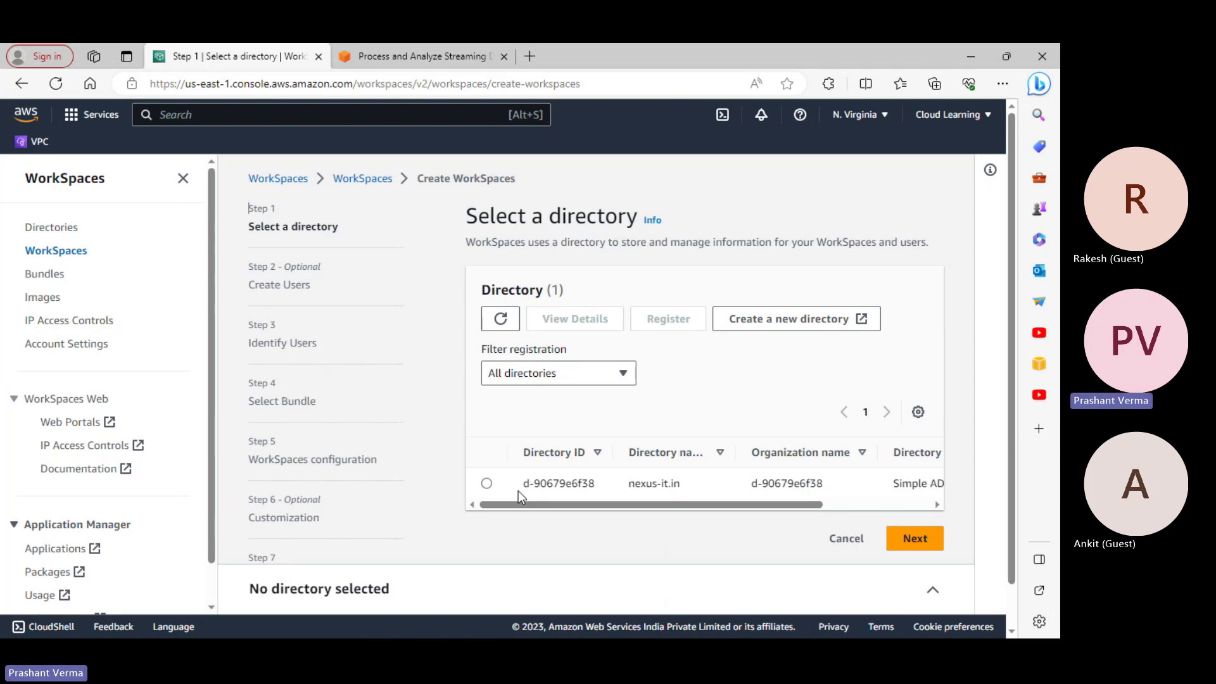
Select the nexus-it.in directory and try to continue, which raises the 'Select a registered directory' error
left_click(487, 485)
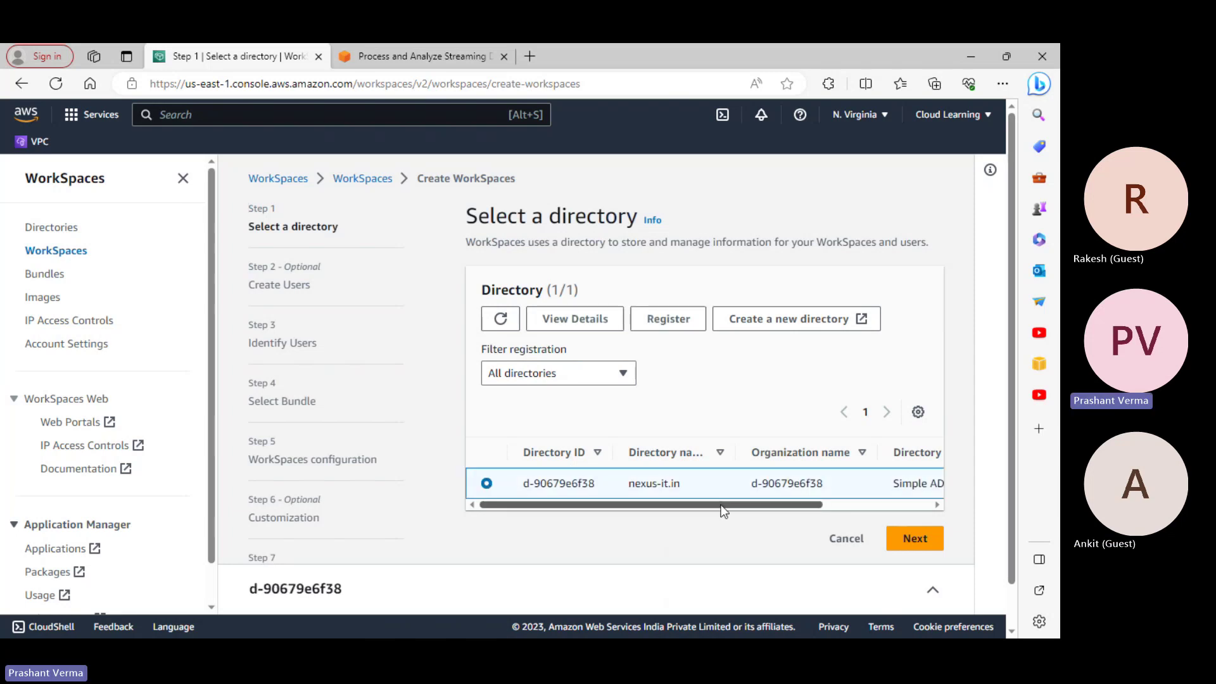
left_click_drag(729, 505, 628, 526)
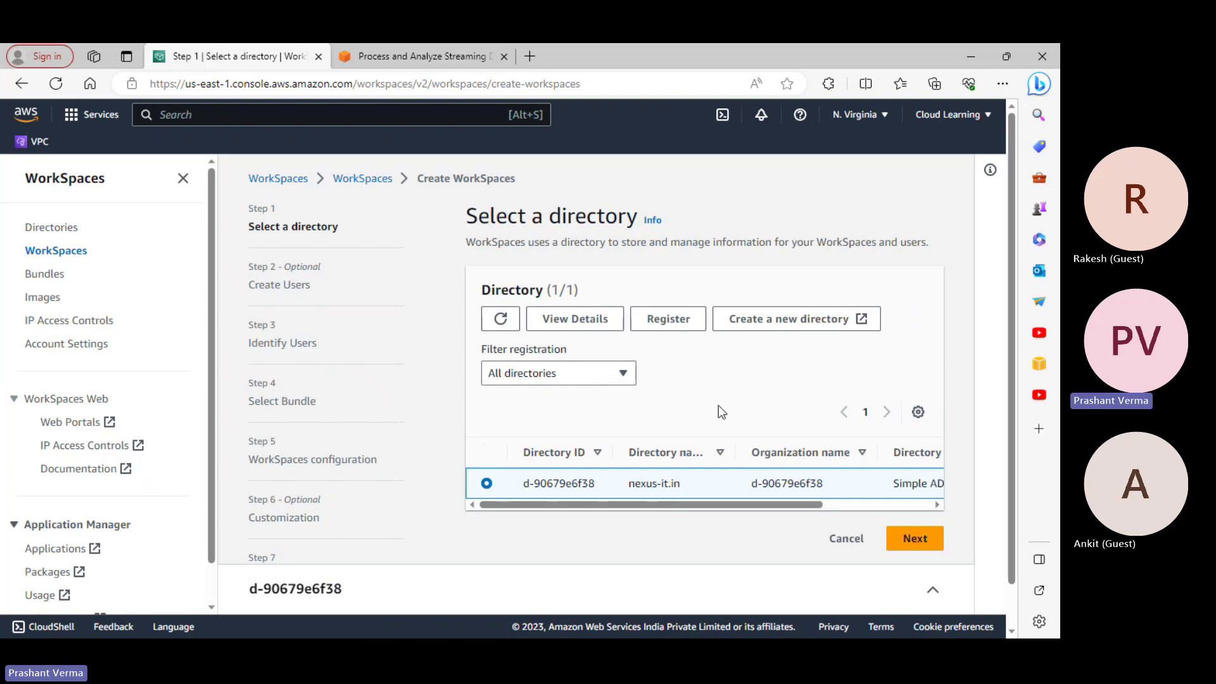
left_click(937, 554)
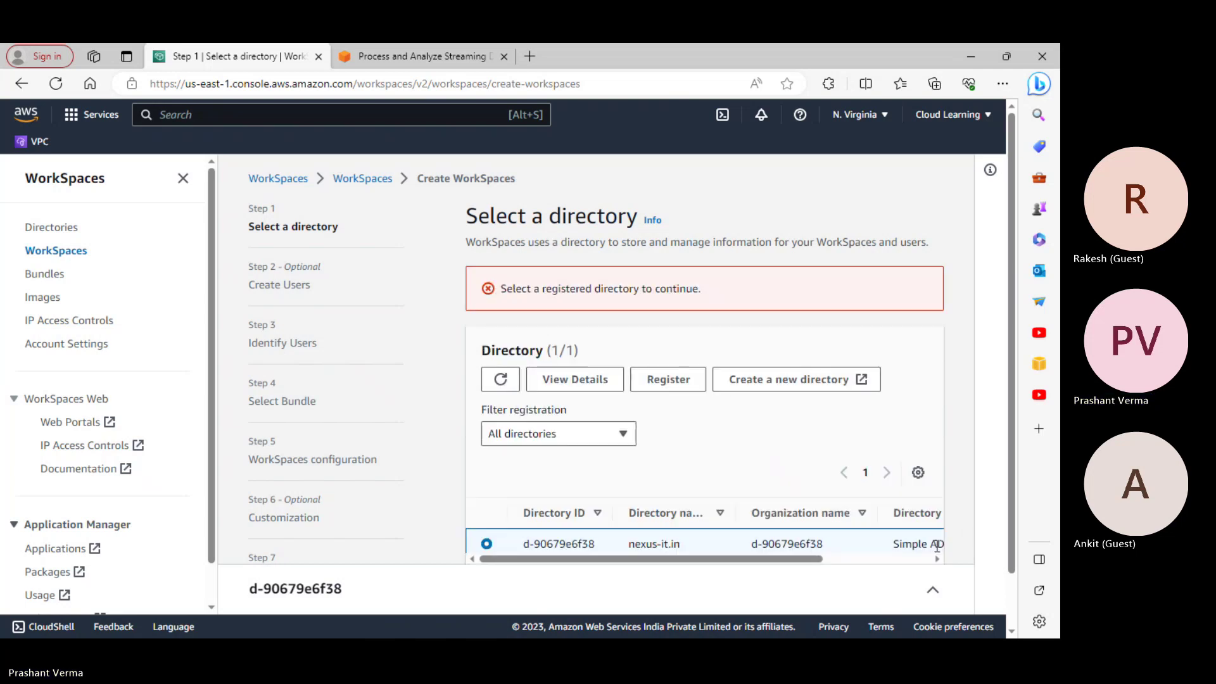
Start registering nexus-it.in with the us-east-1b and us-east-1a subnets
left_click(690, 385)
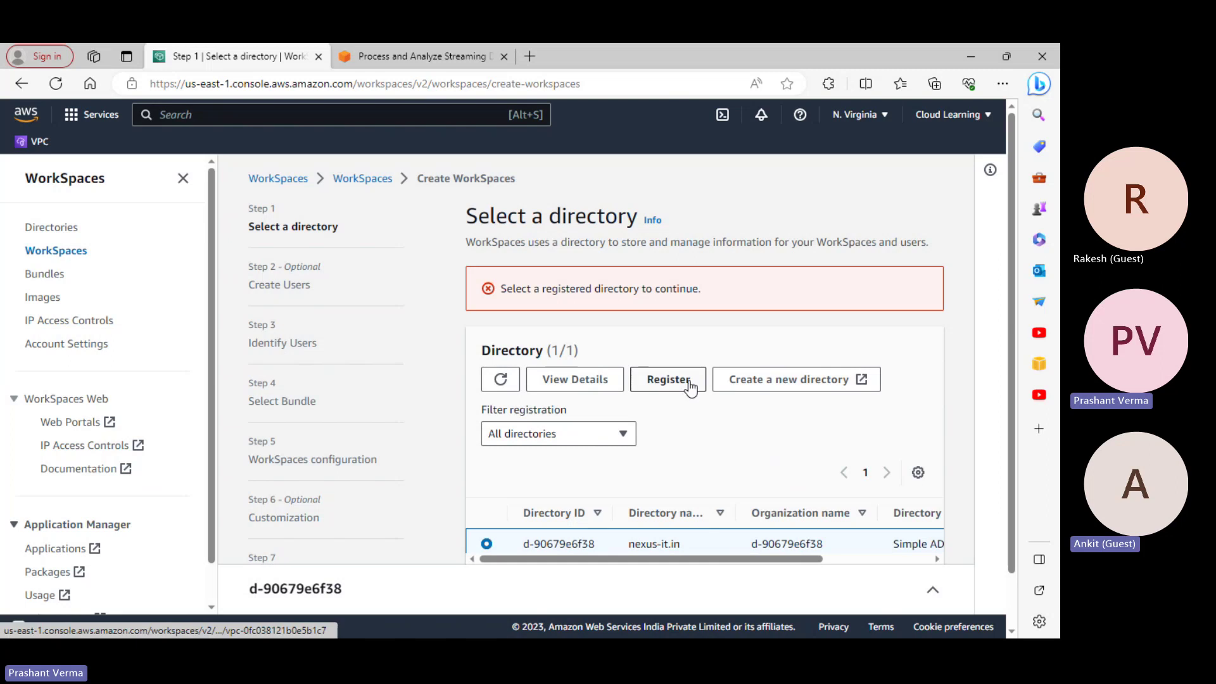
left_click(462, 388)
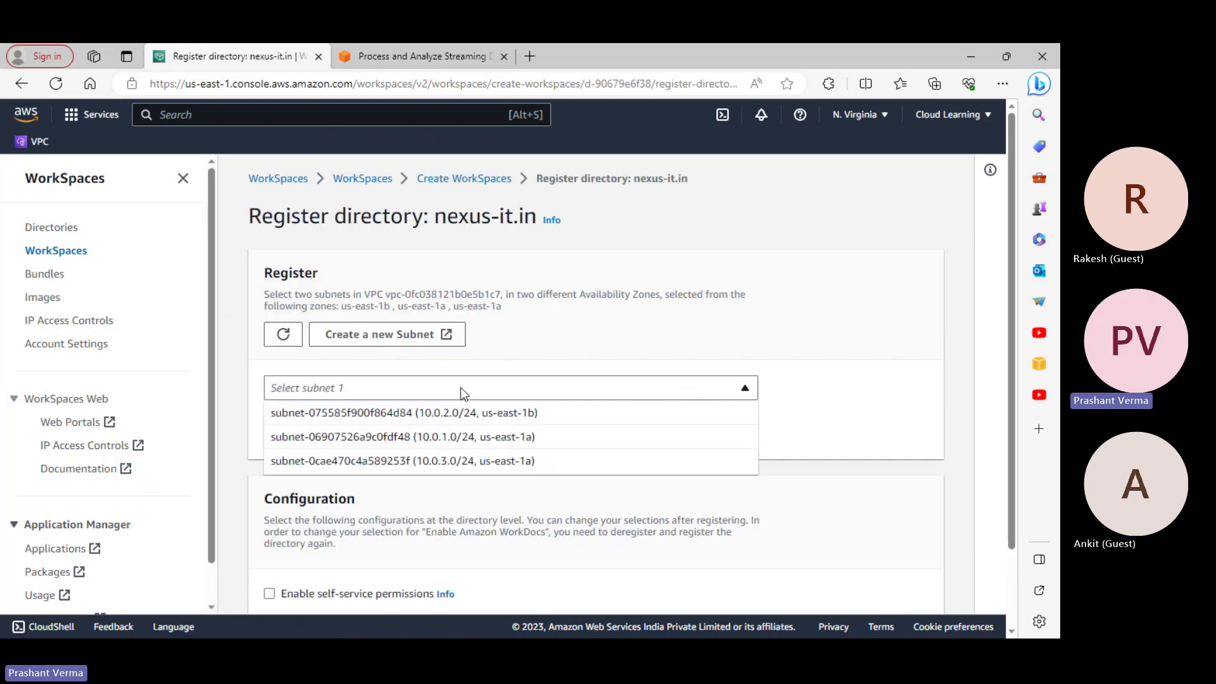
left_click(454, 415)
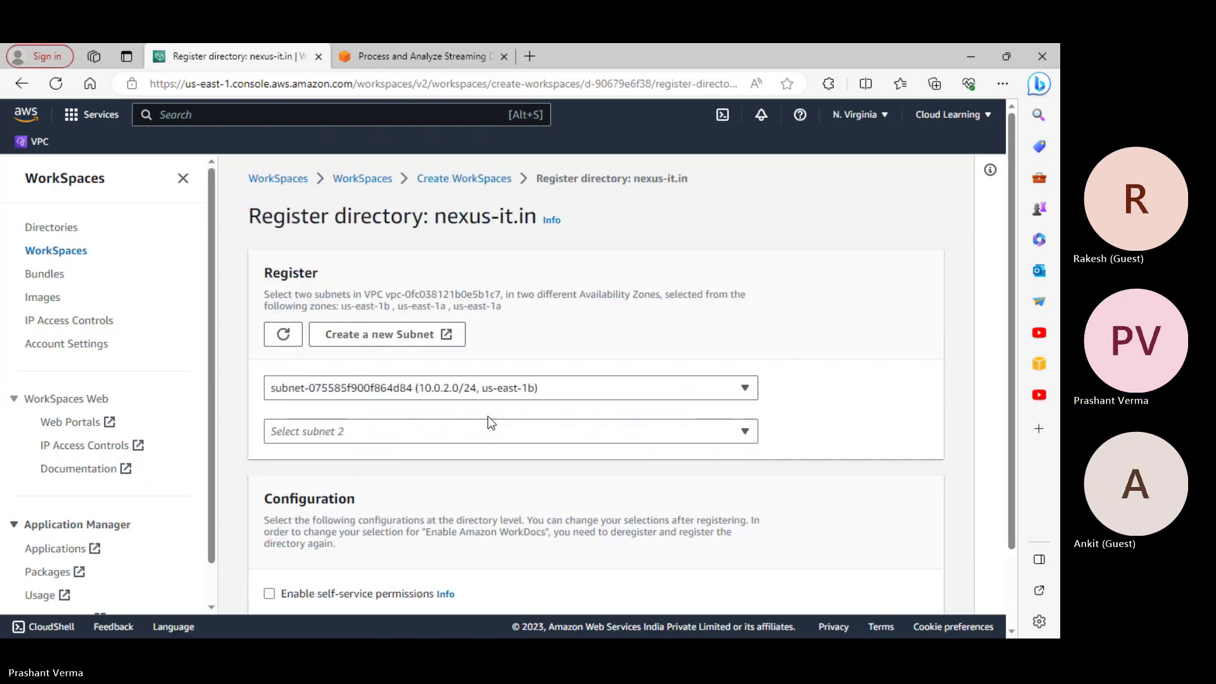
left_click(511, 431)
left_click(502, 456)
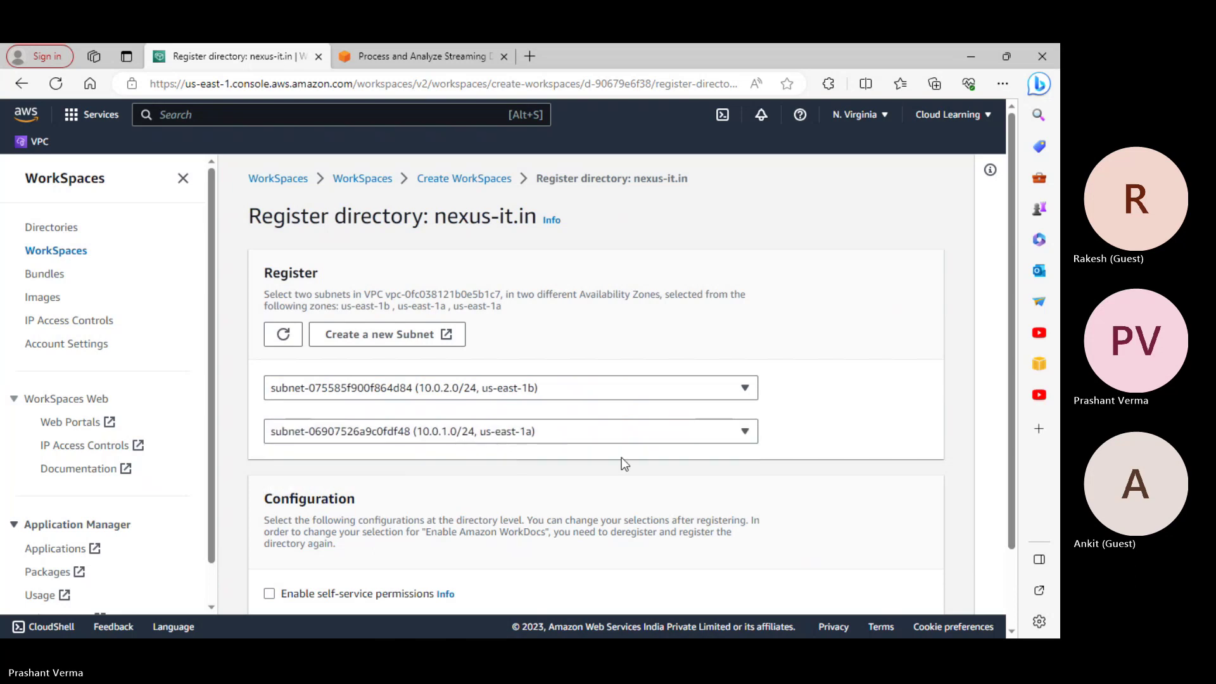
scroll(652, 489, "down", 2)
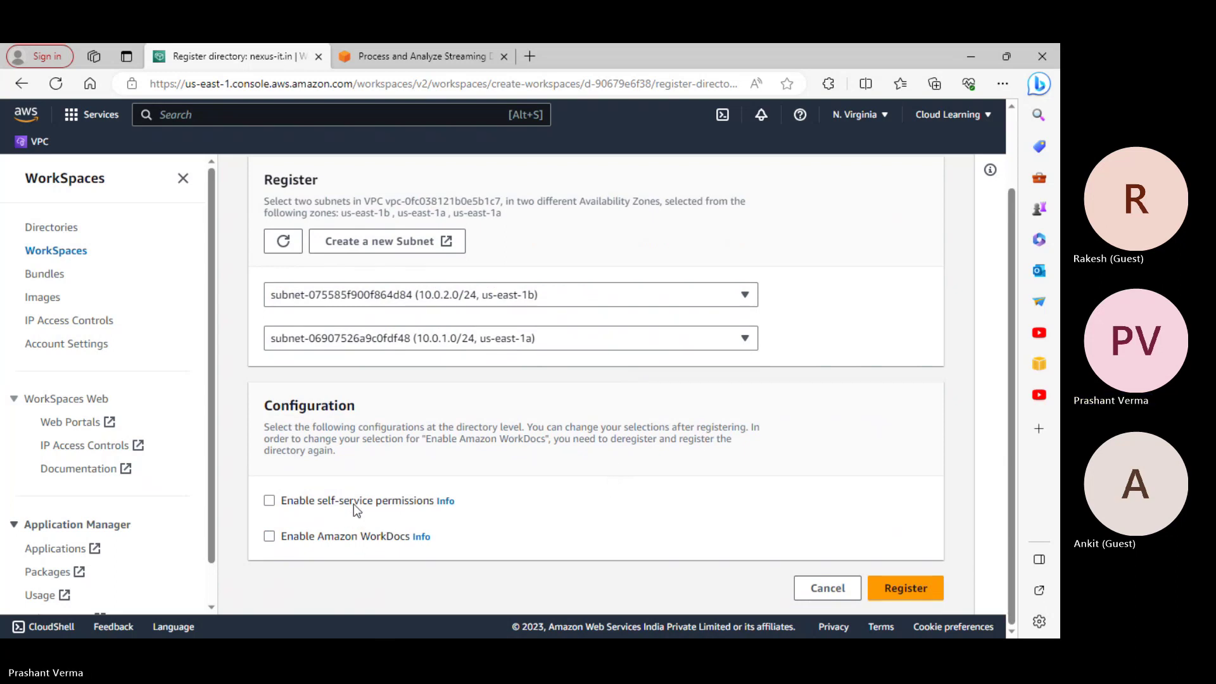
Enable Amazon WorkDocs and self-service permissions, then register the directory
left_click(369, 543)
left_click(396, 504)
left_click(942, 588)
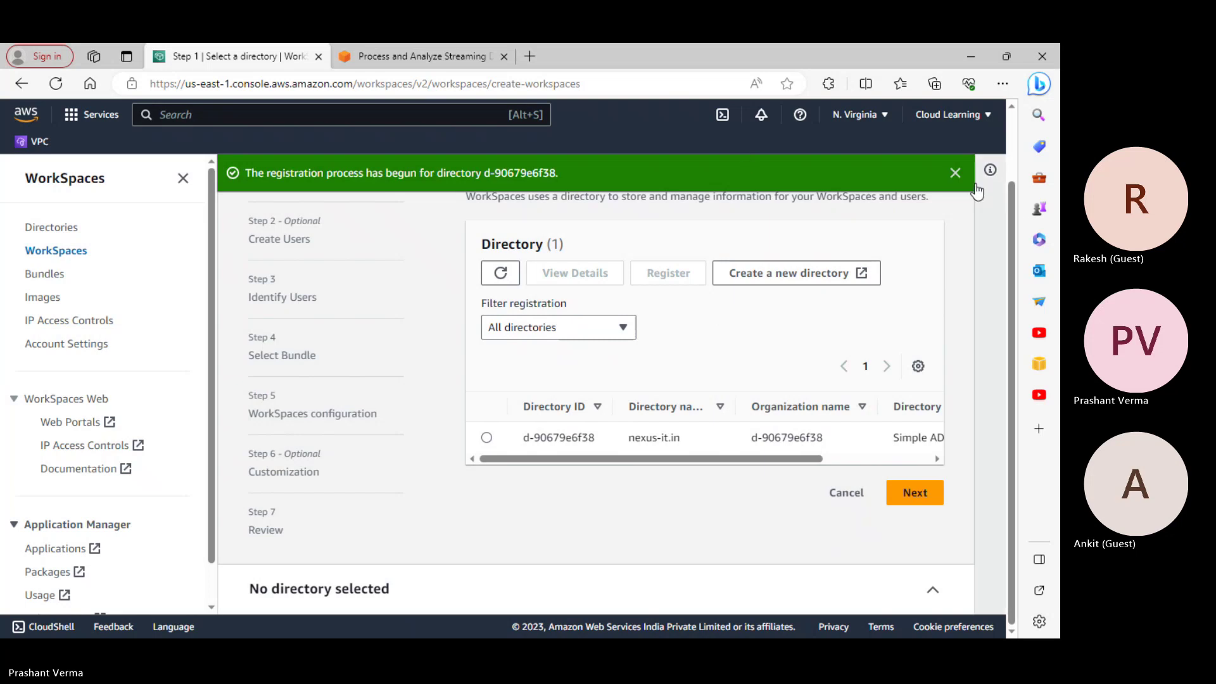
Dismiss the success banner, refresh, reselect nexus-it.in and advance to Create Users
left_click(954, 172)
left_click_drag(786, 460, 712, 426)
left_click(500, 272)
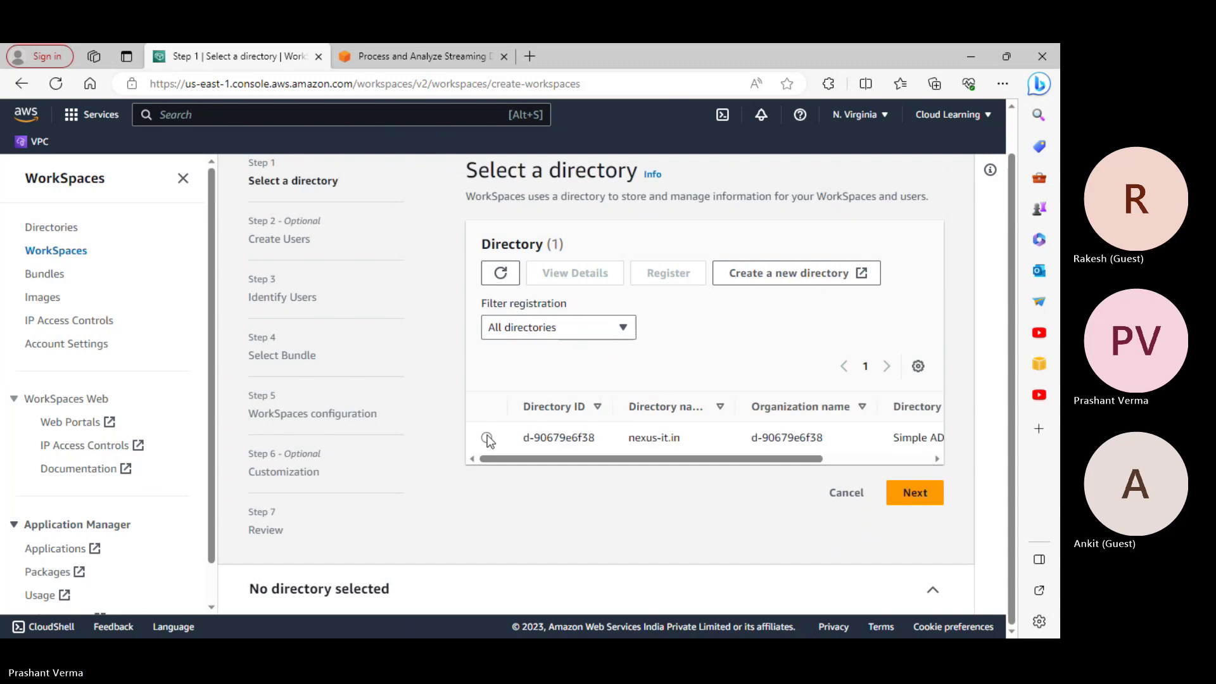
left_click(486, 437)
left_click(917, 492)
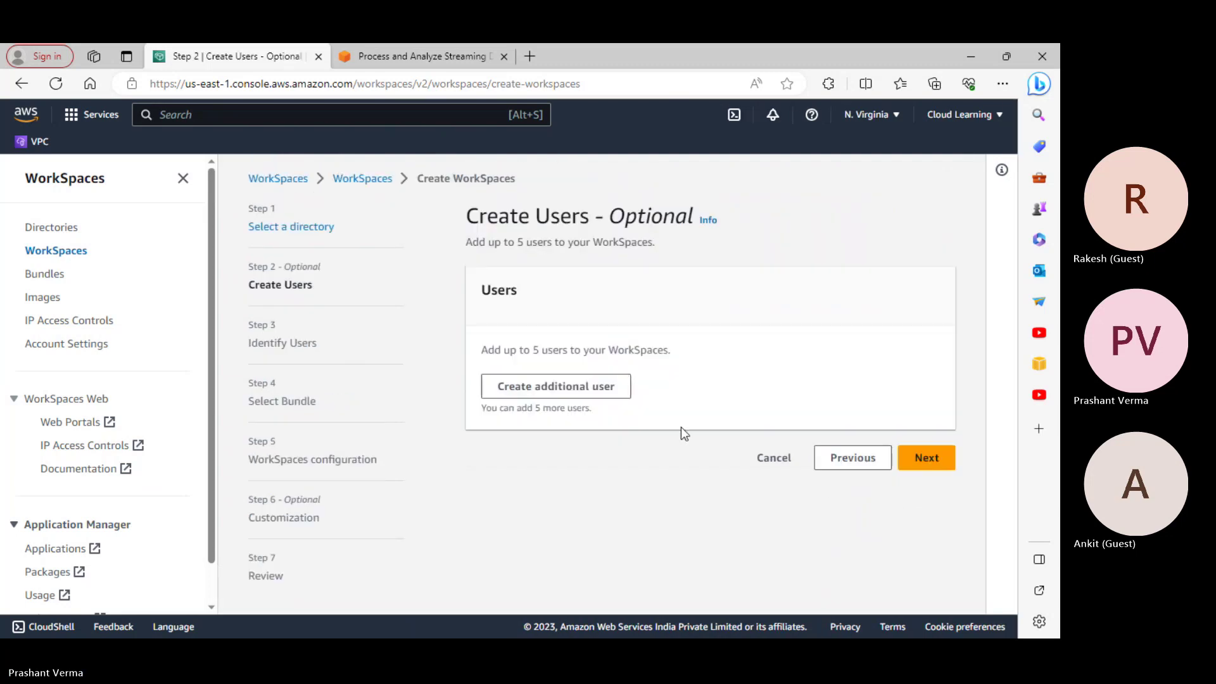
Add a user entry with the user's username, first name, last name and e-mail, then add a second entry
left_click(599, 396)
left_click(546, 373)
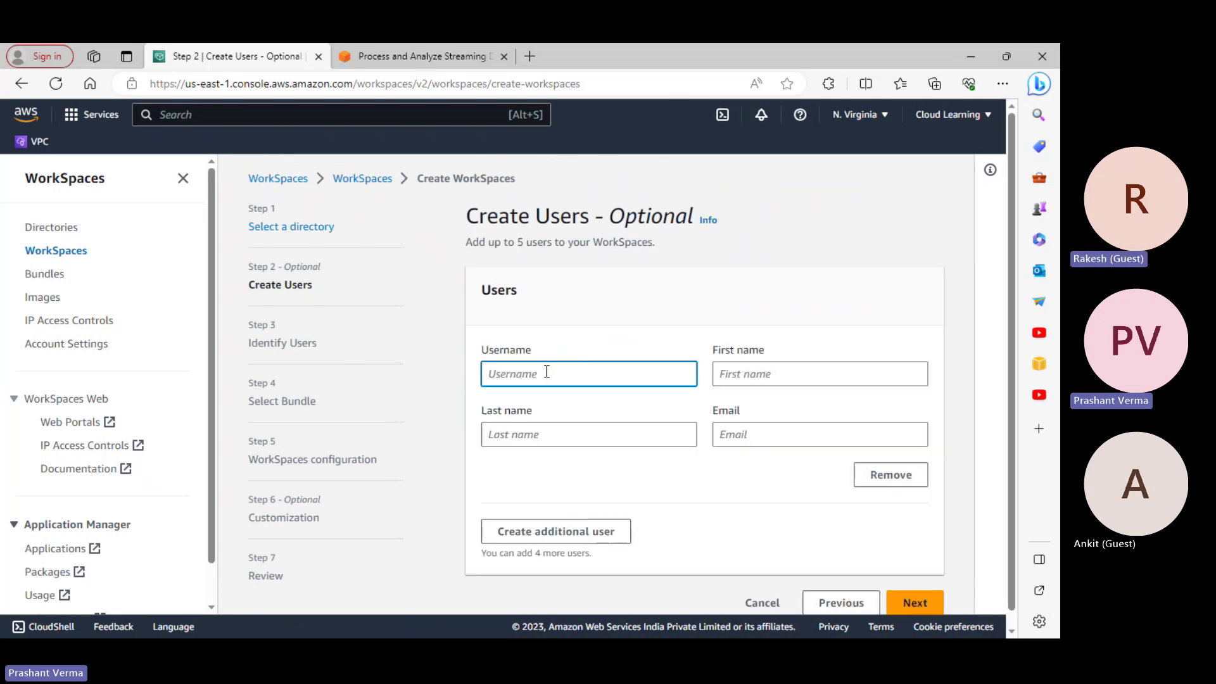
type("ankit")
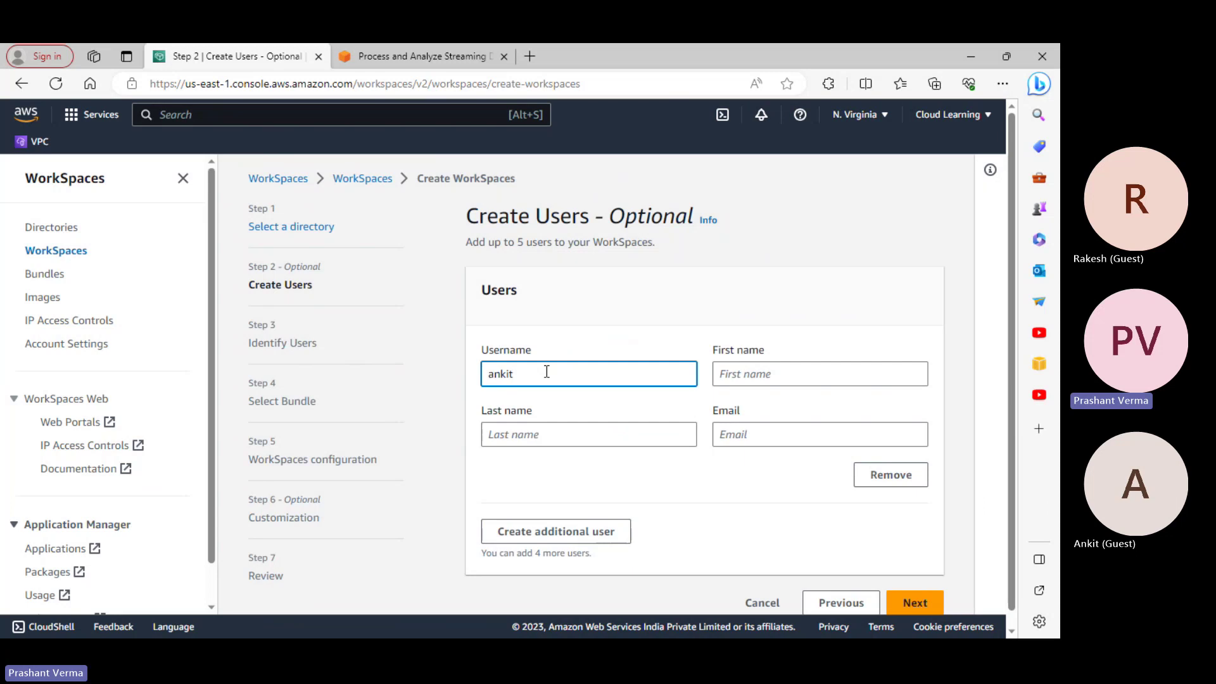
left_click(757, 375)
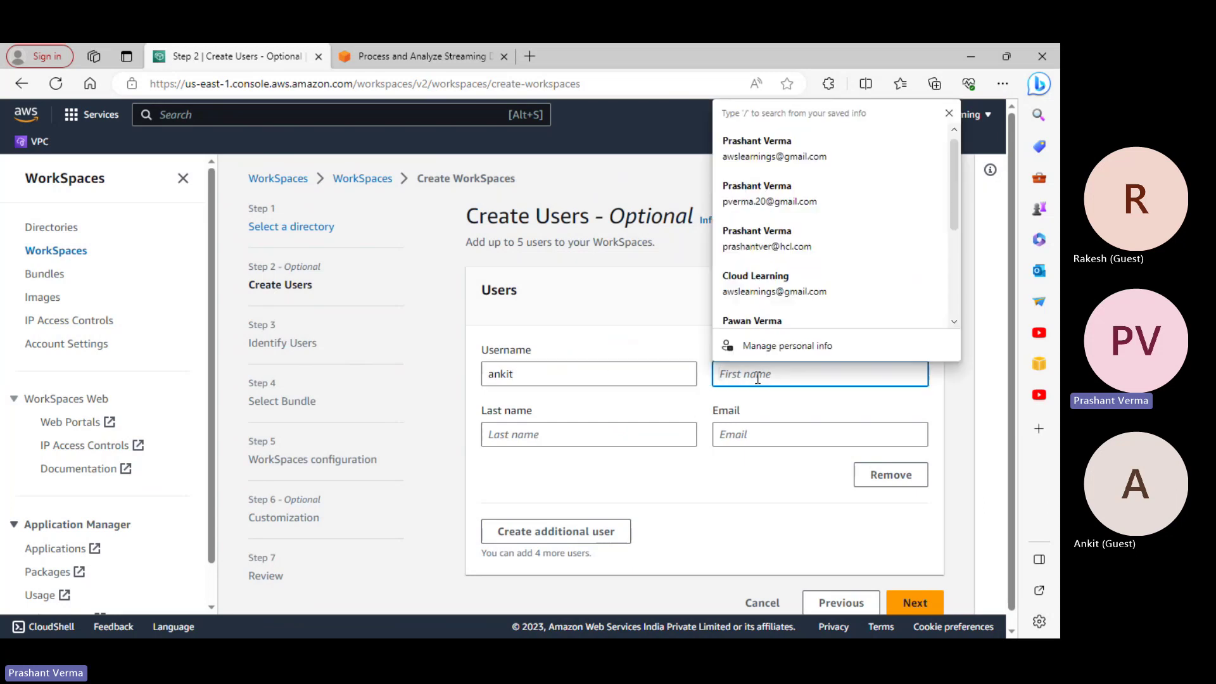
type("A")
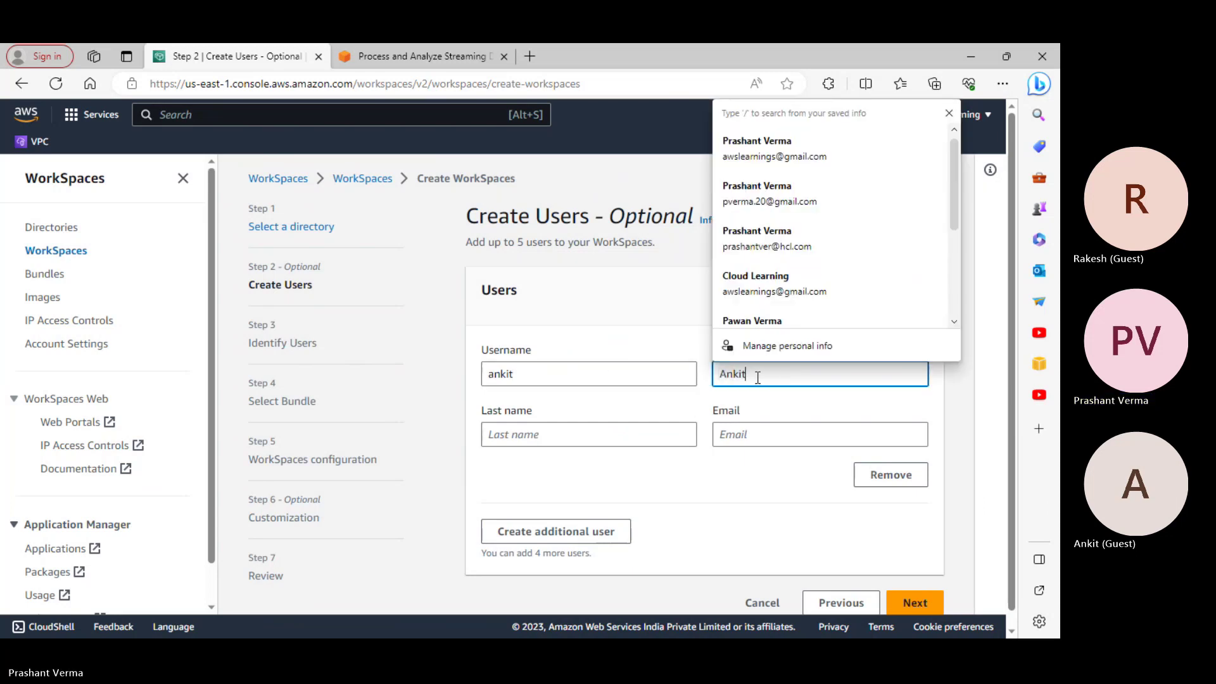
type("nkit")
left_click(603, 437)
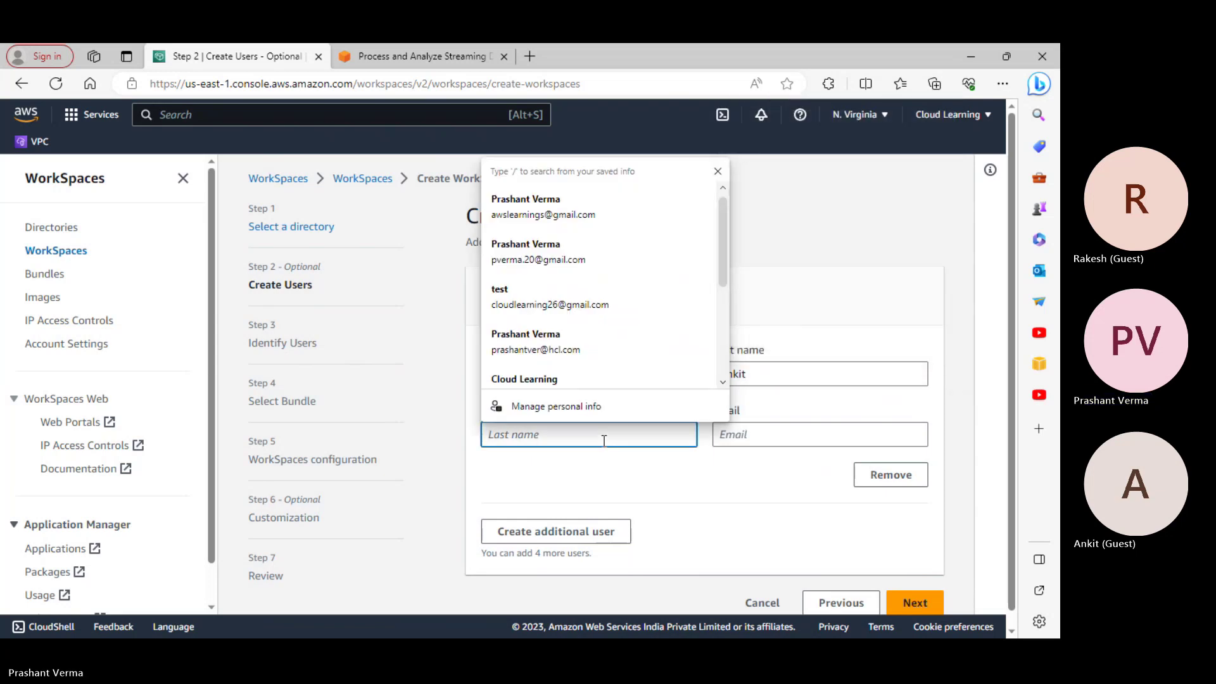
type("Test")
left_click(762, 436)
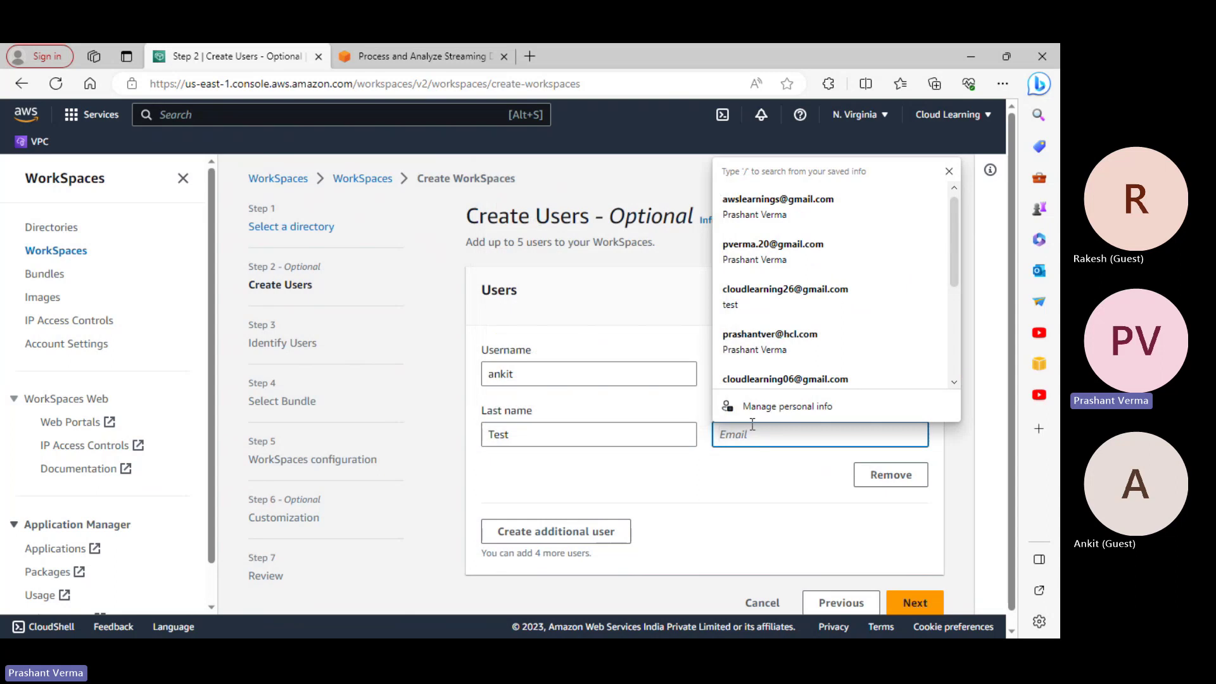
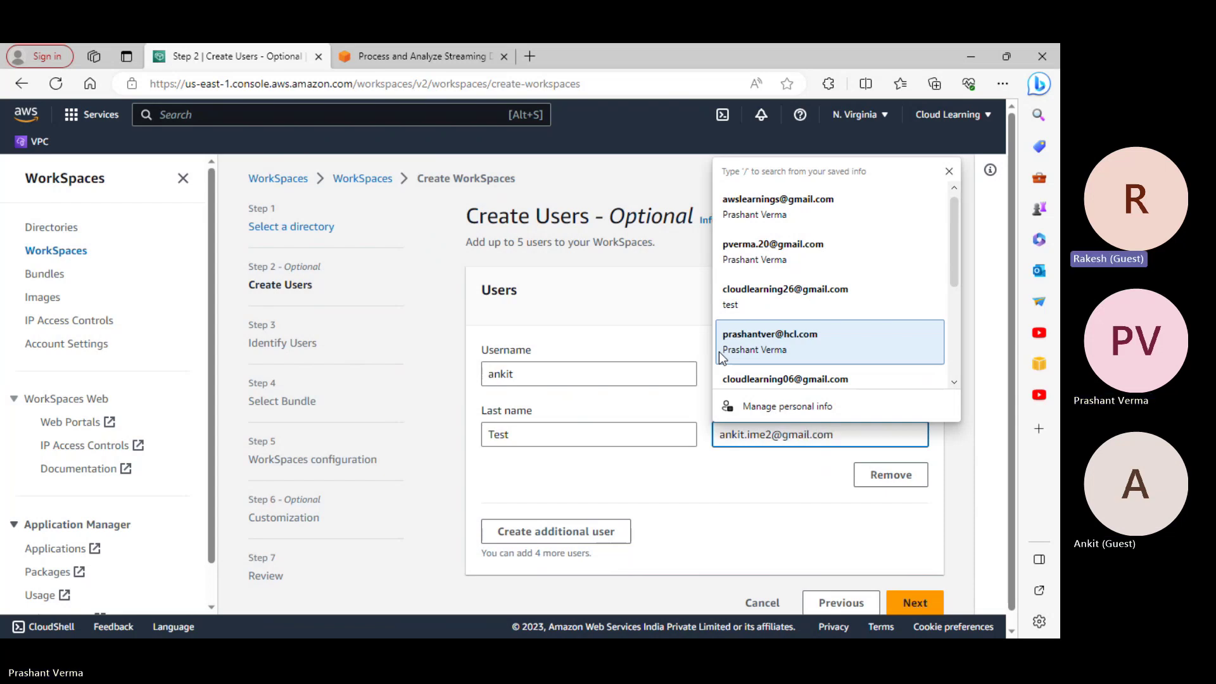
left_click(691, 525)
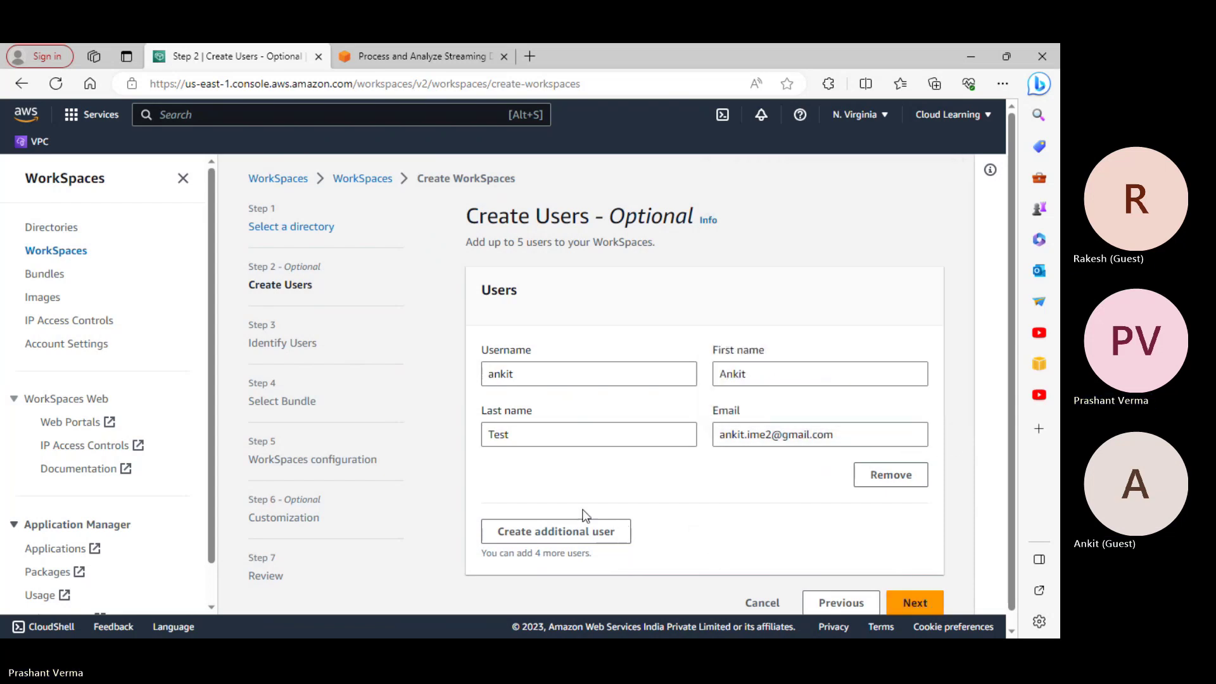
left_click(585, 531)
Fill in the second user's username, first name and last name
scroll(684, 516, "down", 3)
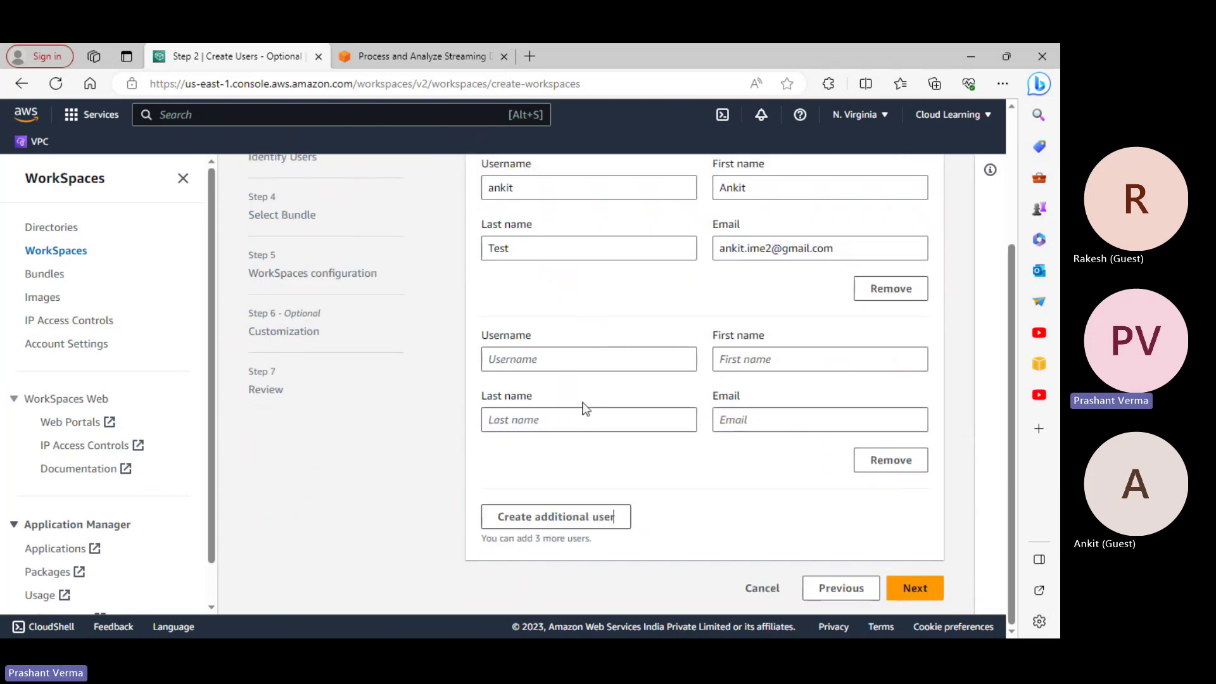
left_click(520, 365)
type("Rakesh")
key("Tab")
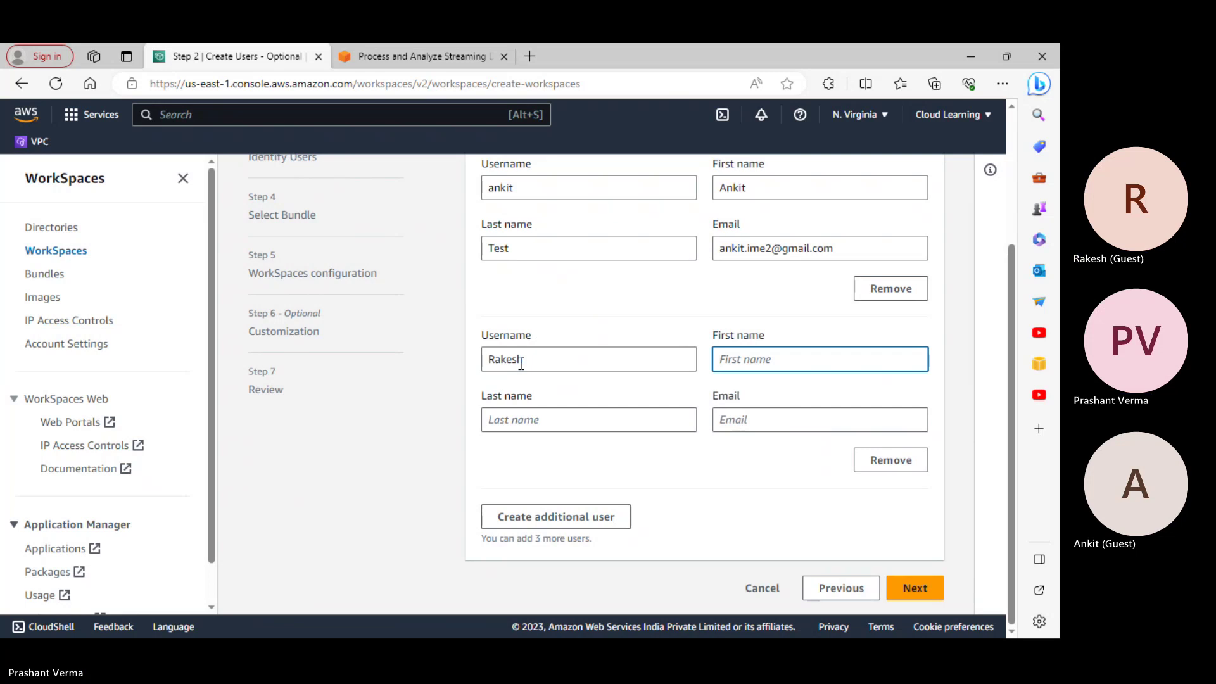
type("Rakesh")
key("Tab")
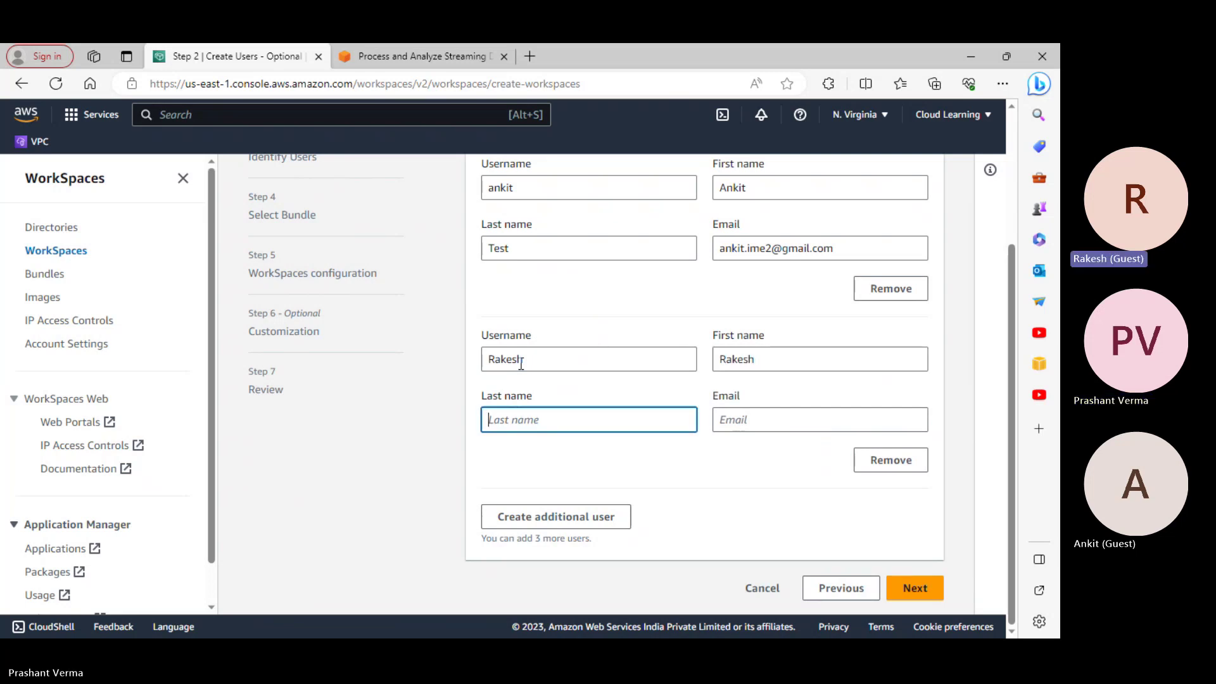
type("Test")
key("Tab")
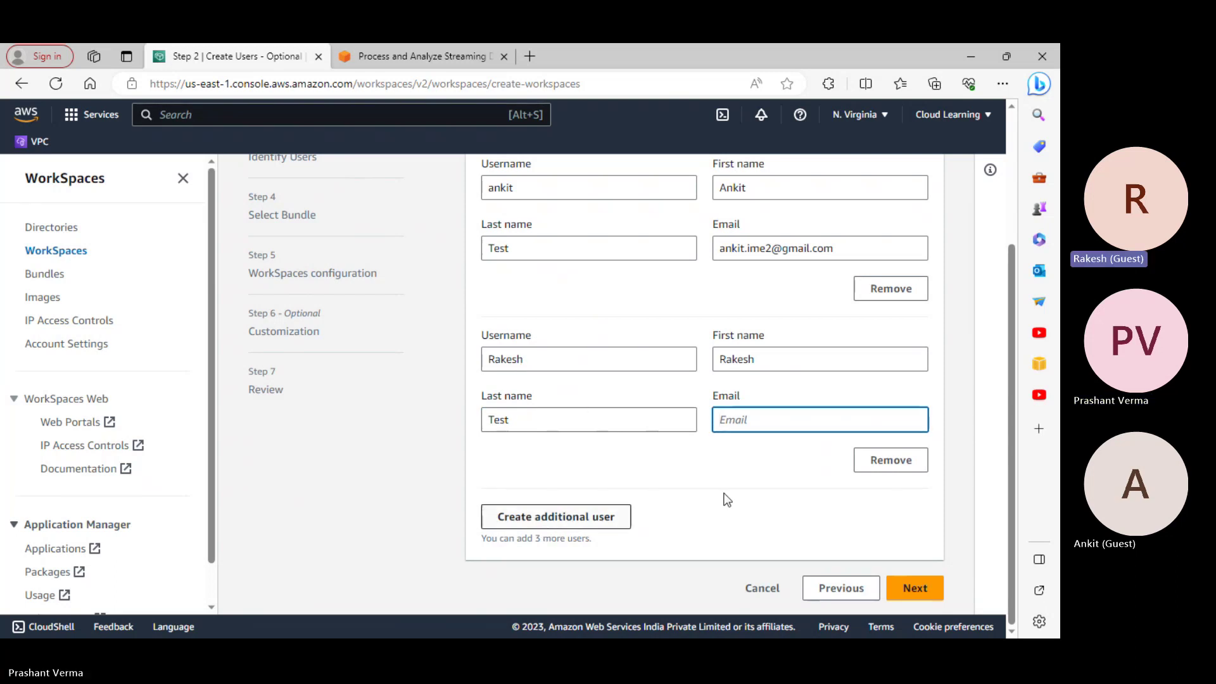
Enter and correct the second user's e-mail, then remove that user entry
left_click(746, 420)
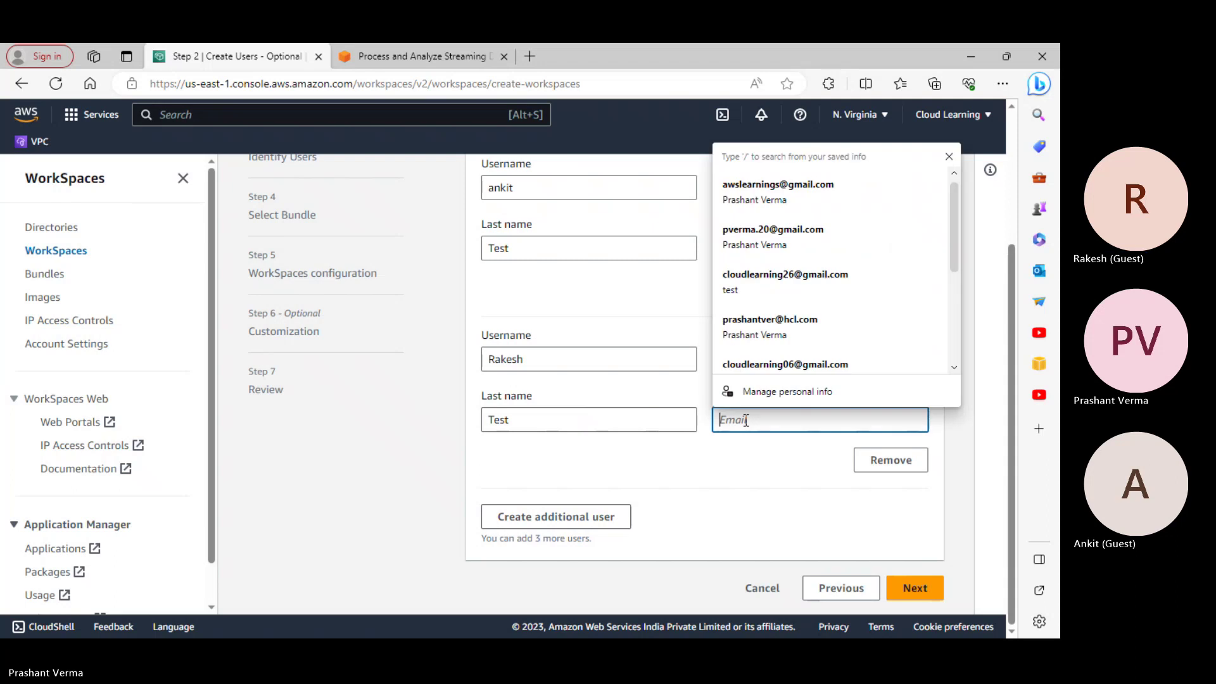
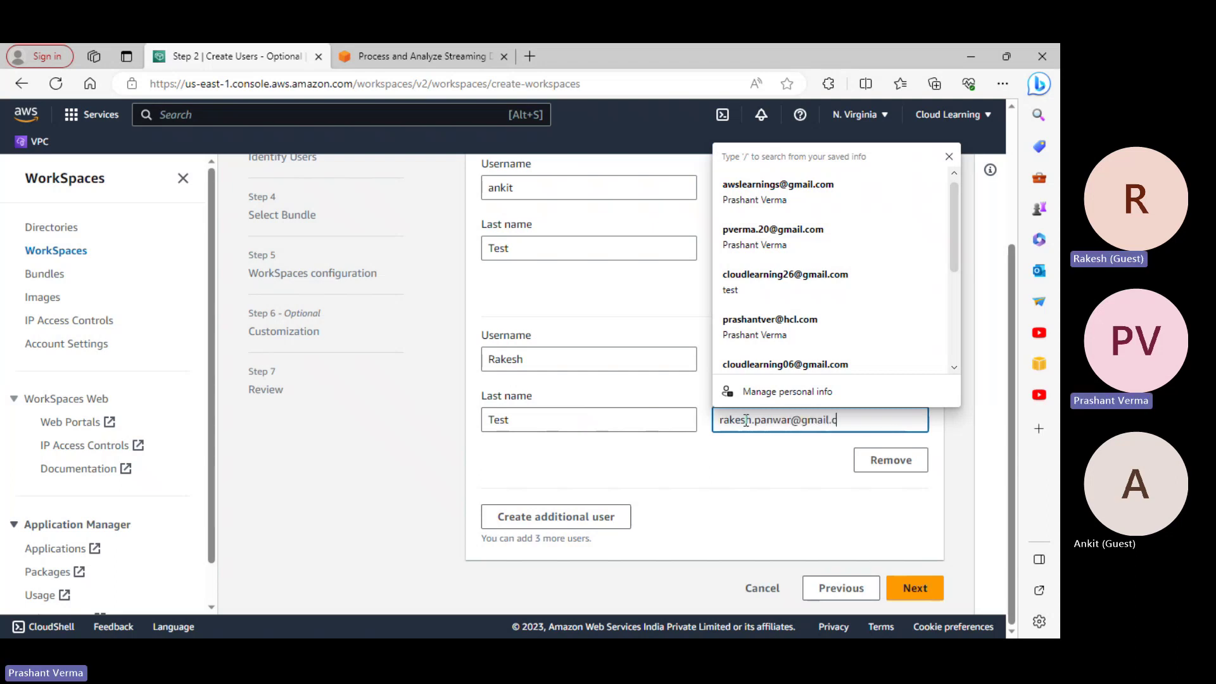
left_click(789, 420)
key("Right")
type("2")
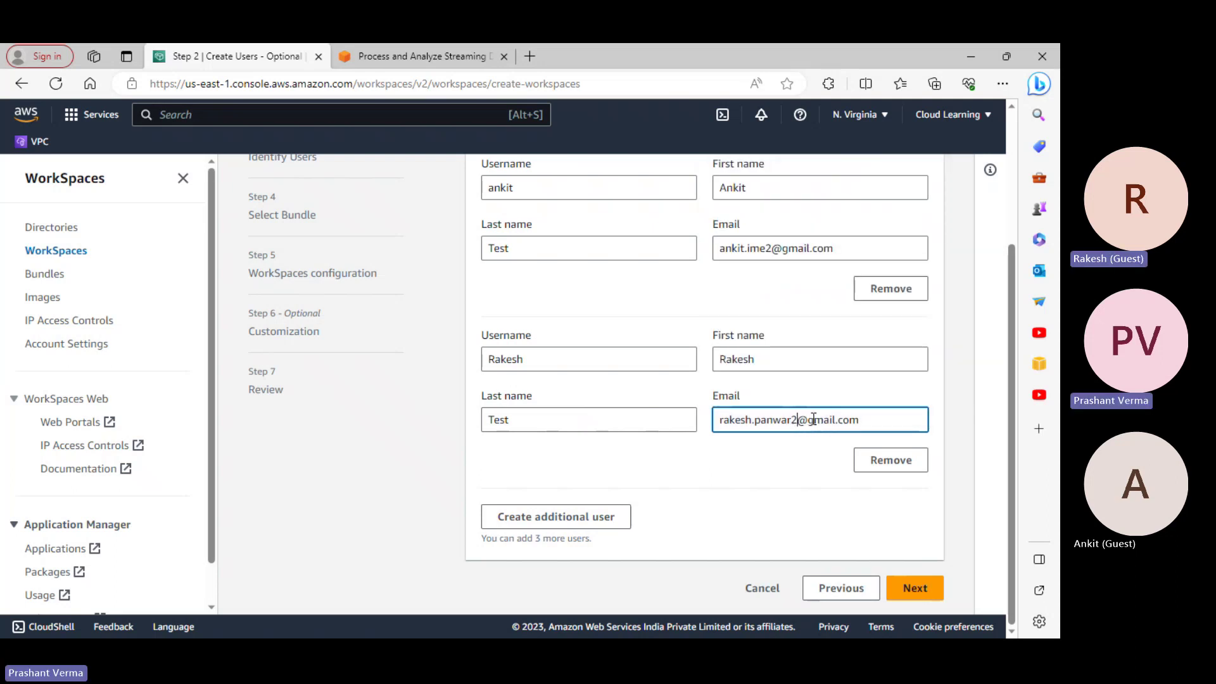
type("8")
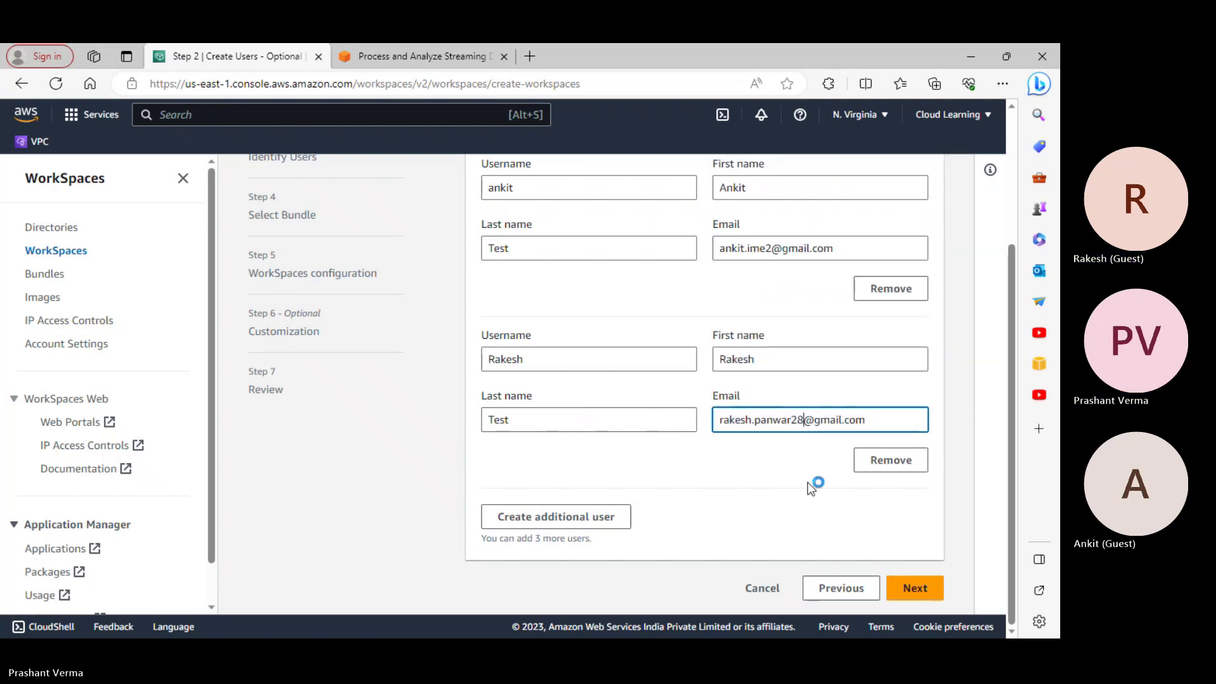
left_click(927, 590)
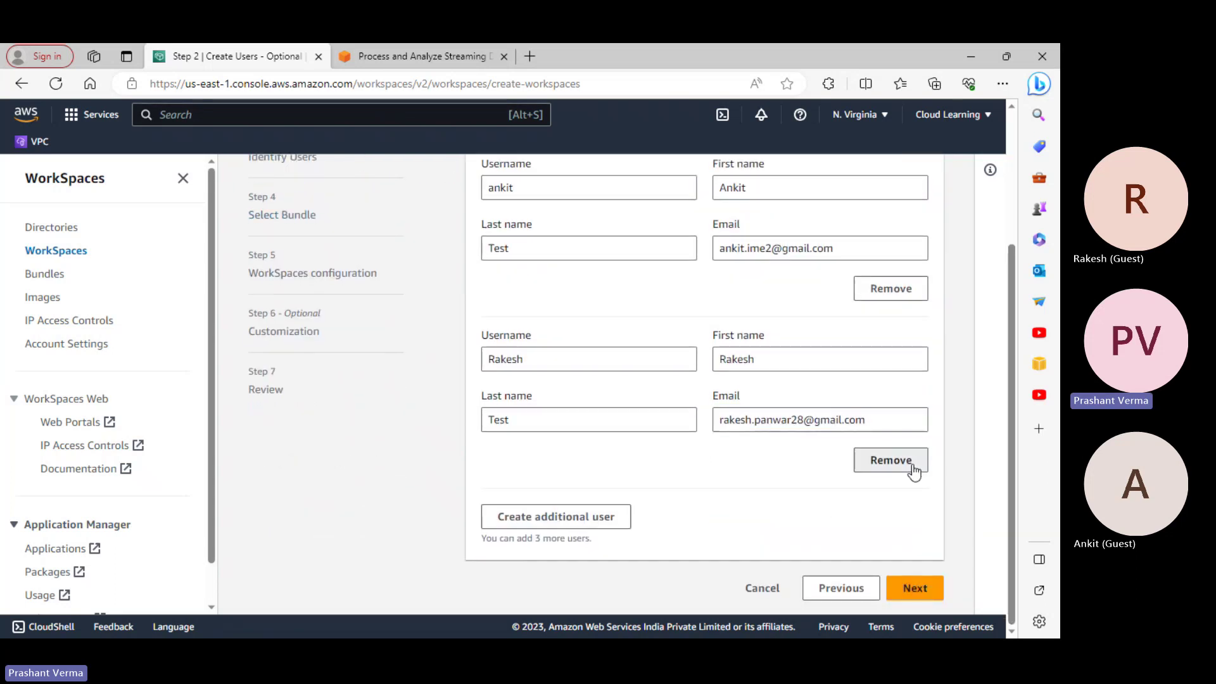
left_click(913, 470)
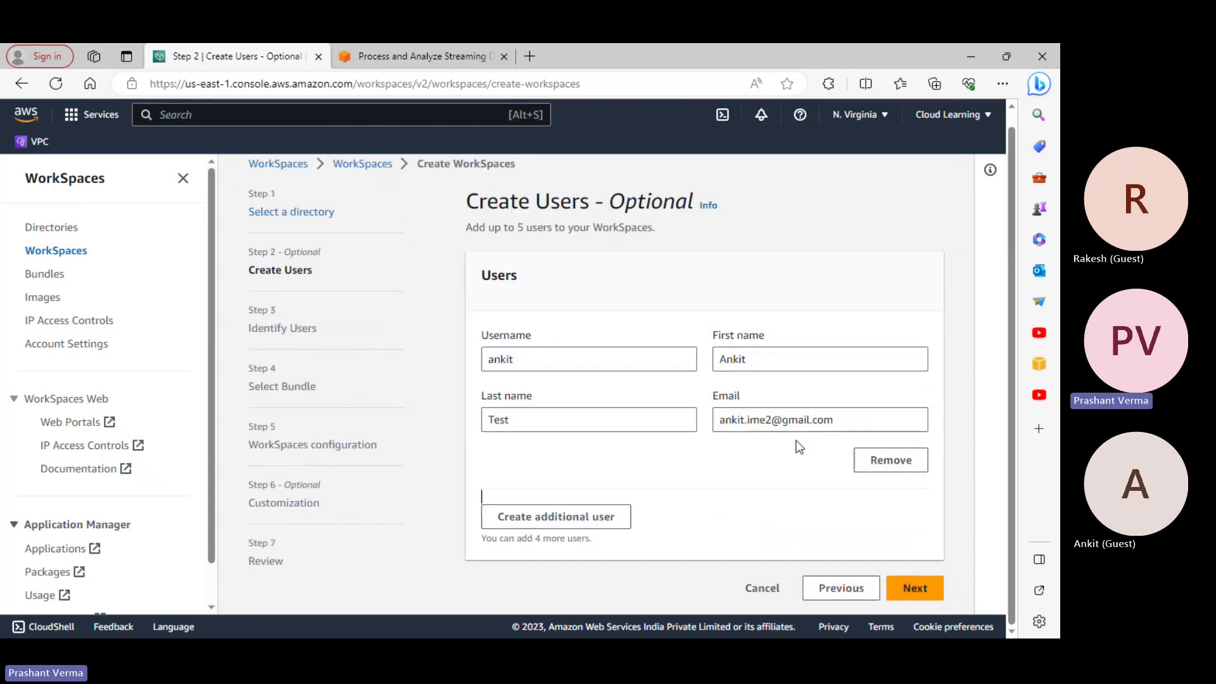
Create the user and scroll Identify Users to confirm it is selected, 1 of 8
left_click(928, 590)
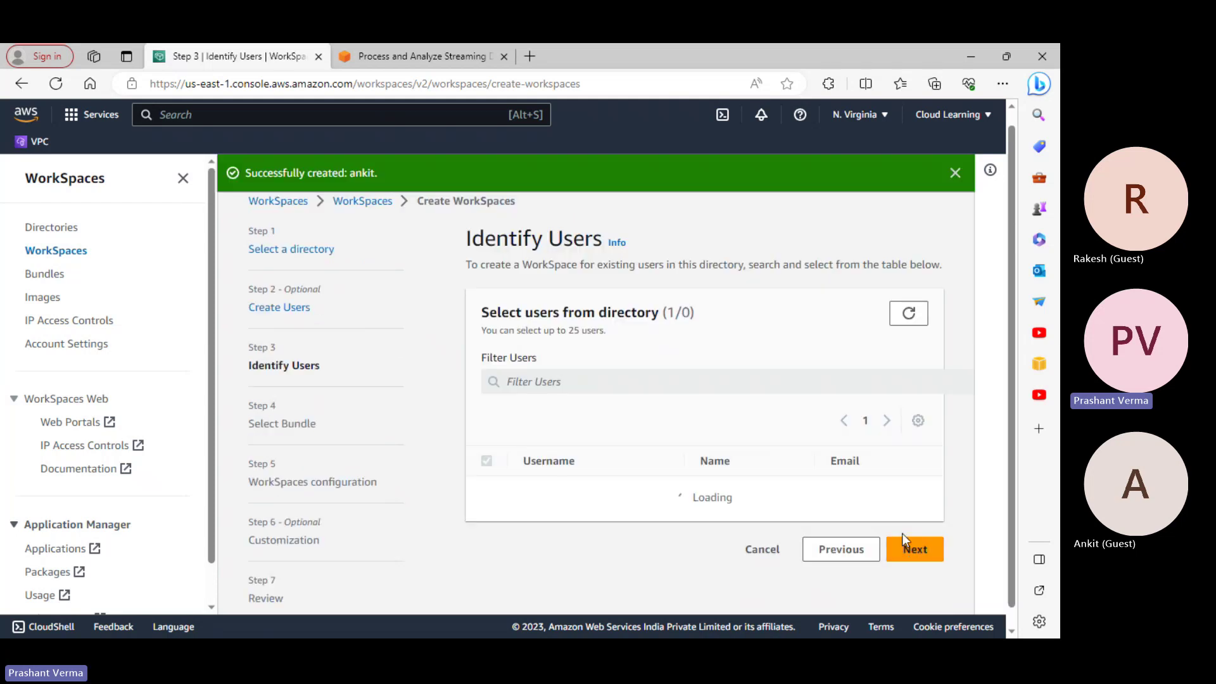
scroll(868, 557, "down", 3)
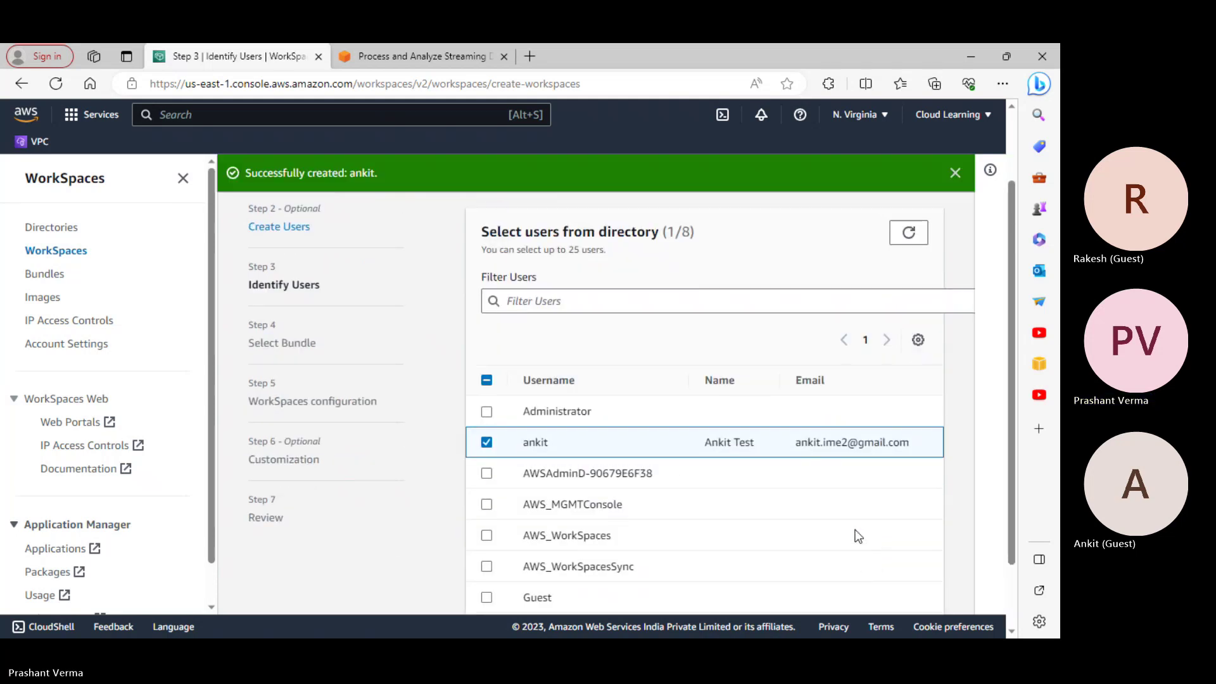
scroll(818, 485, "up", 3)
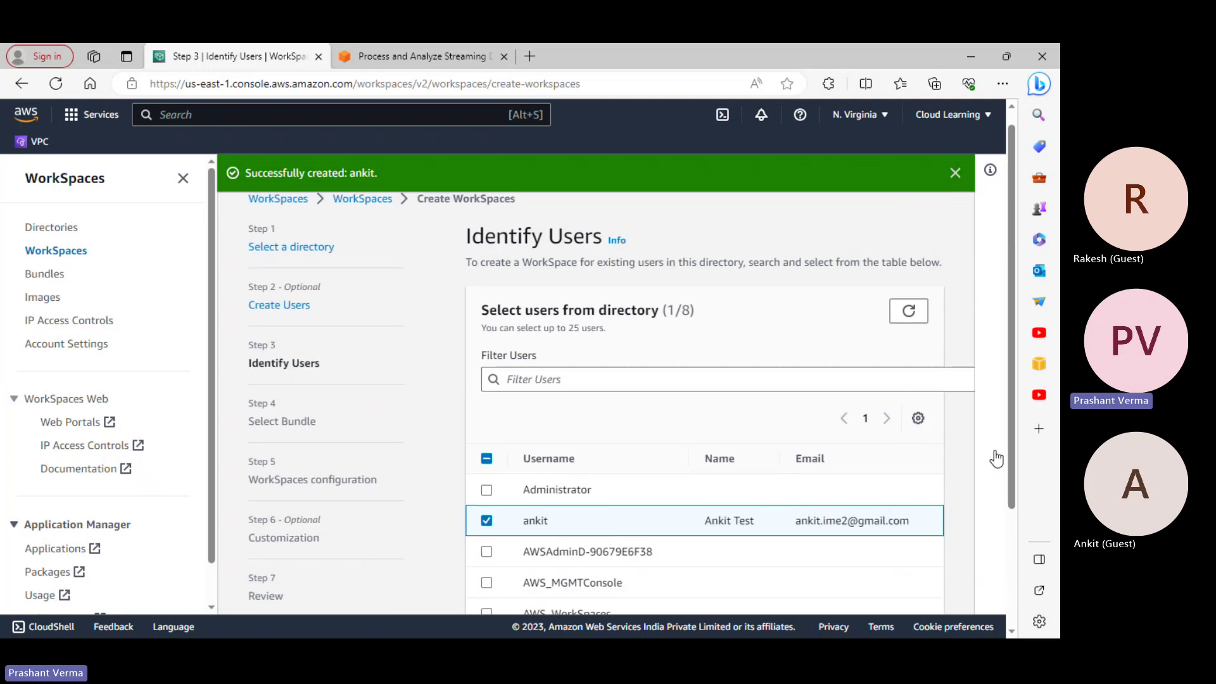
left_click_drag(1011, 367, 1016, 467)
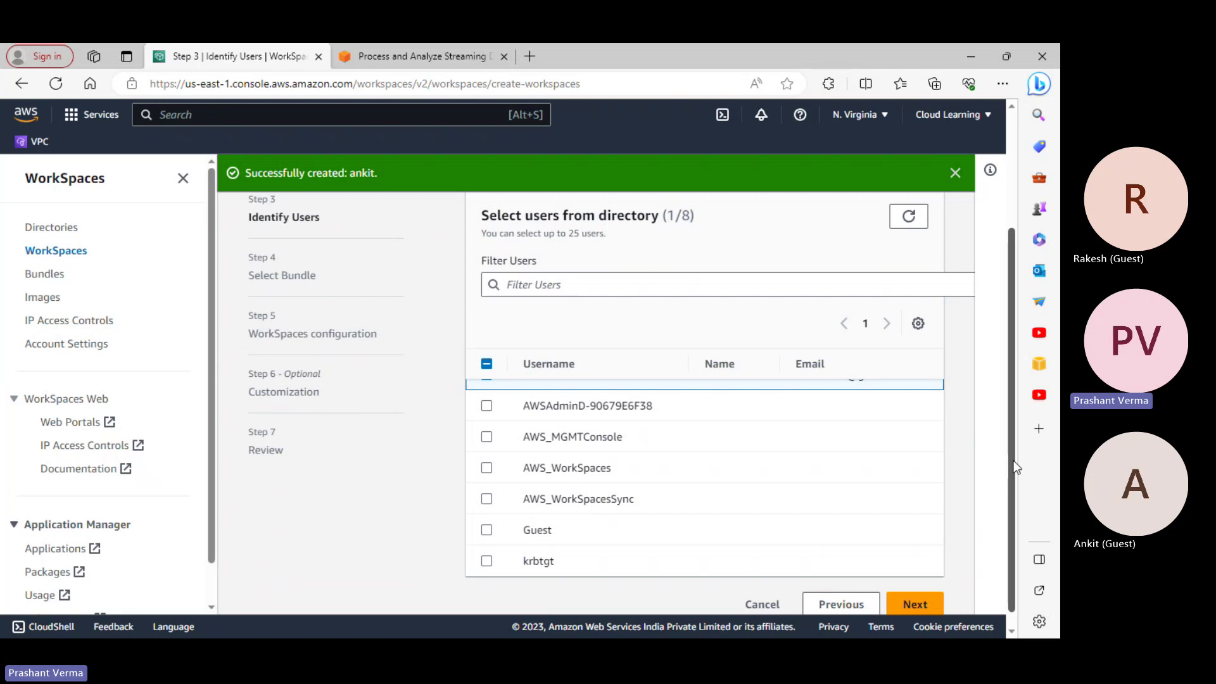
scroll(1015, 466, "up", 3)
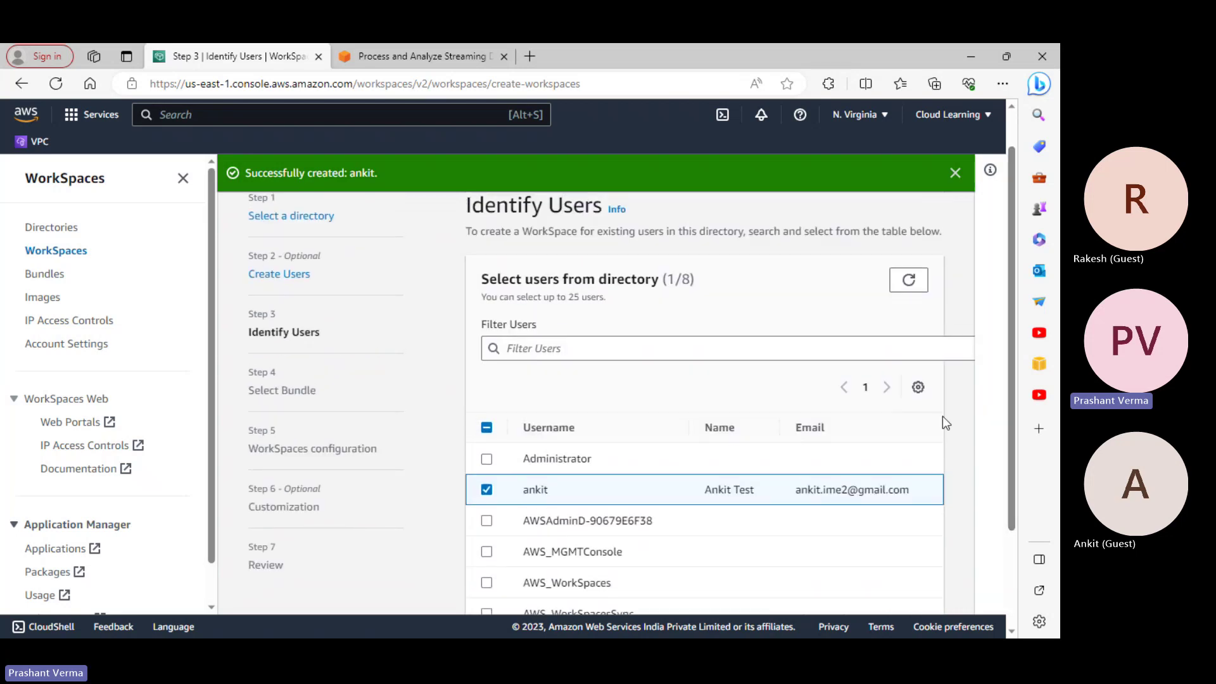
scroll(944, 435, "down", 3)
scroll(842, 455, "up", 3)
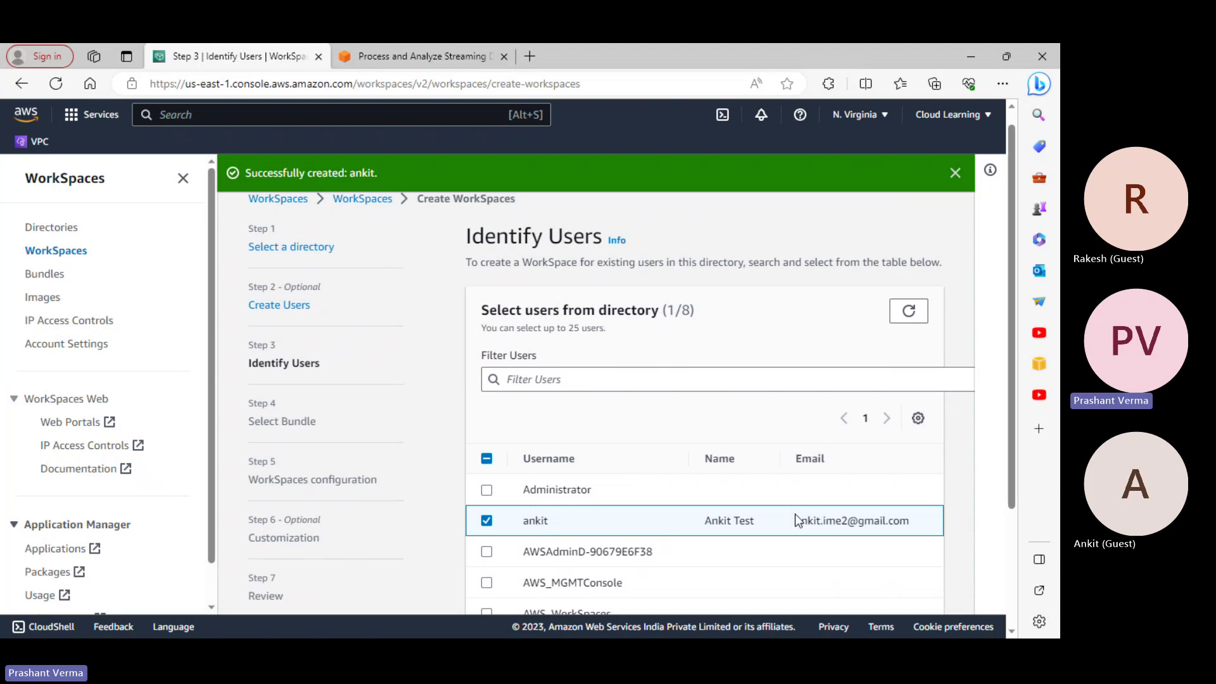
scroll(736, 525, "down", 3)
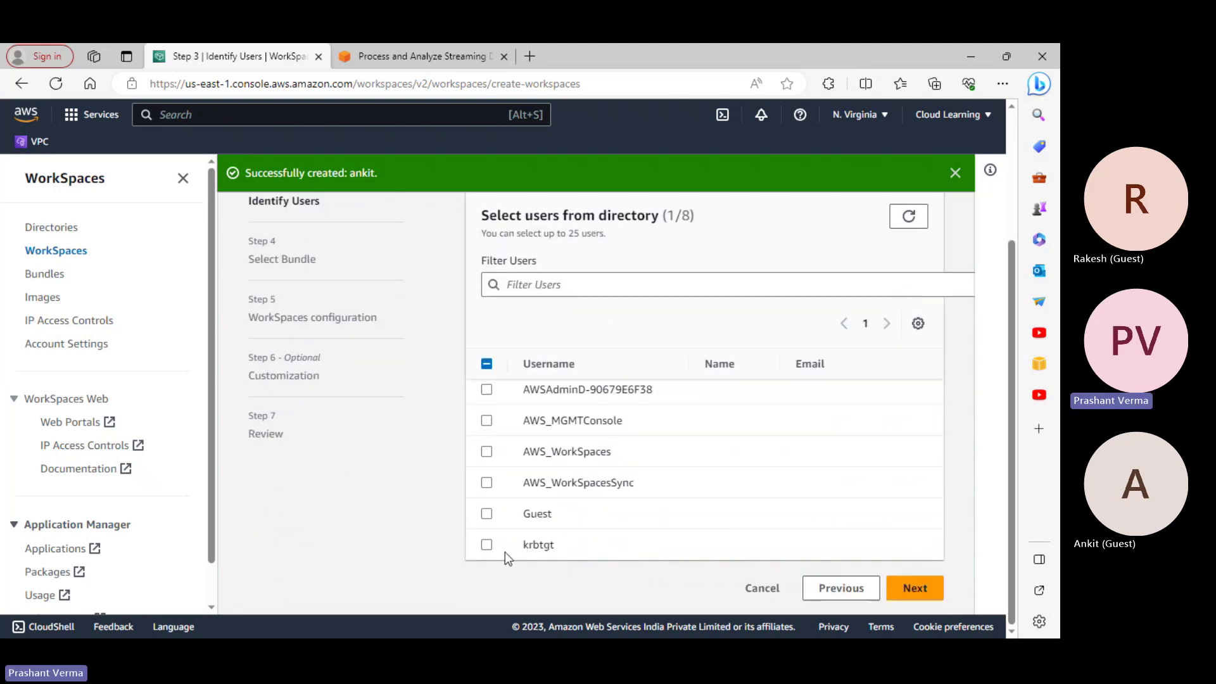
scroll(601, 550, "up", 2)
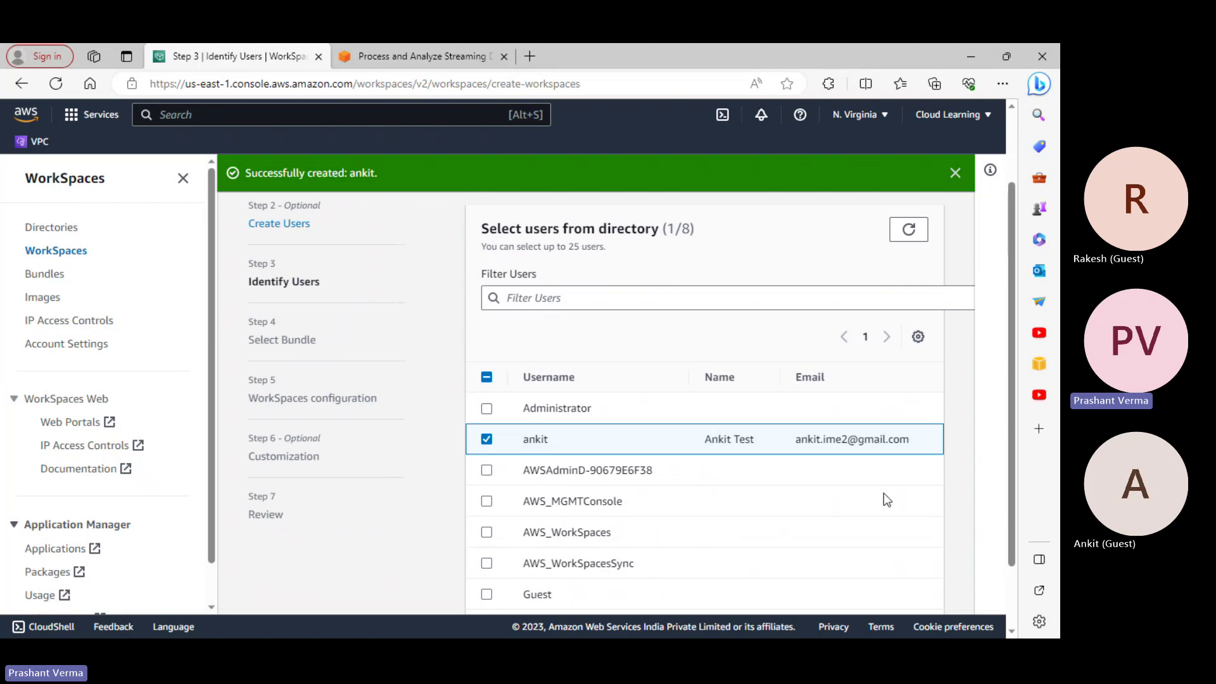
scroll(883, 493, "down", 2)
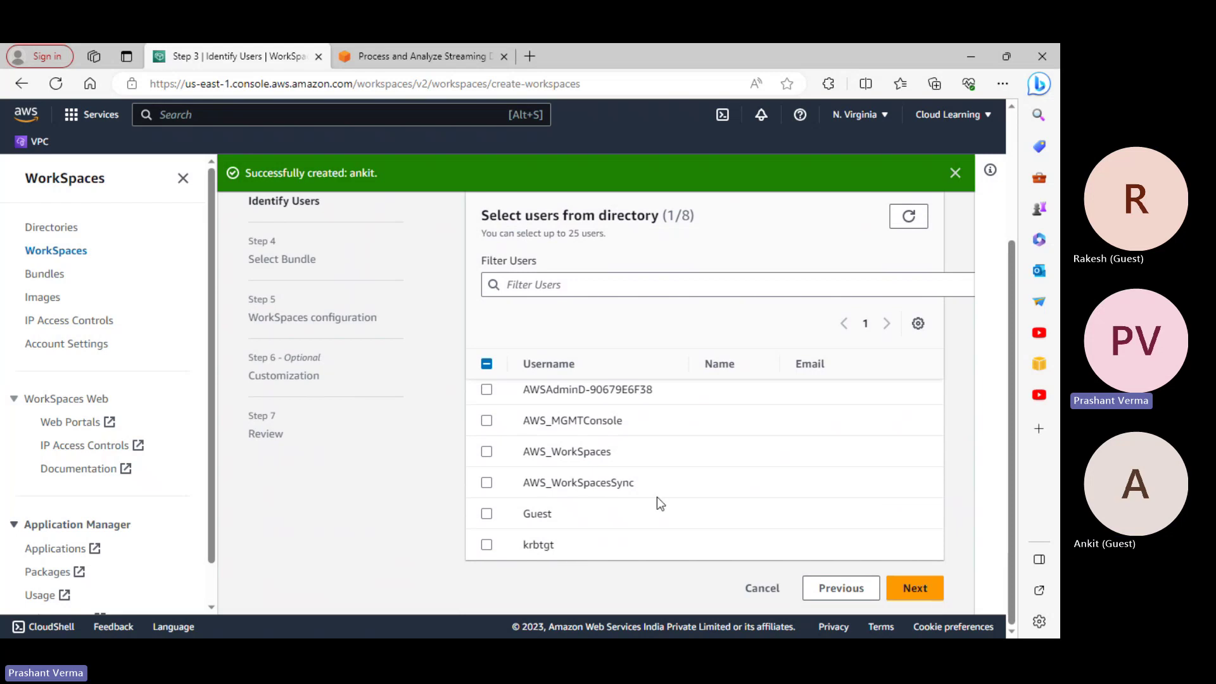
scroll(658, 502, "up", 2)
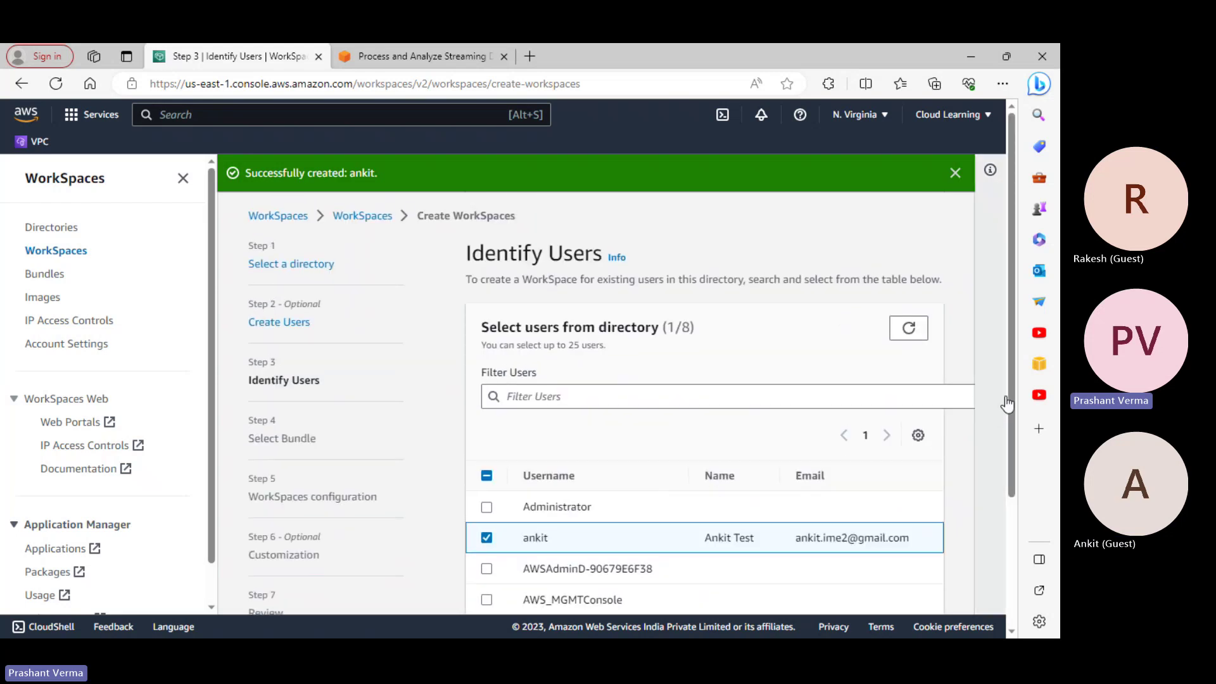
left_click_drag(1009, 392, 1007, 532)
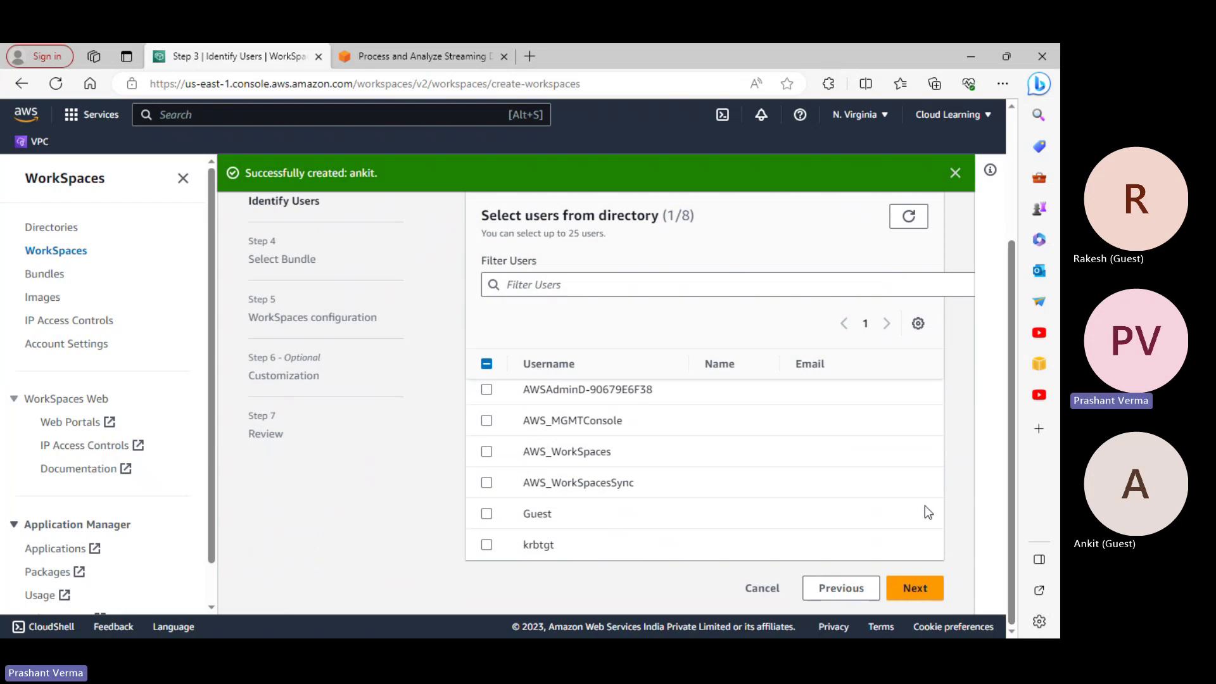
Move to Select Bundle, dismiss the user-created banner, and browse the bundle list
left_click(914, 587)
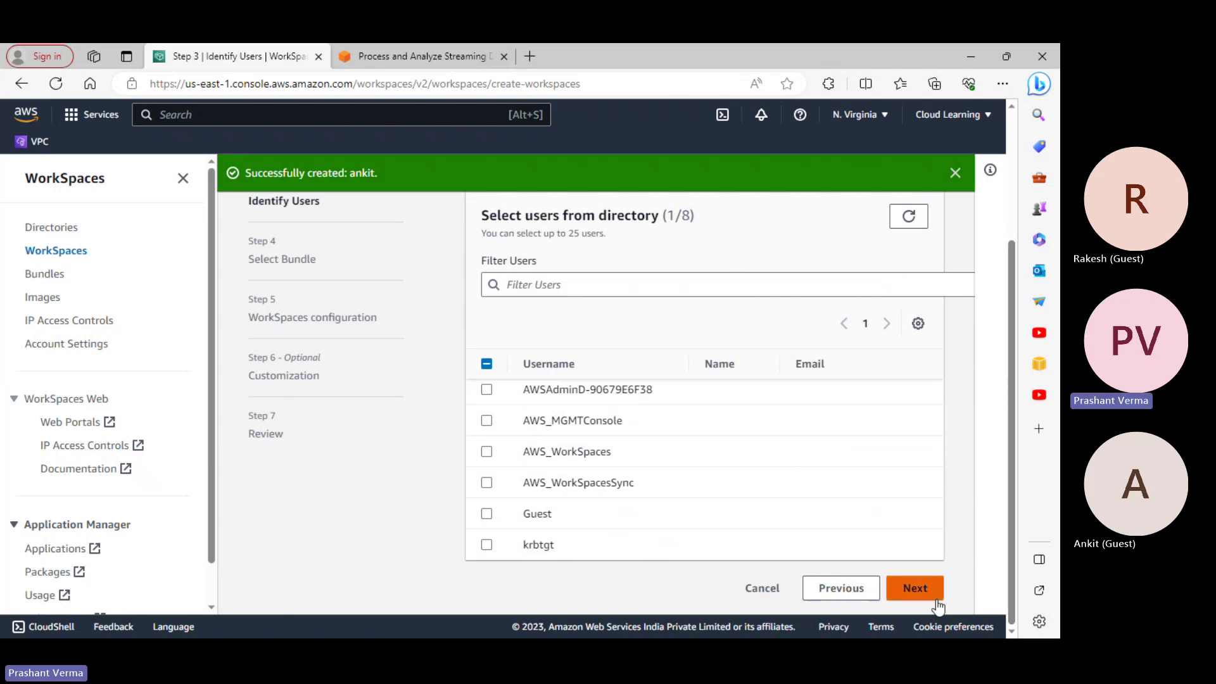
scroll(834, 487, "down", 4)
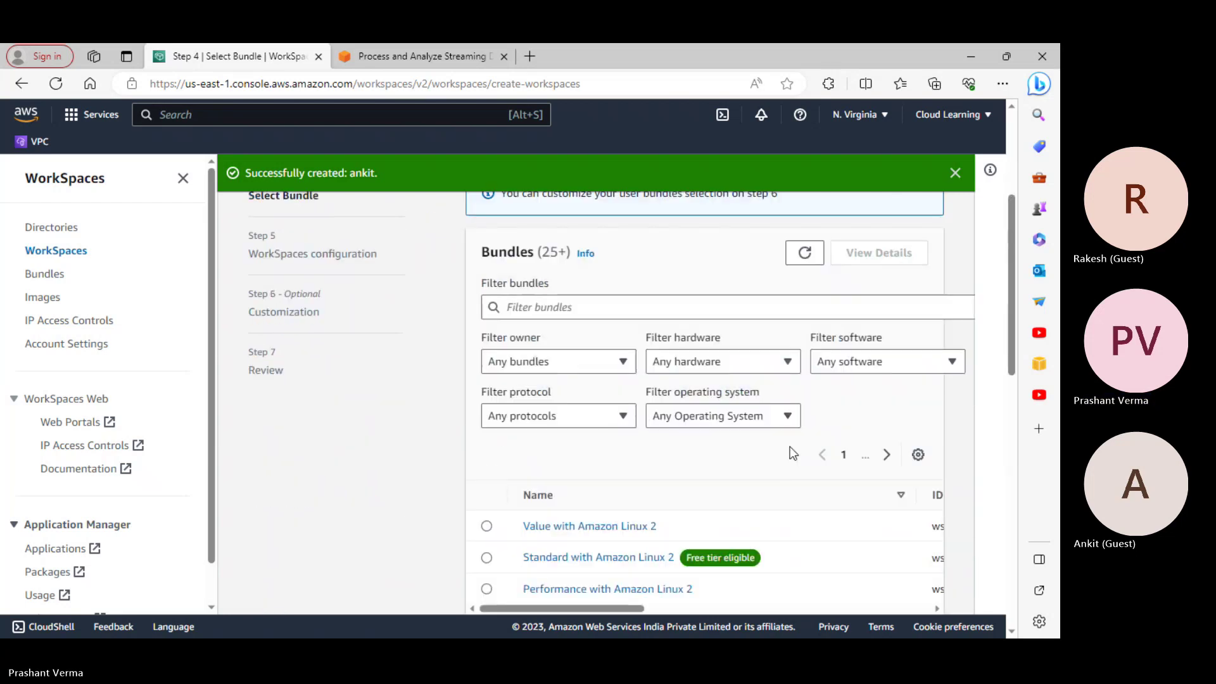
left_click(656, 307)
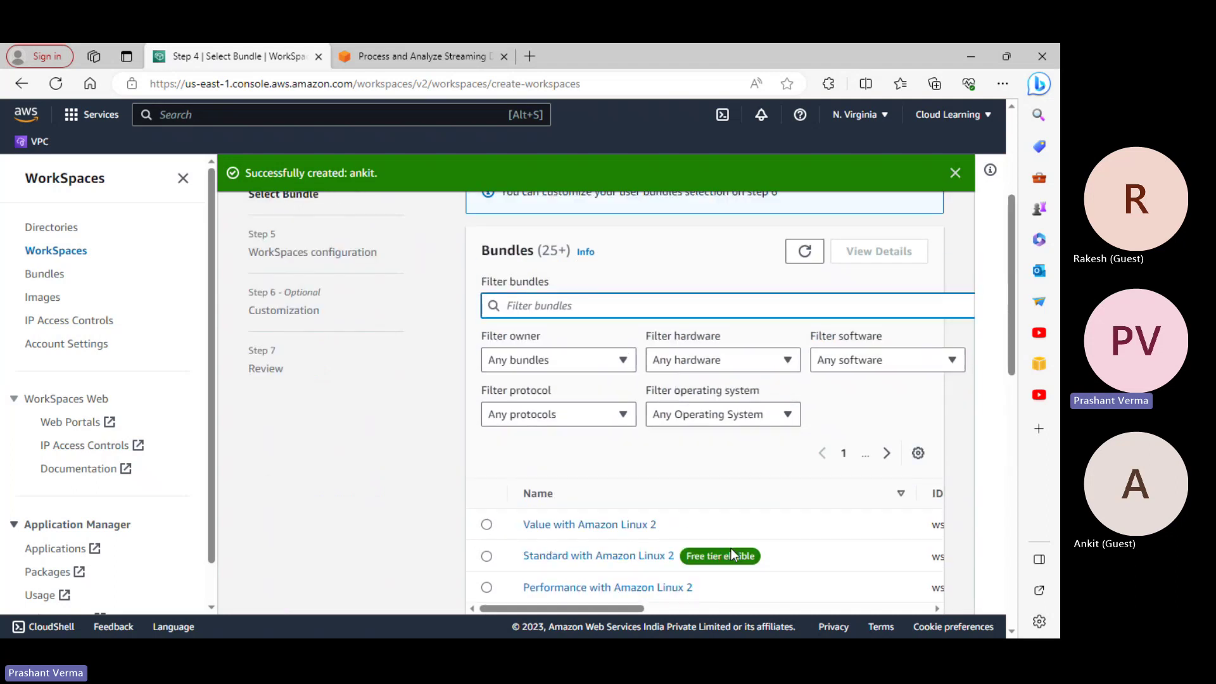
left_click_drag(1009, 322, 1028, 489)
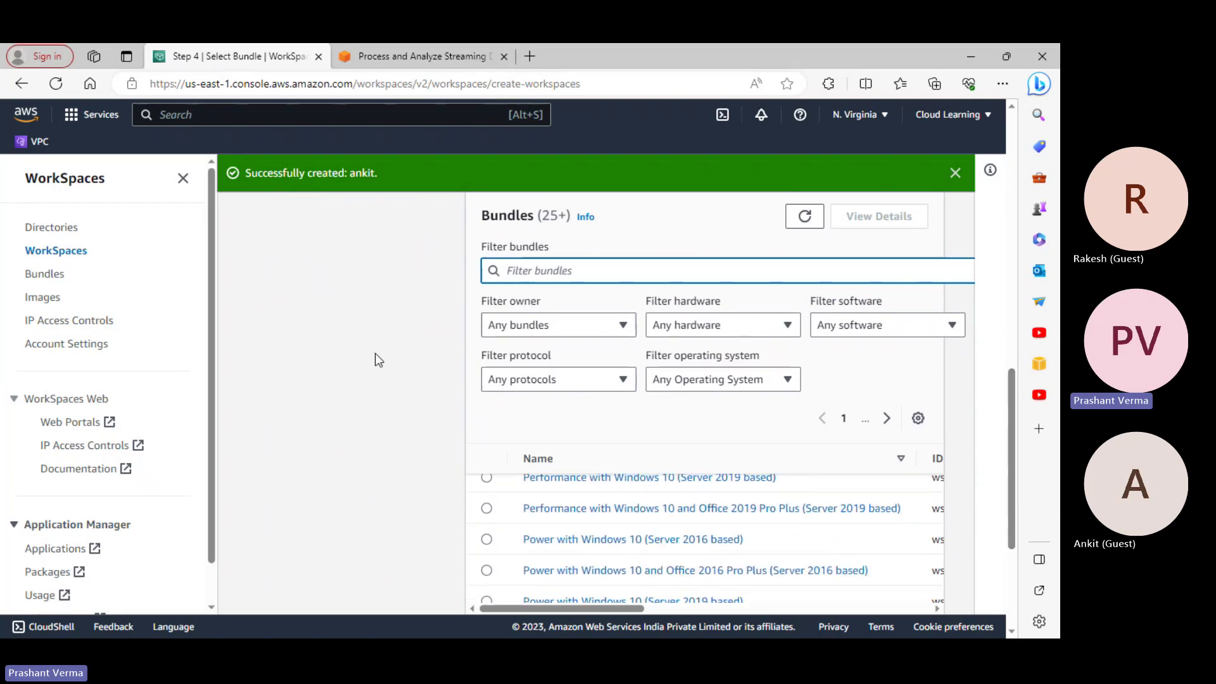
left_click(955, 173)
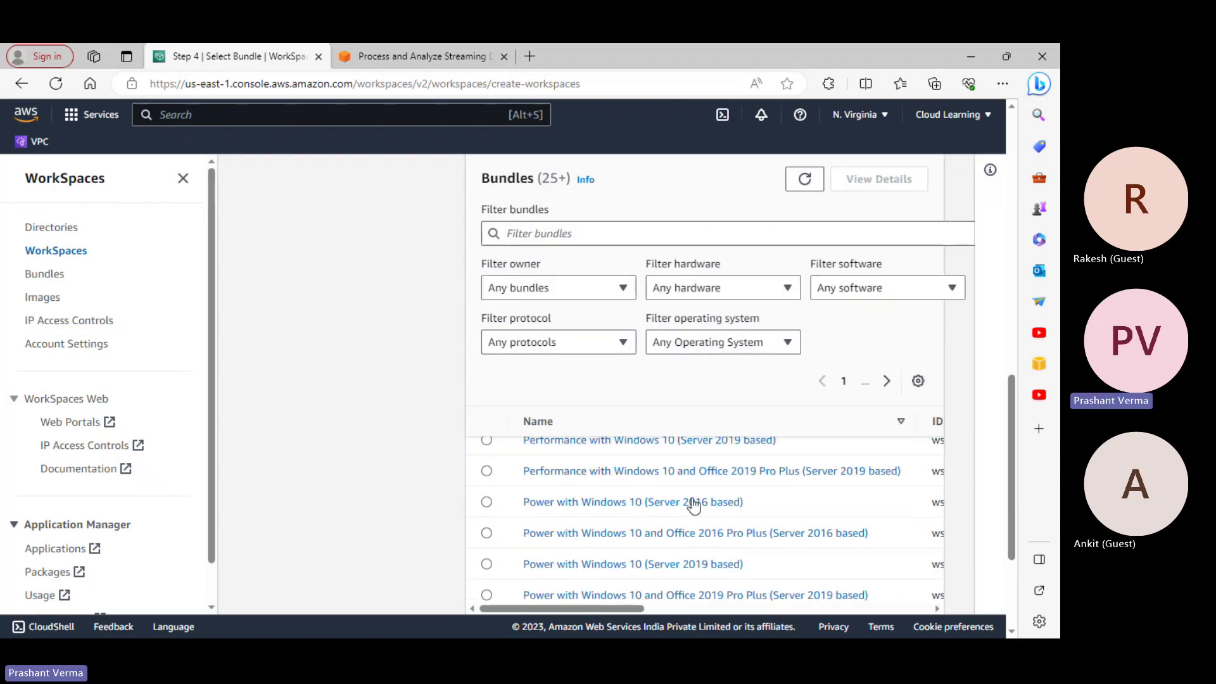
scroll(690, 506, "up", 5)
scroll(693, 516, "up", 2)
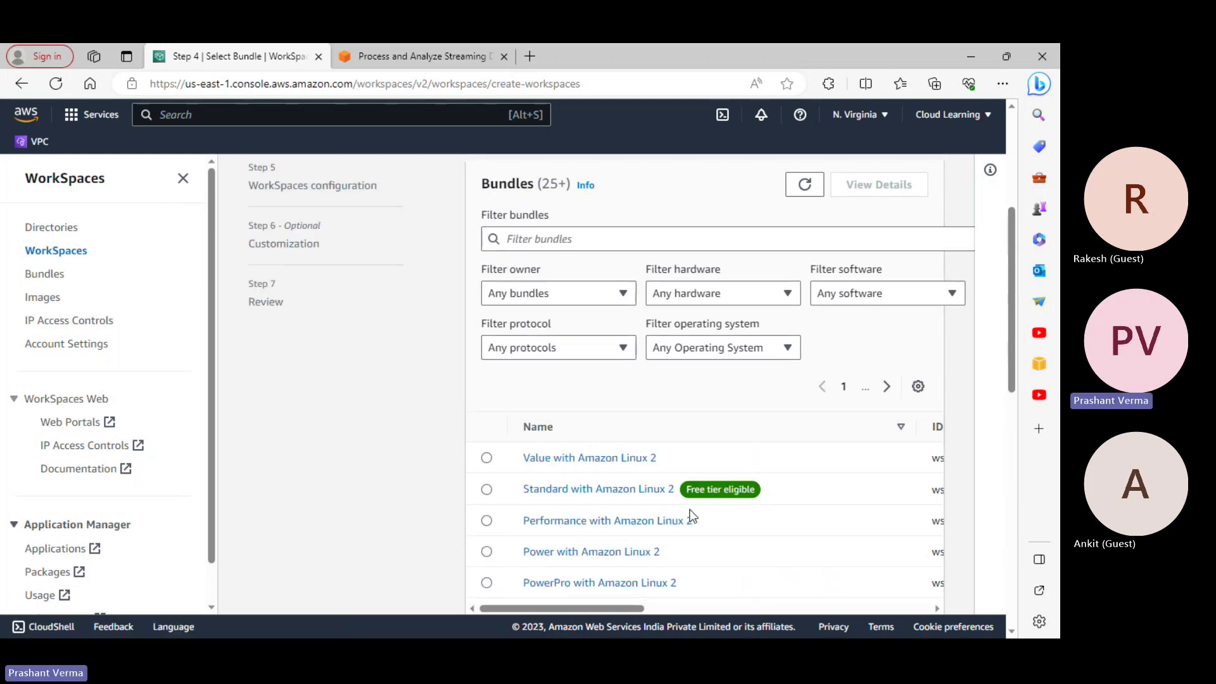
scroll(587, 495, "up", 2)
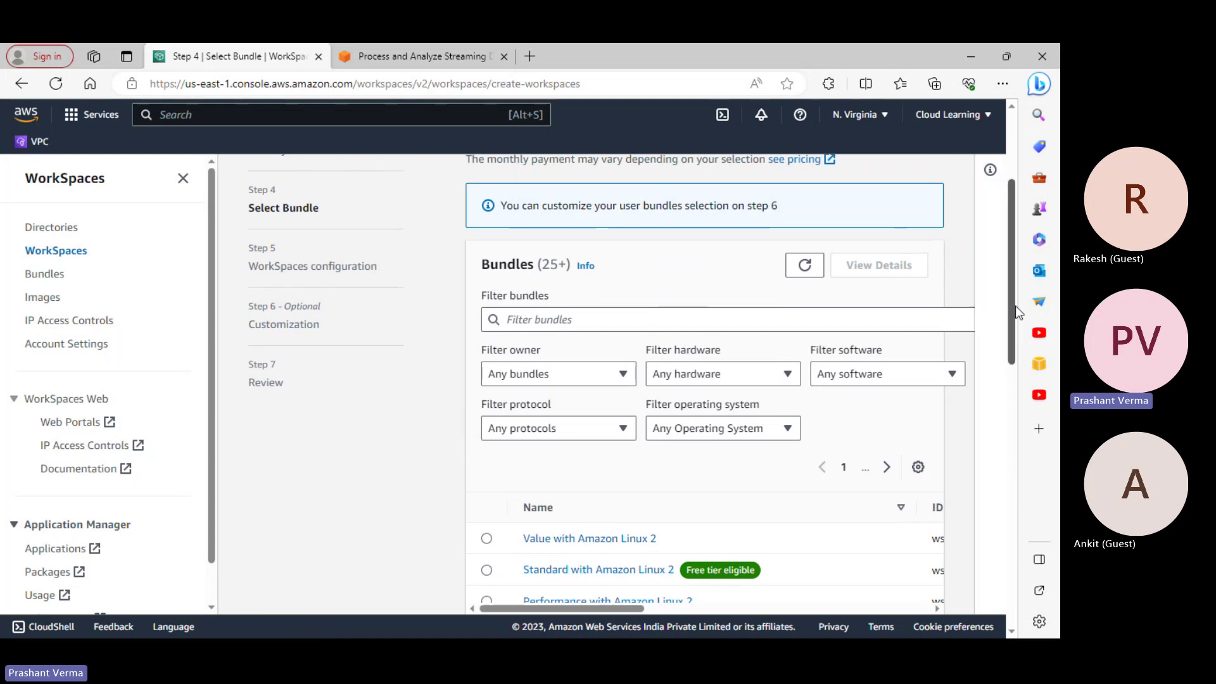
mouse_move(1017, 314)
left_mouse_down()
mouse_move(1032, 396)
mouse_move(1018, 322)
left_mouse_up()
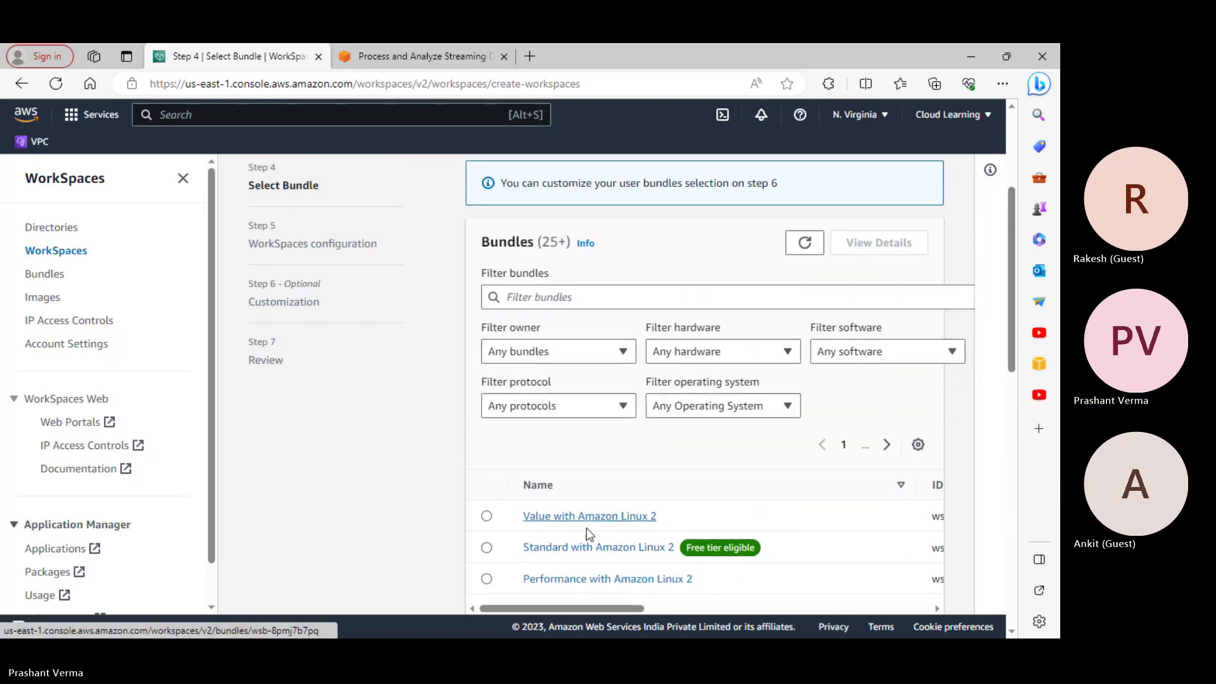
left_click_drag(606, 609, 557, 594)
Review the Value with Amazon Linux 2 bundle: 80 GB root, 10 GB user volume, Firefox
left_click(577, 518)
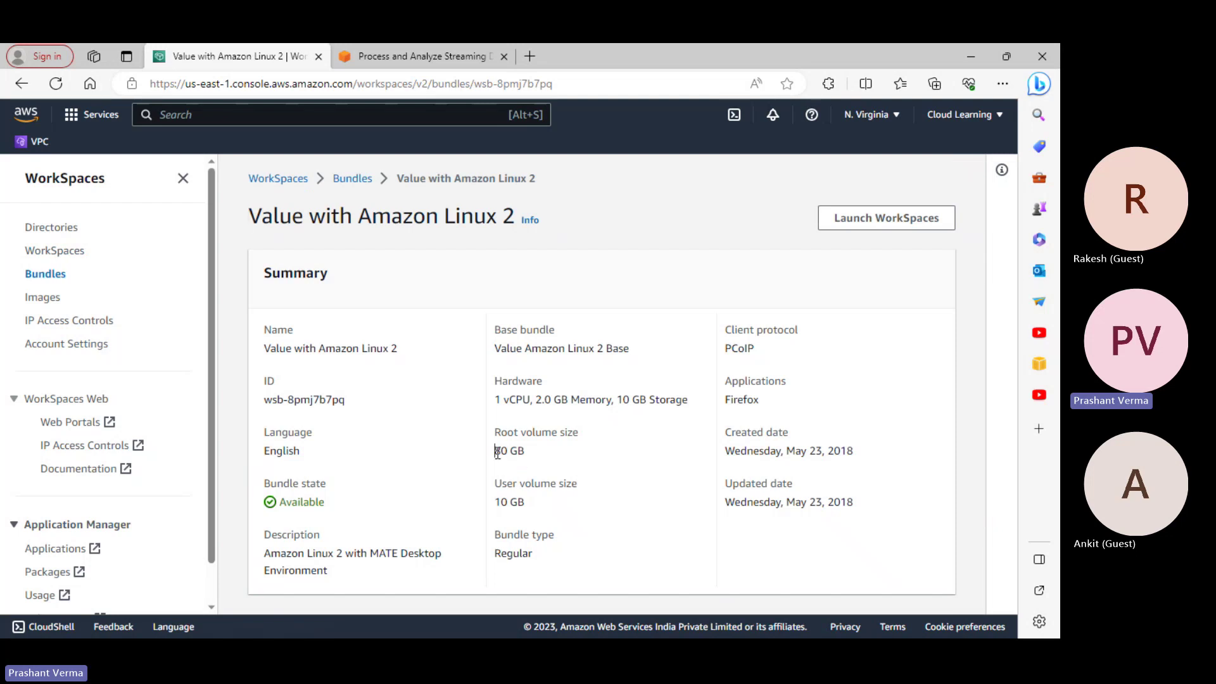
left_click_drag(495, 451, 530, 455)
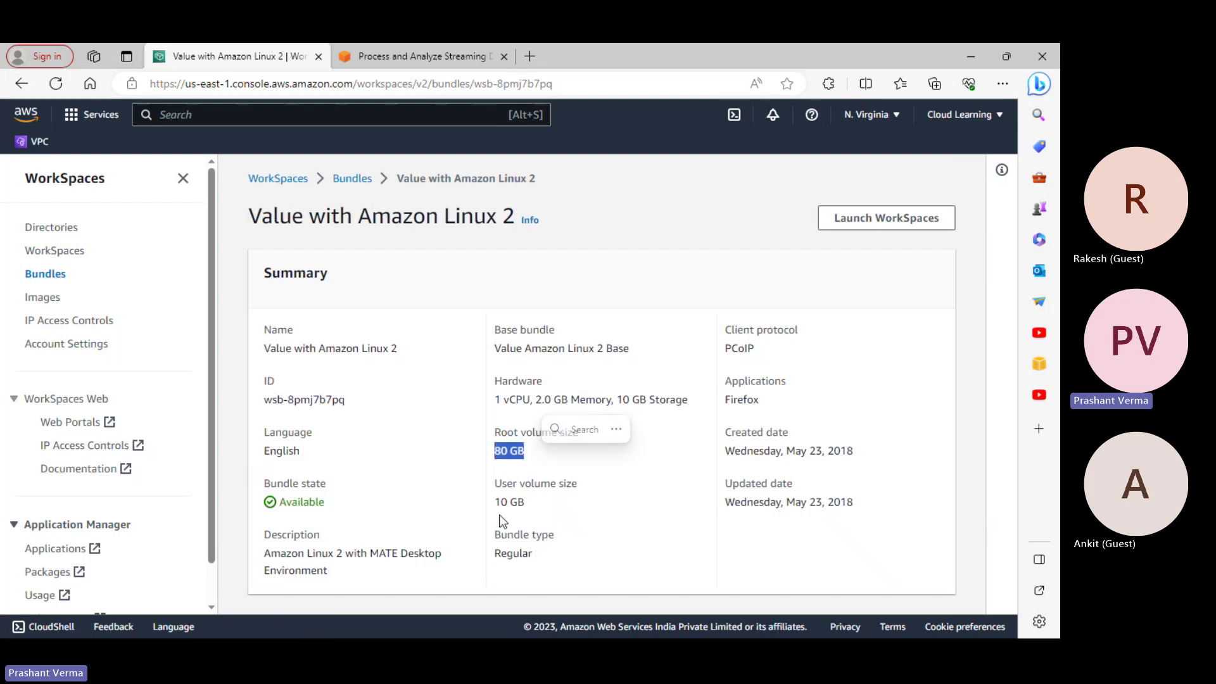
left_click_drag(500, 502, 559, 510)
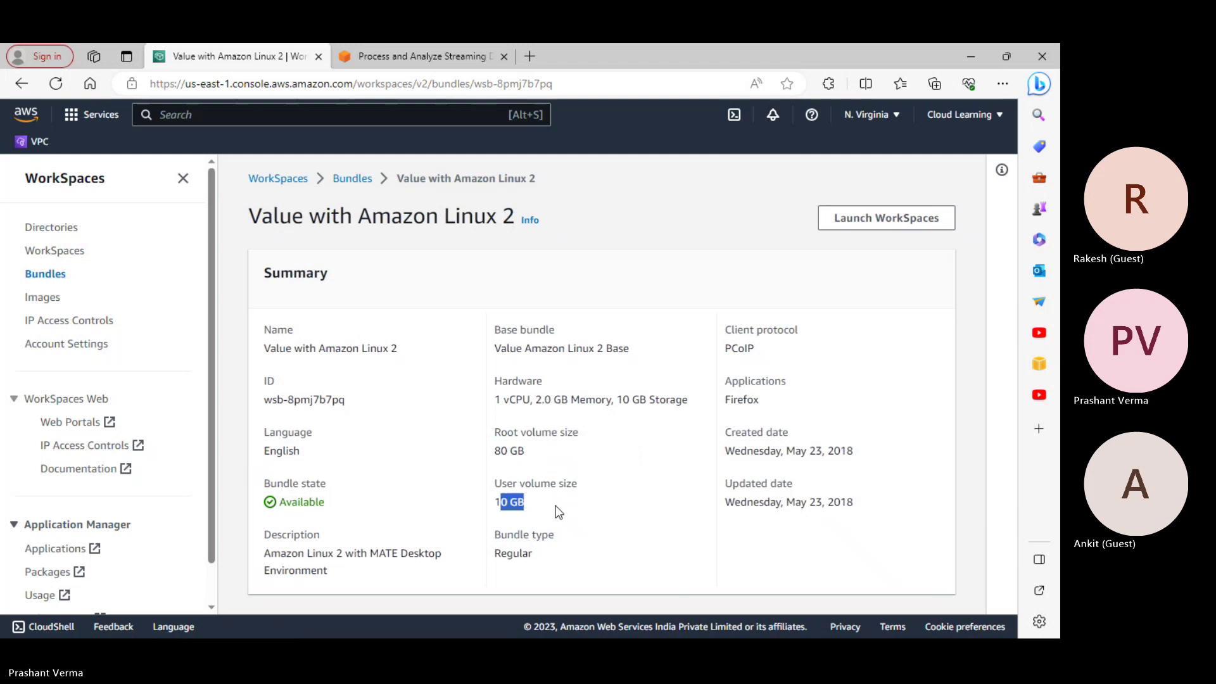
left_click(507, 450)
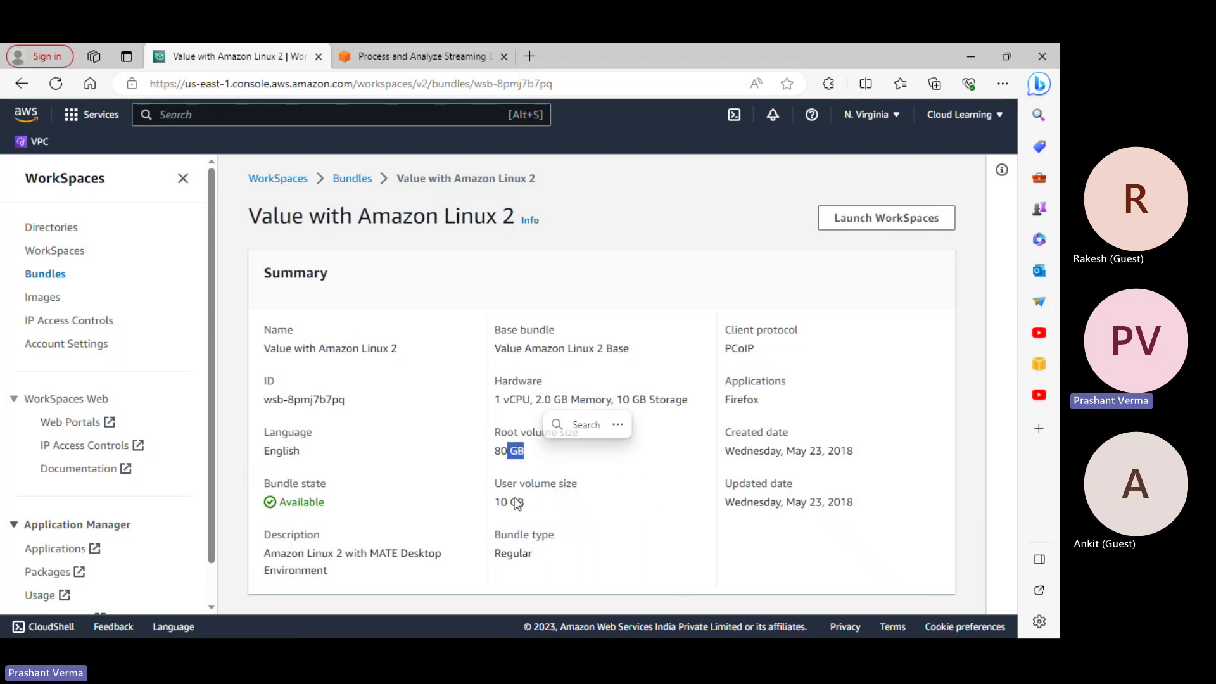
left_click_drag(494, 501, 534, 507)
left_click_drag(732, 399, 787, 412)
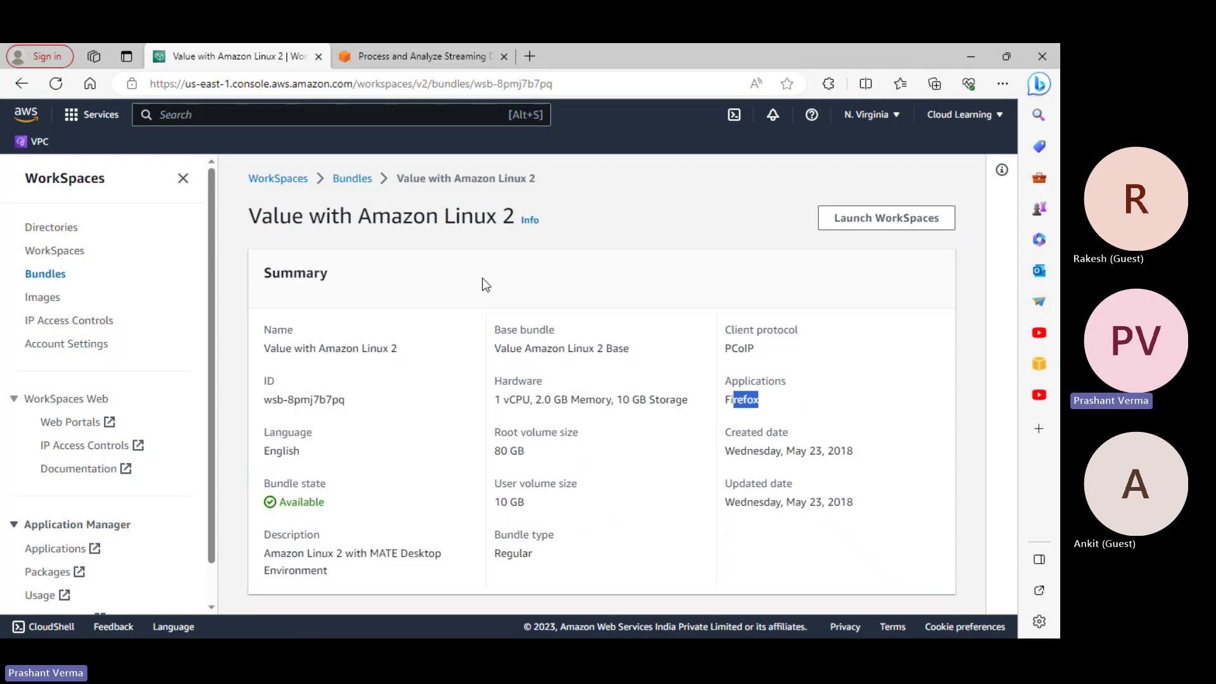
left_click(354, 179)
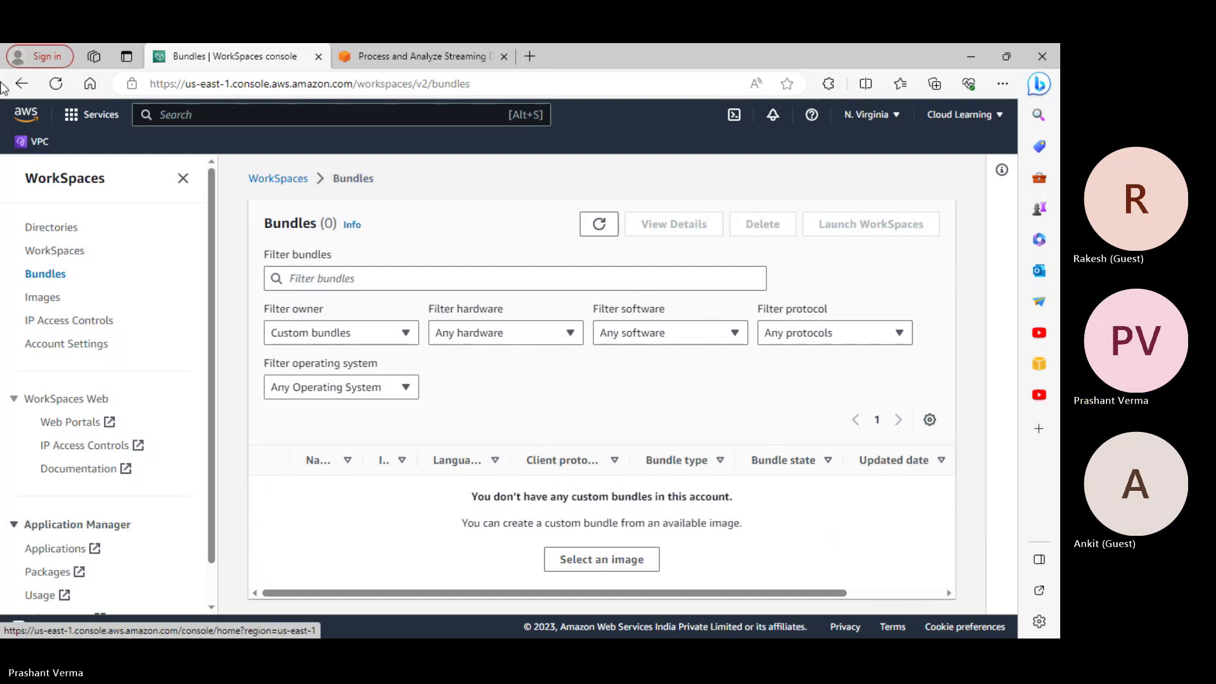
left_click(22, 86)
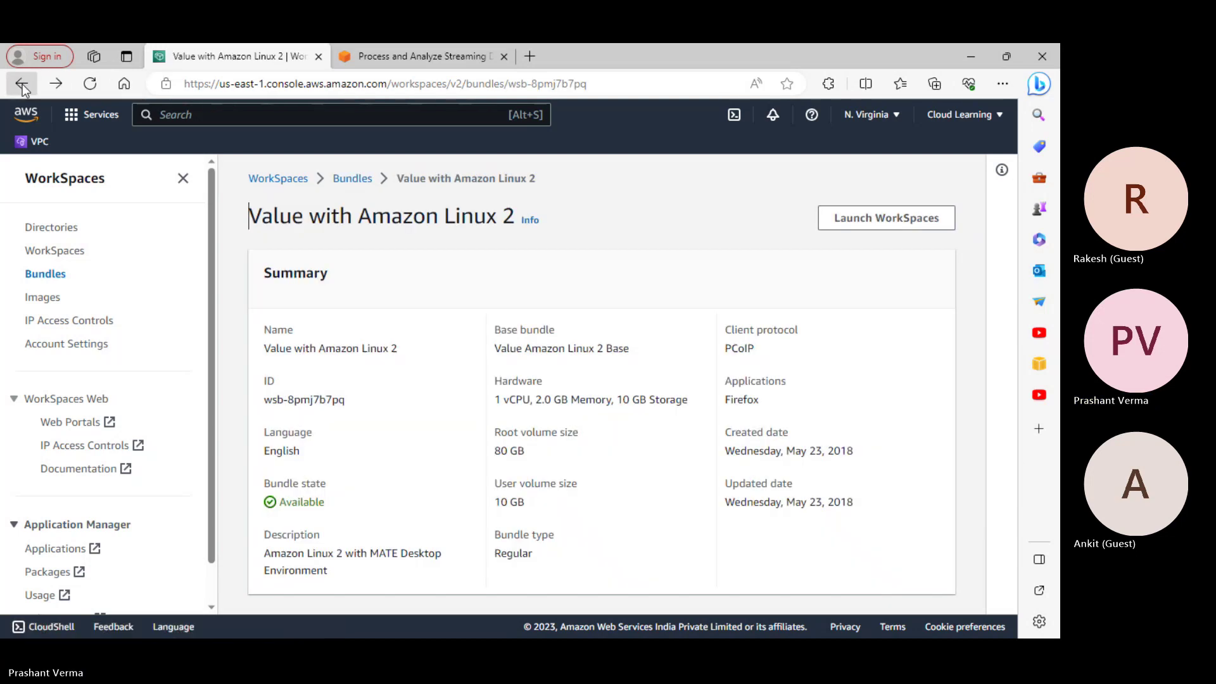
Go back to directory selection, choose the registered directory, and continue to Create Users
right_click(21, 89)
left_click(38, 98)
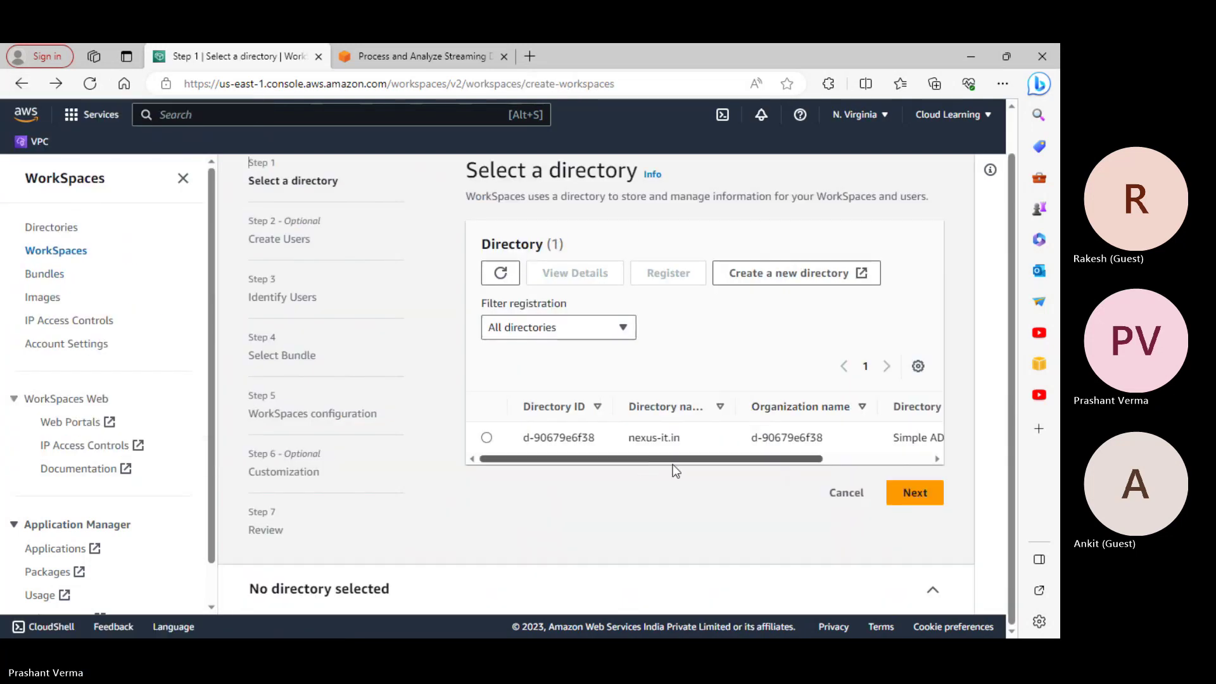
left_click(907, 499)
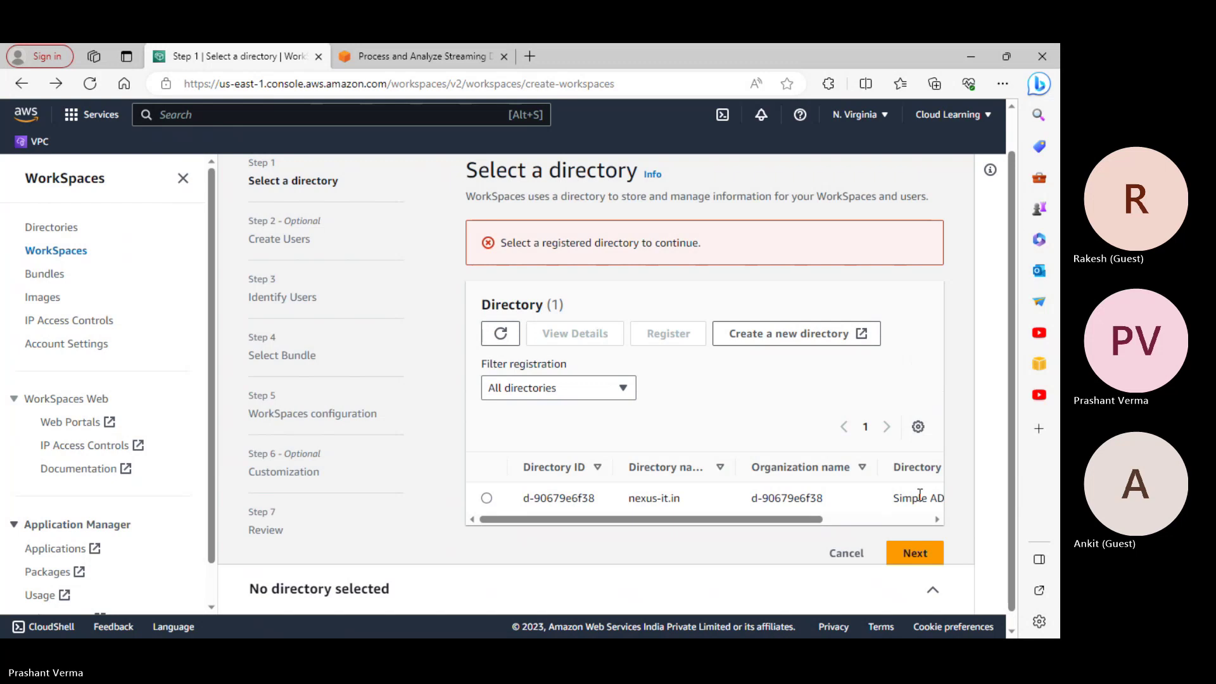
left_click(486, 497)
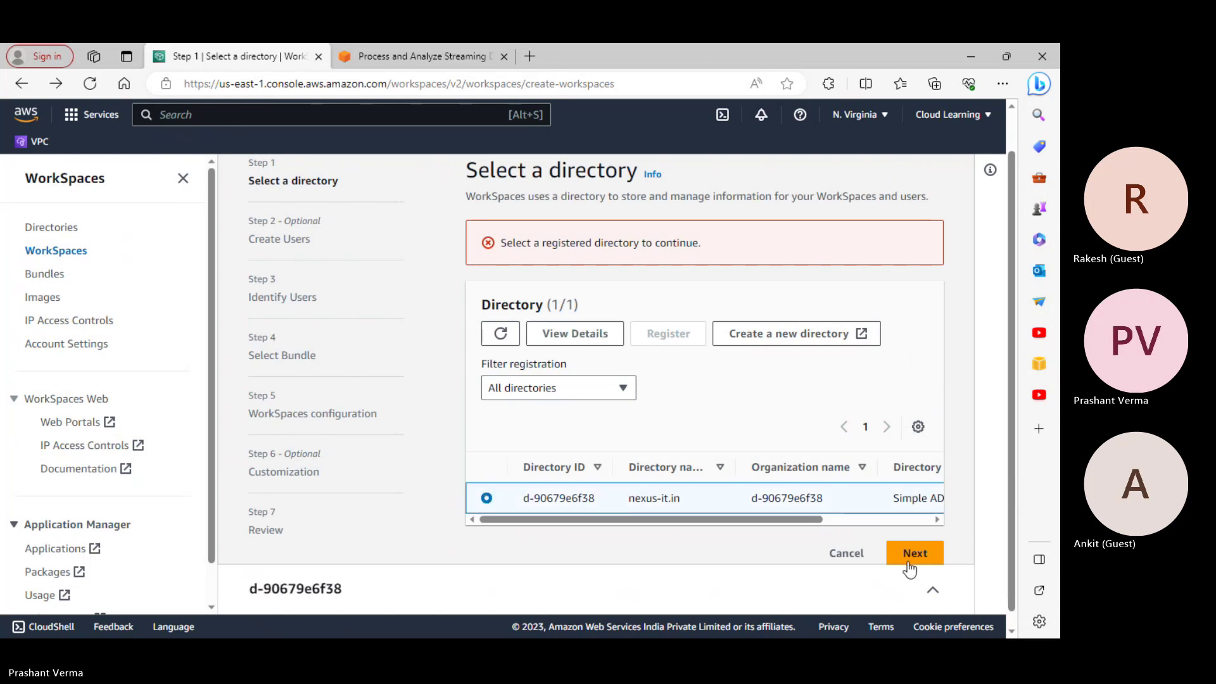
left_click(920, 553)
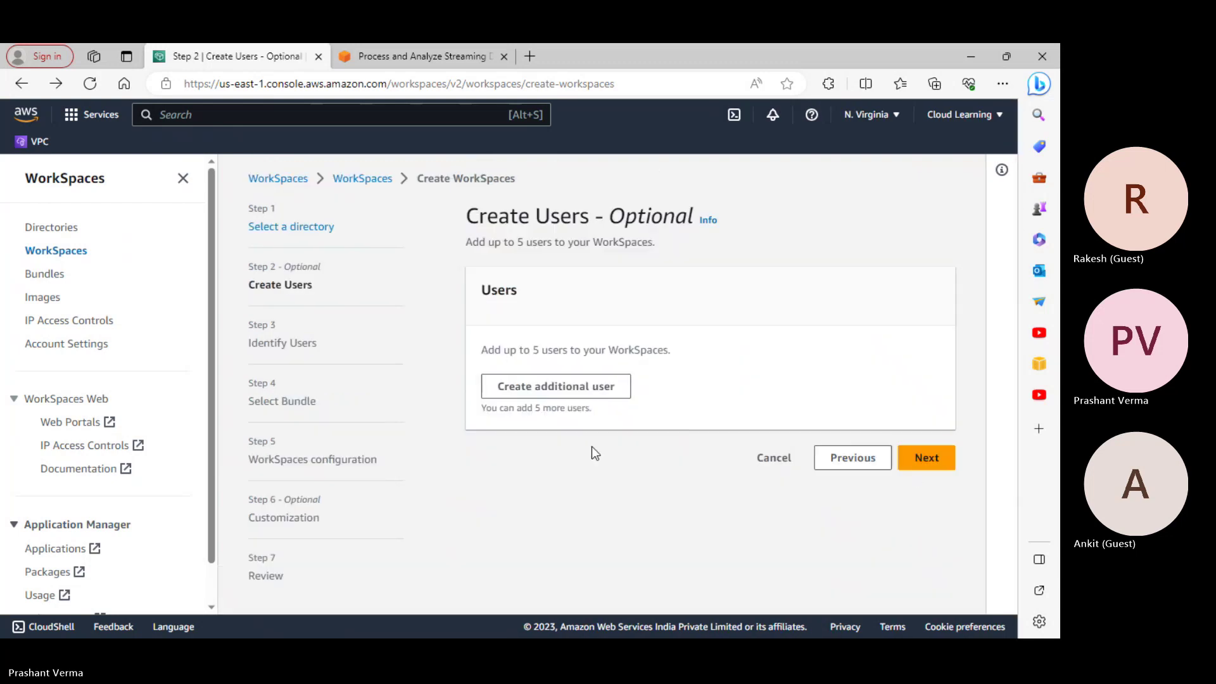
Add a user filled from saved username, names and e-mail, and submit it
left_click(583, 388)
left_click(589, 385)
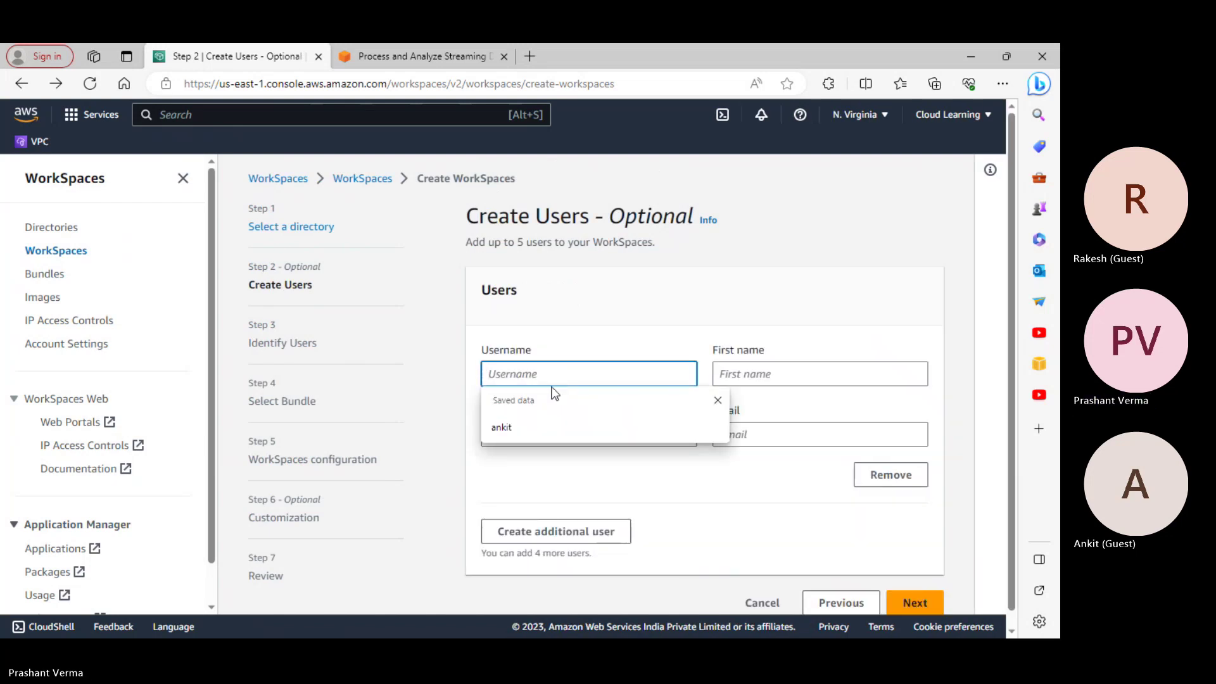
left_click(543, 419)
left_click(730, 383)
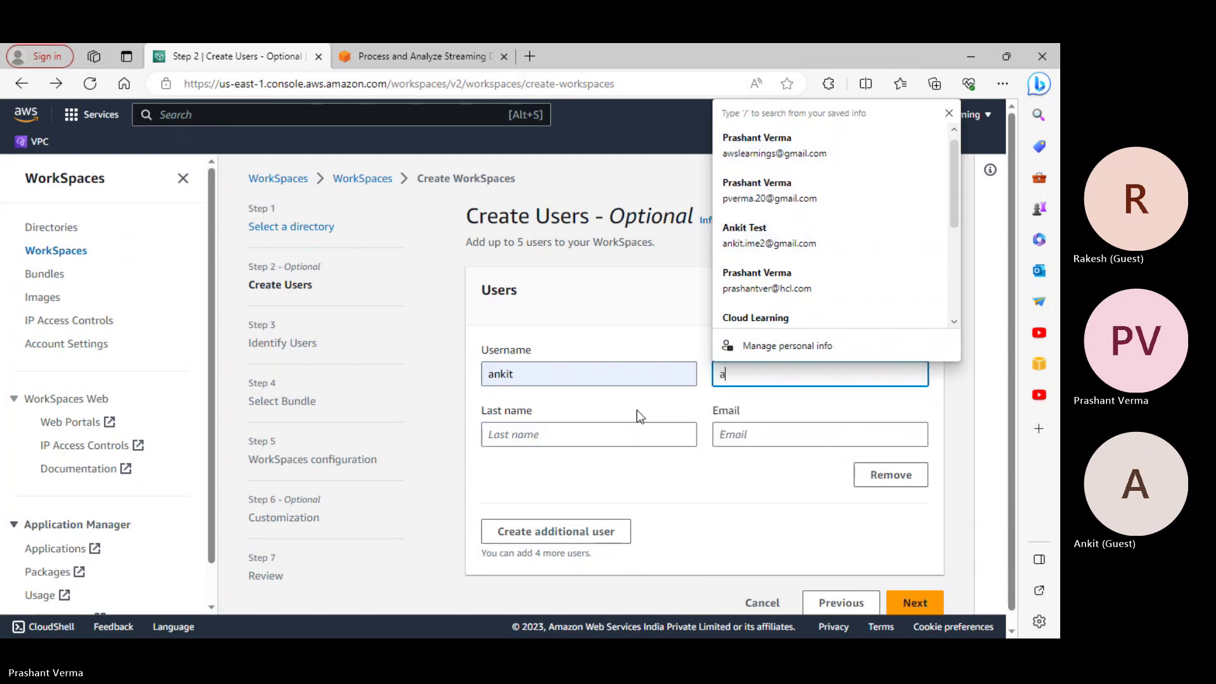
scroll(746, 260, "down", 1)
left_click(762, 221)
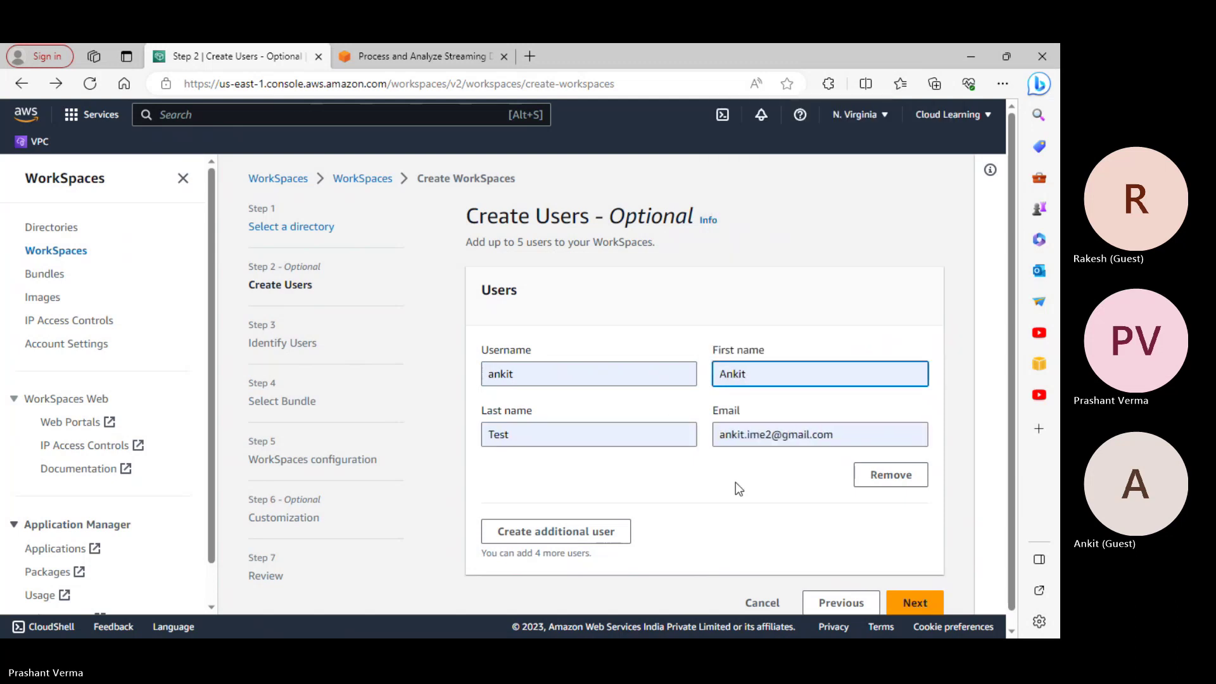
scroll(745, 522, "down", 1)
left_click(935, 588)
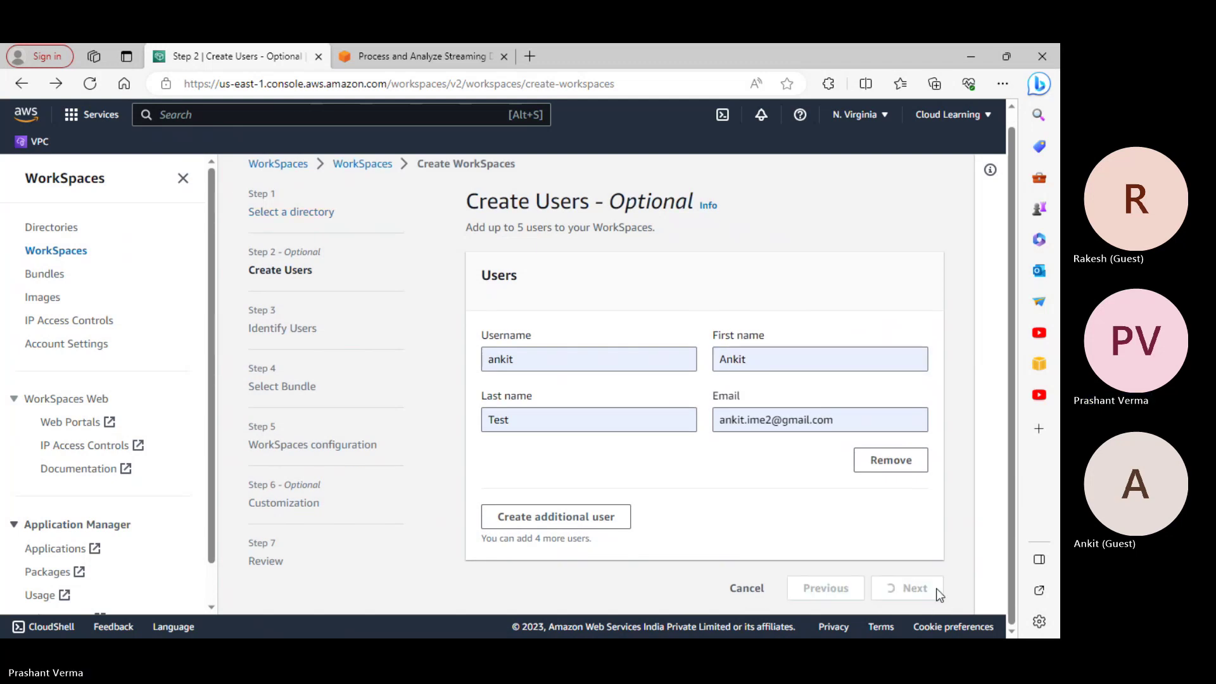
Continue to Select Bundle and choose Value with Windows 10 (Server 2016 based)
scroll(738, 561, "down", 5)
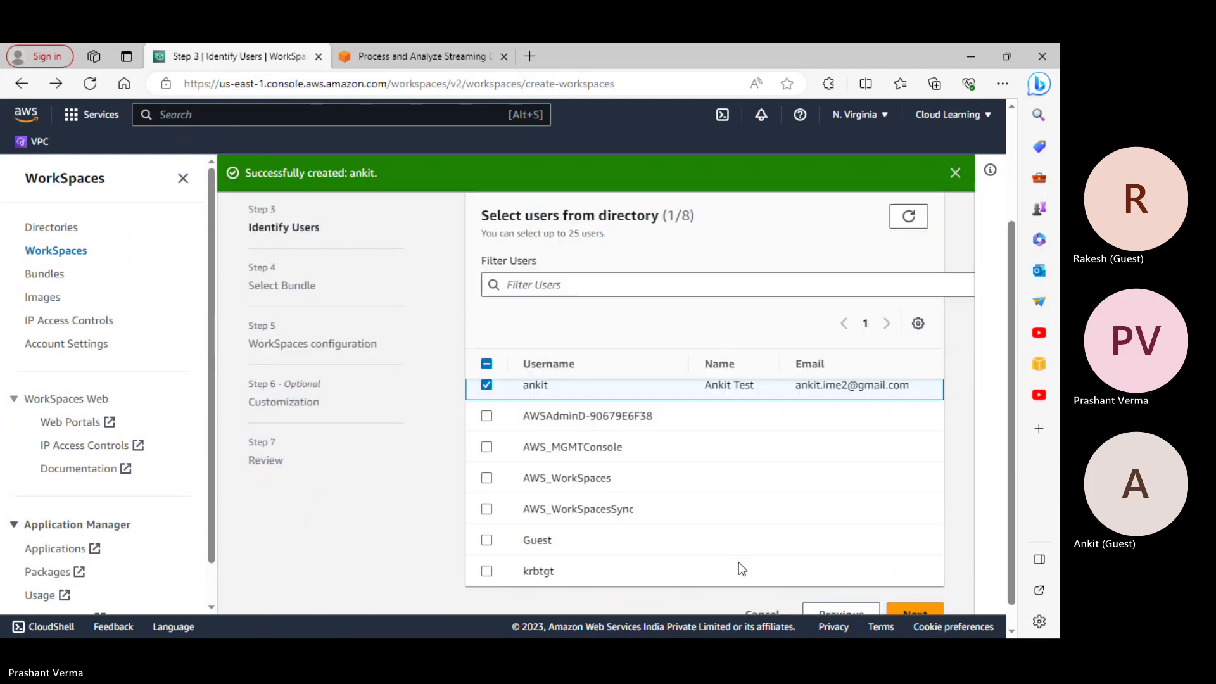
left_click(923, 594)
scroll(672, 459, "down", 4)
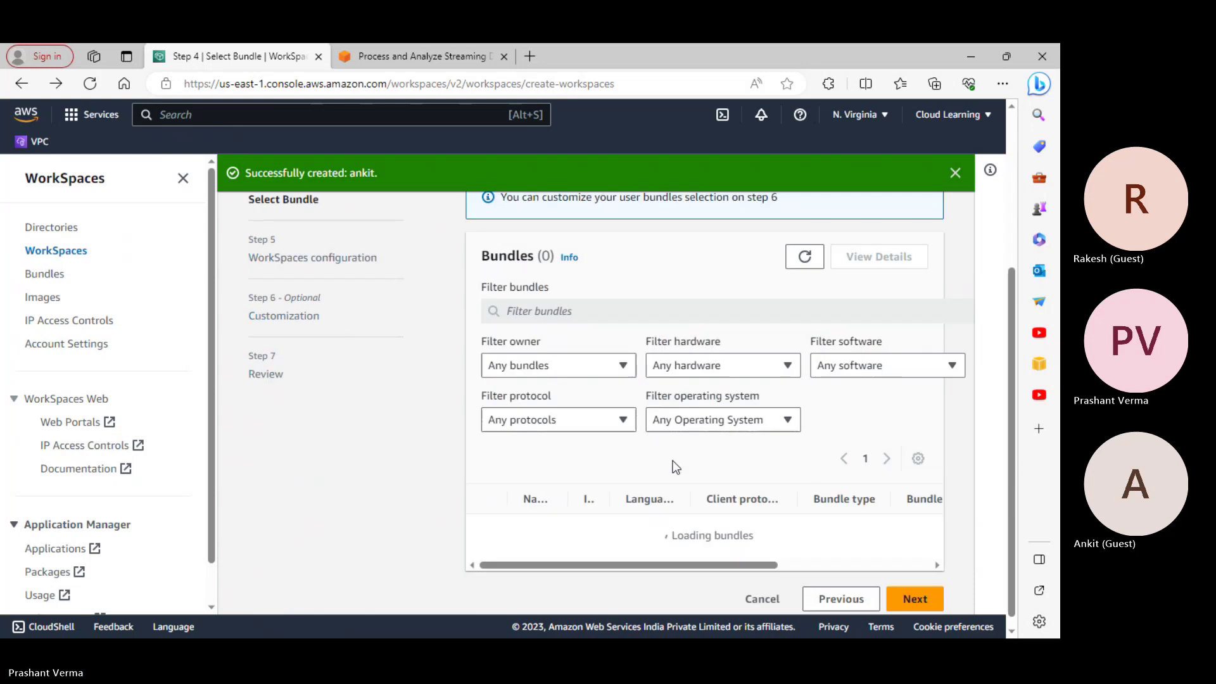
scroll(810, 519, "down", 5)
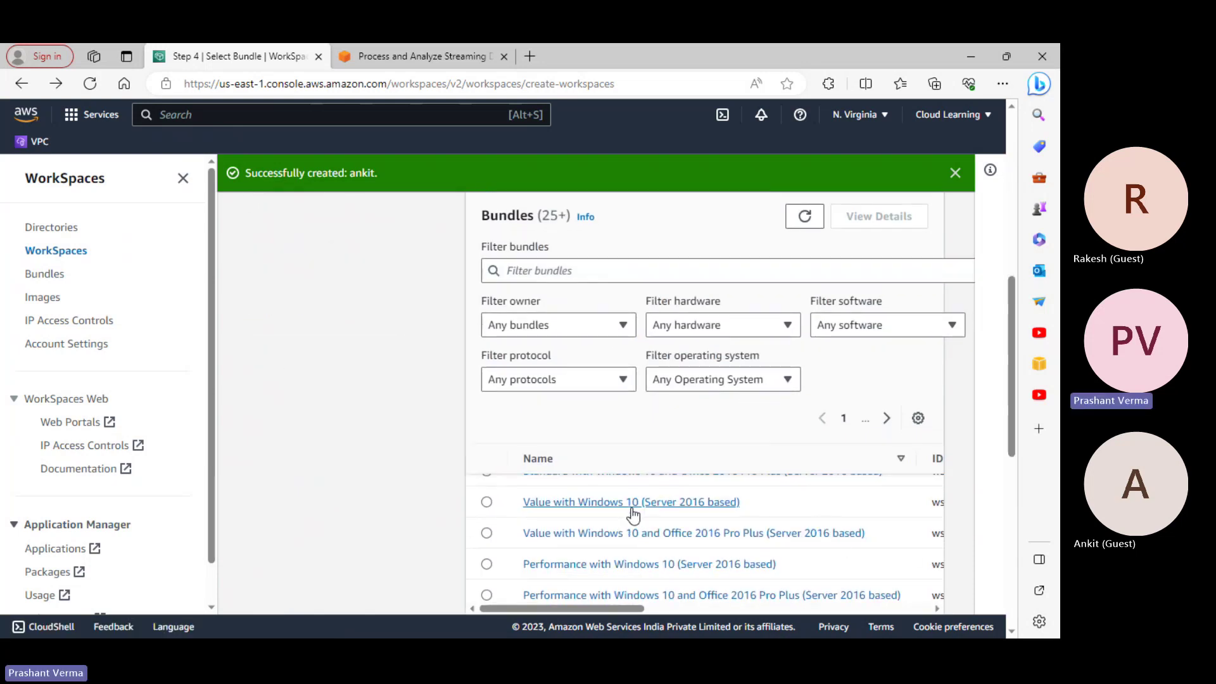
left_click(486, 502)
Open that bundle's details in a new tab: 80 GB root, 10 GB user volume, PCoIP
right_click(604, 531)
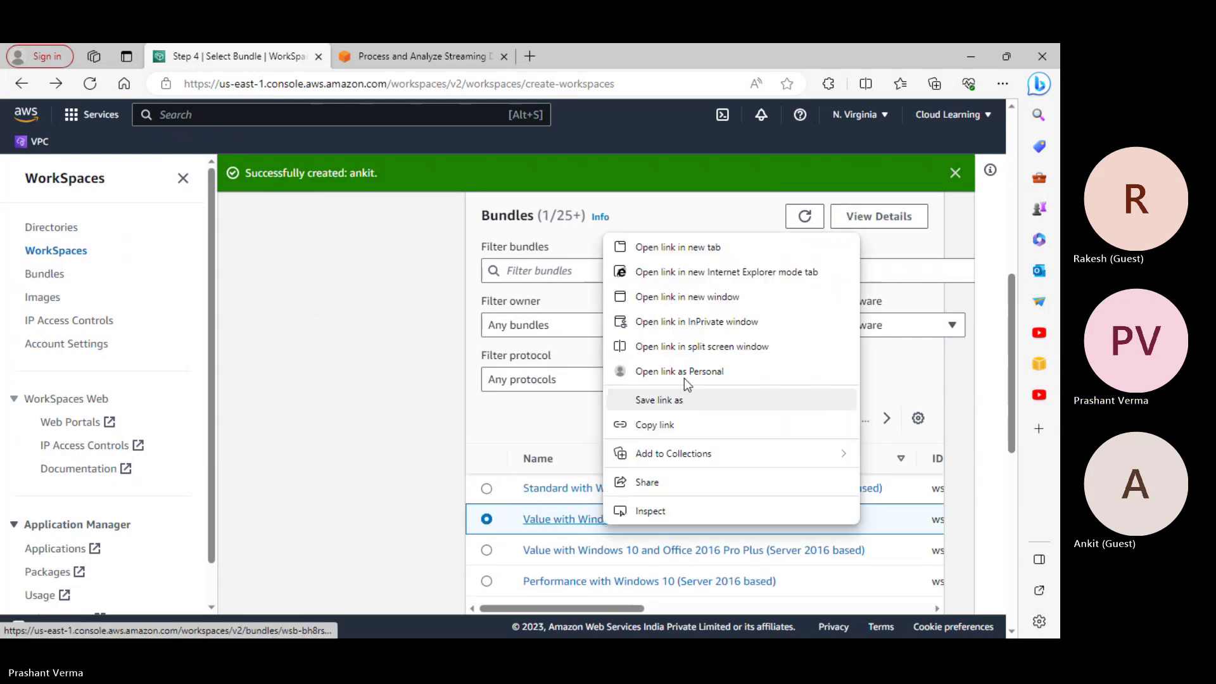
left_click(669, 247)
scroll(795, 548, "down", 3)
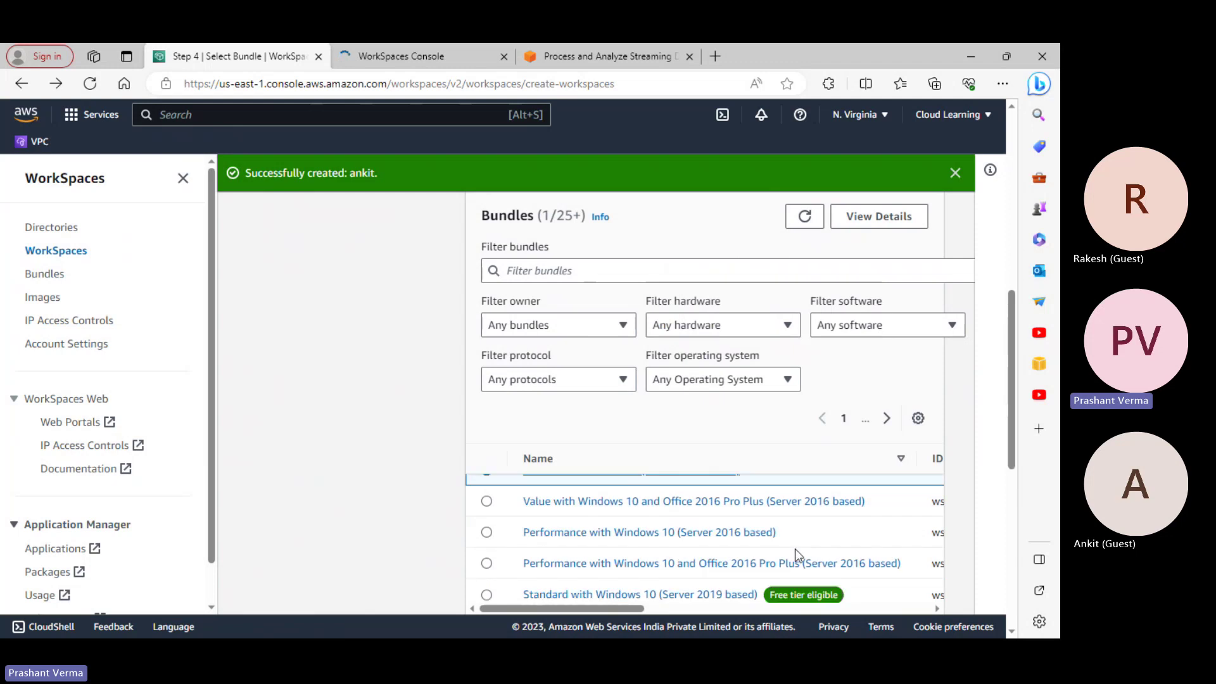
scroll(797, 555, "down", 1)
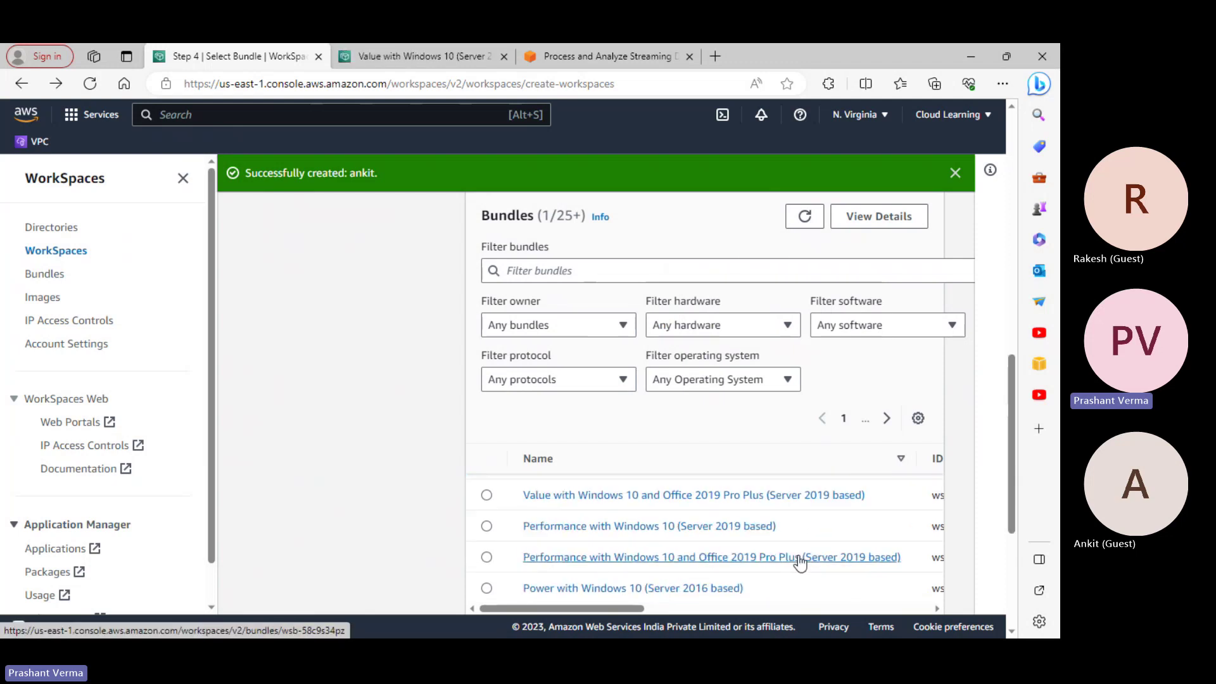
left_click(408, 60)
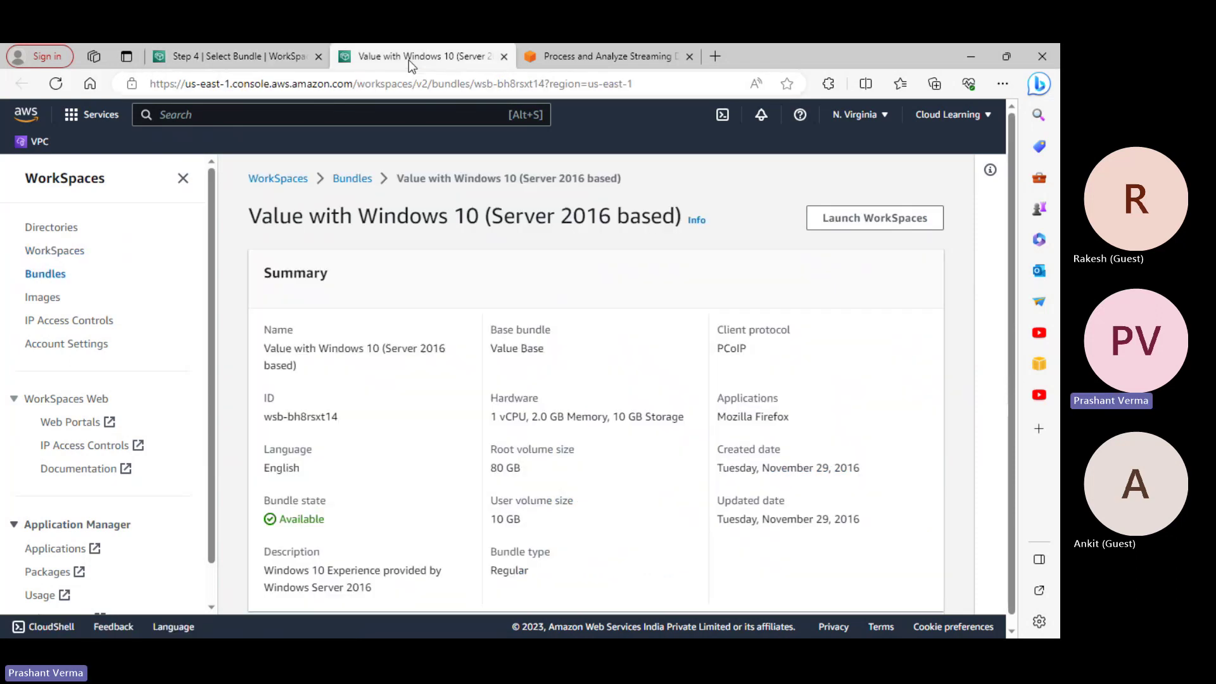
scroll(642, 436, "down", 1)
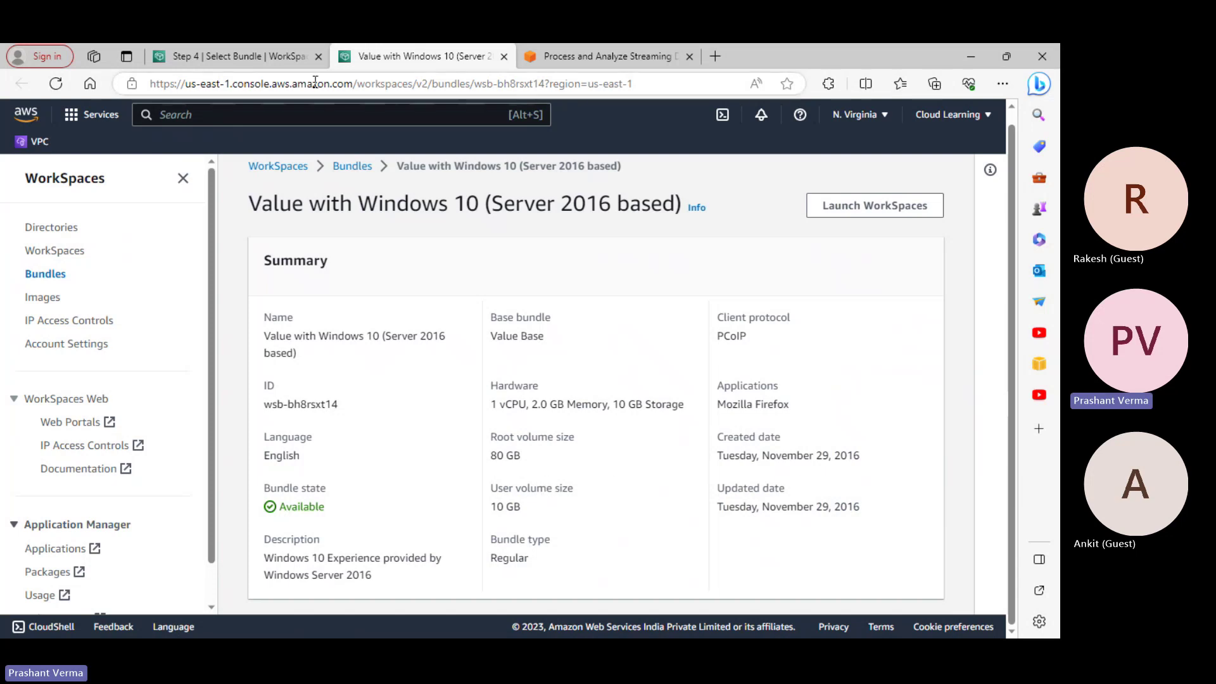
Keep the Windows 10 bundle selected and advance to WorkSpaces configuration with 1-hour AutoStop
left_click(295, 62)
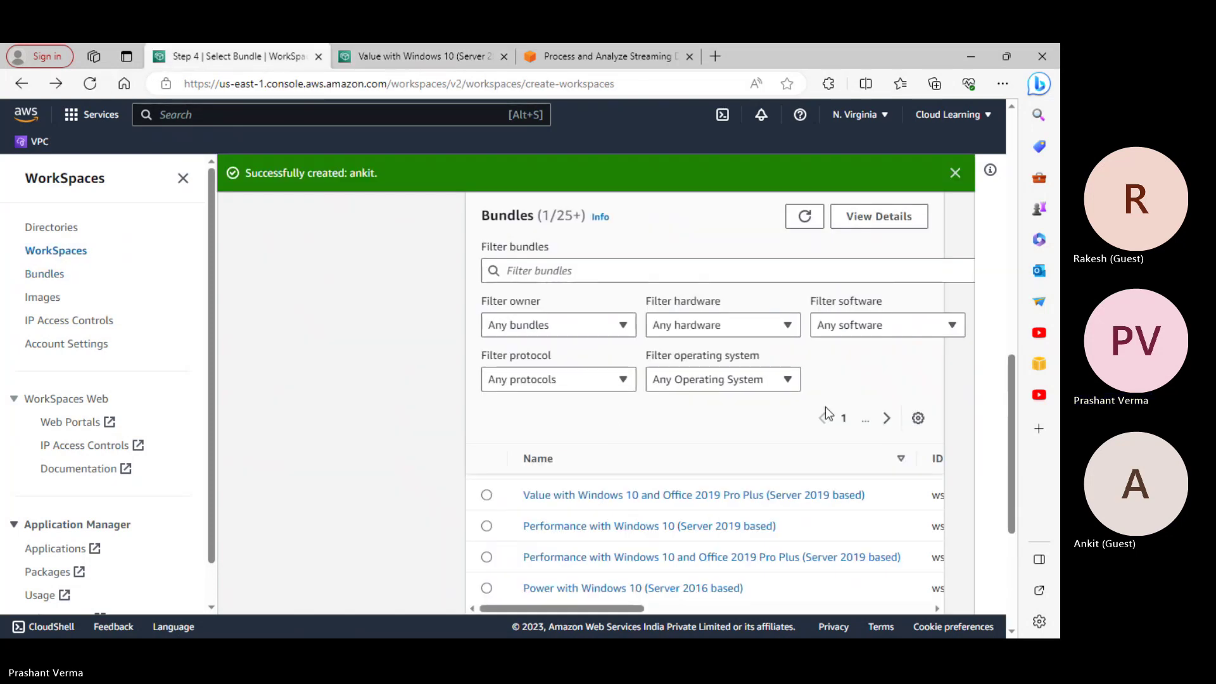
scroll(831, 478, "up", 3)
left_click(684, 523)
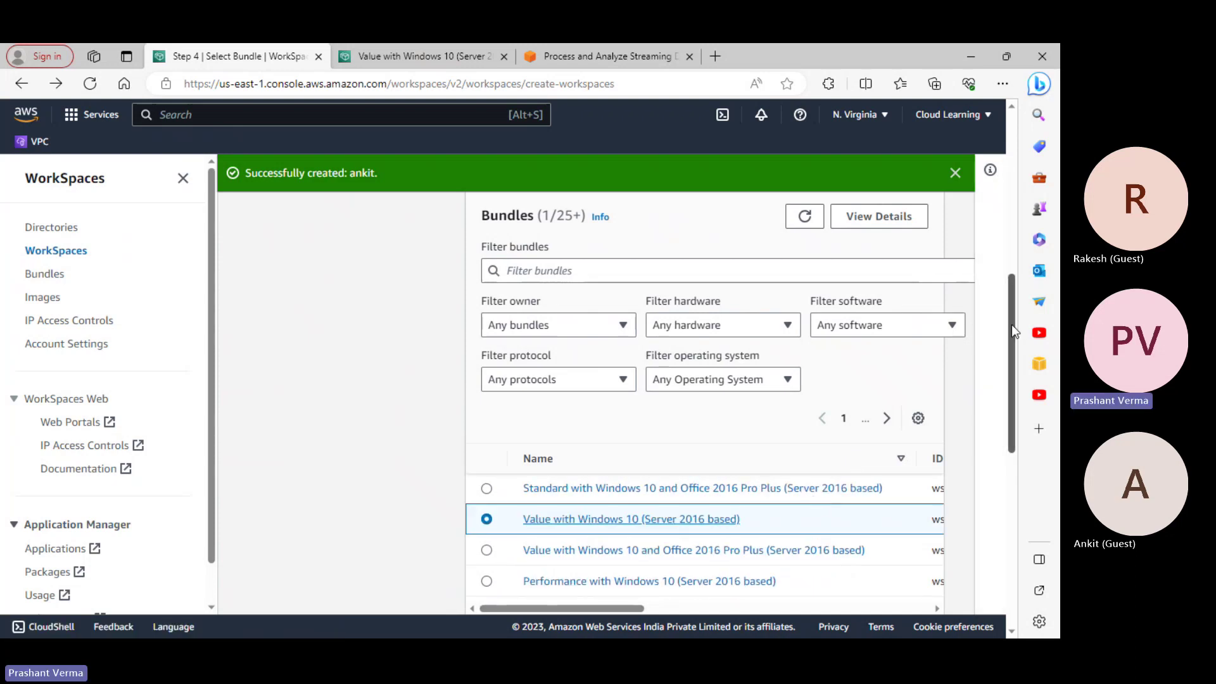
left_click_drag(1012, 324, 997, 563)
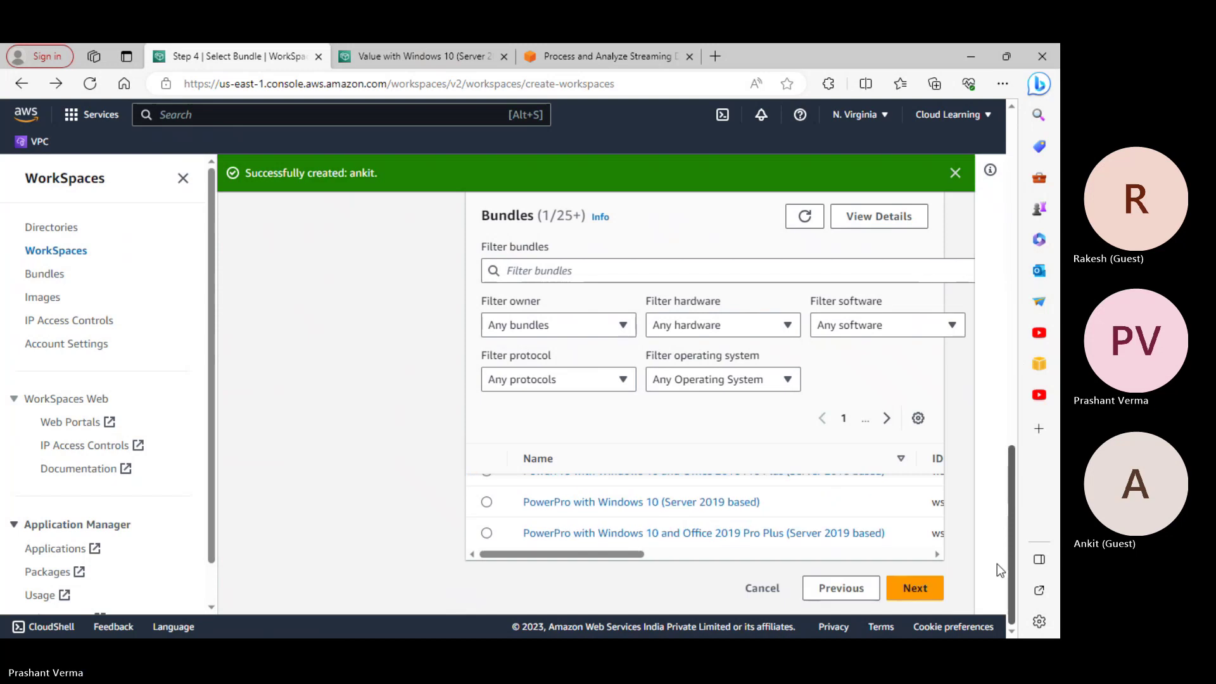
left_click(904, 597)
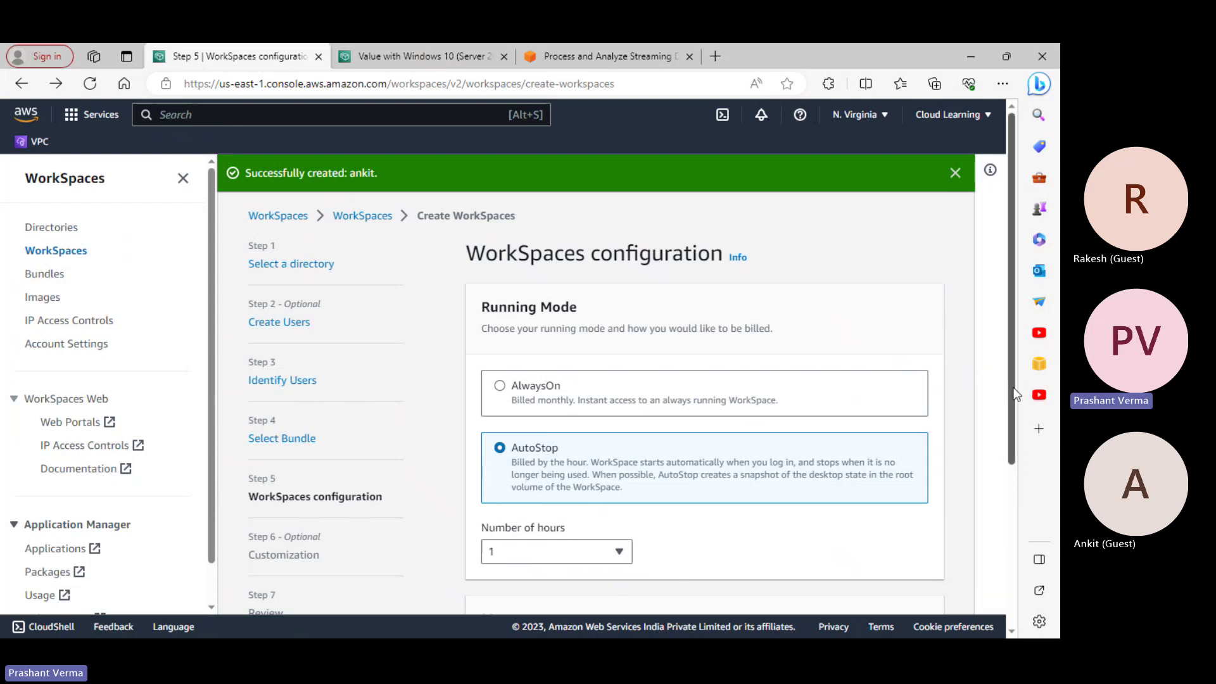
left_click_drag(1016, 389, 988, 524)
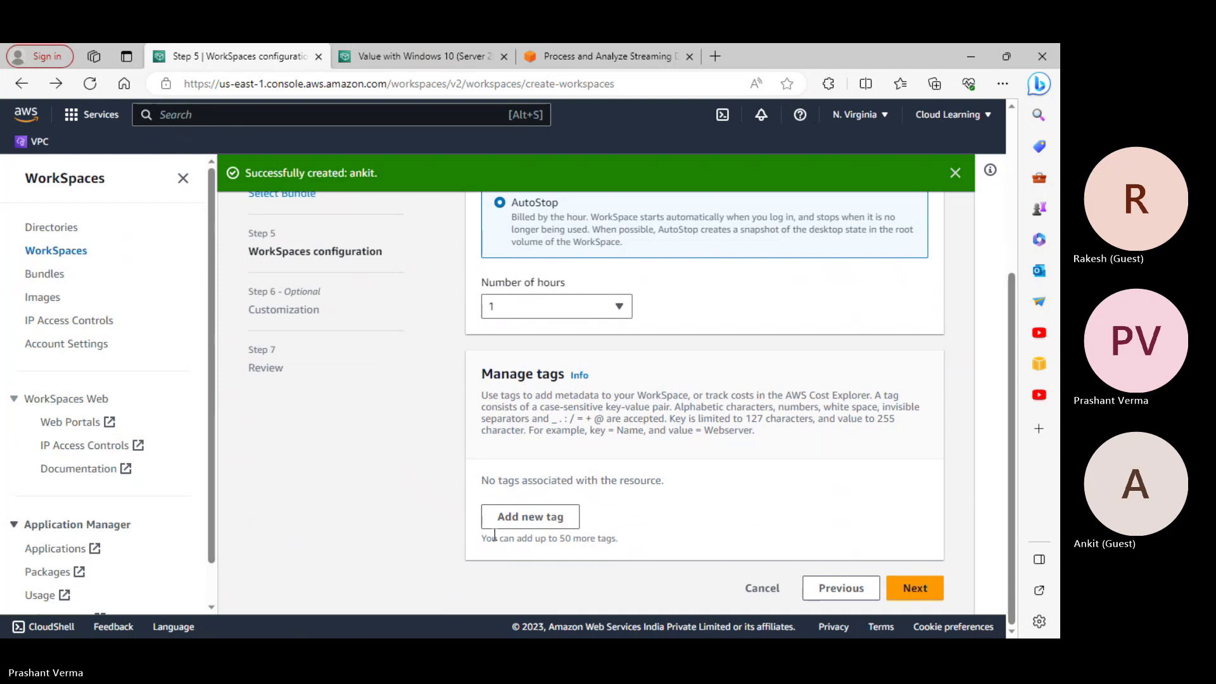
On Customization, leave the volumes unencrypted and keep a 10 GB user volume after trying 50 GB
left_click(929, 599)
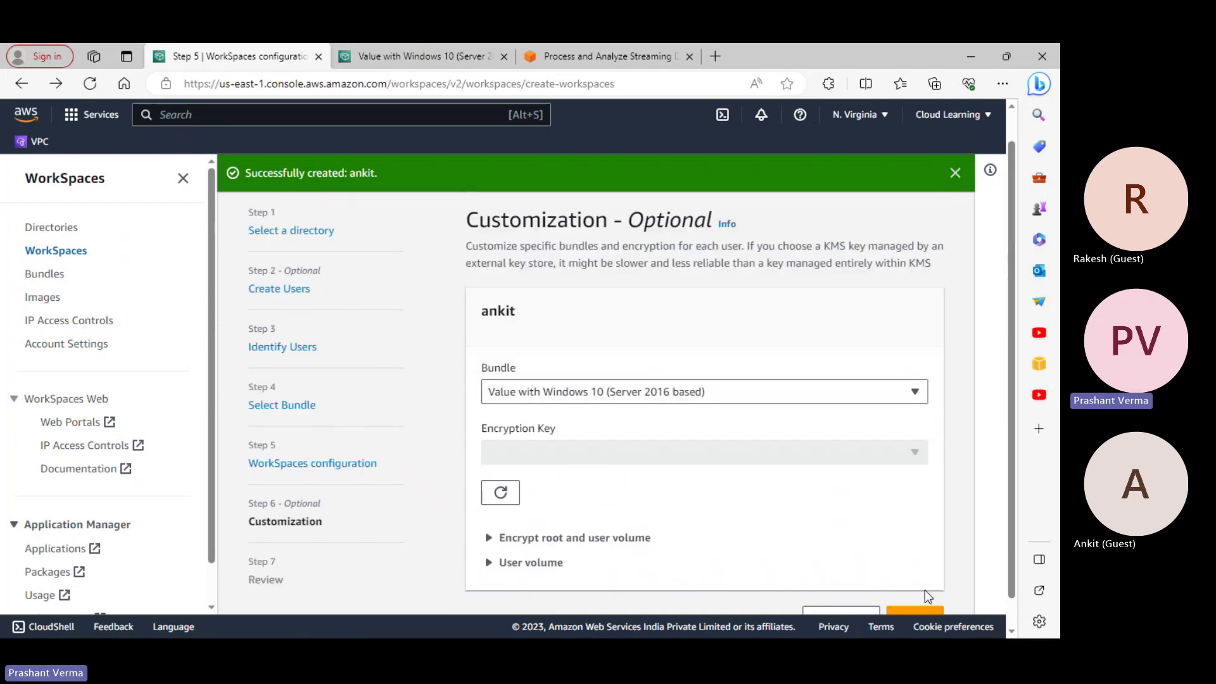
scroll(703, 494, "down", 1)
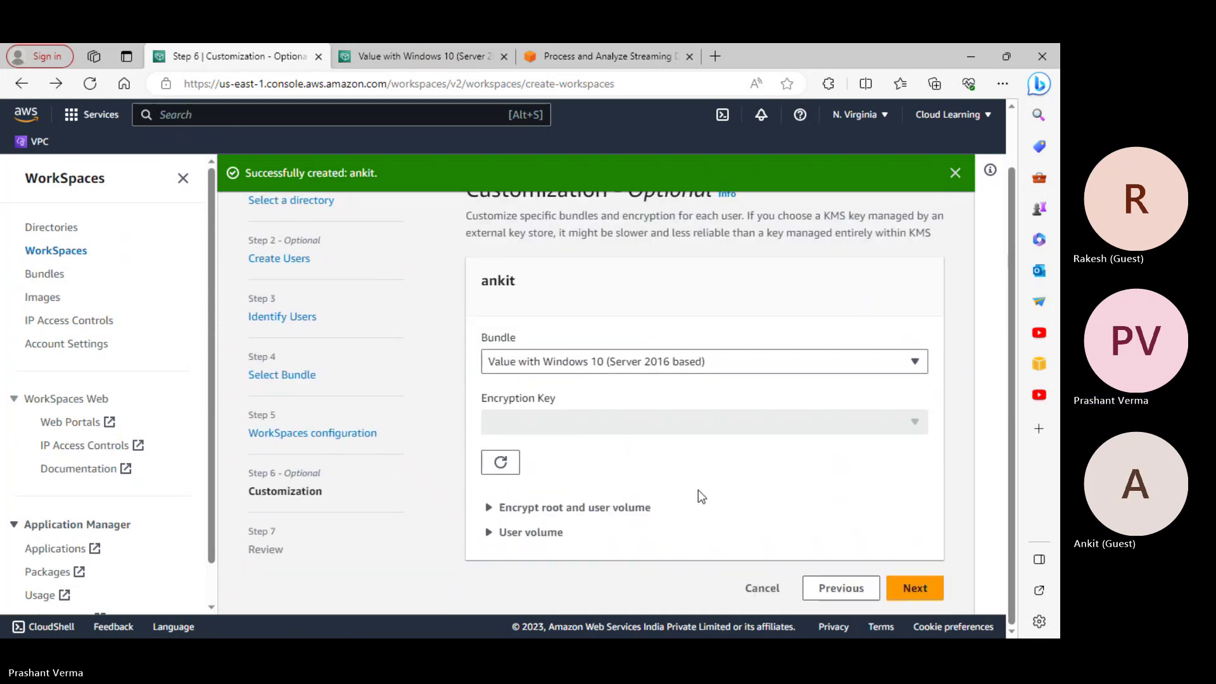
left_click(583, 513)
scroll(589, 528, "down", 1)
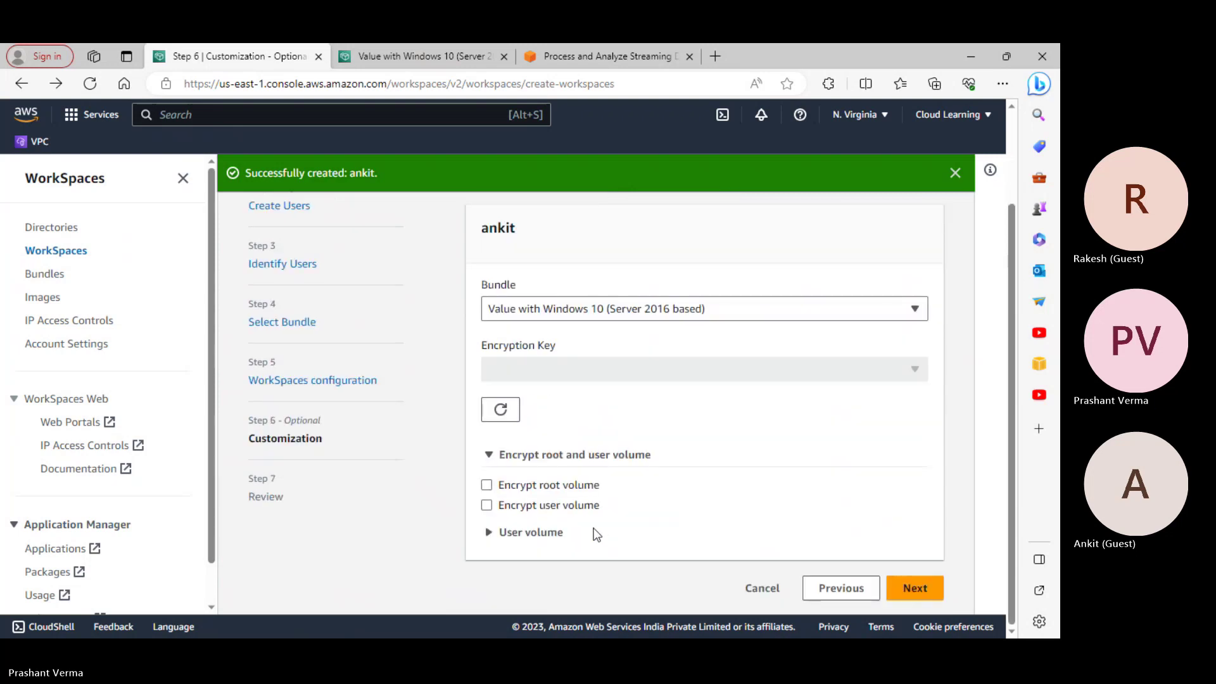
left_click(552, 533)
scroll(628, 545, "down", 1)
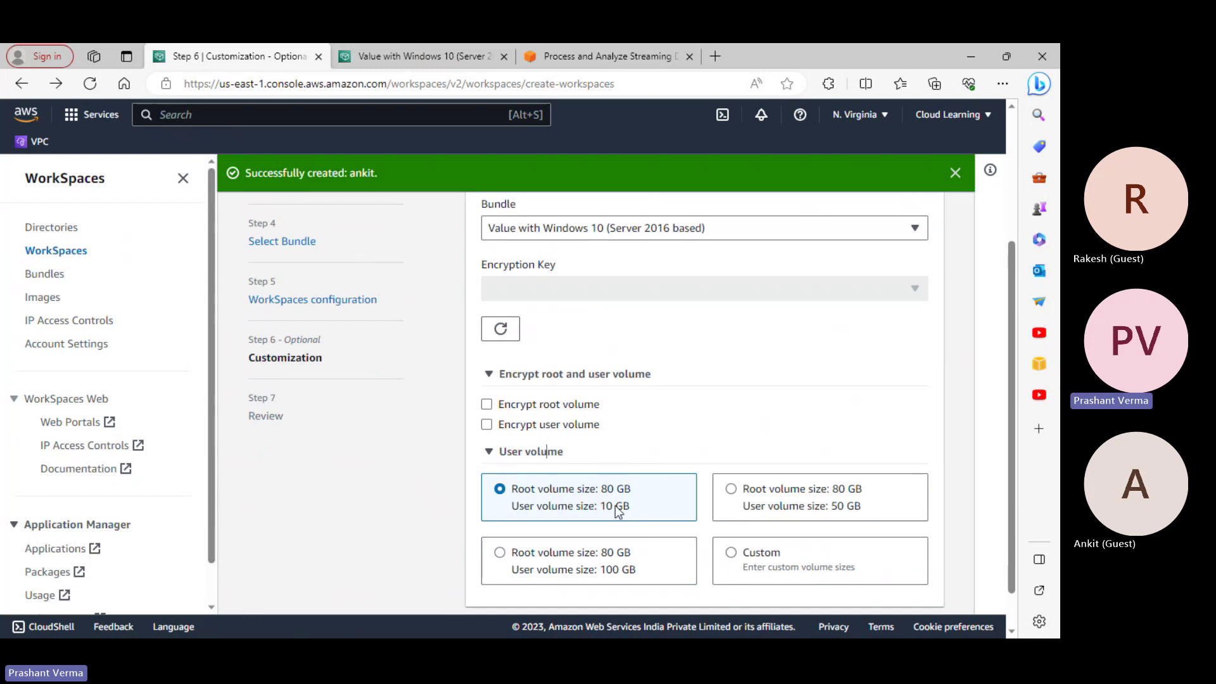
left_click(758, 492)
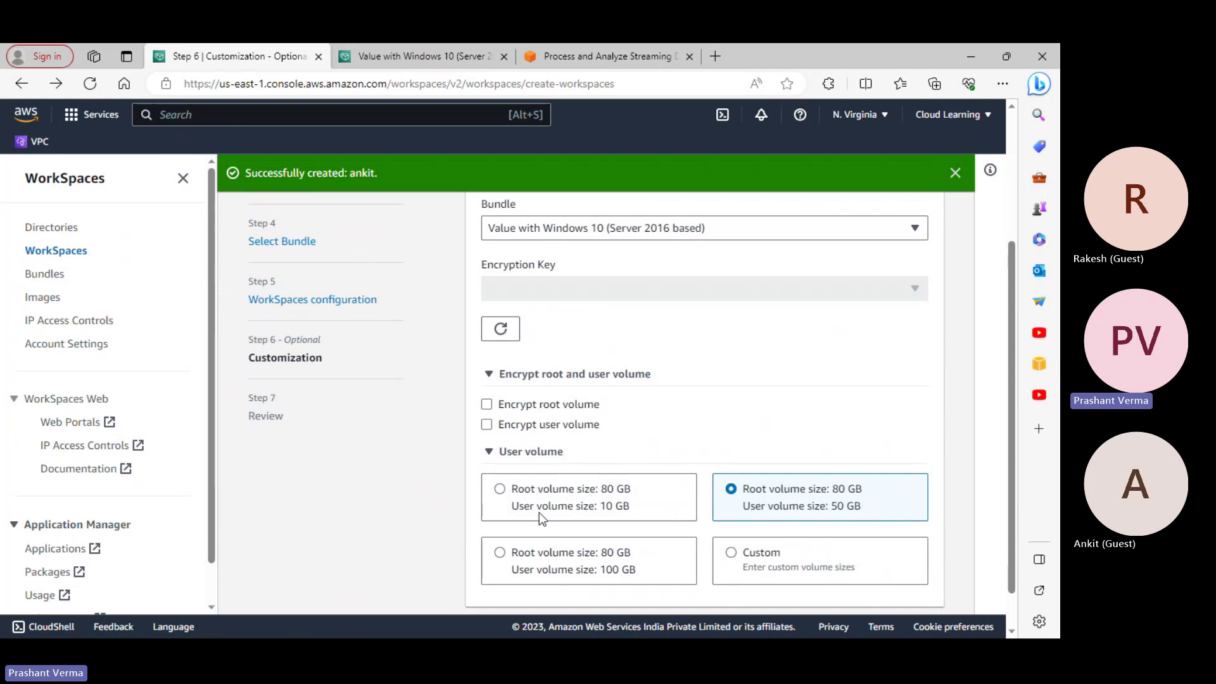
left_click(522, 493)
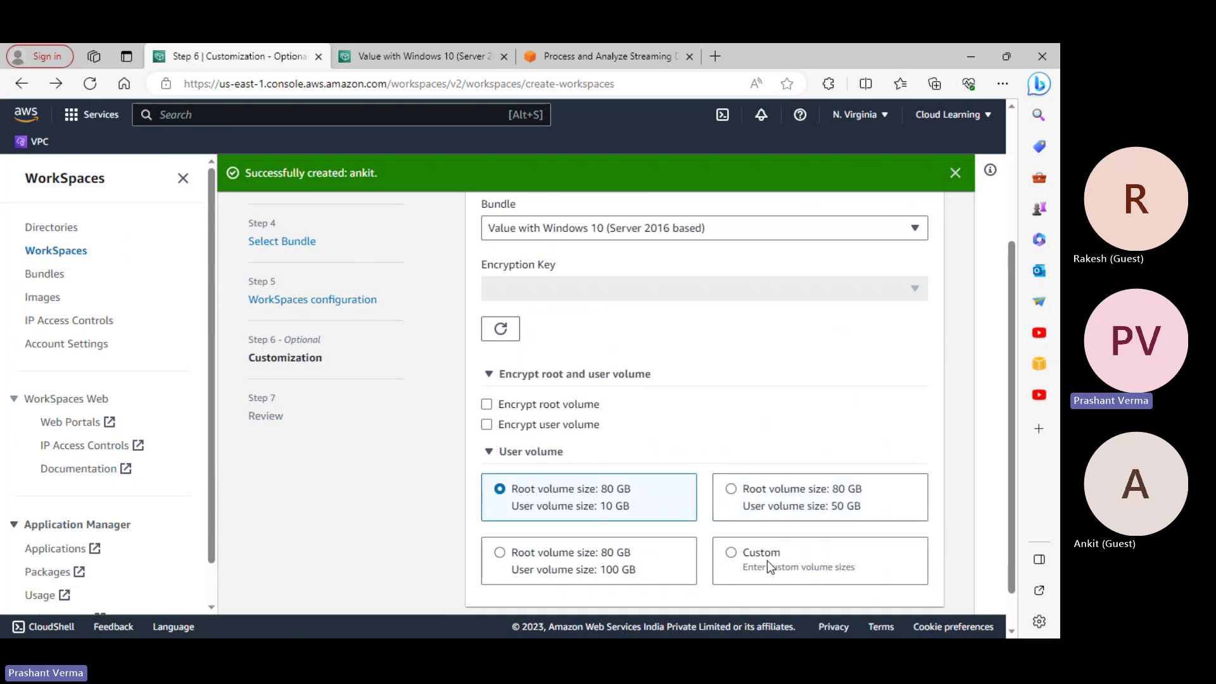
Check the bundle list without changing it and advance the wizard to Review
left_click(722, 235)
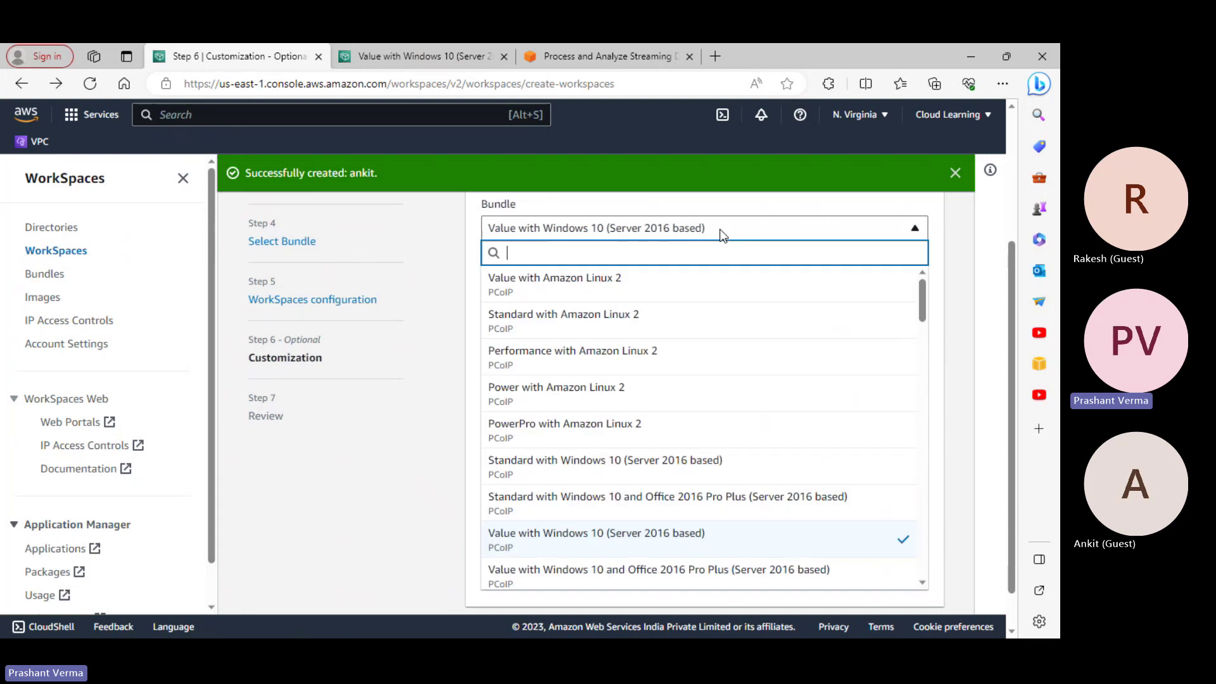
left_click(722, 233)
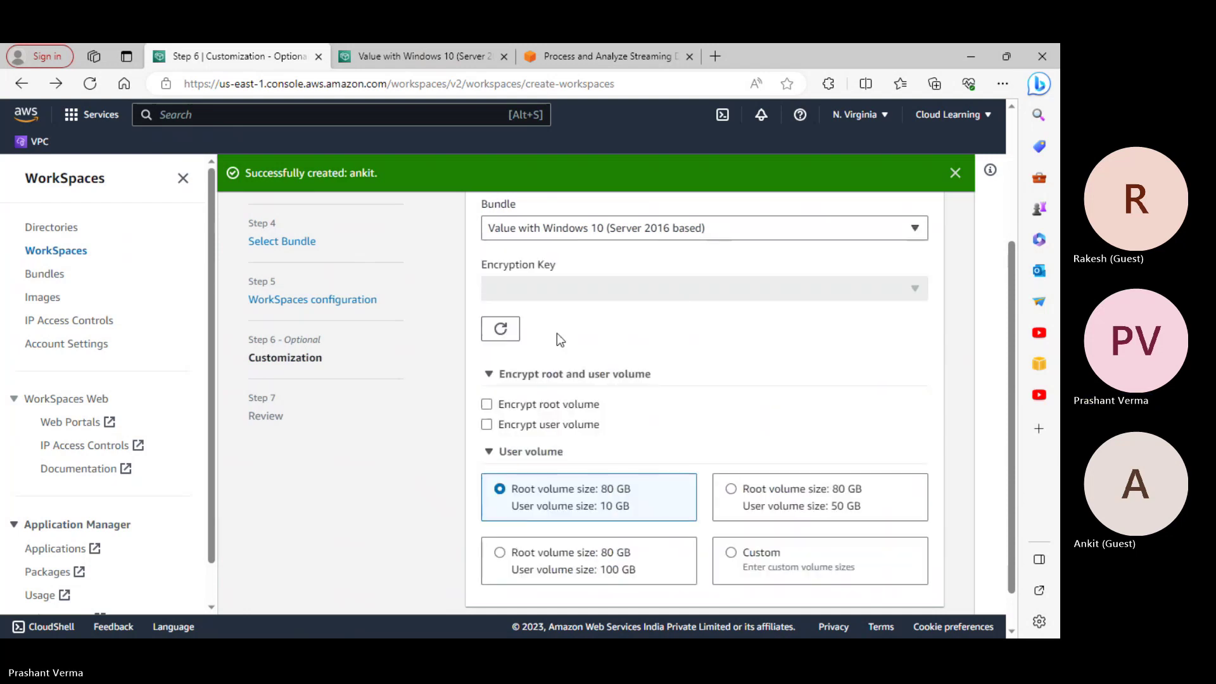
scroll(719, 395, "down", 2)
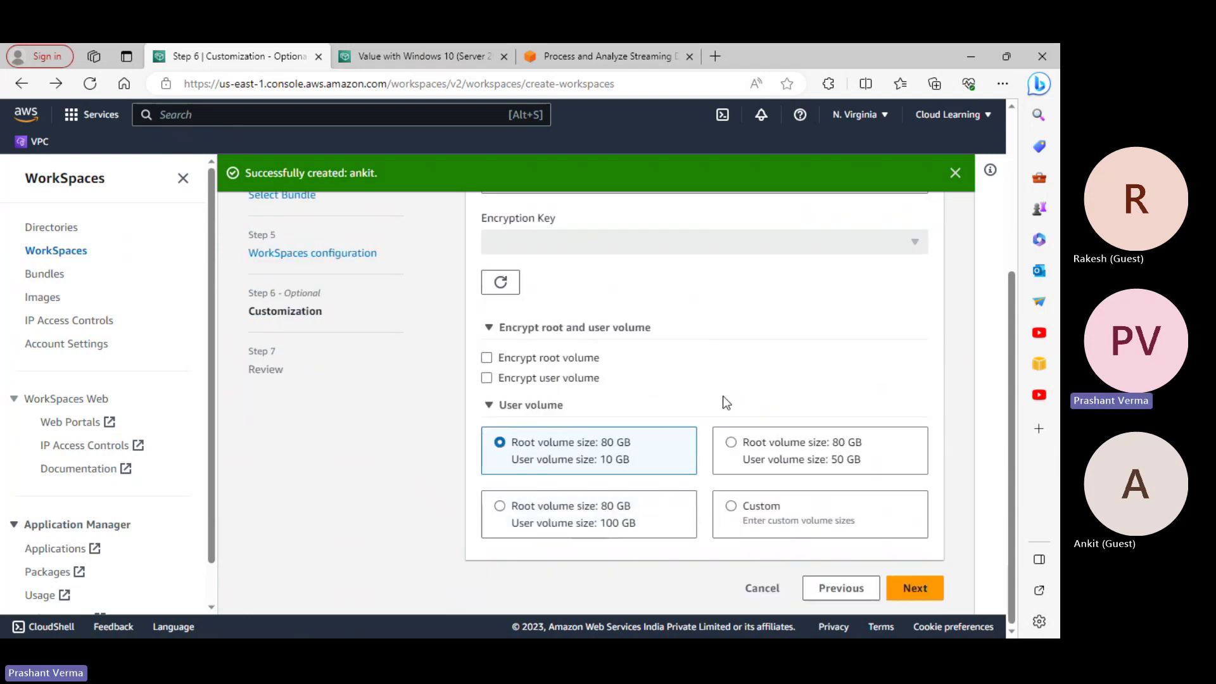
left_click(915, 588)
Confirm the Review page to create the new WorkSpace
scroll(716, 463, "down", 15)
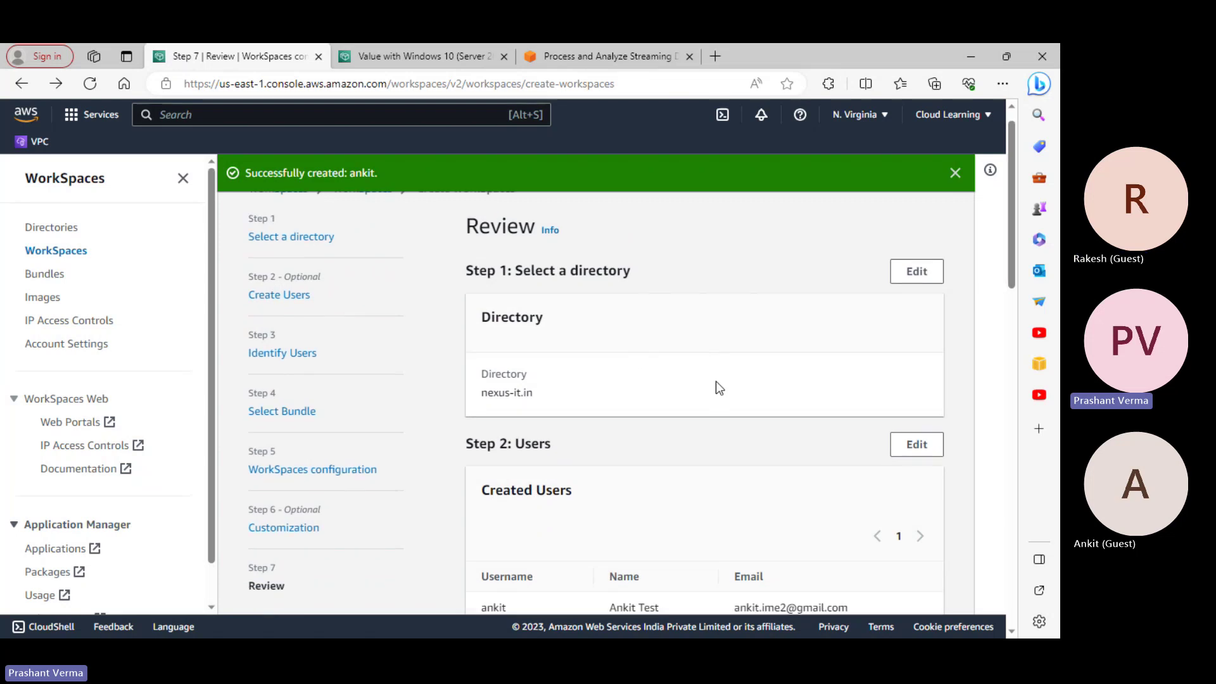
scroll(725, 407, "down", 5)
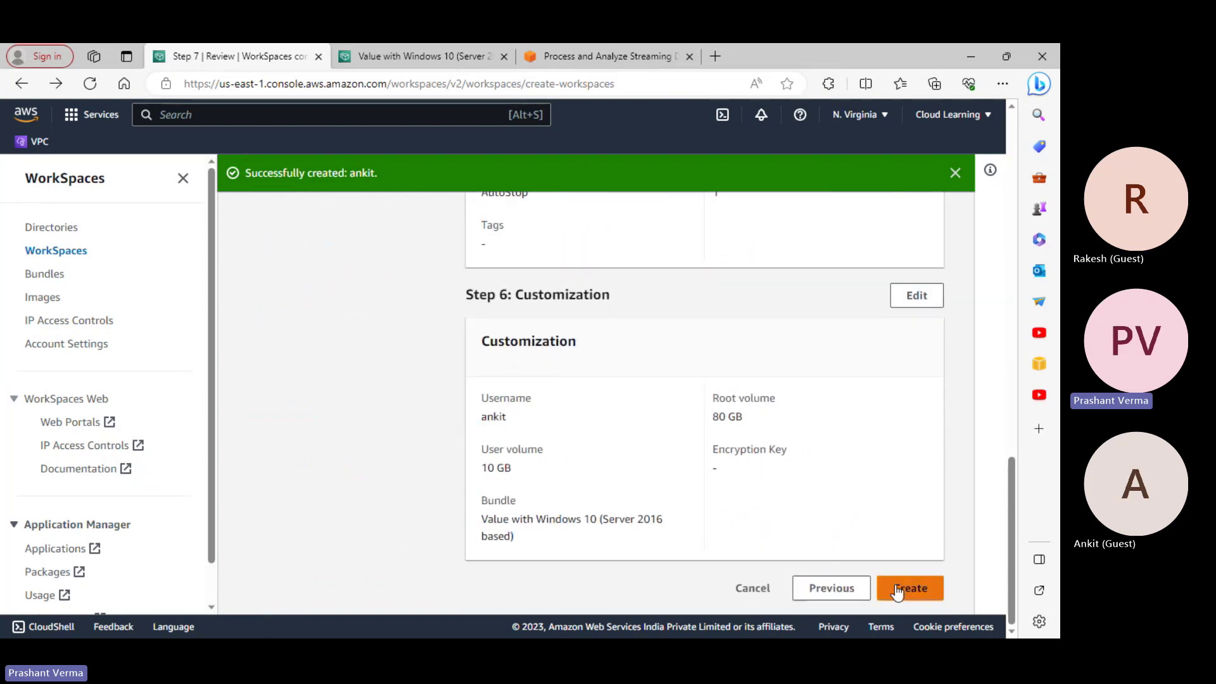
left_click(932, 594)
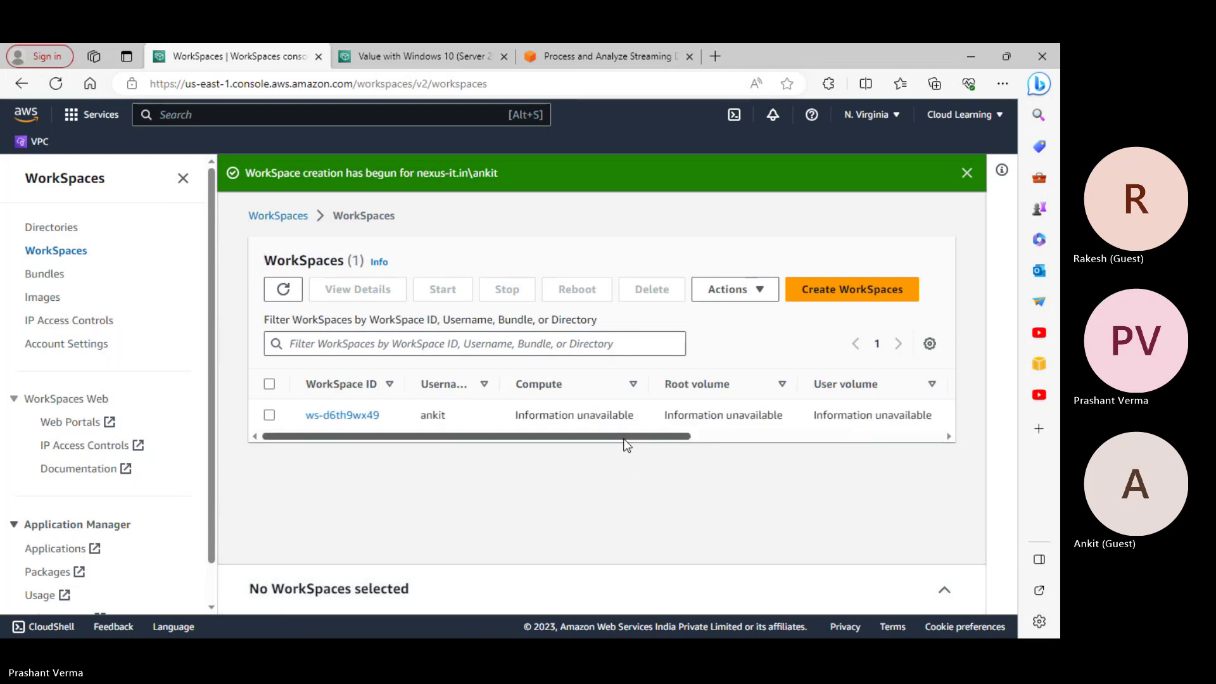
Select workspace ws-d6th9wx49, glance at its Actions menu, then open its detail page
left_click_drag(624, 437, 745, 438)
left_click_drag(456, 436, 336, 436)
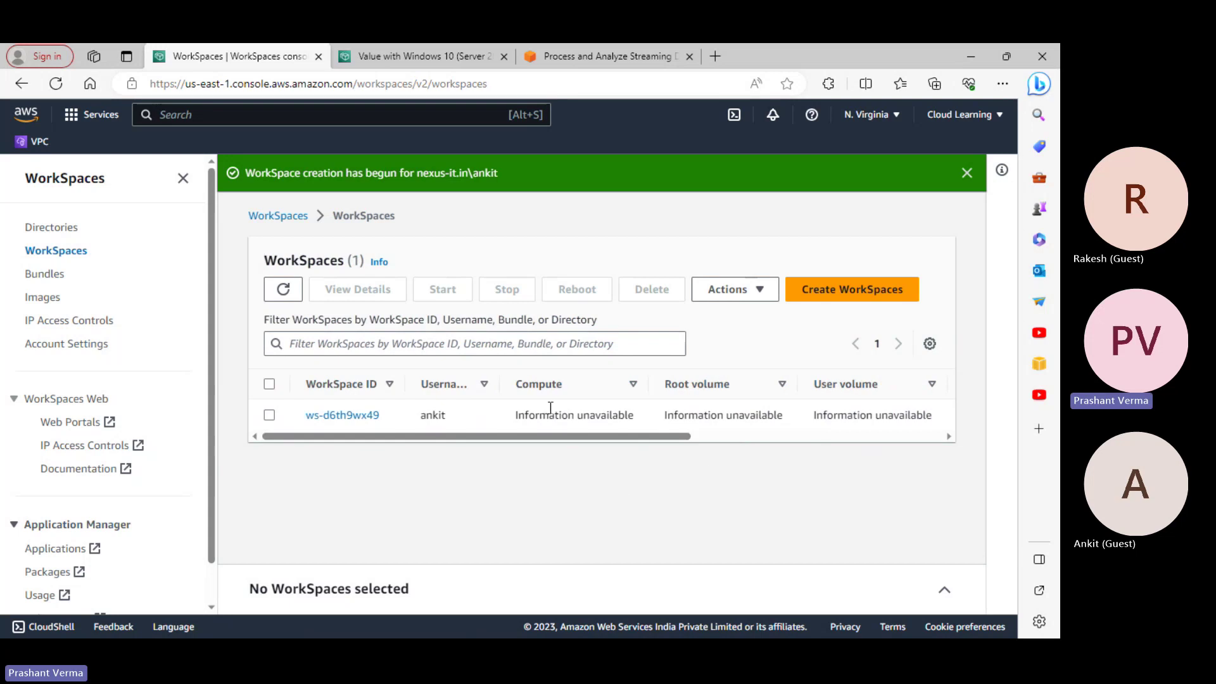
left_click(270, 416)
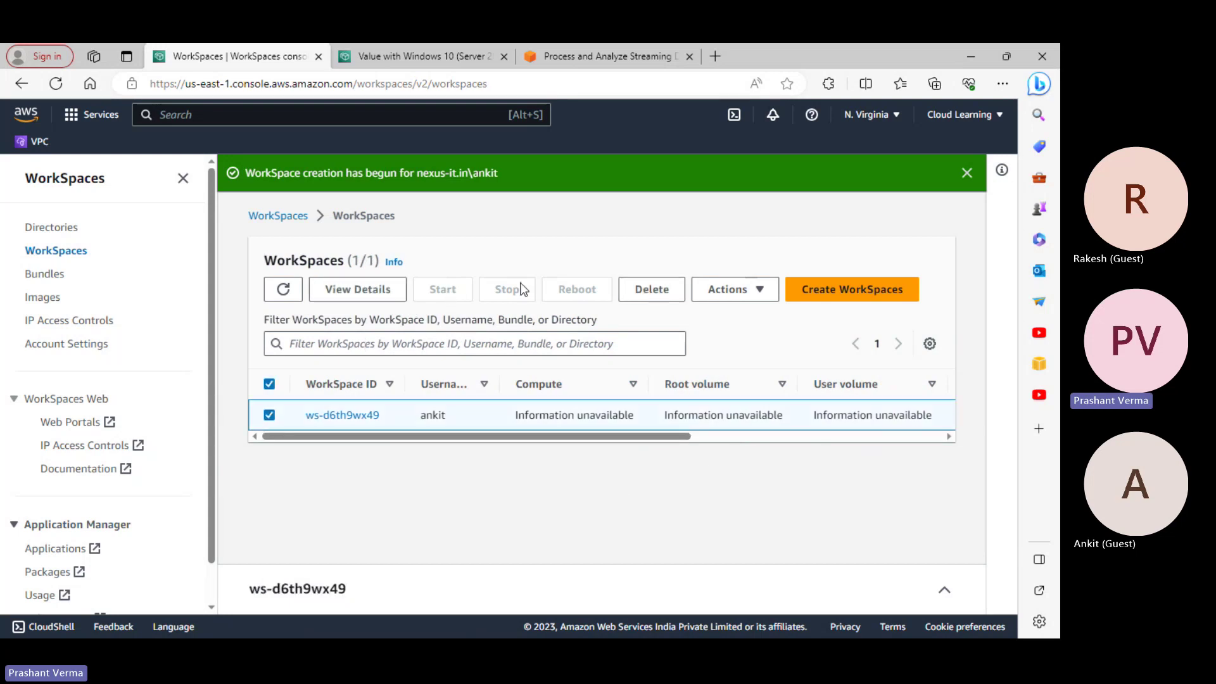
left_click(759, 291)
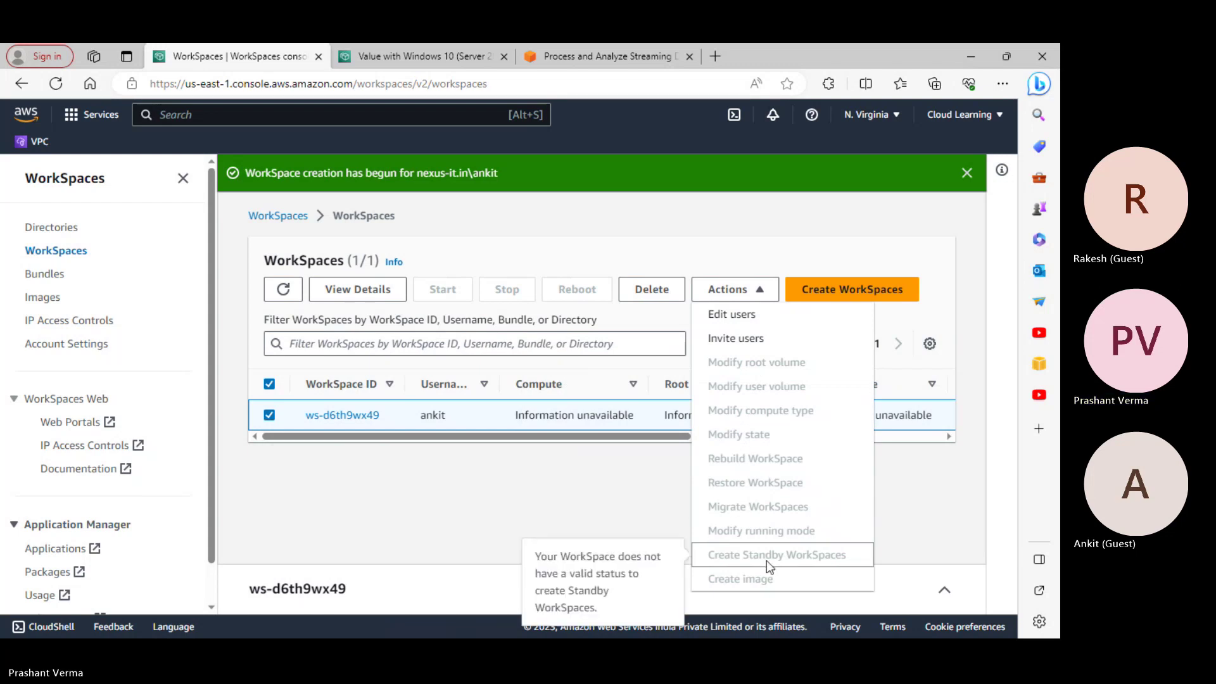
left_click(612, 525)
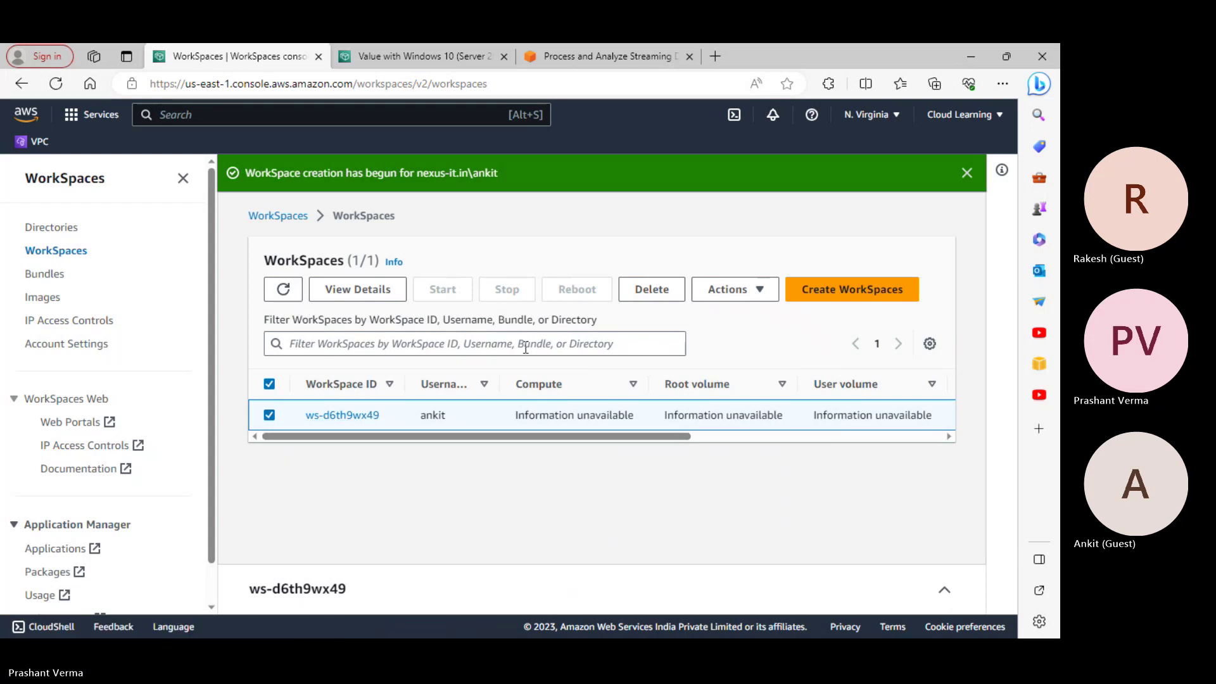
left_click(356, 414)
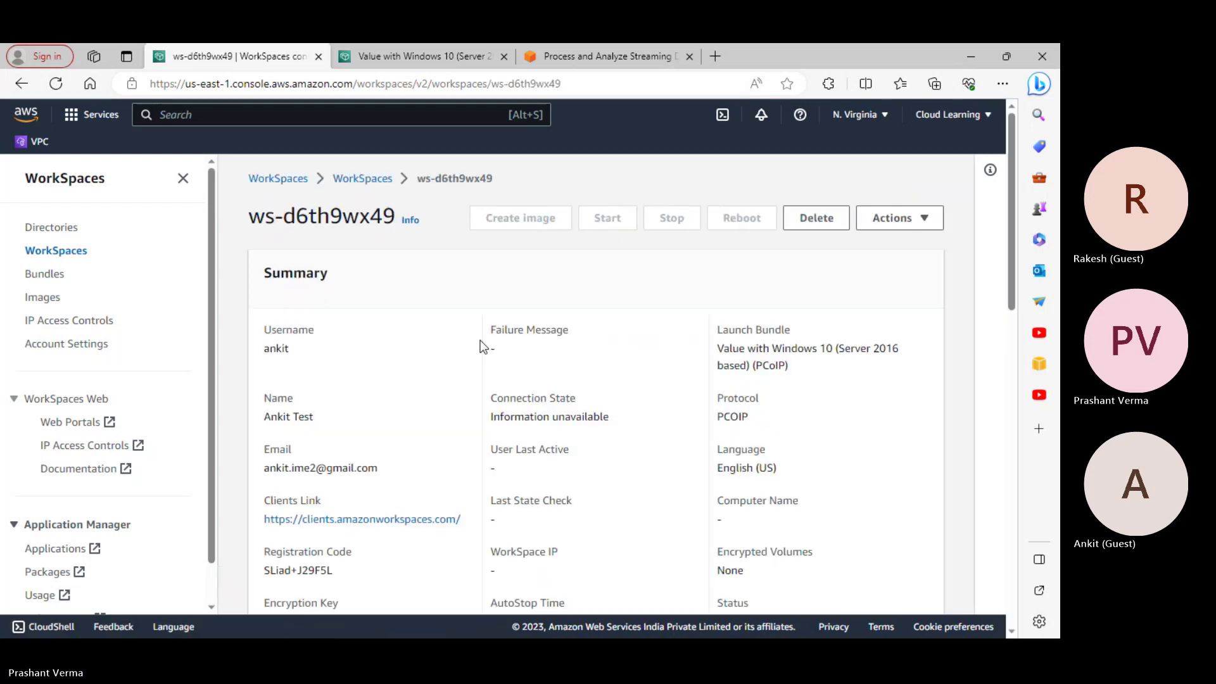
Copy the Clients Link download address from the ws-d6th9wx49 detail page
scroll(641, 397, "down", 9)
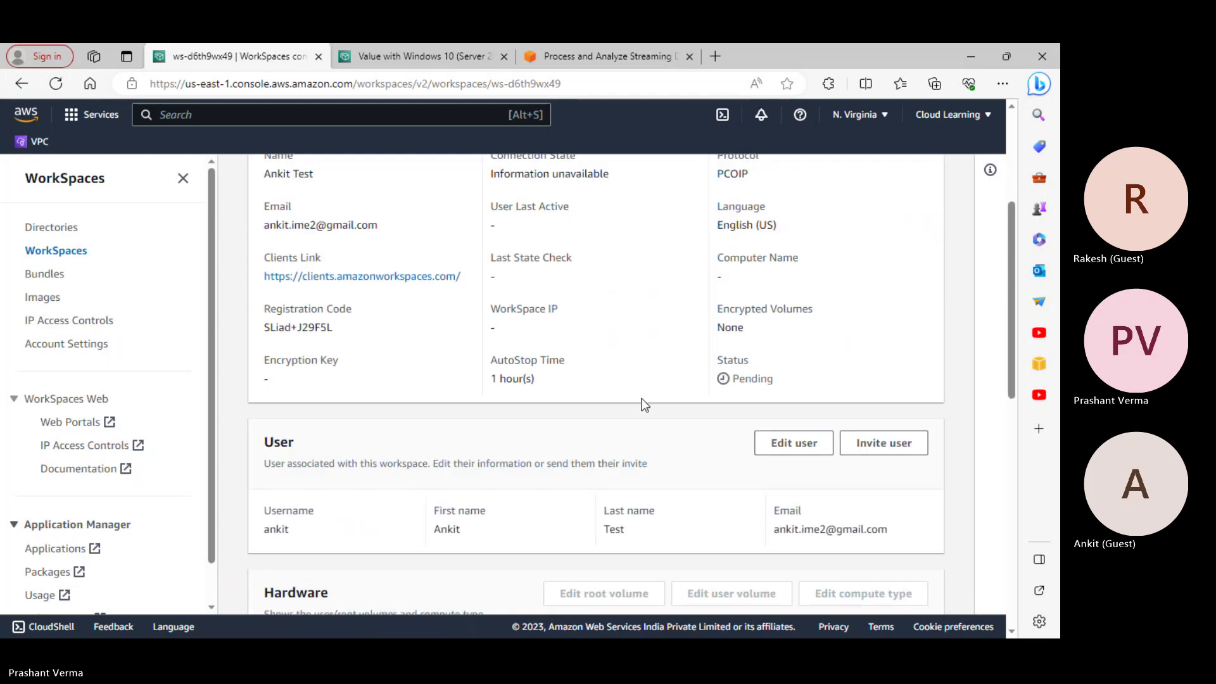
scroll(643, 403, "up", 1)
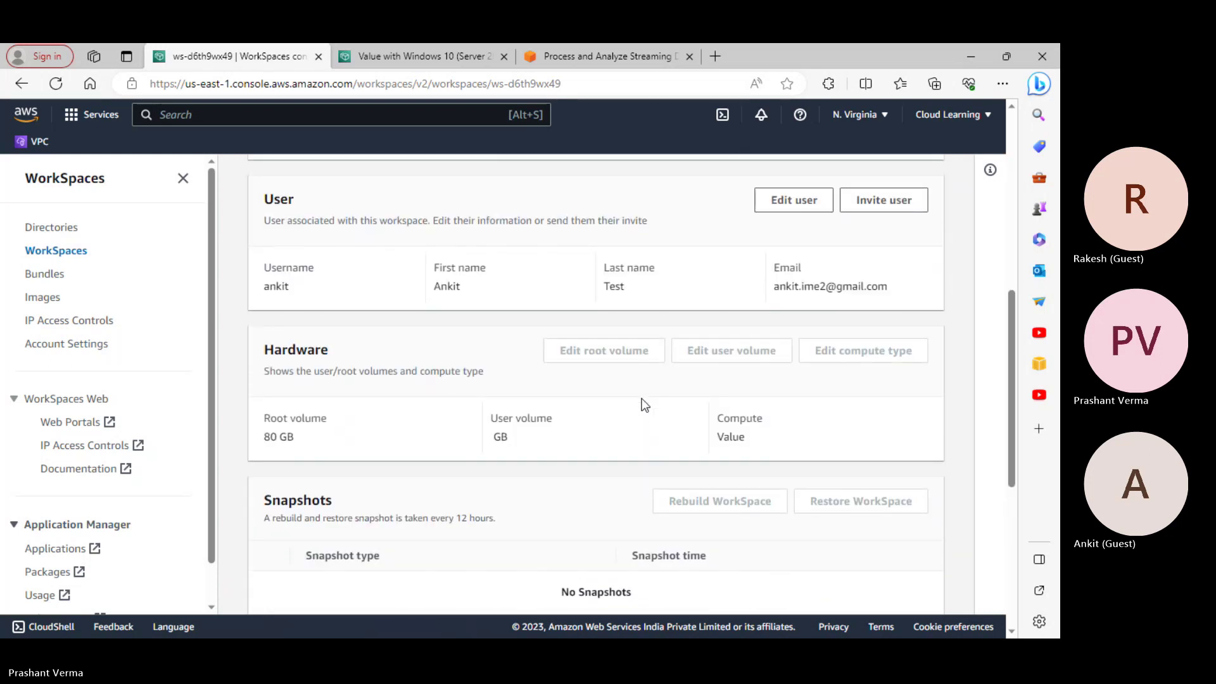
scroll(645, 405, "up", 6)
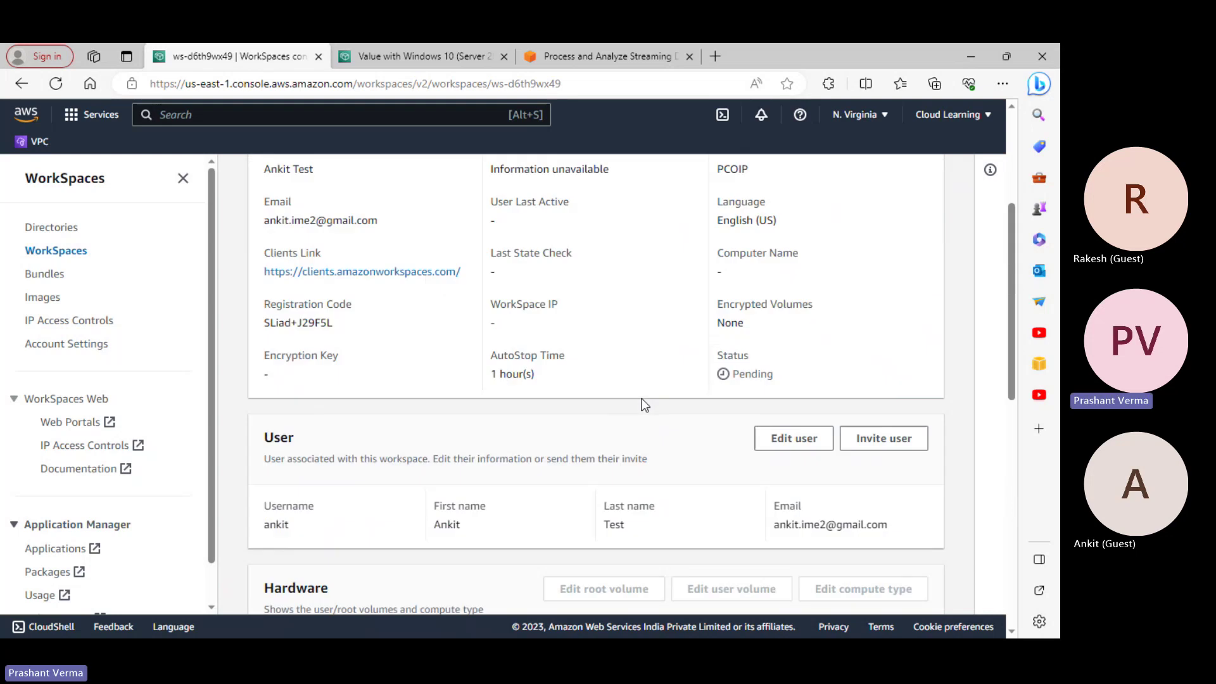
scroll(644, 405, "down", 3)
scroll(644, 404, "up", 4)
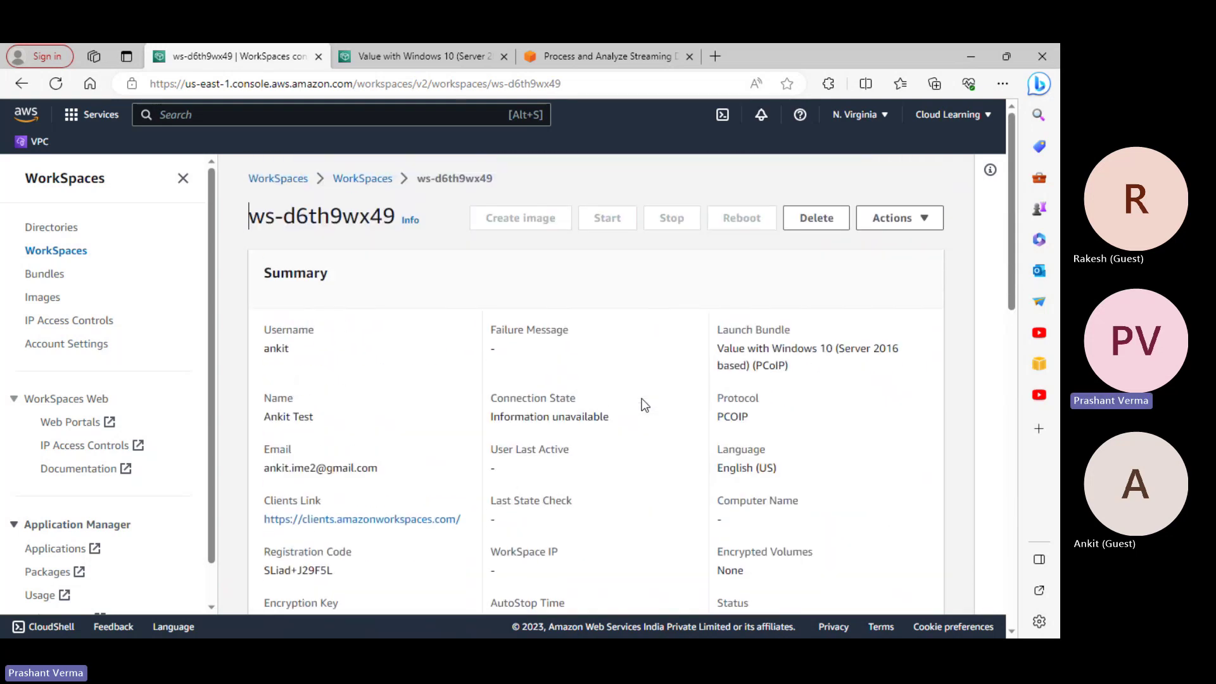
scroll(506, 437, "down", 1)
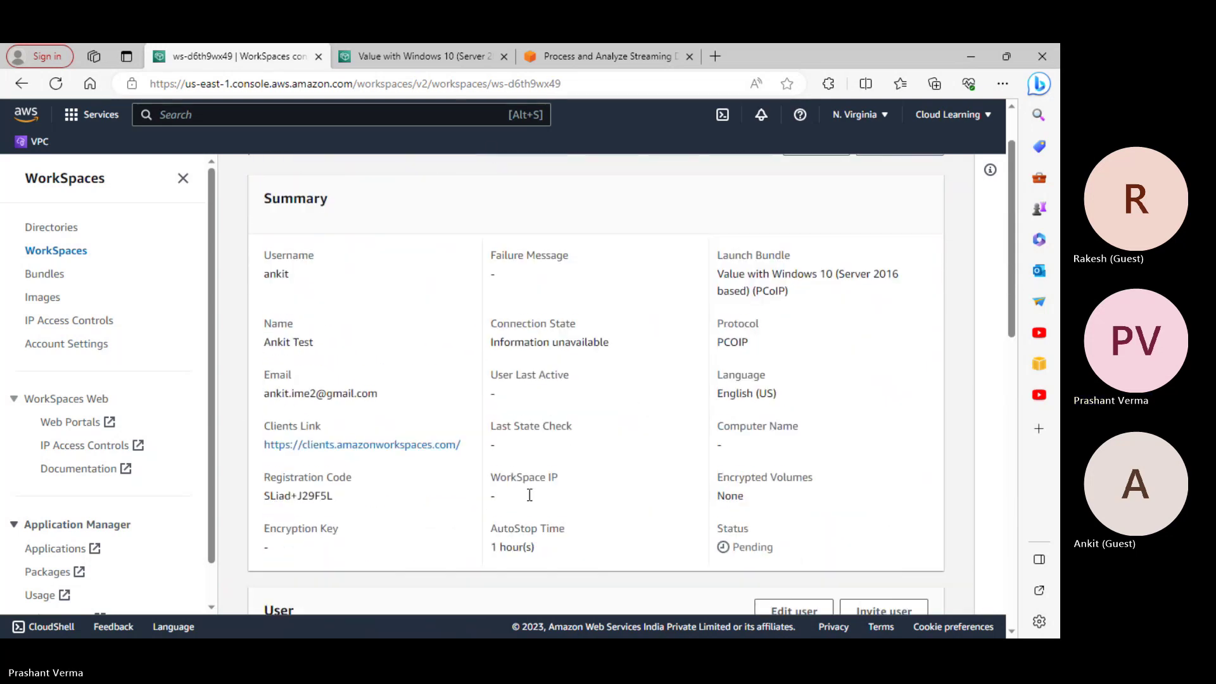
right_click(430, 442)
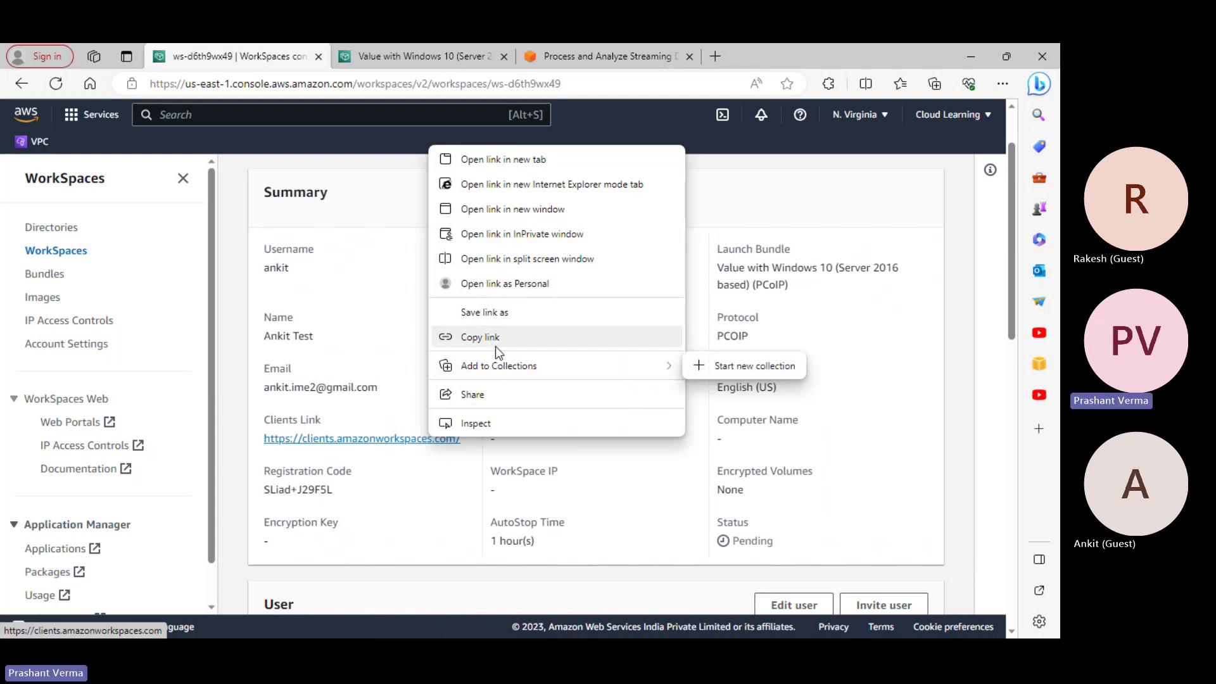
left_click(497, 342)
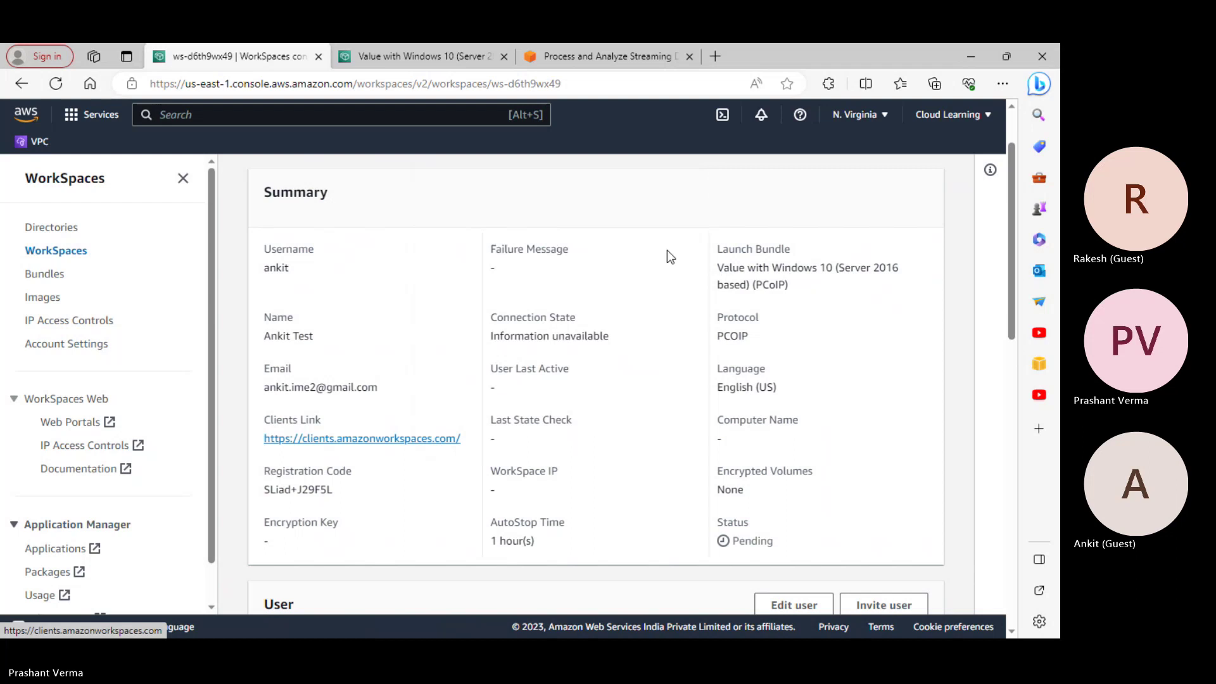
Load the copied clients link in a new tab, then return to the Value with Windows 10 tab
left_click(713, 61)
left_click(594, 80)
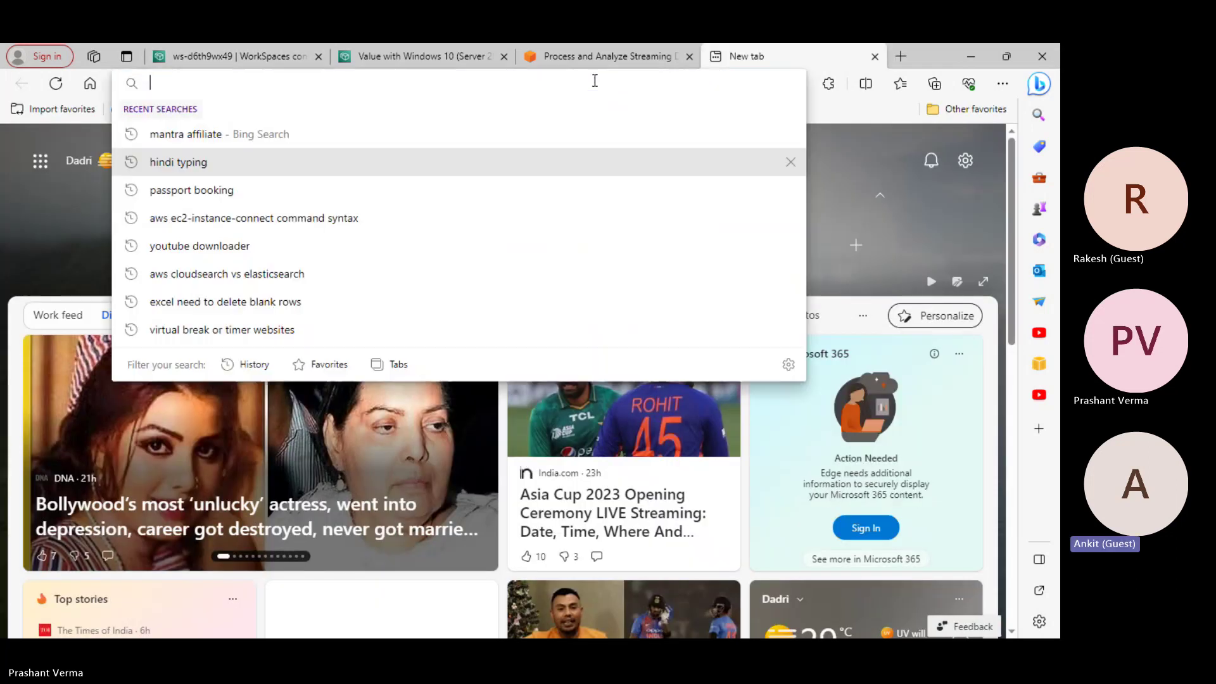
key("ctrl+v")
key("Return")
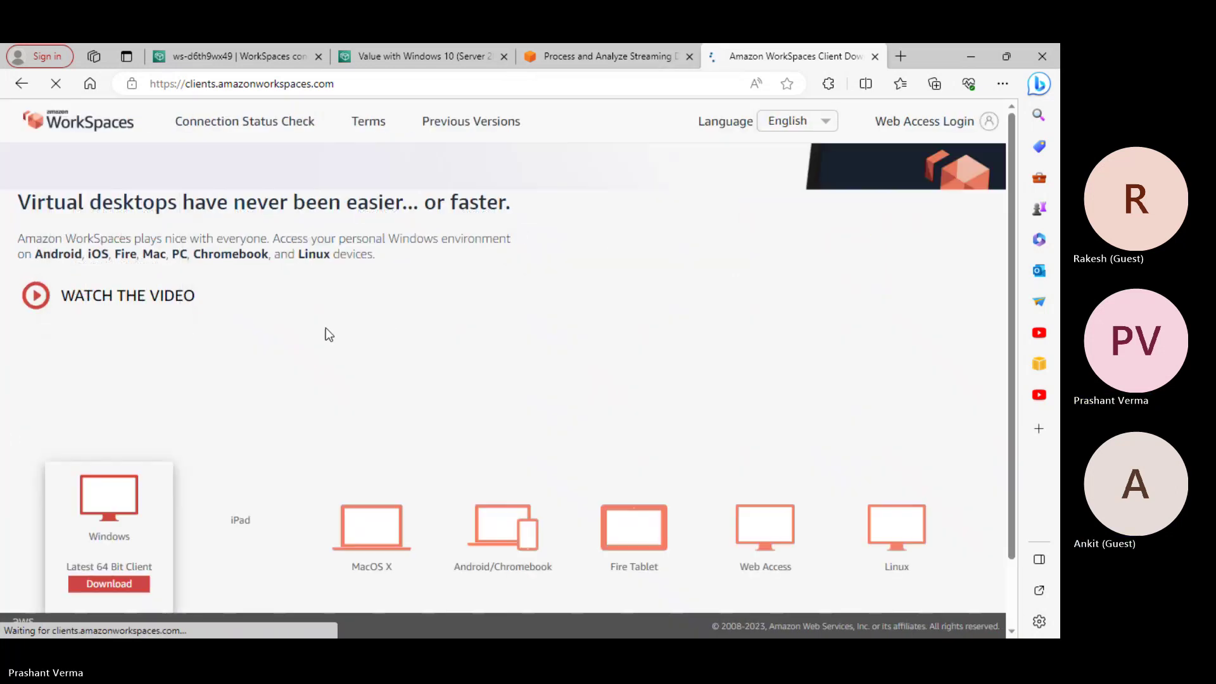
scroll(480, 410, "down", 1)
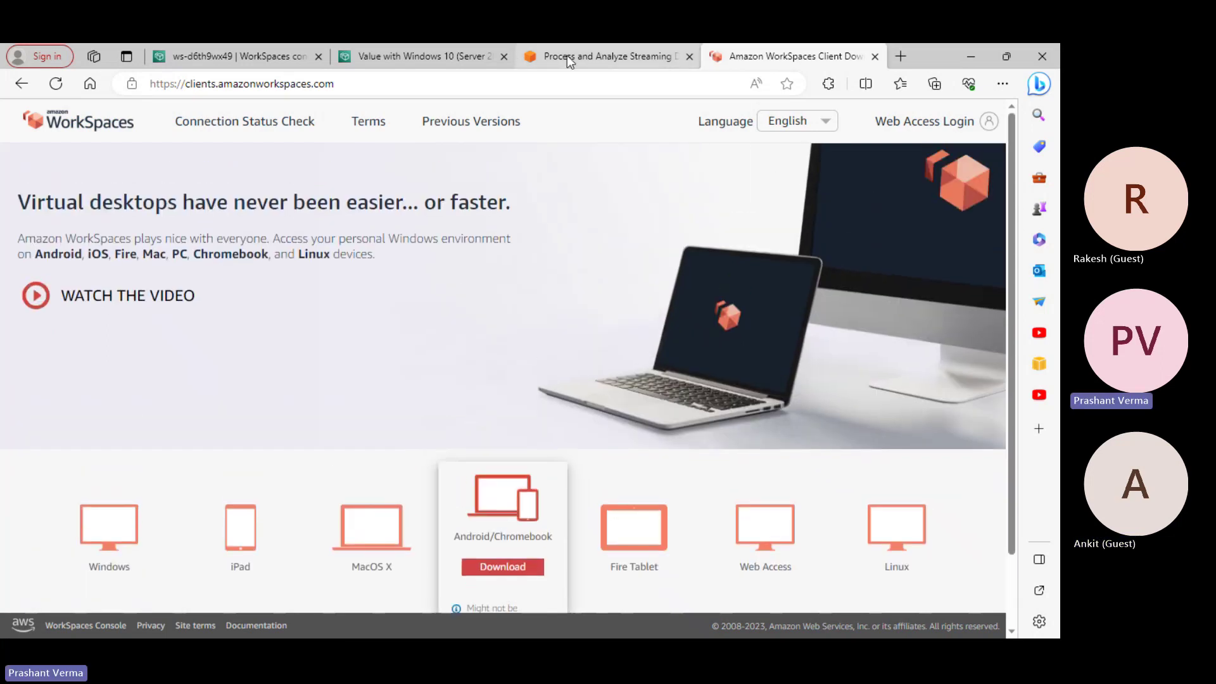
left_click(566, 56)
left_click(431, 56)
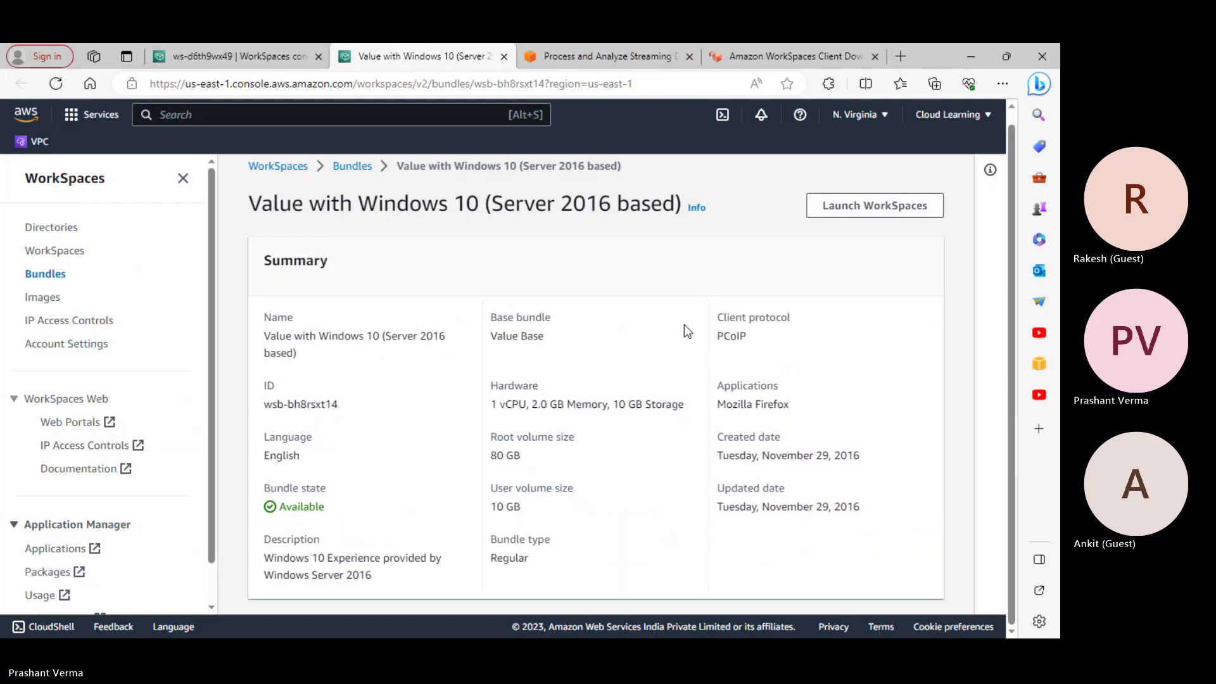
On the Kinesis tab, go back one page and then forward again
scroll(683, 324, "up", 1)
scroll(646, 257, "down", 1)
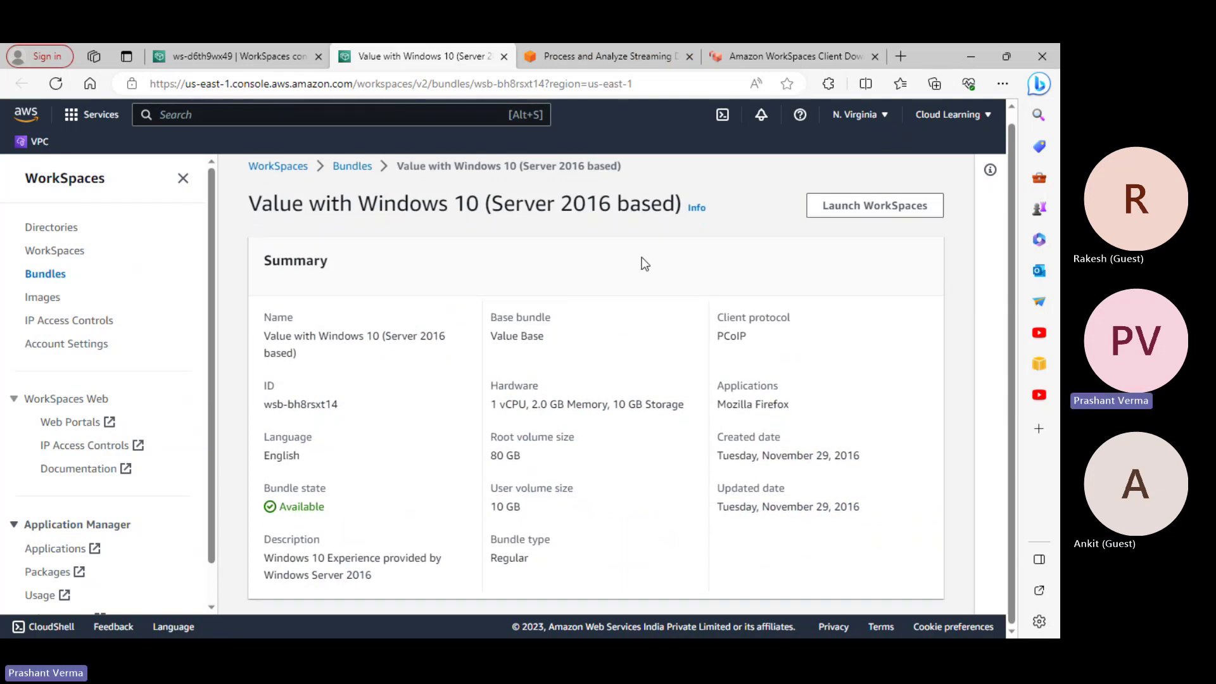
left_click(570, 55)
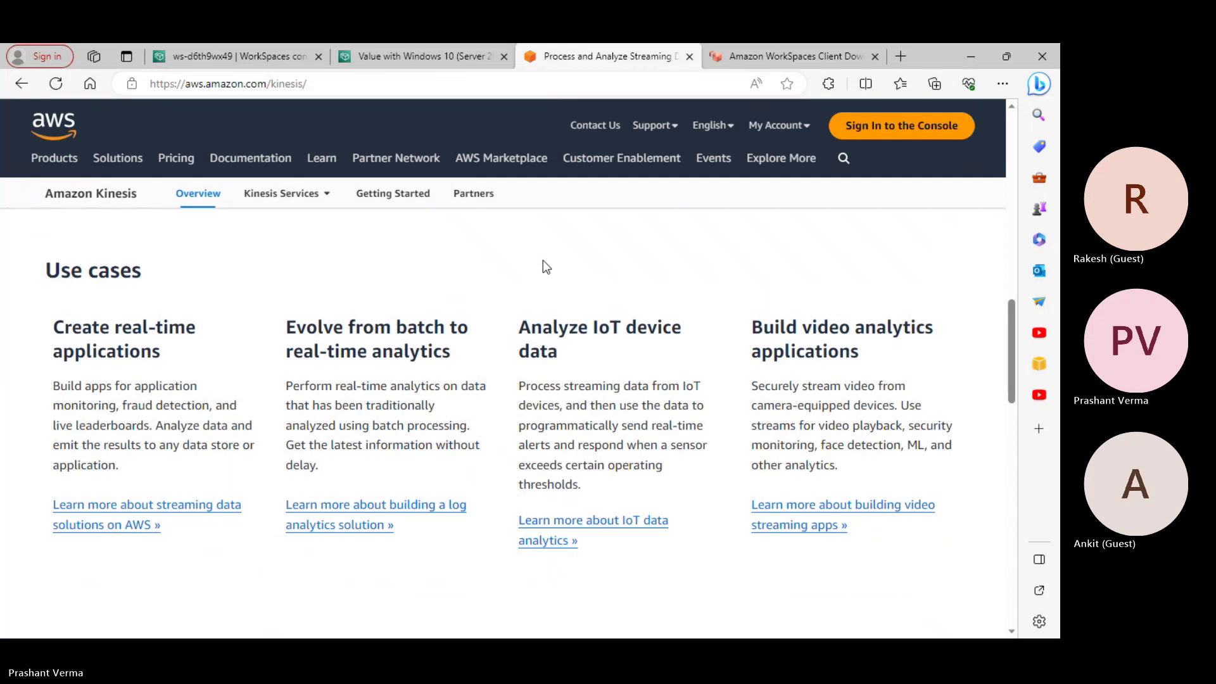
left_click(23, 85)
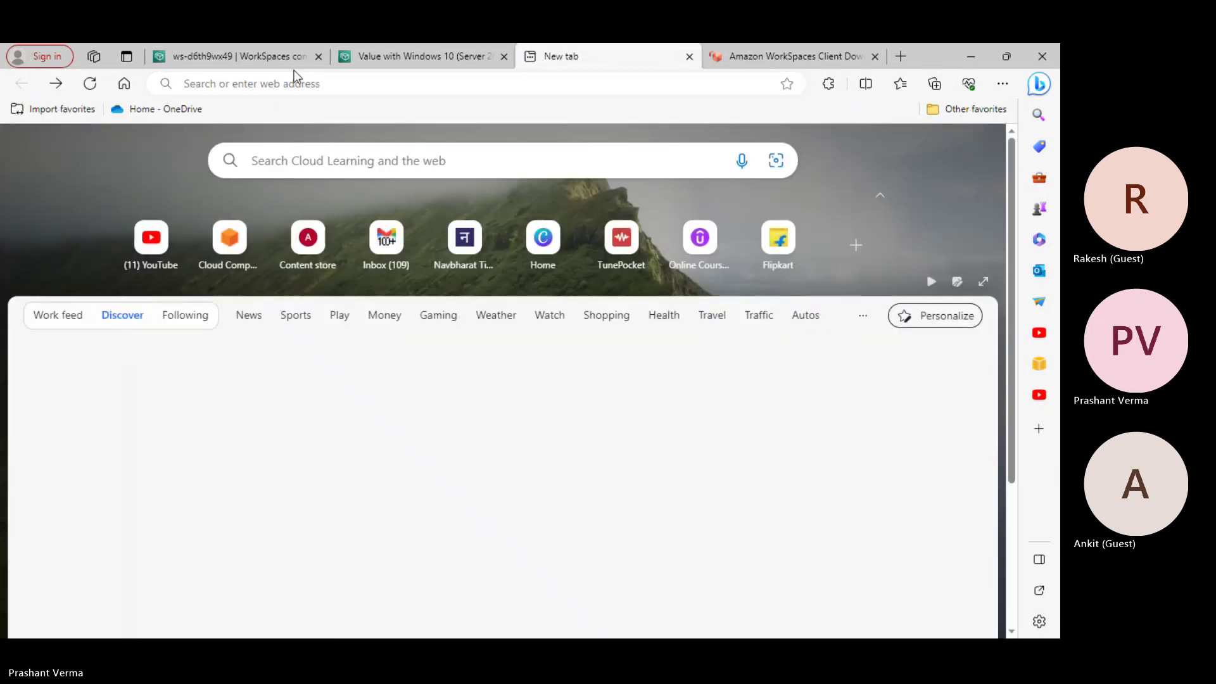
key("alt+Right")
Repeat back and forward on the client download tab, then return to the ws-d6th9wx49 console tab
left_click(747, 60)
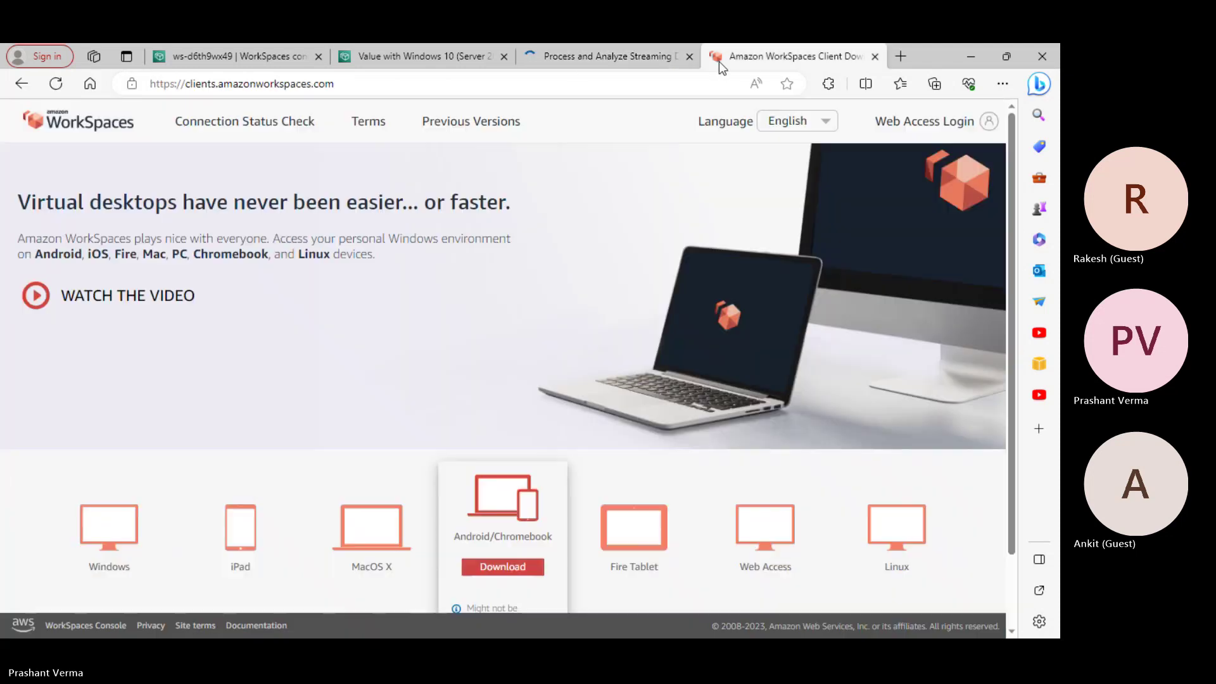
key("alt+Left")
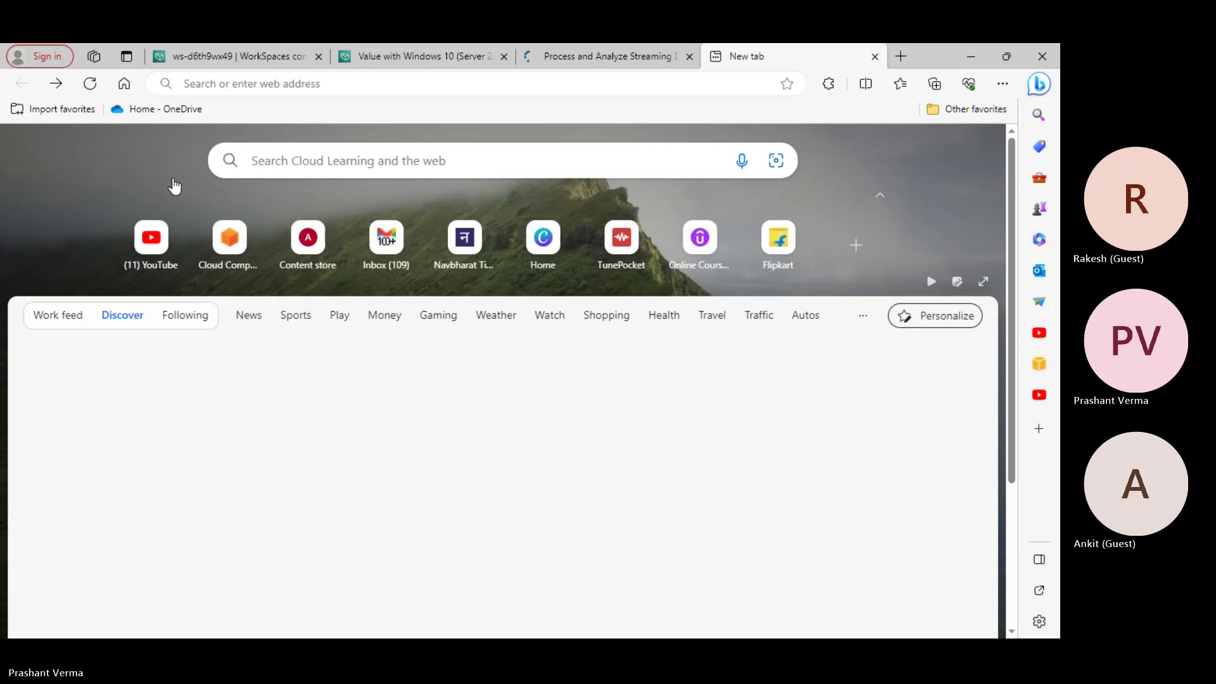
left_click(55, 83)
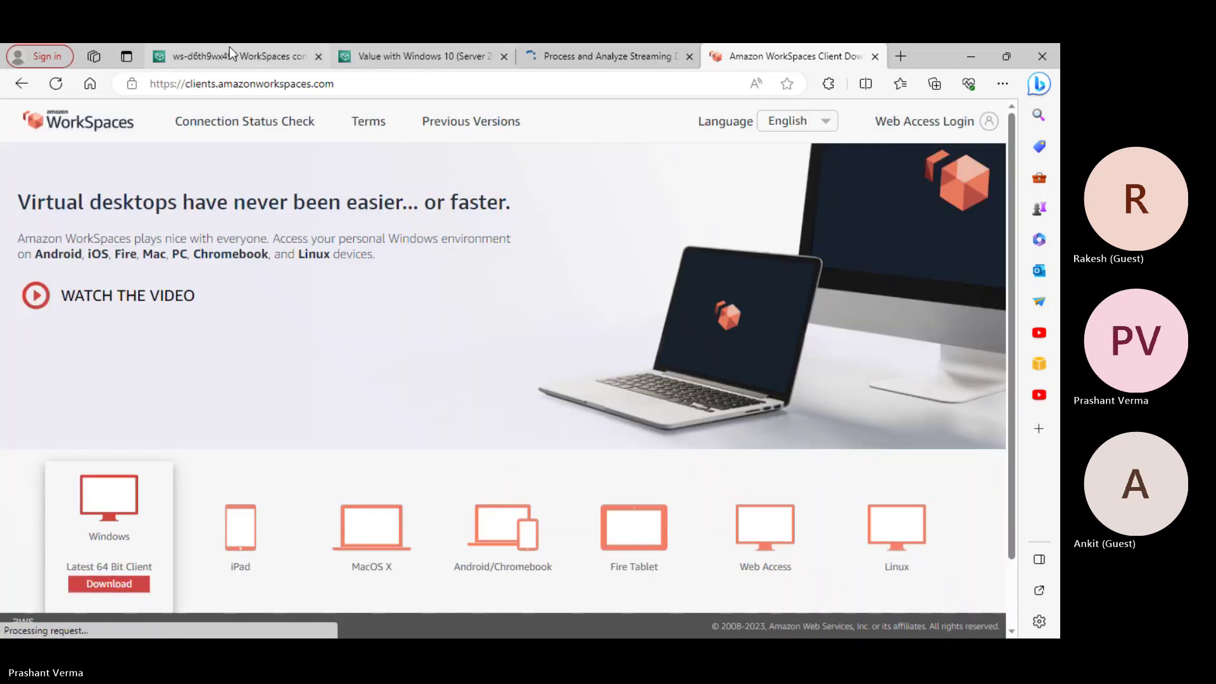
left_click(229, 53)
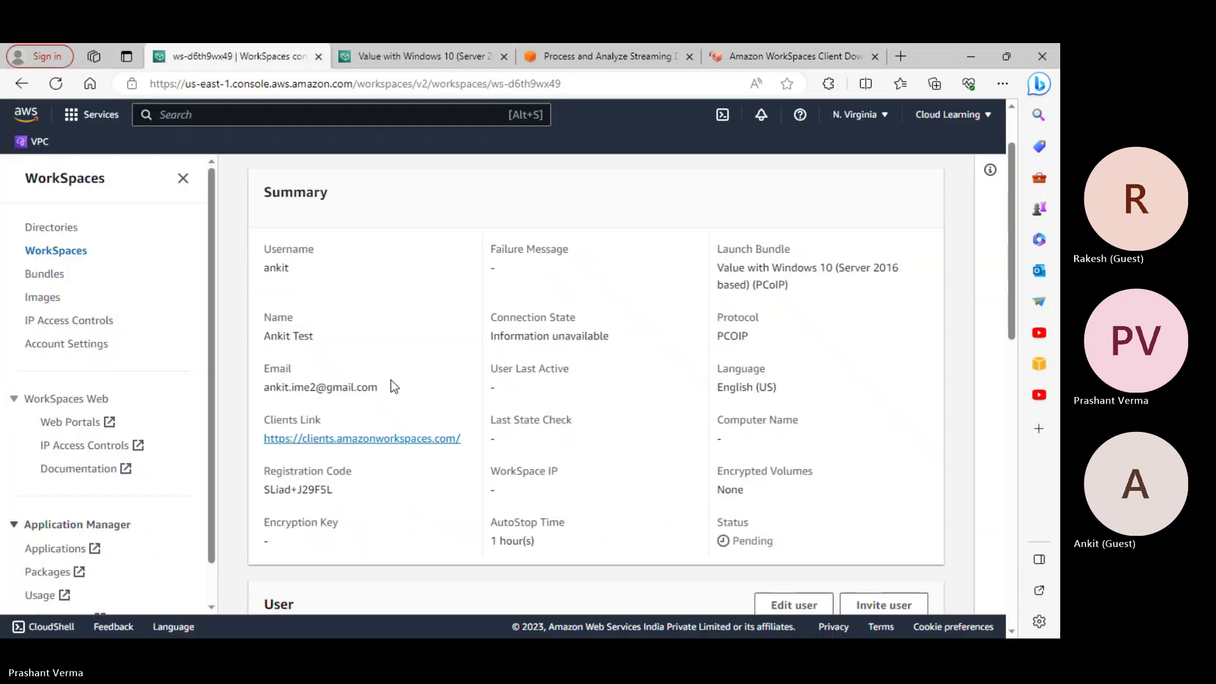
scroll(511, 359, "up", 2)
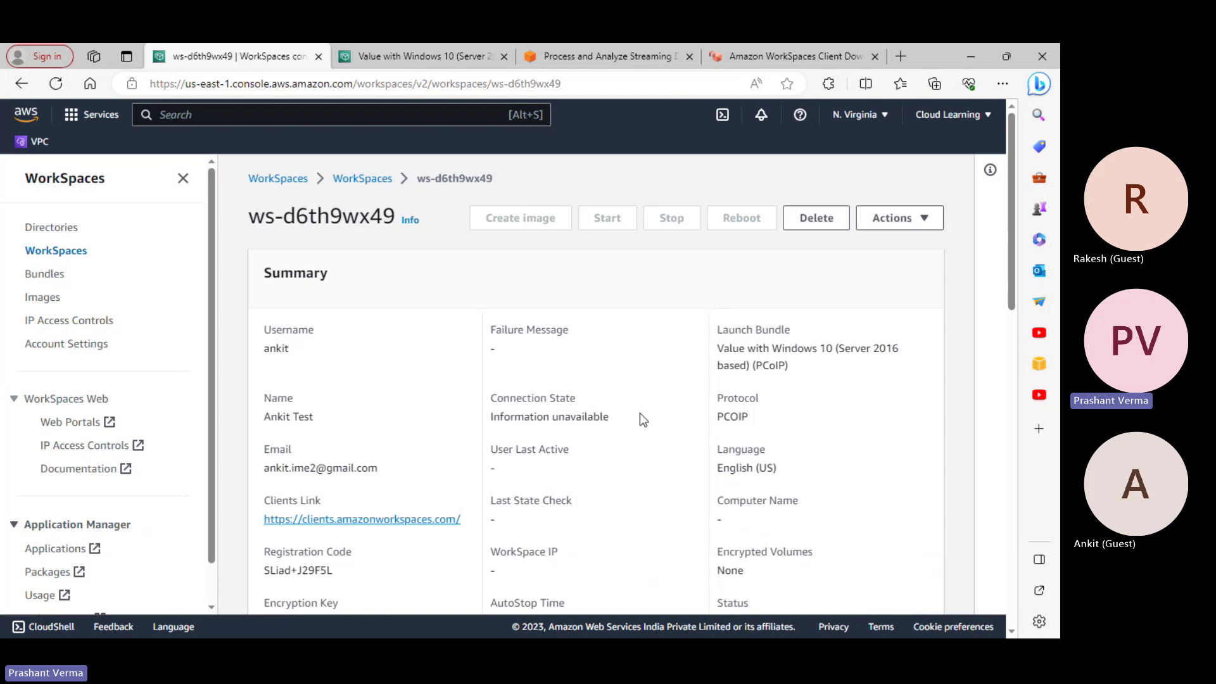
scroll(642, 419, "down", 2)
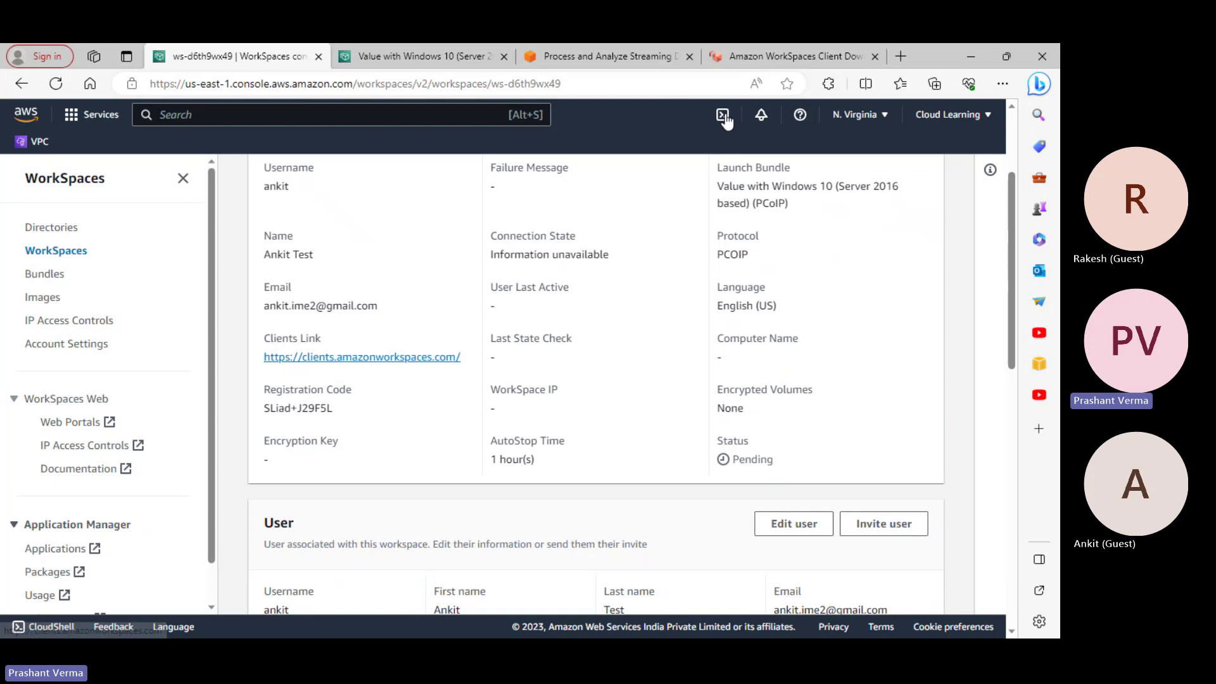
From the client download tab, dismiss the window switcher and bring up the Windows Start menu
left_click(773, 55)
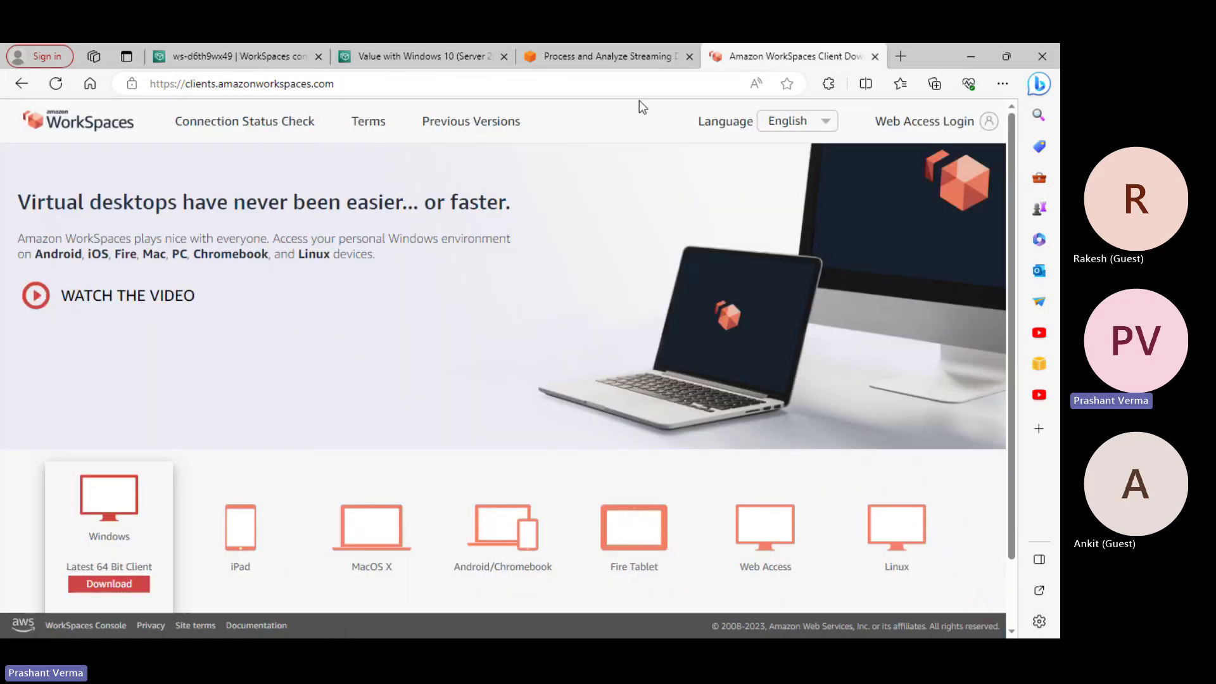
scroll(600, 392, "down", 1)
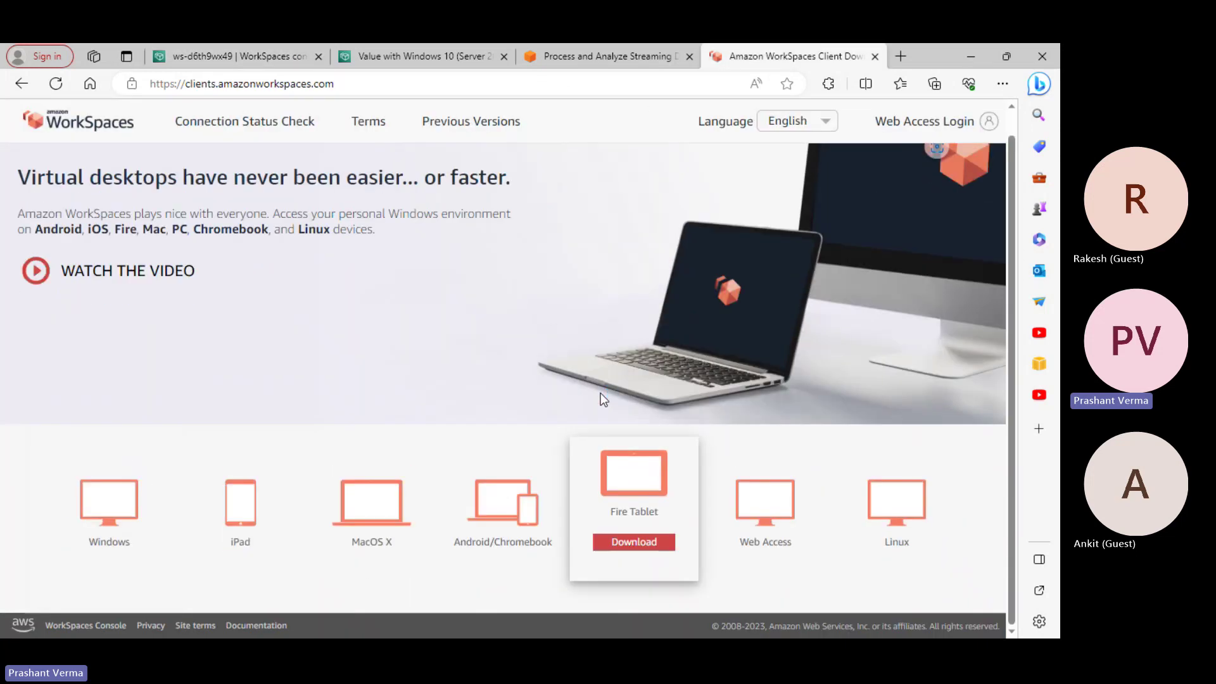
scroll(605, 389, "up", 1)
key("alt+Tab")
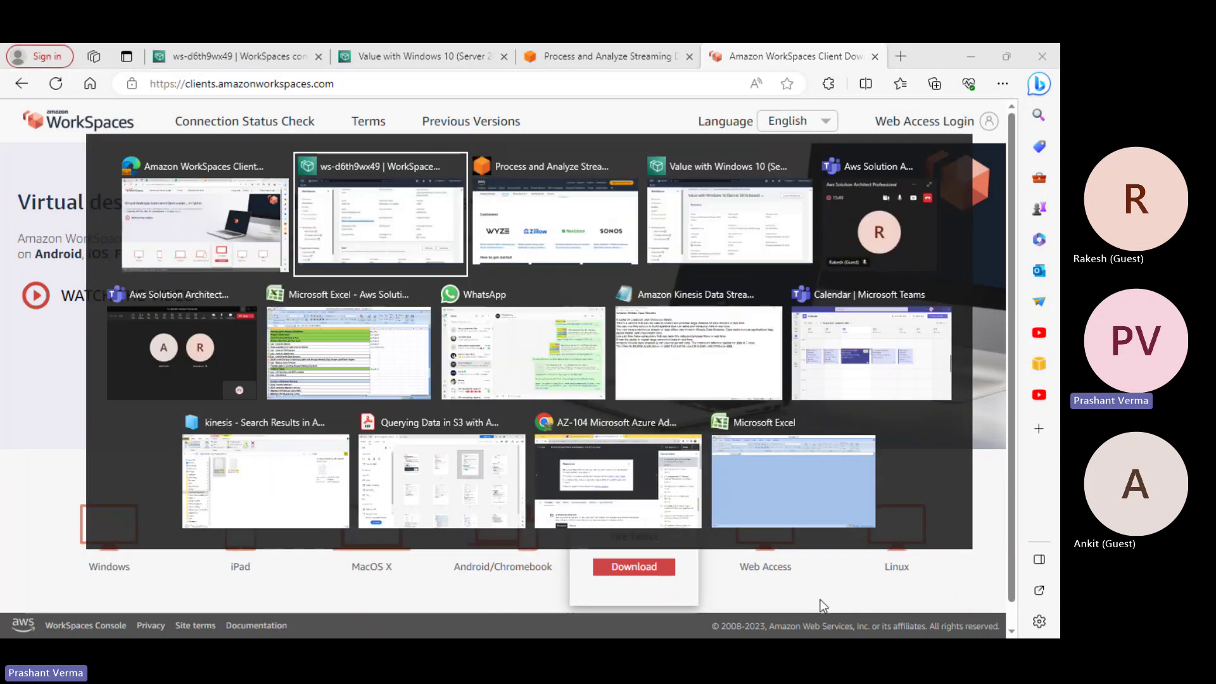
key("Escape")
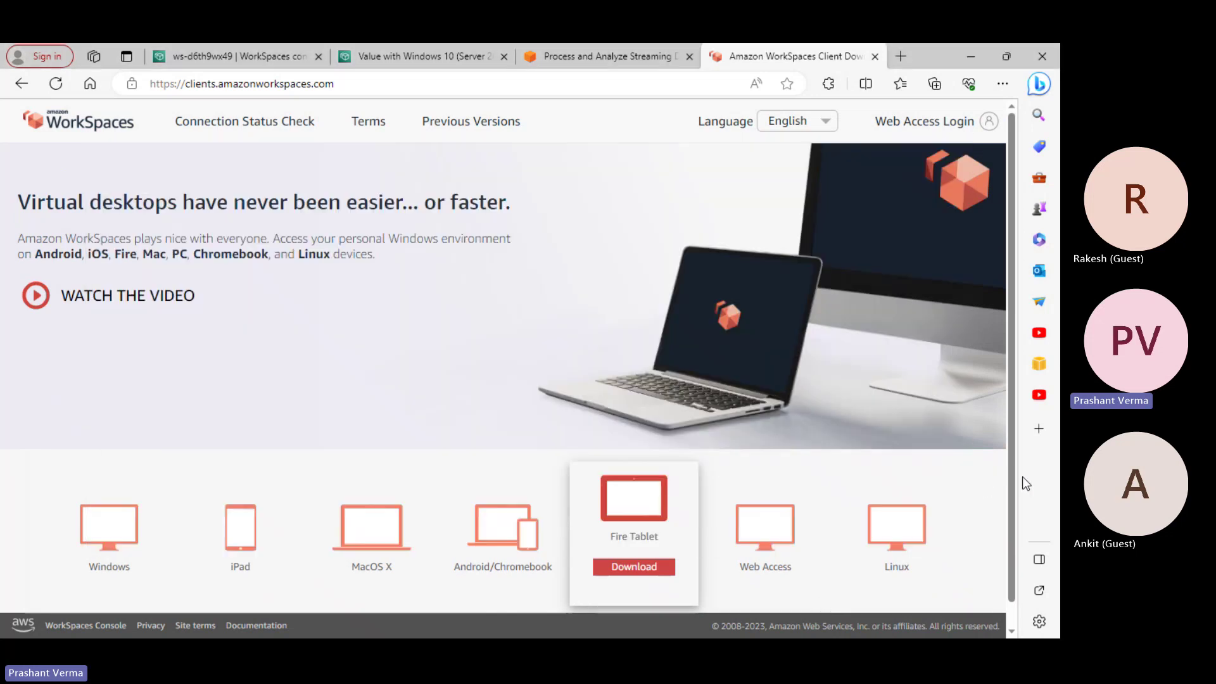
key("super")
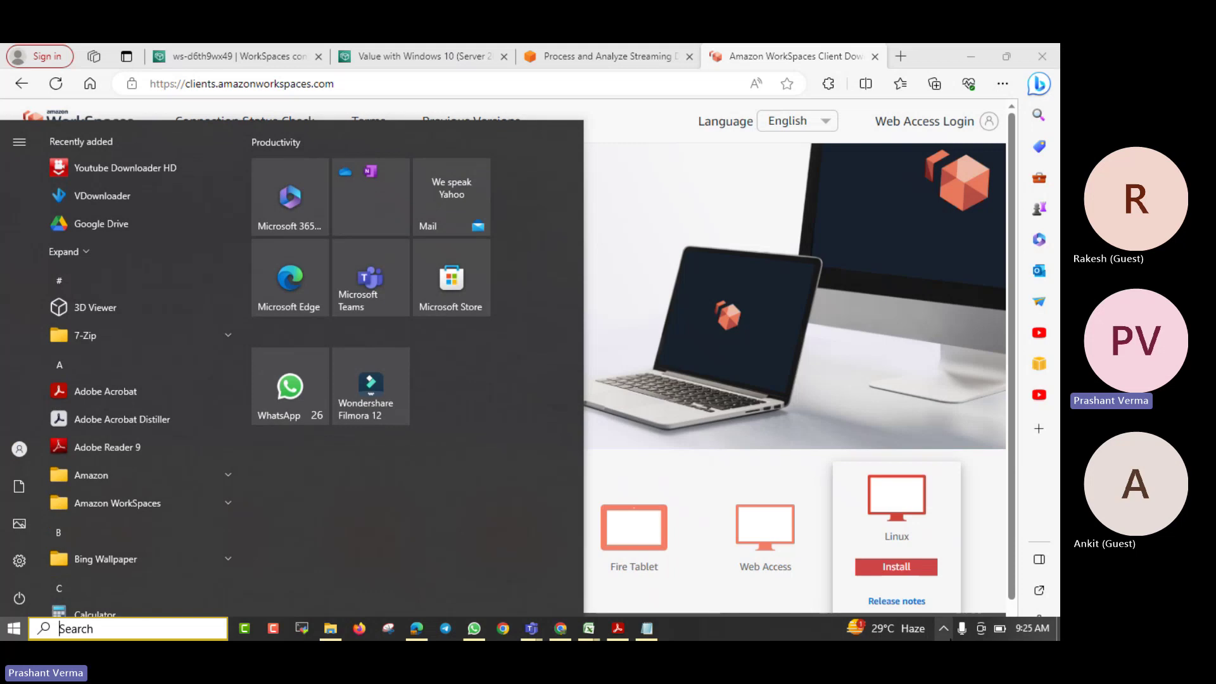
Search the Start menu for 'workspace' and launch the Amazon WorkSpaces app
left_click(943, 628)
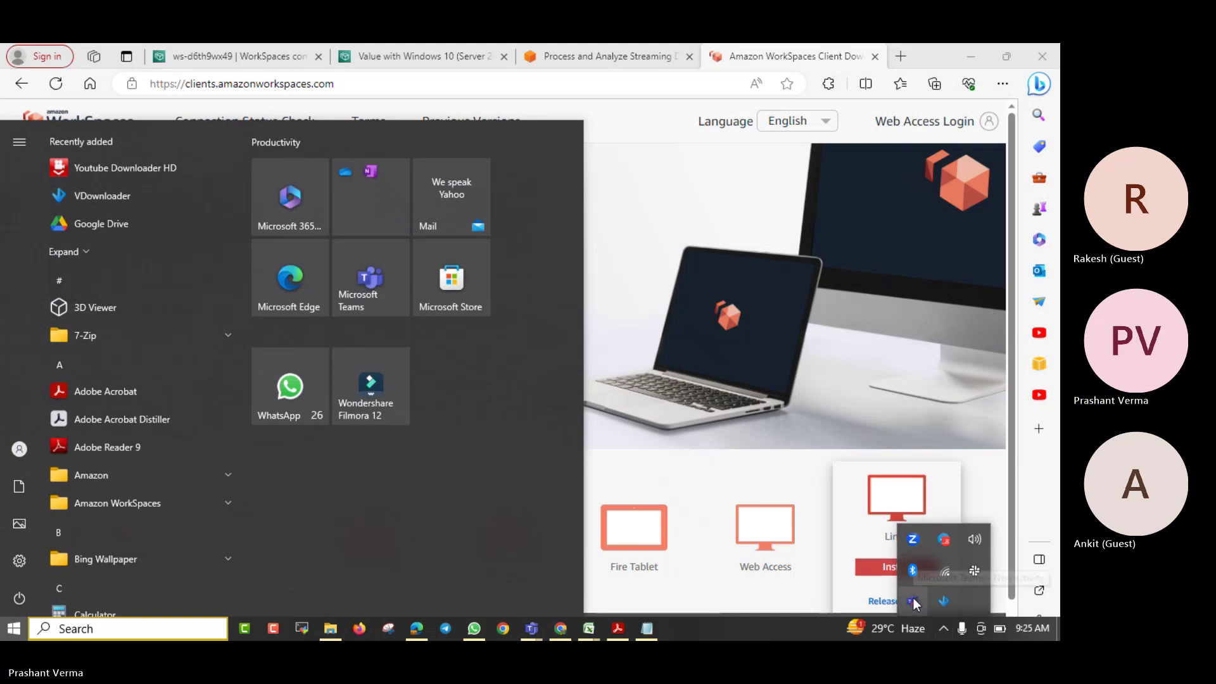
left_click(114, 624)
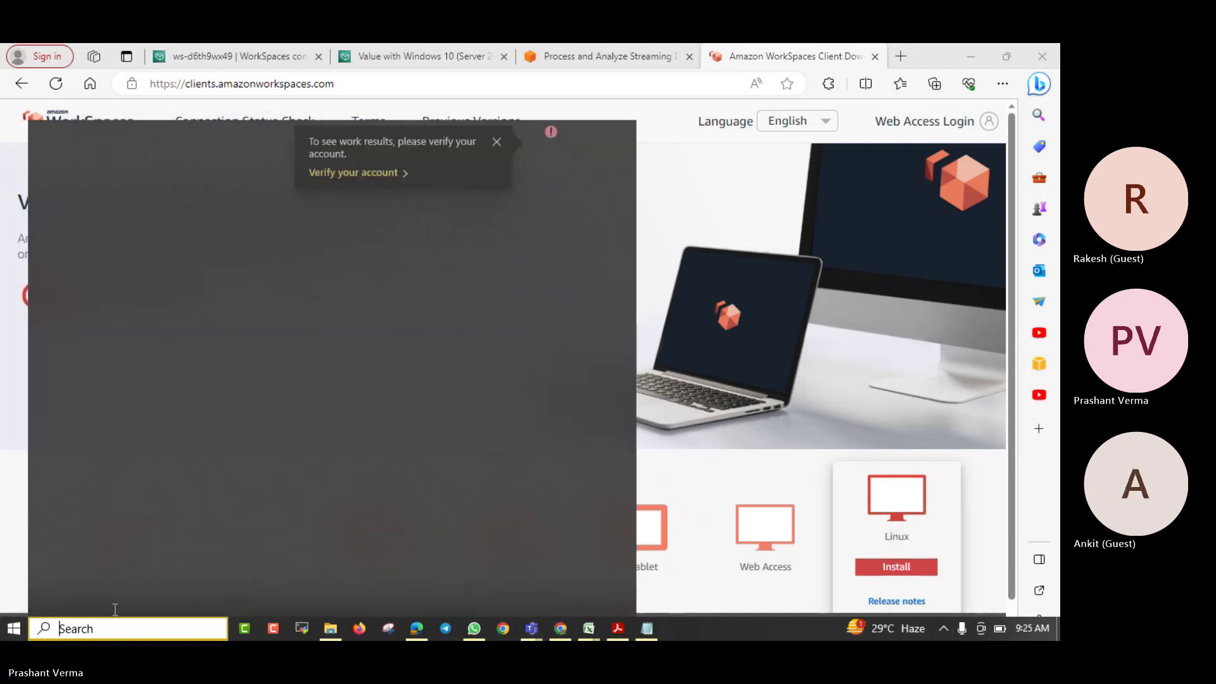
type("workspace")
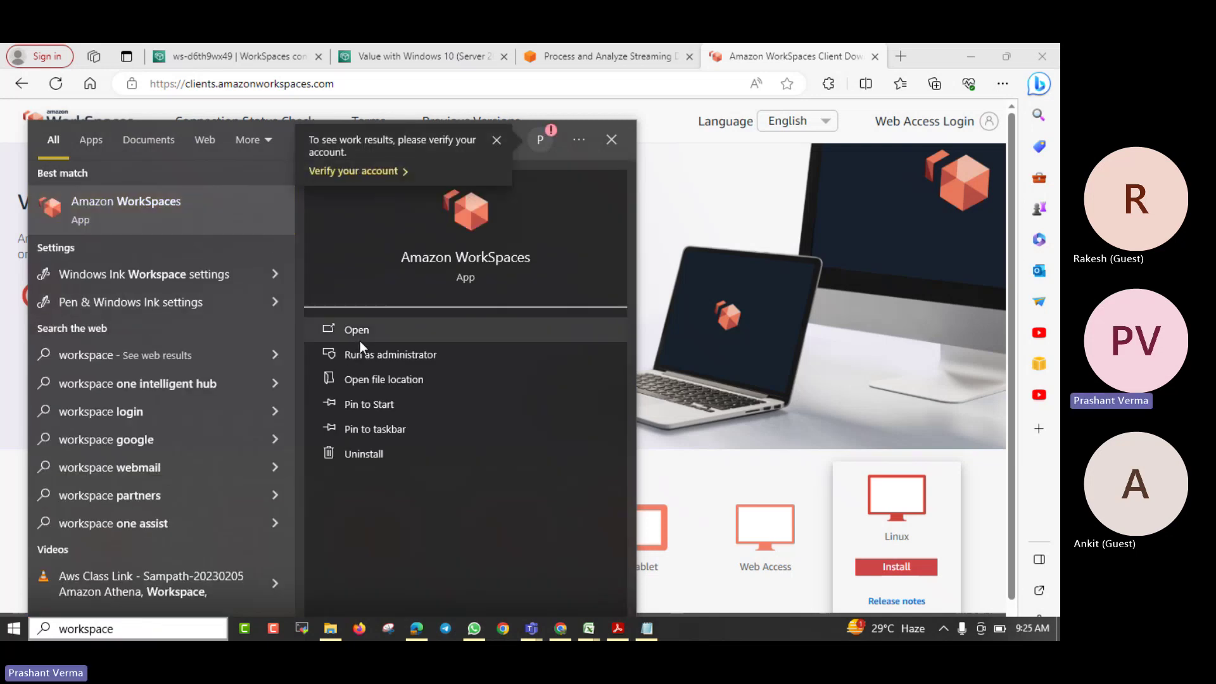
left_click(359, 341)
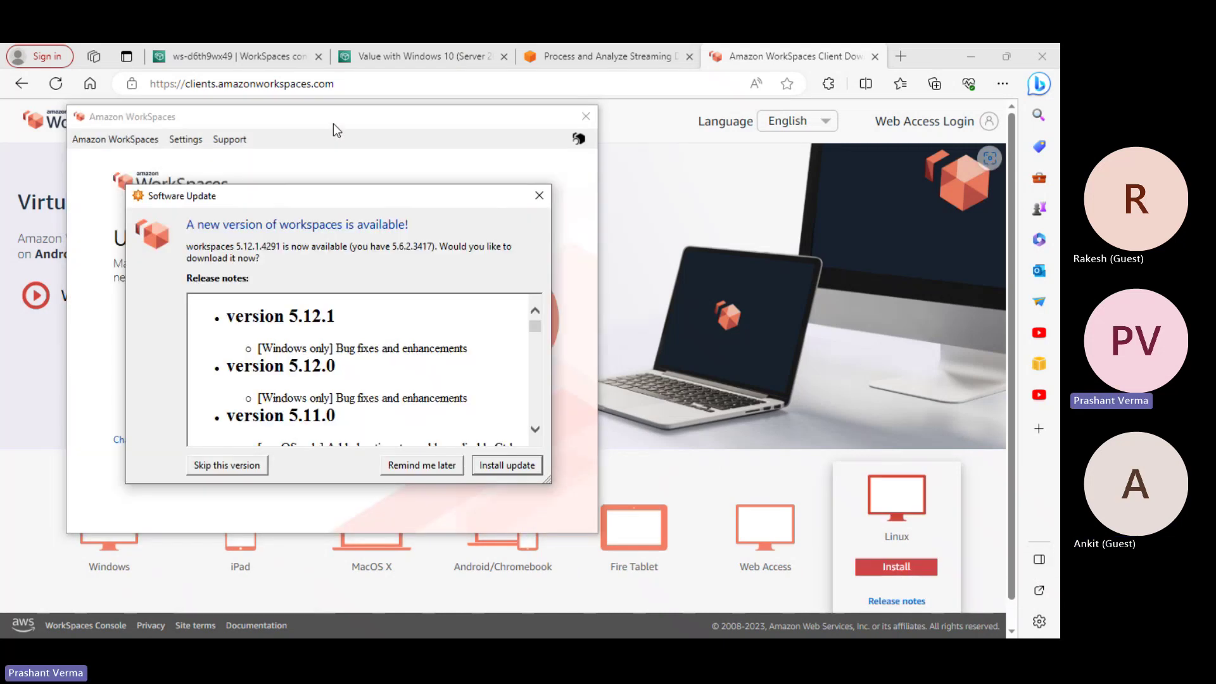
Postpone the 5.12.1 client update, select the registration code field, and return to the browser
left_click(451, 466)
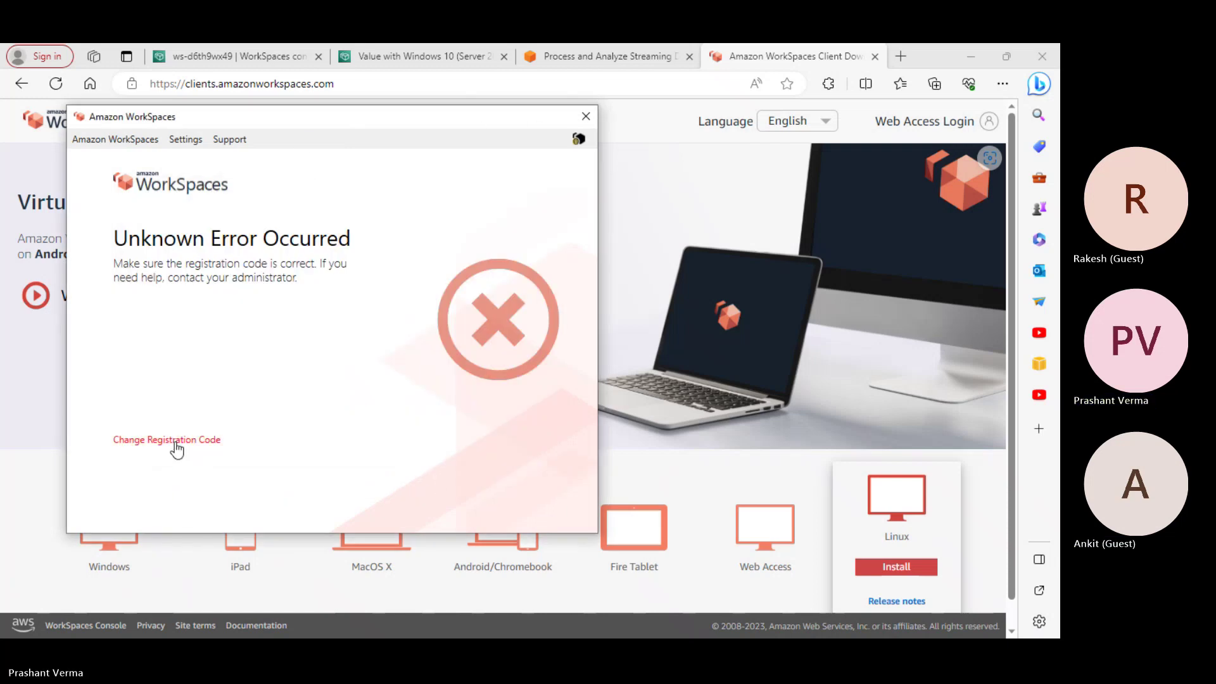
left_click(177, 443)
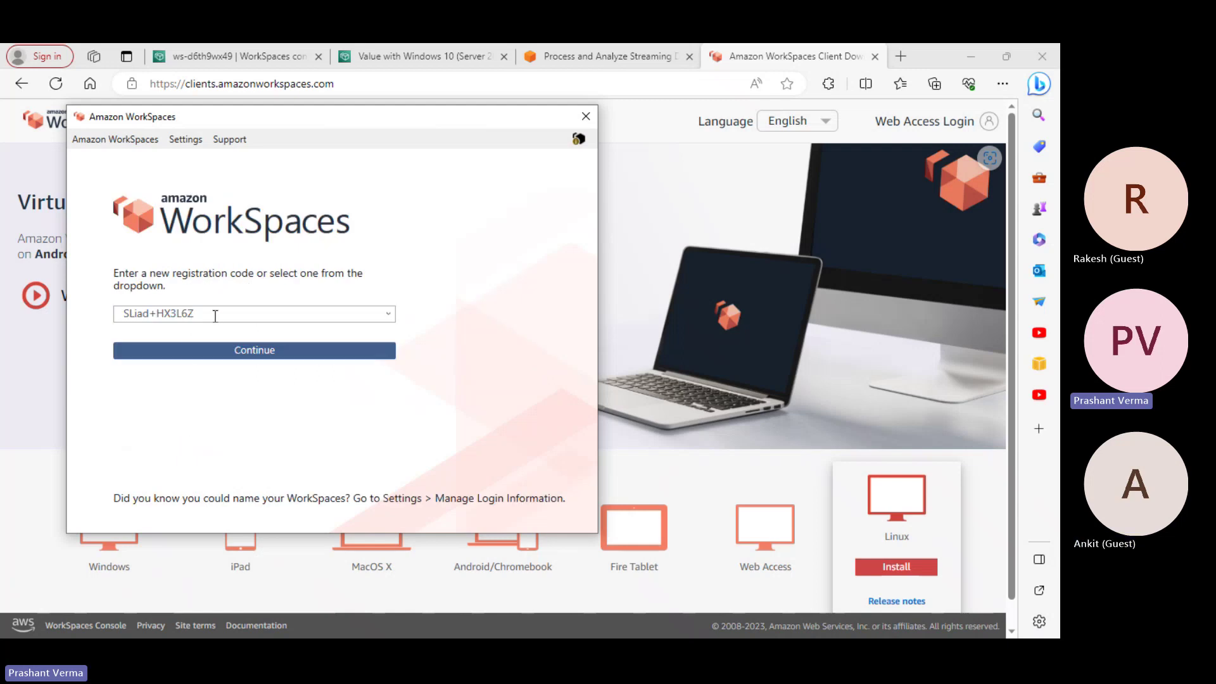
left_click(216, 314)
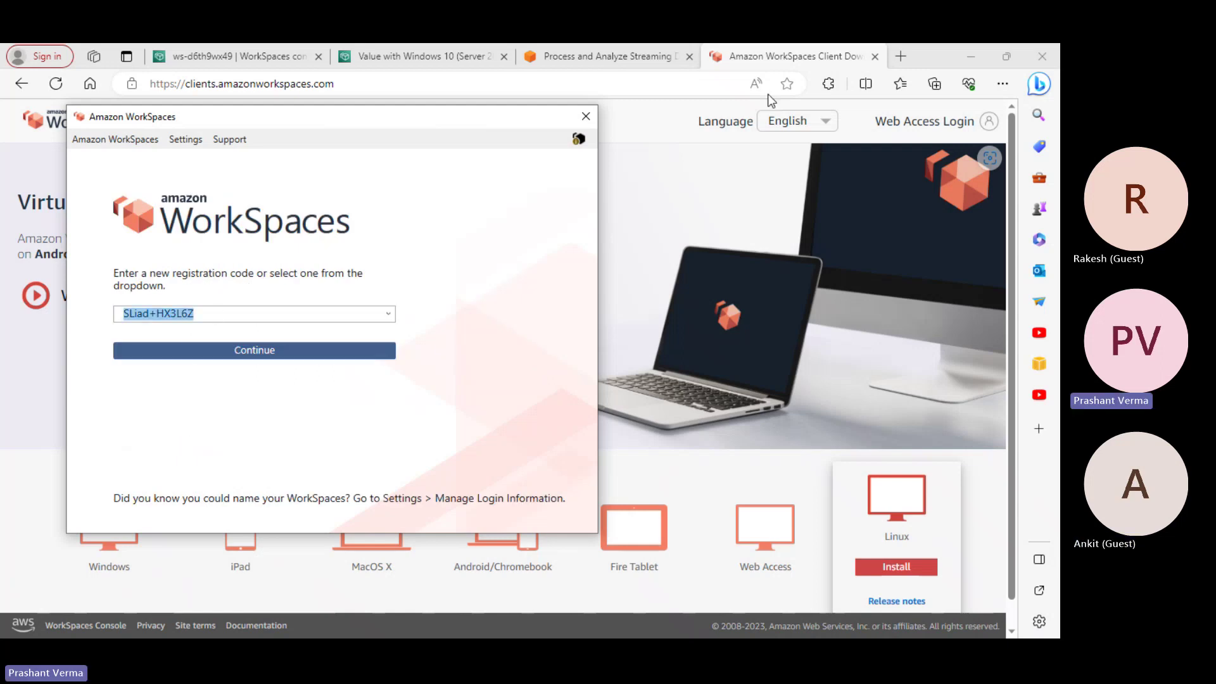
left_click(271, 69)
Cycle through the bundle, Kinesis and client download tabs, ending on the workspace details
left_click(223, 58)
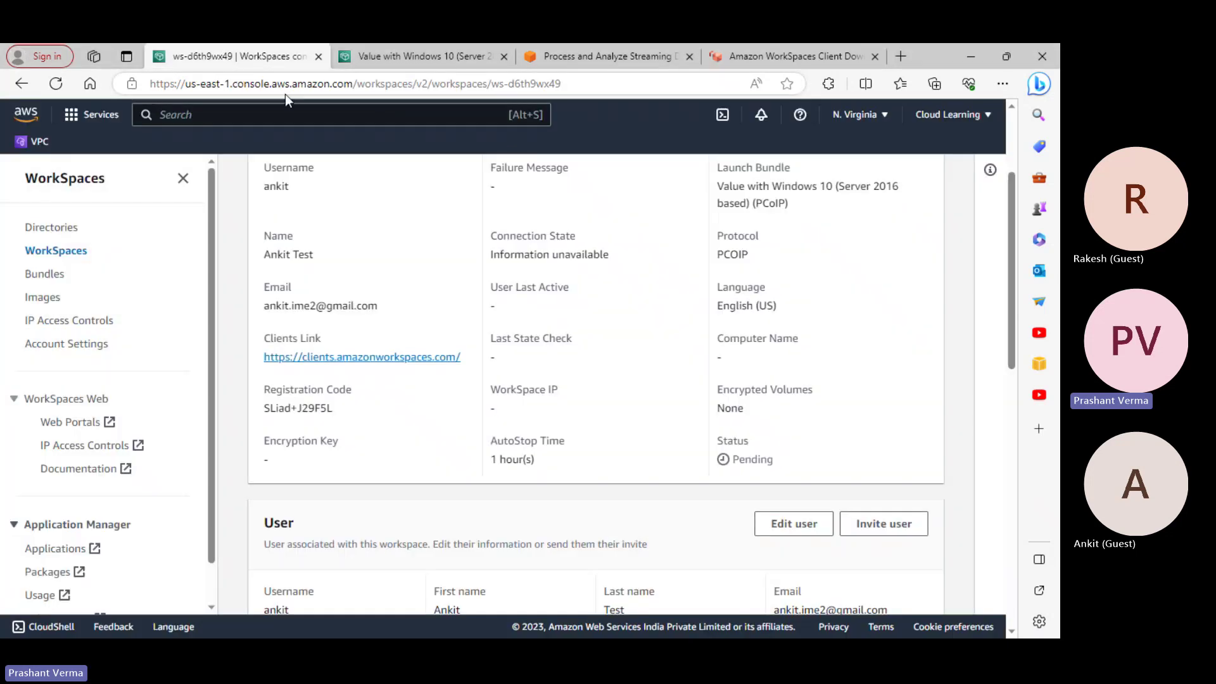
left_click(415, 56)
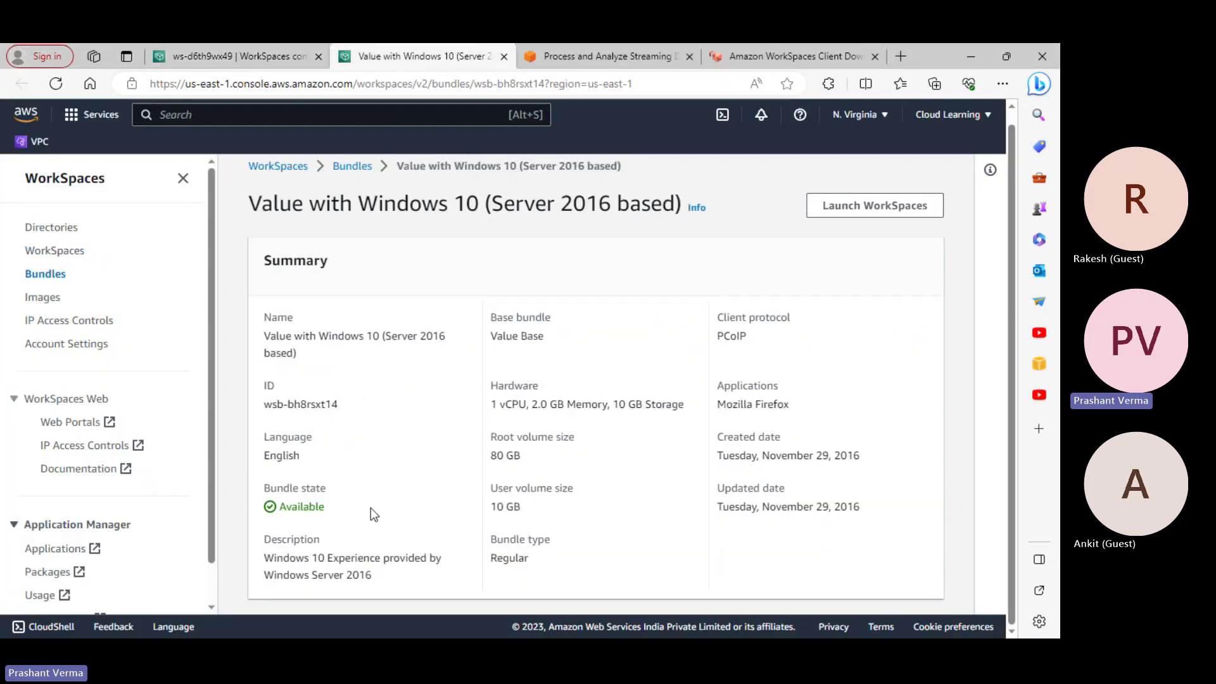
scroll(576, 516, "up", 1)
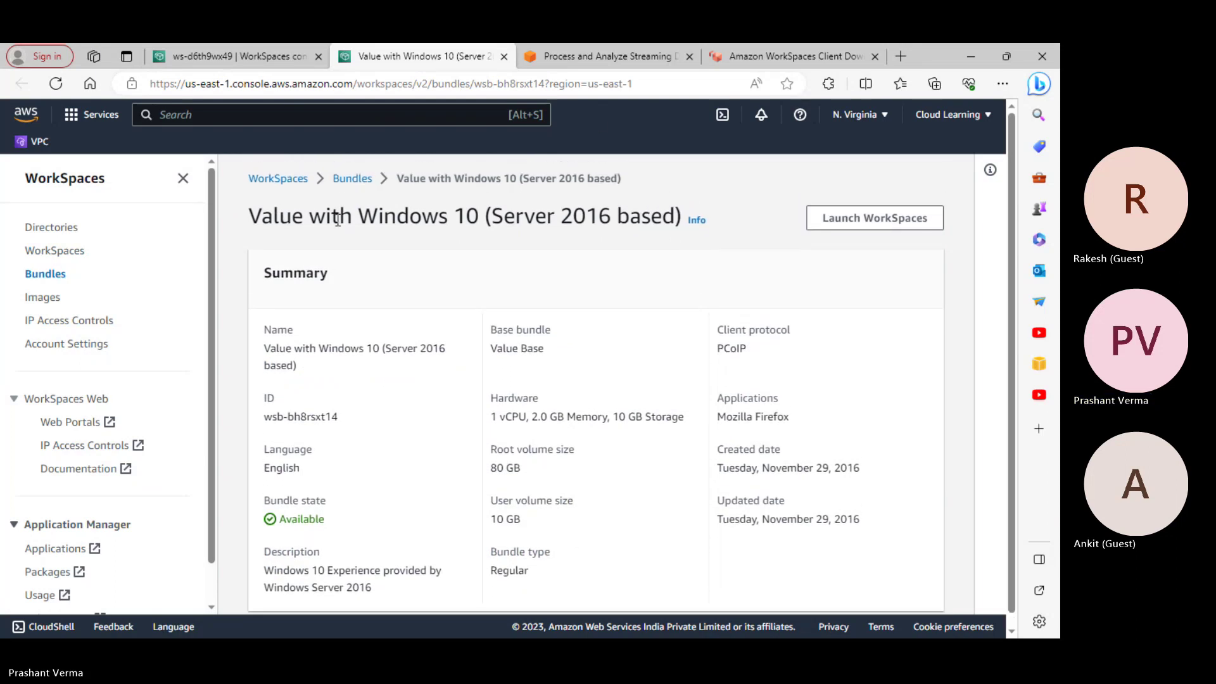
left_click(602, 58)
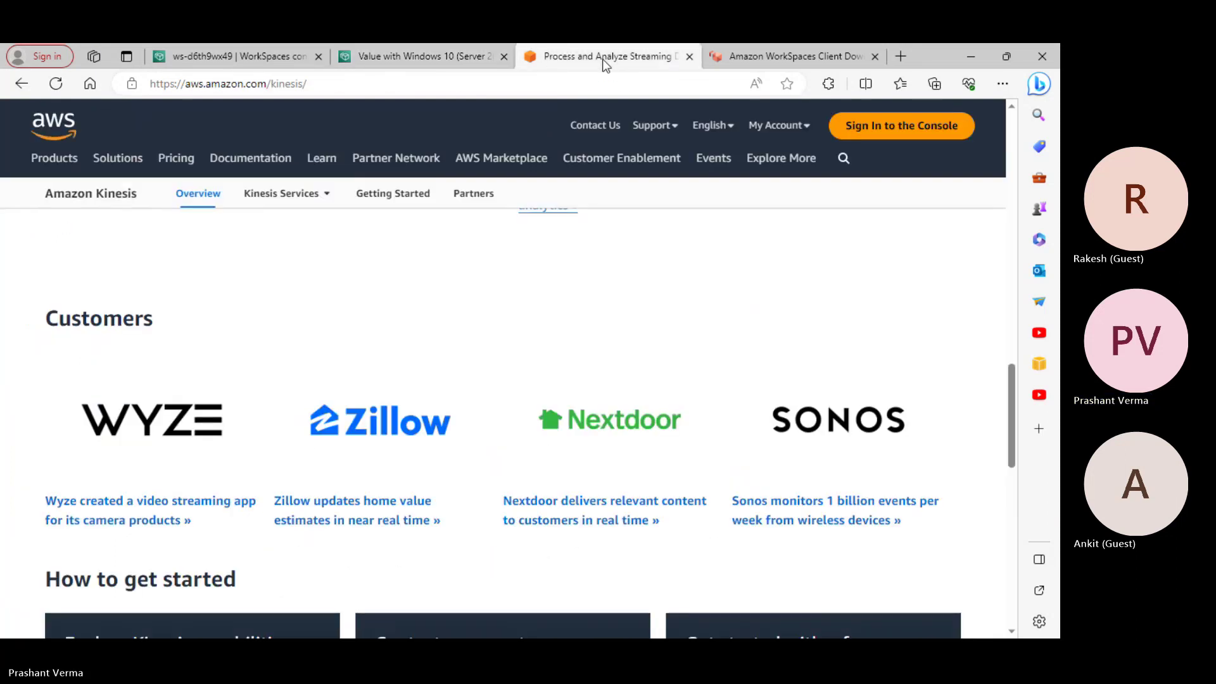
left_click(728, 58)
left_click(219, 59)
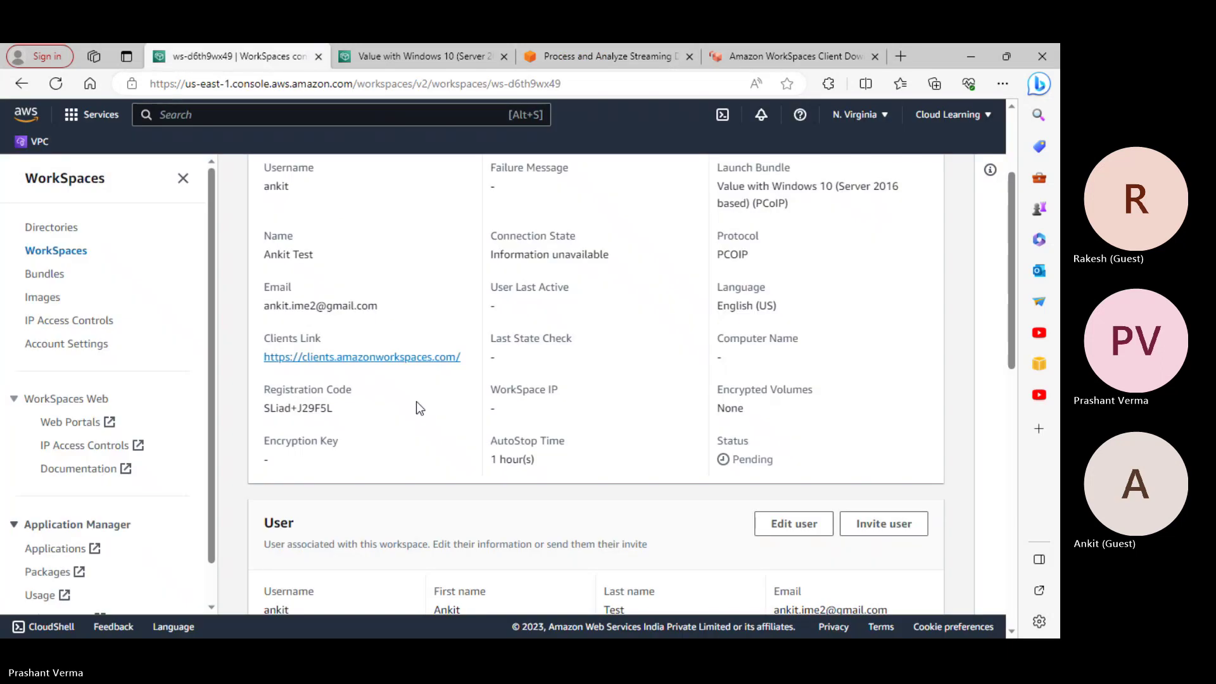
Copy the workspace's registration code, then bring the Client Download tab to front
scroll(443, 424, "down", 4)
scroll(457, 436, "up", 1)
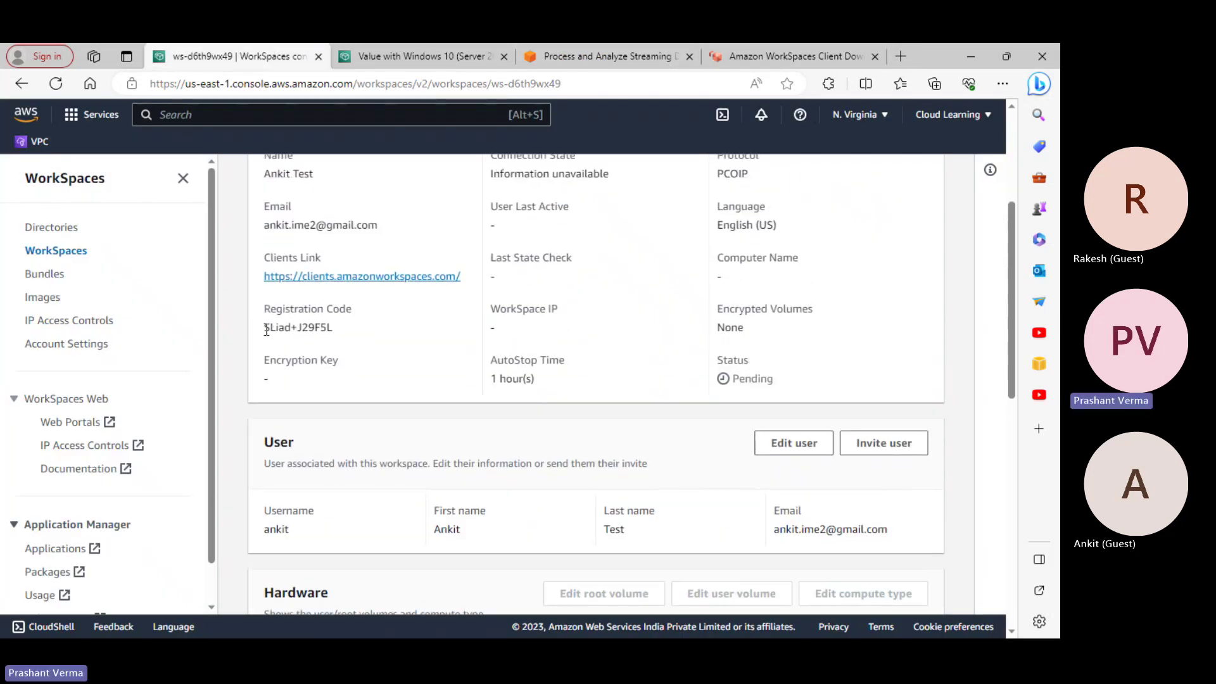
left_click_drag(264, 328, 333, 329)
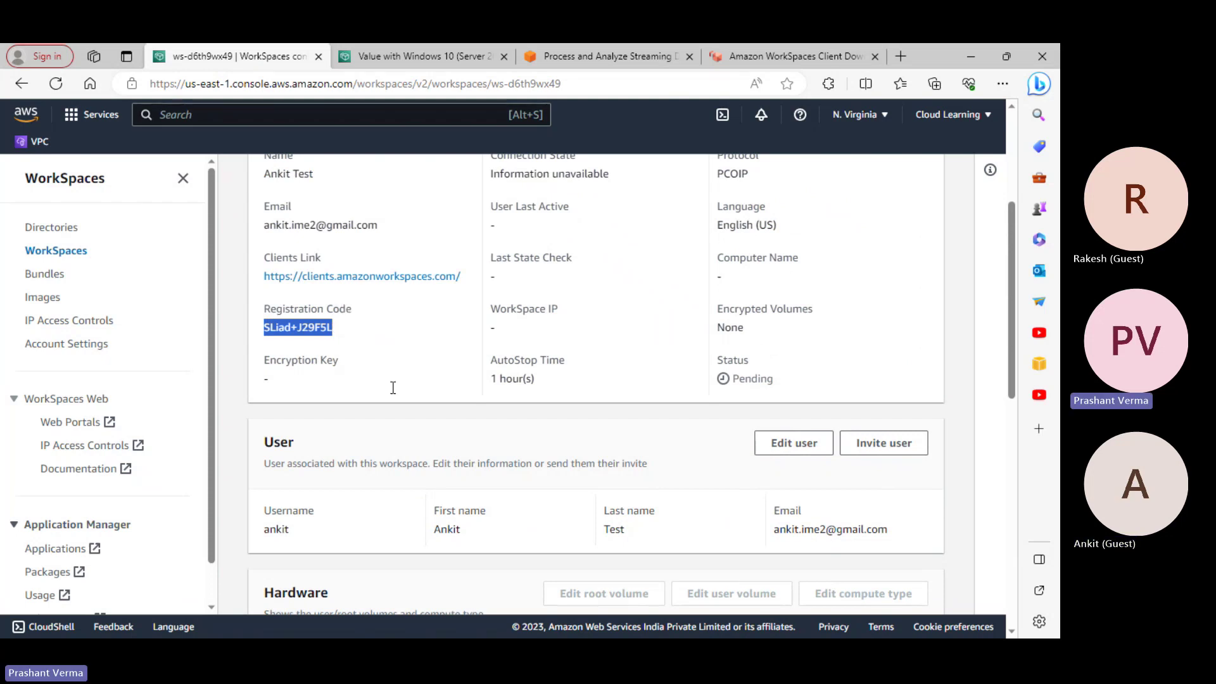
scroll(412, 412, "up", 2)
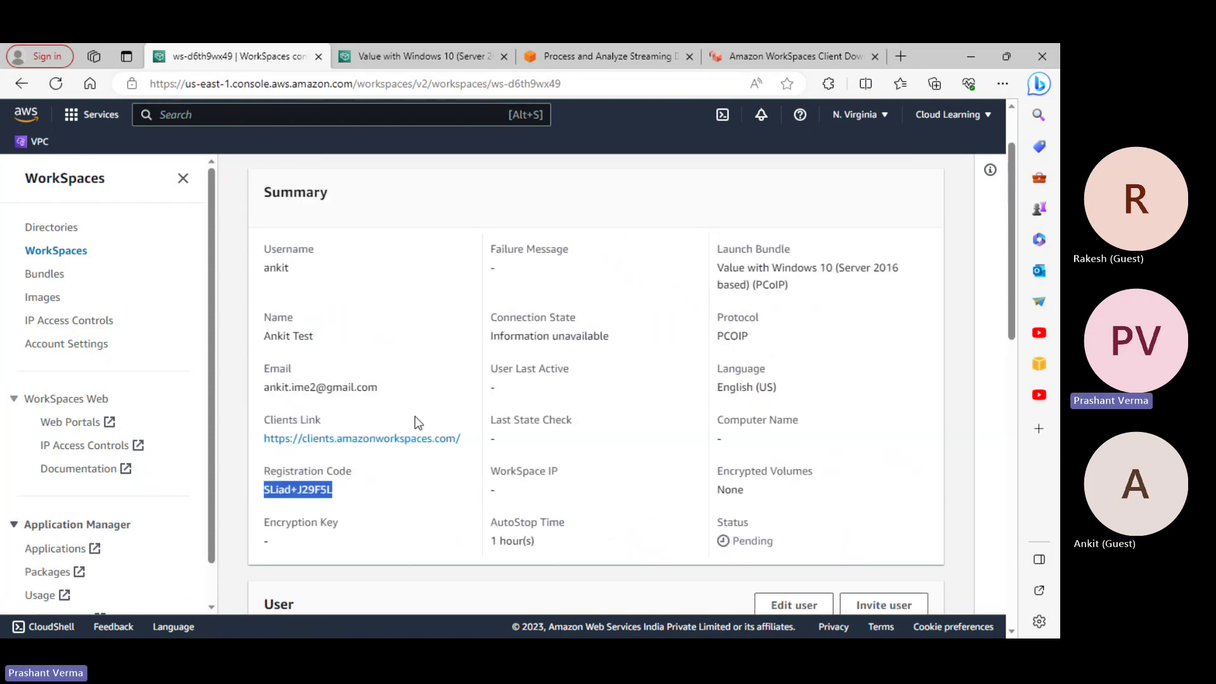
right_click(305, 491)
left_click(347, 192)
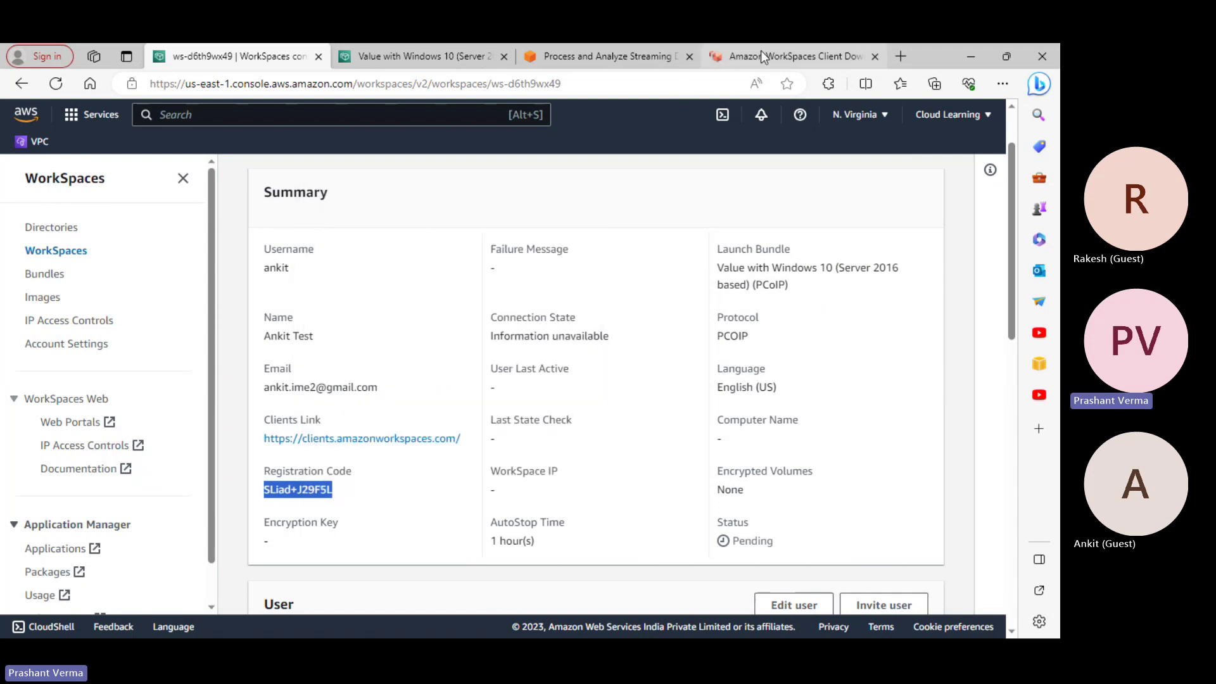
left_click(761, 54)
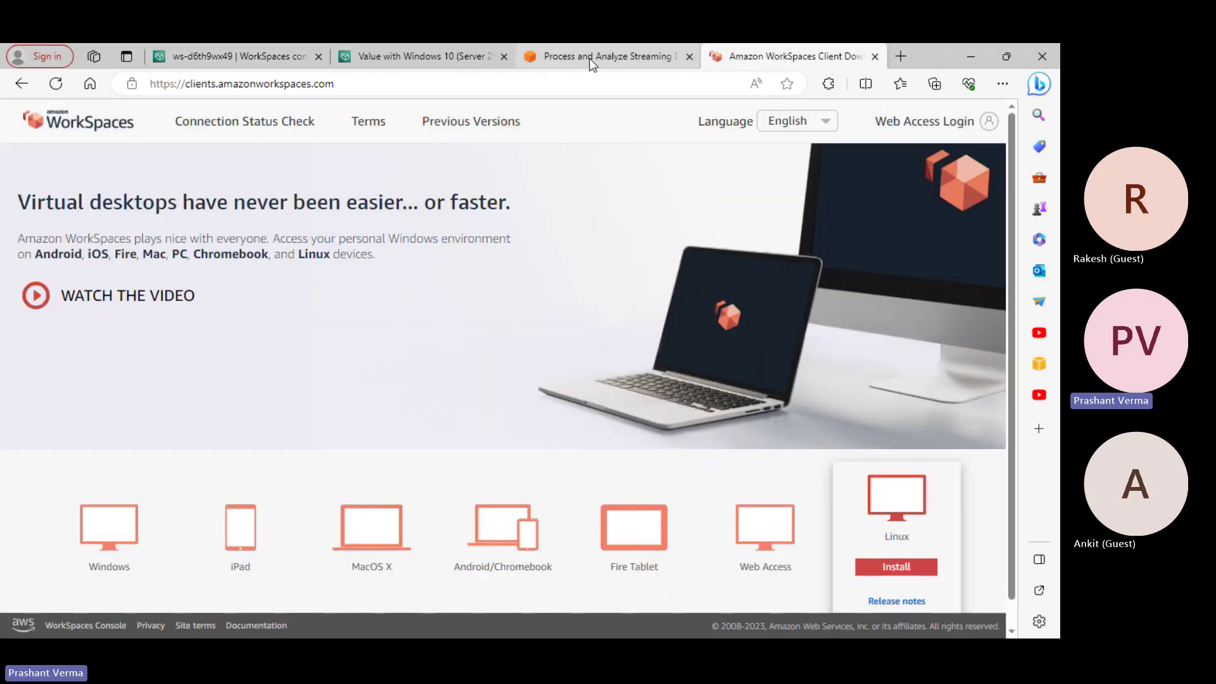
Show the Windows client option, browse the other device clients, and open the Start menu
left_click(119, 543)
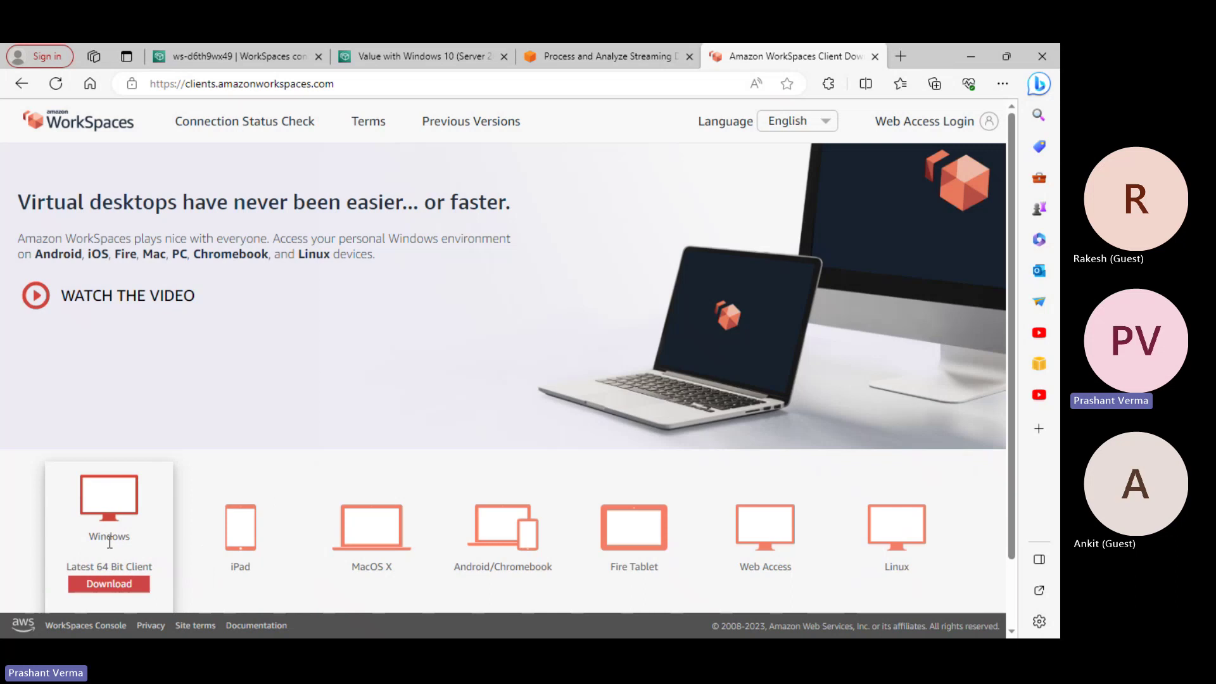
scroll(494, 578, "down", 3)
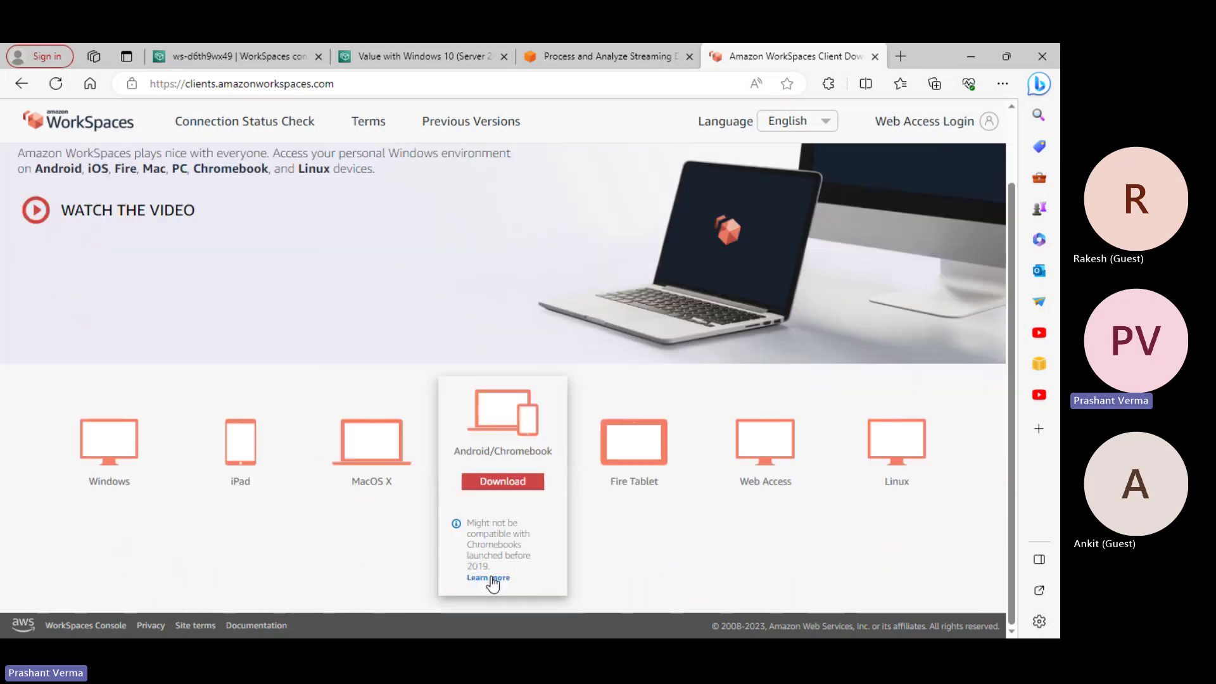
mouse_move(110, 453)
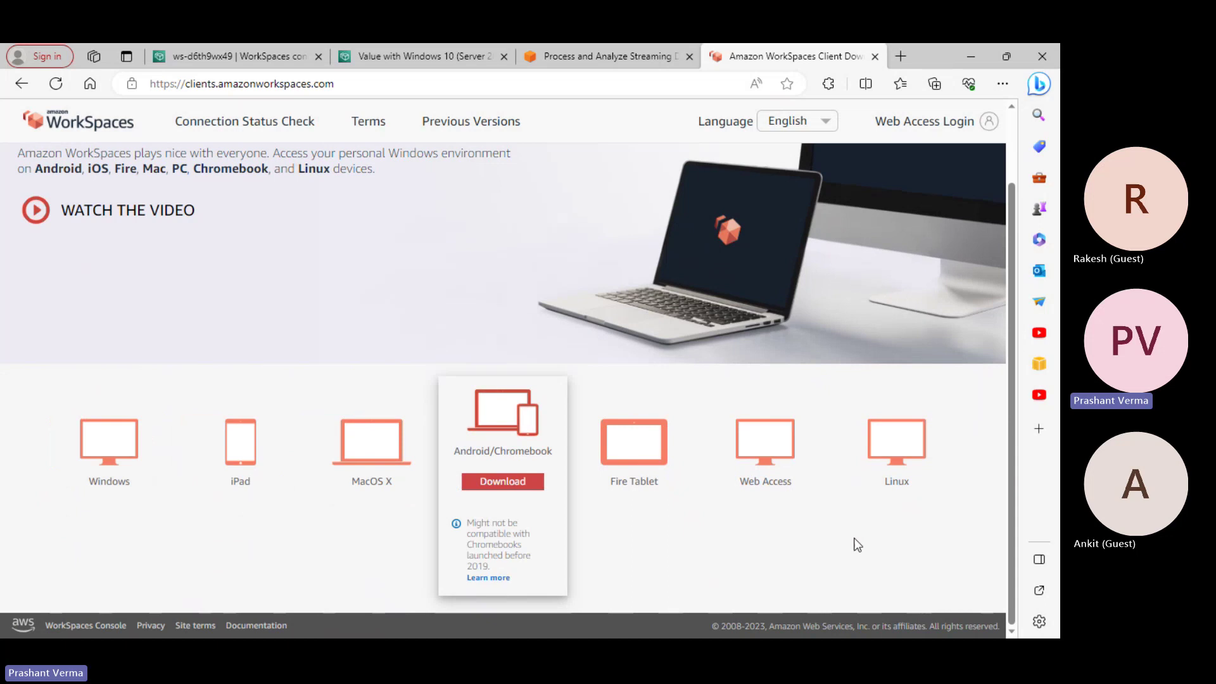
scroll(842, 571, "up", 2)
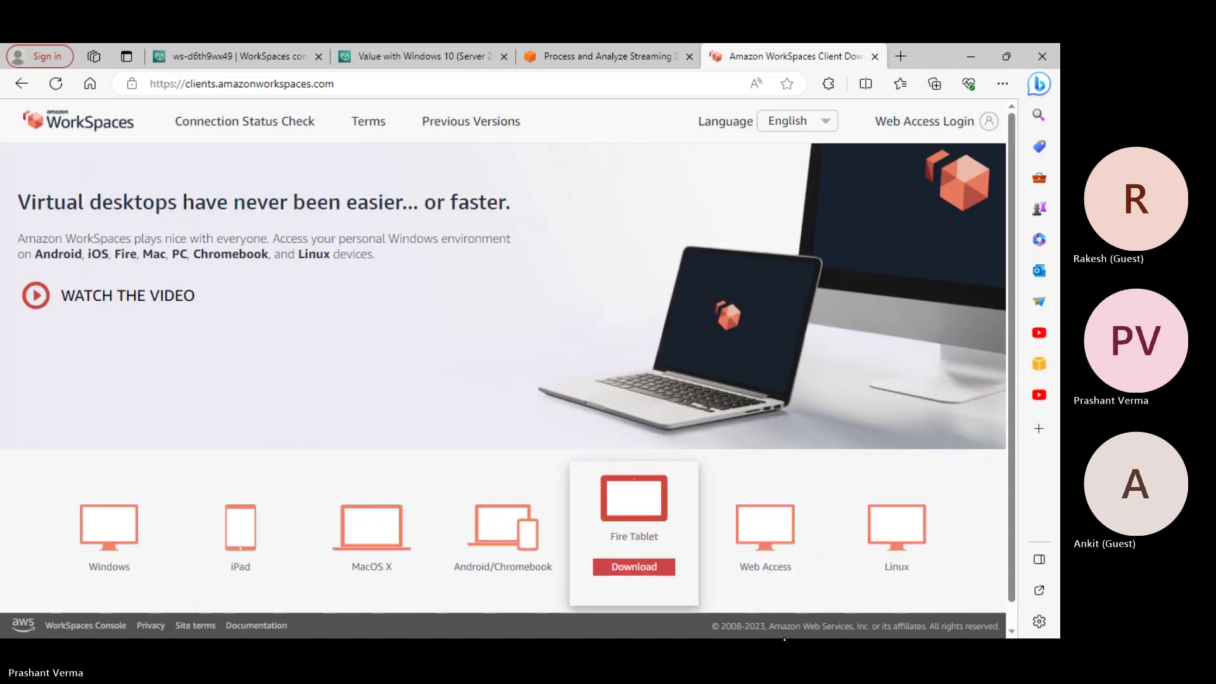
key("super")
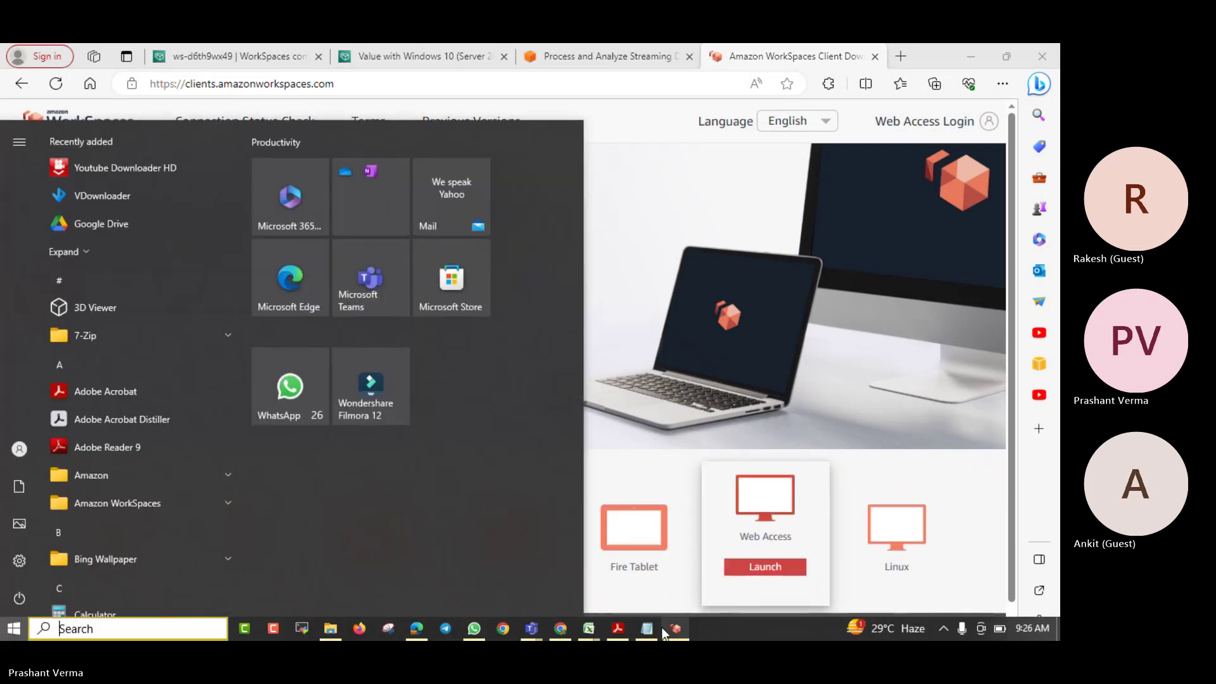
Register the new registration code in the WorkSpaces client and select the Username field
left_click(675, 630)
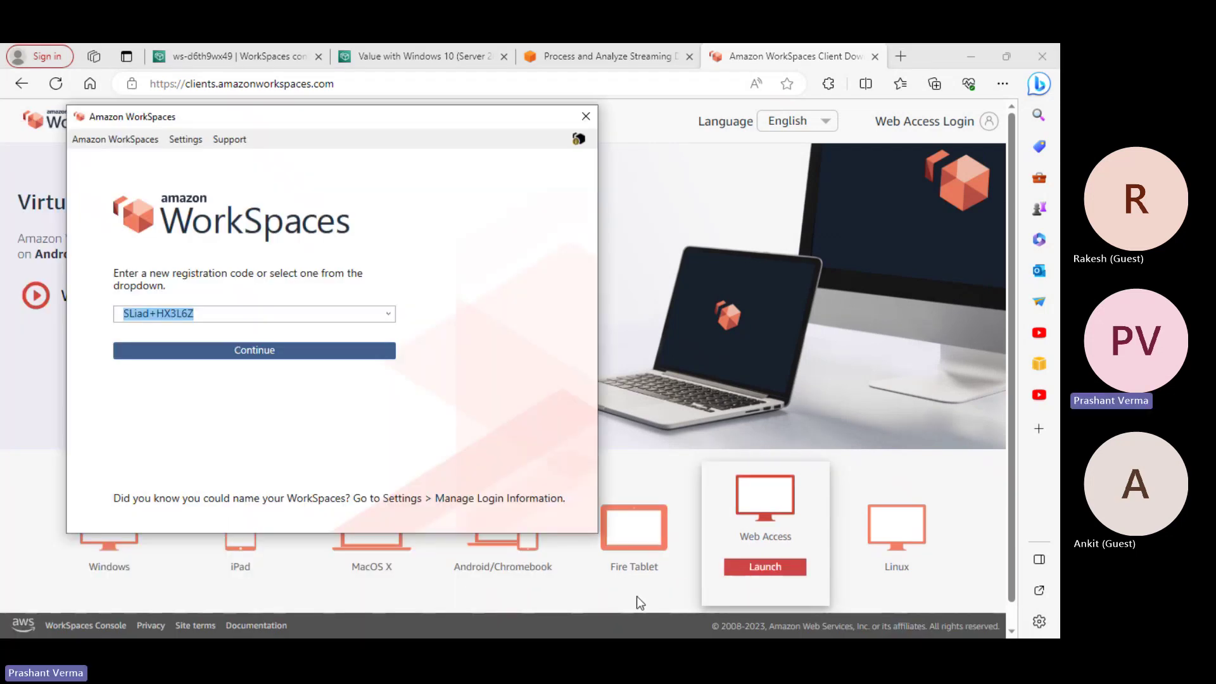
left_click(249, 318)
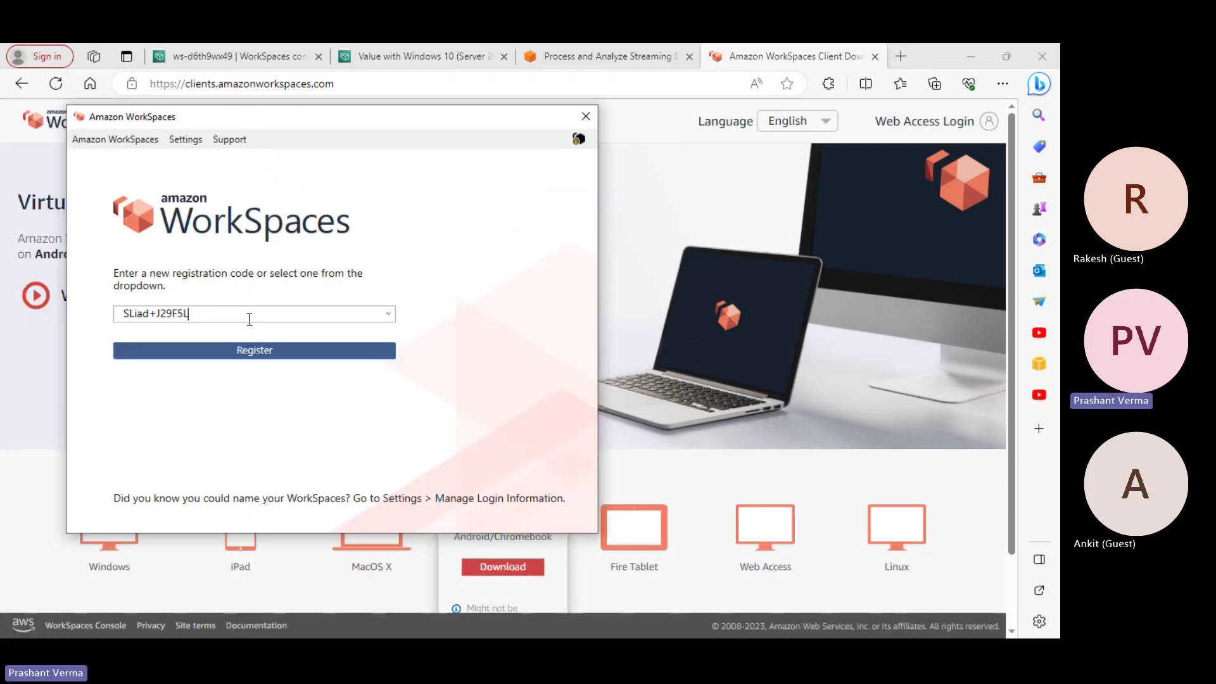
left_click(306, 350)
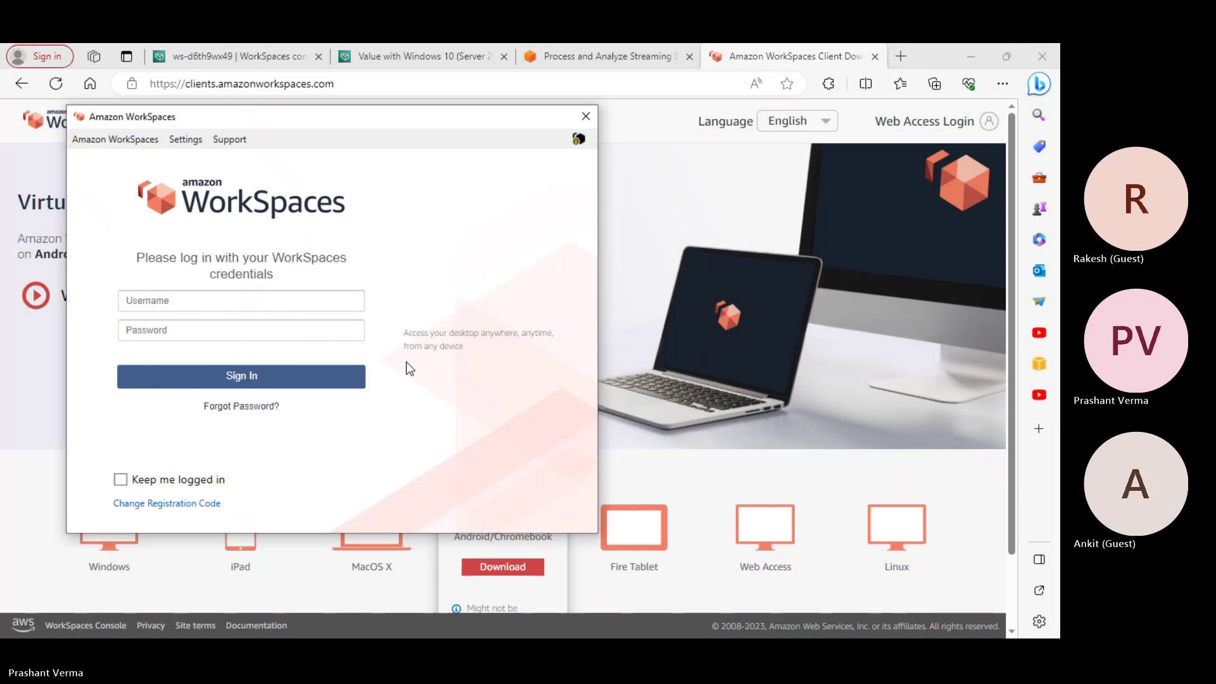
left_click(161, 297)
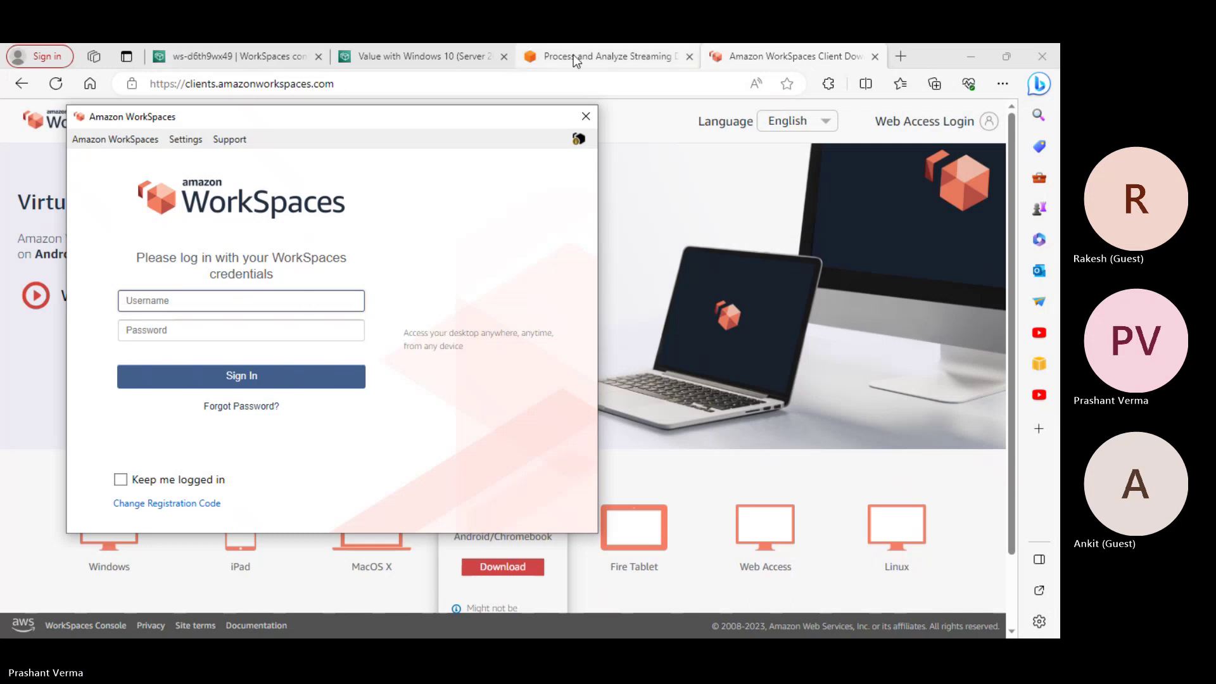
mouse_move(575, 60)
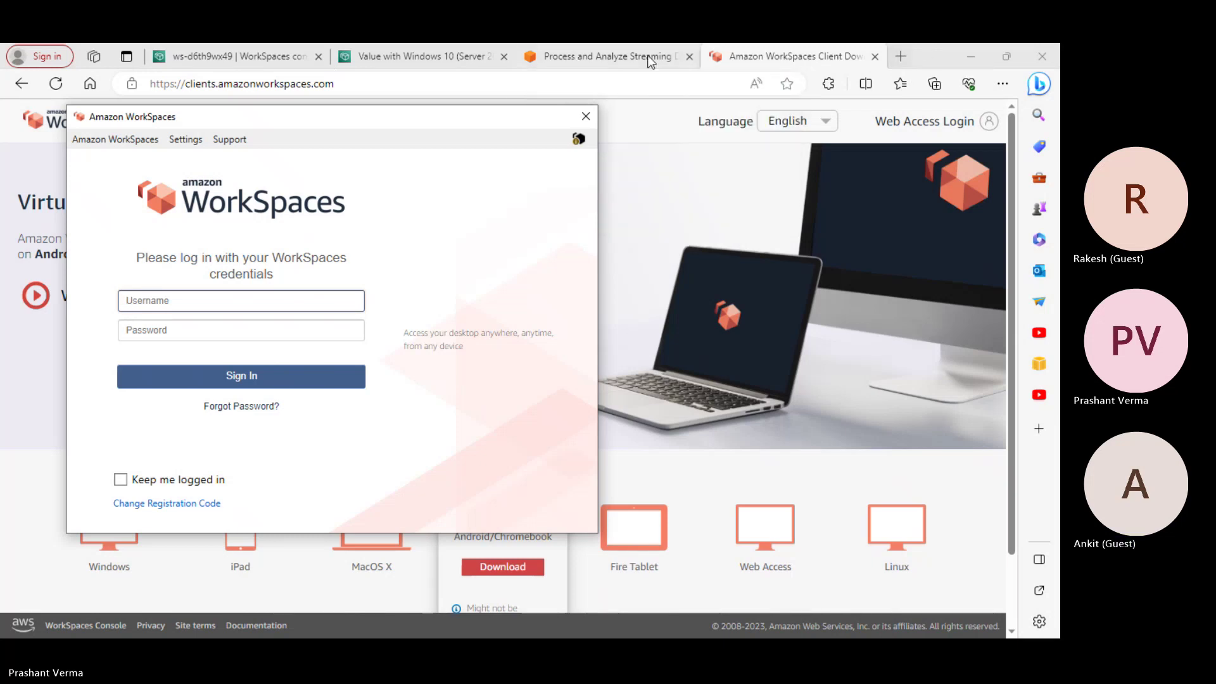
Go back to the Value with Windows 10 bundle details and scroll through them
left_click(392, 56)
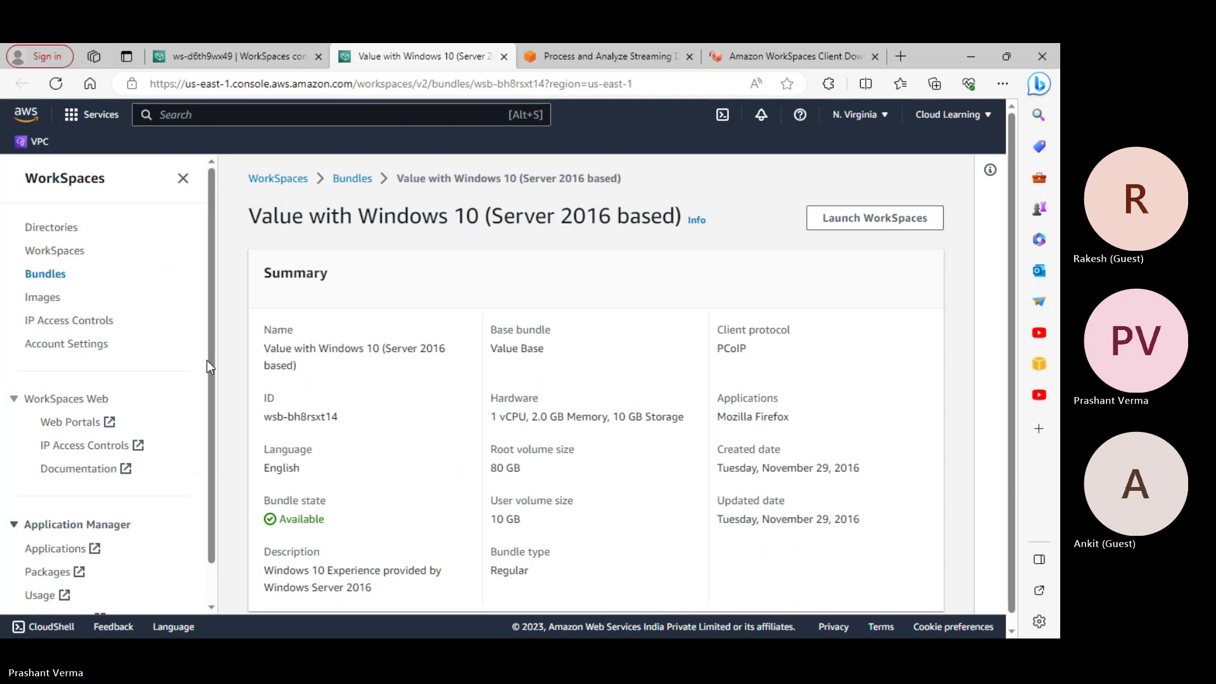
scroll(382, 448, "down", 1)
scroll(632, 497, "up", 1)
scroll(631, 497, "down", 1)
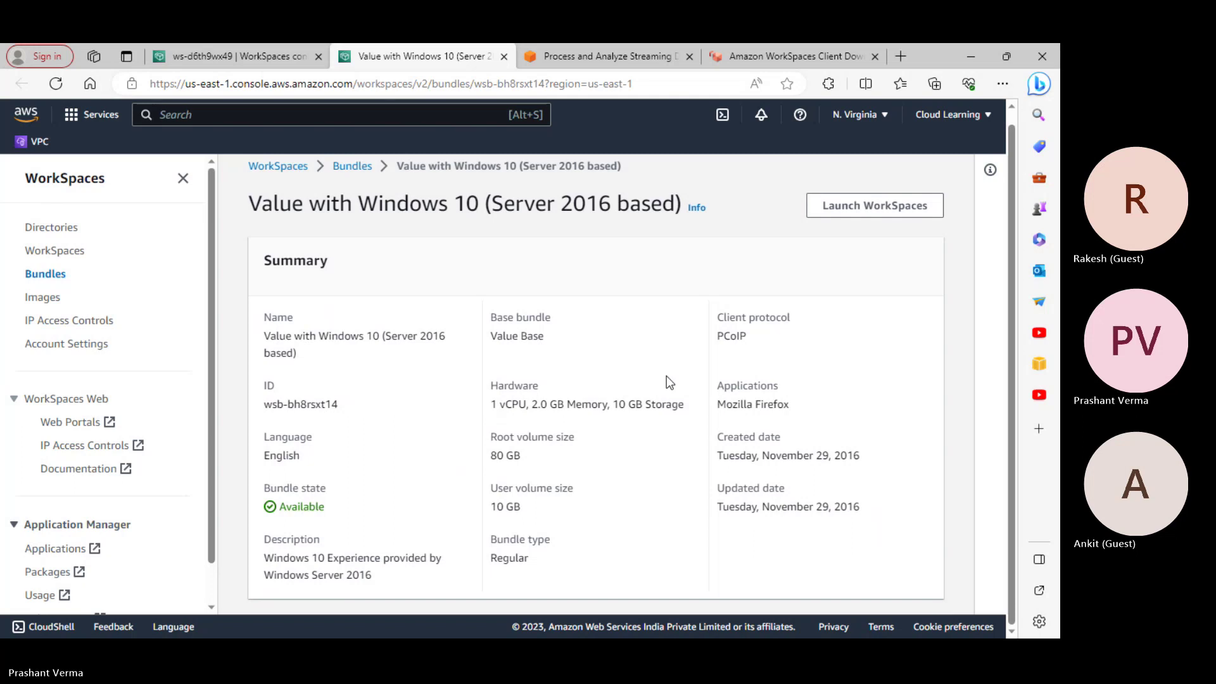
Cycle through the Kinesis and client download tabs, ending on the ws-d6th9wx49 details page
left_click(570, 52)
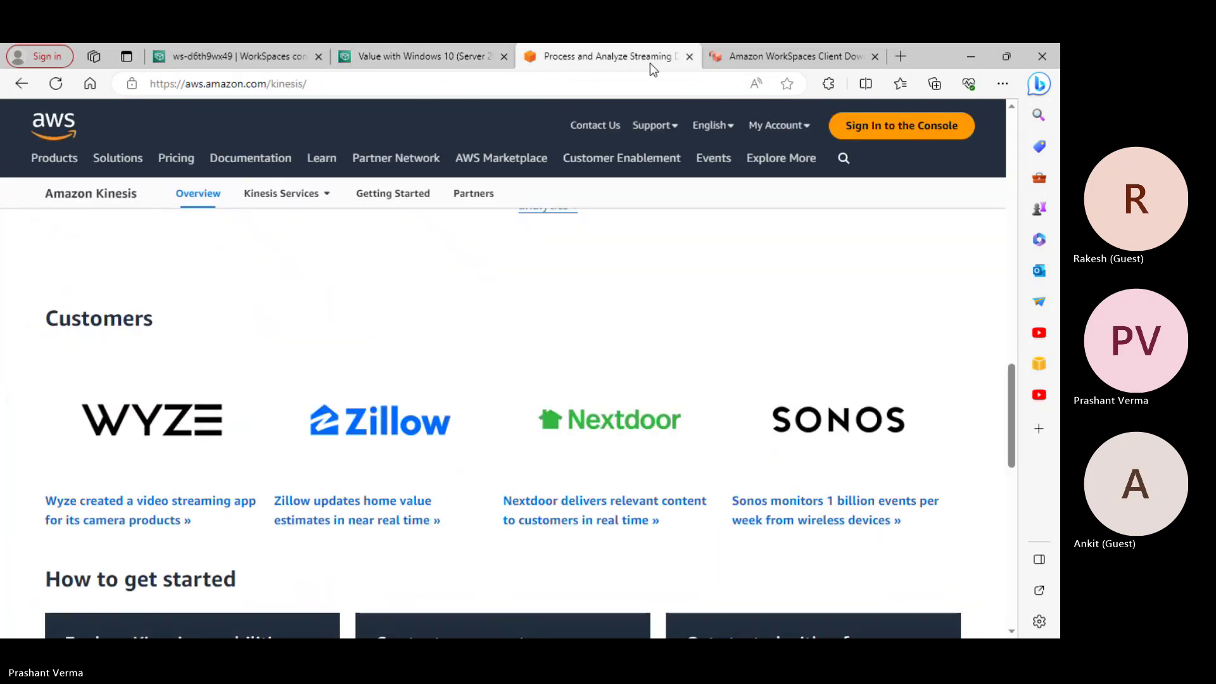
left_click(755, 59)
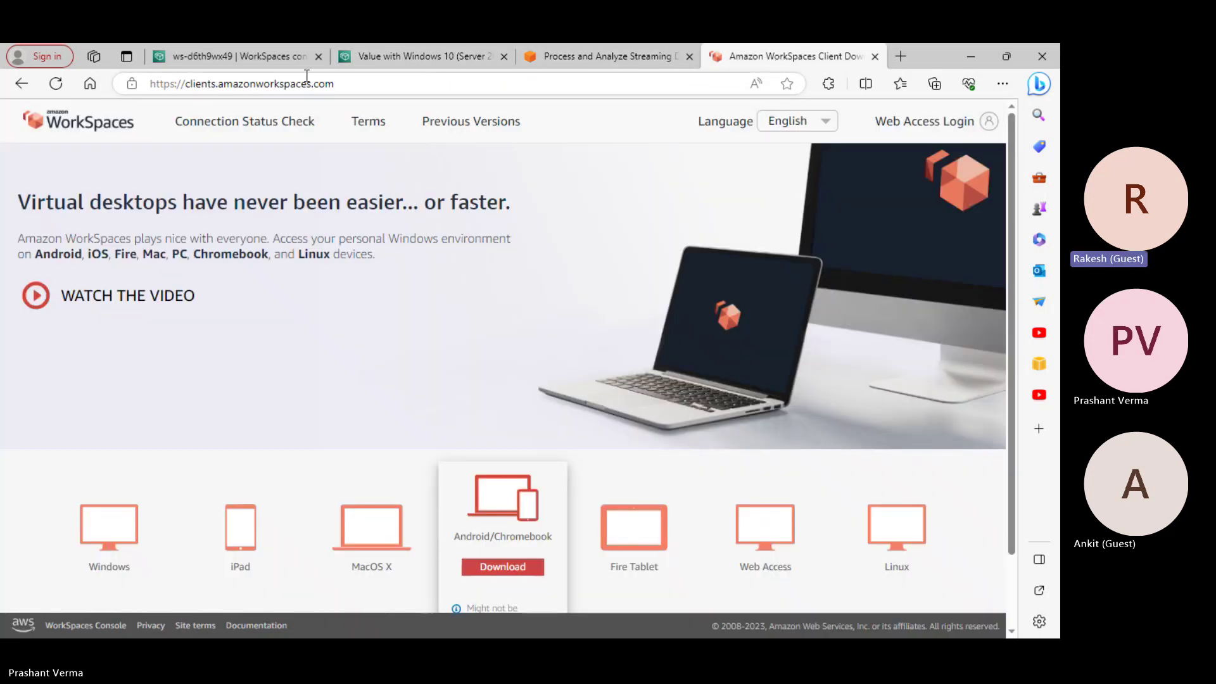
left_click(229, 64)
scroll(704, 468, "down", 5)
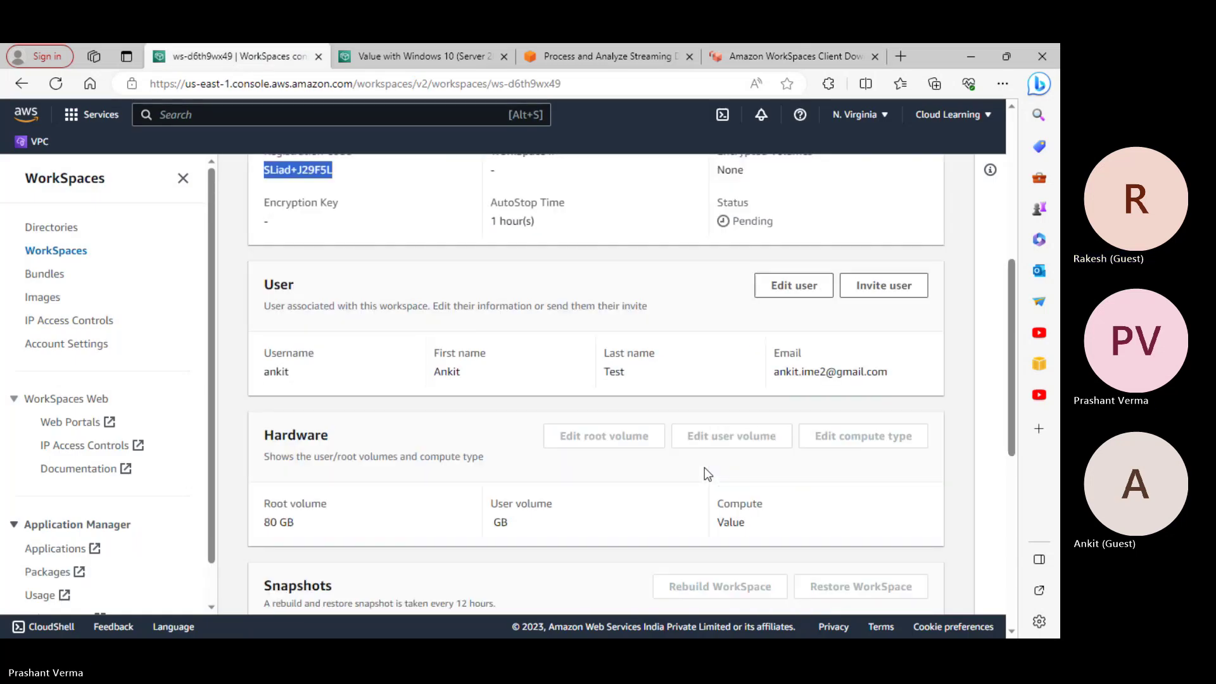
scroll(704, 467, "up", 5)
left_click(351, 420)
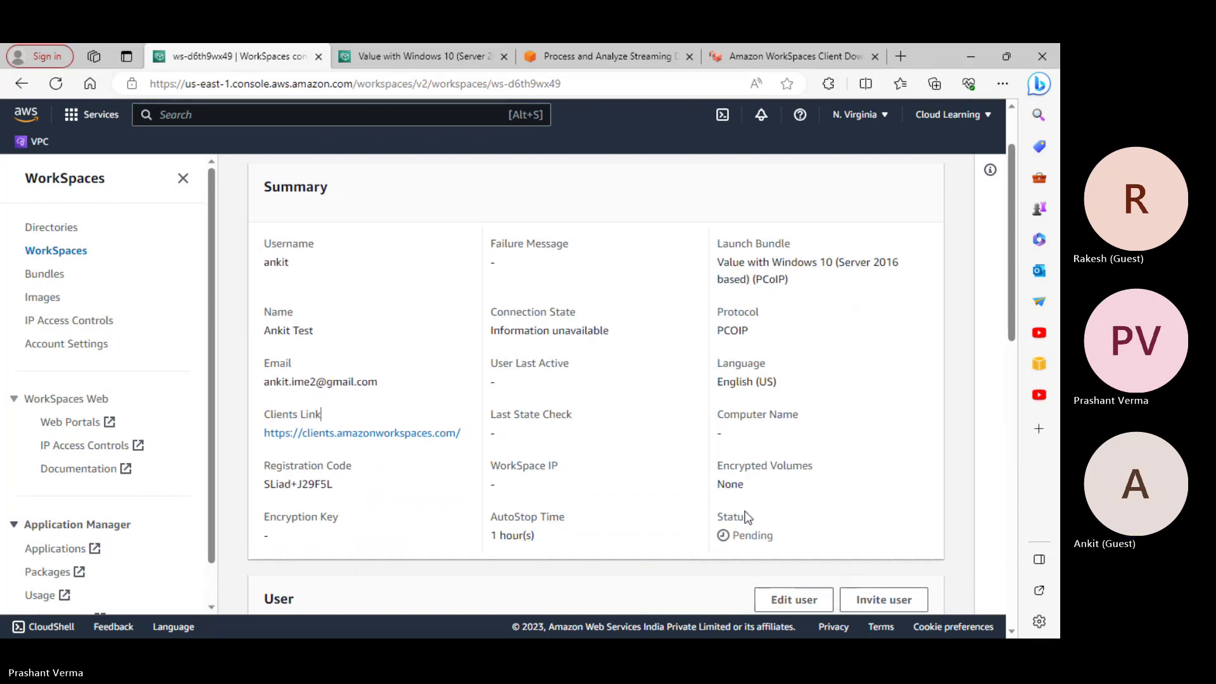
scroll(747, 516, "down", 3)
scroll(716, 312, "up", 4)
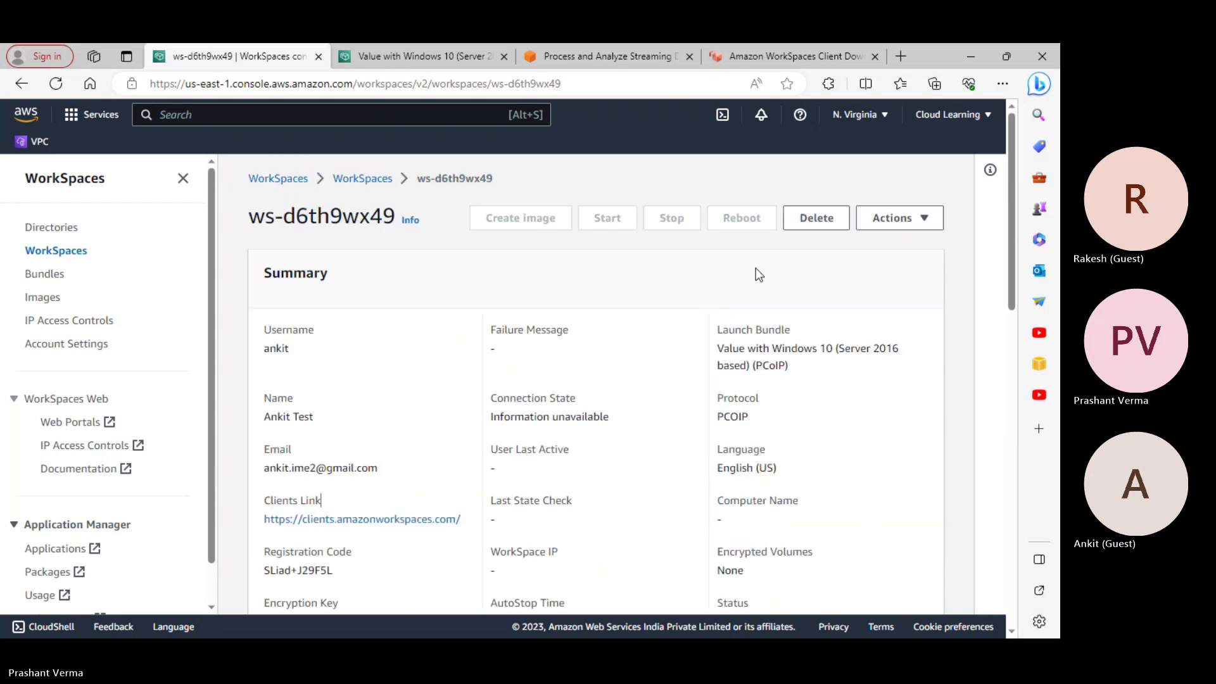
Use Actions > Invite users, review the invitation email, and send it to the WorkSpace's user
left_click(940, 227)
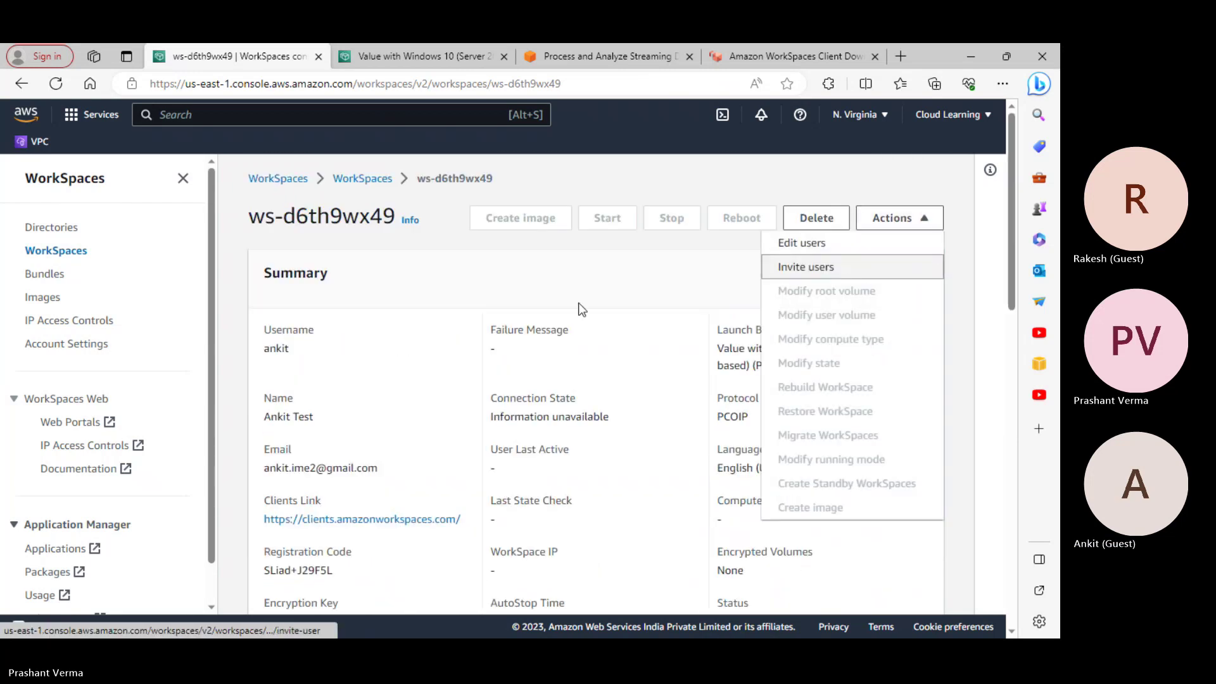
left_click(522, 317)
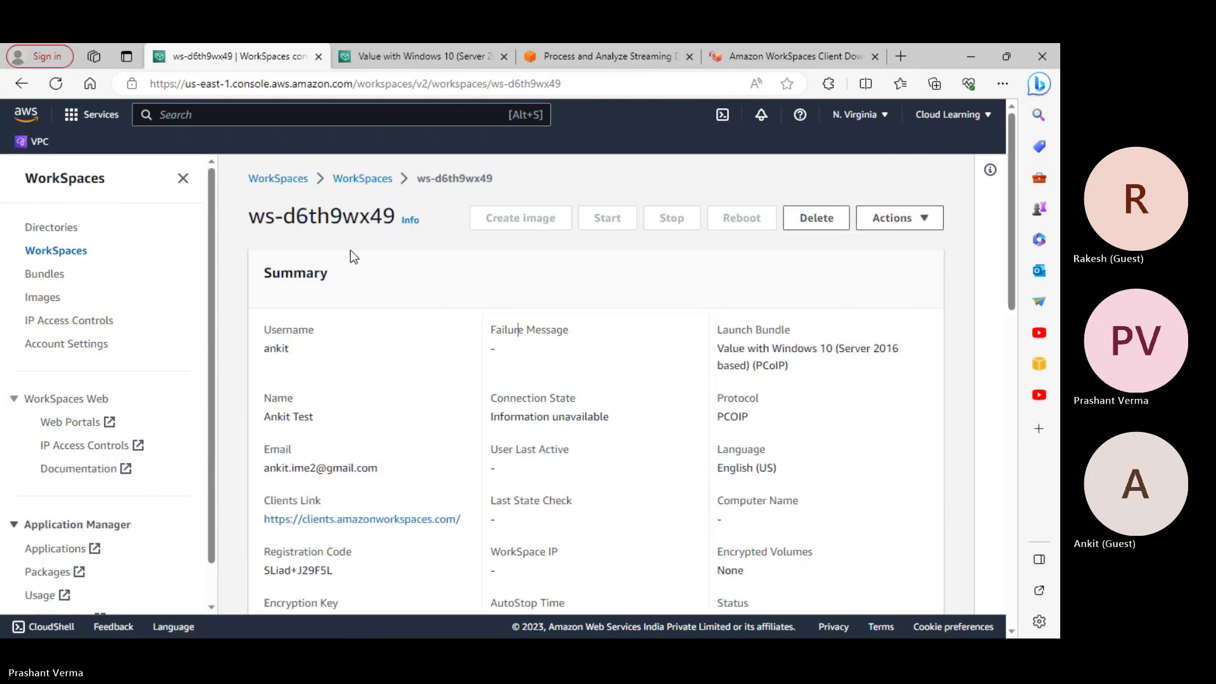
left_click(890, 217)
left_click(813, 267)
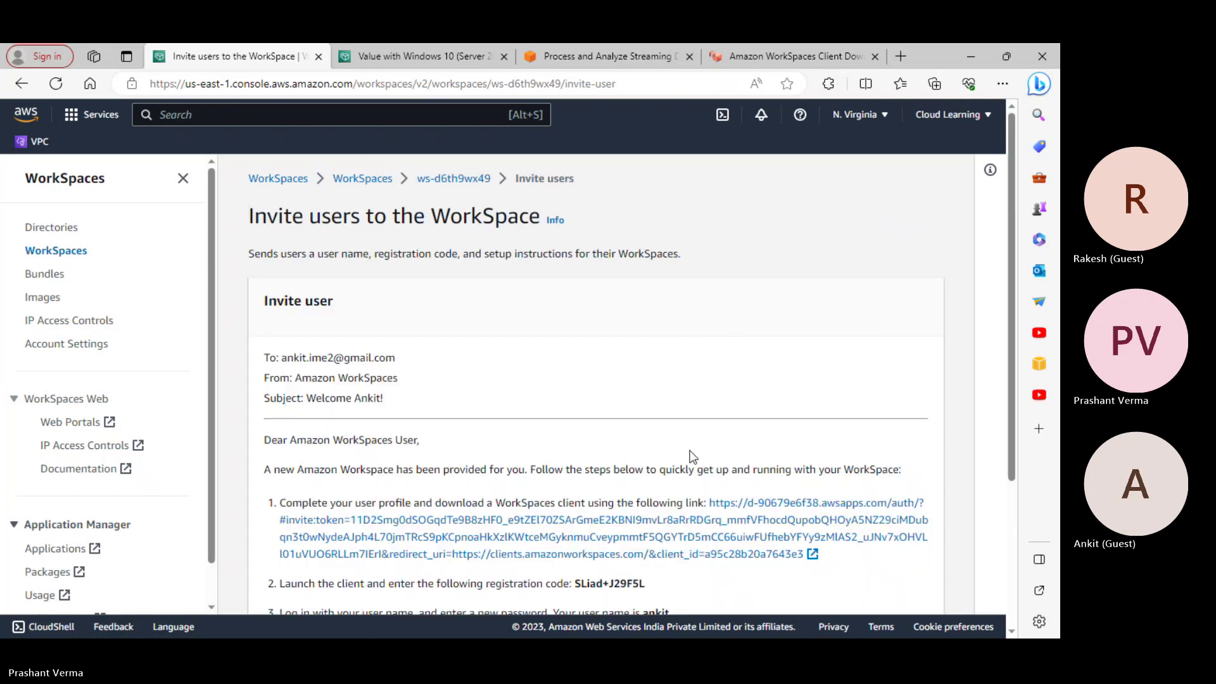
scroll(692, 456, "down", 3)
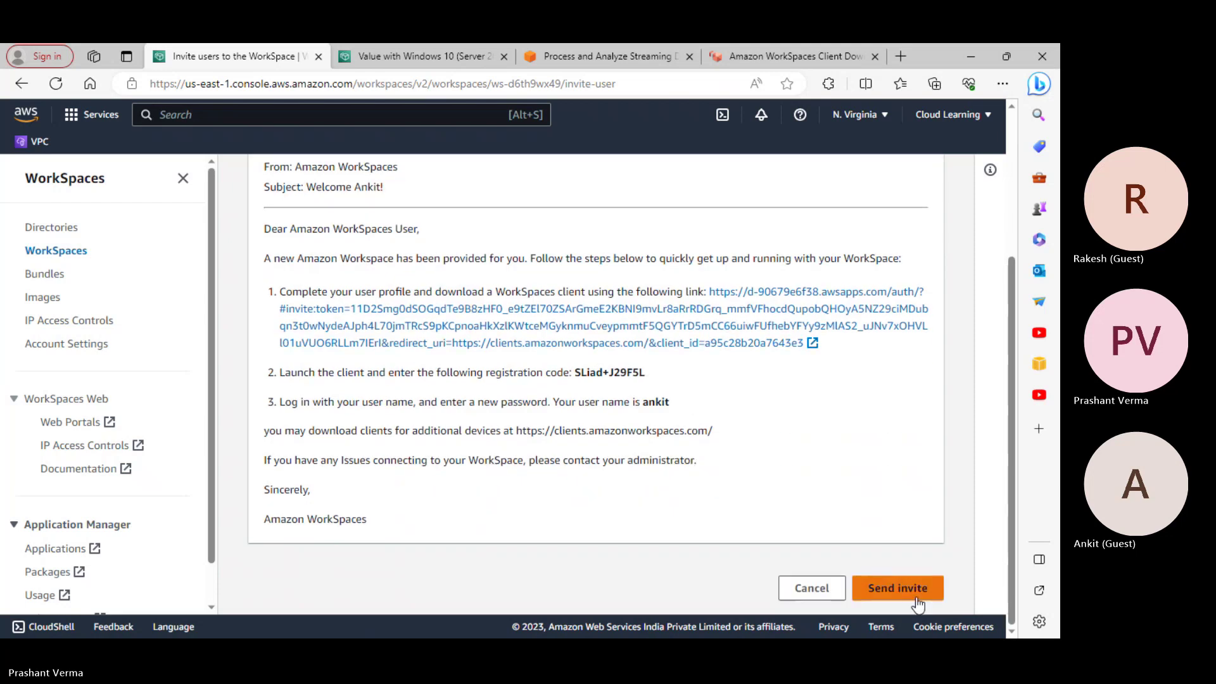
scroll(895, 568, "up", 2)
scroll(899, 574, "up", 1)
scroll(897, 570, "down", 3)
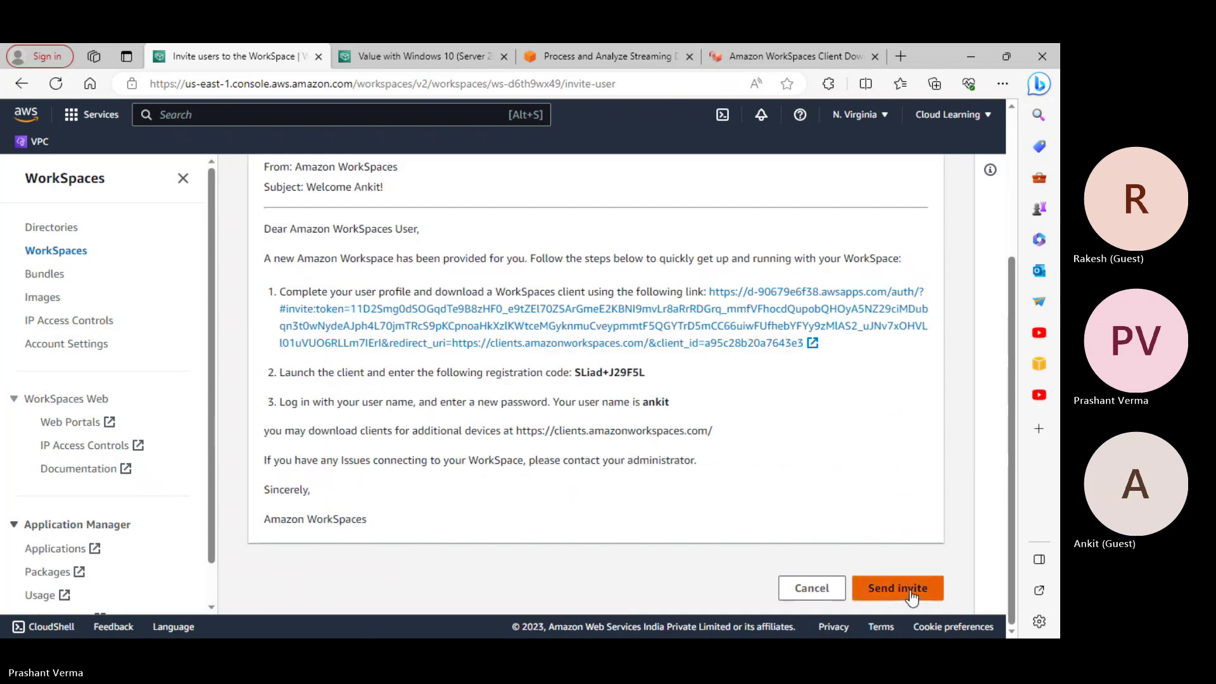
left_click(912, 592)
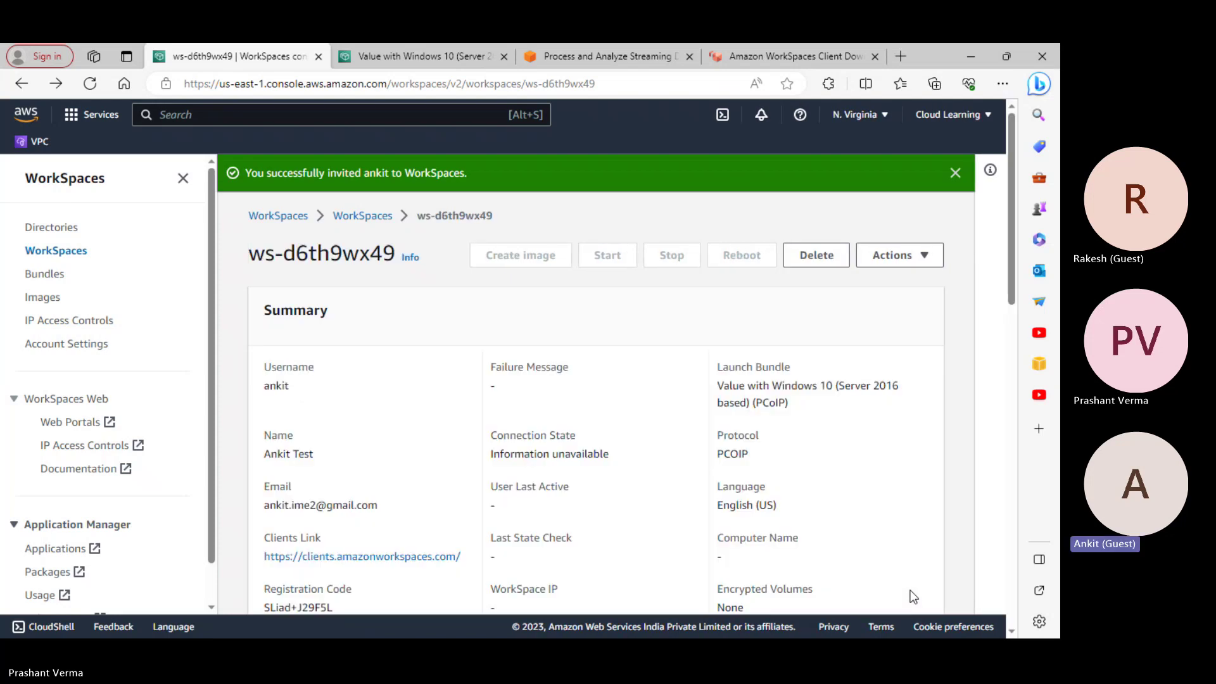
Scroll through the WorkSpace details below the invite success banner
scroll(752, 485, "down", 5)
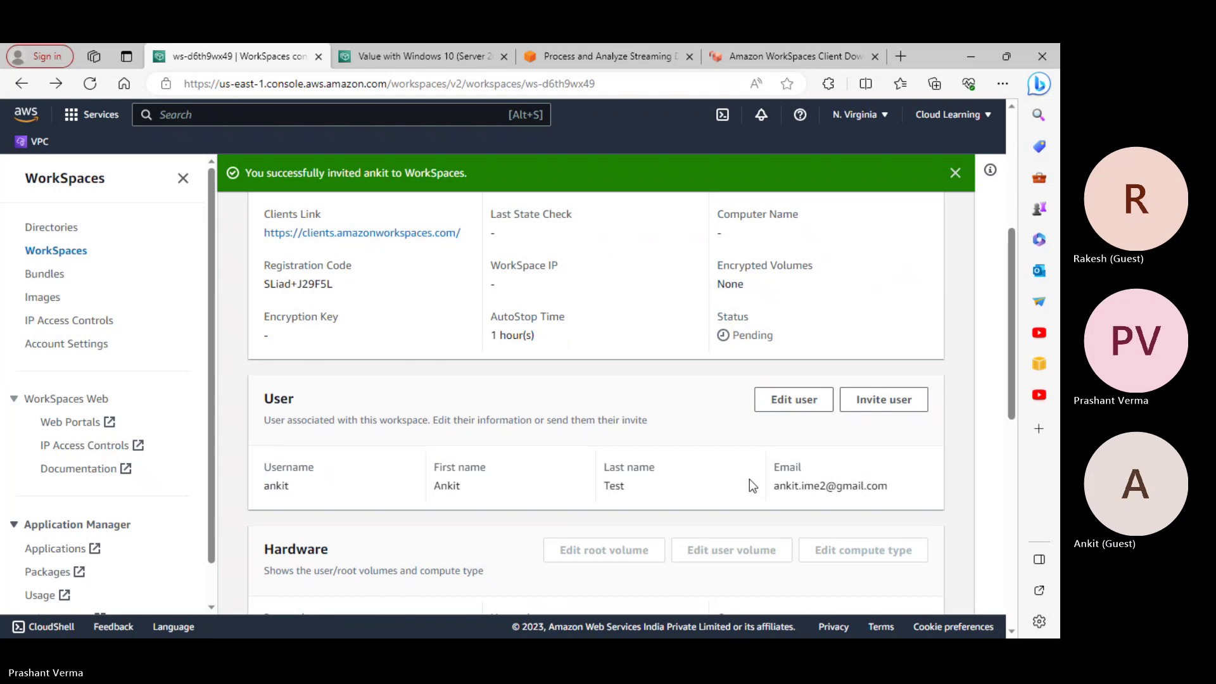
scroll(751, 485, "down", 5)
scroll(751, 483, "down", 4)
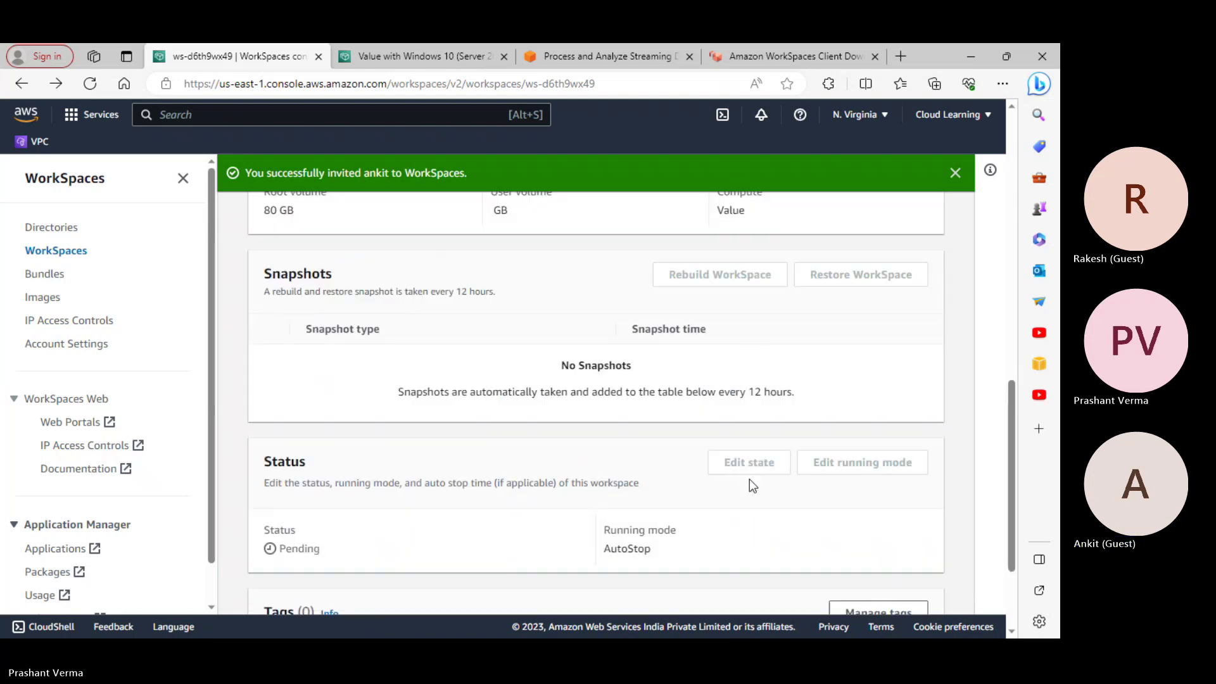
scroll(750, 478, "up", 12)
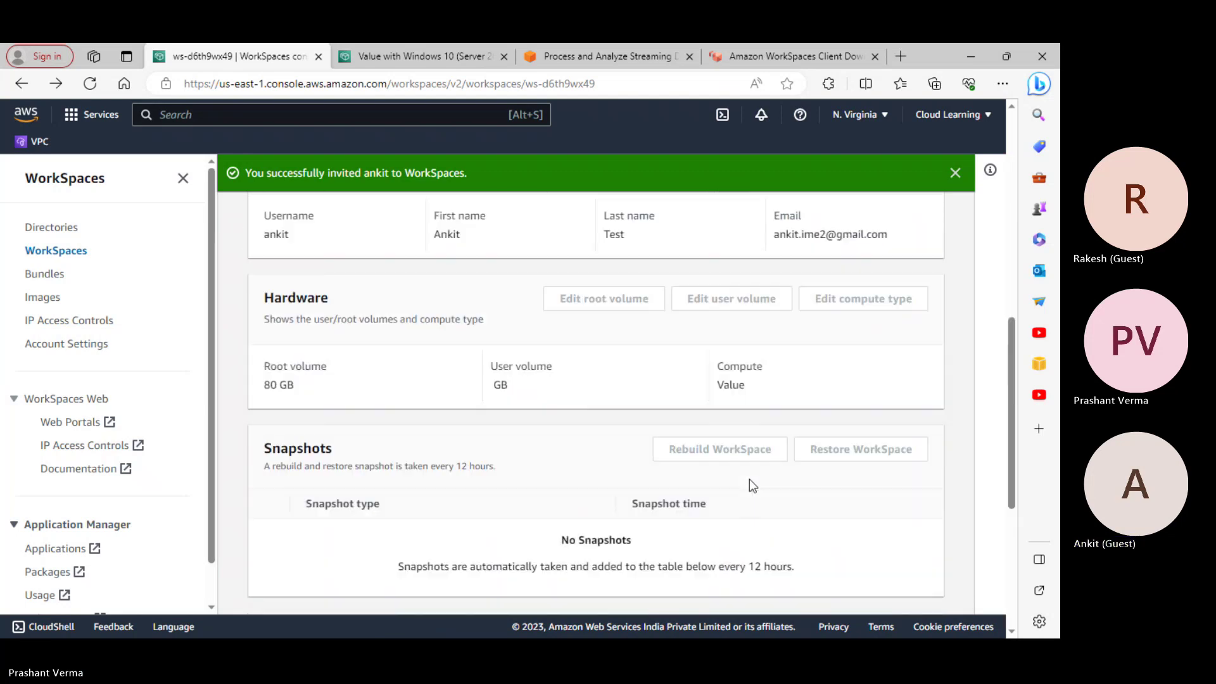
scroll(771, 566, "up", 2)
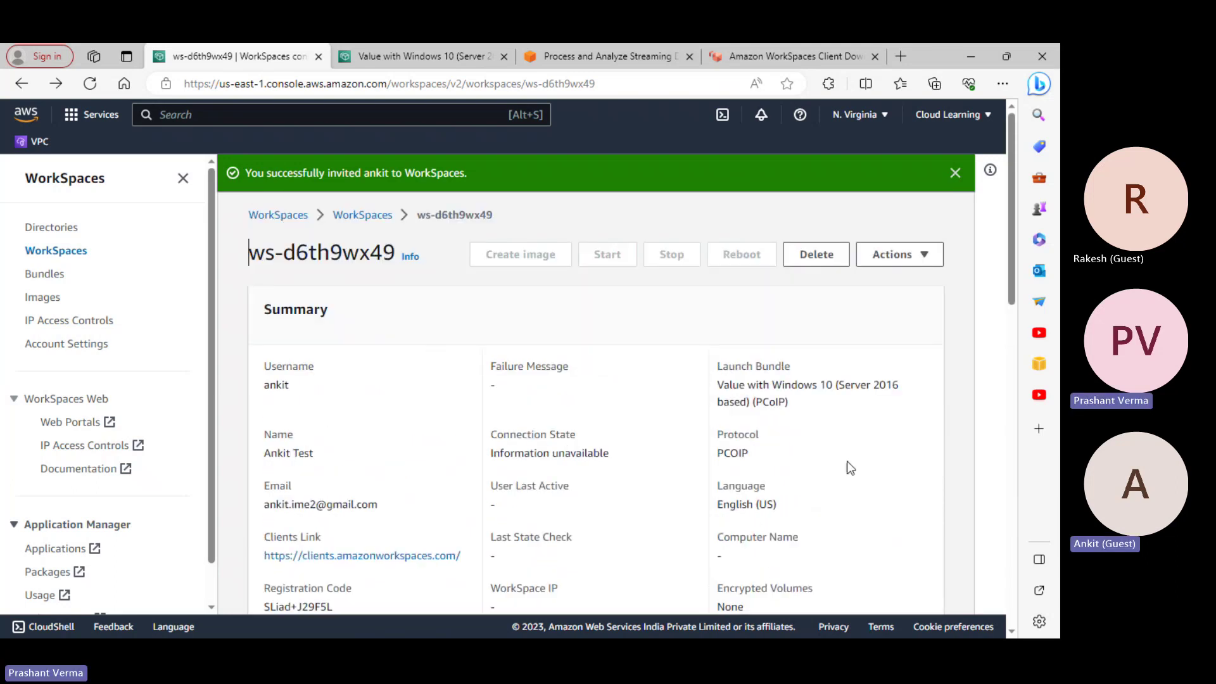
Open and dismiss the WorkSpace Actions menu, then minimize the Edge window
left_click(912, 255)
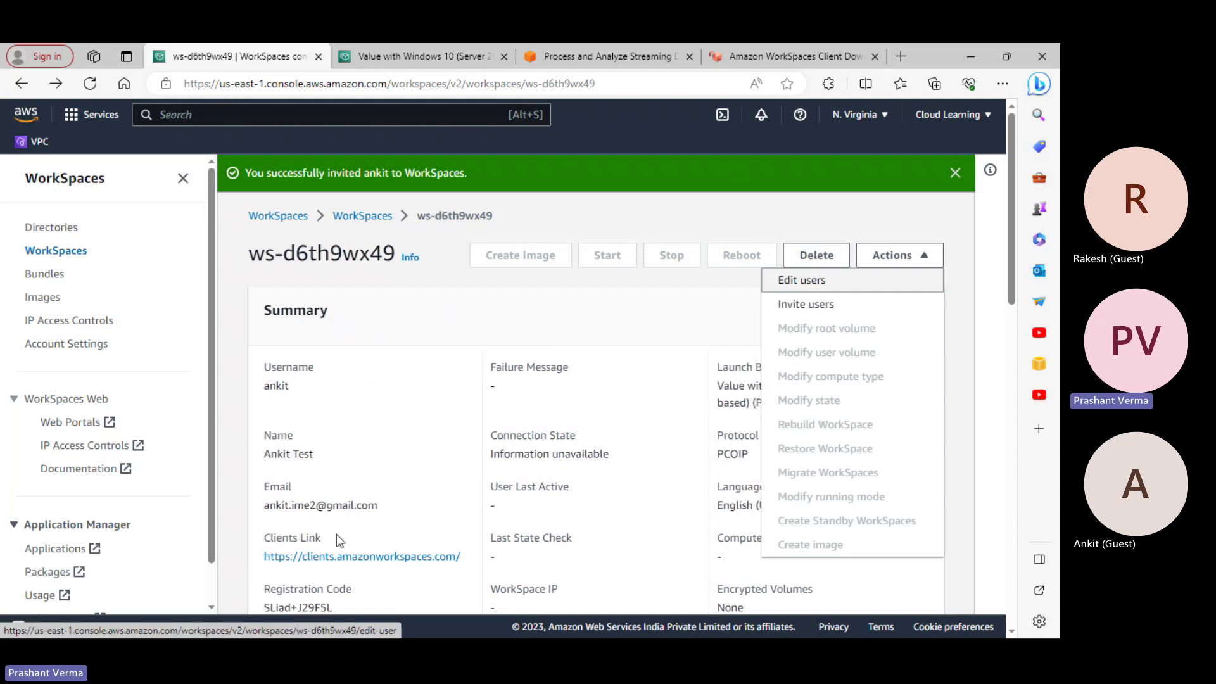
scroll(467, 529, "down", 4)
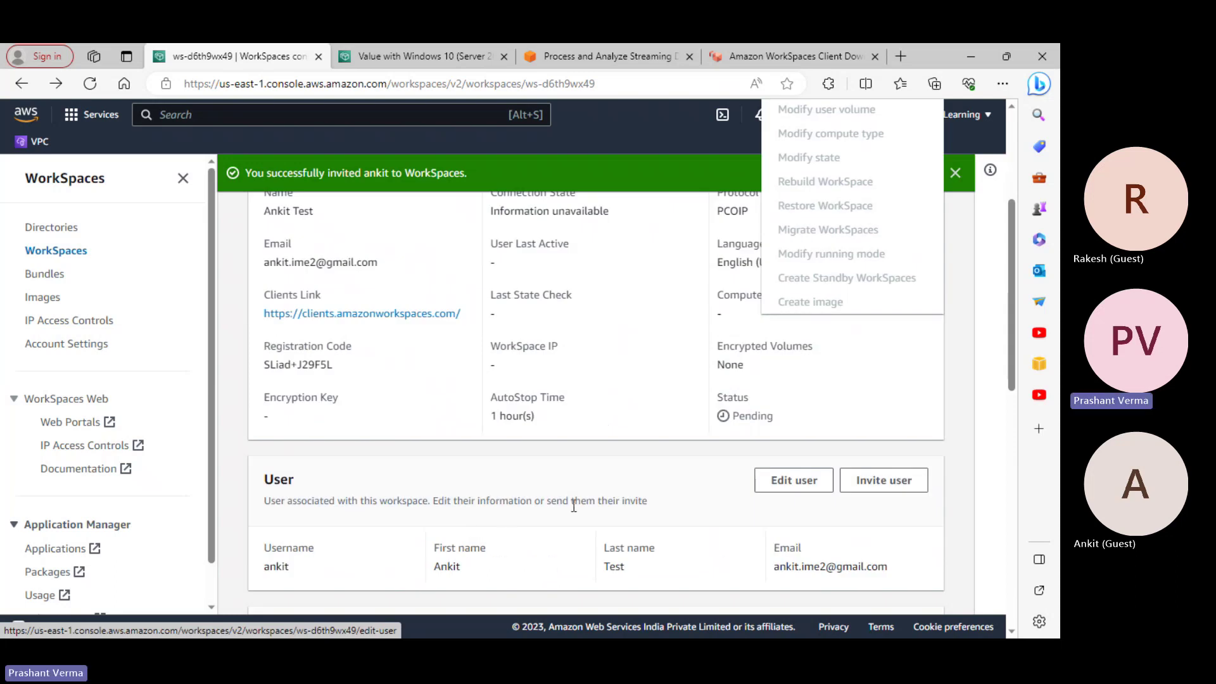
left_click(605, 455)
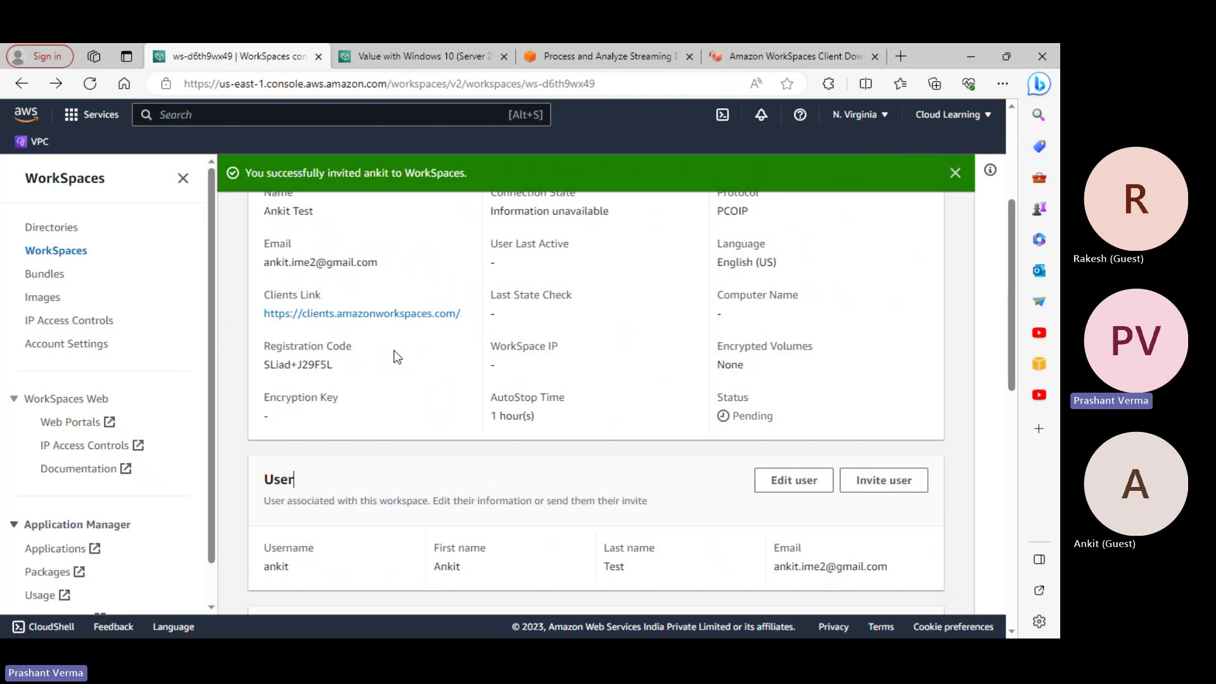
scroll(859, 589, "down", 7)
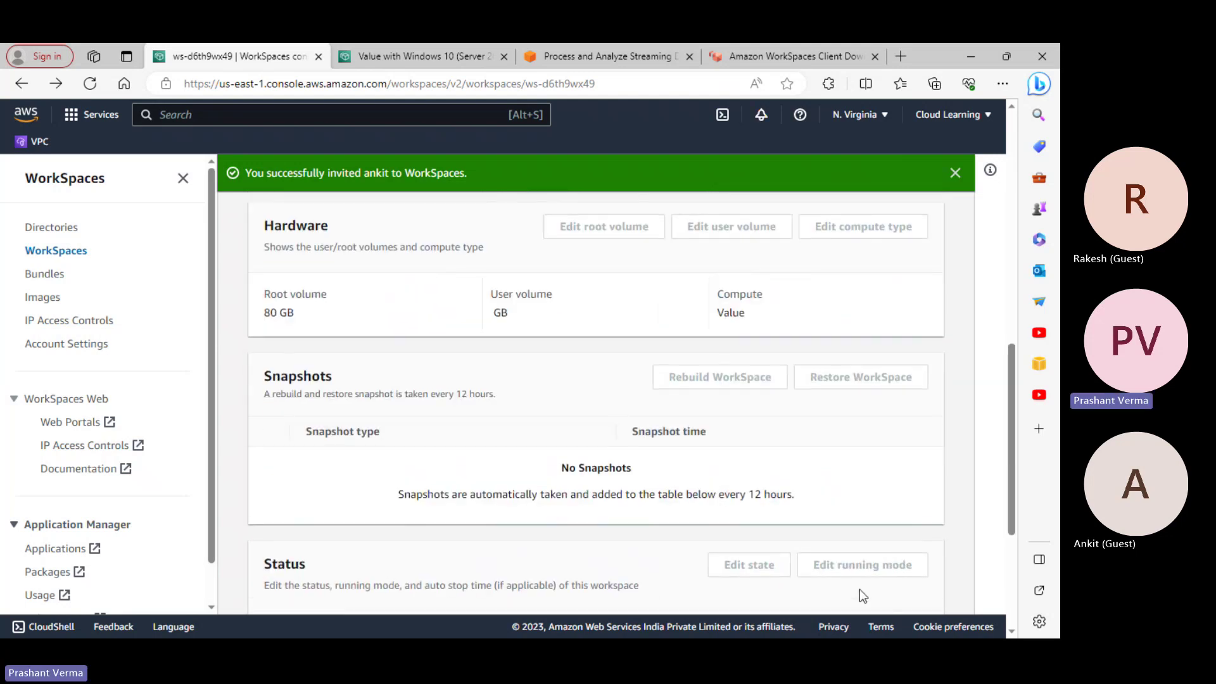
scroll(934, 523, "up", 9)
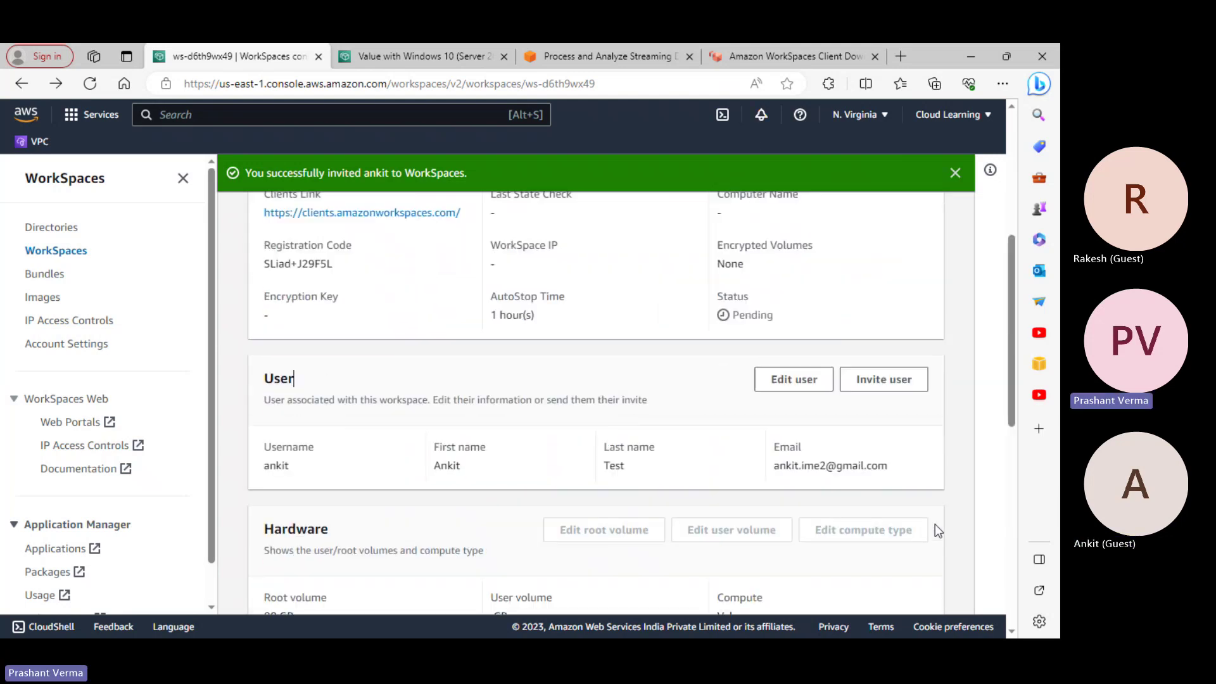
left_click(970, 54)
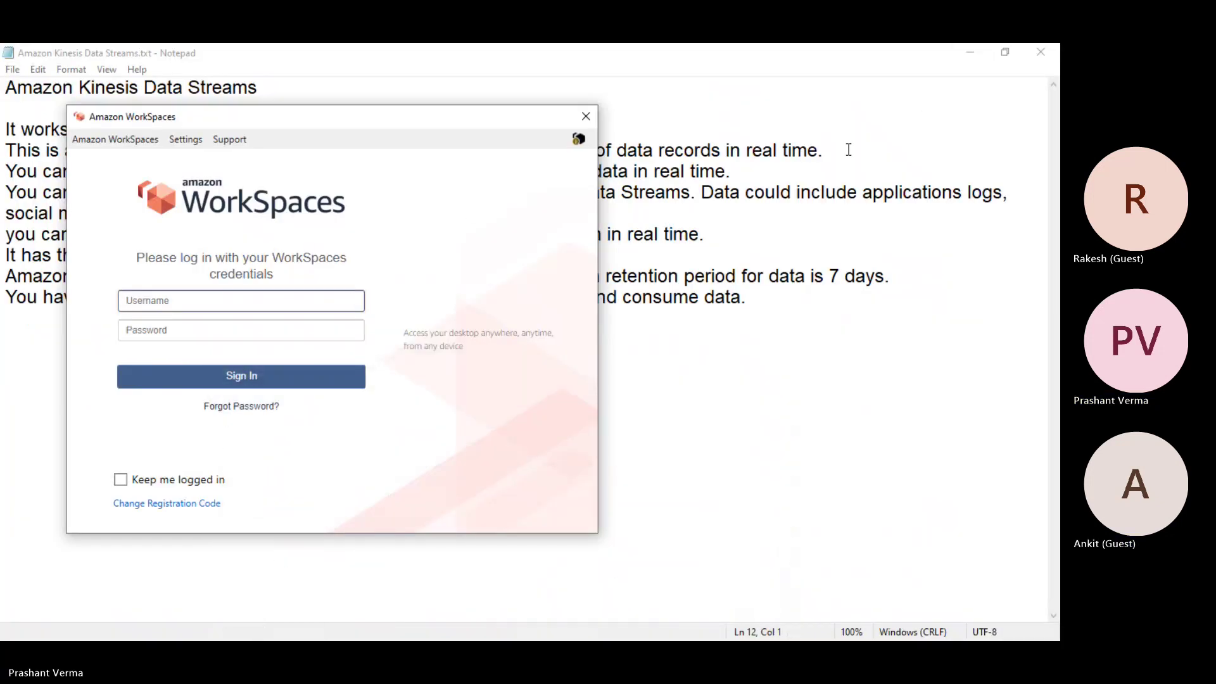
Minimize the Kinesis Data Streams notes and File Explorer, then show the invitation email in Chrome
left_click(971, 52)
left_click(973, 52)
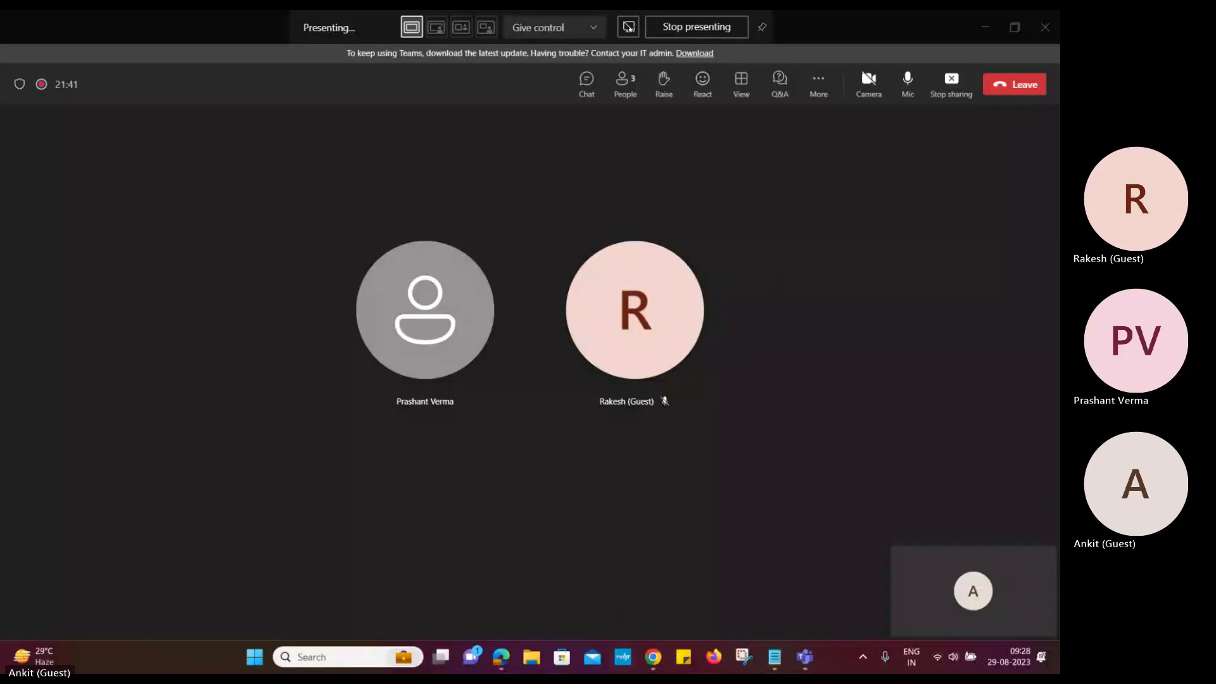
left_click(657, 658)
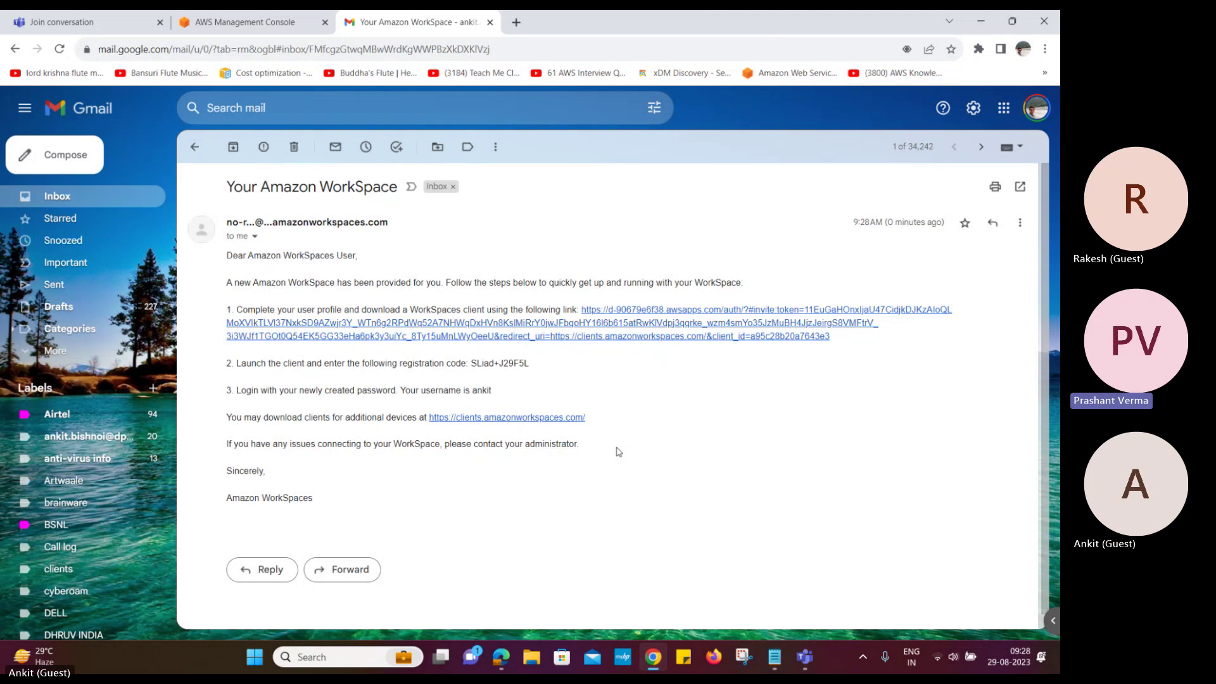
Set and confirm a new WorkSpaces password via the invite link, declining Chrome's password save
left_click(654, 328)
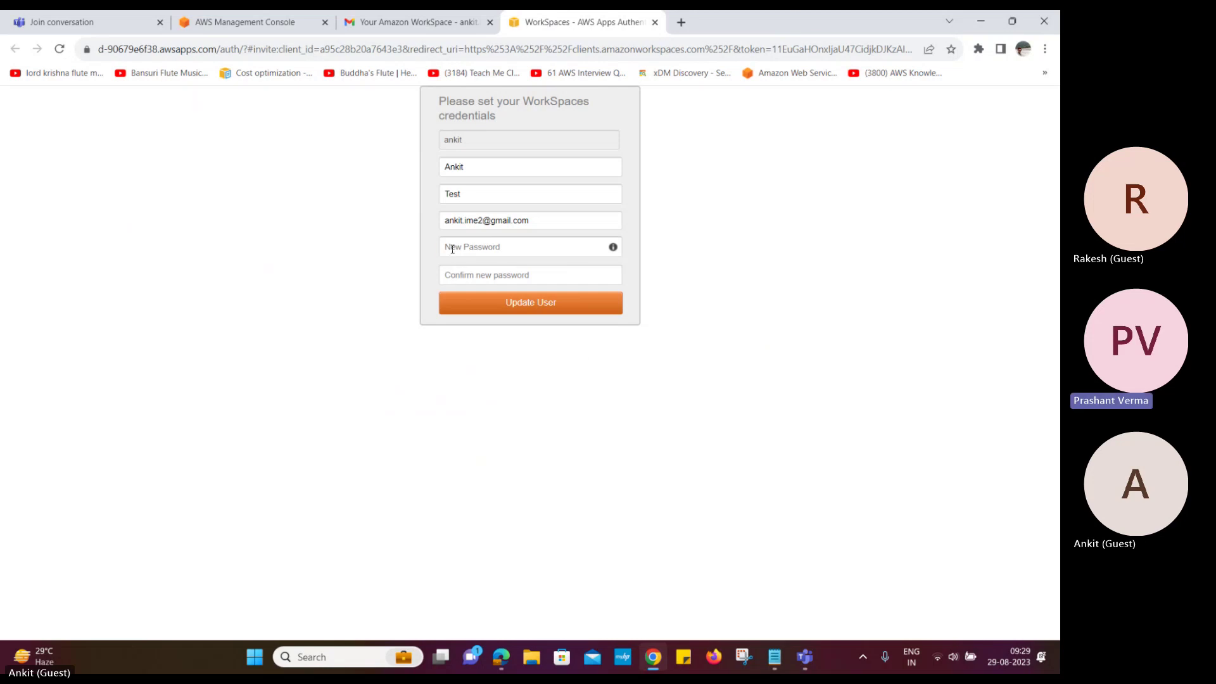
left_click(452, 247)
type("••••••")
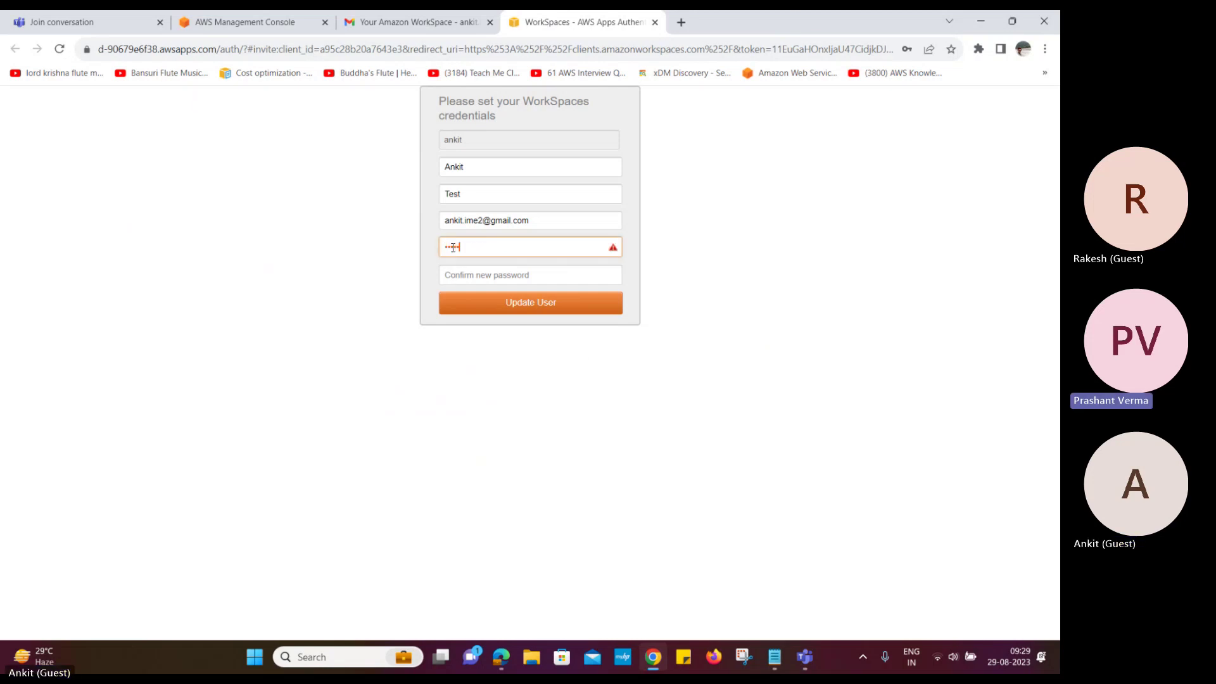
type("•••••")
key("Tab")
type("•••••••")
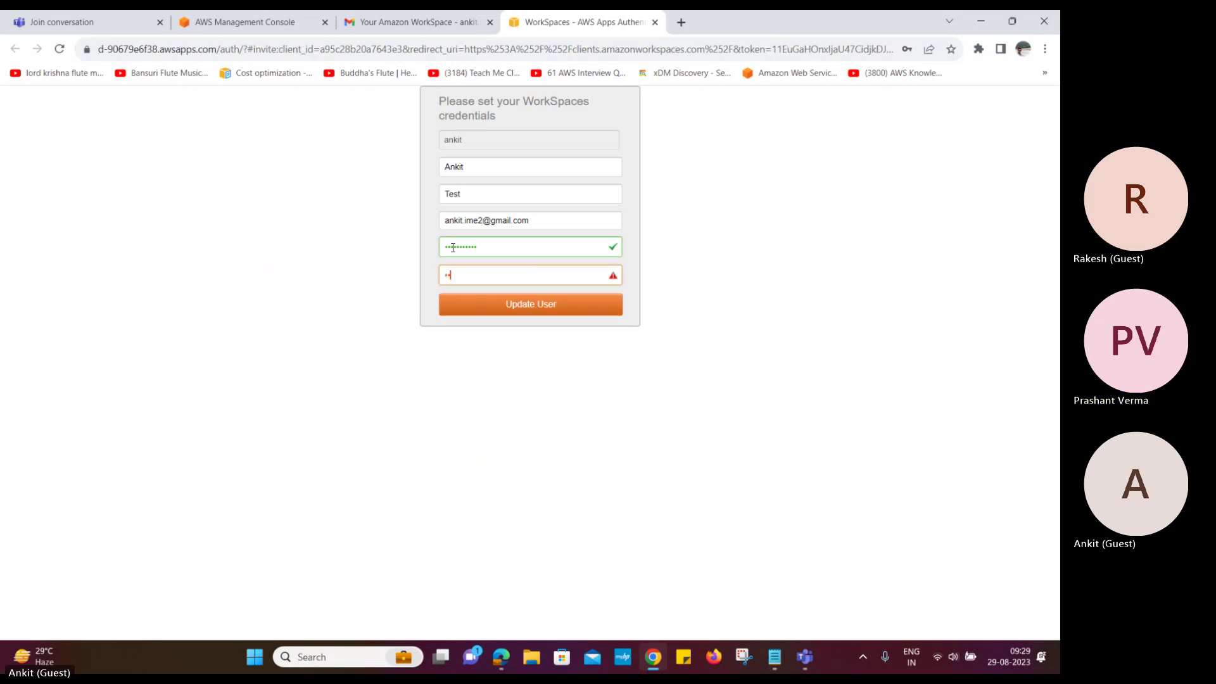
type("••••")
left_click(491, 306)
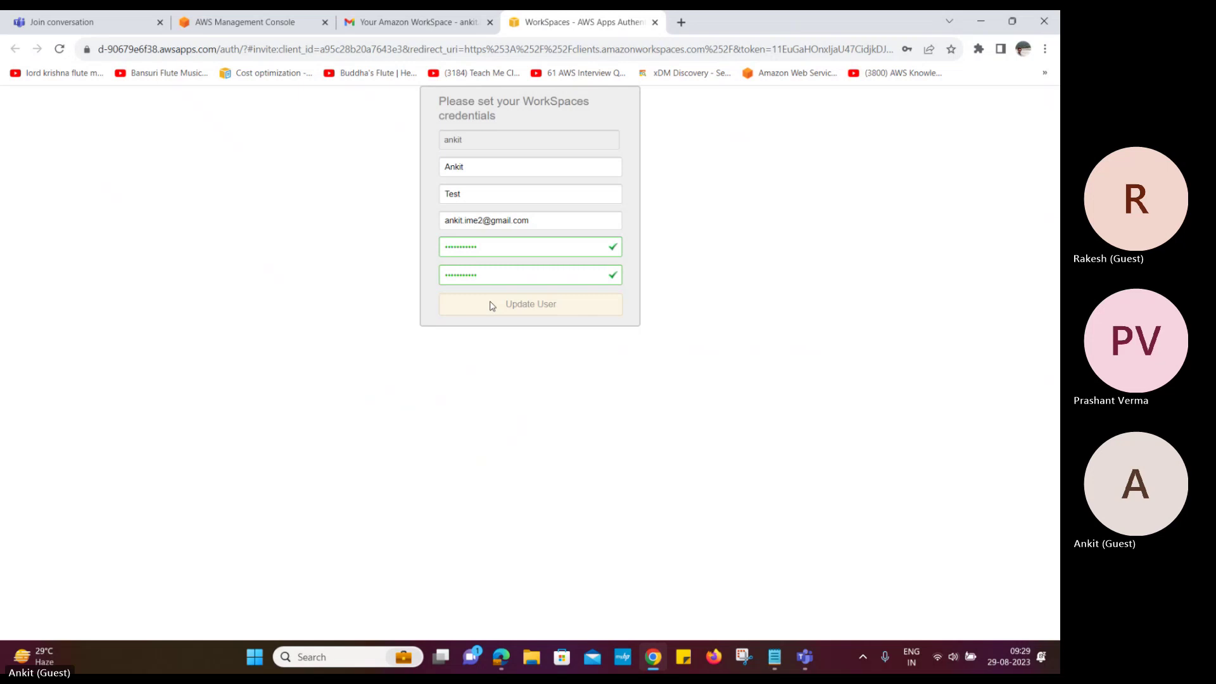
left_click(929, 257)
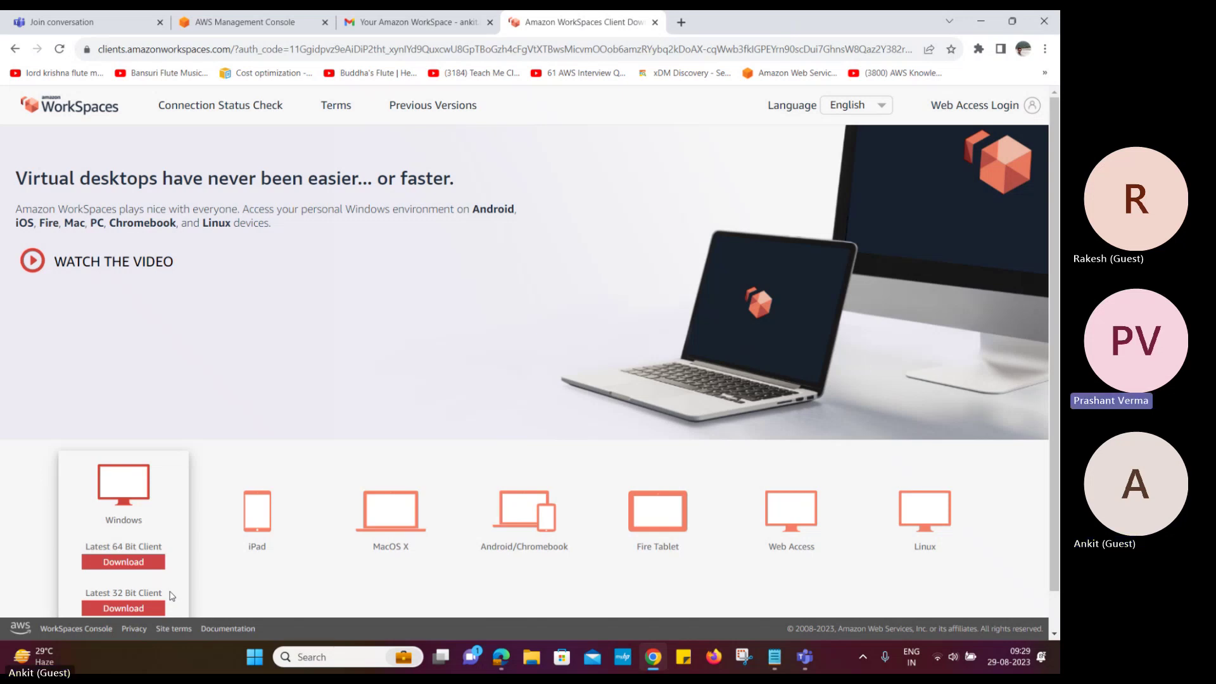
Download the 64-bit Windows client and track Amazon+WorkSpaces.msi in Chrome's downloads list
left_click(125, 563)
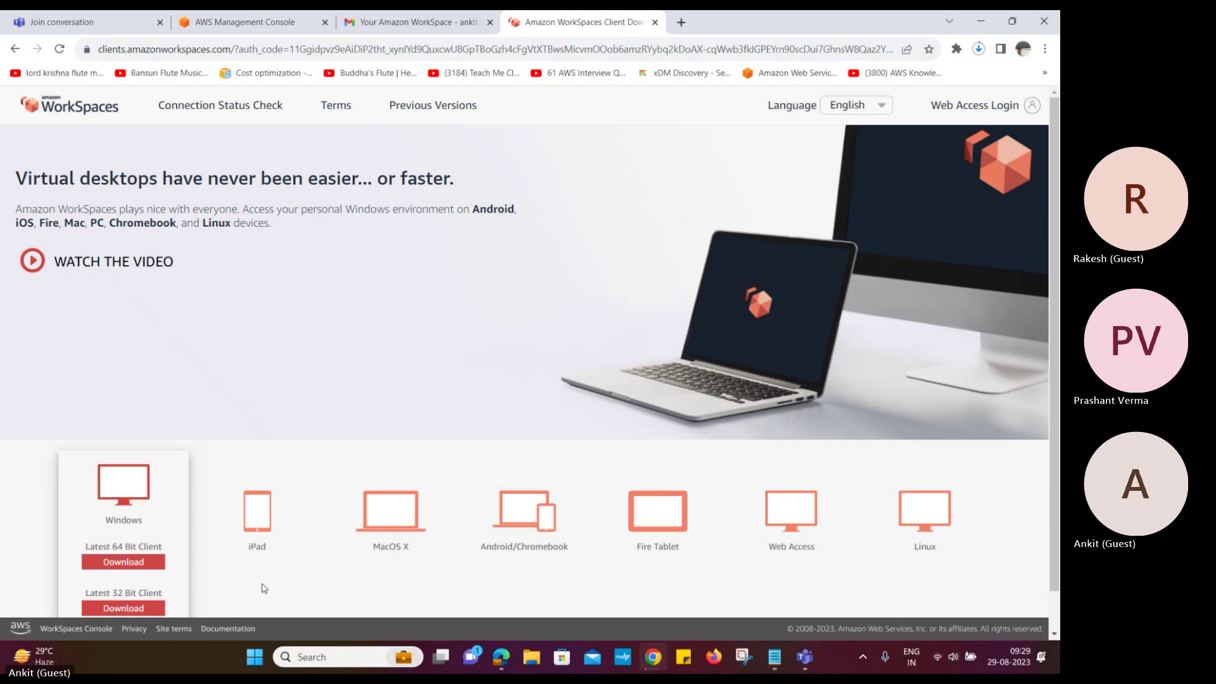
key("ctrl+j")
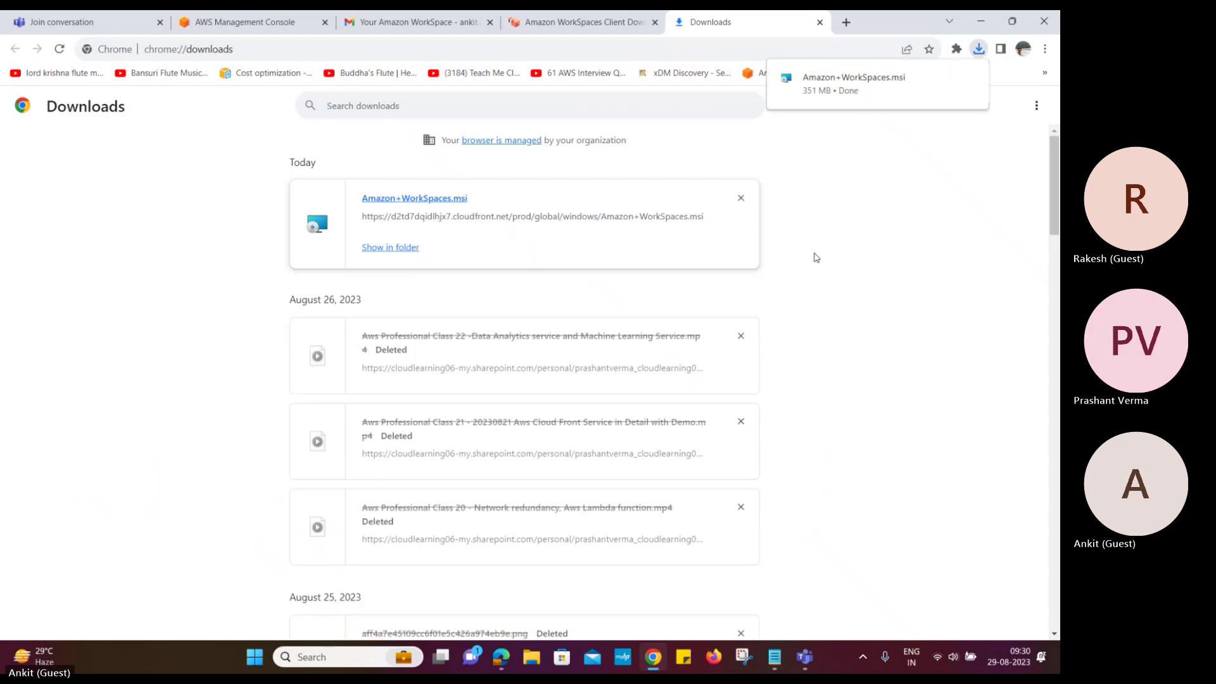
Run Amazon+WorkSpaces.msi and install the client for all users in the default folder
left_click(412, 197)
left_click(525, 352)
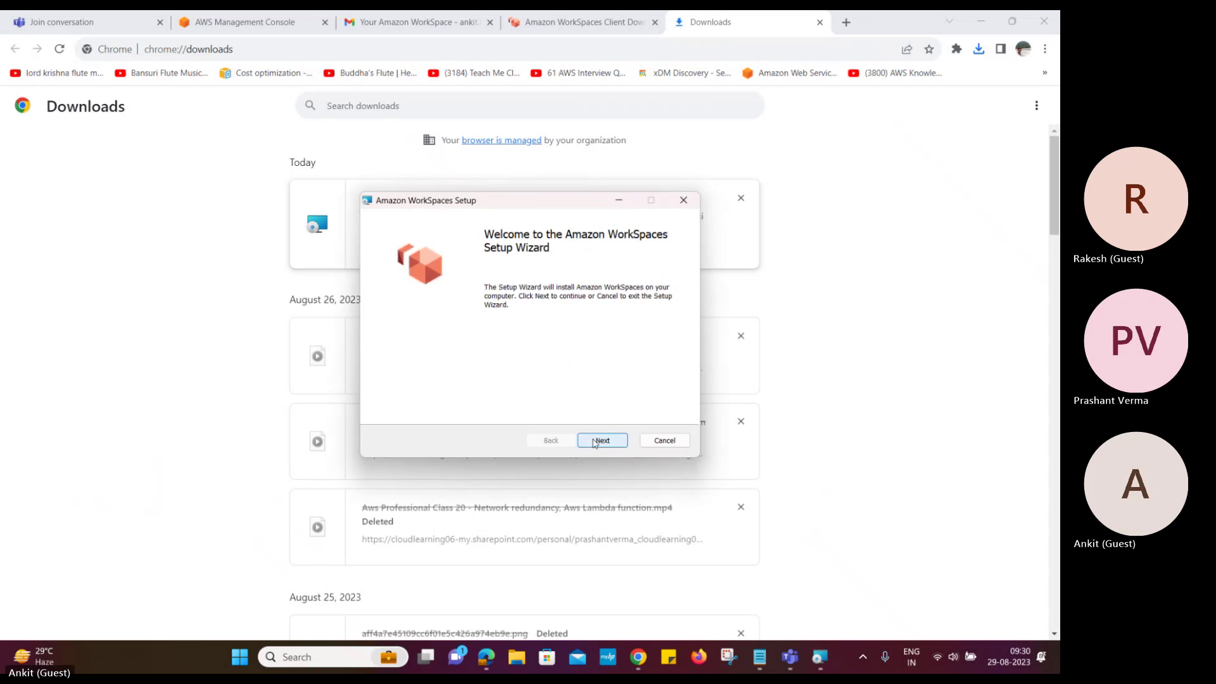
left_click(594, 442)
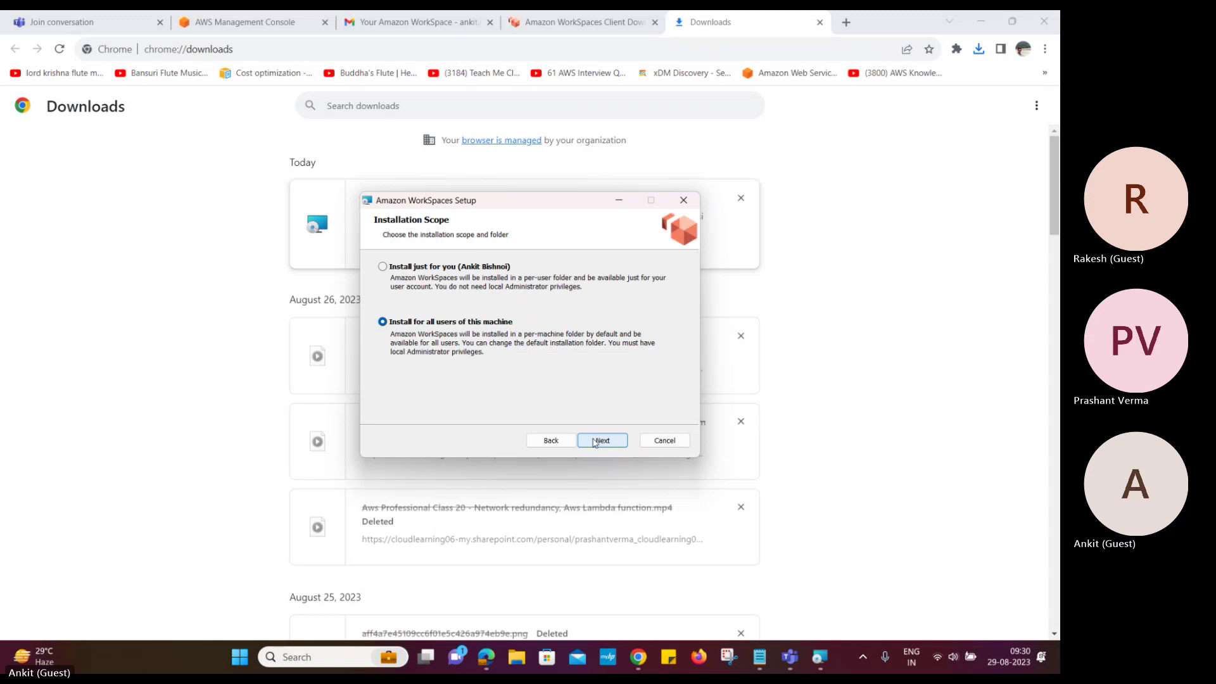
left_click(594, 442)
left_click(594, 442)
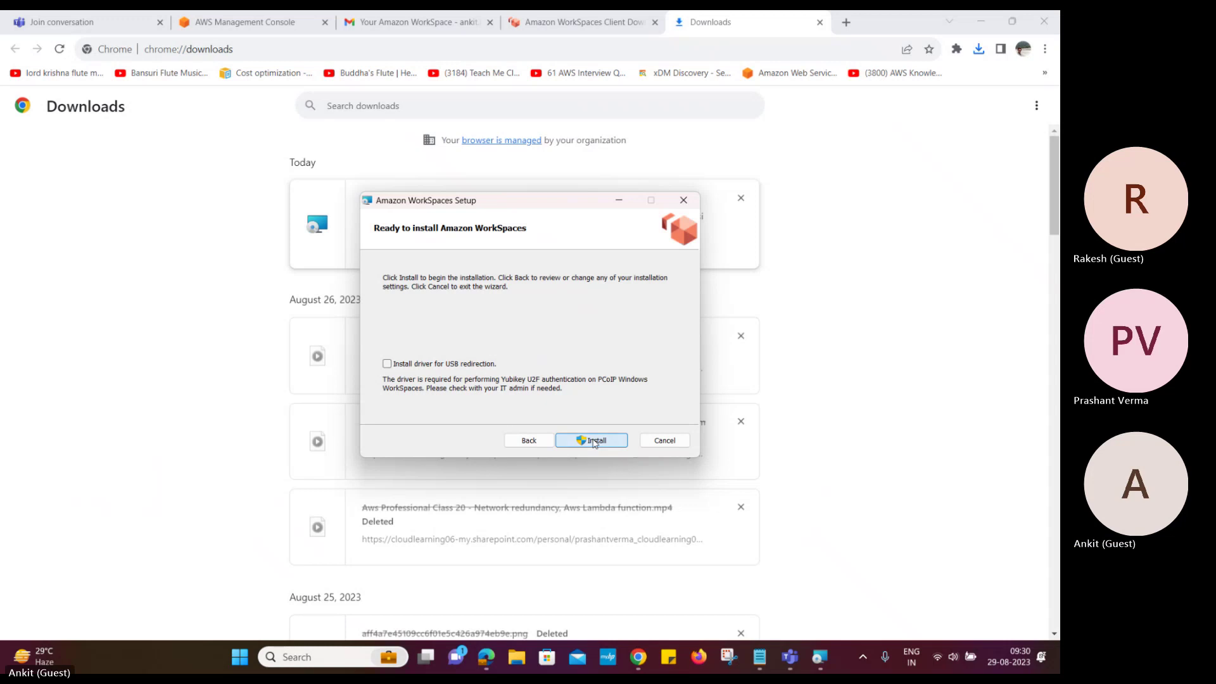
left_click(594, 442)
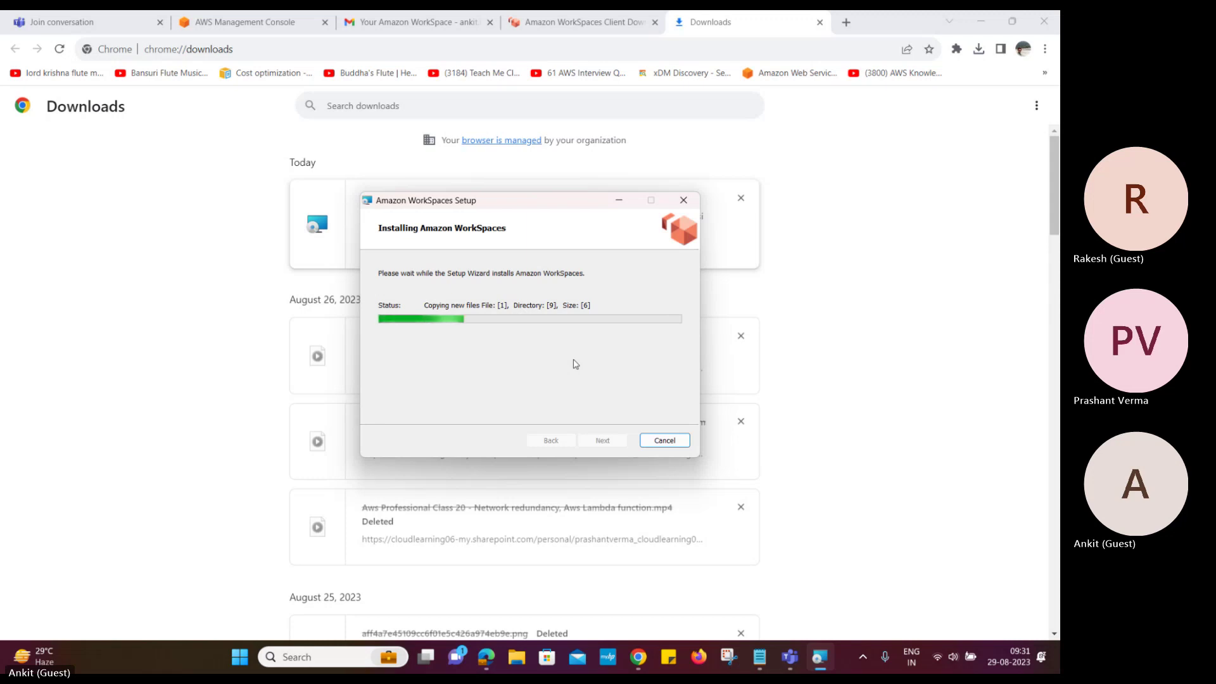
left_click(789, 656)
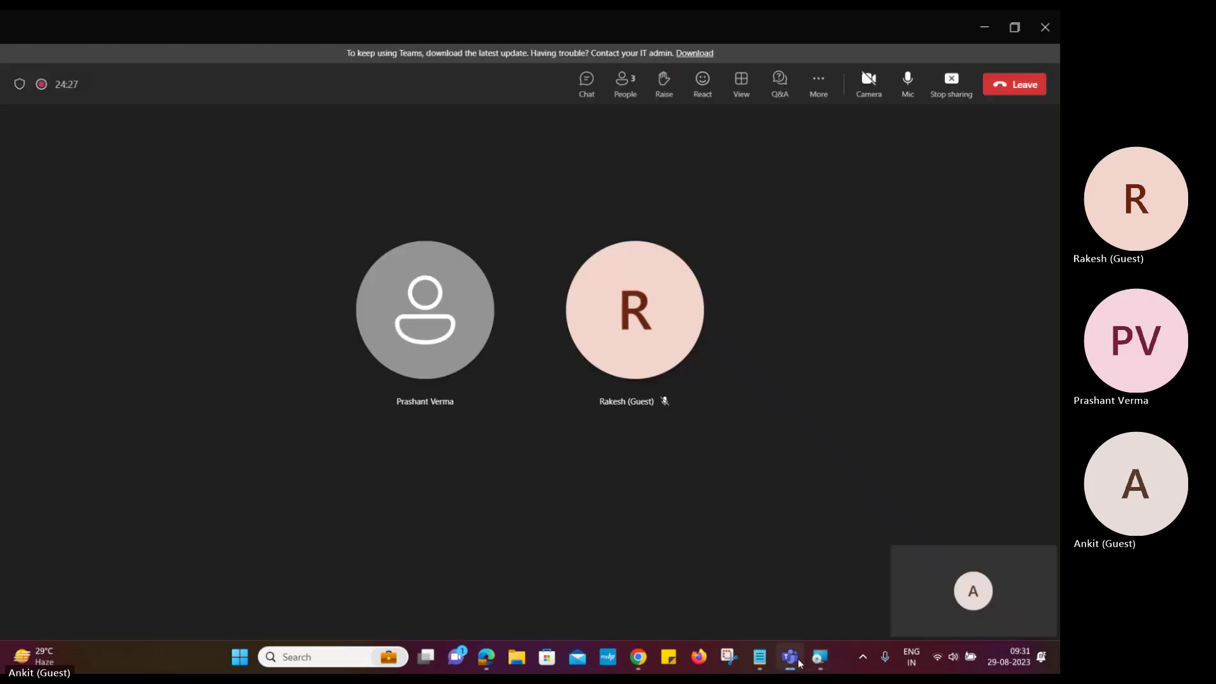
left_click(984, 28)
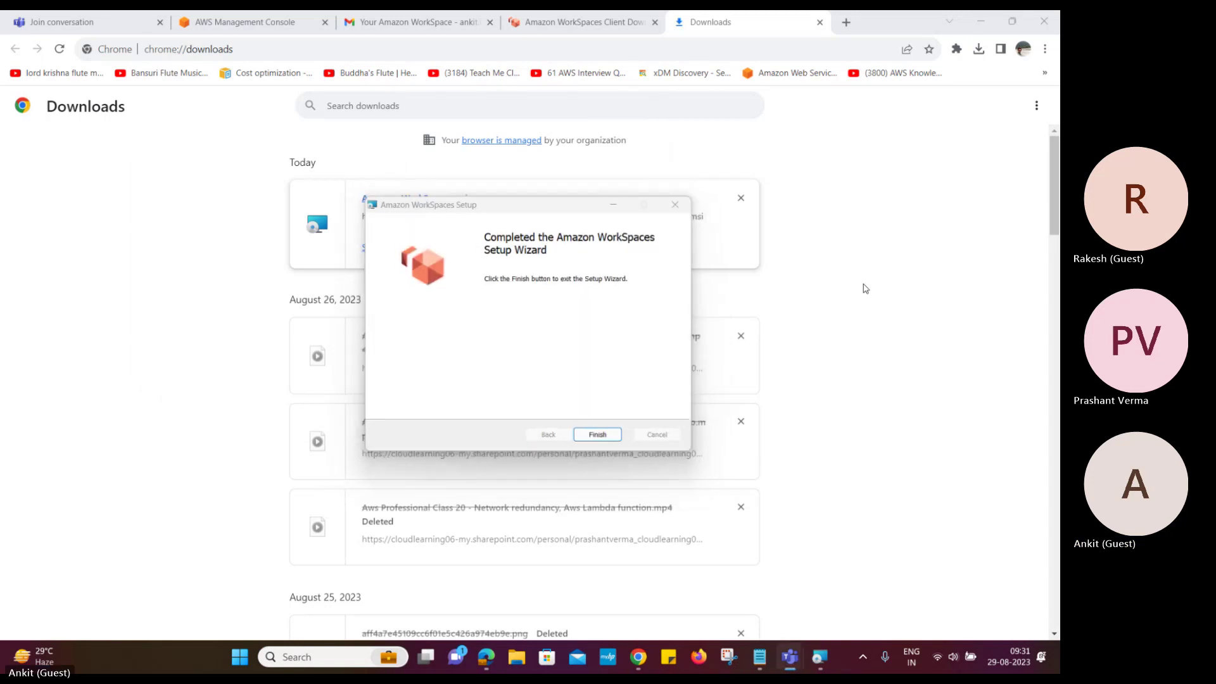
Finish setup, minimize the browser windows, and launch the WorkSpaces client to its registration code box
left_click(605, 441)
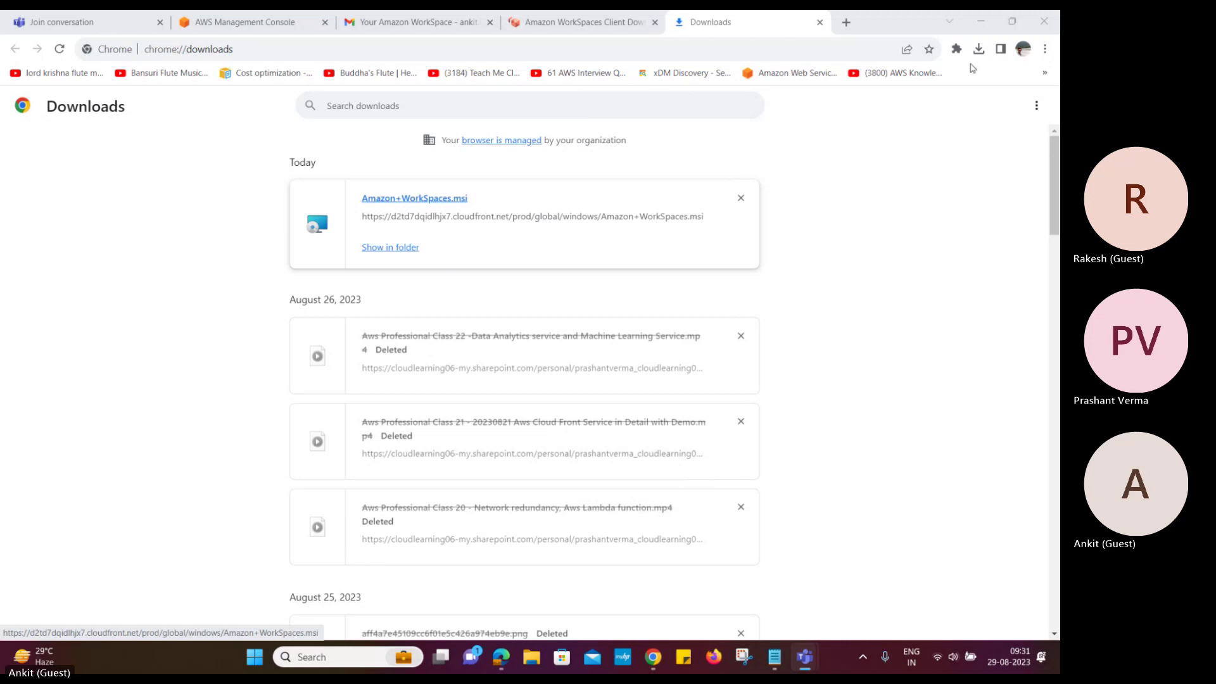
left_click(980, 23)
left_click(980, 24)
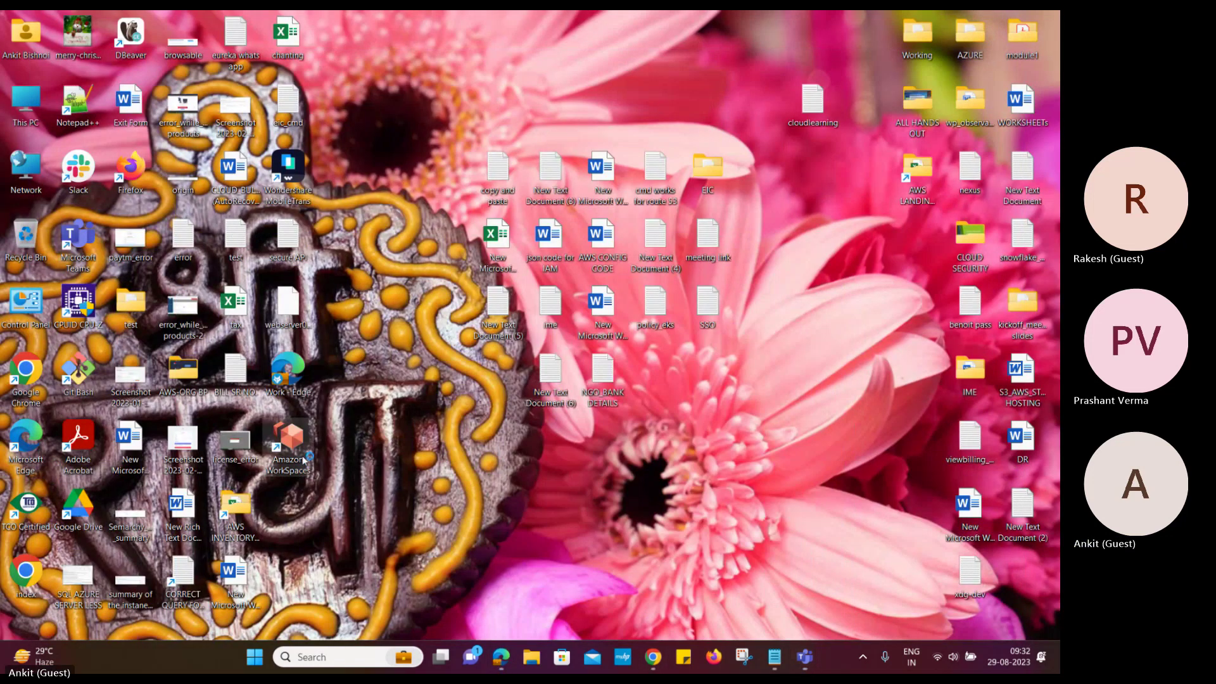
double_click(297, 468)
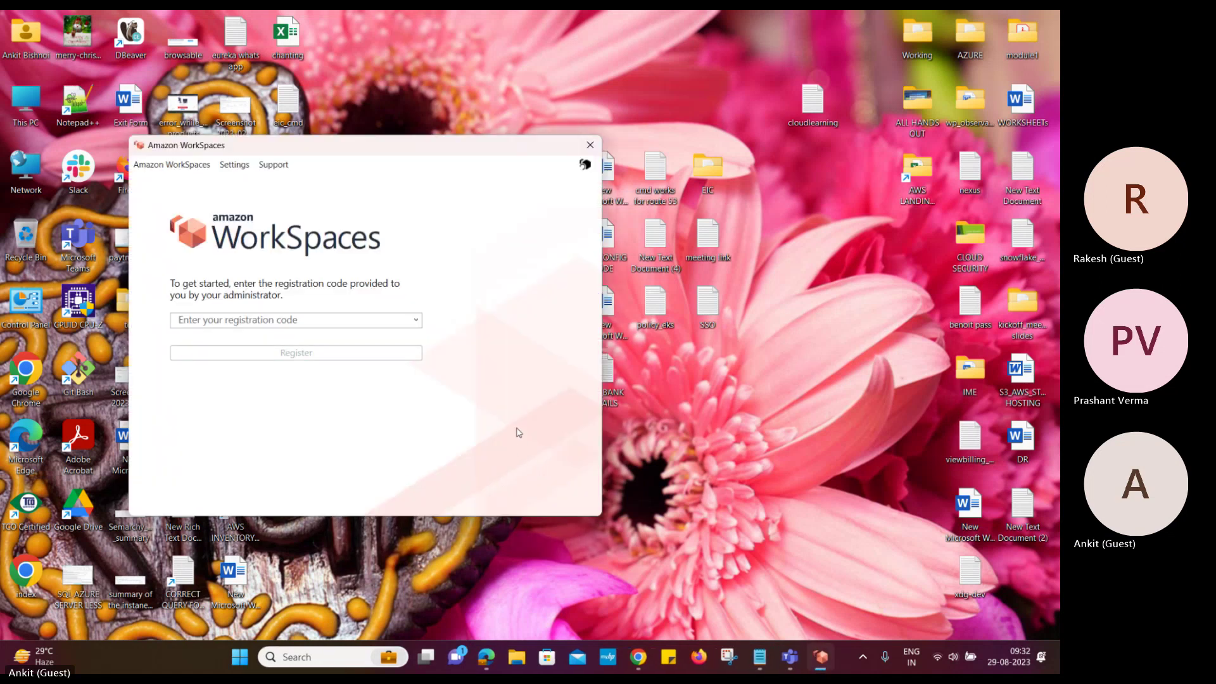
left_click(416, 320)
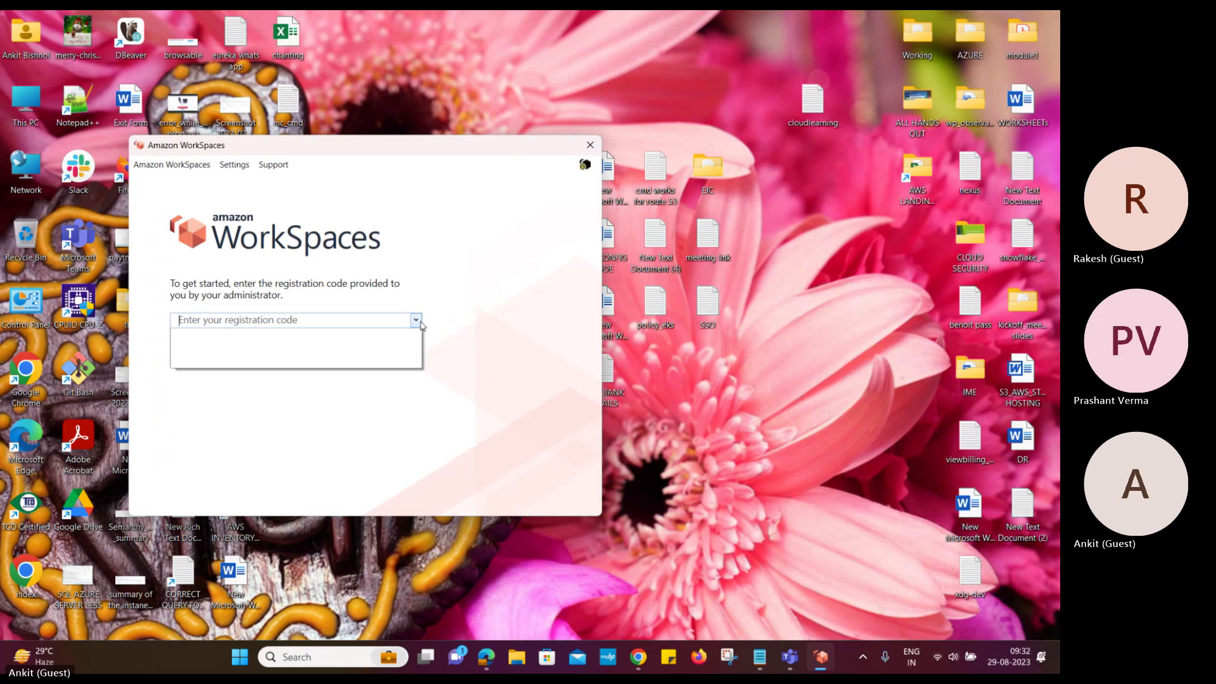
left_click(416, 319)
Copy the registration code from the Your Amazon WorkSpace Gmail email into the WorkSpaces client
left_click(638, 657)
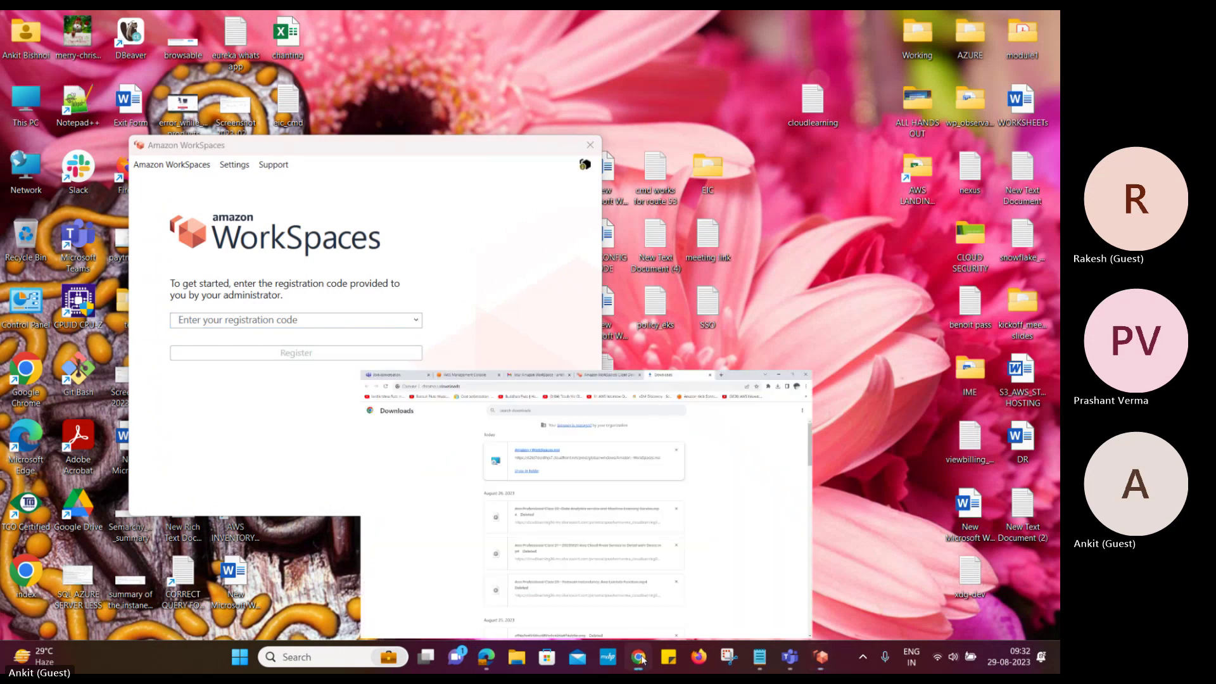
left_click(406, 22)
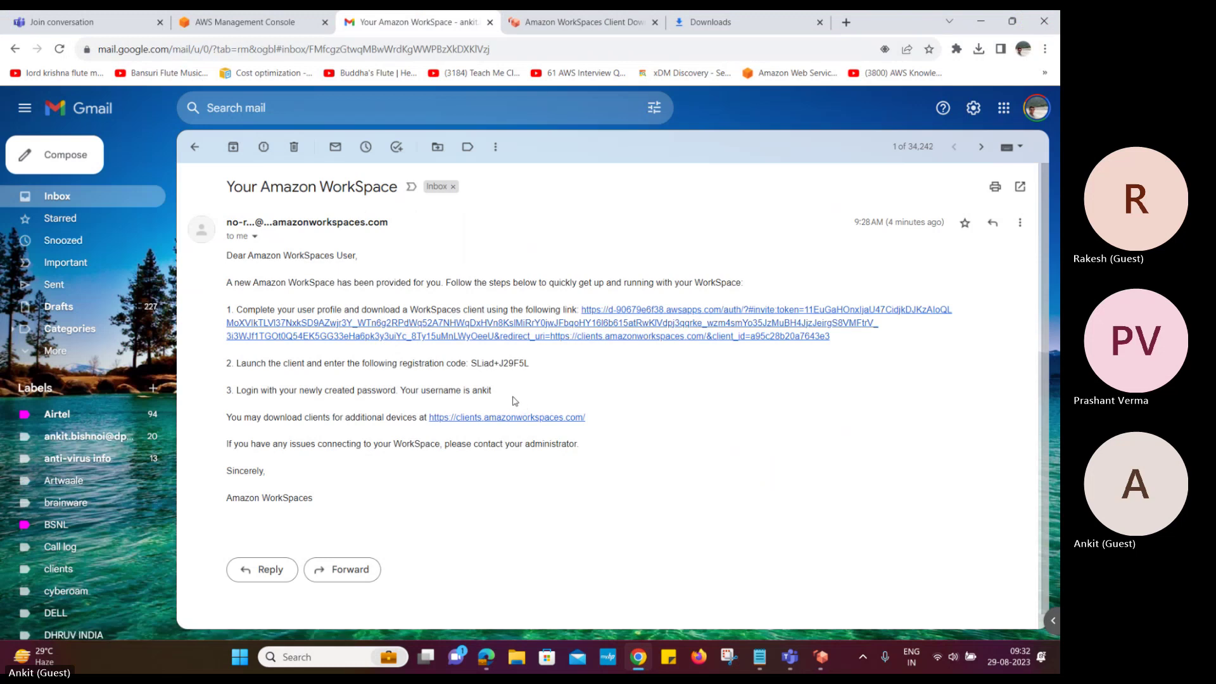
left_click_drag(530, 365, 471, 363)
key("ctrl+c")
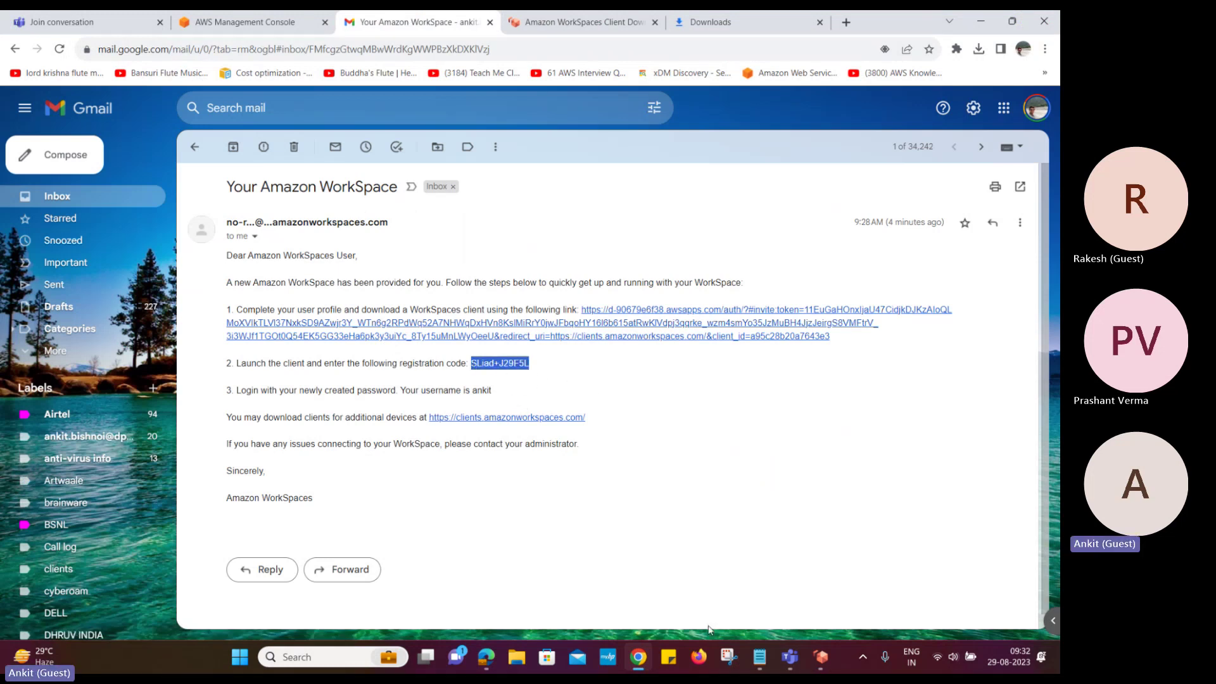
left_click(820, 657)
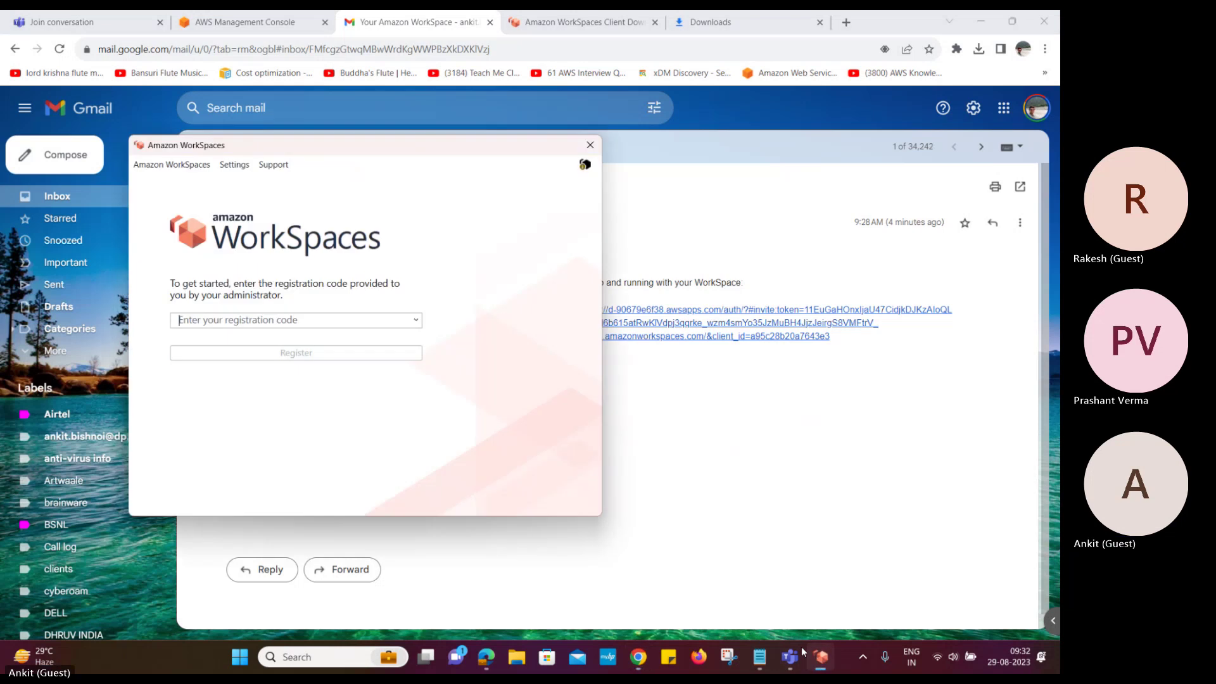
key("ctrl+v")
Register the WorkSpaces client, then sign in with the WorkSpaces username and password
left_click(271, 358)
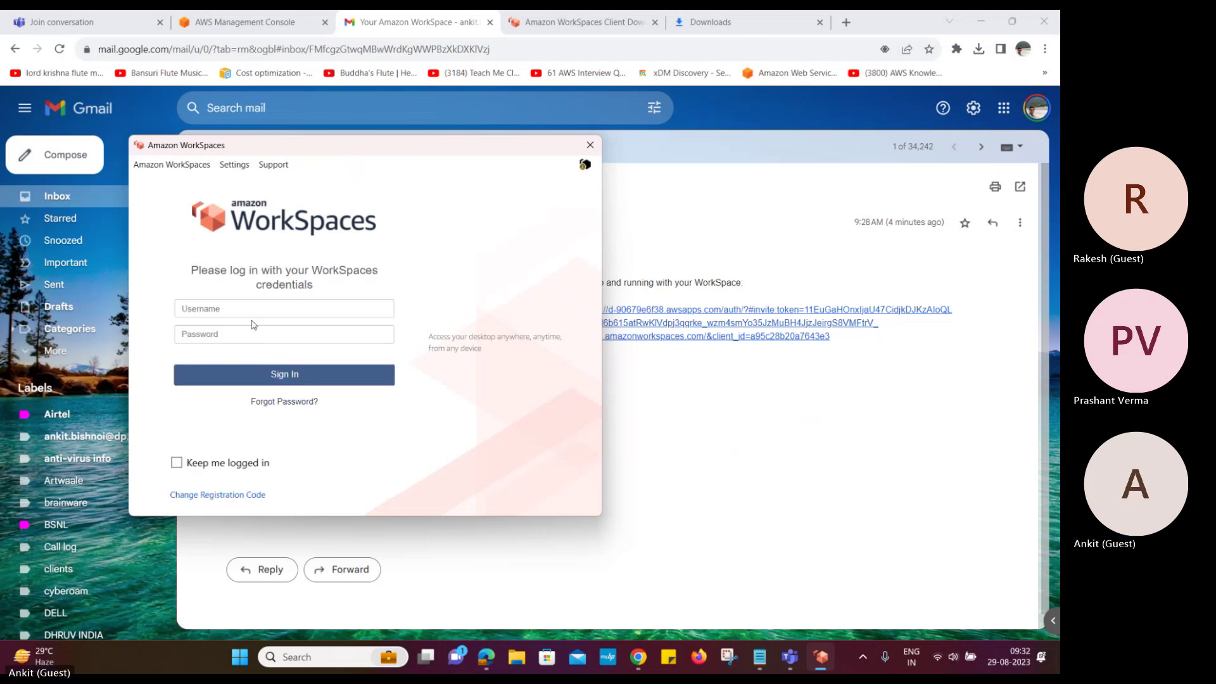
left_click(241, 309)
type("anki")
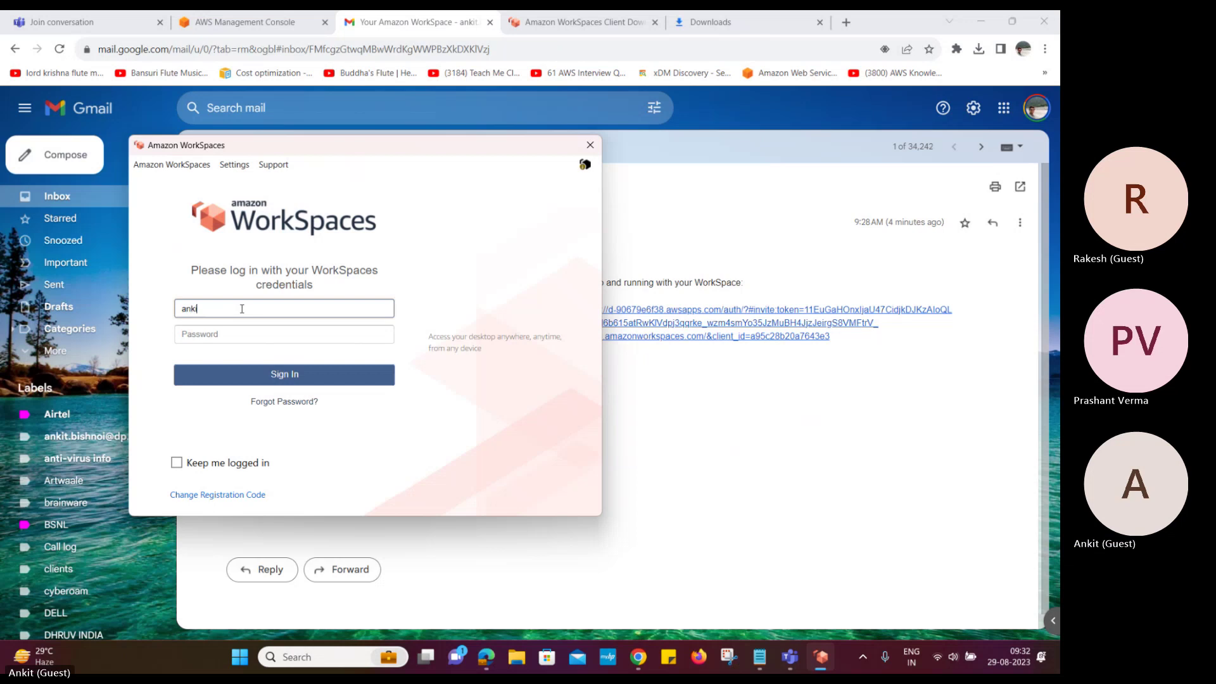
type("t")
key("Tab")
type("*****")
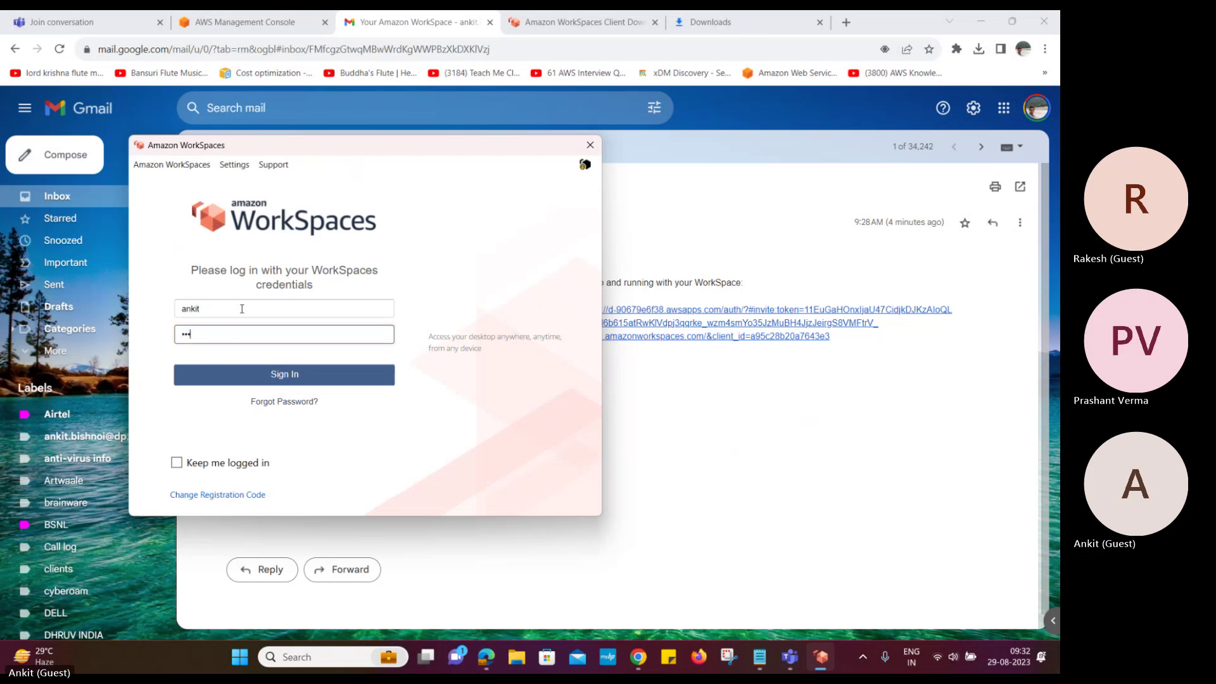
type("******")
left_click(271, 378)
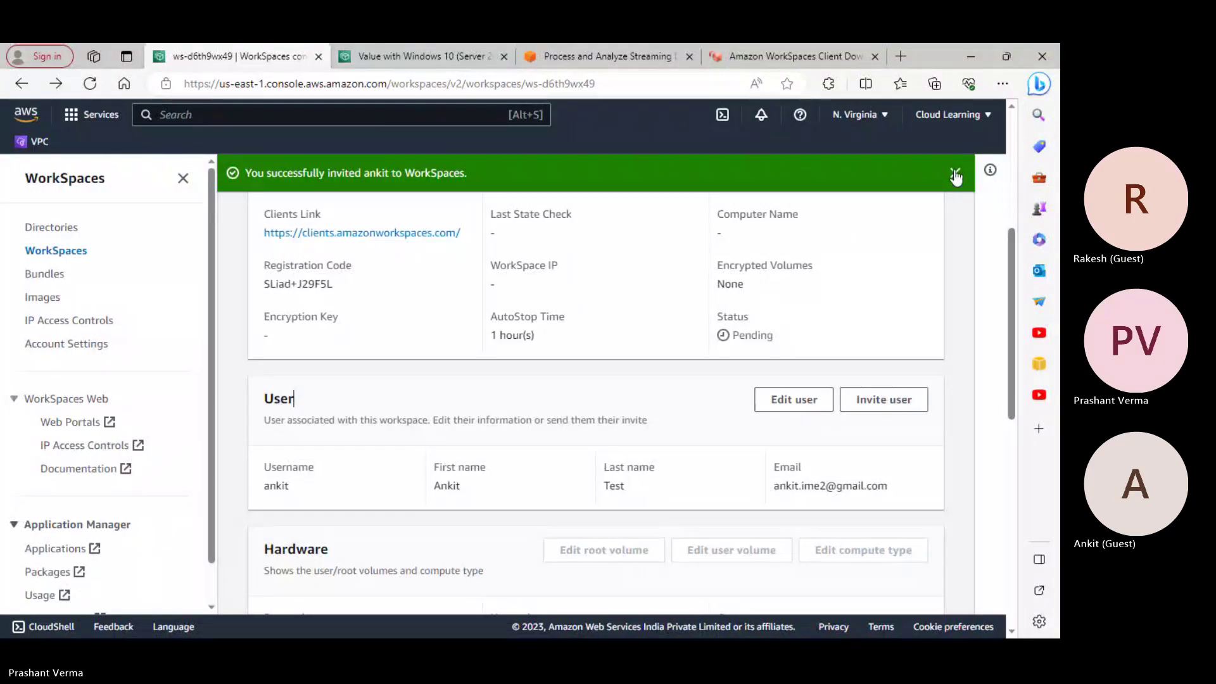
Dismiss the green invitation success banner and reload the ws-d6th9wx49 details page
left_click(955, 171)
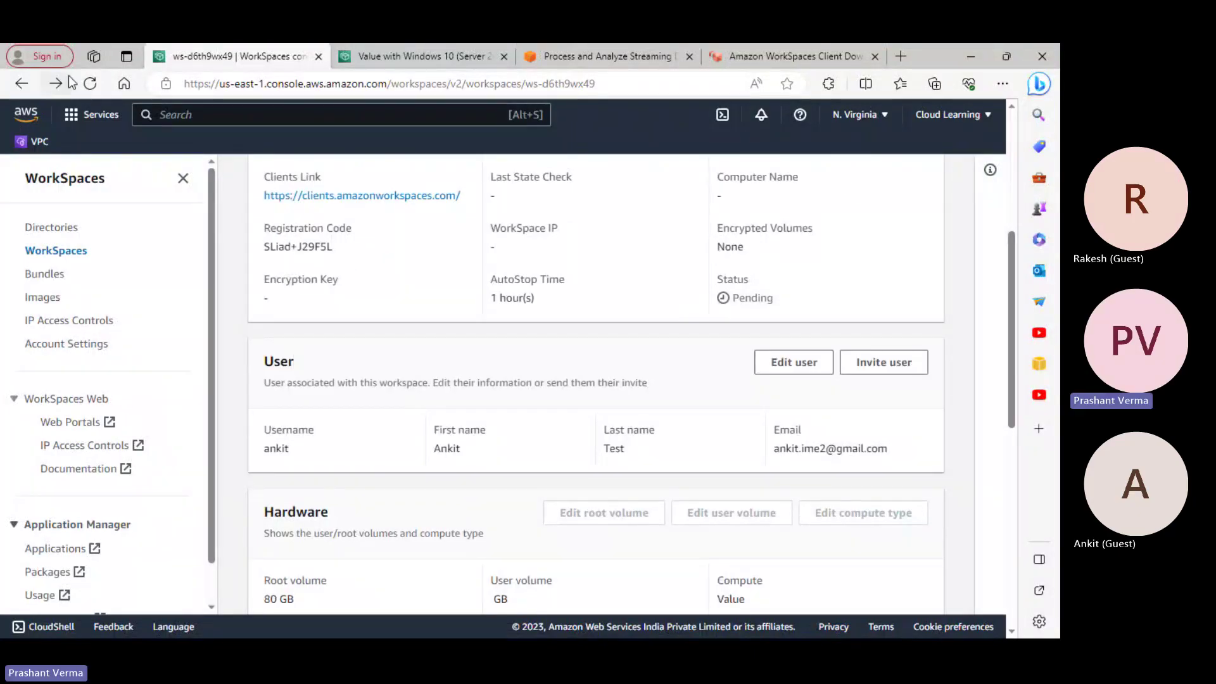
left_click(91, 91)
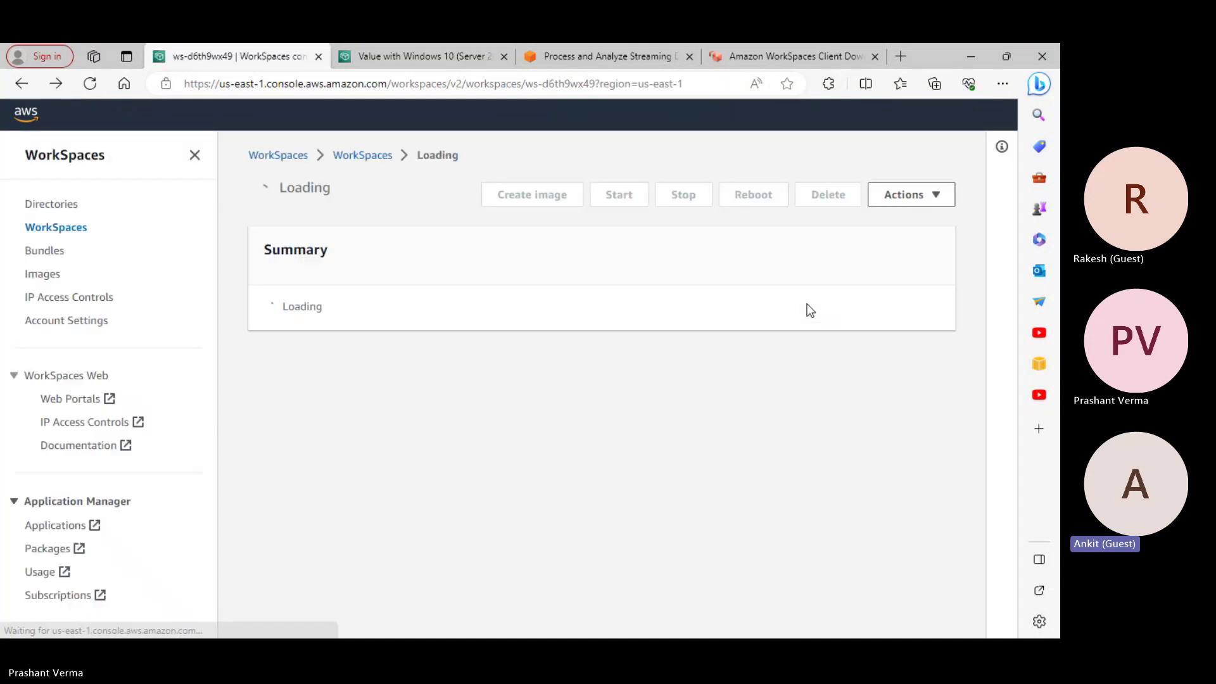
scroll(815, 317, "down", 4)
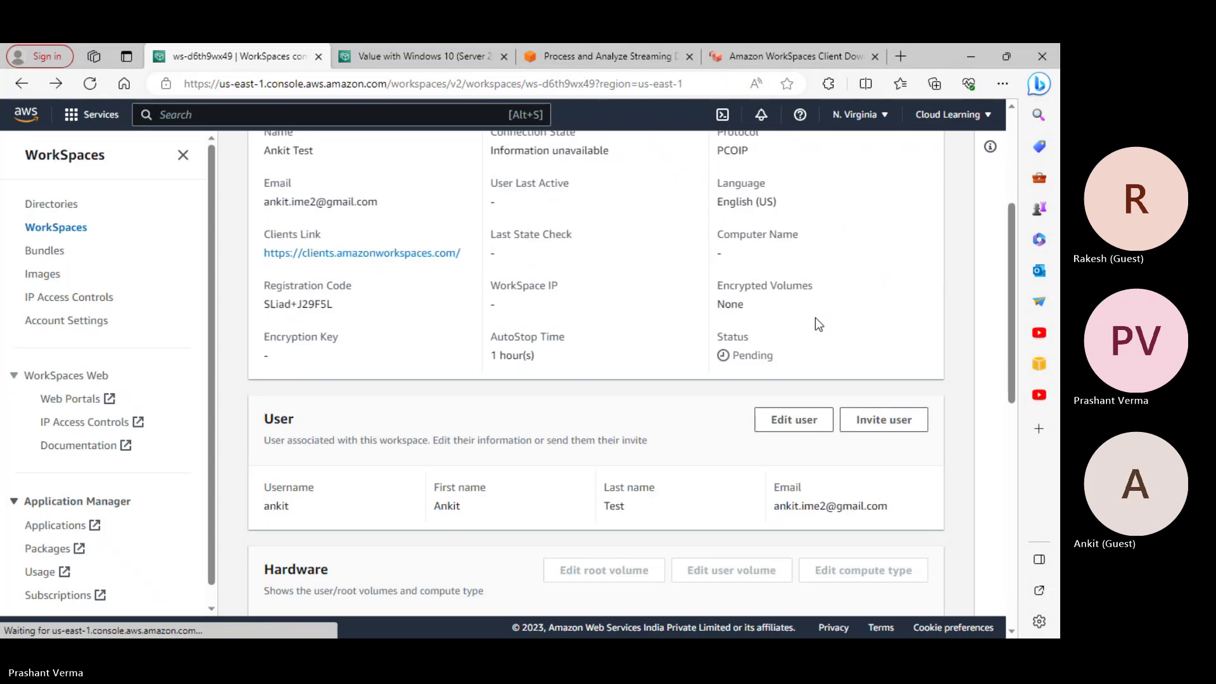
scroll(792, 348, "up", 4)
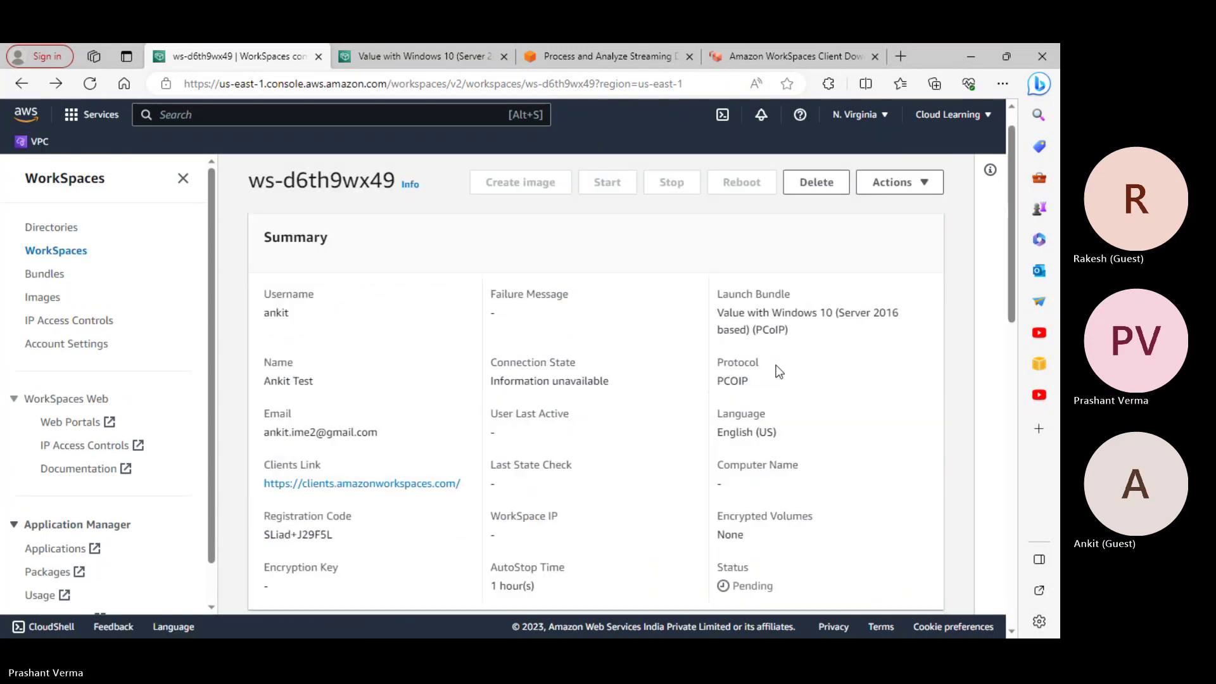
Preview the Actions > Invite users email, then cancel without sending a second invitation
left_click(884, 216)
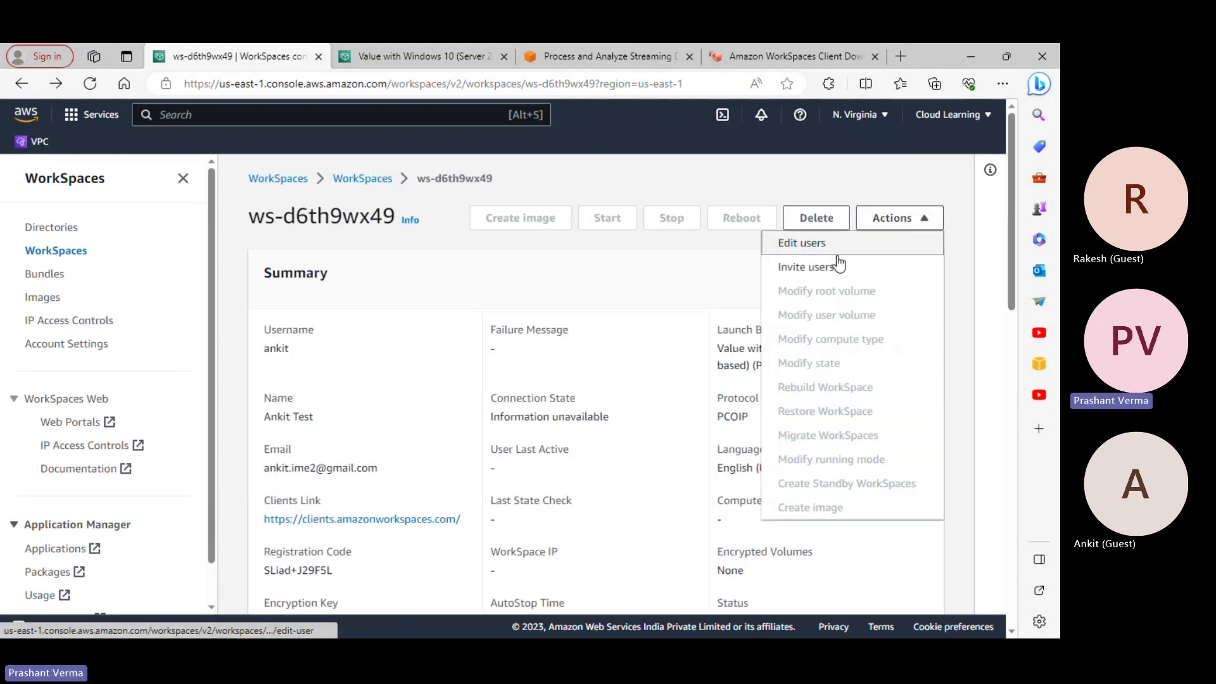
left_click(815, 269)
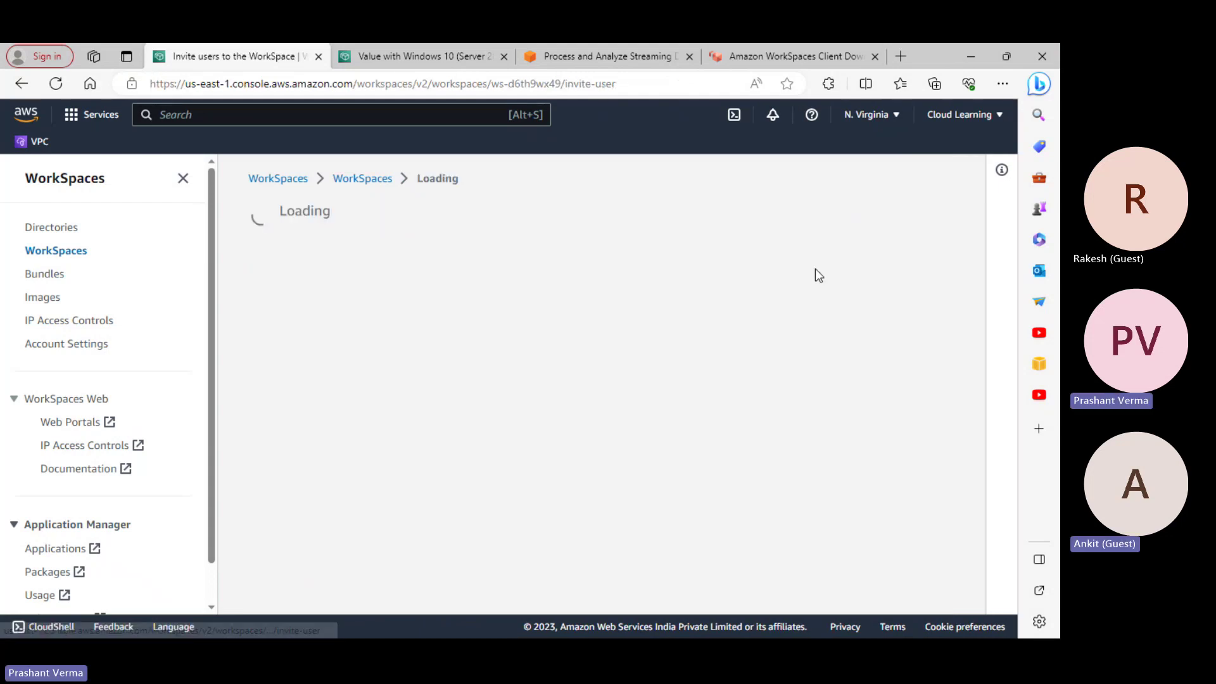
scroll(595, 355, "down", 3)
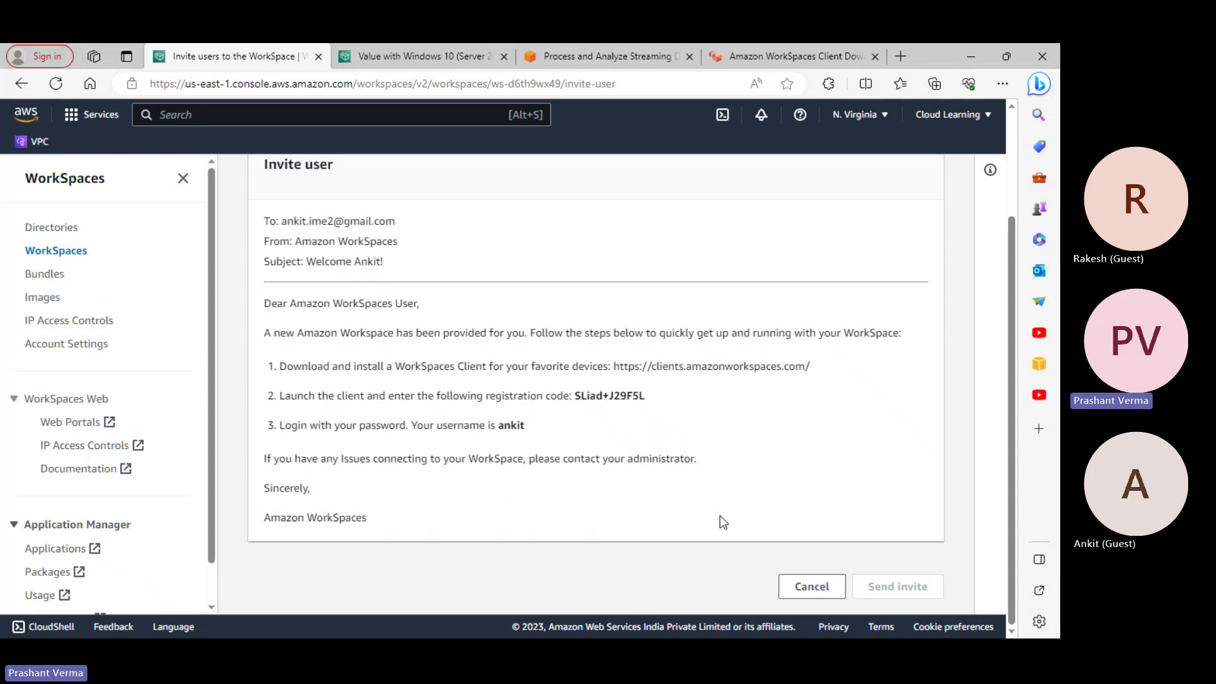
left_click(801, 590)
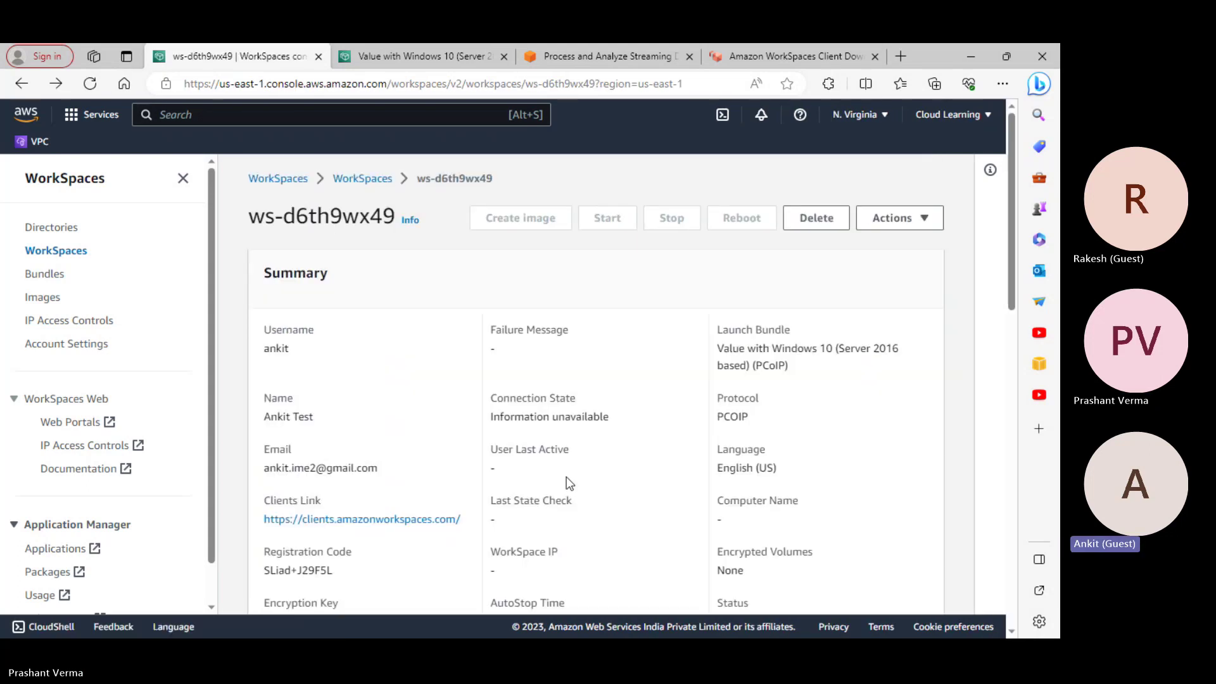
scroll(570, 481, "down", 5)
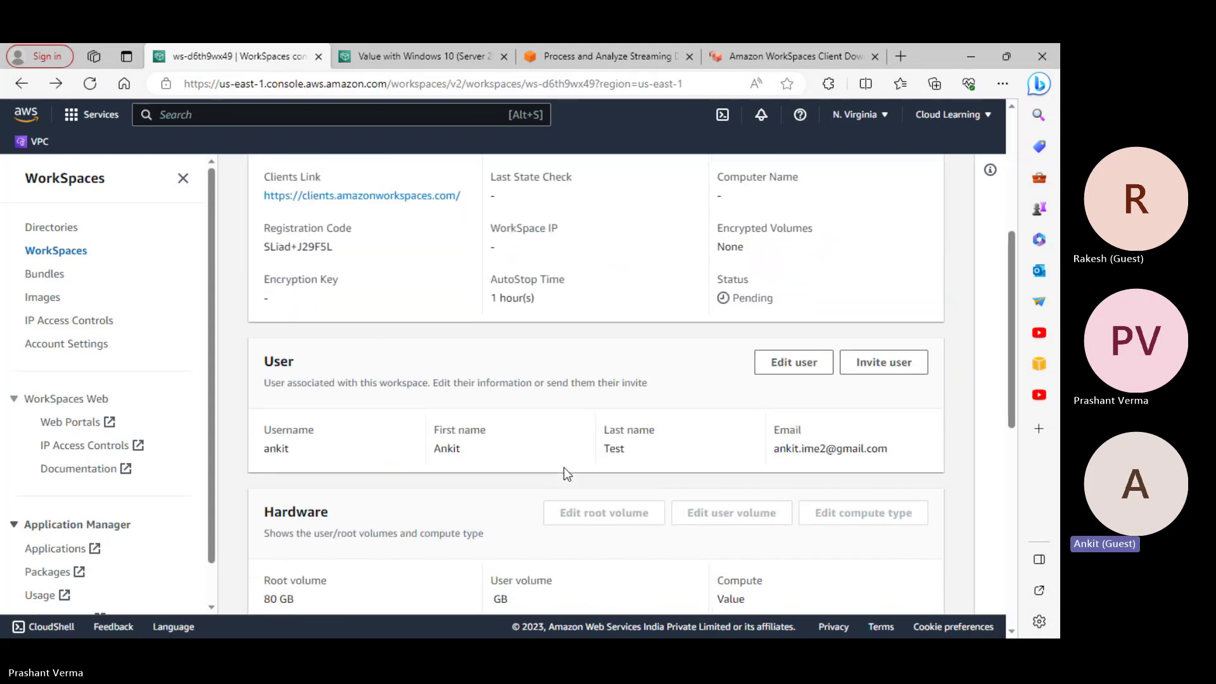
scroll(566, 472, "down", 3)
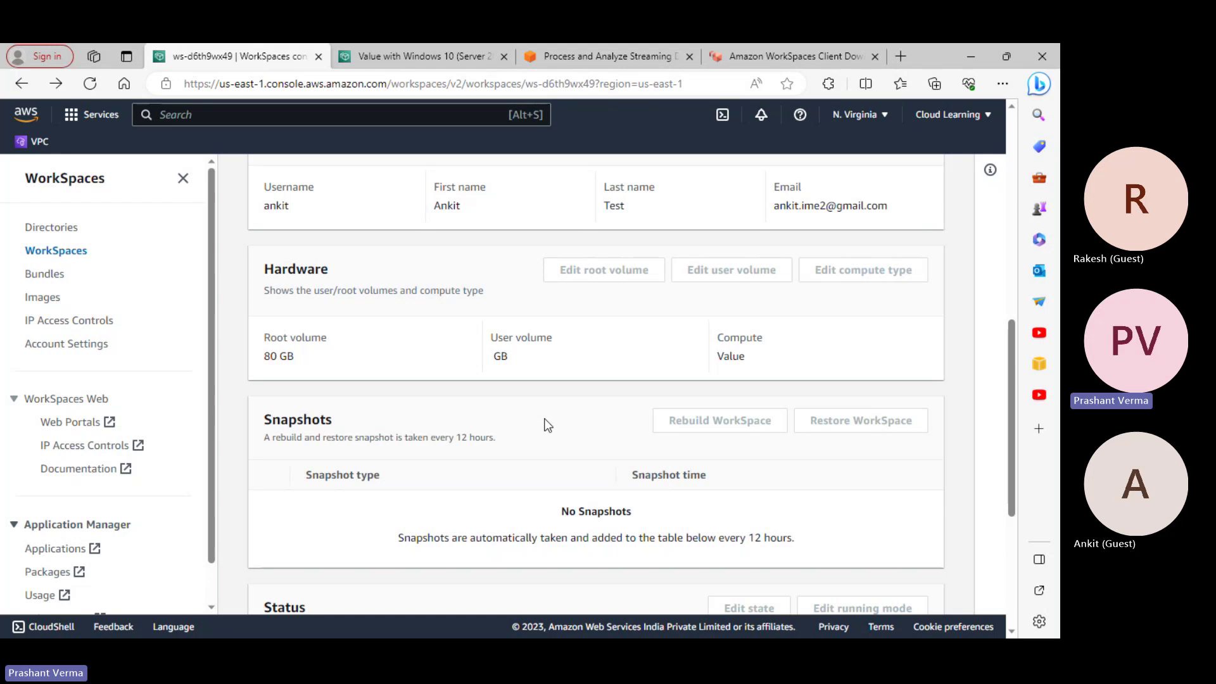
scroll(547, 423, "down", 1)
scroll(545, 422, "down", 3)
scroll(557, 424, "up", 7)
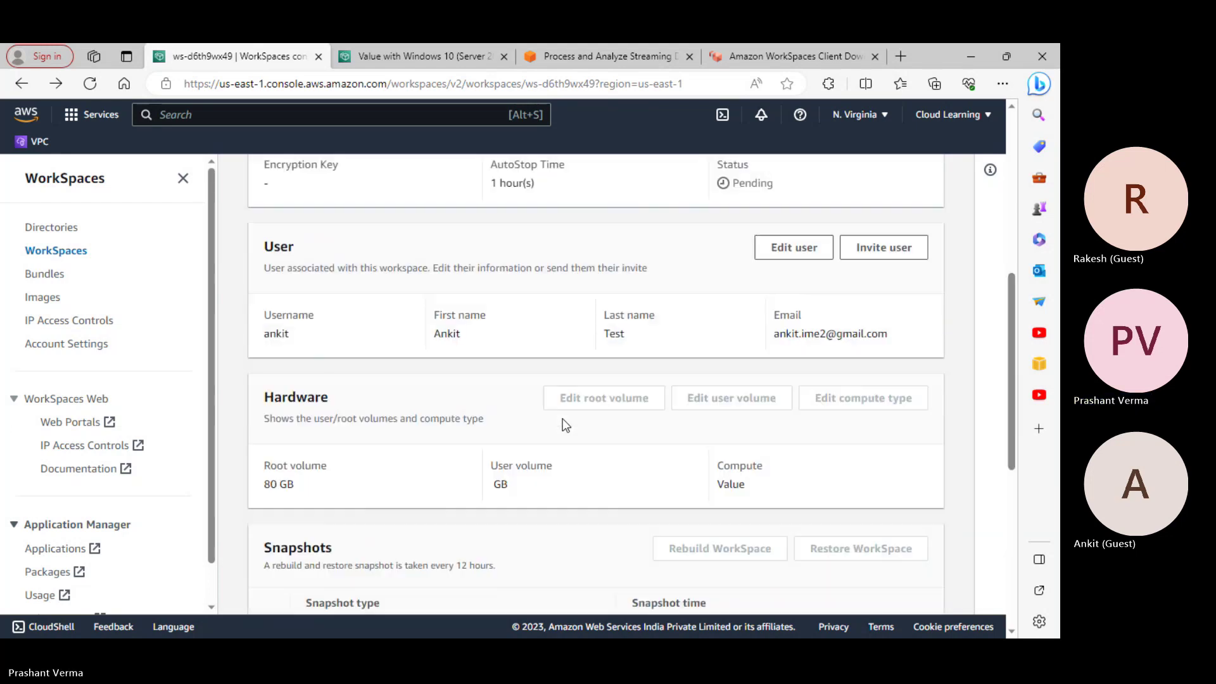
scroll(565, 424, "up", 6)
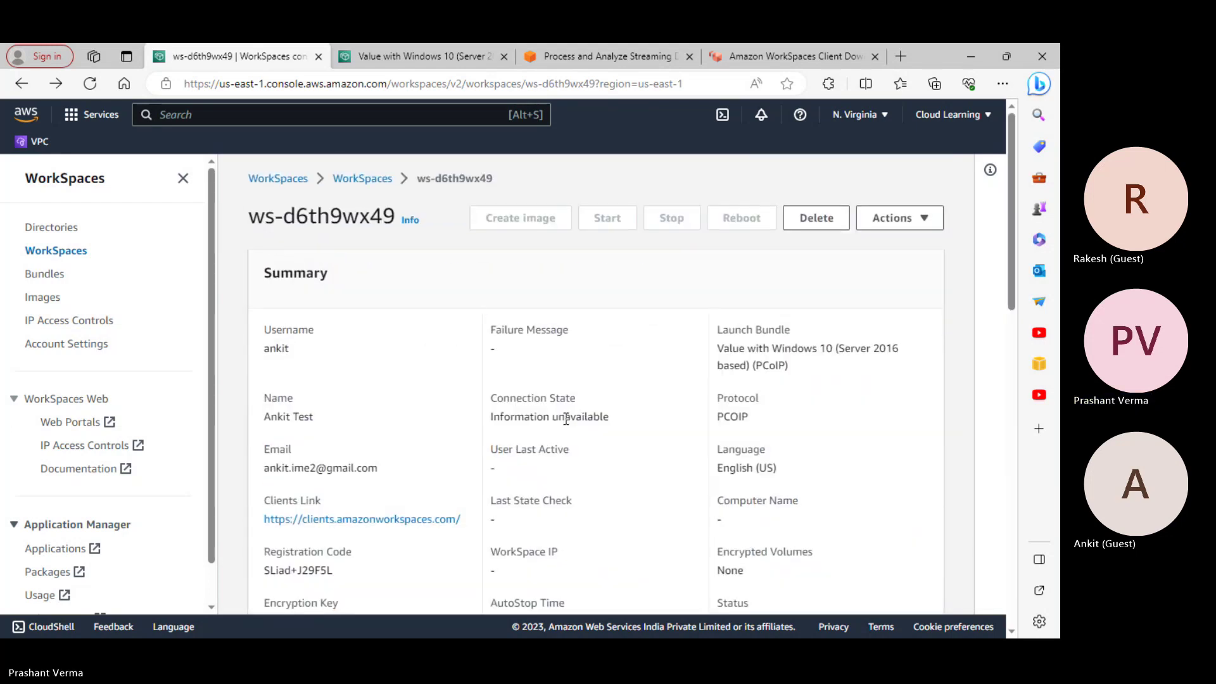
left_click(90, 85)
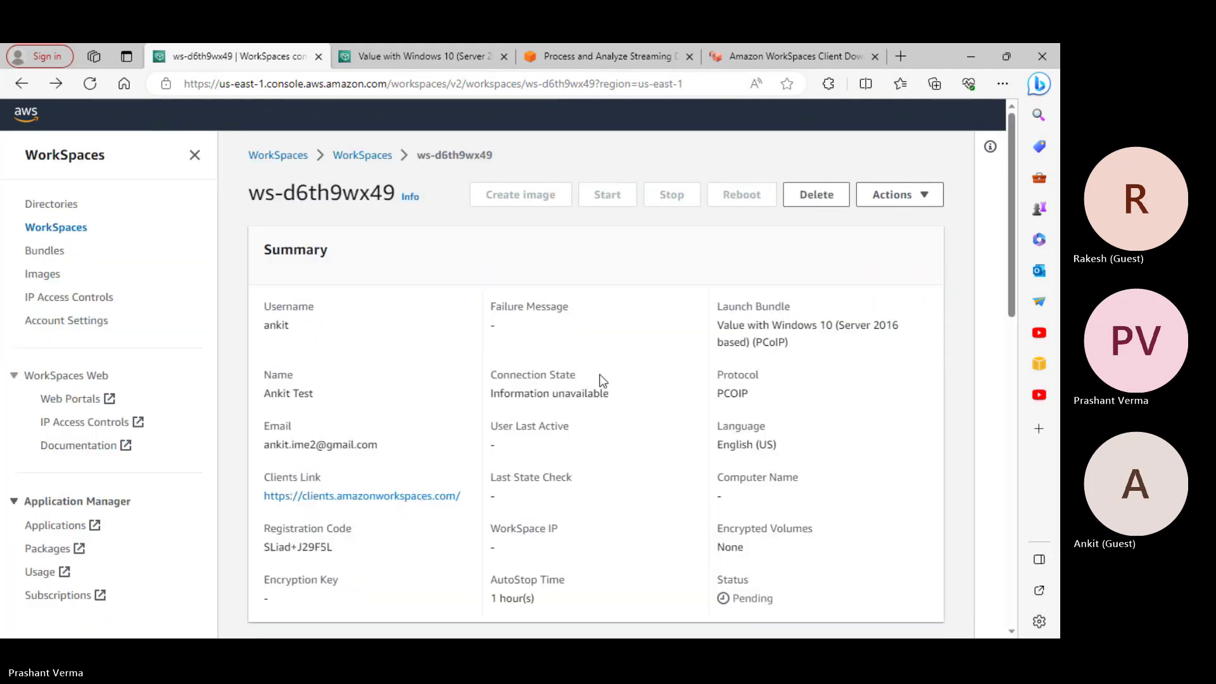
scroll(601, 379, "down", 5)
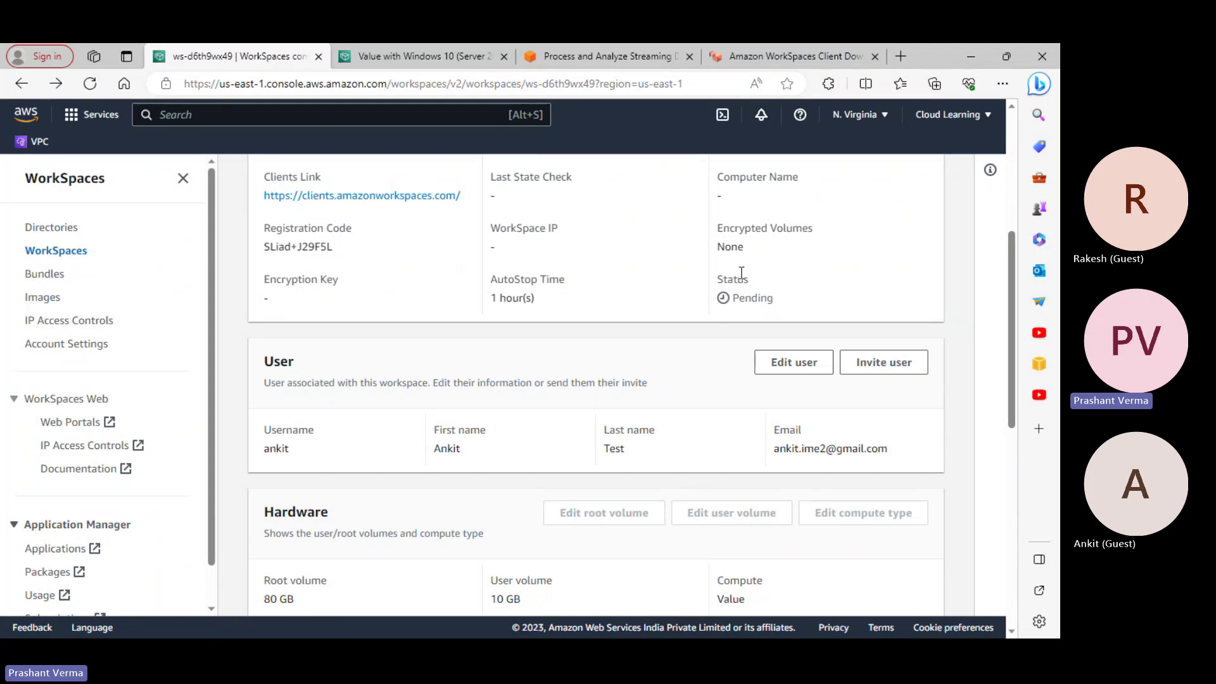
Check the empty WorkSpaces Images list and its Actions menu, then go to Bundles
left_click(56, 301)
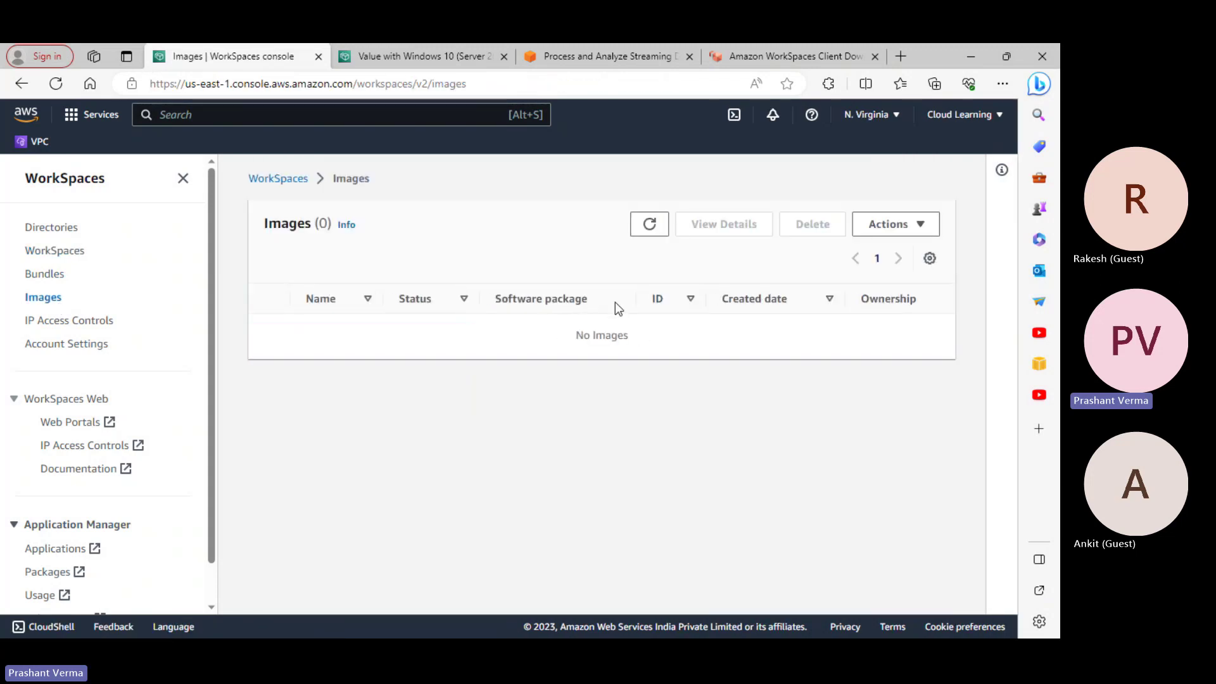
left_click(929, 223)
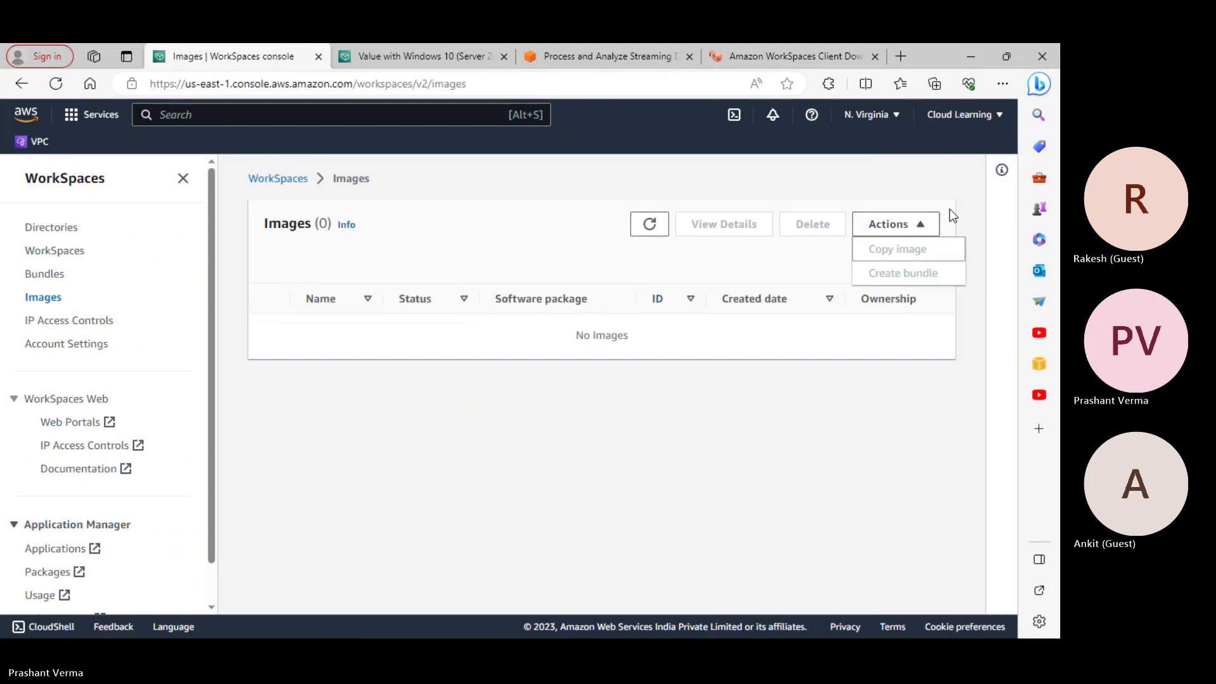
left_click(941, 182)
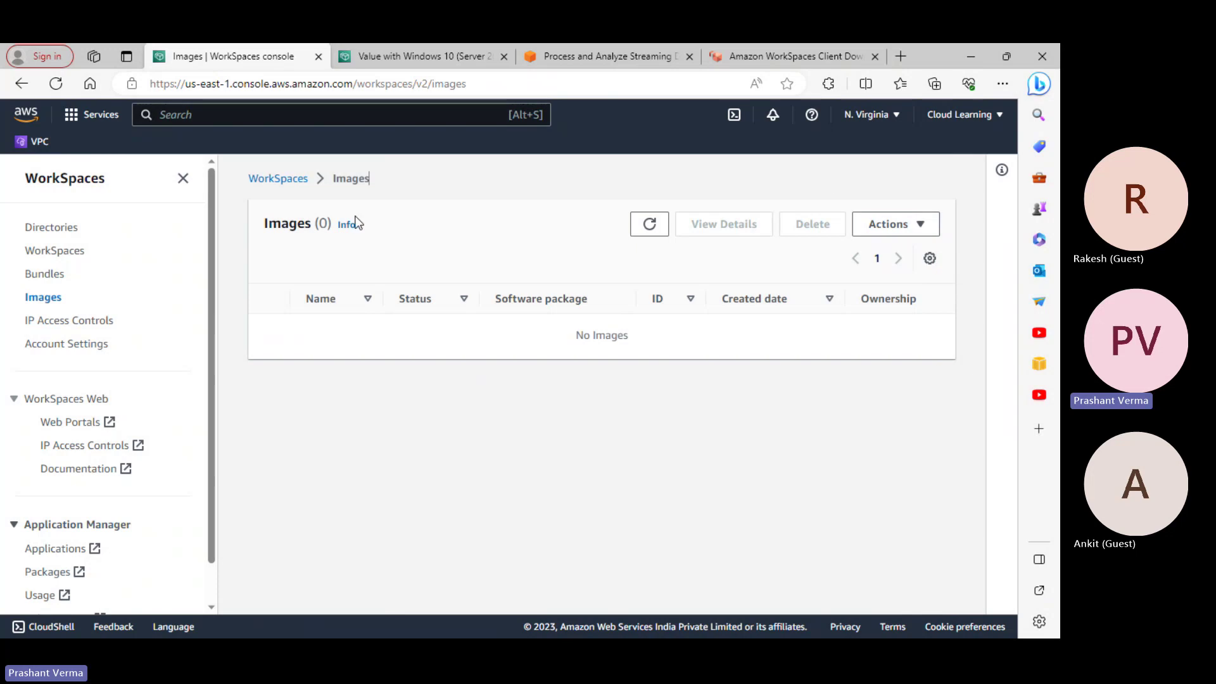
left_click(62, 274)
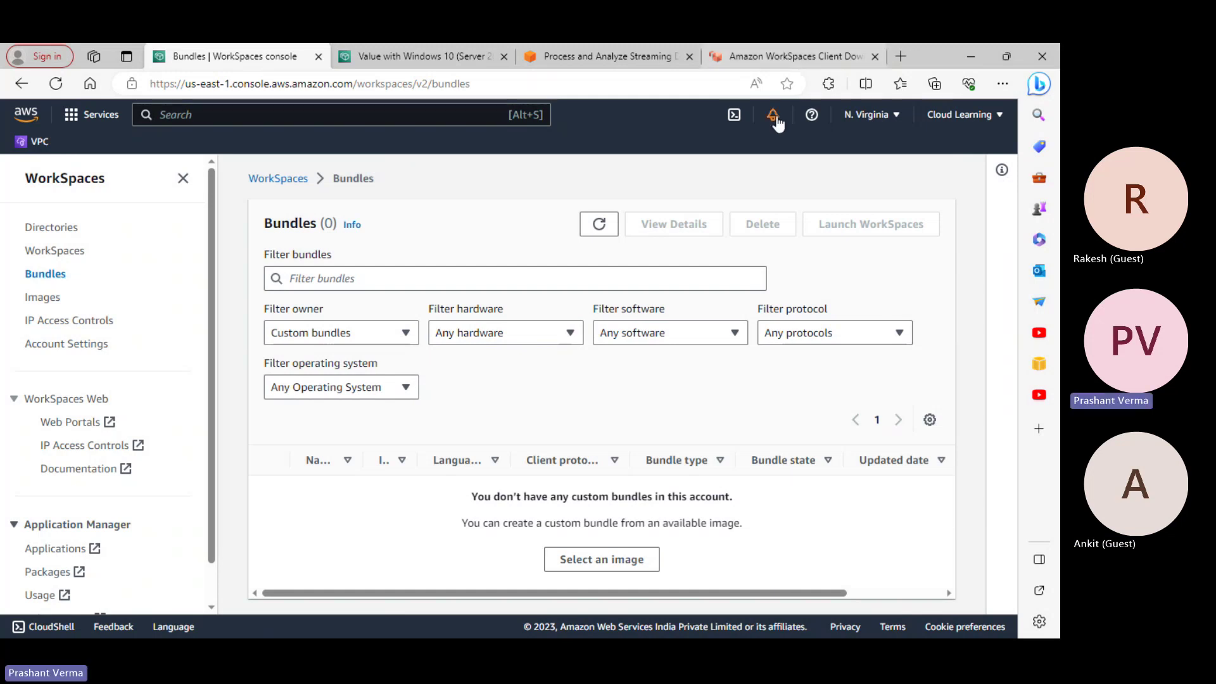
Bring up the Amazon Kinesis Data Streams.txt notes, then minimize Notepad and the Edge window
key("alt+Tab")
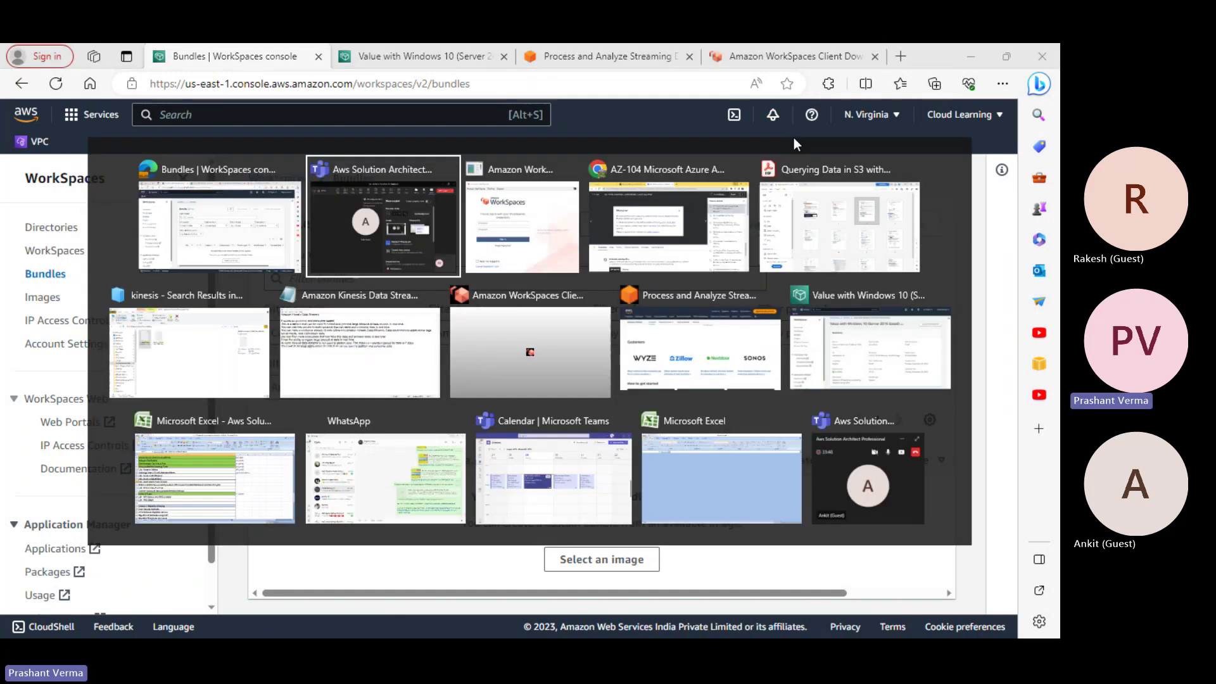
key("Escape")
key("alt+Tab")
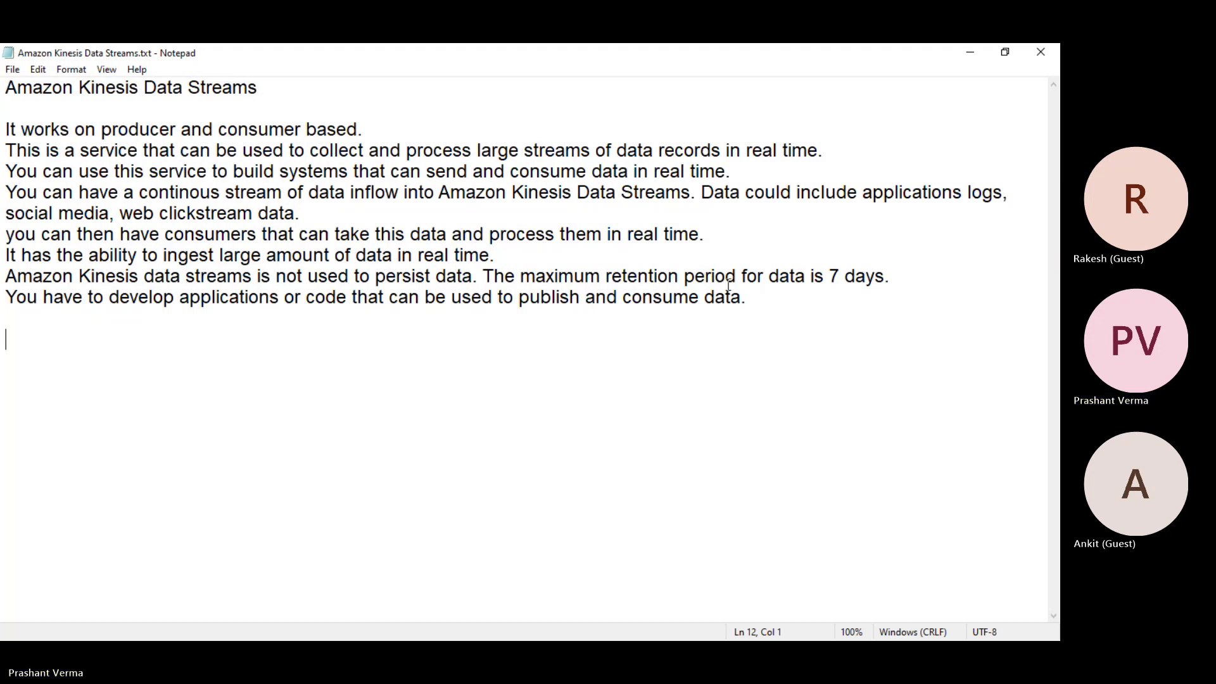
left_click(969, 56)
left_click(970, 59)
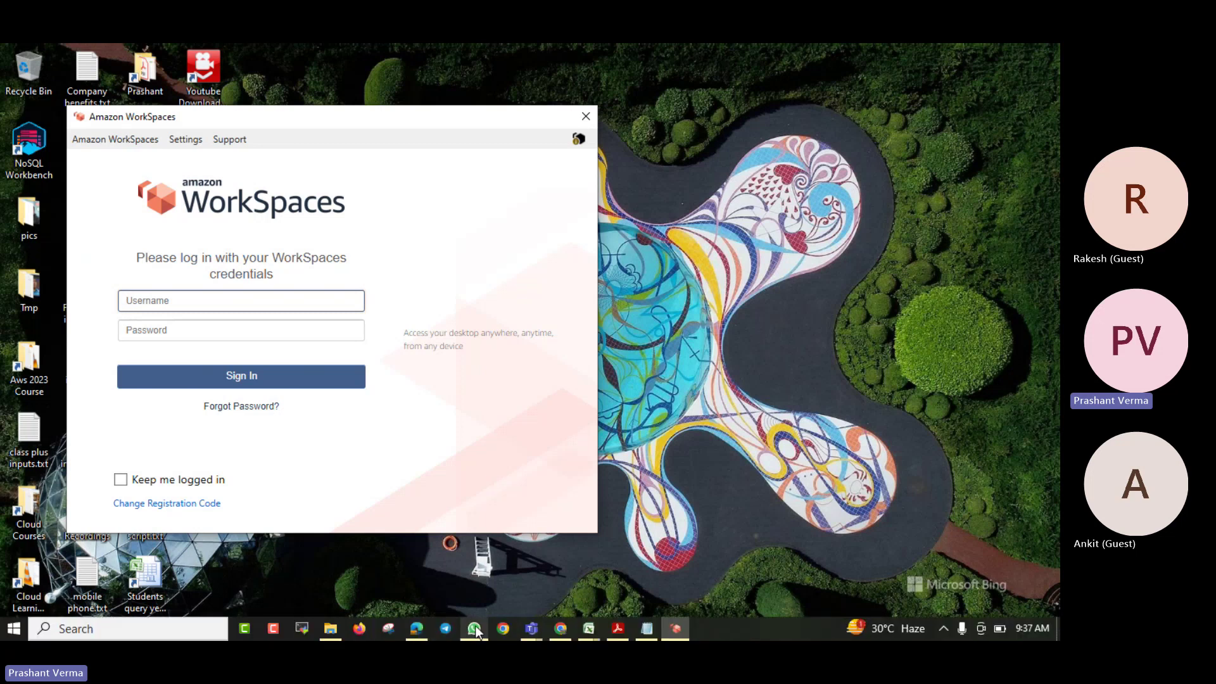
Close the Amazon WorkSpaces client login window
mouse_move(593, 636)
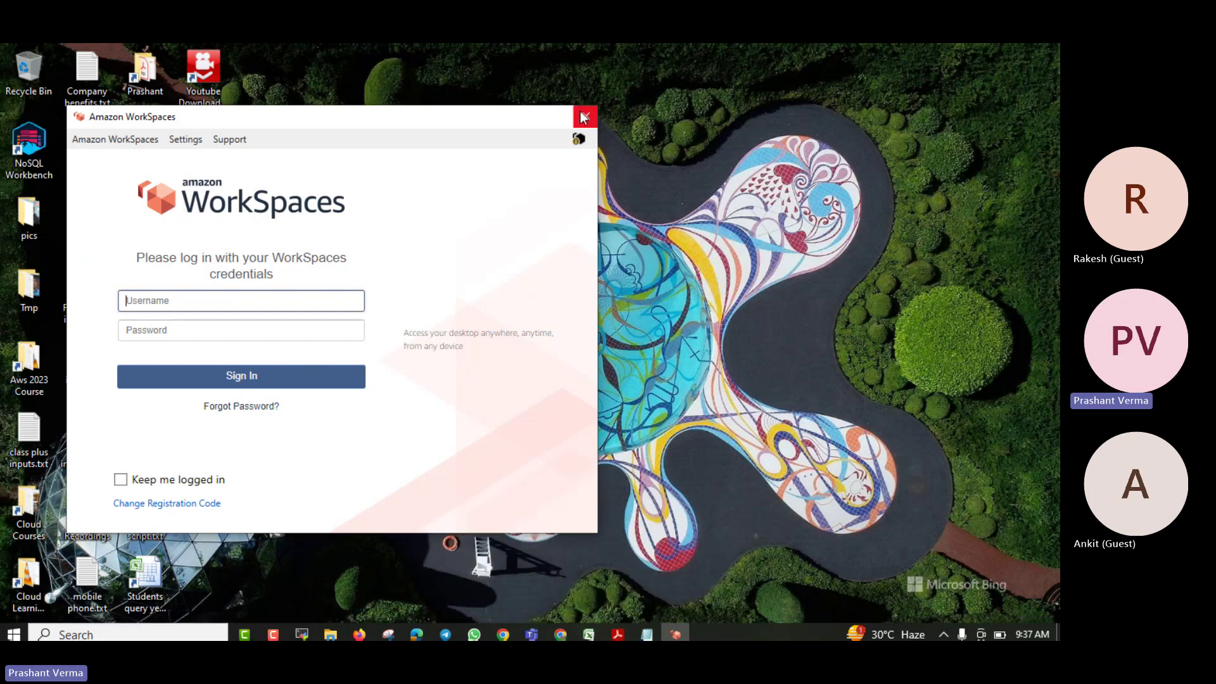
left_click(584, 117)
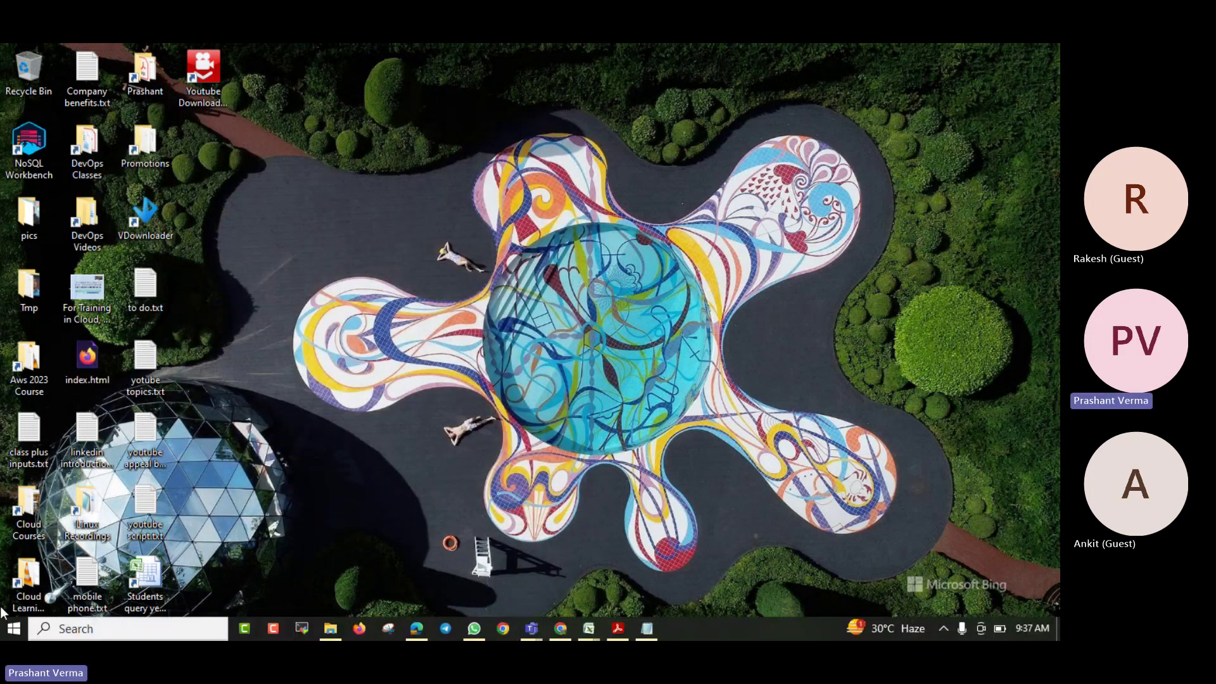
Open the Run dialog from the Start button's context menu and cancel it
right_click(12, 633)
left_click(40, 561)
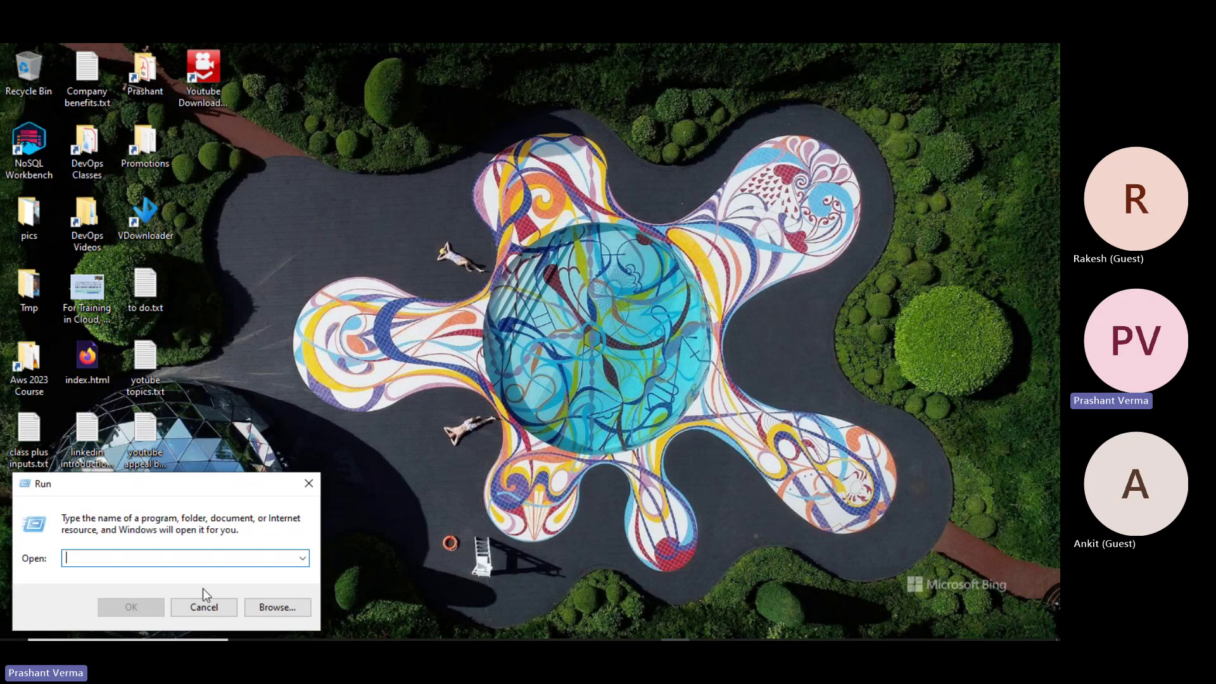
left_click(204, 607)
Bring Edge forward on the Value with Windows 10 (Server 2016 based) bundle tab
mouse_move(389, 635)
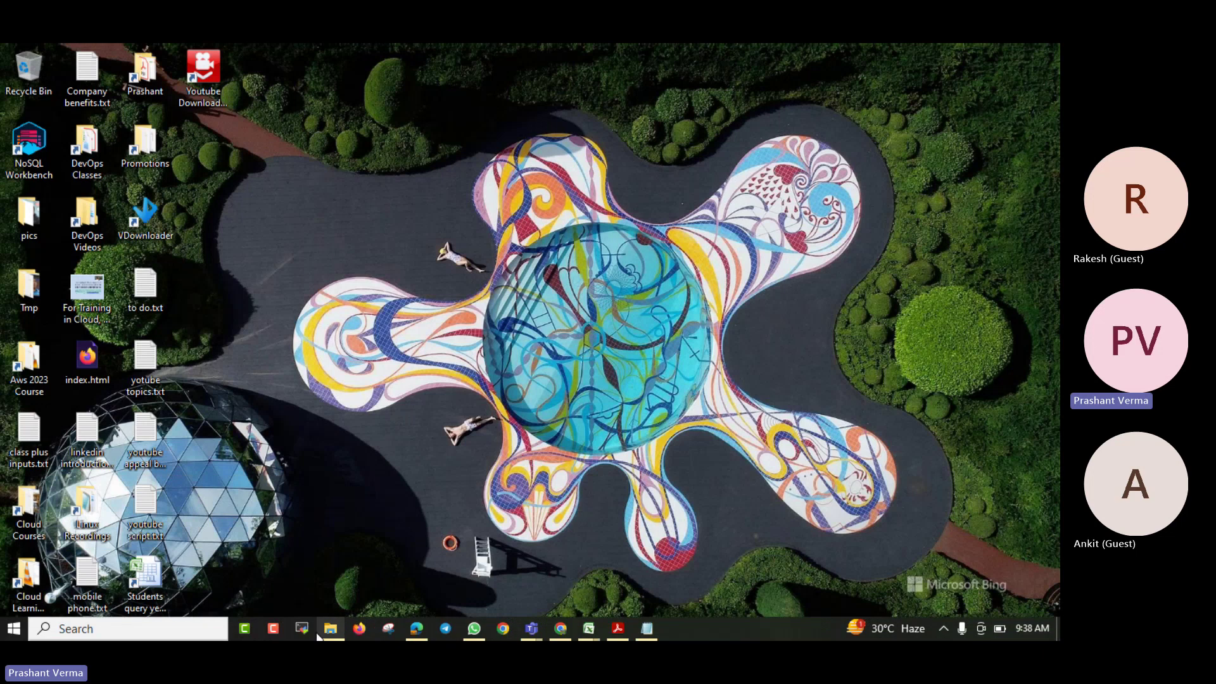
left_click(416, 628)
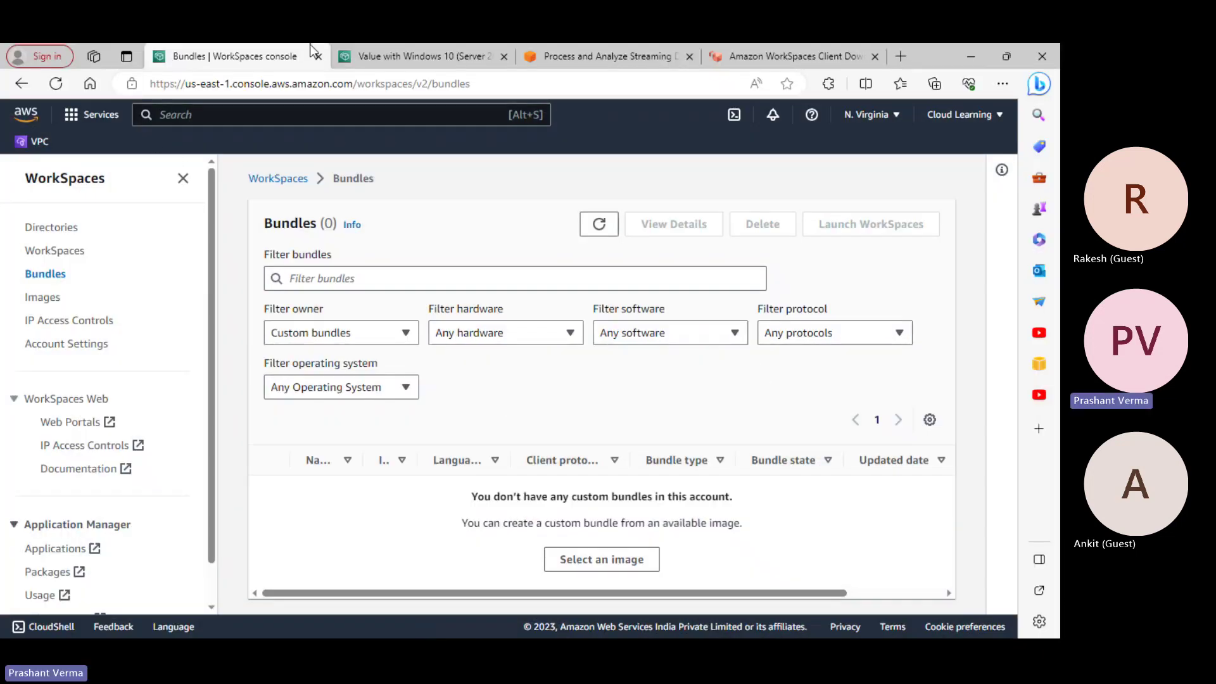
left_click(388, 61)
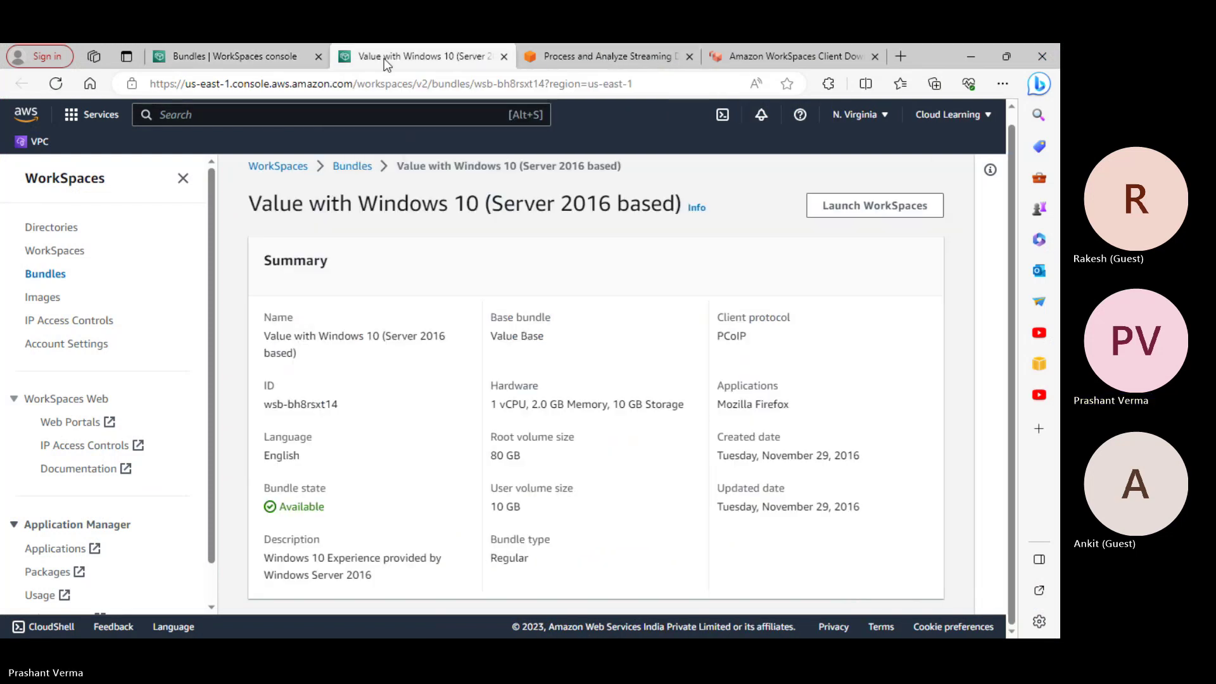
left_click(275, 120)
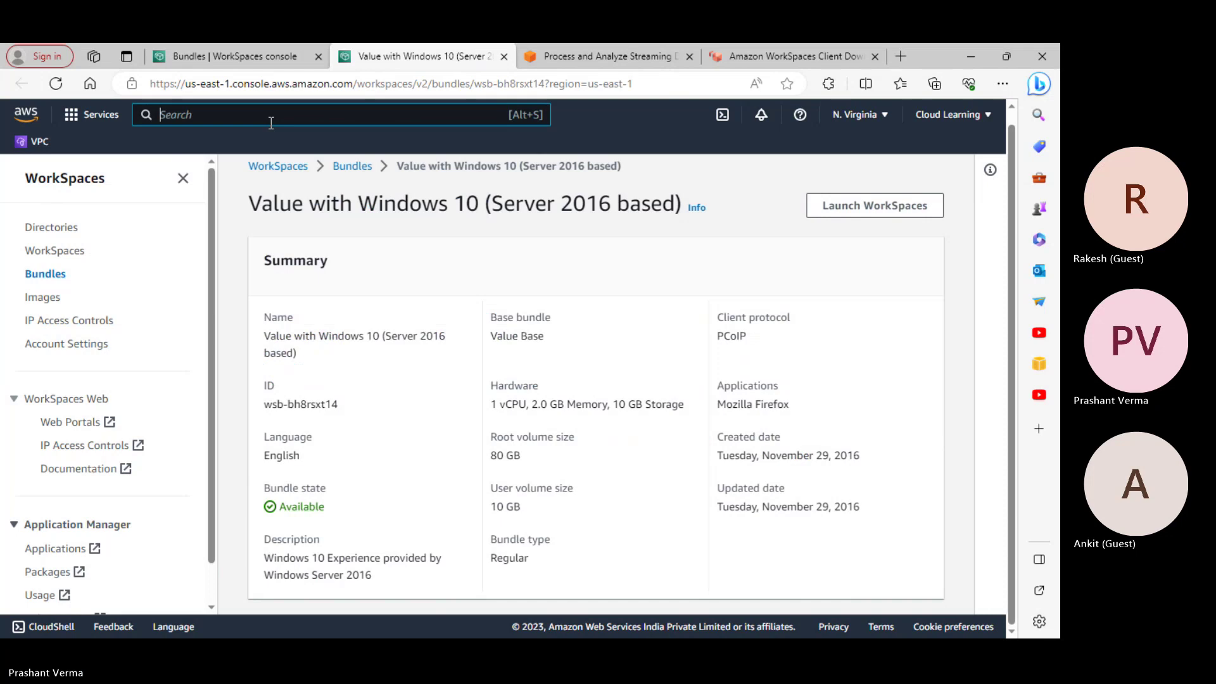
Switch to the Amazon Kinesis product page and scroll to the Kinesis Data Streams How it works diagram
left_click(586, 56)
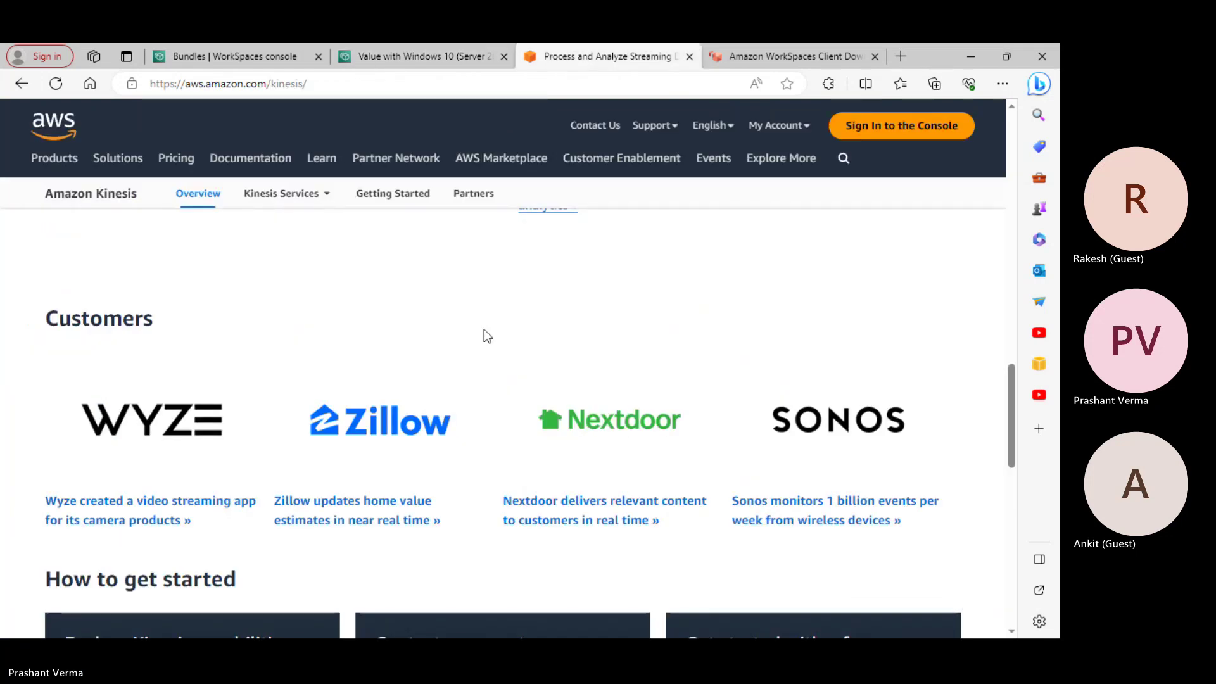
scroll(484, 329, "up", 15)
scroll(478, 331, "down", 3)
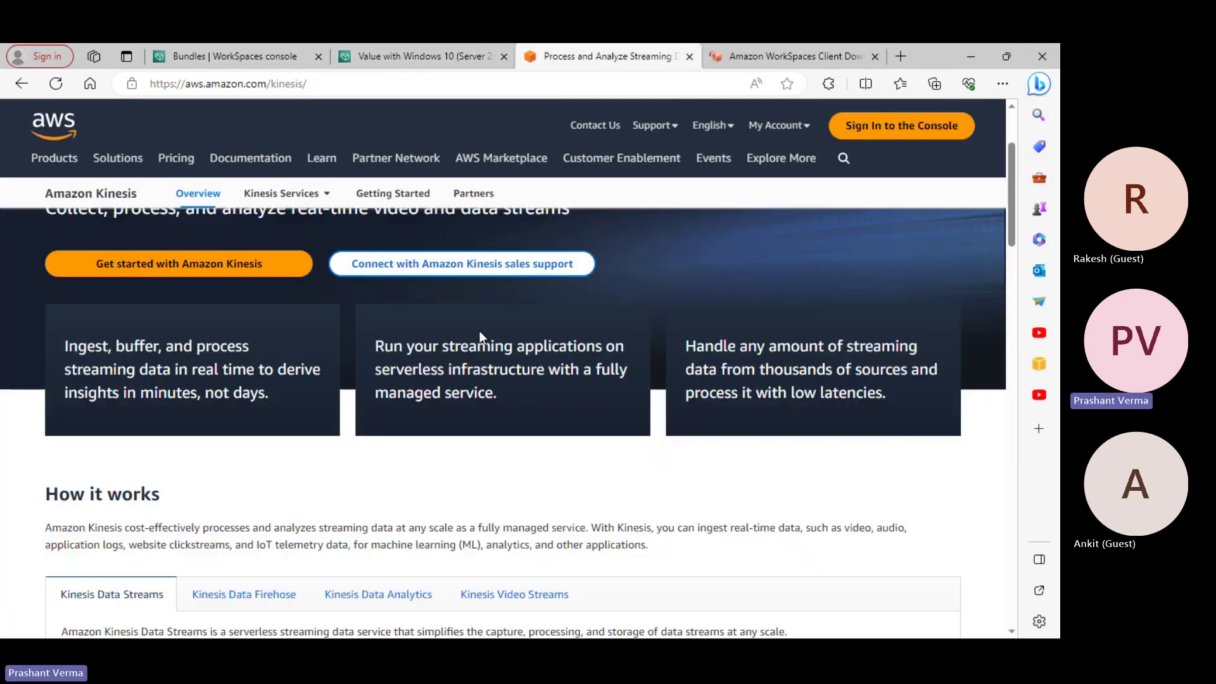
scroll(478, 334, "up", 1)
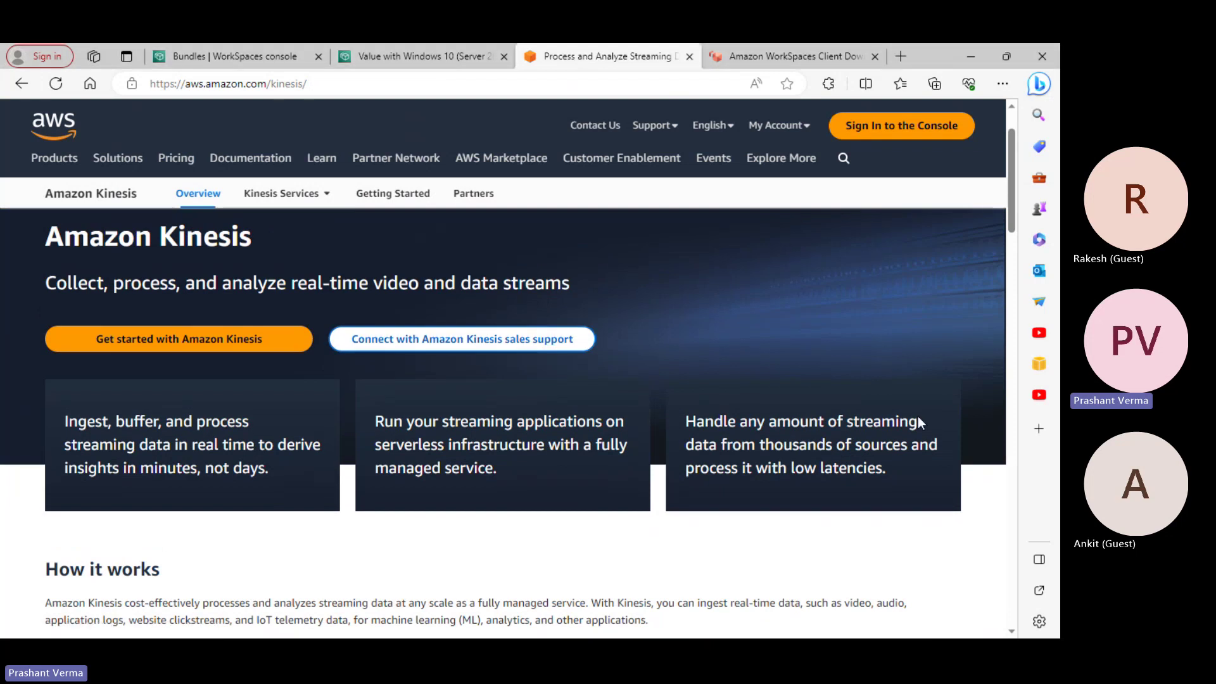
scroll(905, 419, "down", 2)
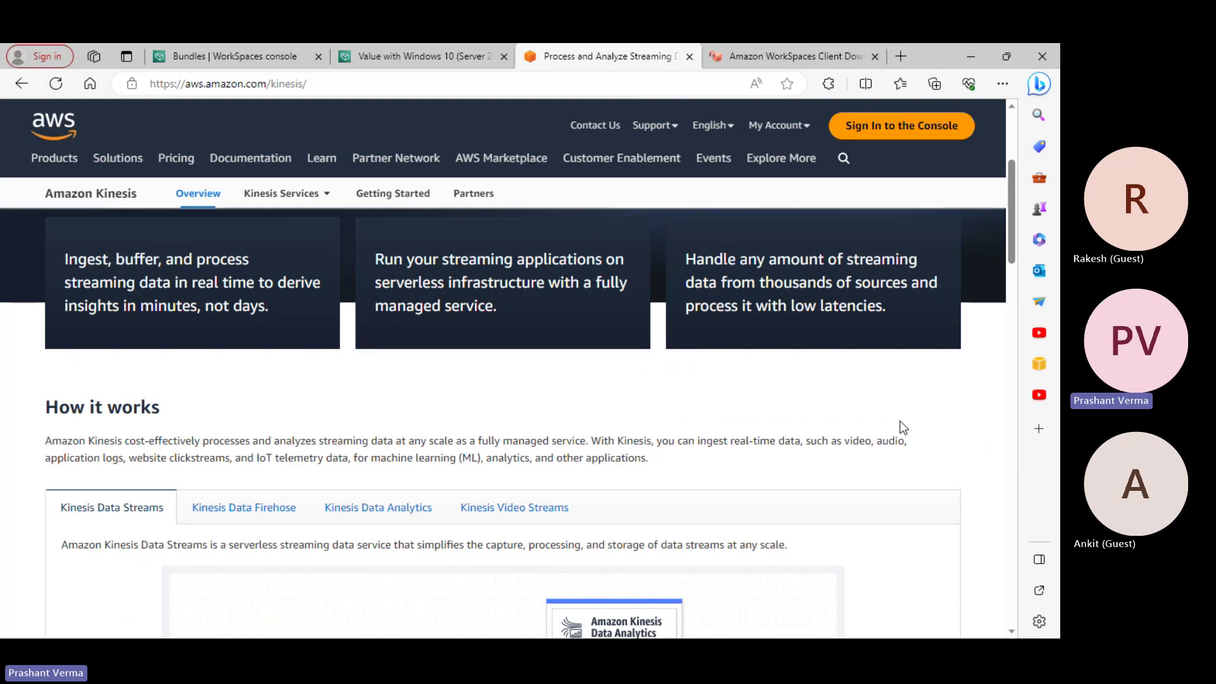
scroll(902, 427, "down", 3)
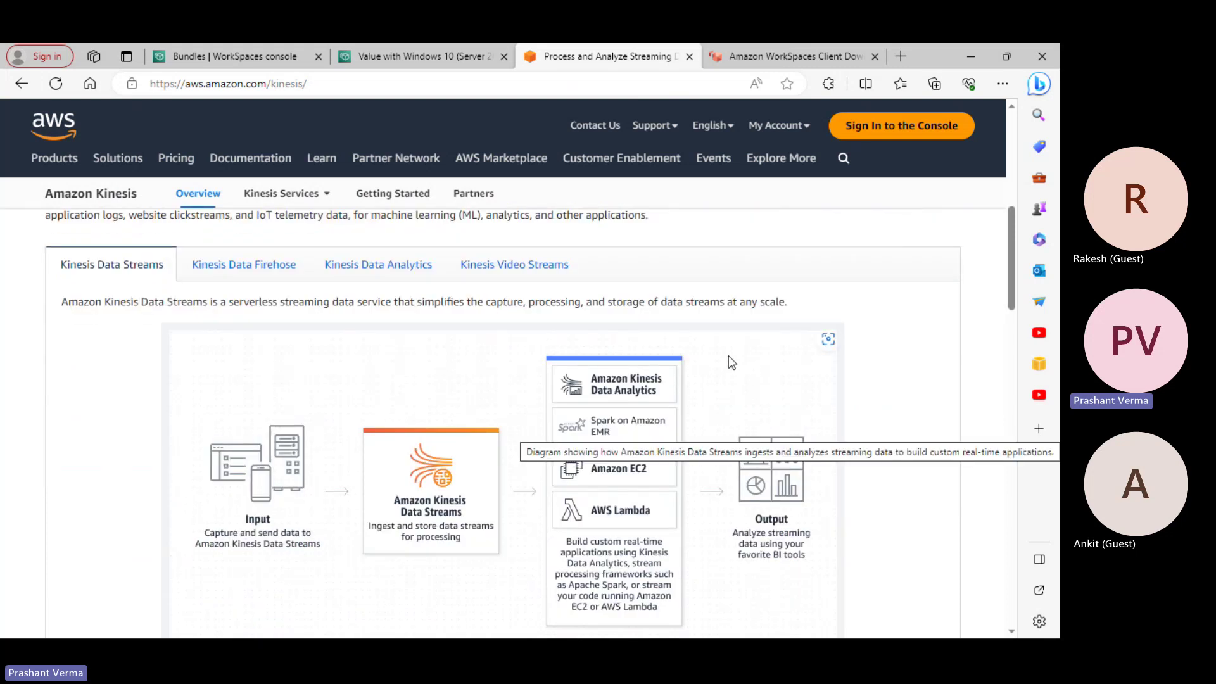
scroll(726, 362, "down", 9)
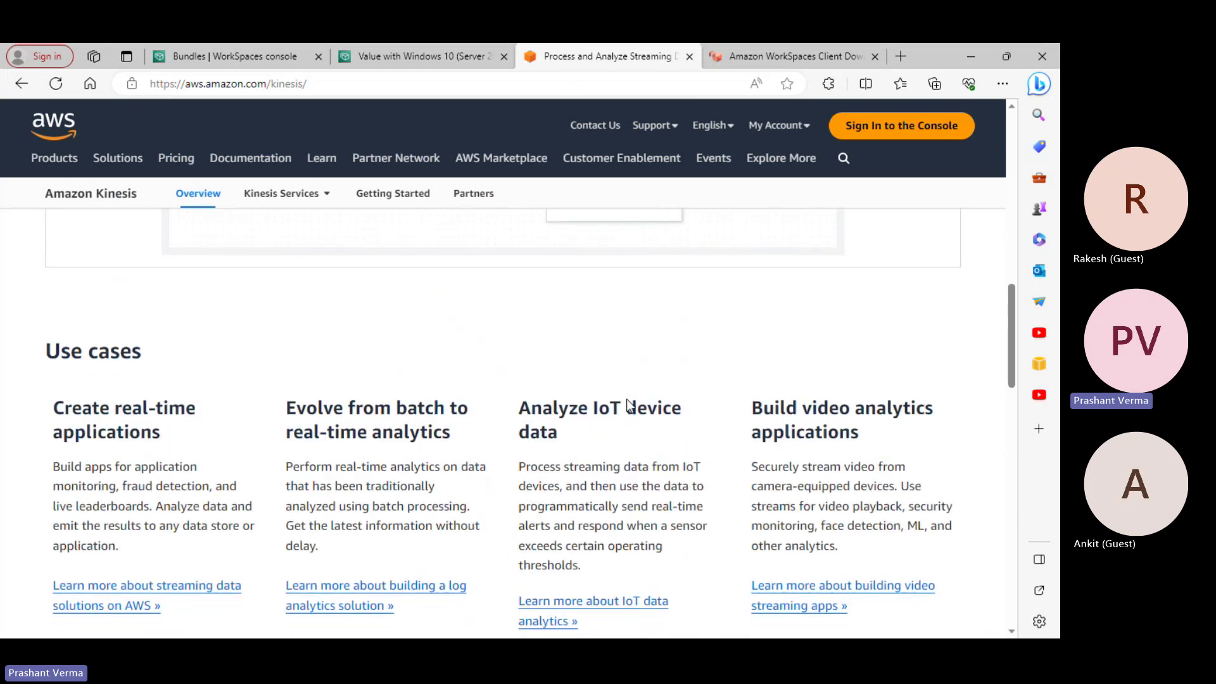
scroll(626, 415, "down", 3)
scroll(623, 418, "up", 6)
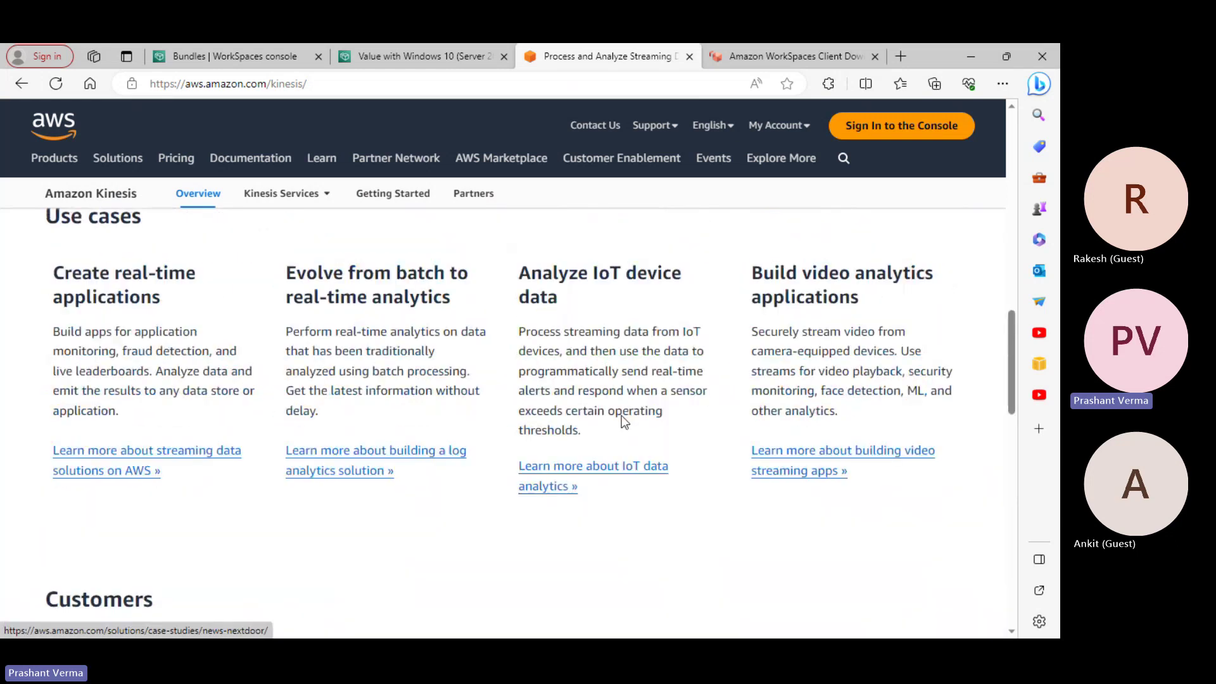
scroll(622, 419, "up", 10)
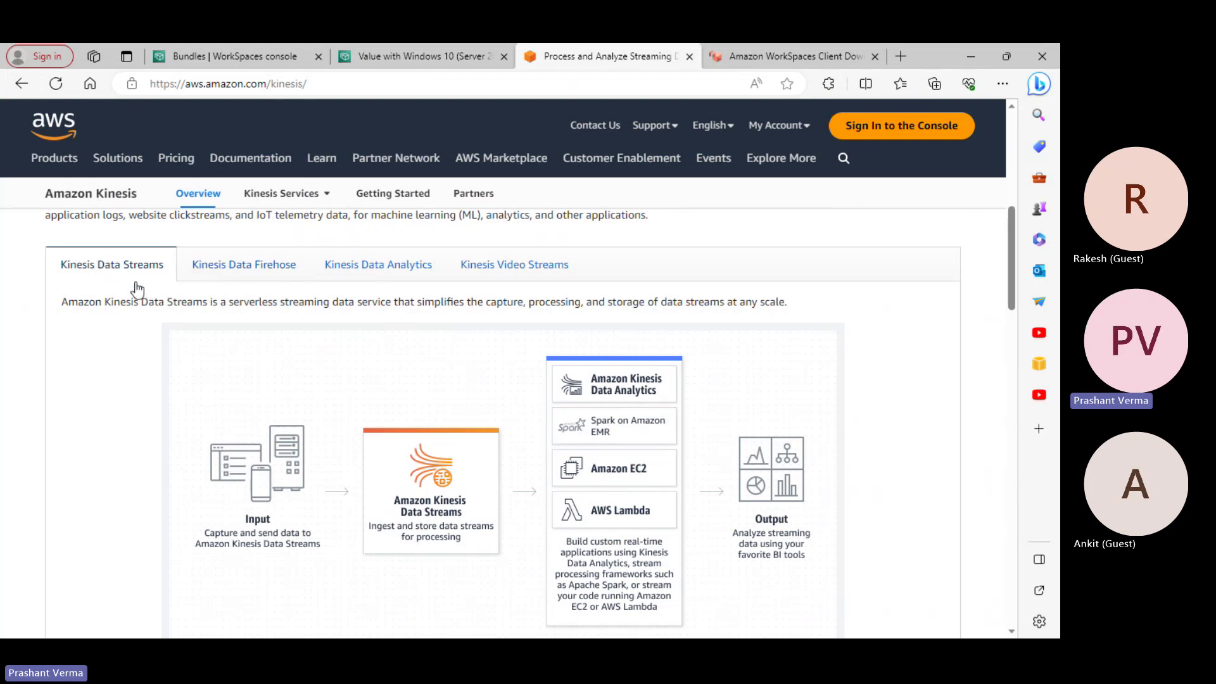
View the Kinesis Data Firehose, Data Analytics and Video Streams diagrams in turn, then scroll up
left_click(255, 275)
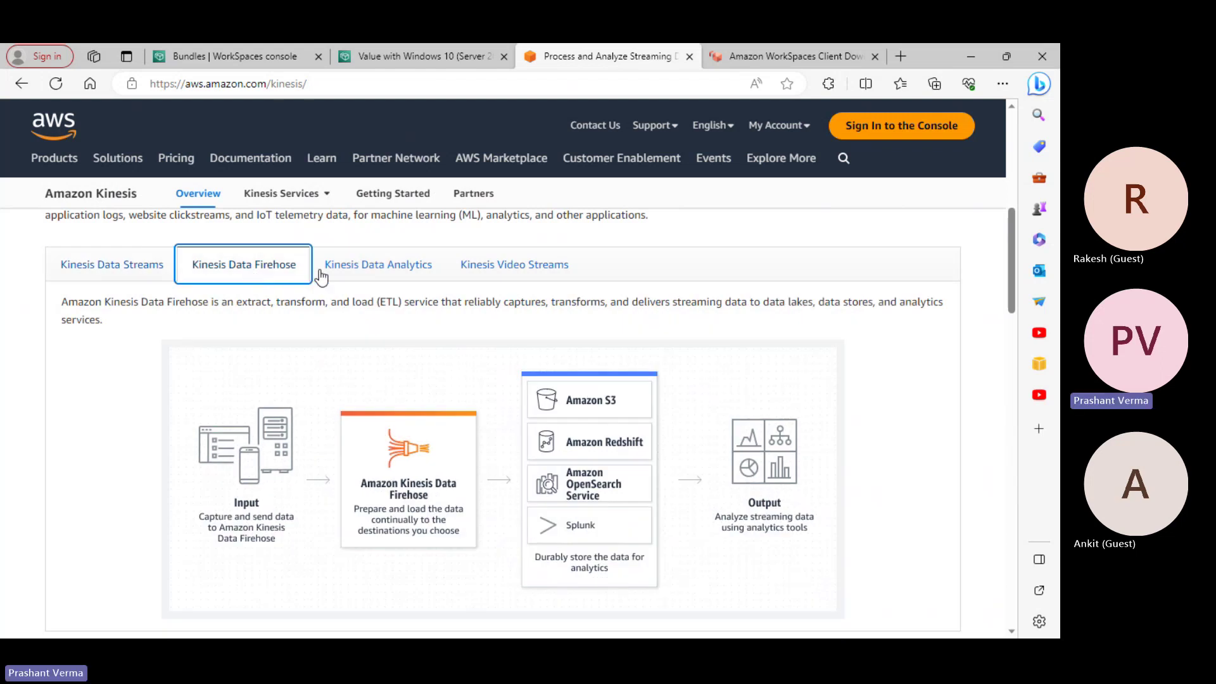
left_click(388, 276)
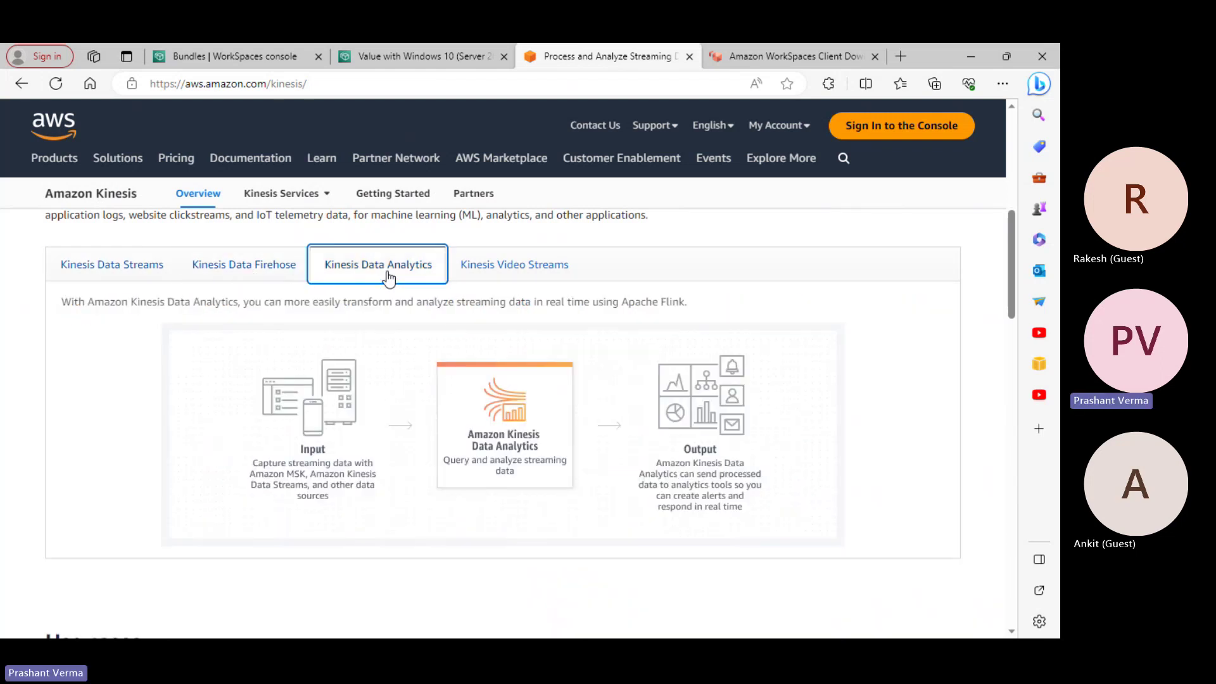
left_click(538, 269)
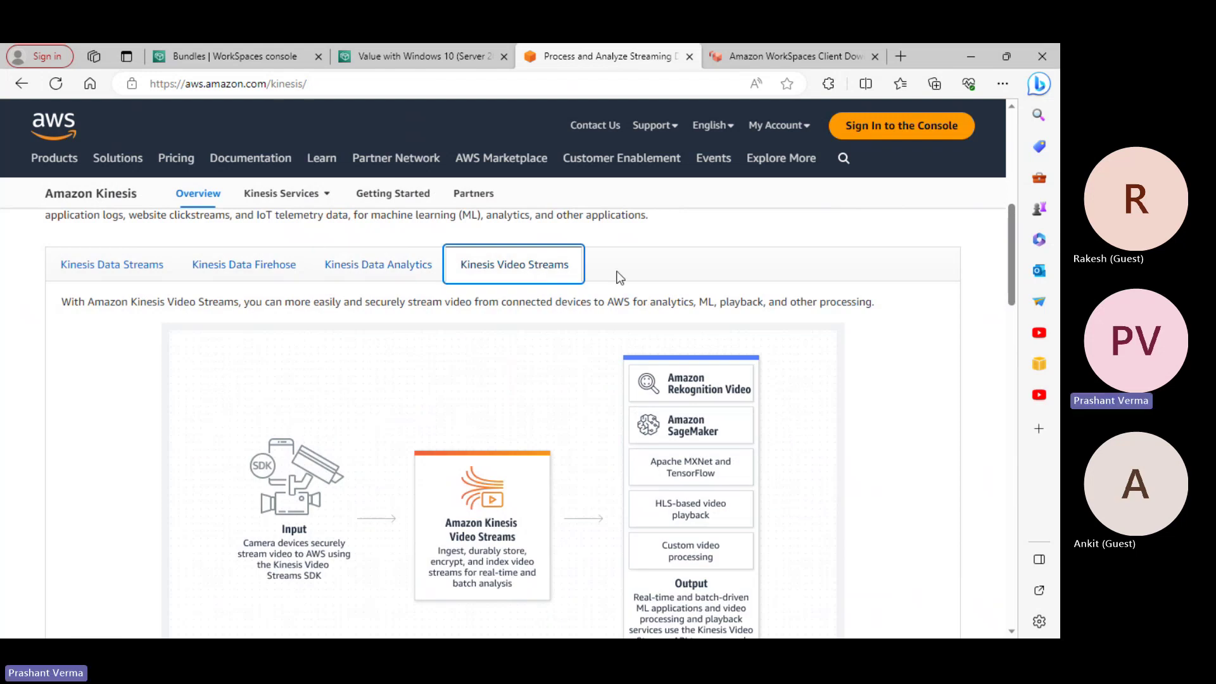
scroll(651, 286, "up", 6)
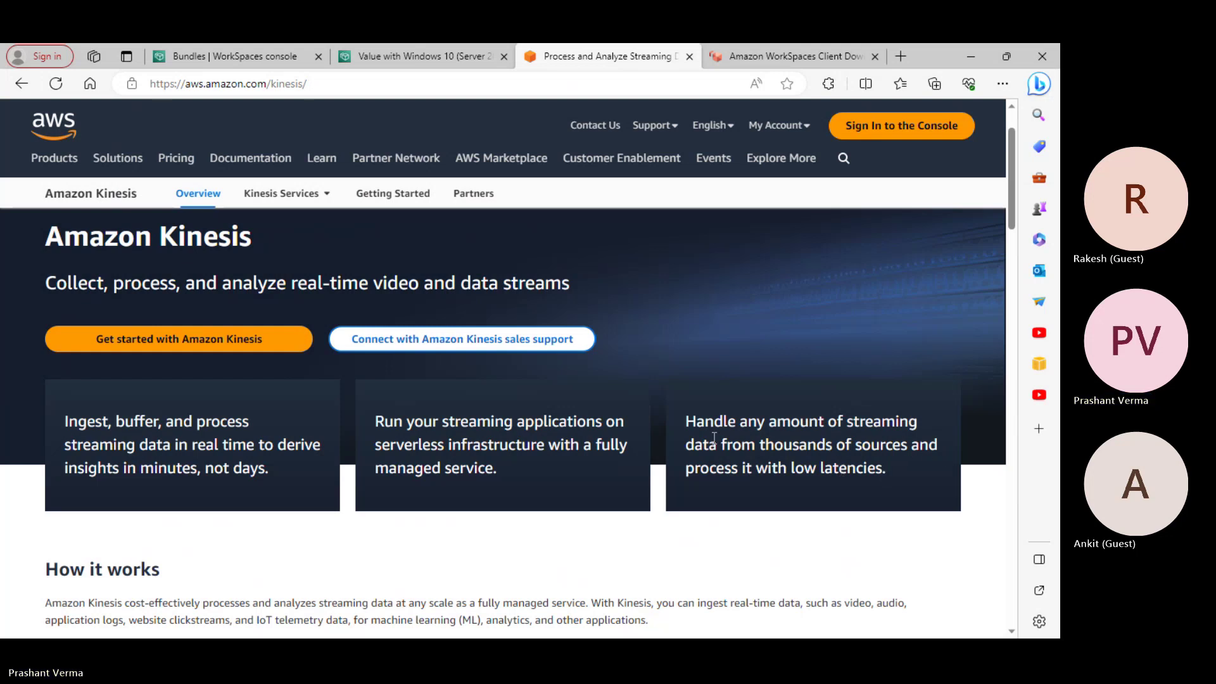
Return How it works to the Kinesis Data Streams tab, showing its serverless streaming description
scroll(671, 442, "down", 10)
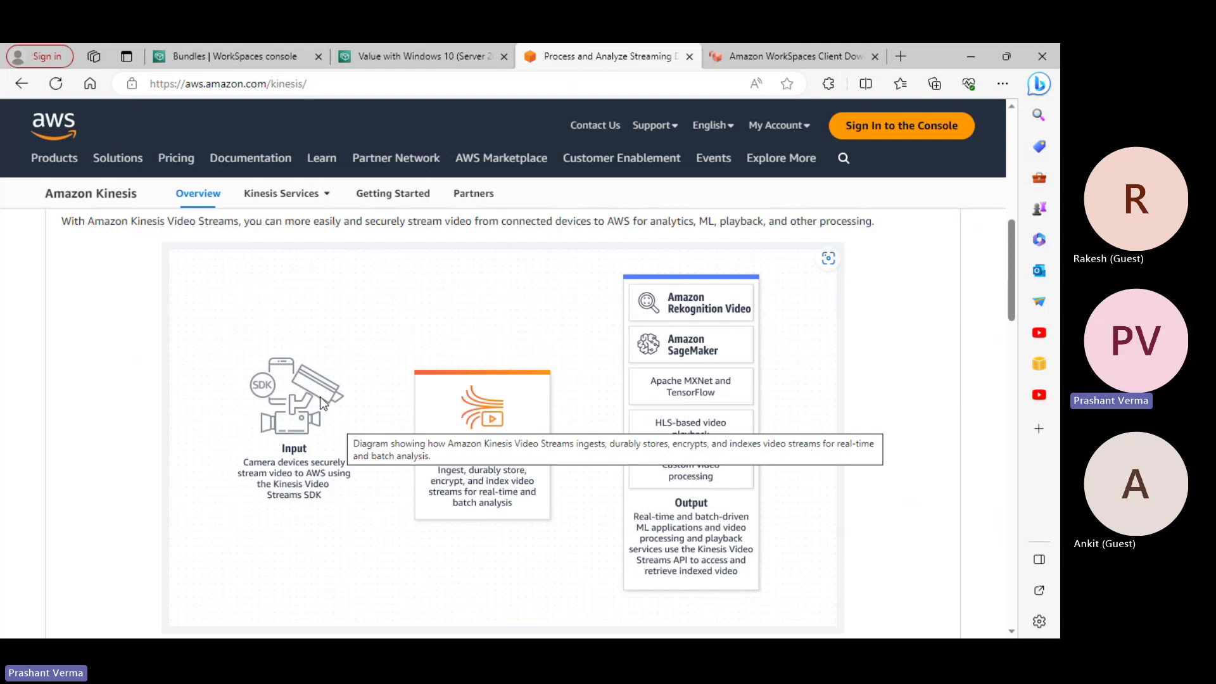
scroll(314, 484, "down", 1)
scroll(307, 495, "up", 3)
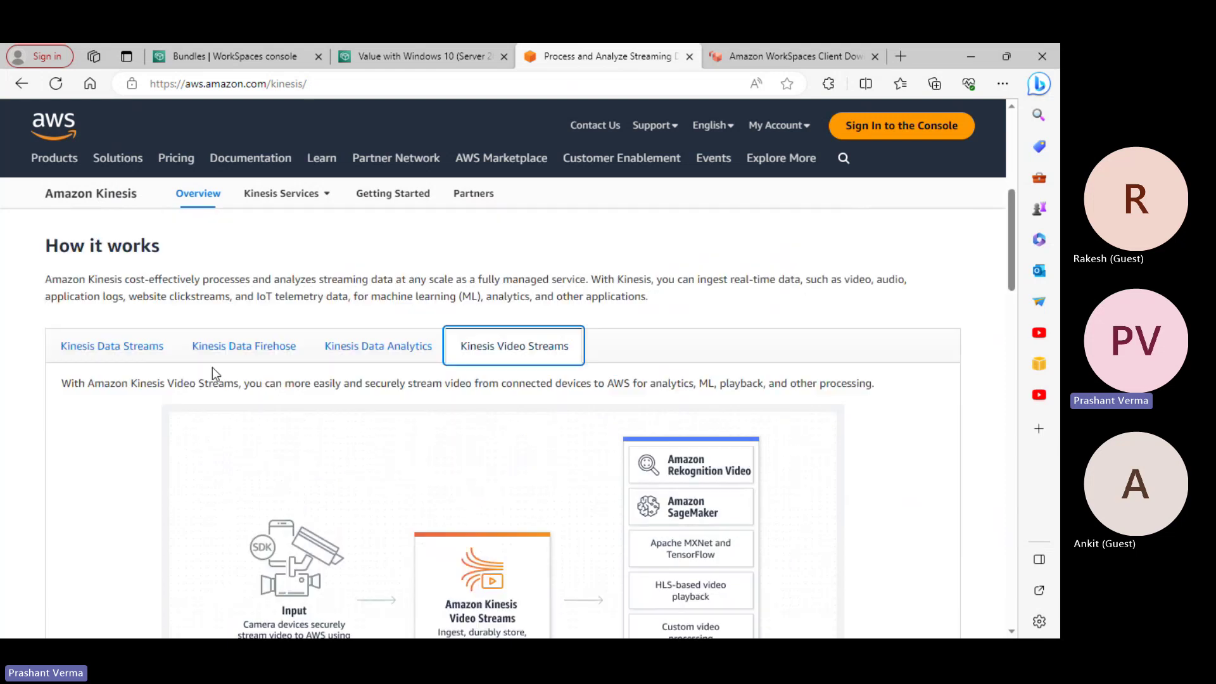
left_click(101, 362)
scroll(98, 405, "up", 2)
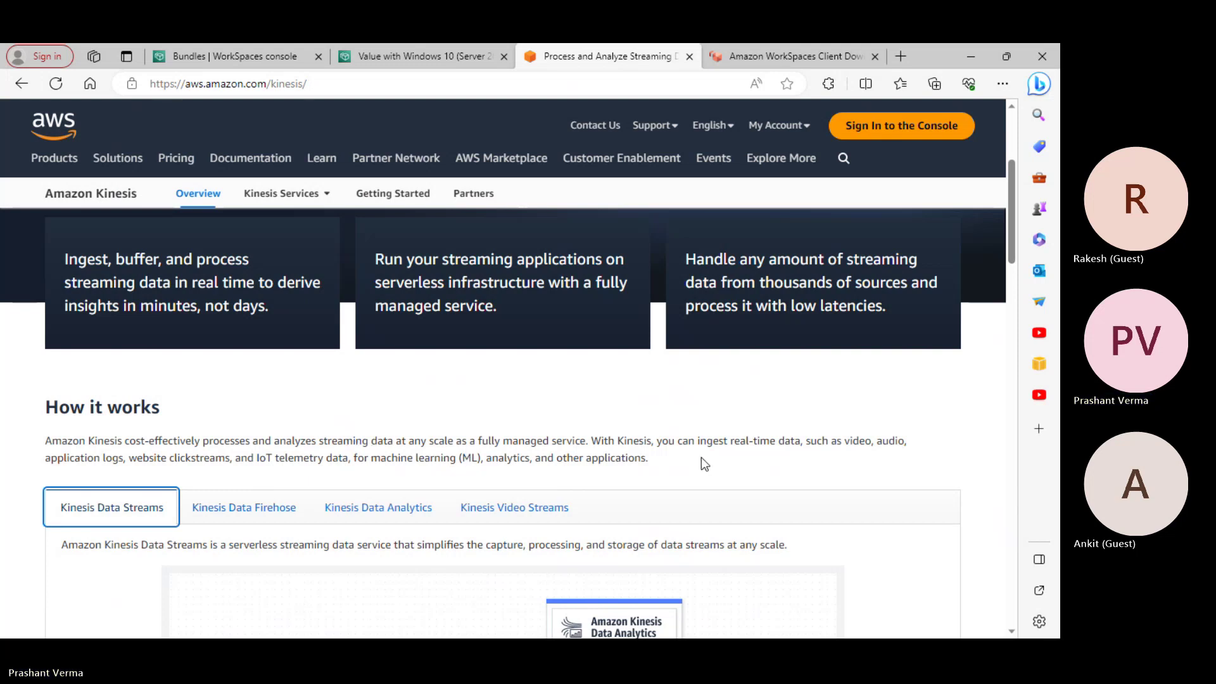
scroll(703, 464, "down", 1)
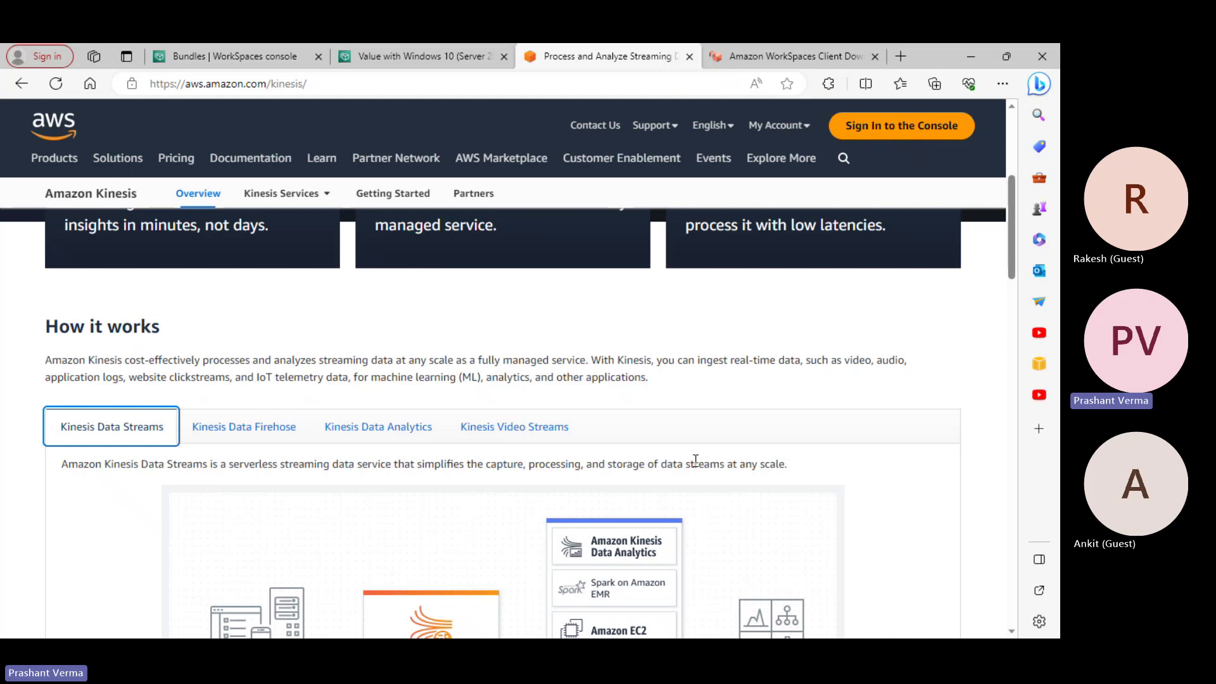
scroll(618, 435, "down", 3)
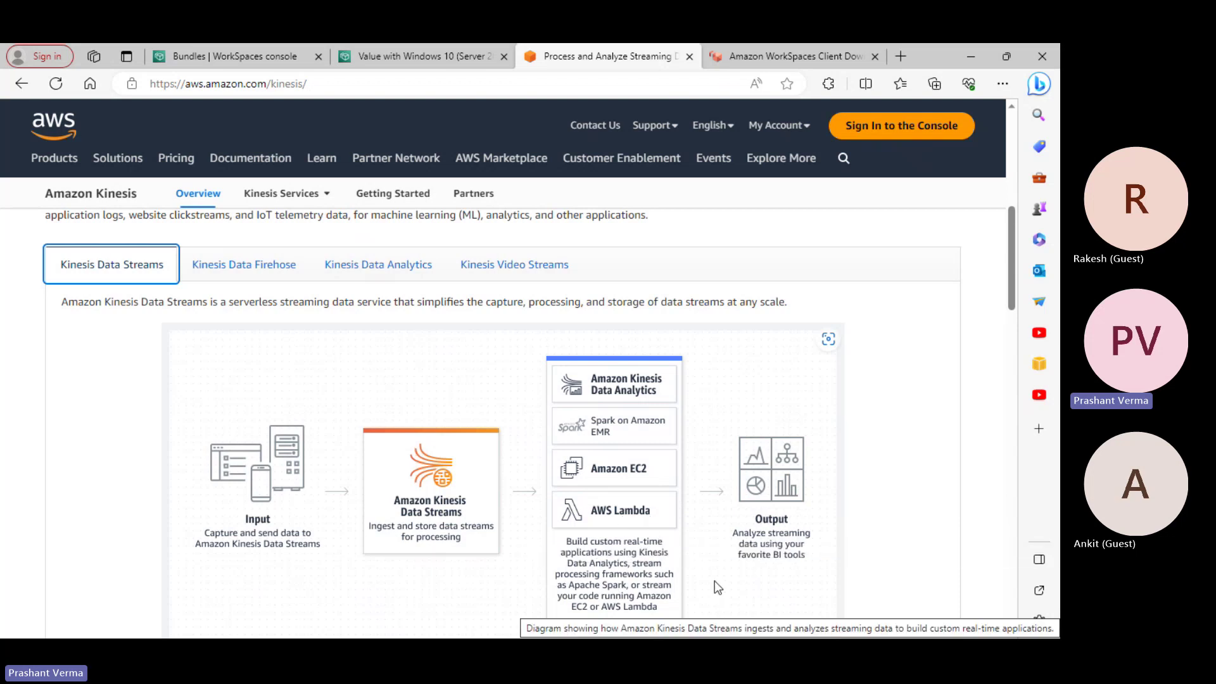
scroll(714, 580, "down", 2)
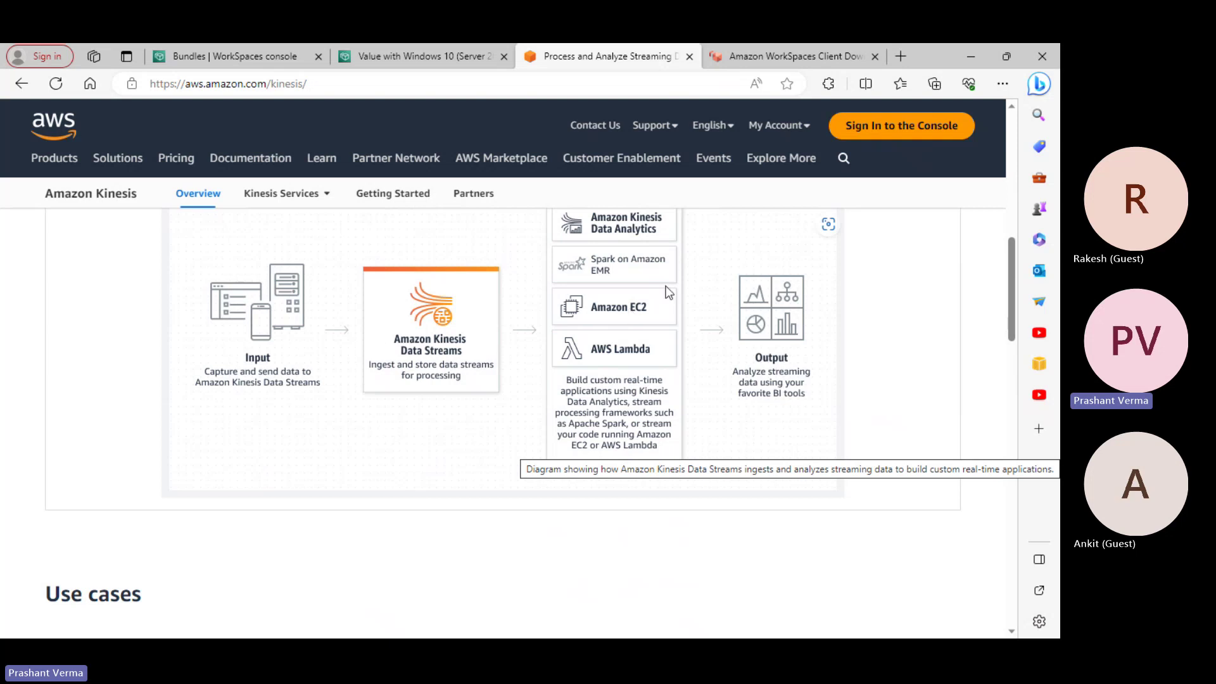
scroll(785, 327, "up", 1)
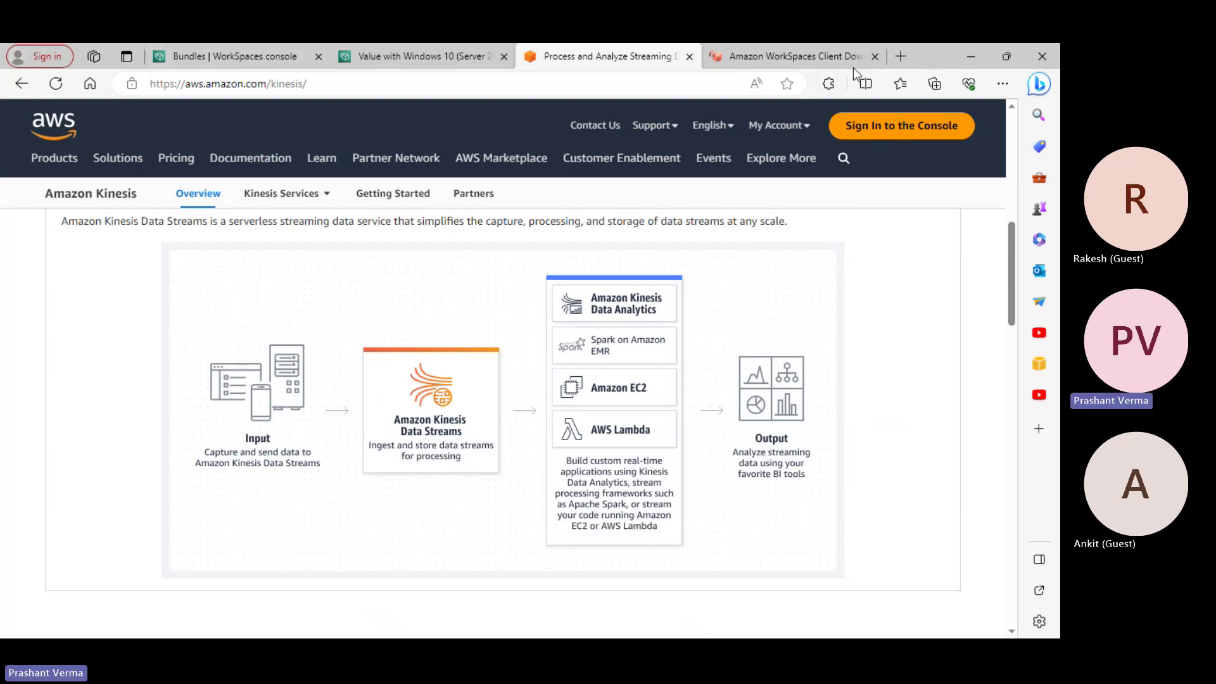
left_click(908, 55)
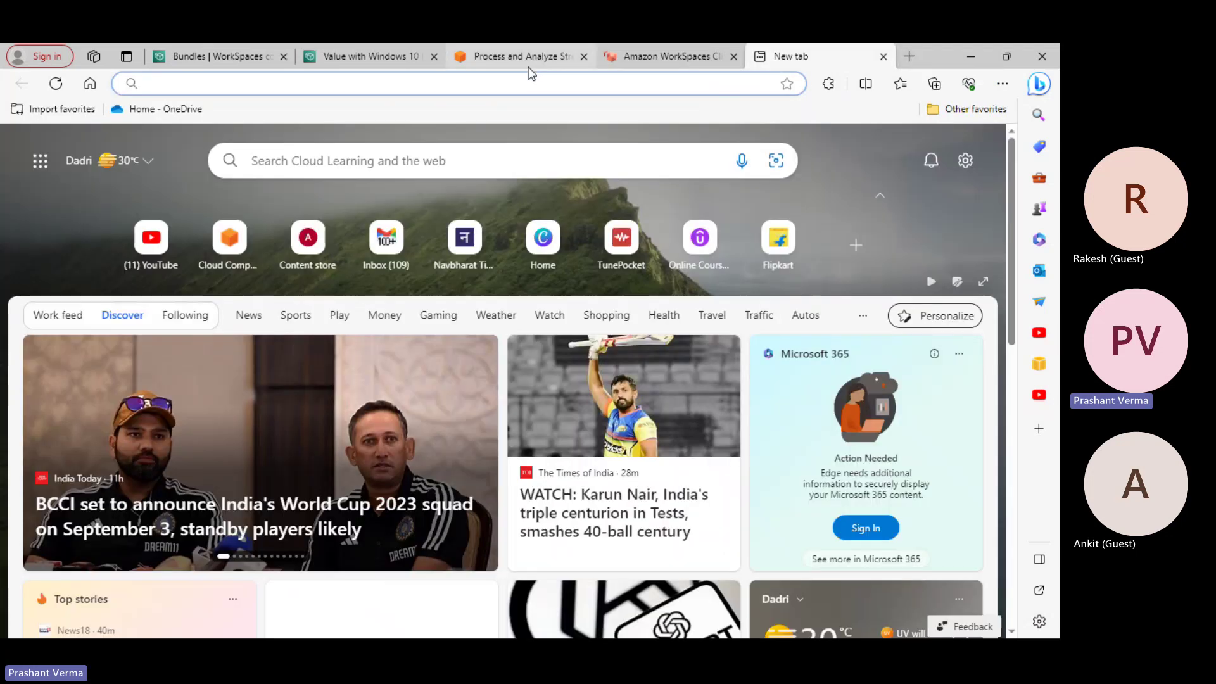
left_click(525, 84)
type("bi too")
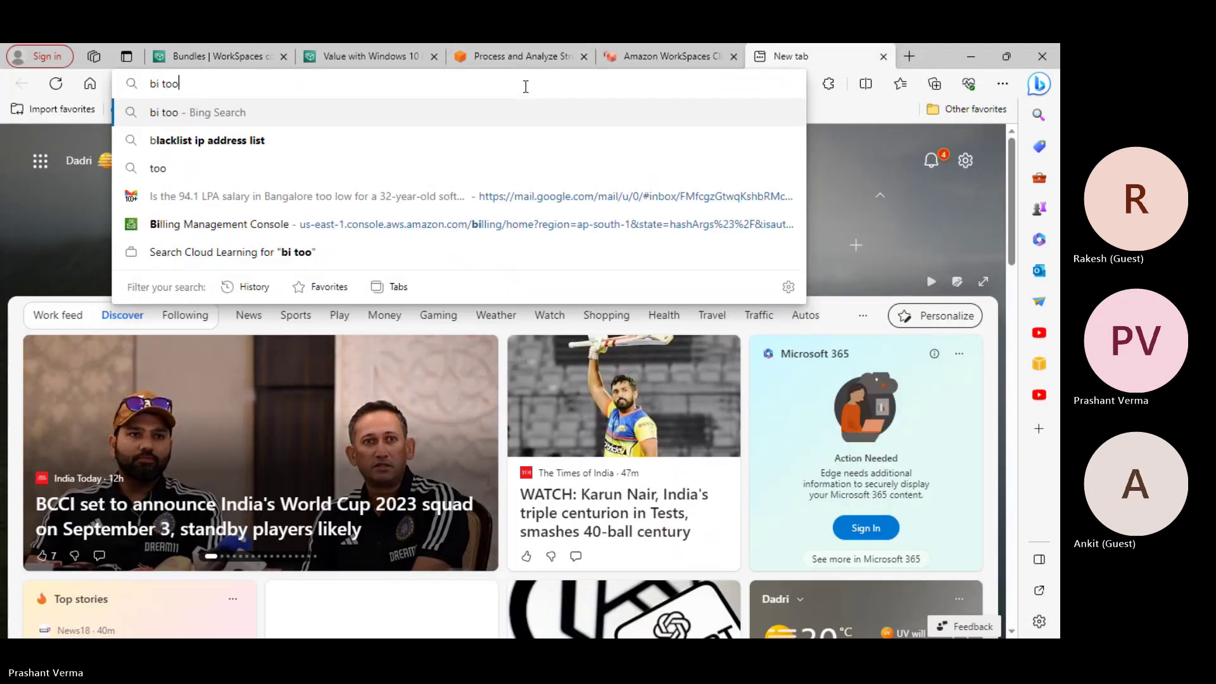
type("ls full for")
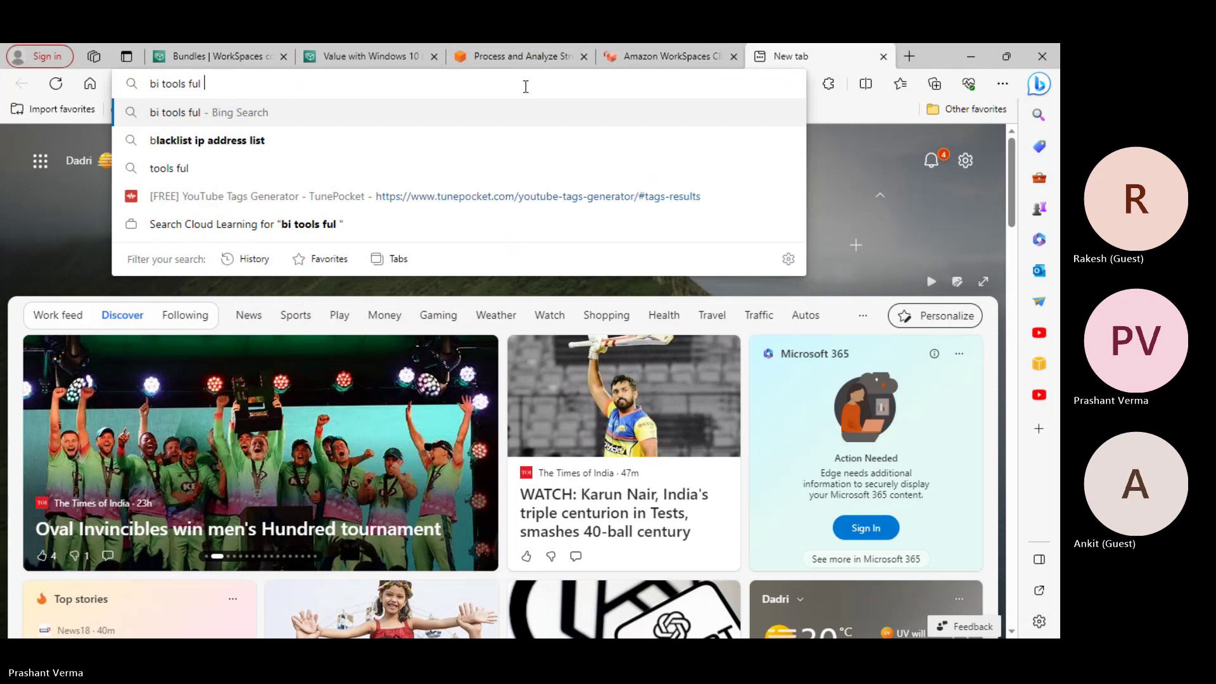
type("m")
key("Return")
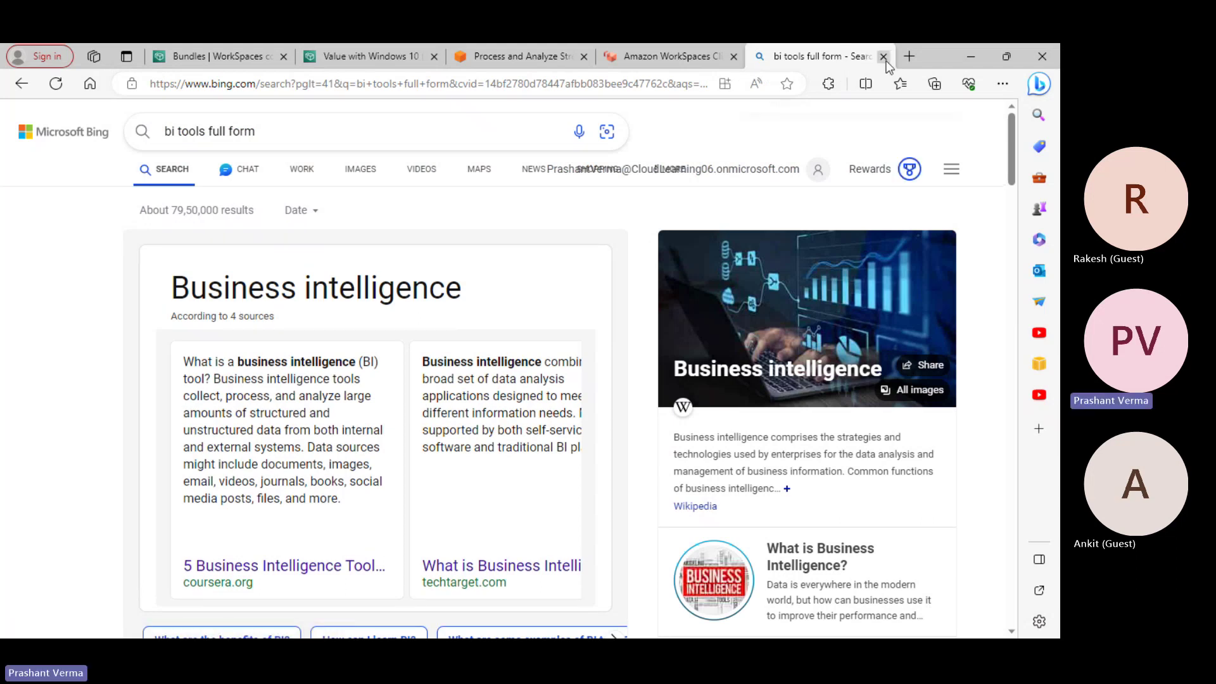
key("ctrl+w")
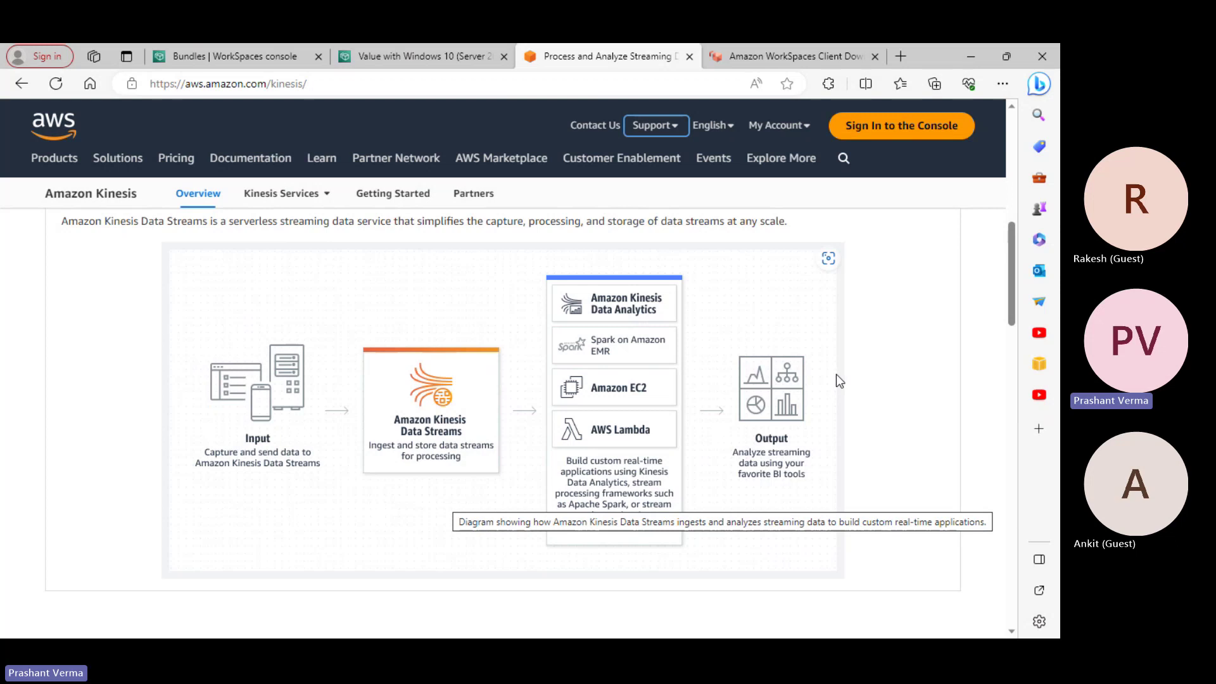
scroll(820, 389, "up", 3)
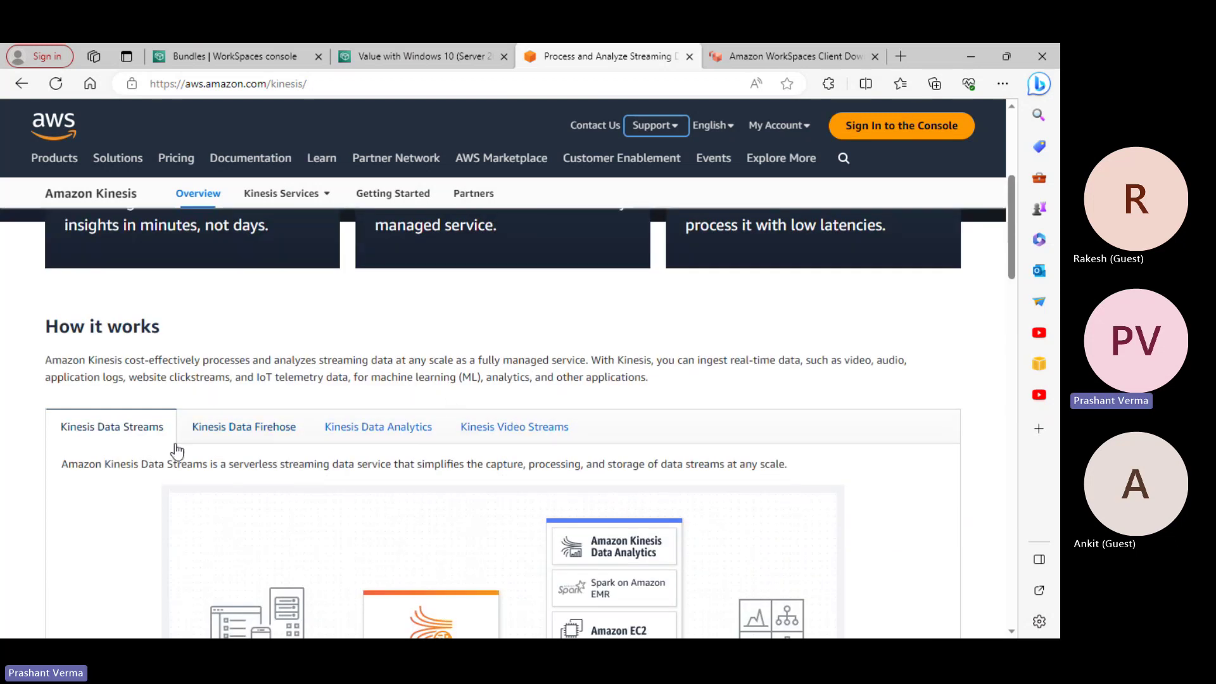
Review the Kinesis Data Firehose diagram, then show the Kinesis Data Analytics Apache Flink overview
left_click(230, 437)
scroll(364, 445, "down", 3)
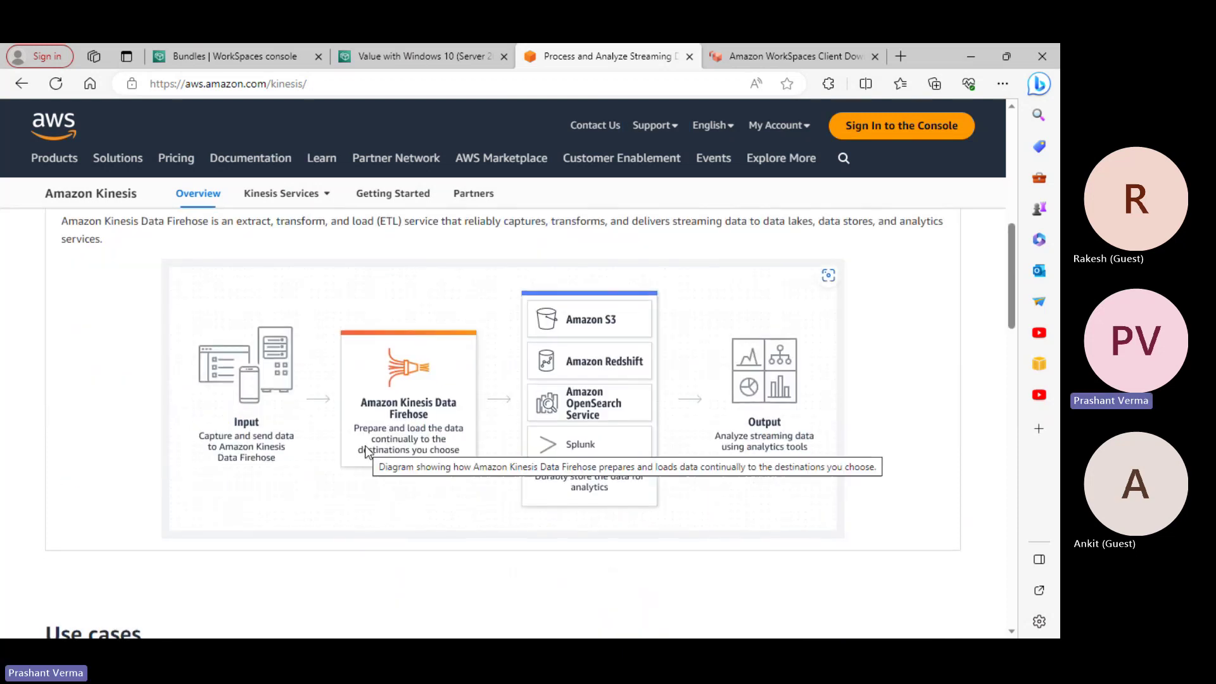
scroll(365, 447, "up", 1)
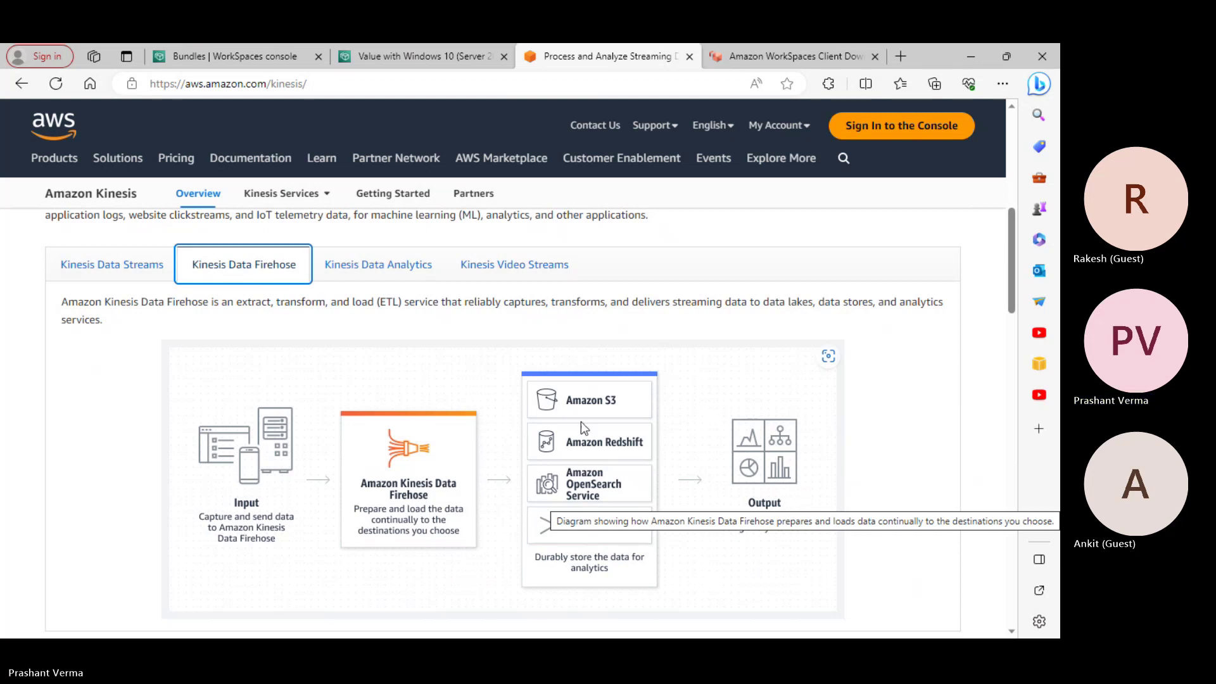
left_click(383, 279)
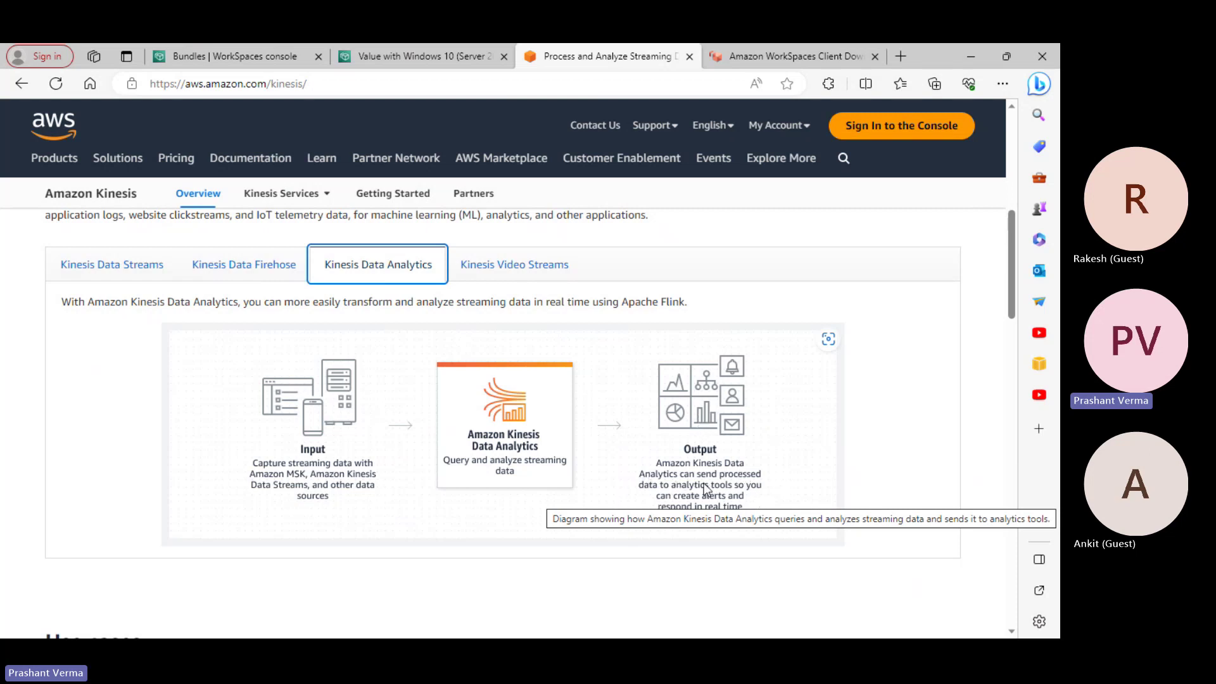
left_click(906, 459)
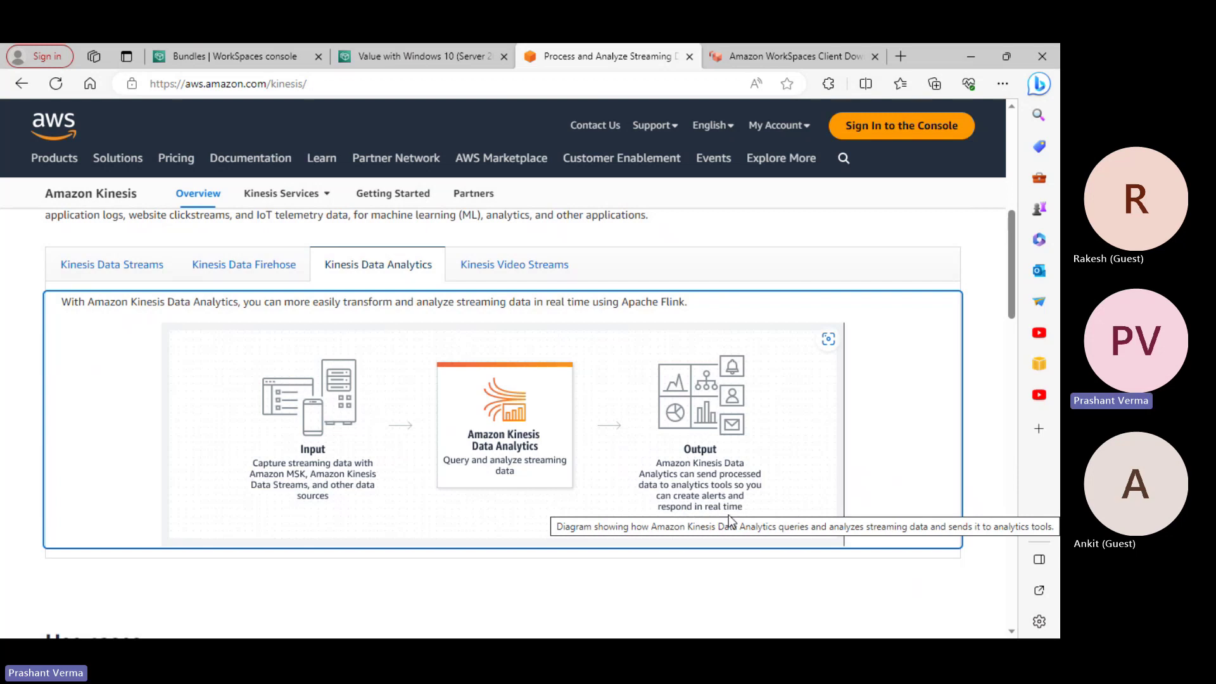
Show the Kinesis Video Streams diagram and skim the page about streaming video from connected devices
left_click(508, 266)
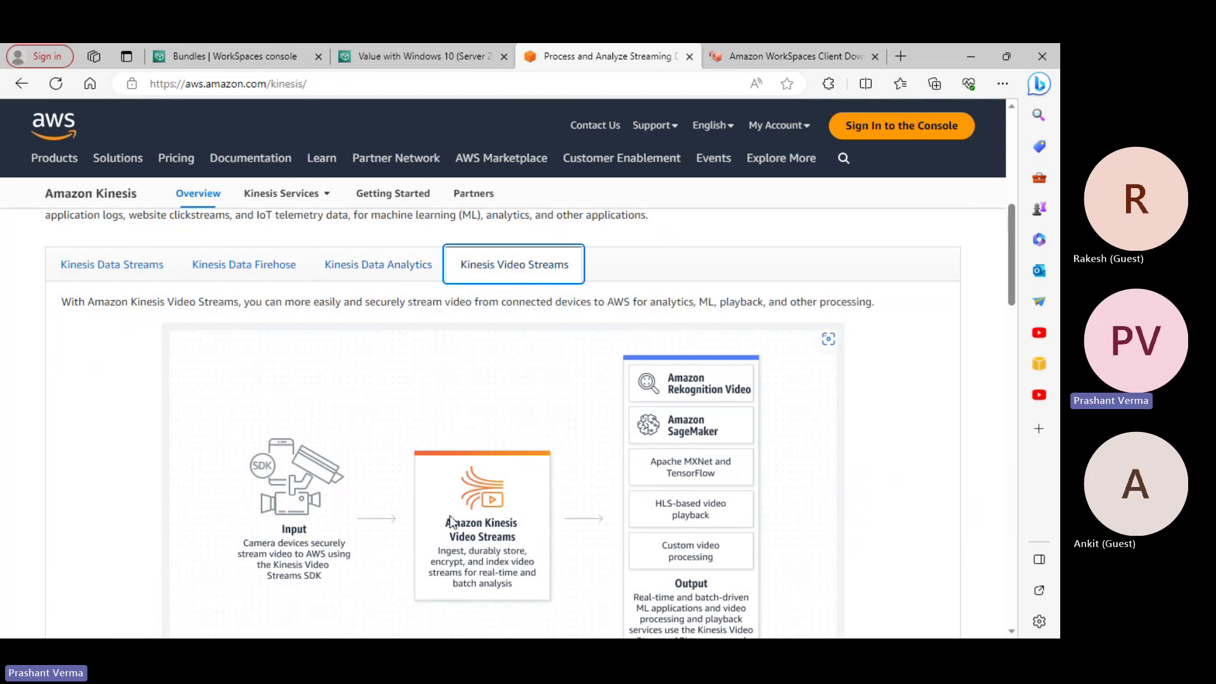
scroll(500, 380, "down", 1)
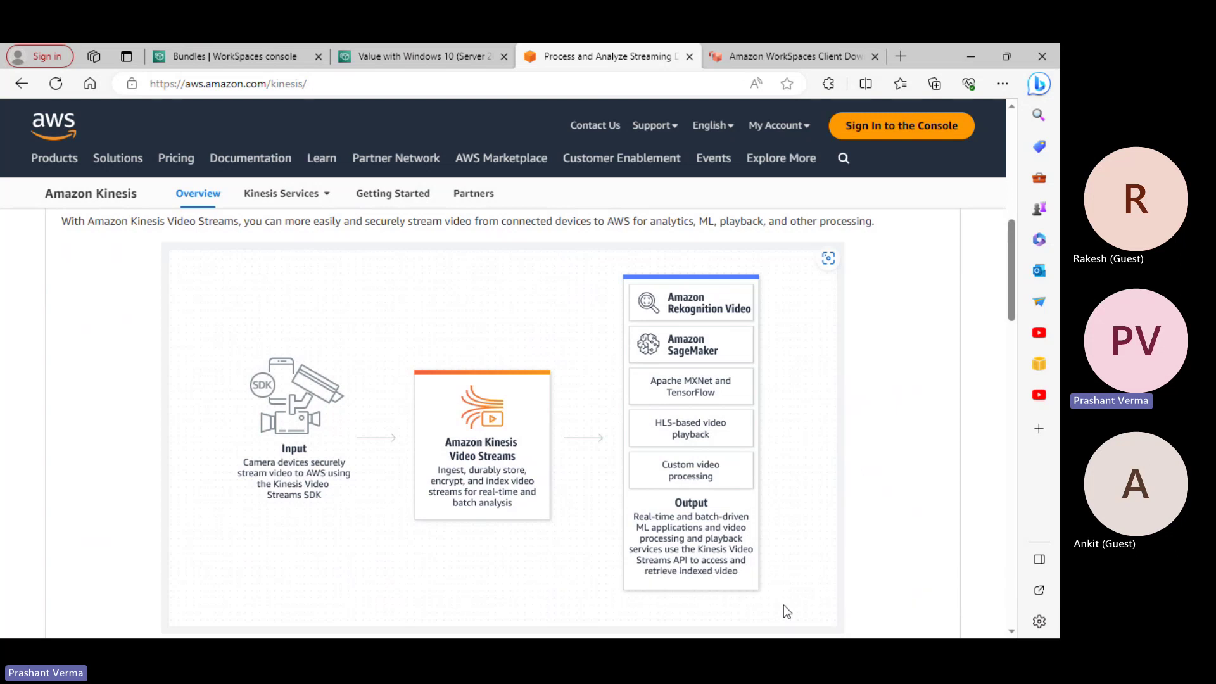
scroll(784, 605, "up", 7)
scroll(784, 605, "down", 5)
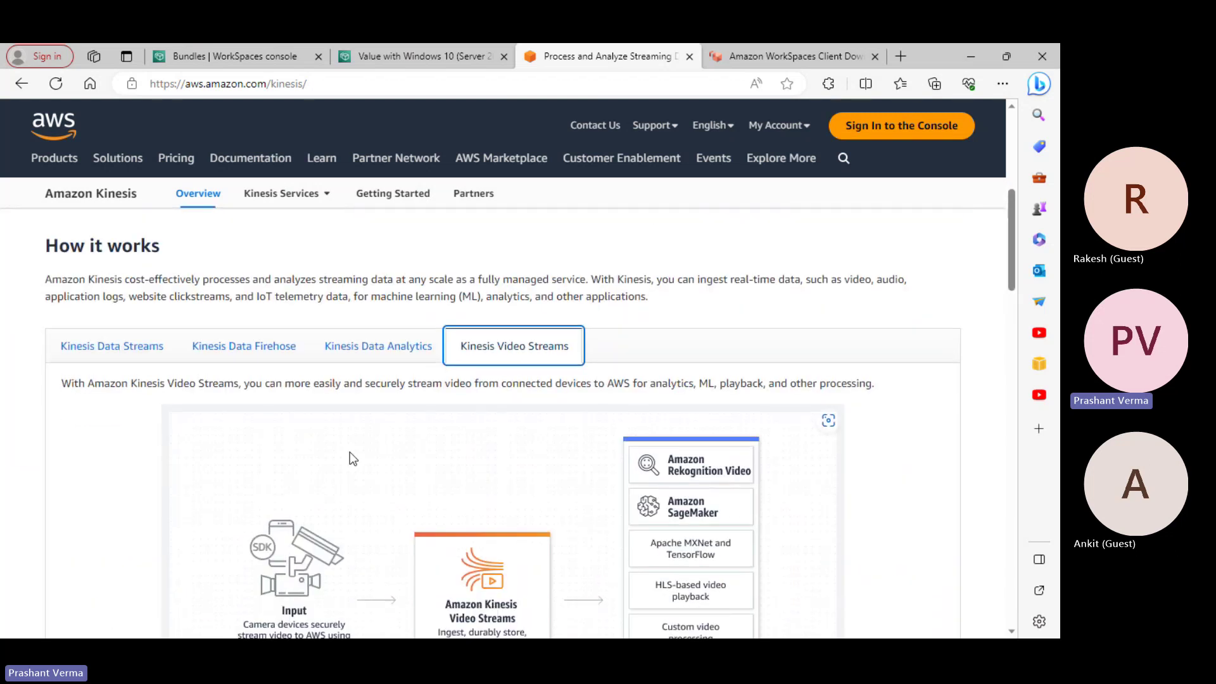
scroll(814, 507, "down", 8)
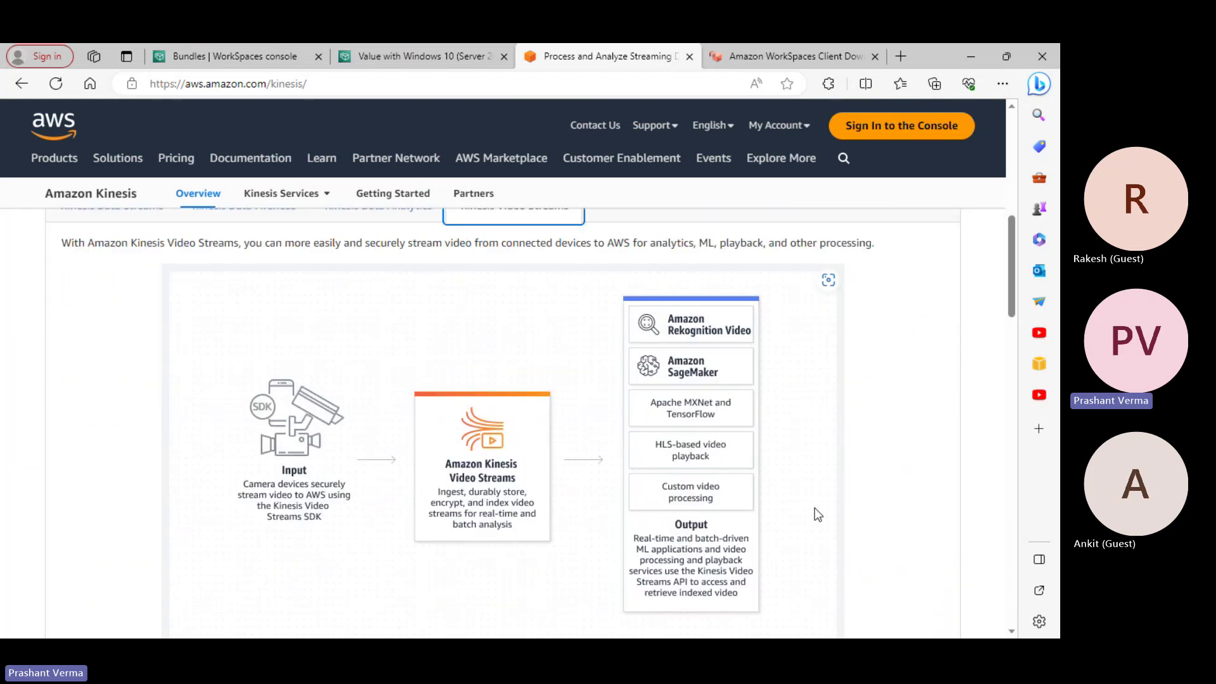
scroll(786, 506, "up", 8)
scroll(787, 507, "down", 8)
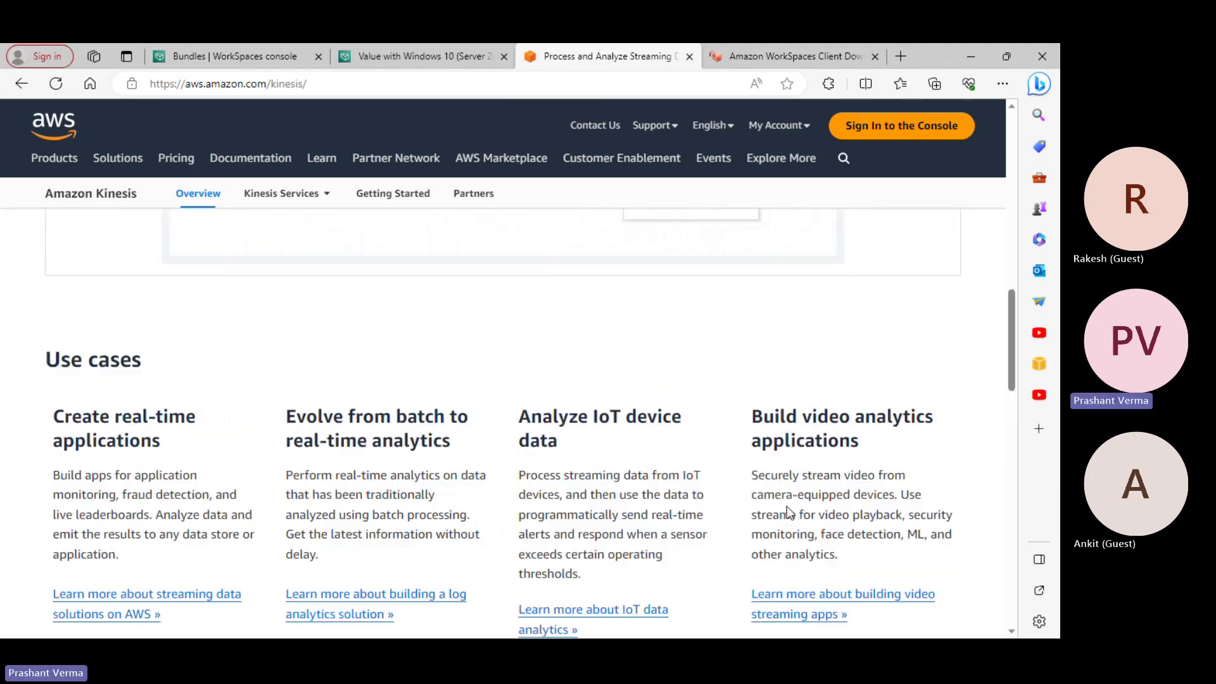
scroll(788, 514, "down", 5)
scroll(787, 510, "up", 20)
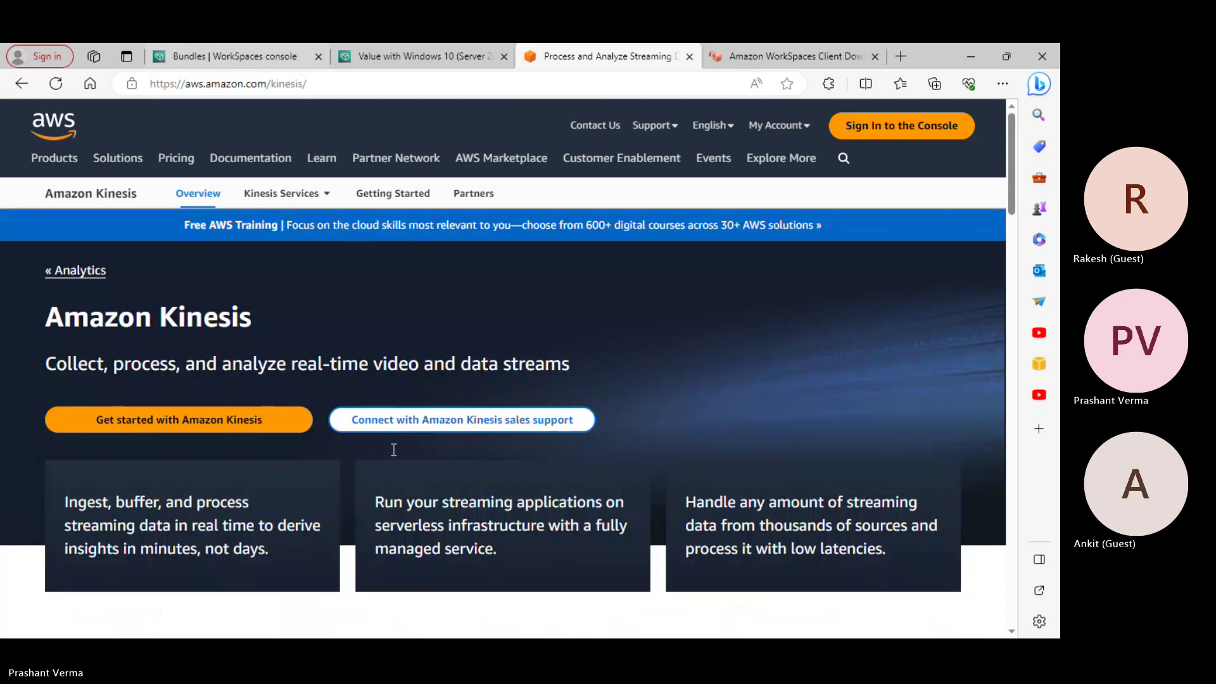
Switch to the Amazon Kinesis Data Streams.txt Notepad window with Alt+Tab
key("alt+Tab")
key("alt+Tab")
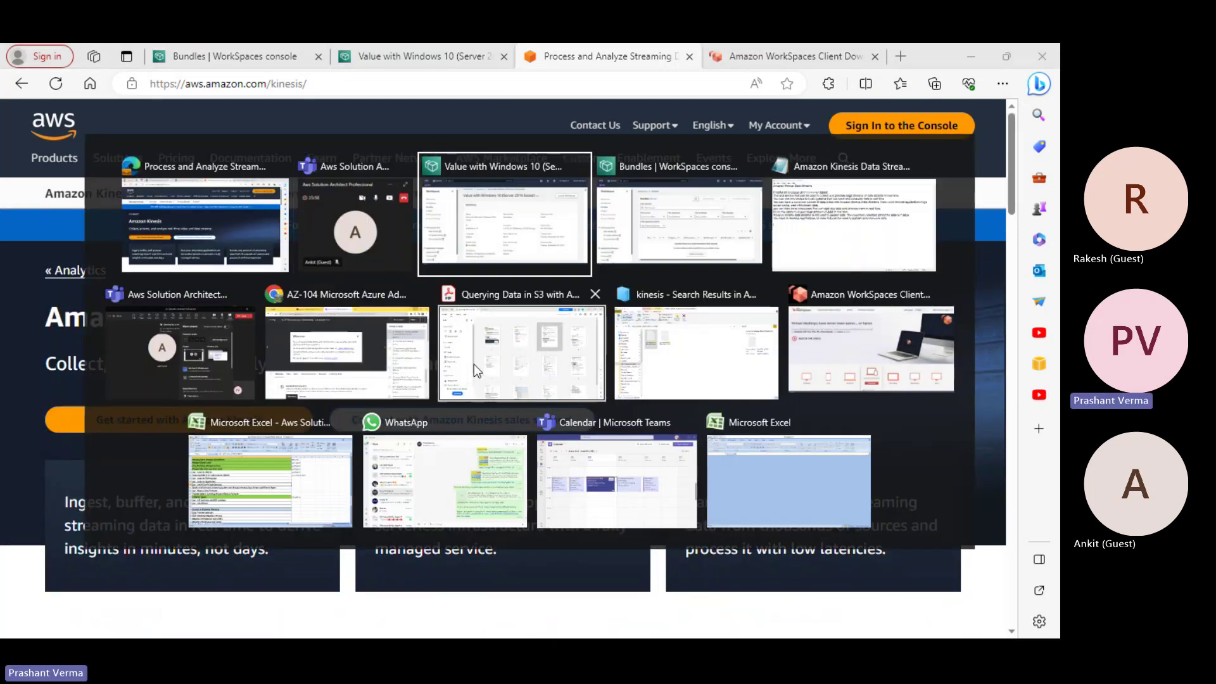
left_click(853, 225)
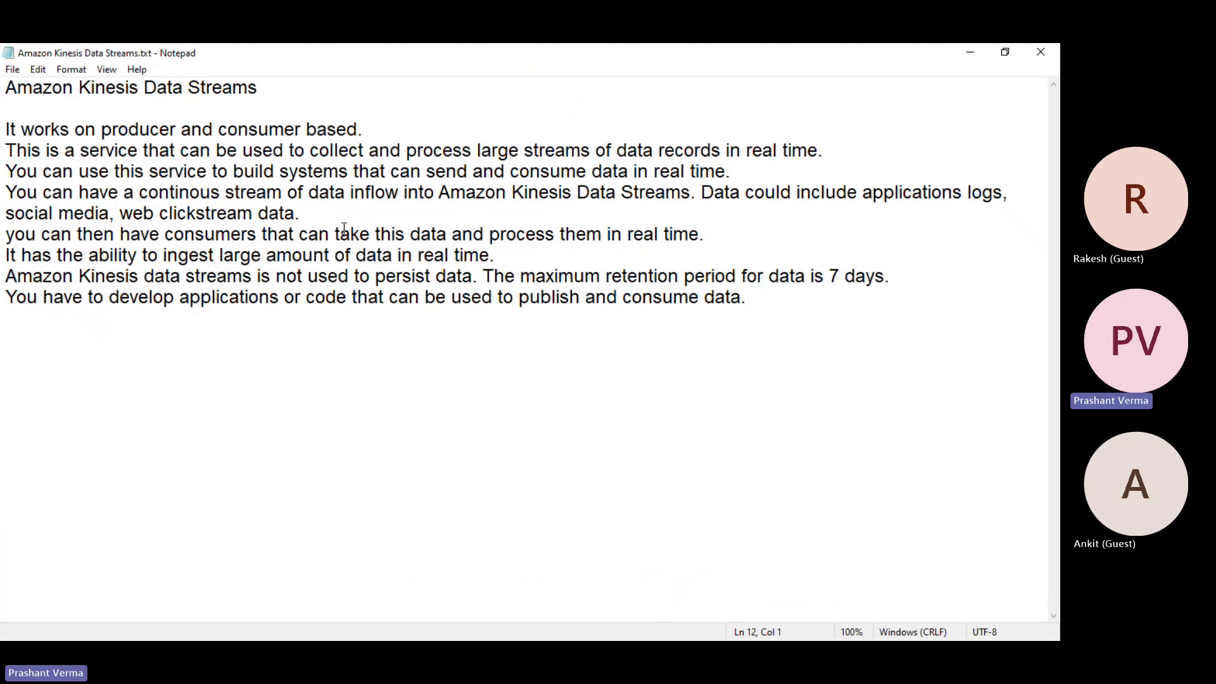
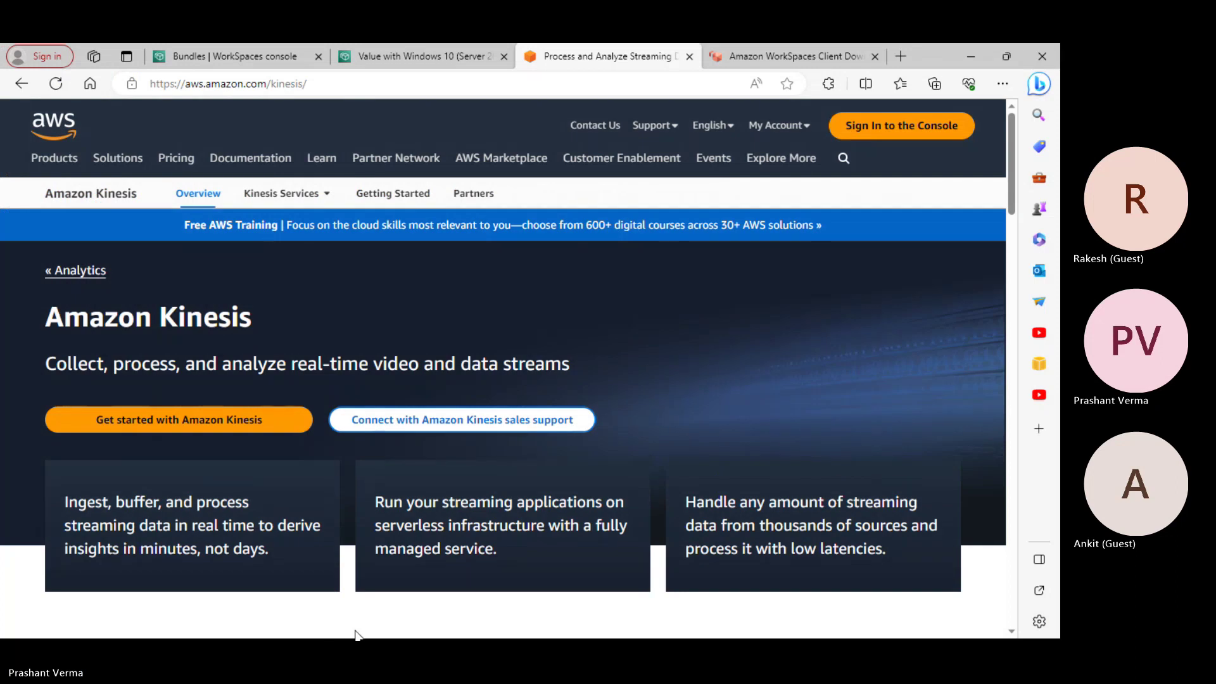
Open Amazon Kinesis Data Firehose.txt from the kinesis search results in maximized Notepad
left_click(367, 615)
key("alt+Tab")
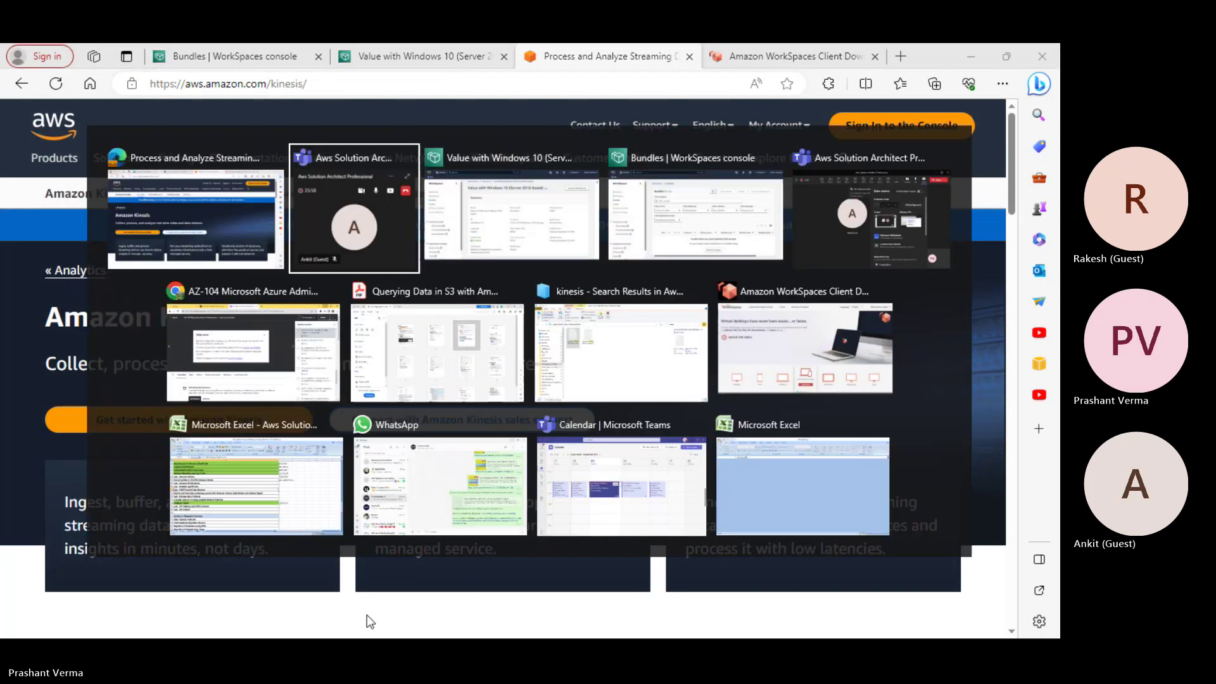
key("alt+Tab")
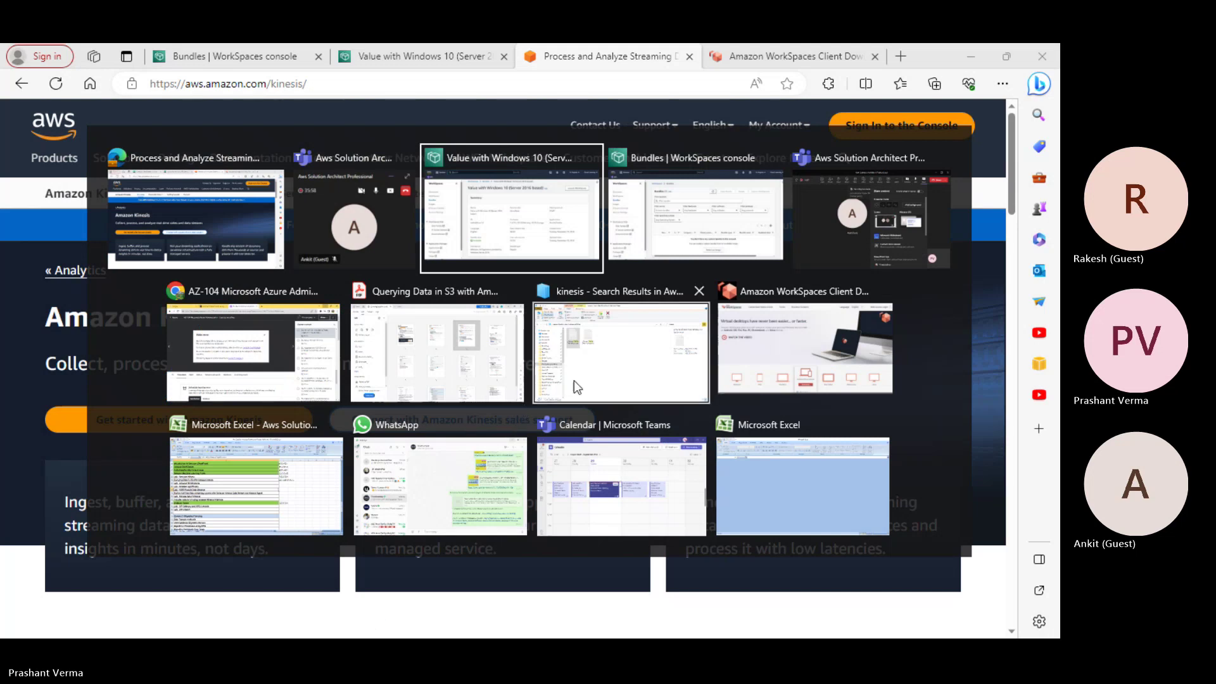
left_click(573, 380)
double_click(354, 279)
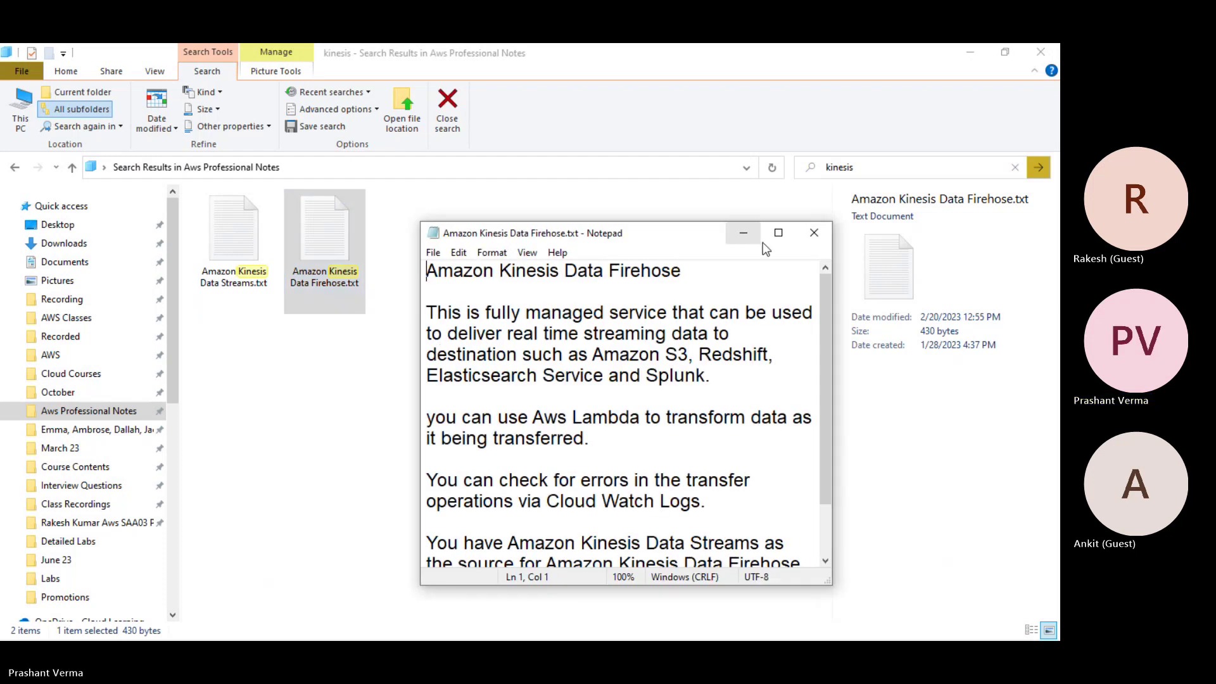
left_click(778, 234)
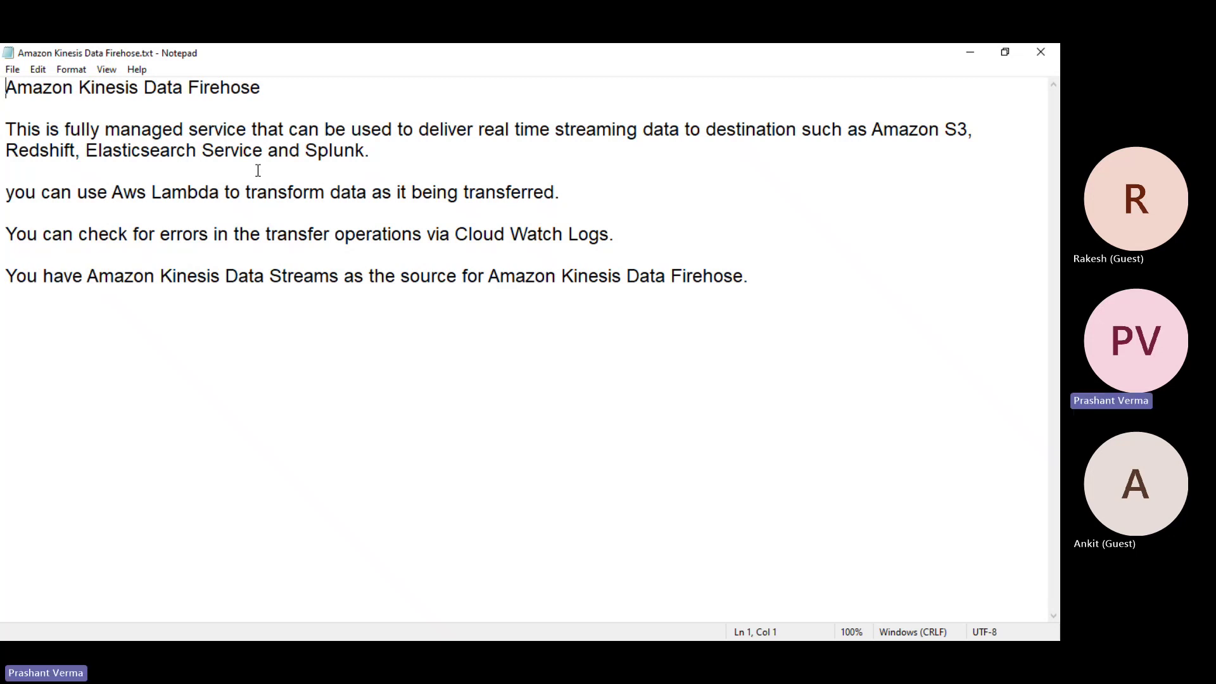
Highlight 'Data Streams' and 'Data Firehose' in the last sentence while reading, then close Notepad
left_click_drag(219, 286, 293, 288)
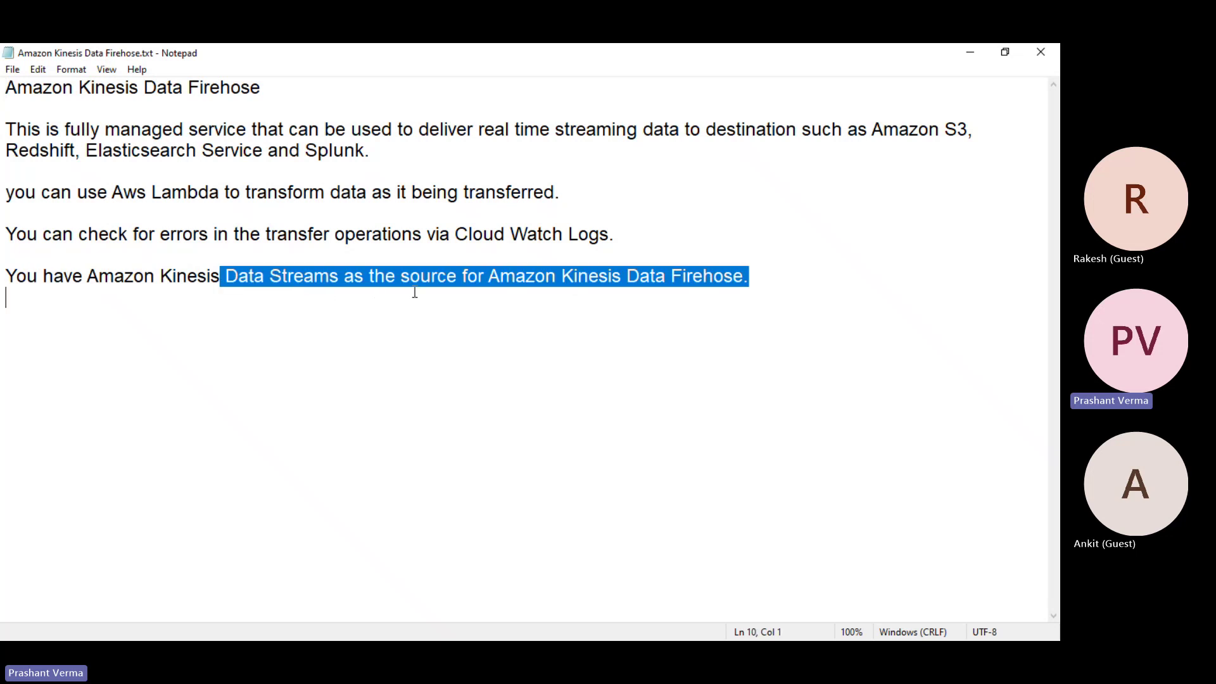
left_click(634, 375)
left_click_drag(633, 277, 733, 278)
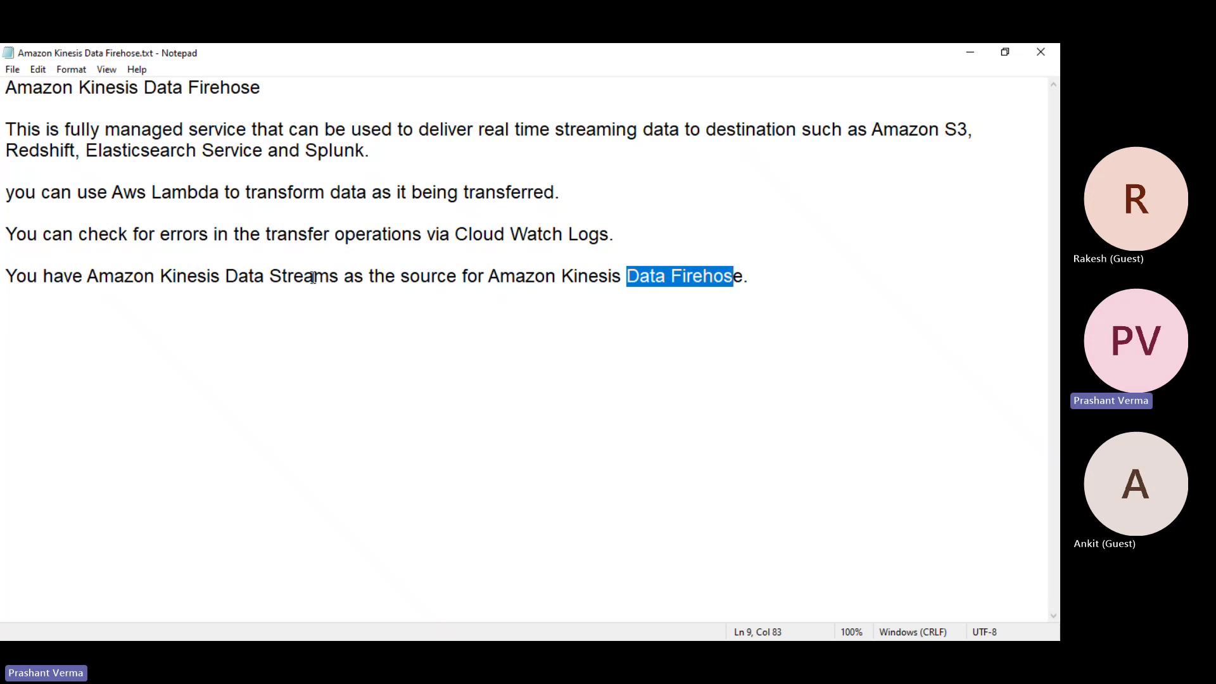
left_click_drag(340, 276, 220, 279)
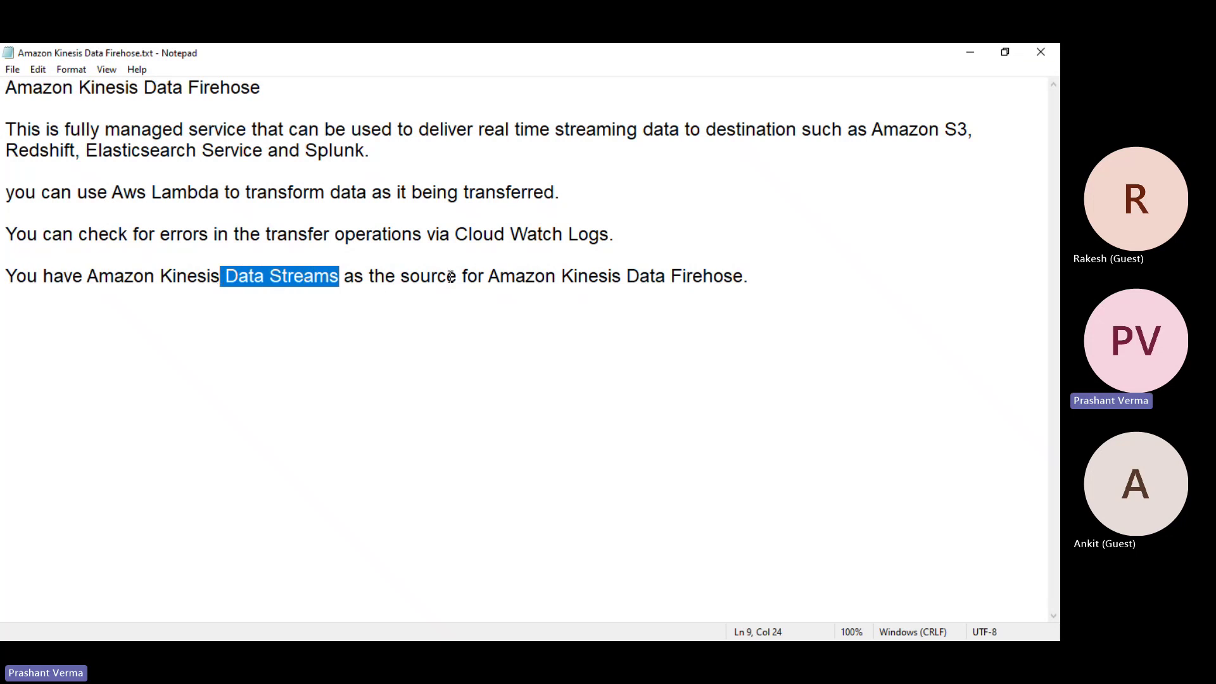
left_click(1044, 54)
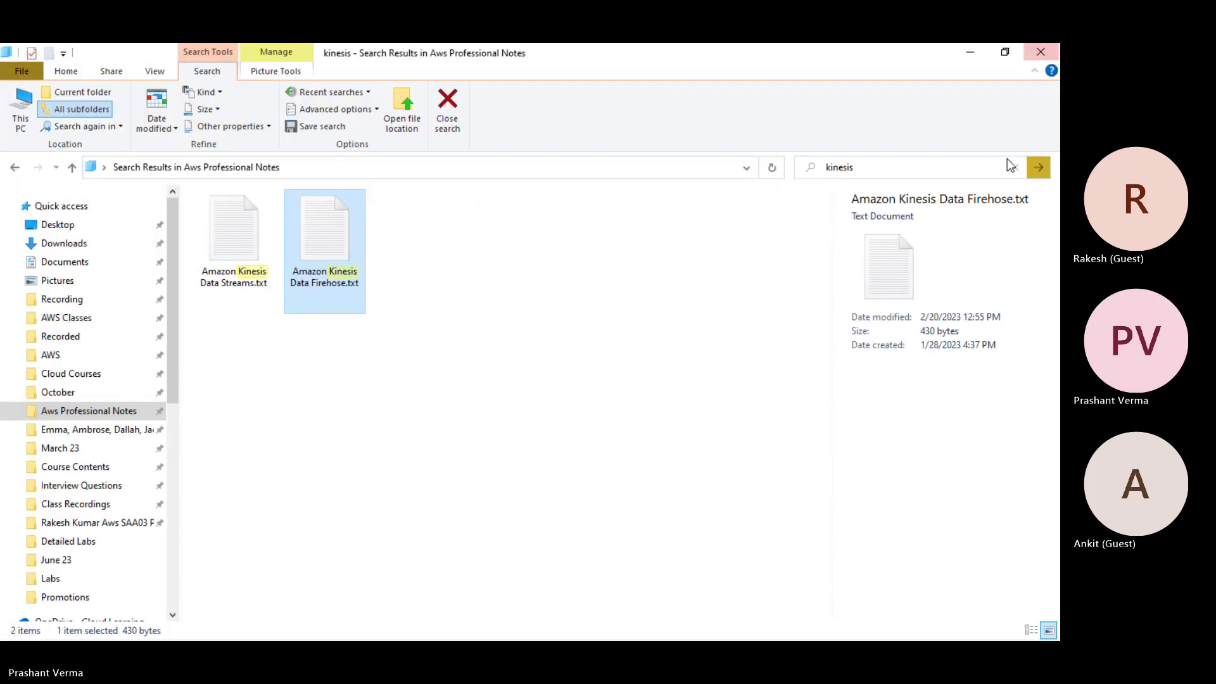
Review the Aws saa professional 9am WhatsApp group, then return to the WorkSpaces client download page
left_click(971, 54)
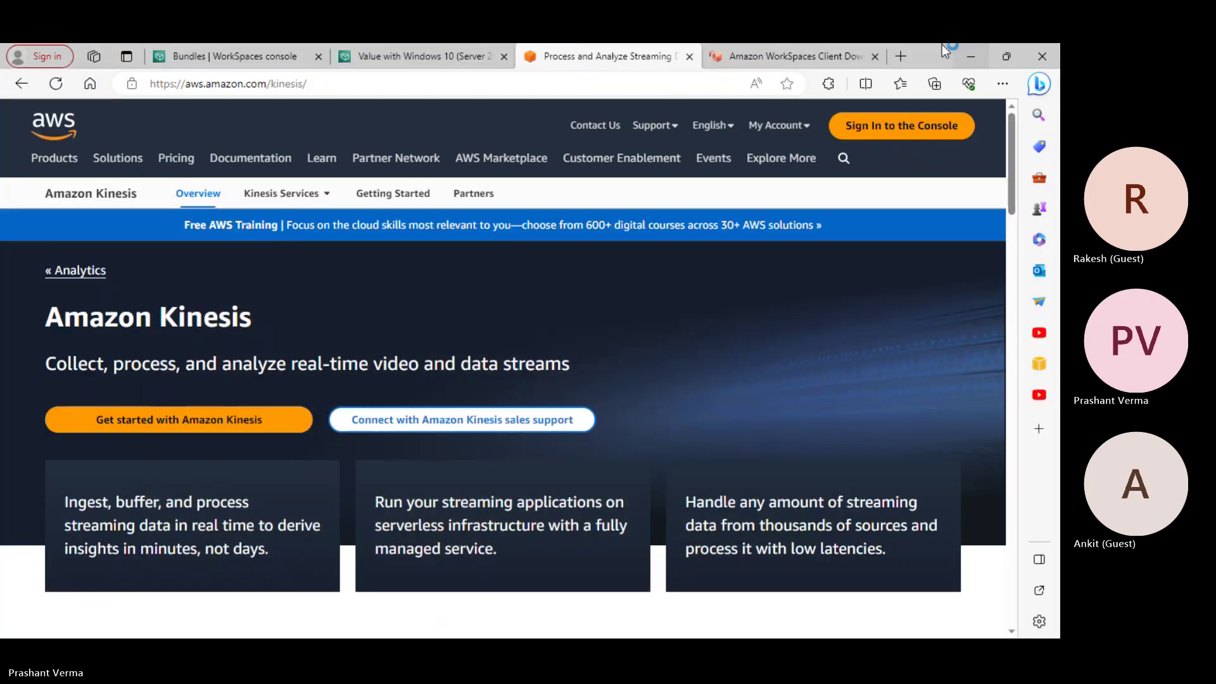
key("alt+Tab")
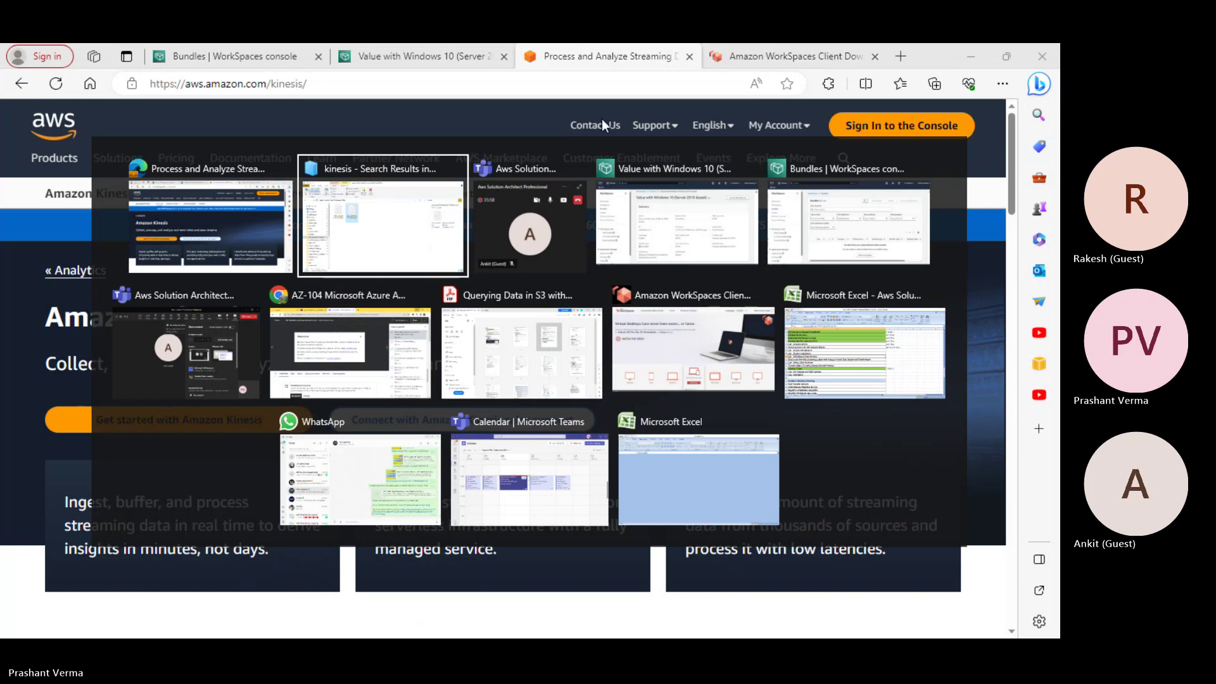
key("Tab")
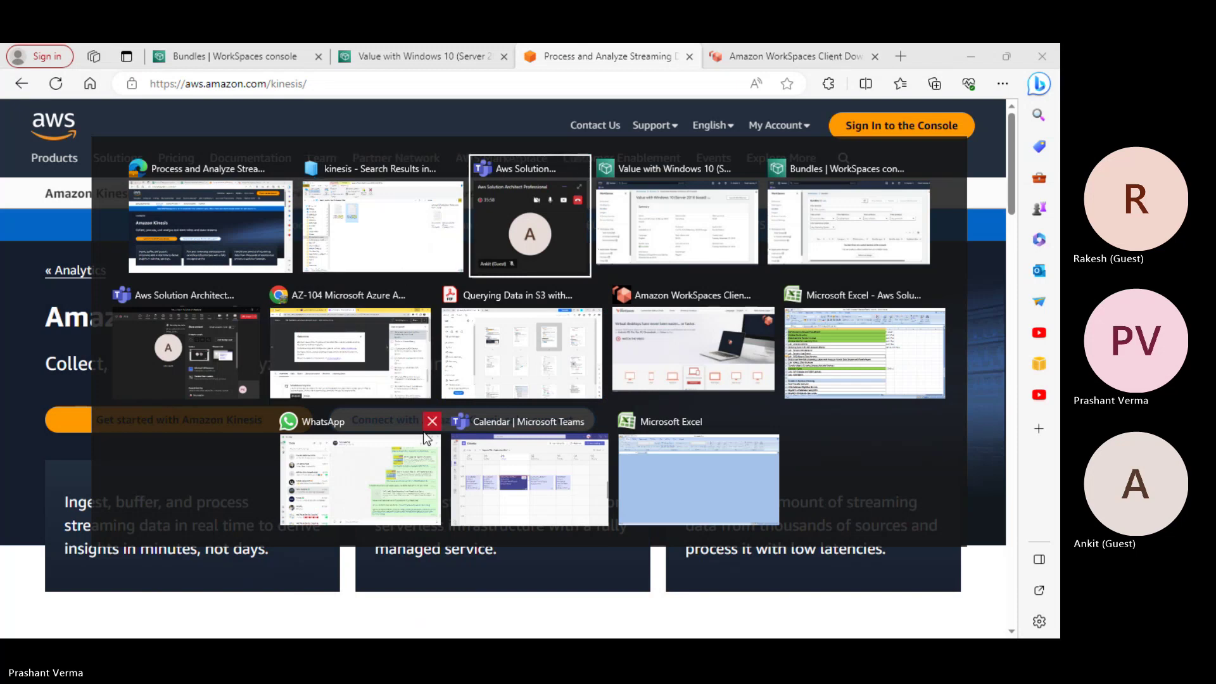
left_click(424, 456)
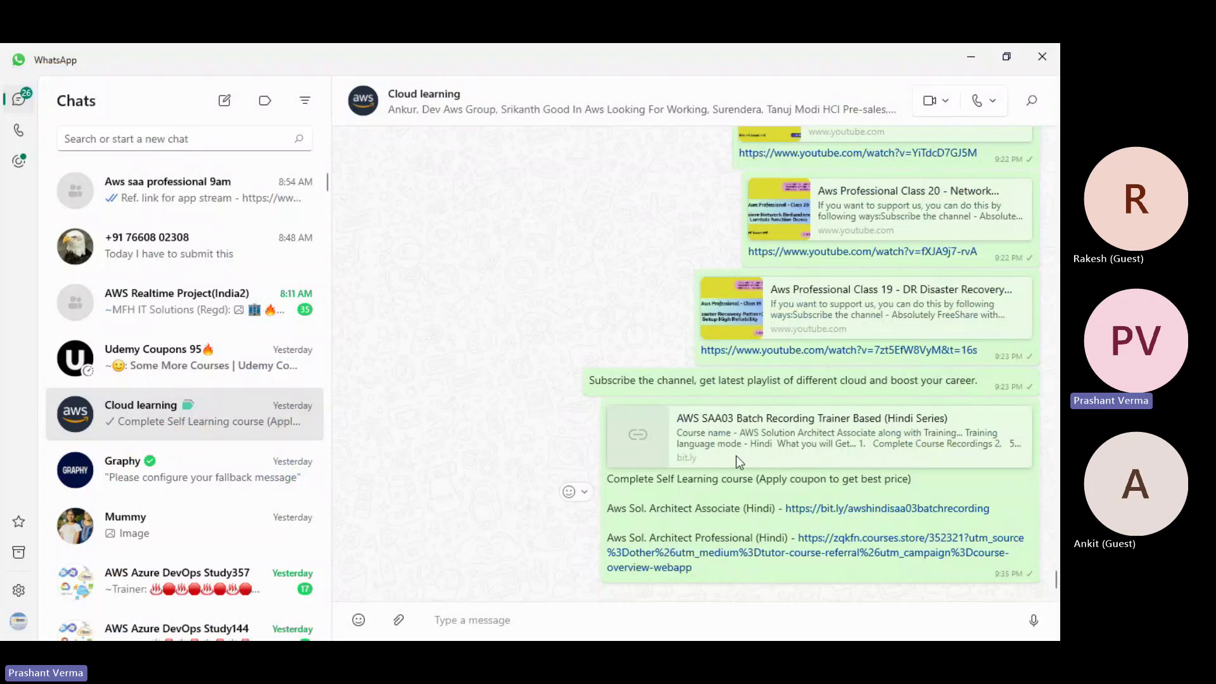
left_click(159, 186)
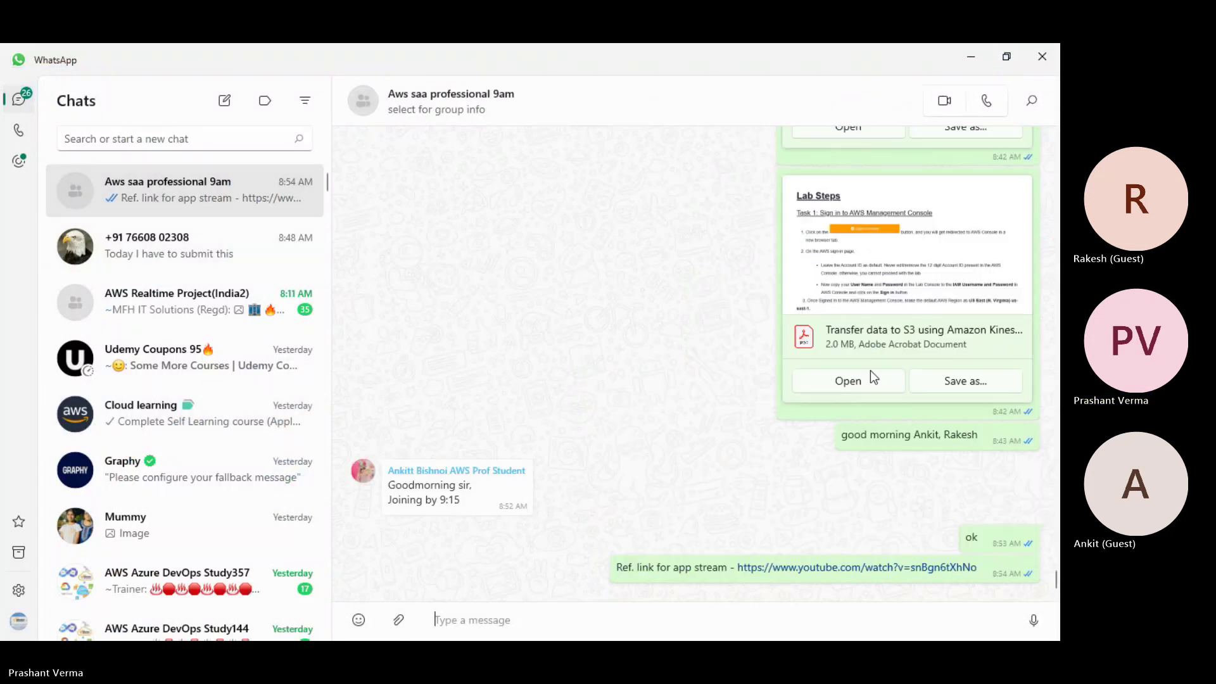
scroll(897, 405, "up", 6)
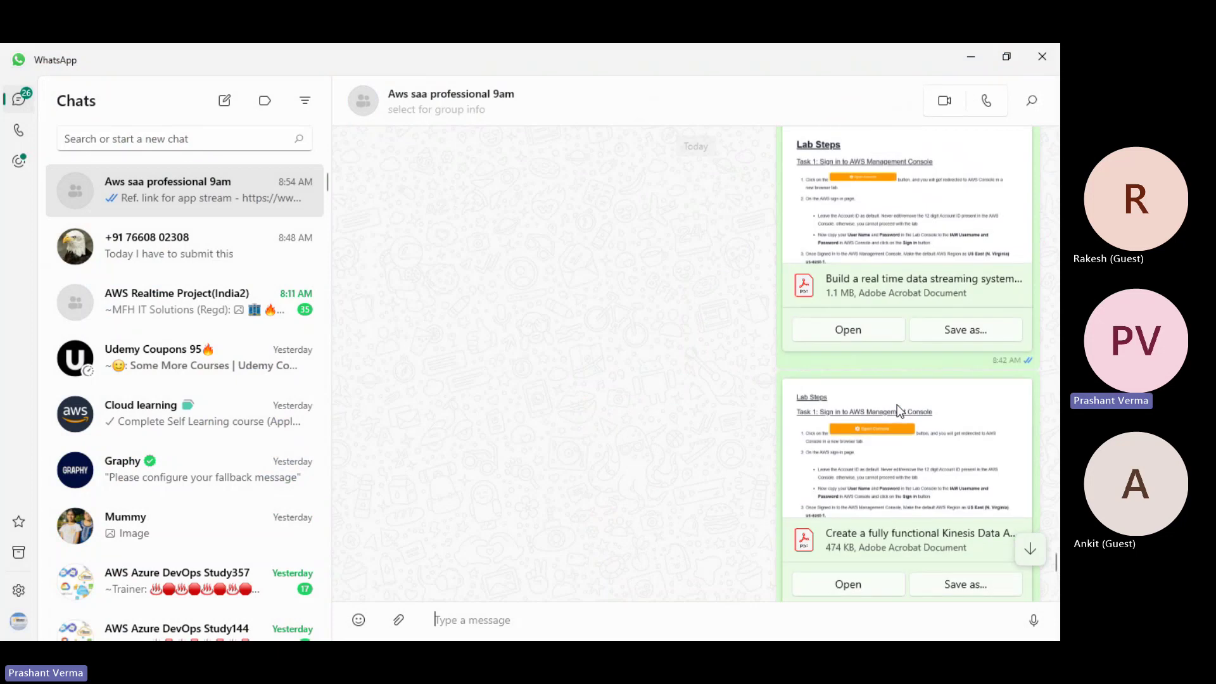
scroll(900, 411, "down", 10)
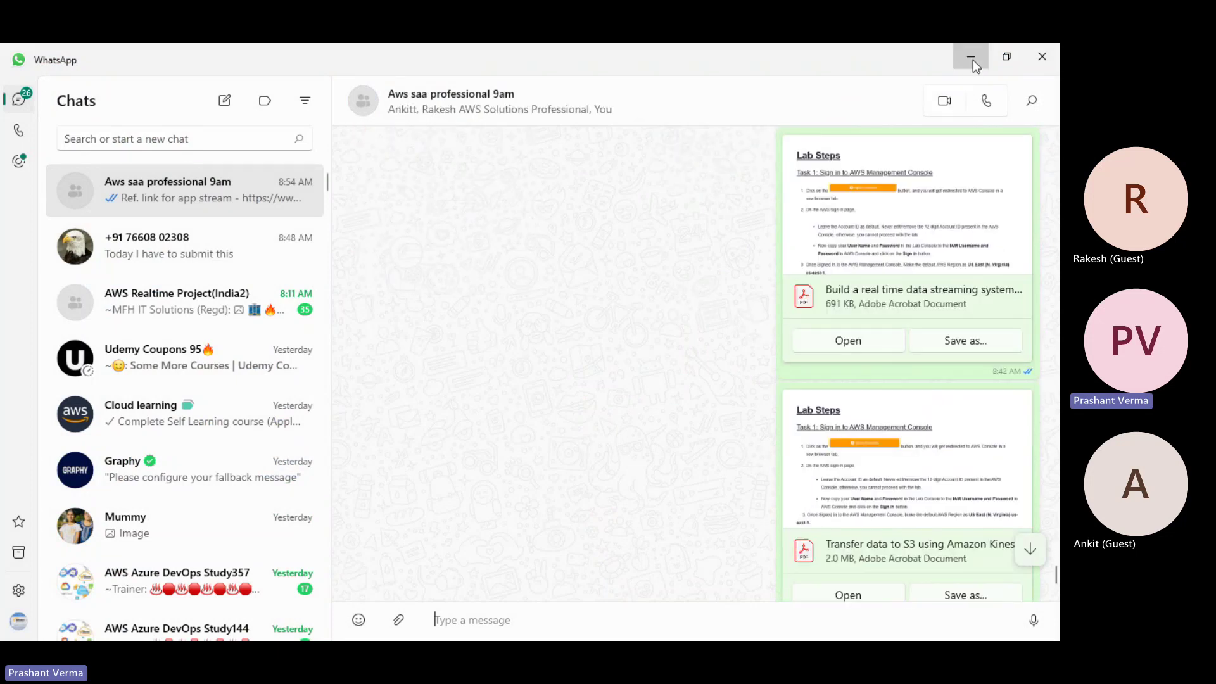
left_click(972, 58)
left_click(801, 52)
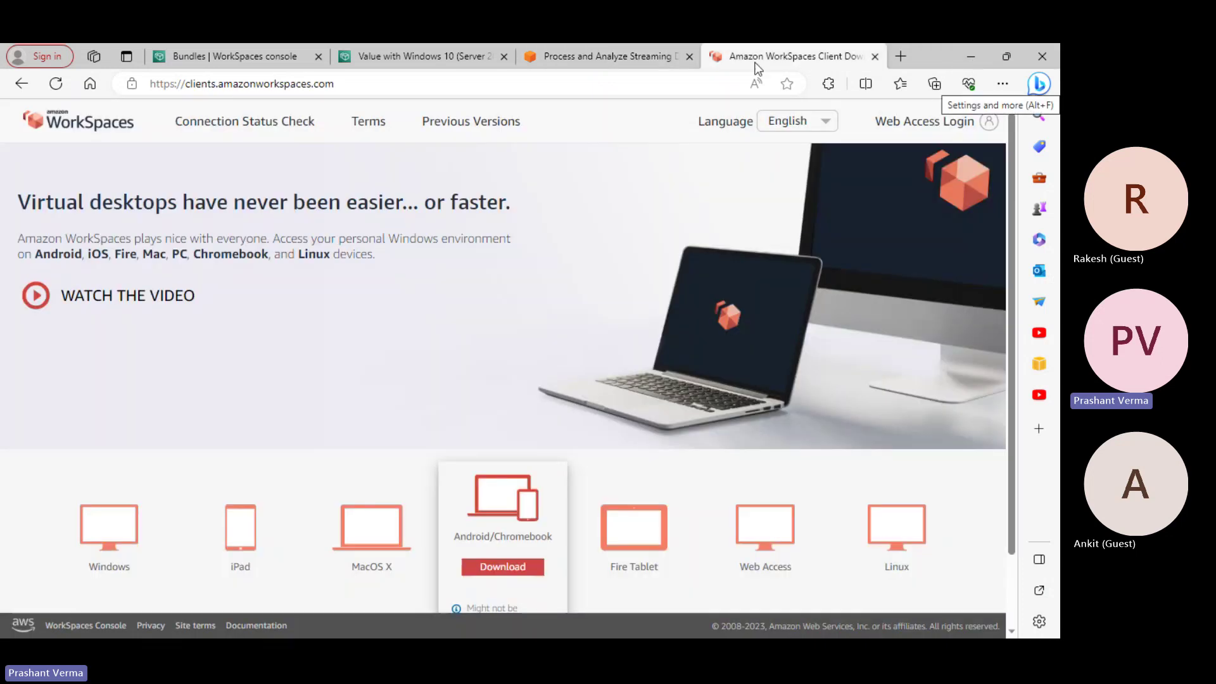
Flip between the Kinesis, bundles and Value with Windows 10 bundle tabs, ending on the bundle details
left_click(629, 57)
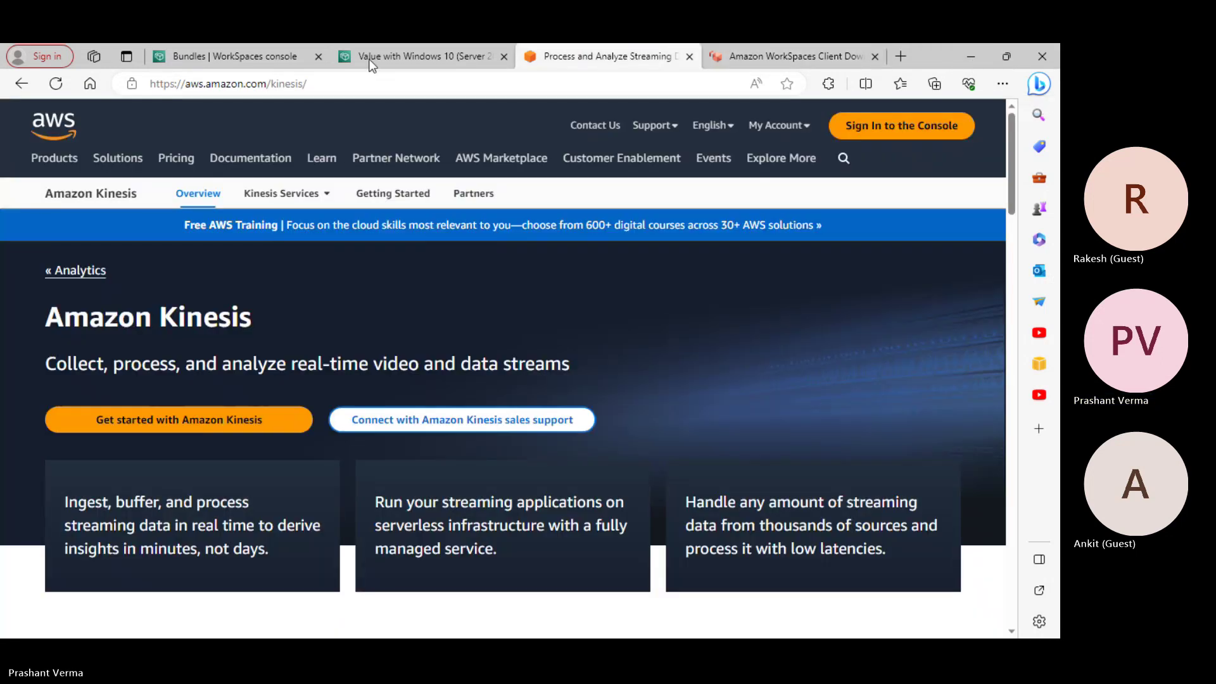
left_click(367, 55)
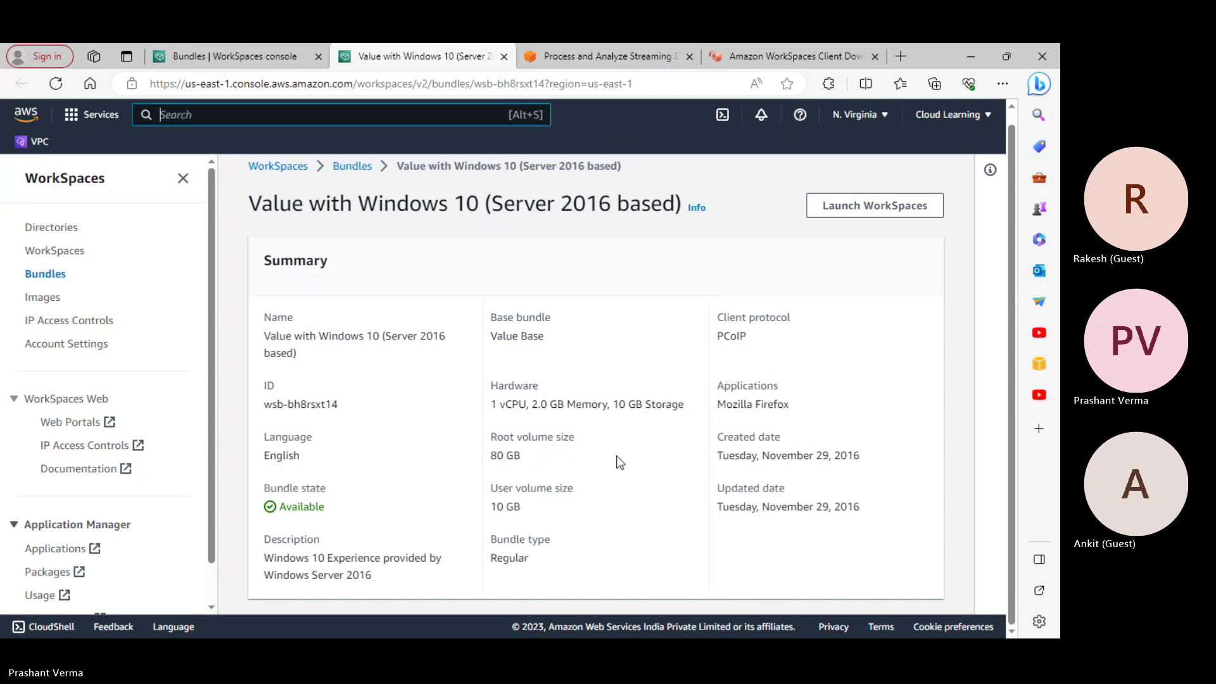
left_click(253, 55)
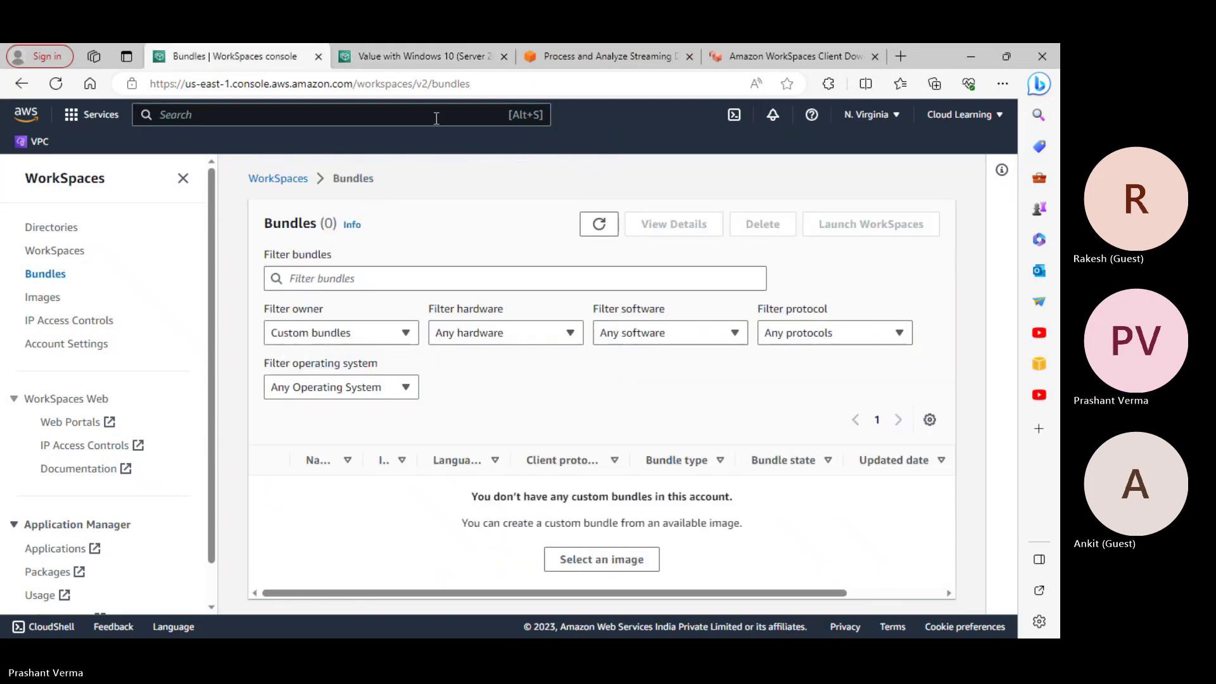
left_click(414, 55)
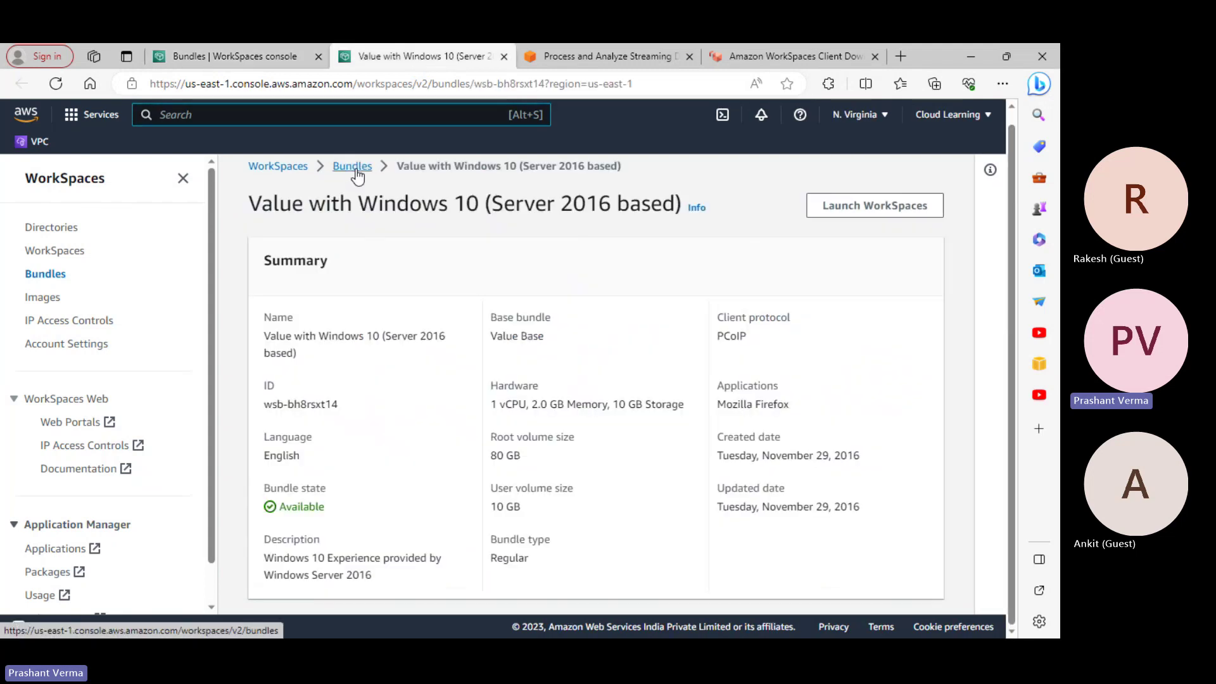
left_click(589, 56)
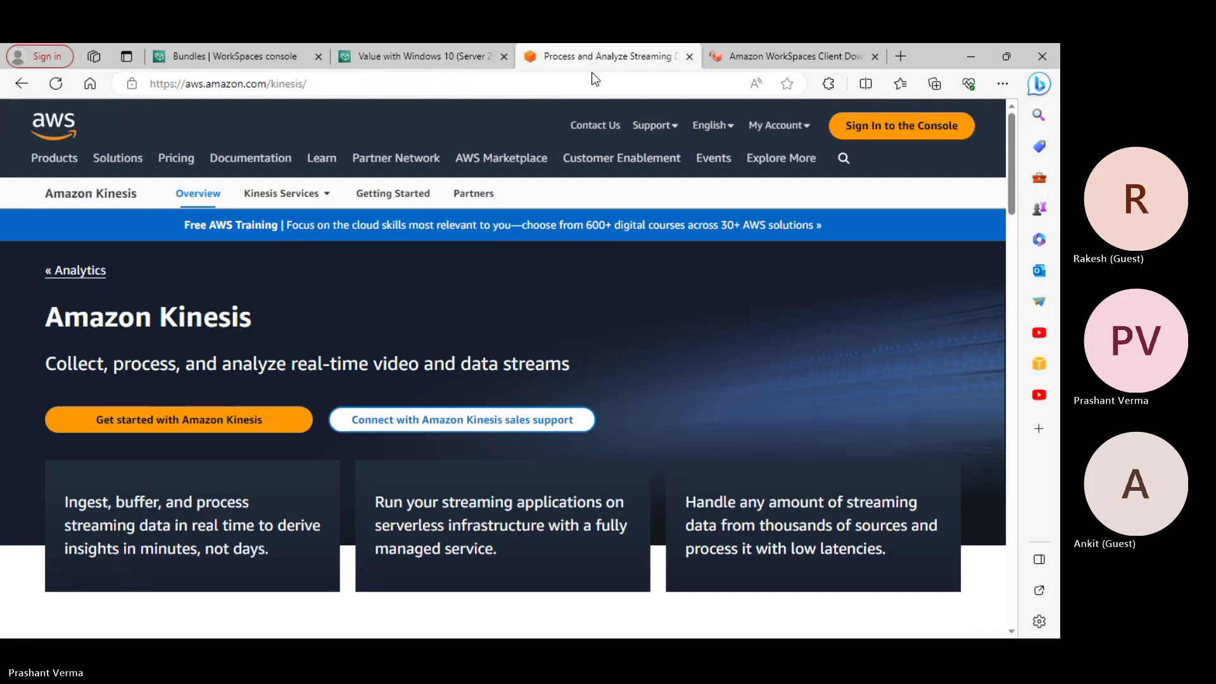
left_click(377, 63)
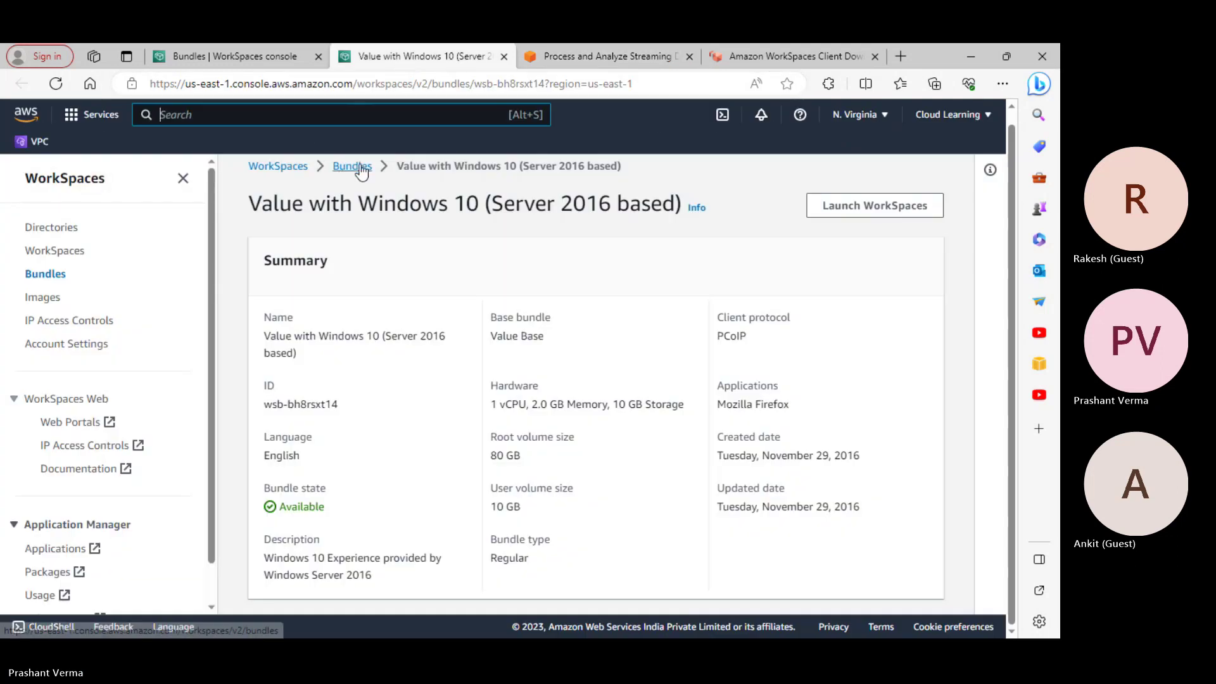
Go from Directories to the WorkSpaces list and open the ws-d6th9wx49 details page
left_click(58, 235)
left_click(63, 253)
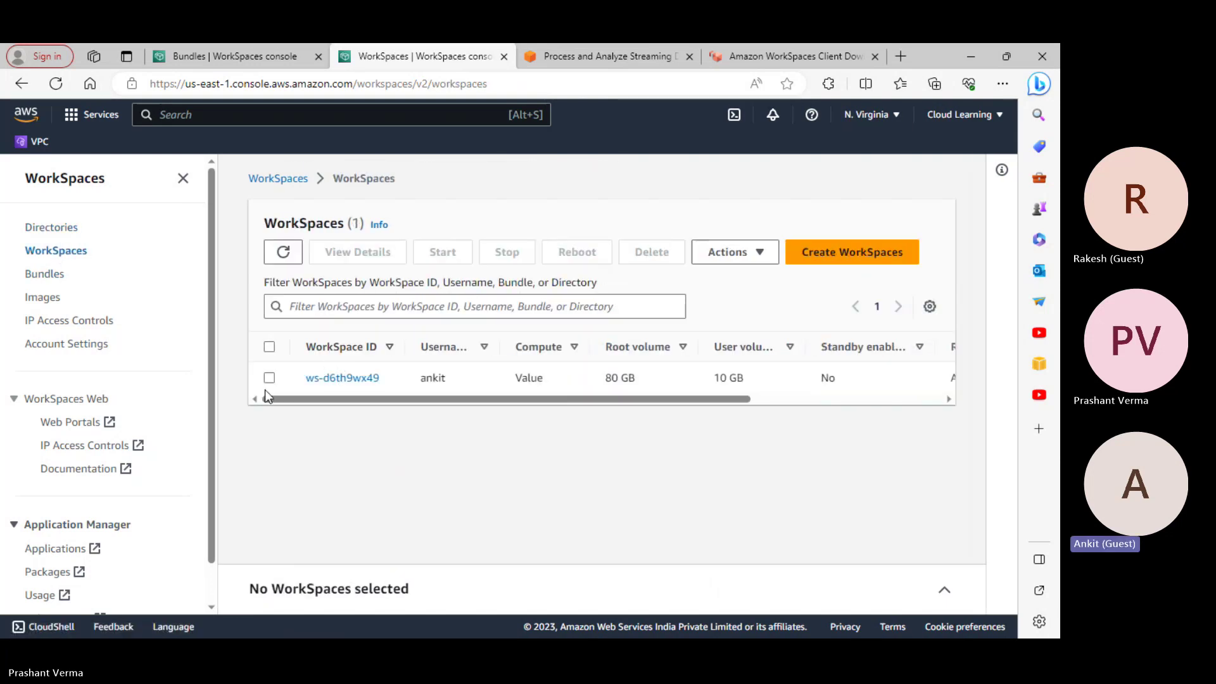
left_click(267, 378)
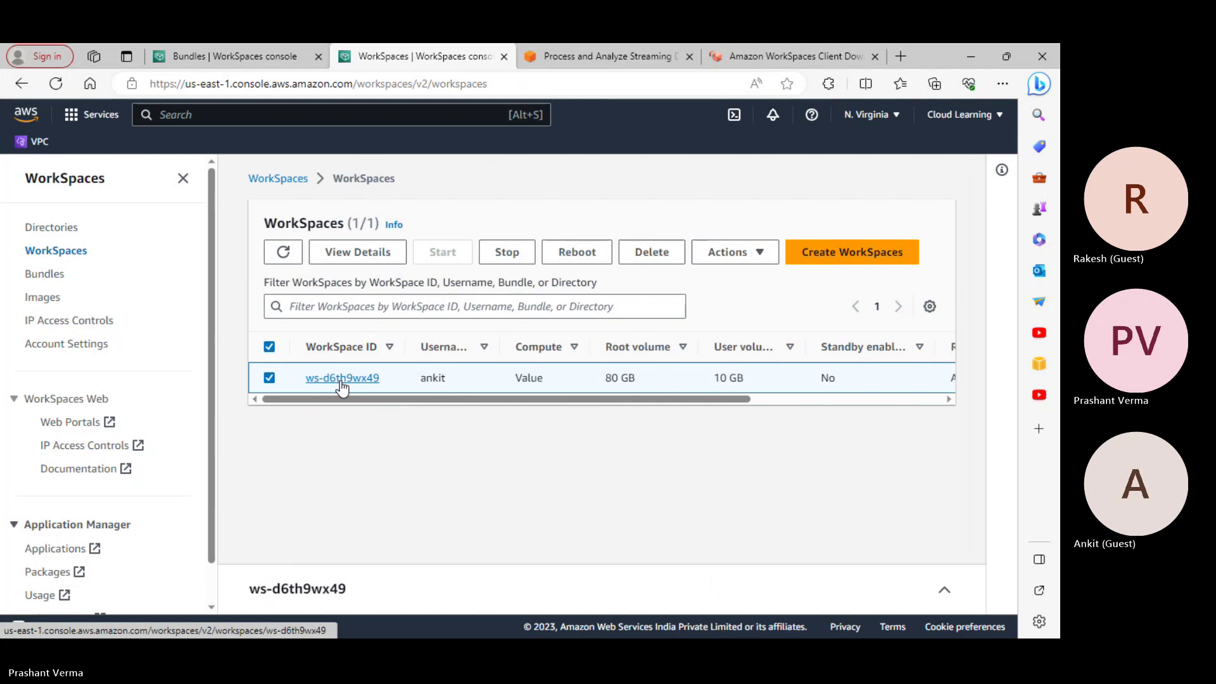
left_click(341, 380)
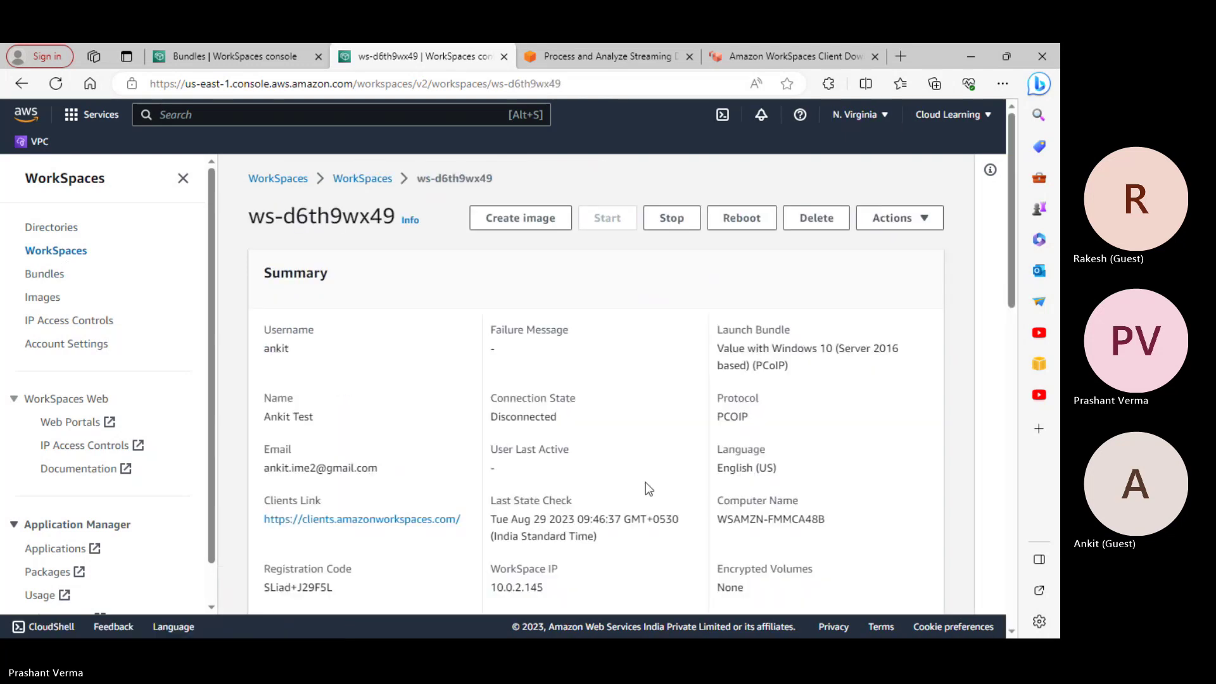
scroll(647, 488, "down", 3)
scroll(665, 494, "up", 3)
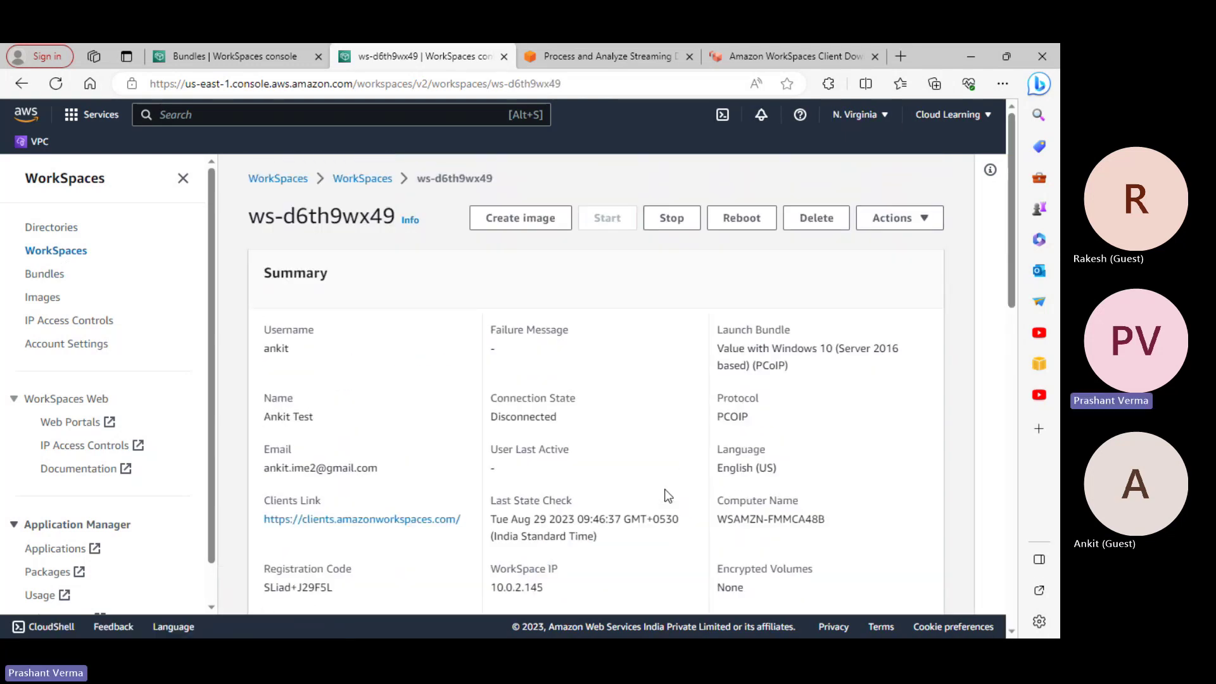
scroll(570, 380, "down", 10)
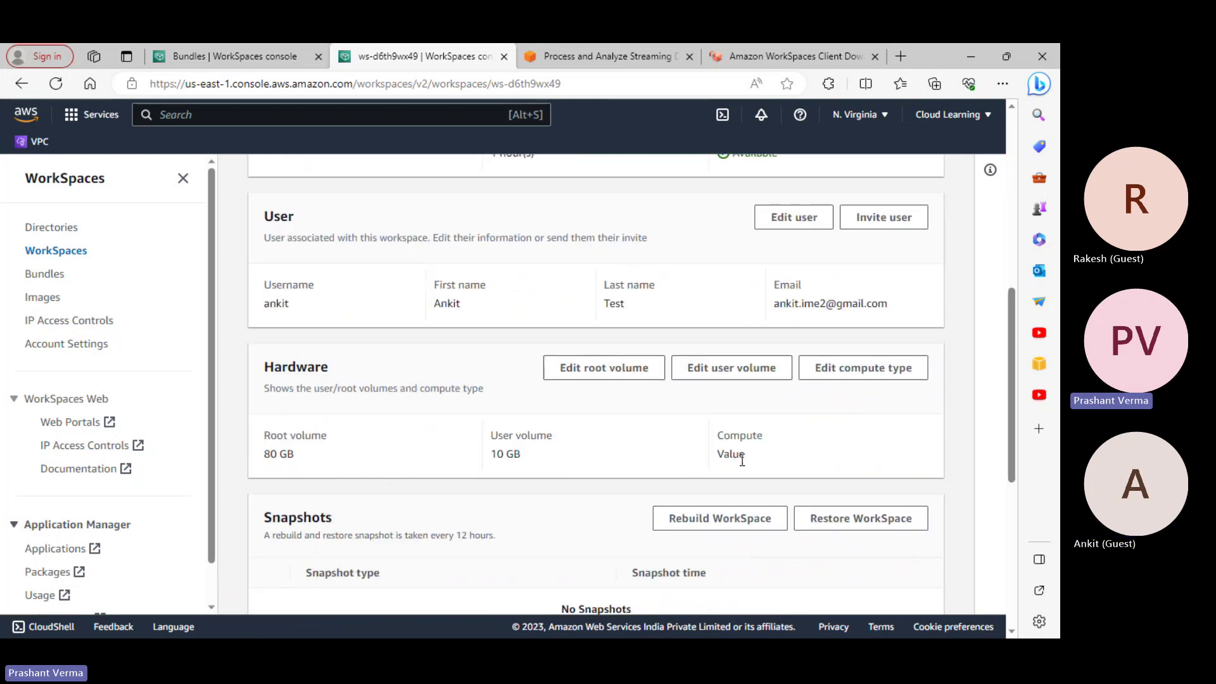
scroll(734, 456, "up", 10)
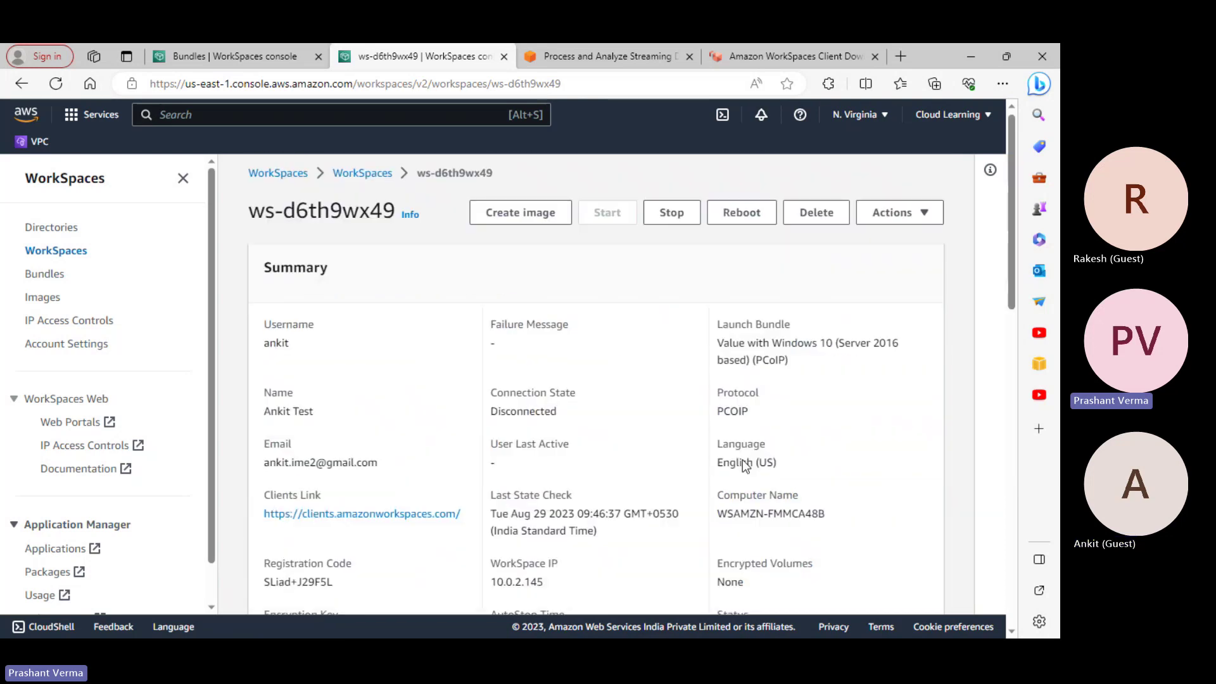
Minimize the browser to view the desktop, then bring the WorkSpaces console back from the taskbar
left_click(971, 58)
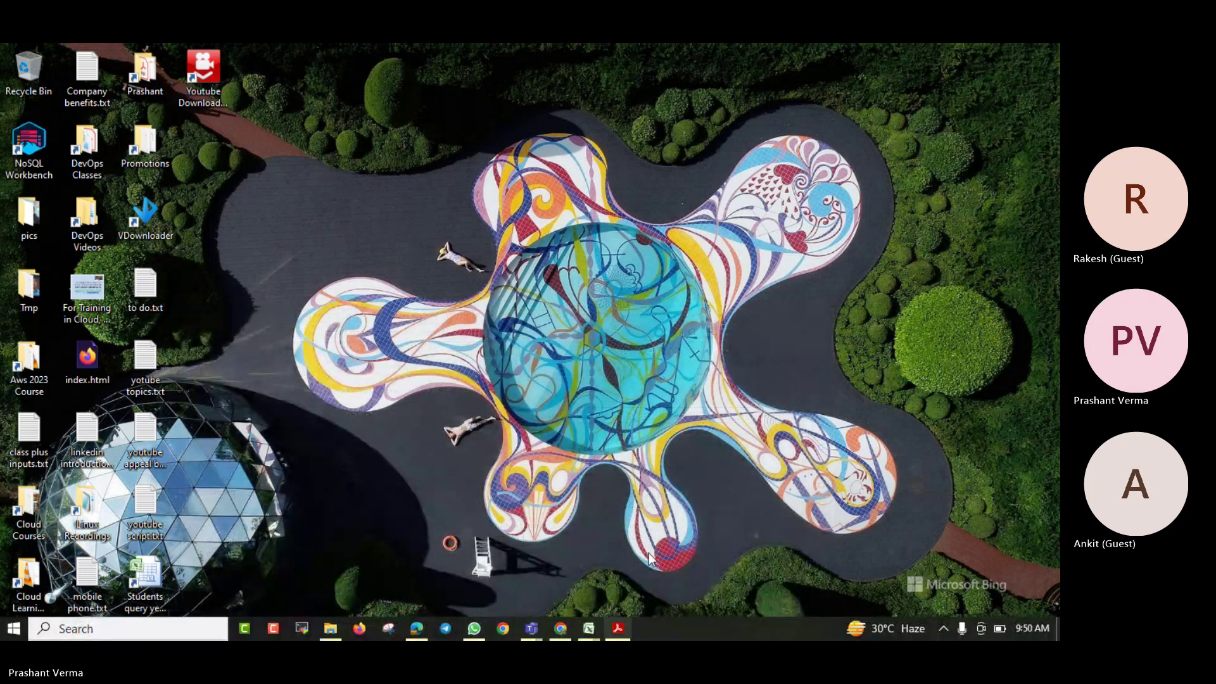
mouse_move(534, 626)
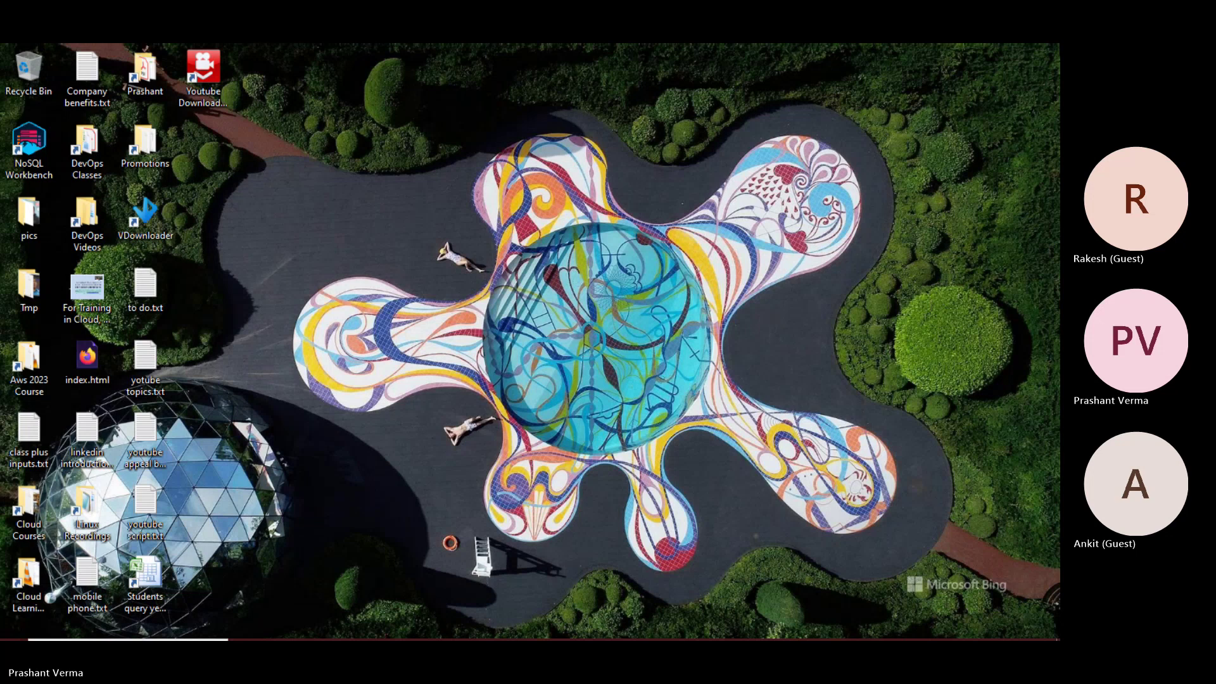
mouse_move(388, 634)
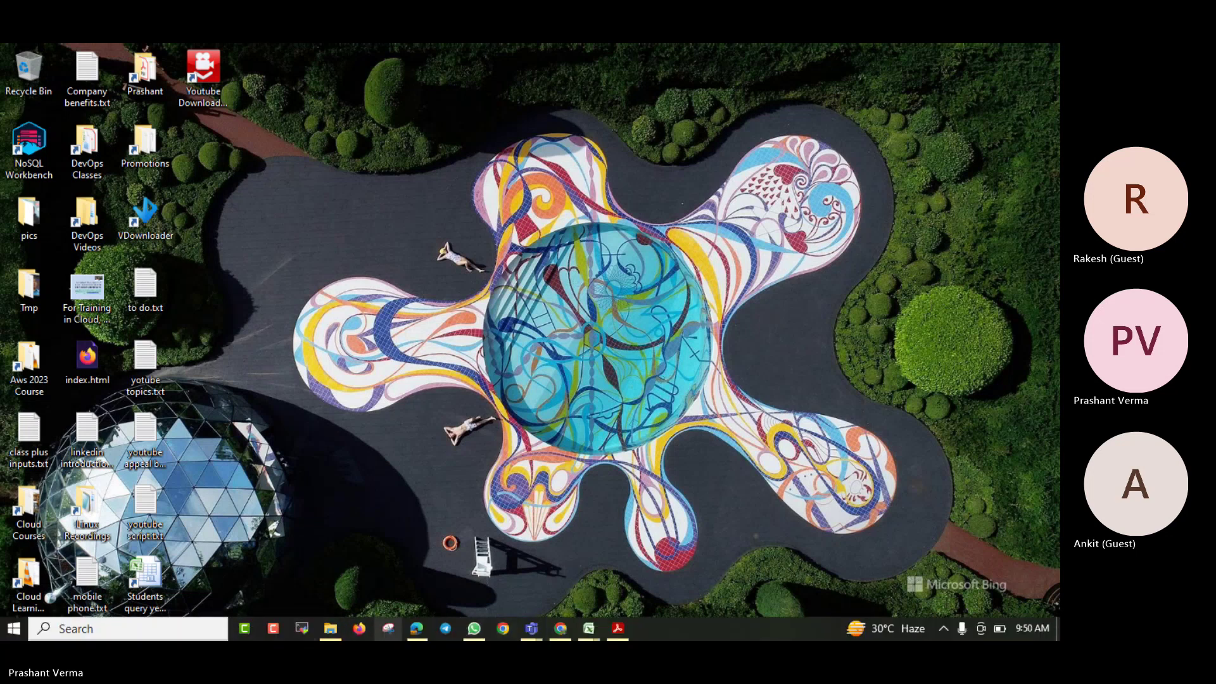
left_click(417, 628)
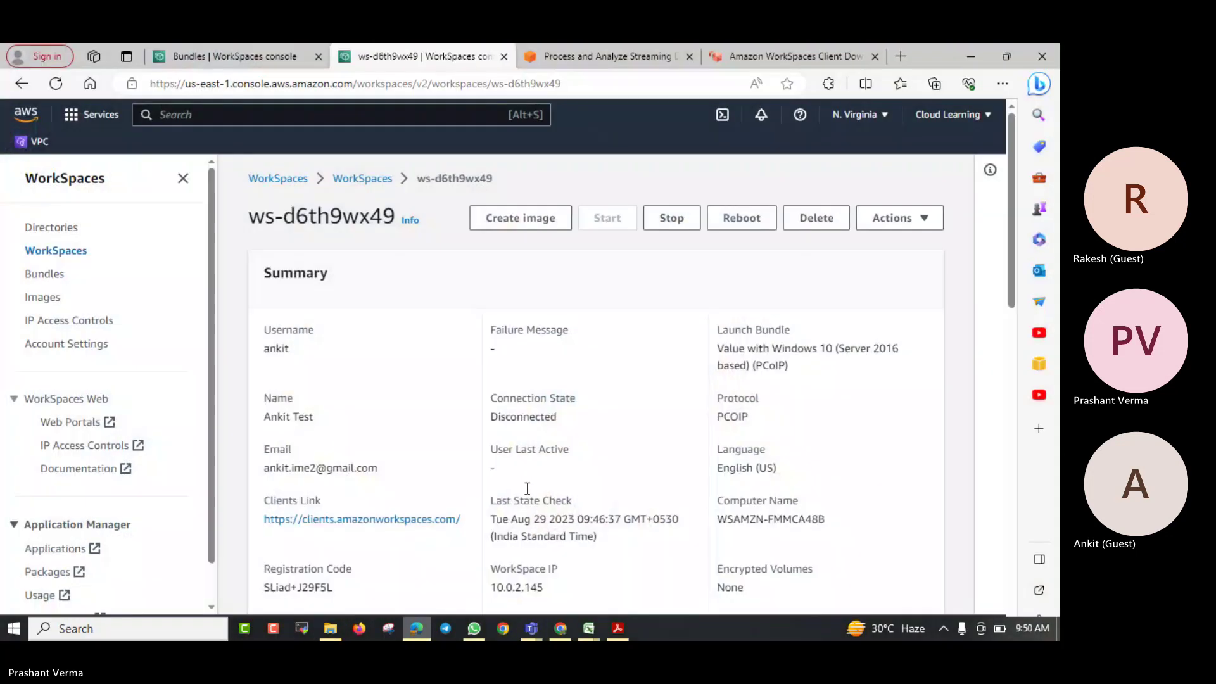
Flip through the Kinesis, client download and Bundles tabs, returning to the ws-d6th9wx49 details
left_click(572, 54)
left_click(766, 56)
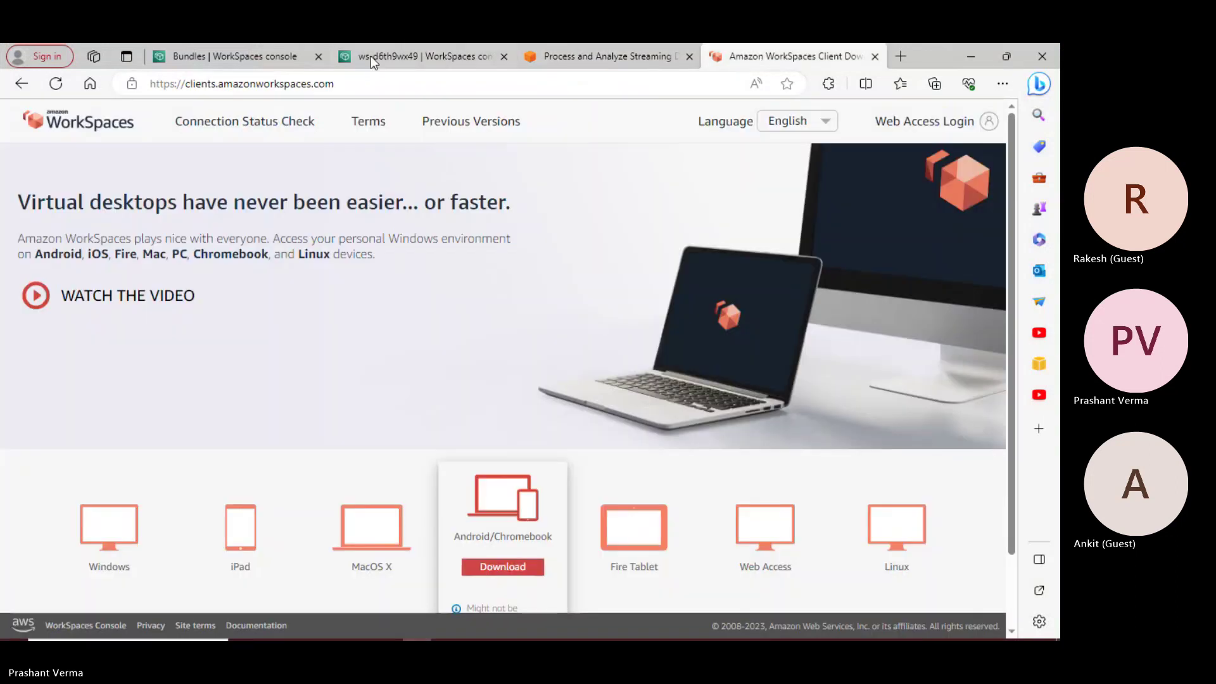
left_click(557, 58)
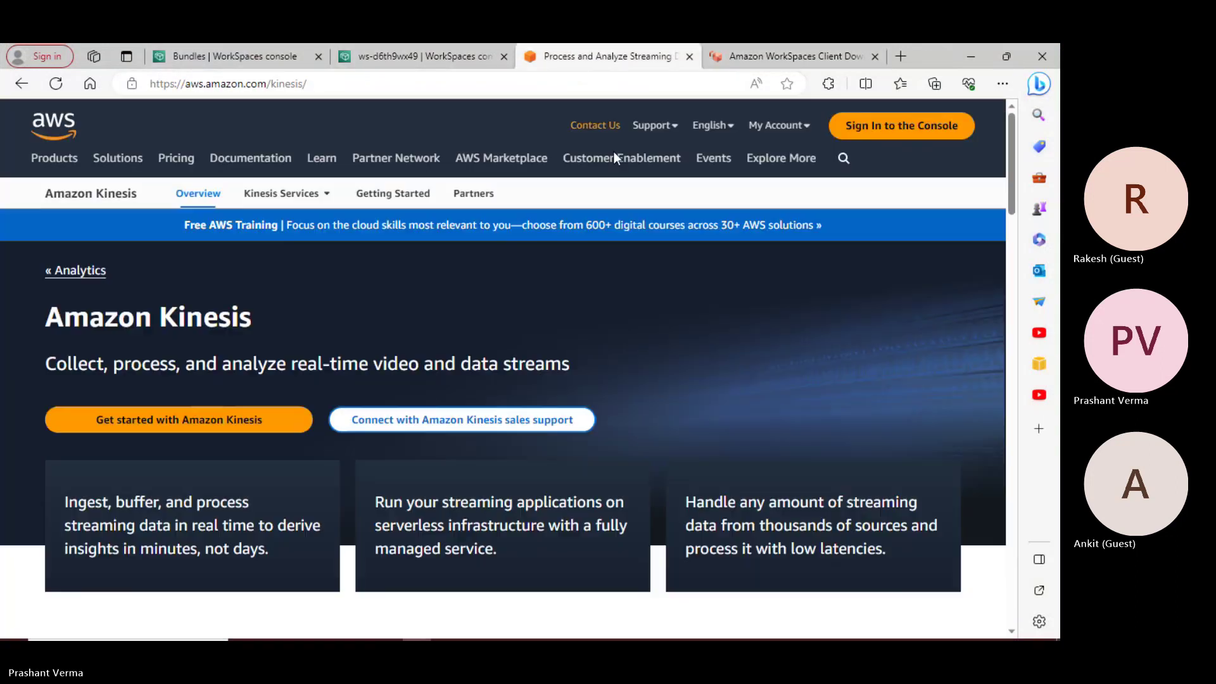
left_click(759, 56)
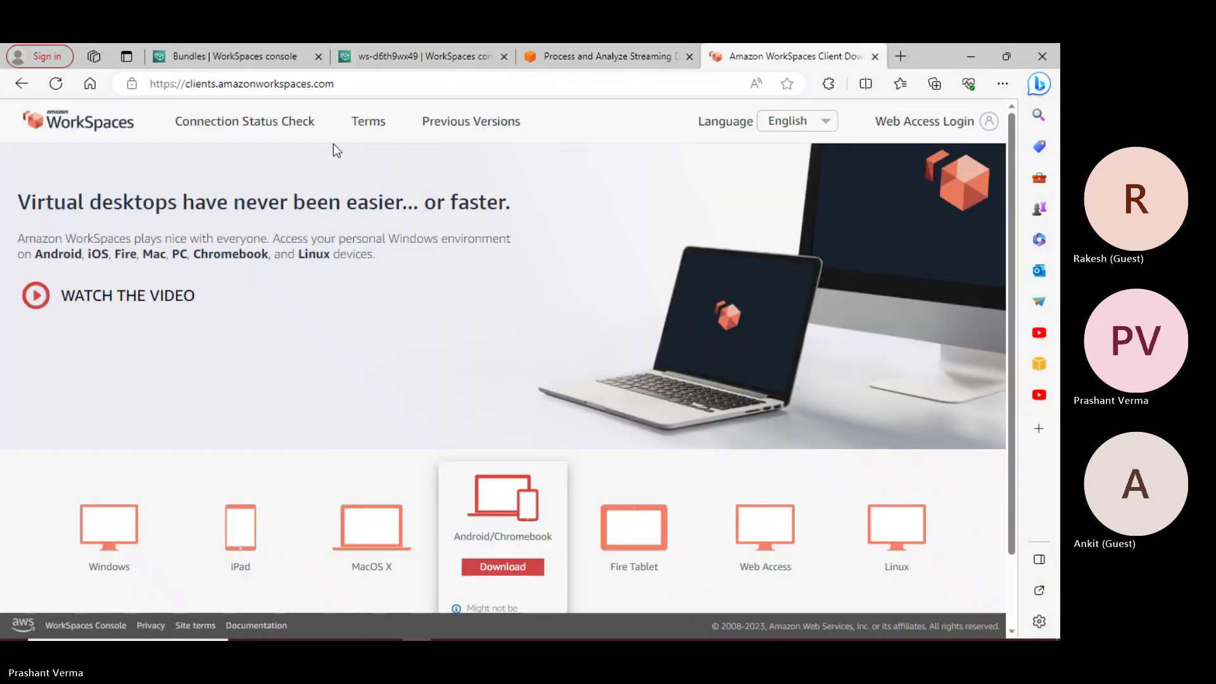
left_click(223, 58)
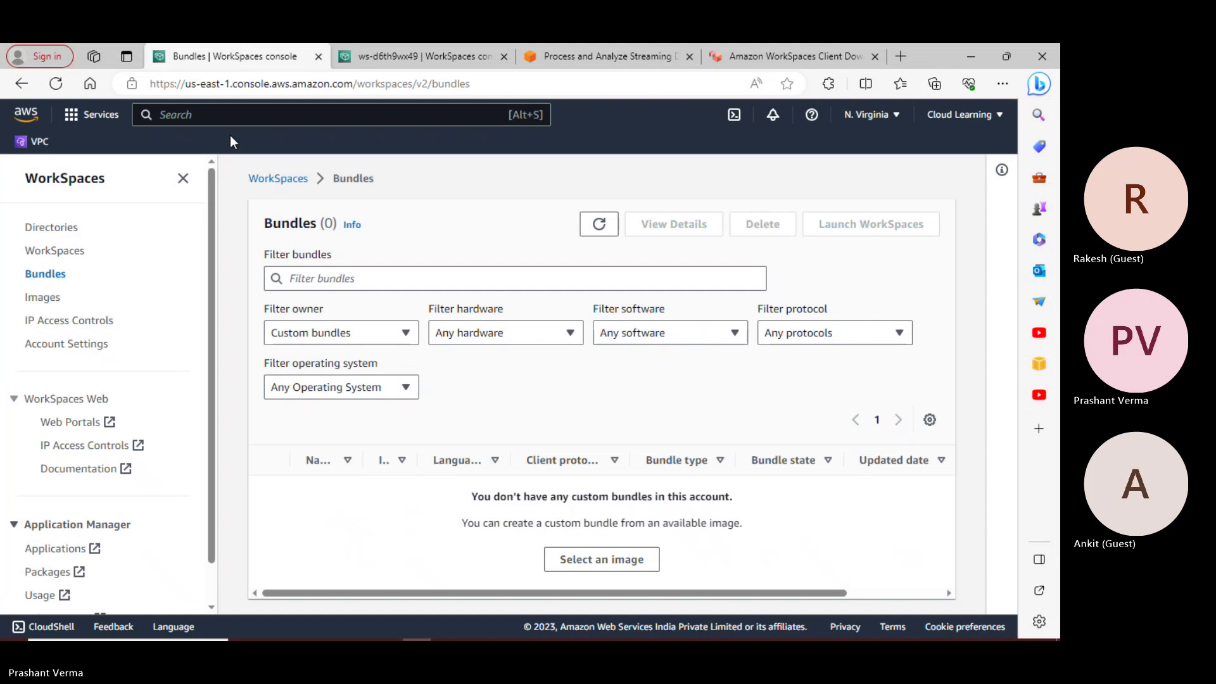
left_click(424, 56)
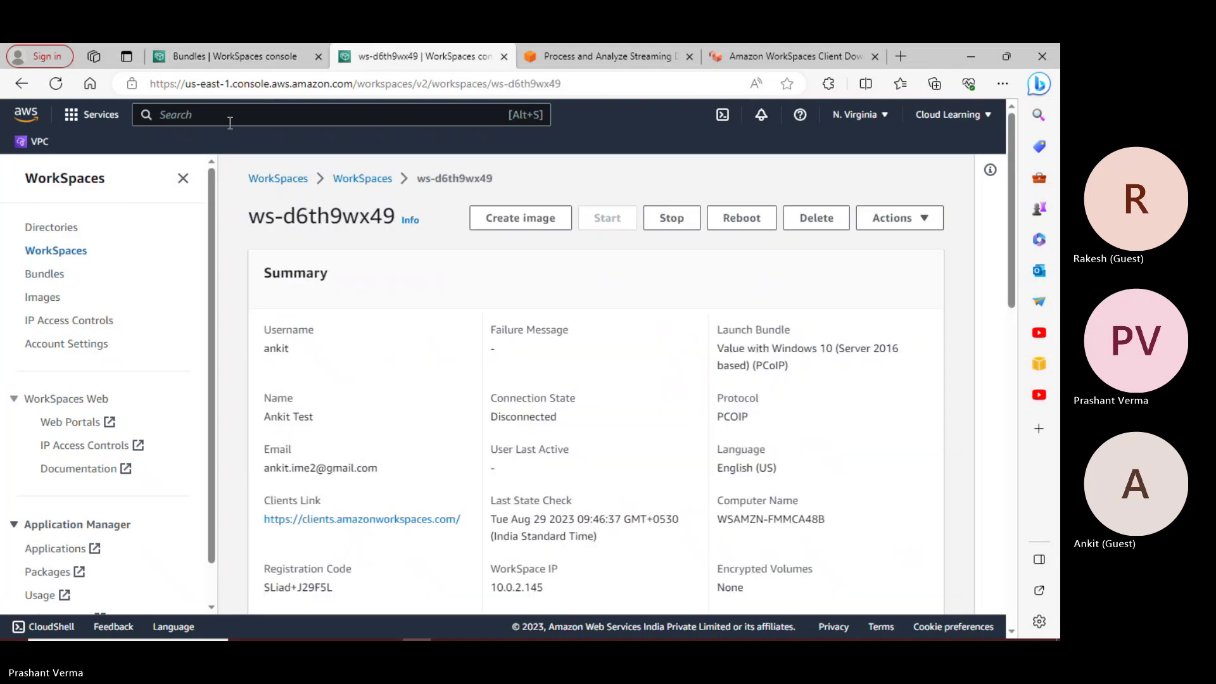
Search the console for 'kinesis' and browse the Amazon Kinesis home page
left_click(227, 120)
type("kinesis")
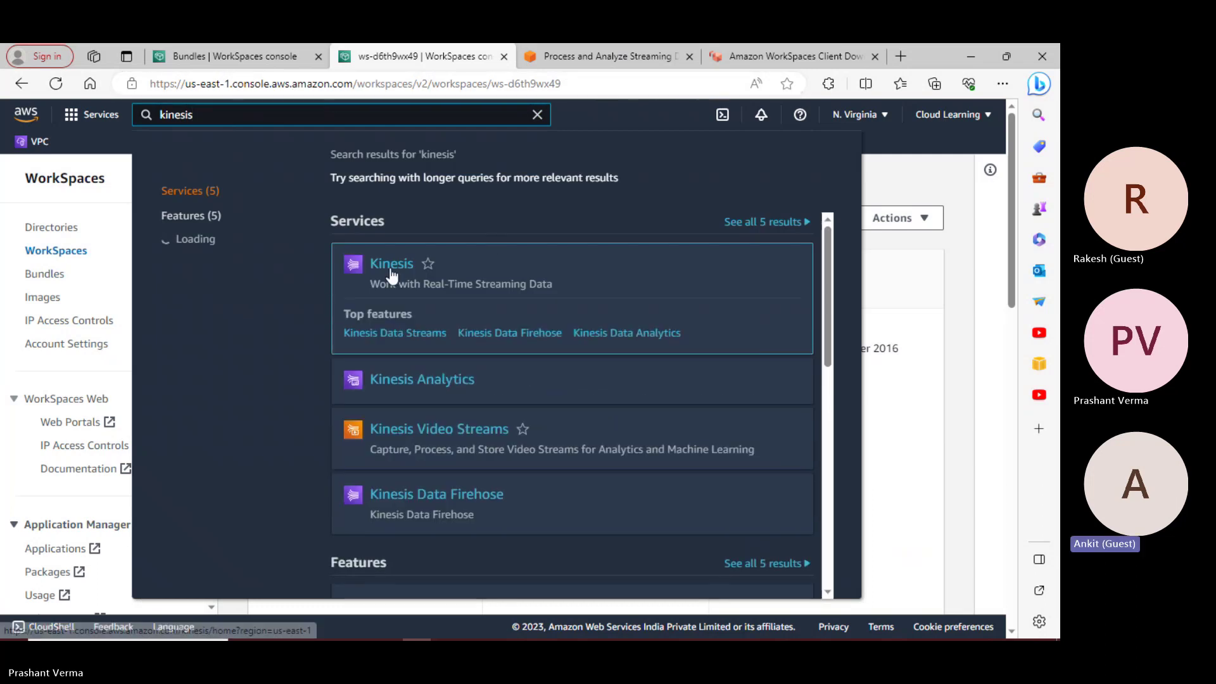
left_click(390, 267)
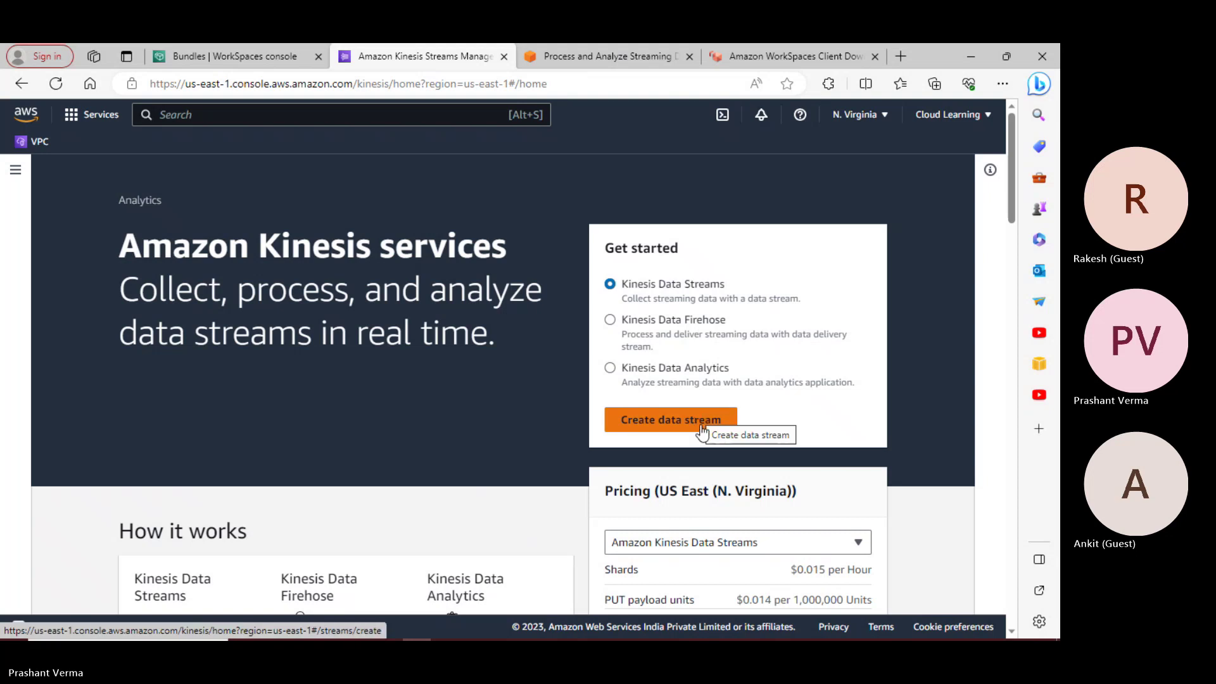
scroll(696, 422, "down", 3)
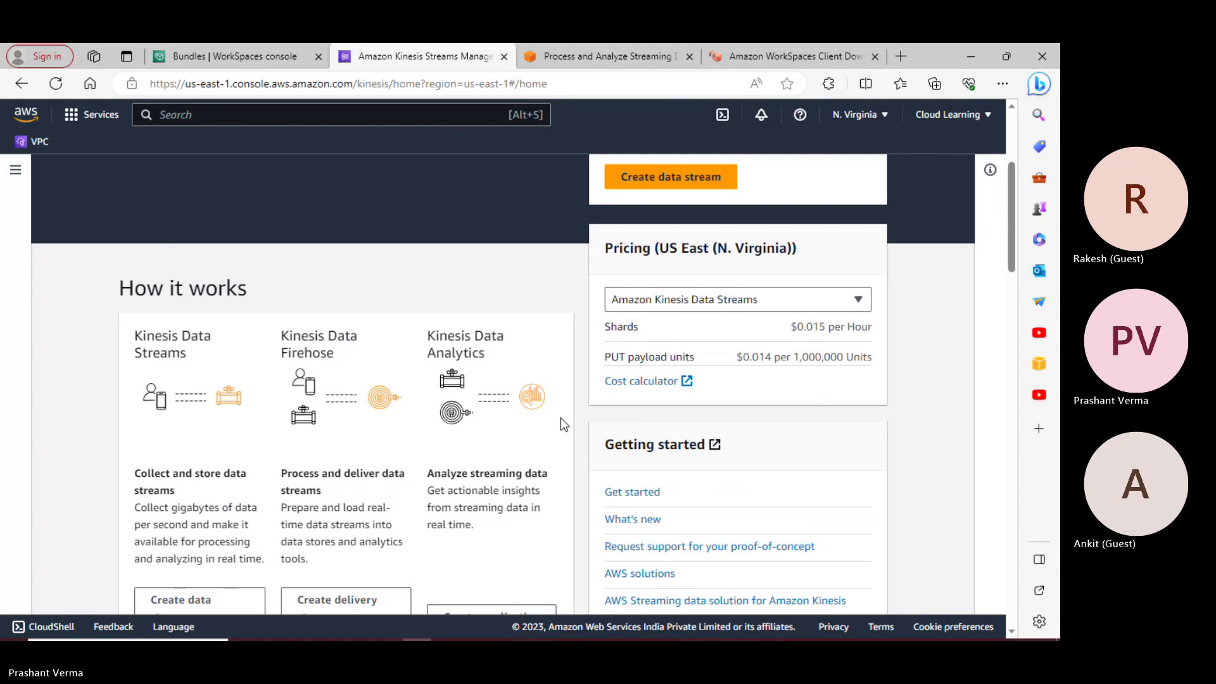
scroll(560, 416, "down", 5)
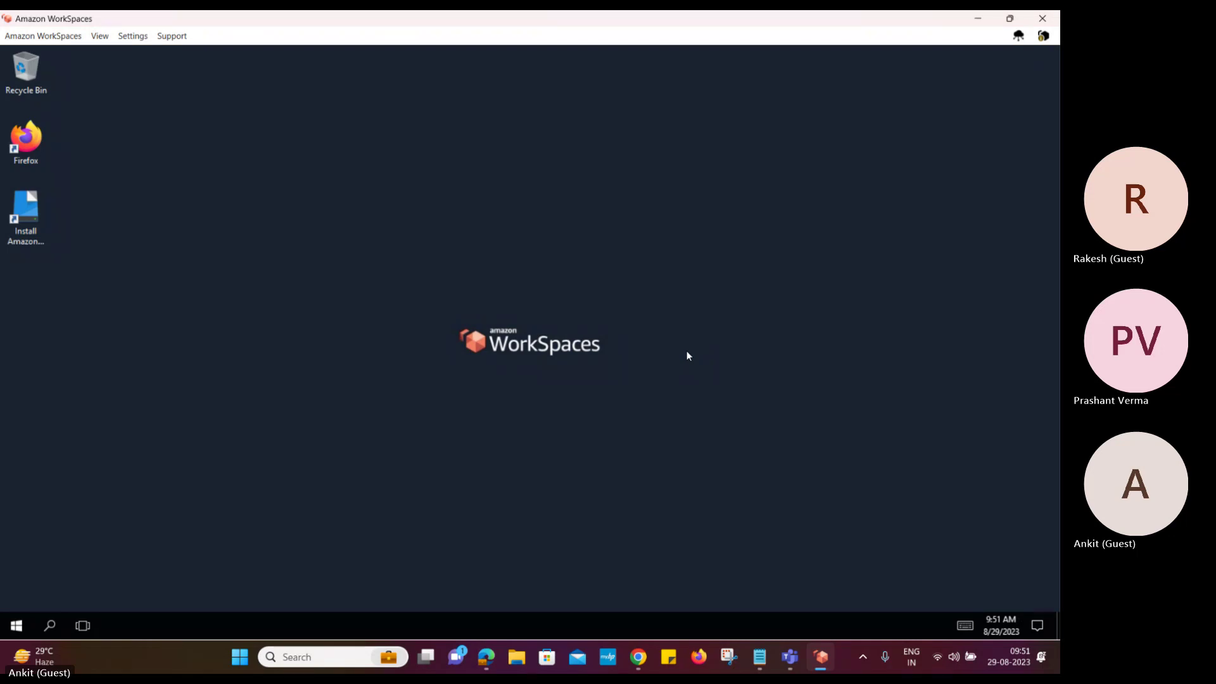
Refresh the WorkSpace desktop and show the Amazon WorkSpaces session menu
right_click(485, 201)
left_click(423, 243)
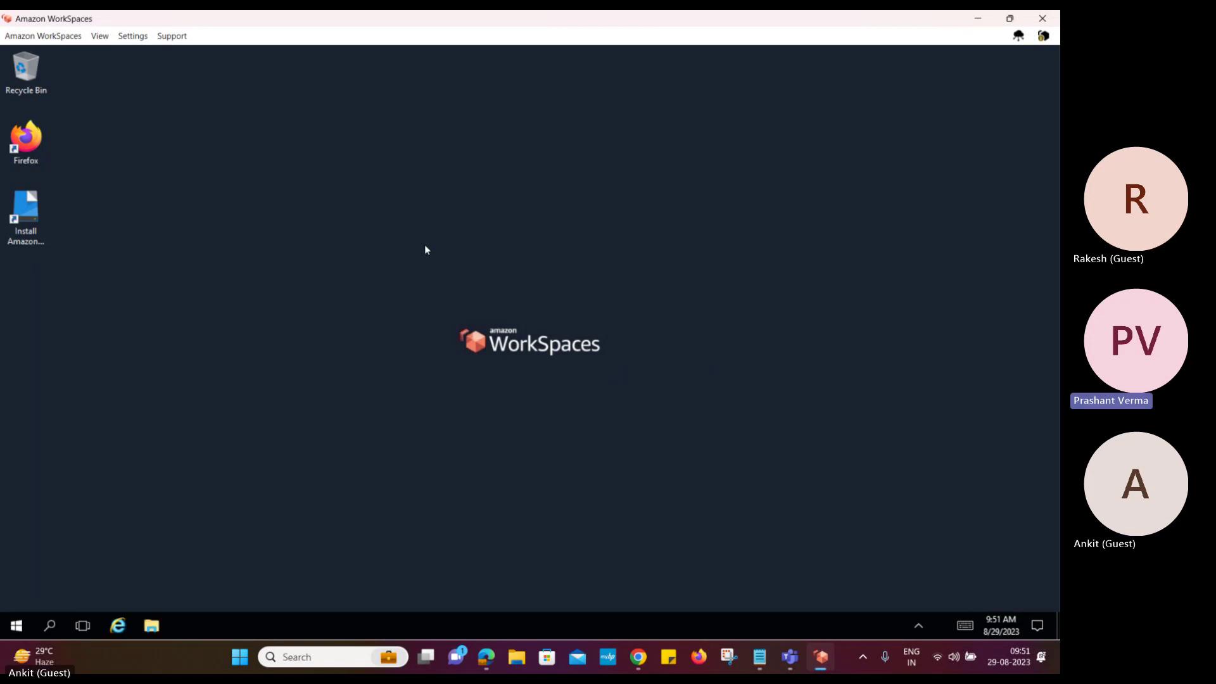
left_click(43, 37)
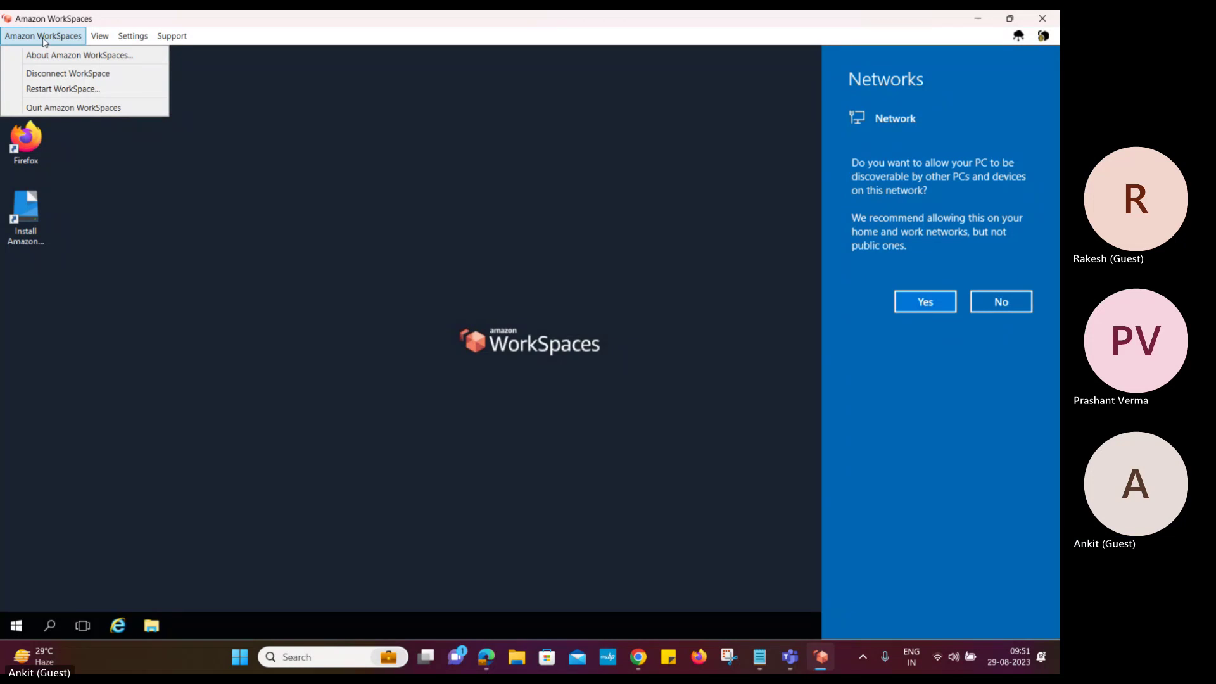
Choose Disconnect WorkSpace from the Amazon WorkSpaces menu
left_click(65, 73)
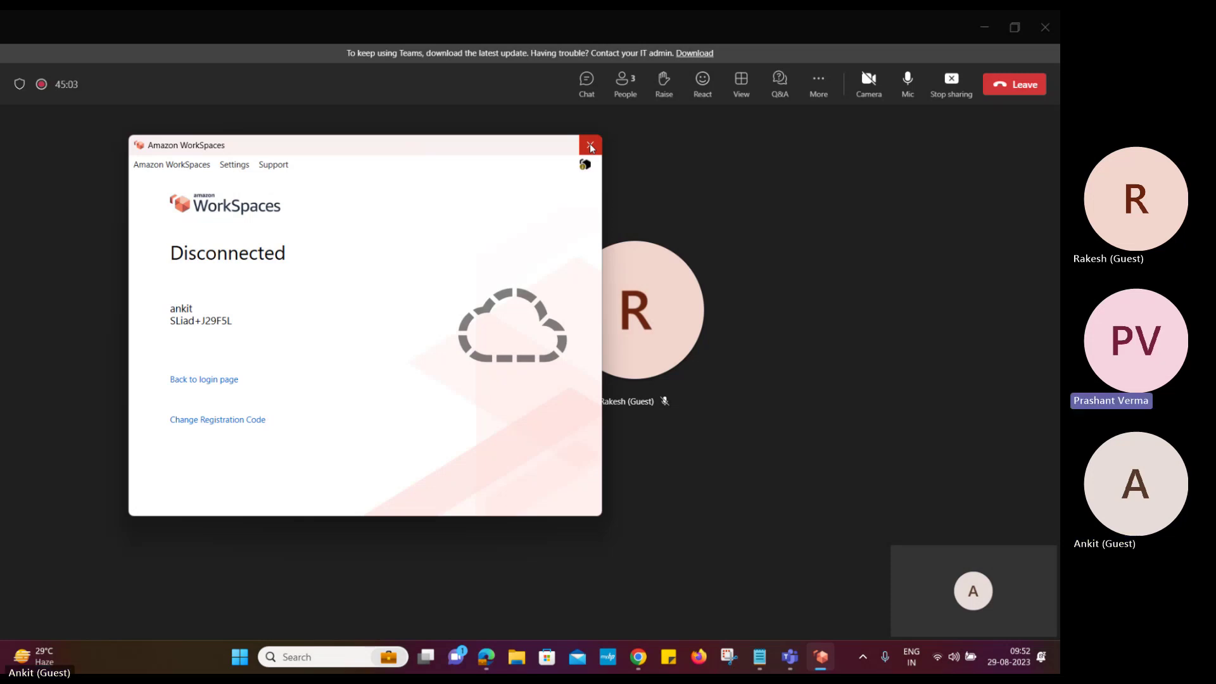
Return to the login page and sign back in with the WorkSpace username and password
left_click(232, 380)
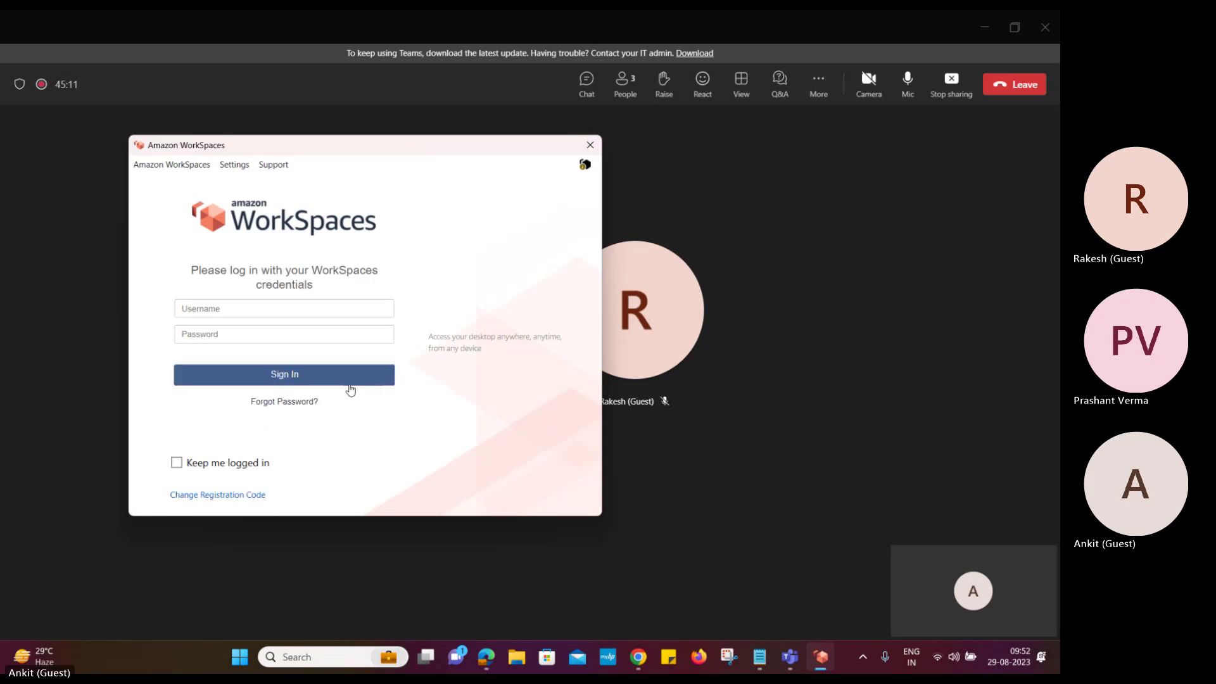
left_click(224, 309)
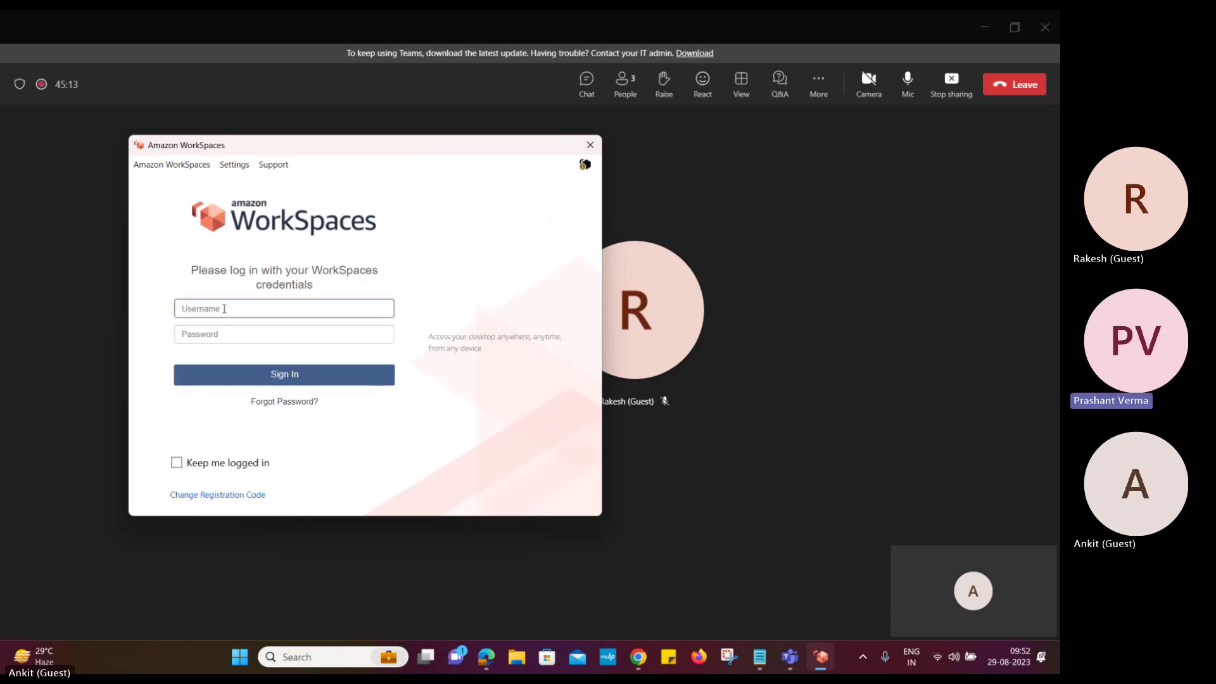
type("ankit")
key("Tab")
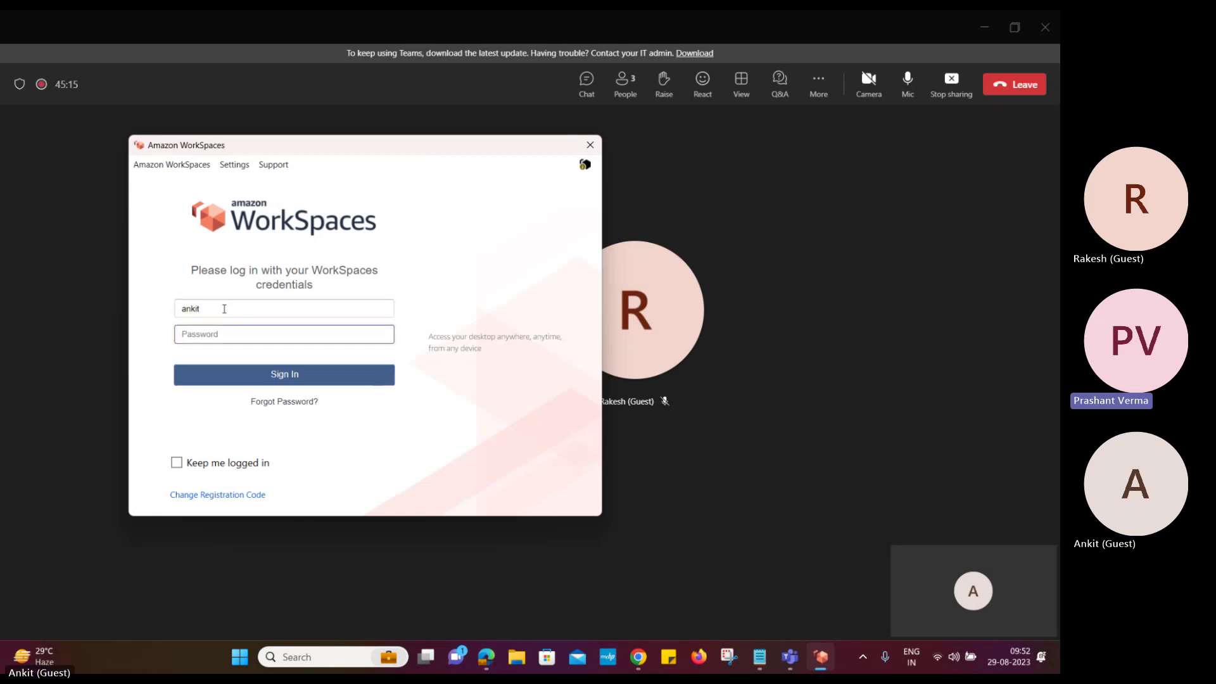
type("•••••••••••")
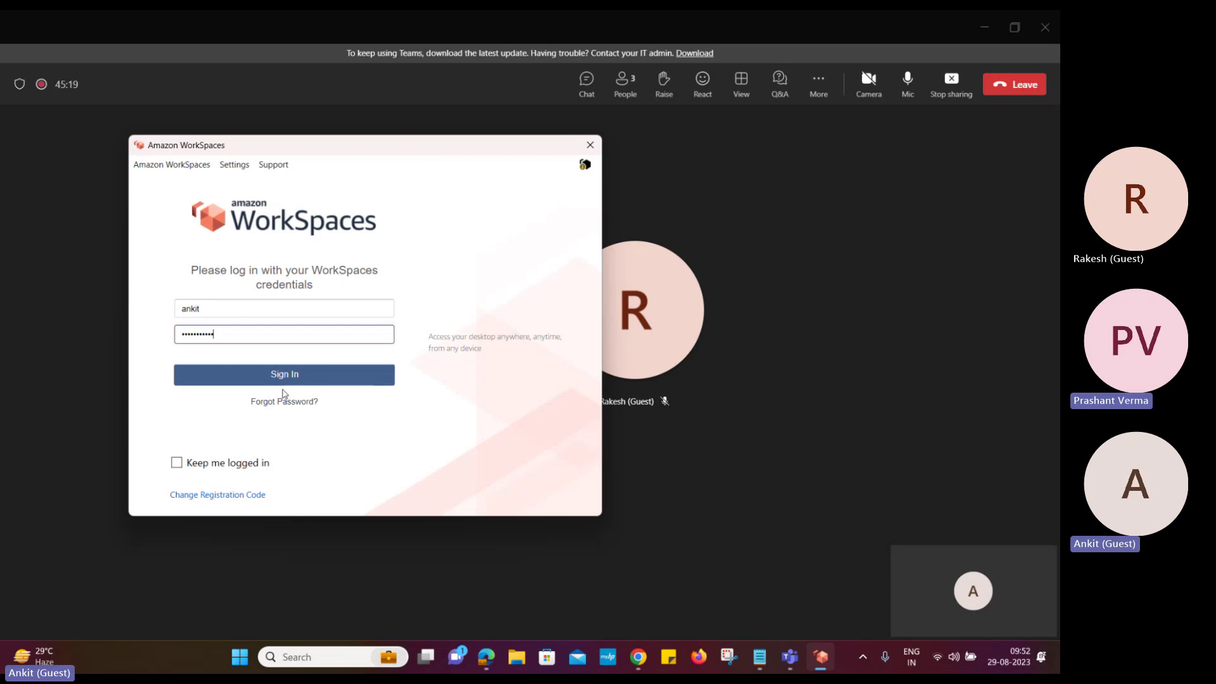
left_click(286, 375)
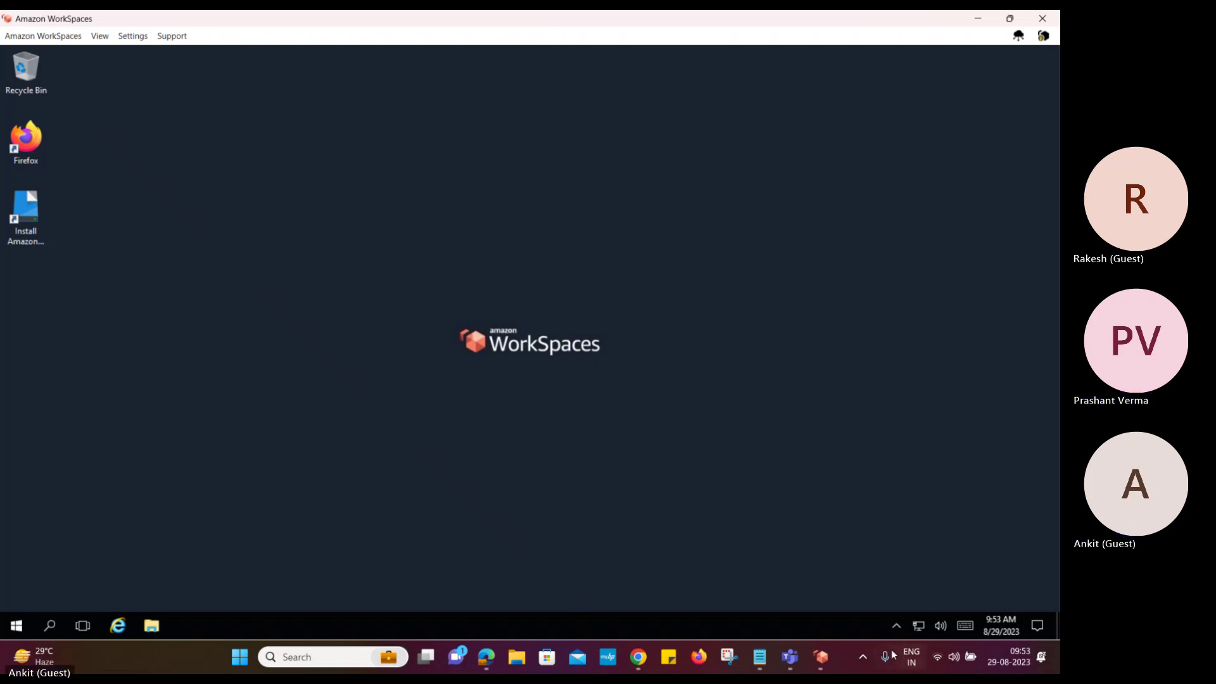
Look through the WorkSpace's hidden notification-area icons and Start menu
left_click(896, 626)
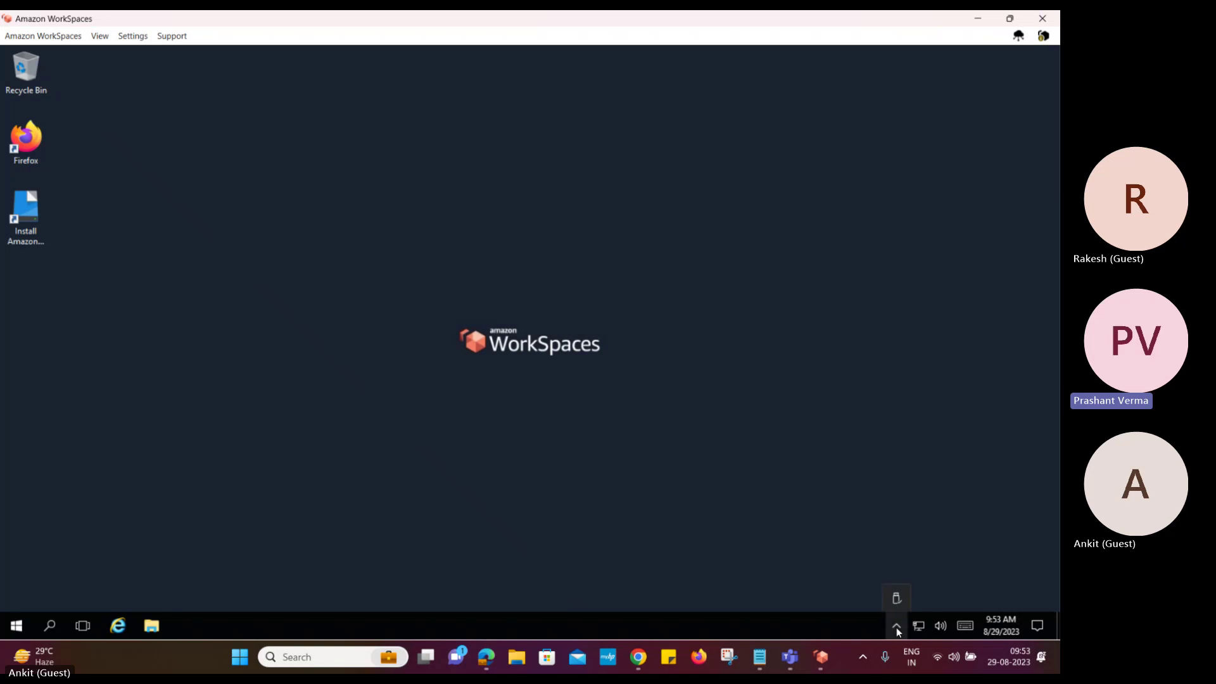
left_click(826, 470)
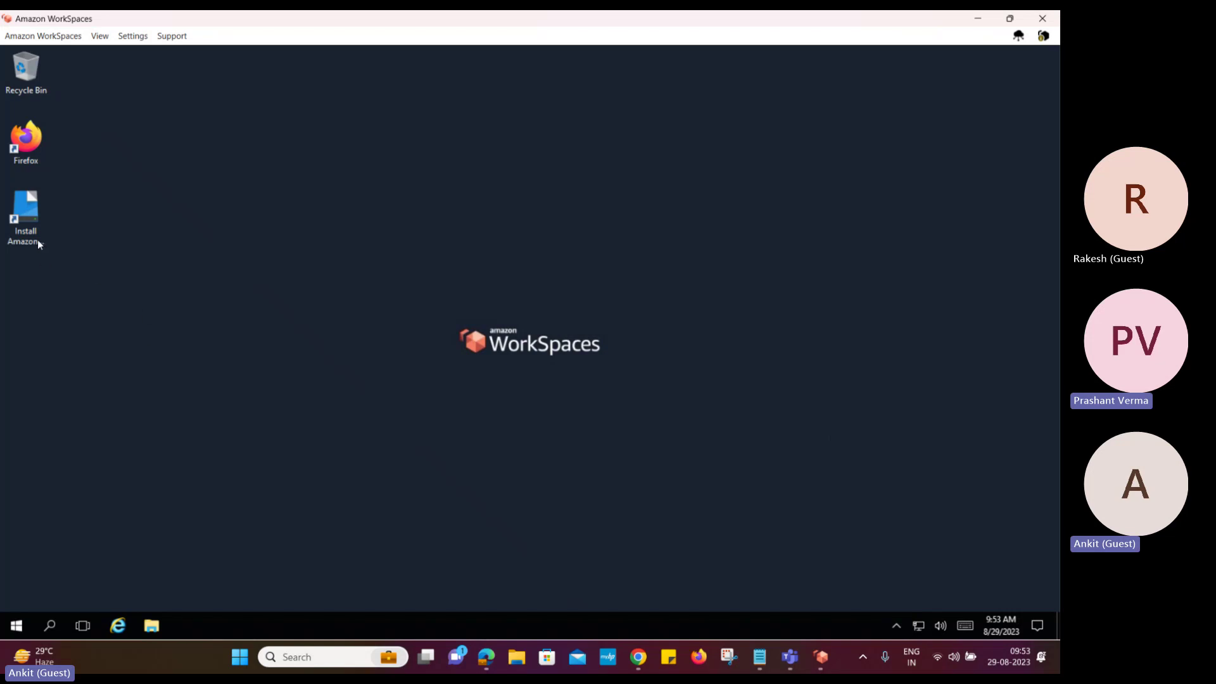
left_click(16, 625)
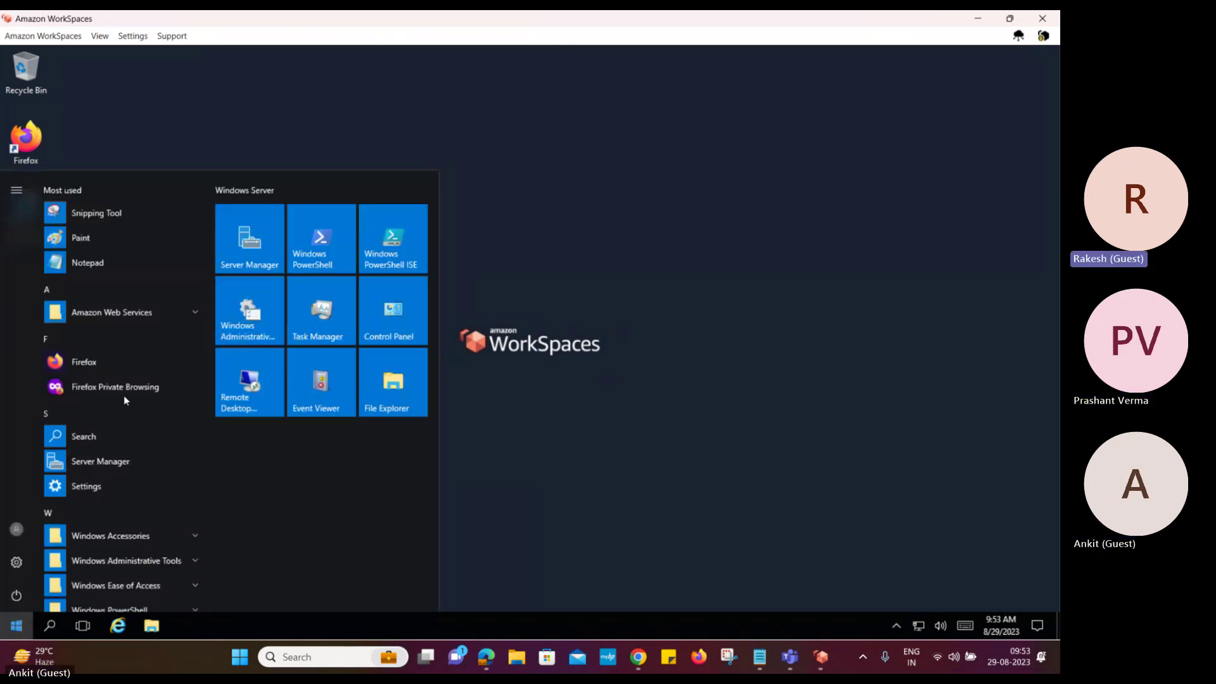
scroll(124, 485, "down", 3)
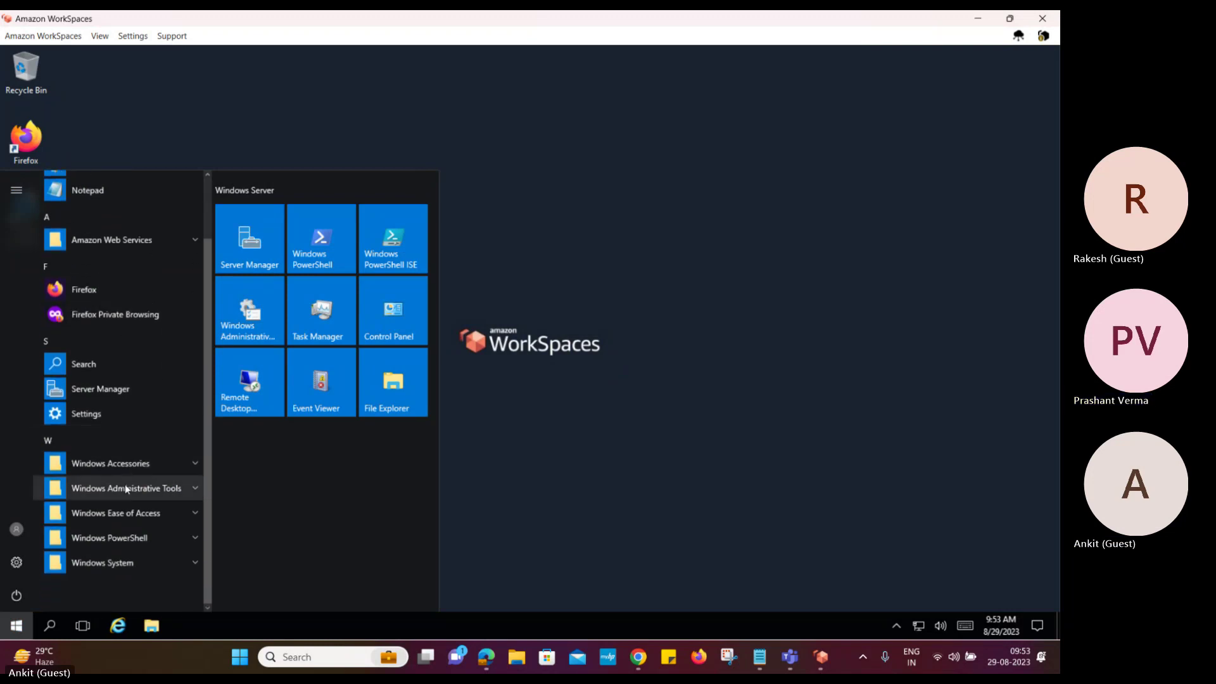
left_click(616, 511)
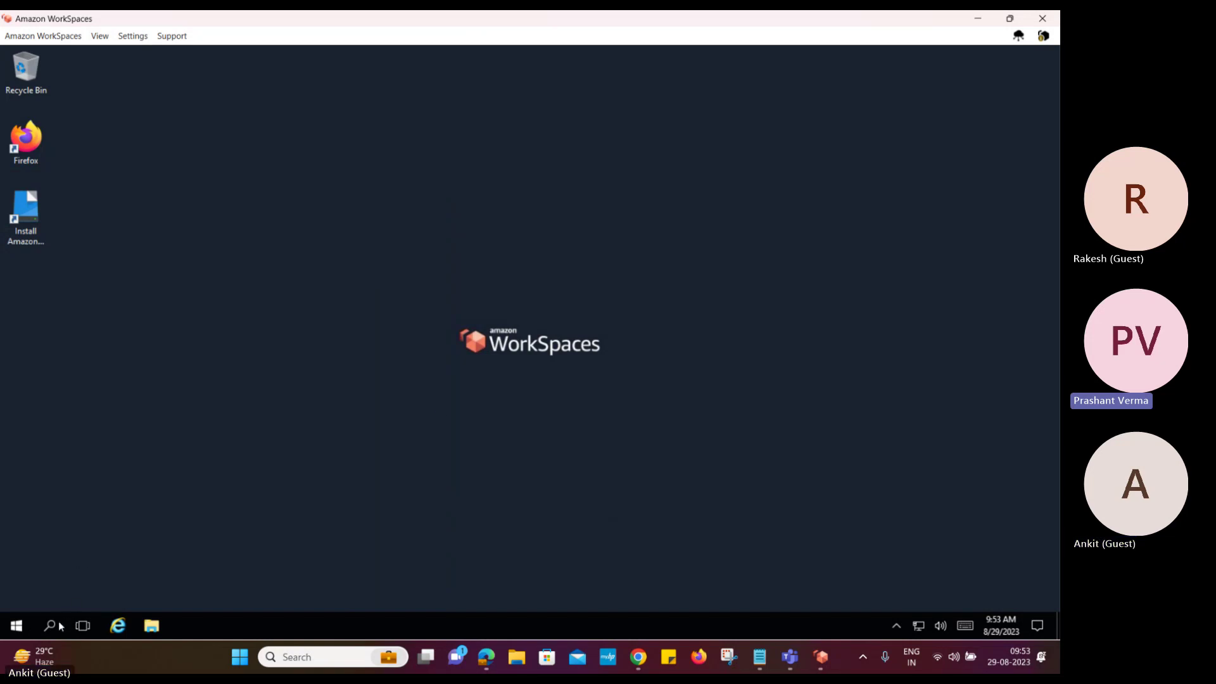
Search Windows for 'system', correcting the typo 'systey'
left_click(16, 629)
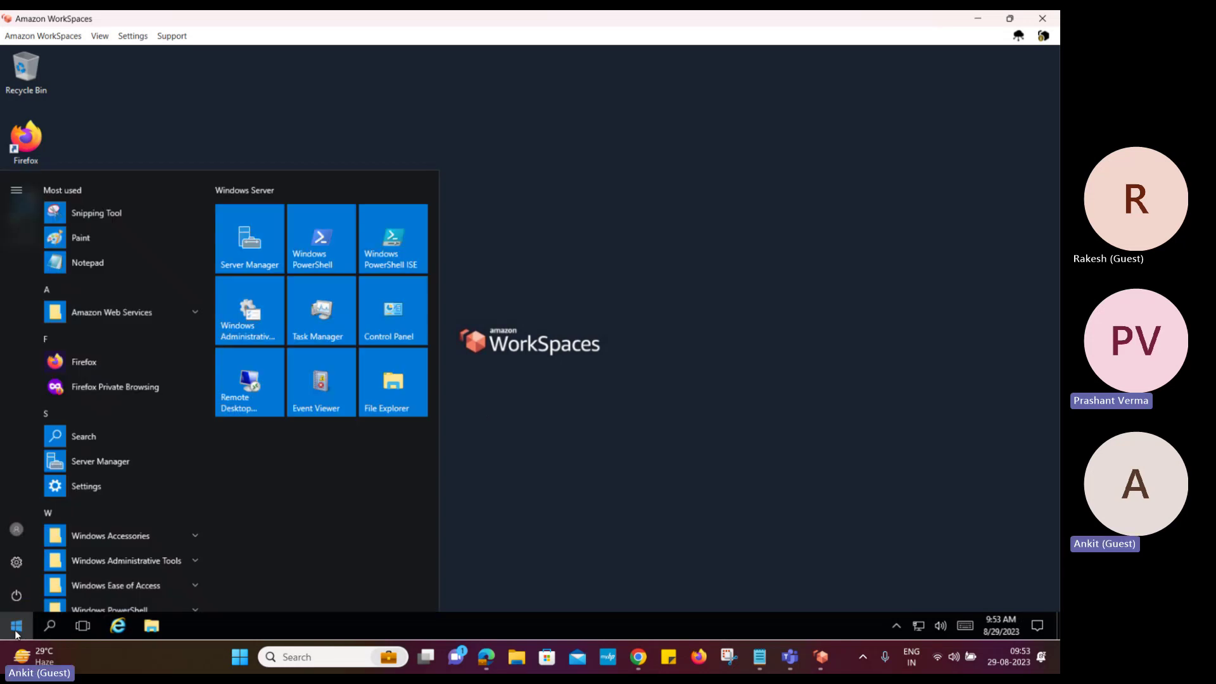
left_click(50, 626)
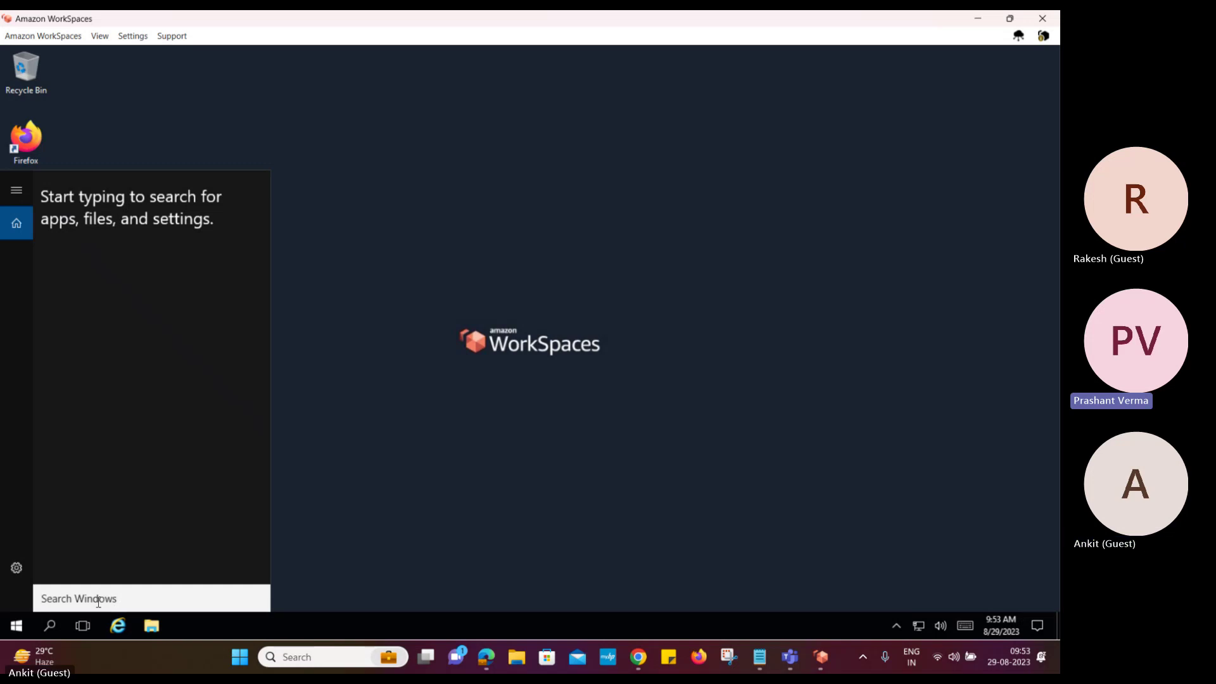
type("s")
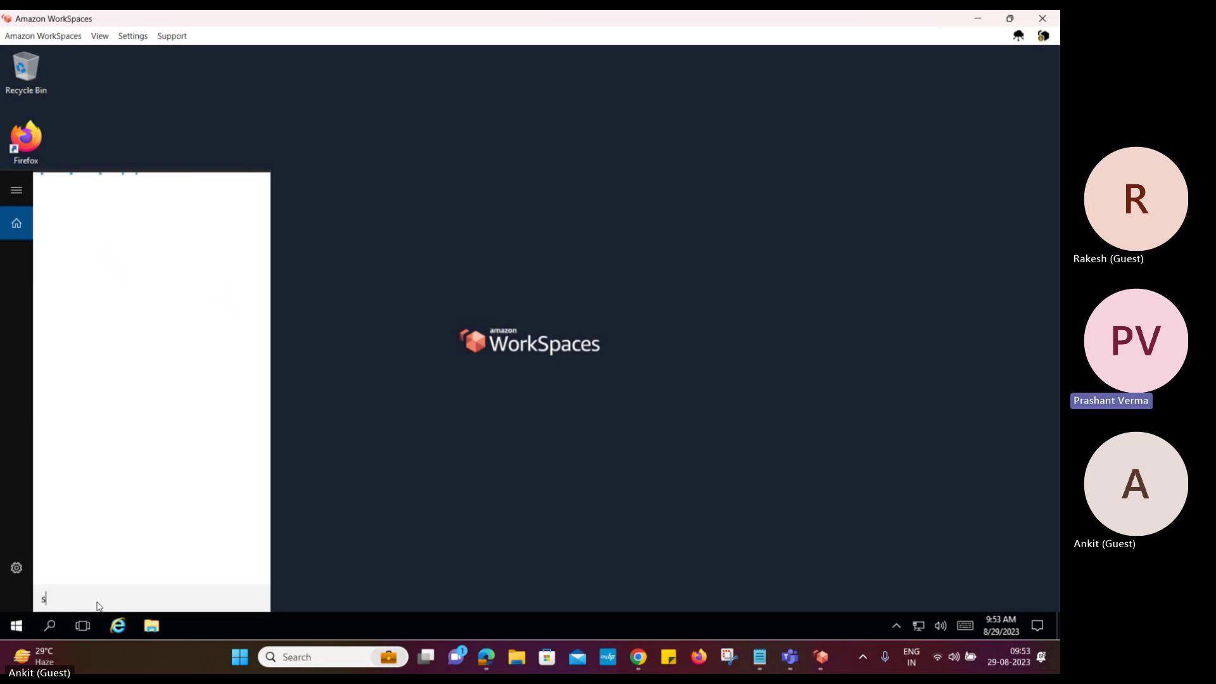
type("ystey")
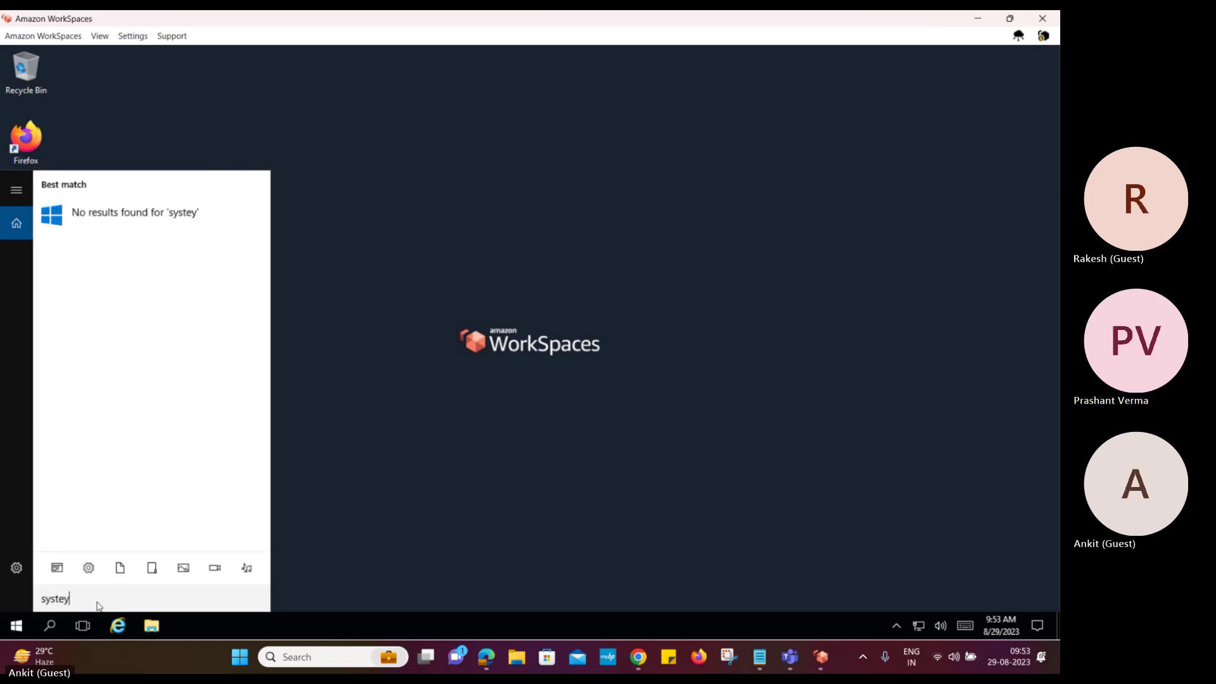
key("BackSpace")
type("m")
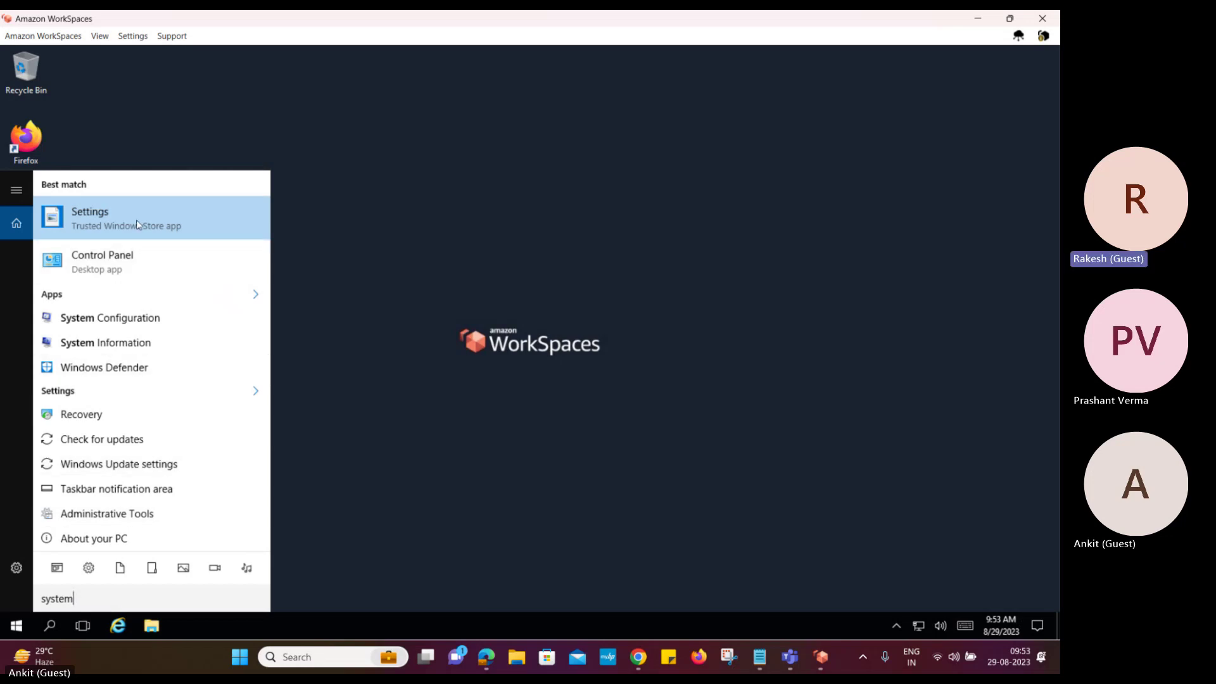
Open and maximize System Information, review the t3.small, 2.00 GB RAM summary, then close it
left_click(142, 343)
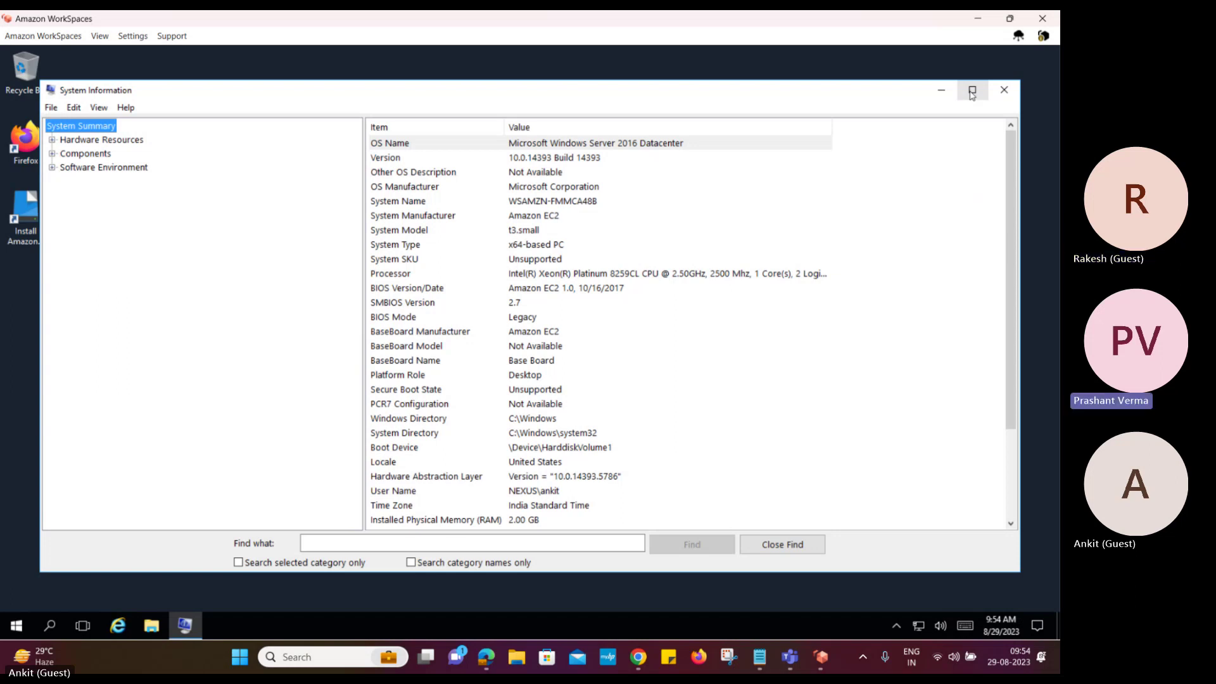
left_click(972, 91)
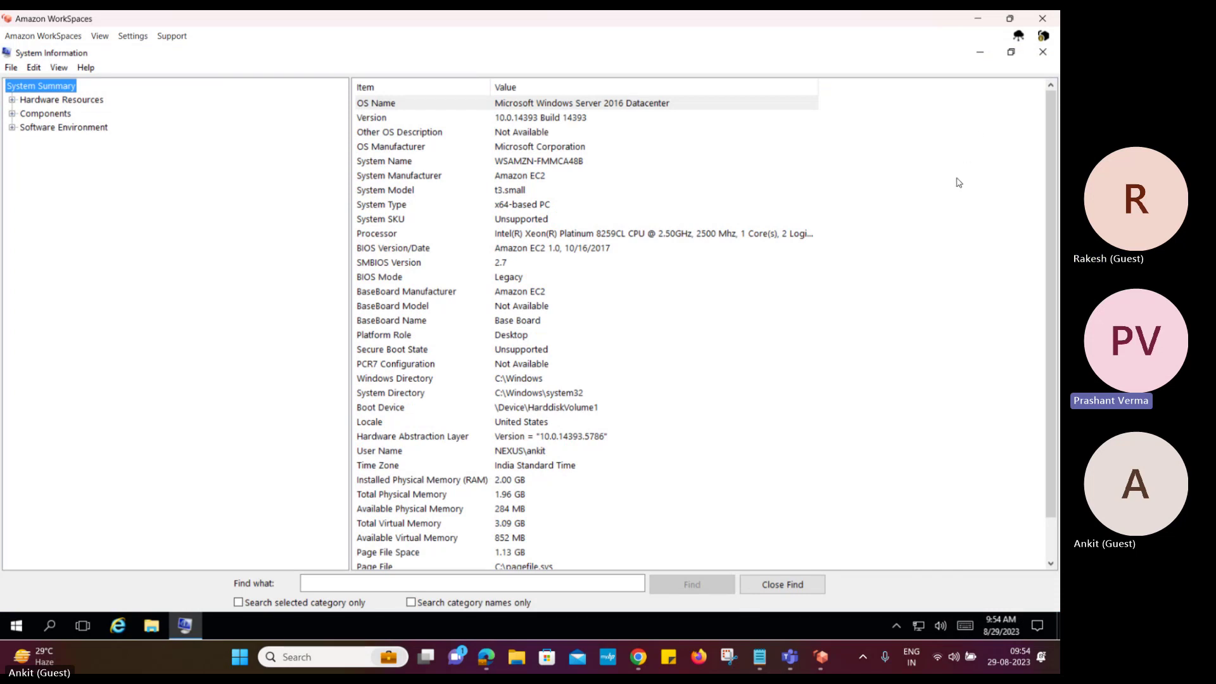
scroll(957, 183, "down", 1)
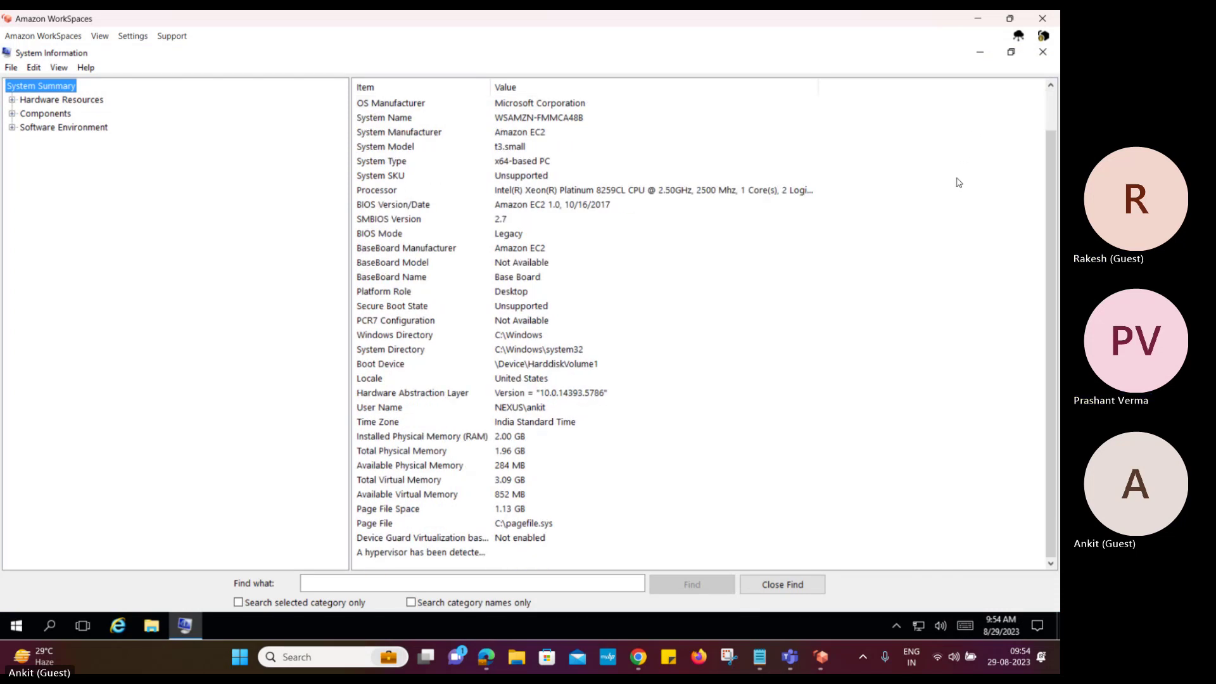
scroll(958, 182, "up", 1)
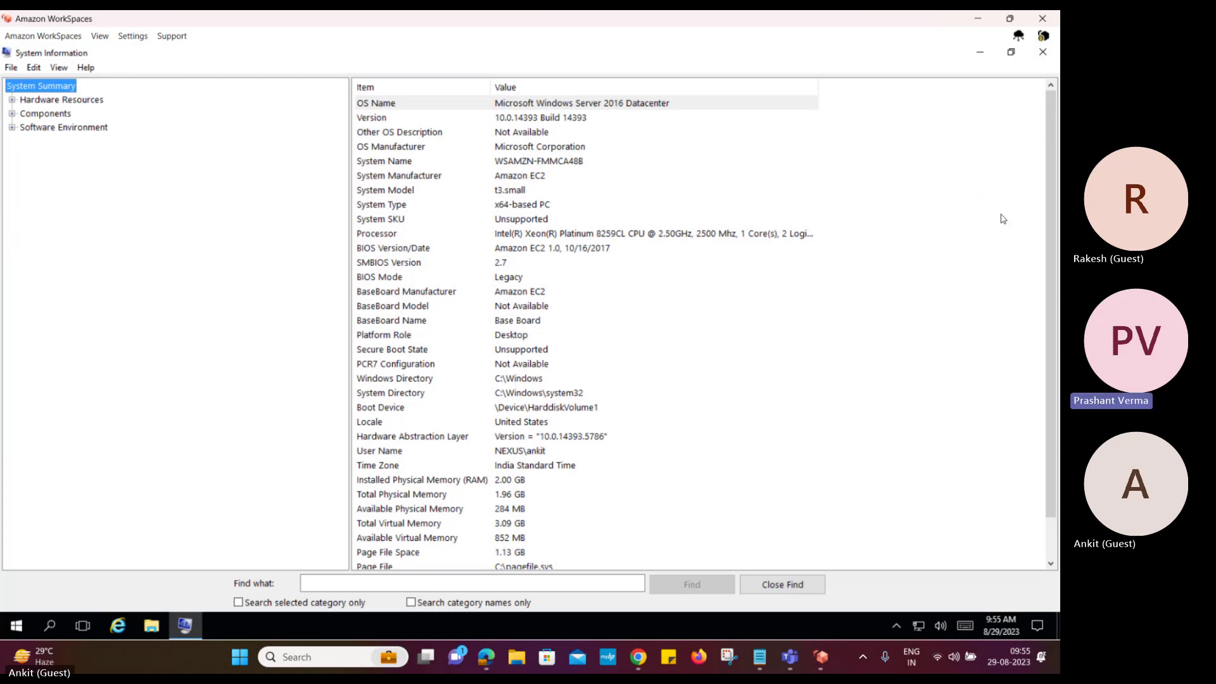
scroll(1004, 219, "down", 1)
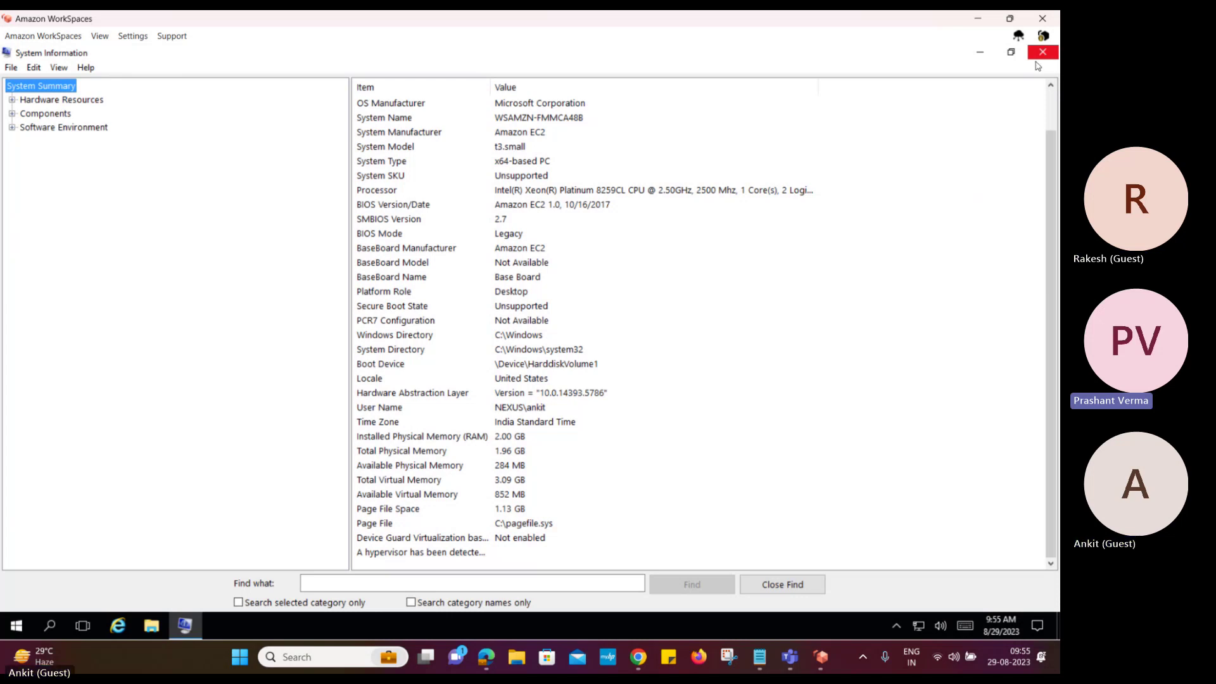
left_click(1045, 55)
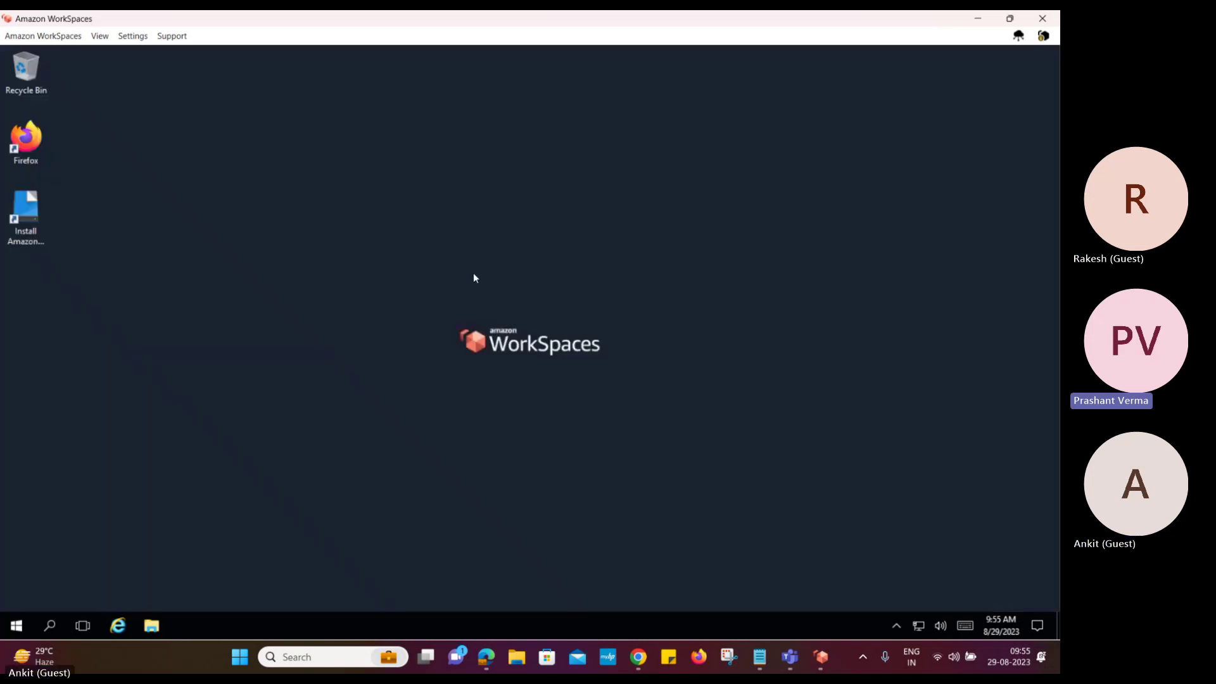
Open File Explorer at This PC
right_click(18, 633)
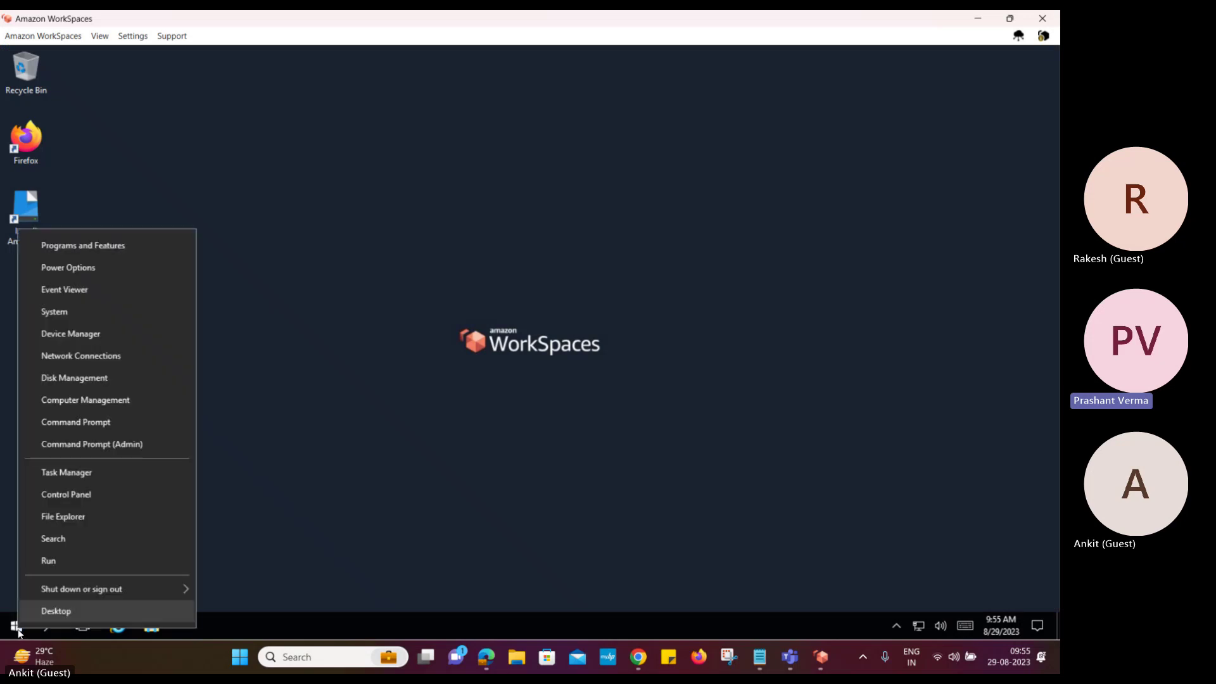
left_click(289, 487)
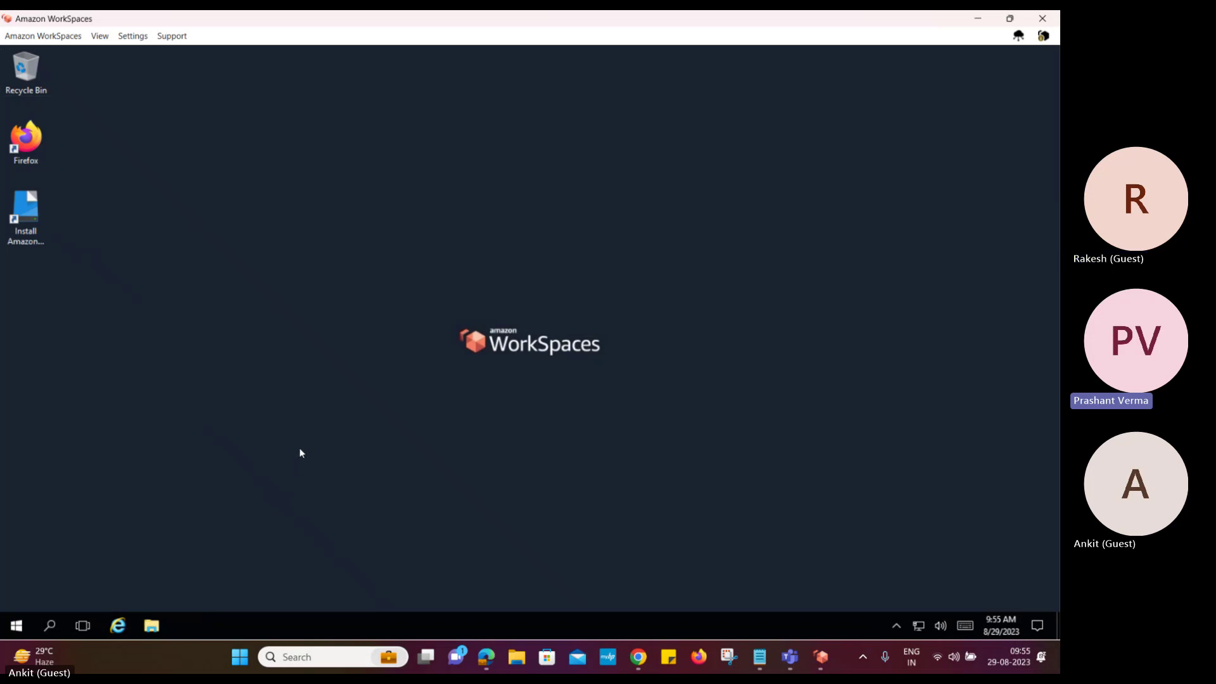
key("super+e")
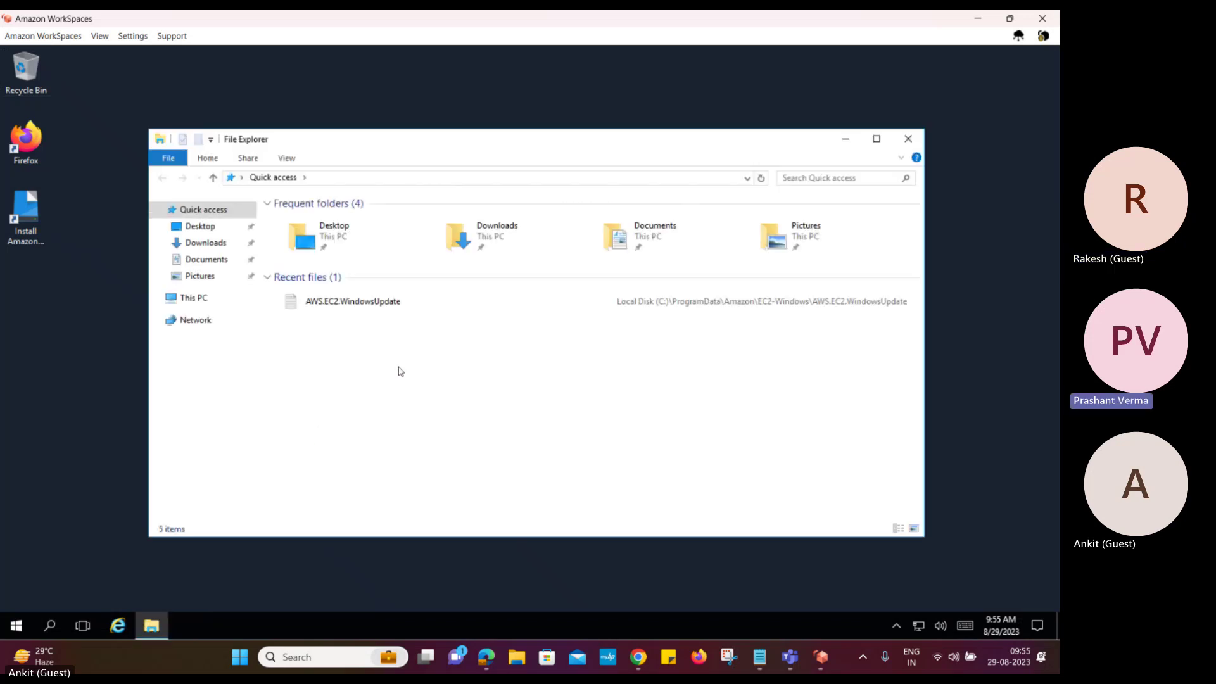
left_click(184, 300)
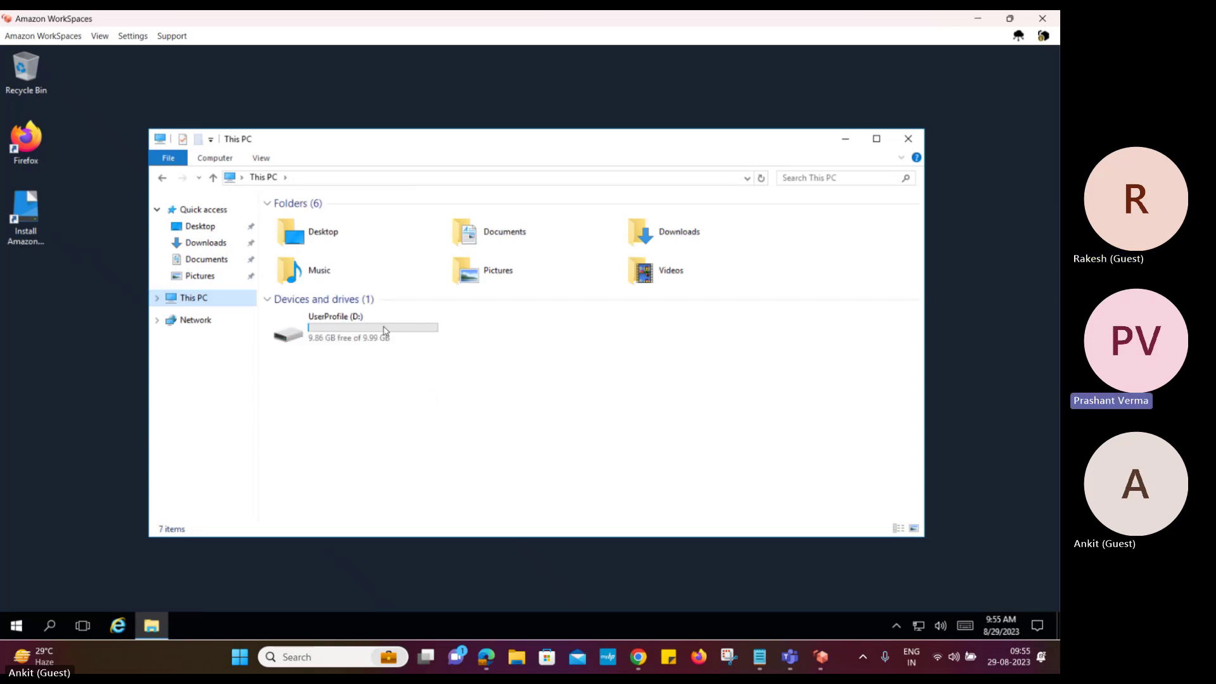
Check the UserProfile (D:) drive properties without changes, then open This PC's System page
left_click_drag(384, 328, 377, 330)
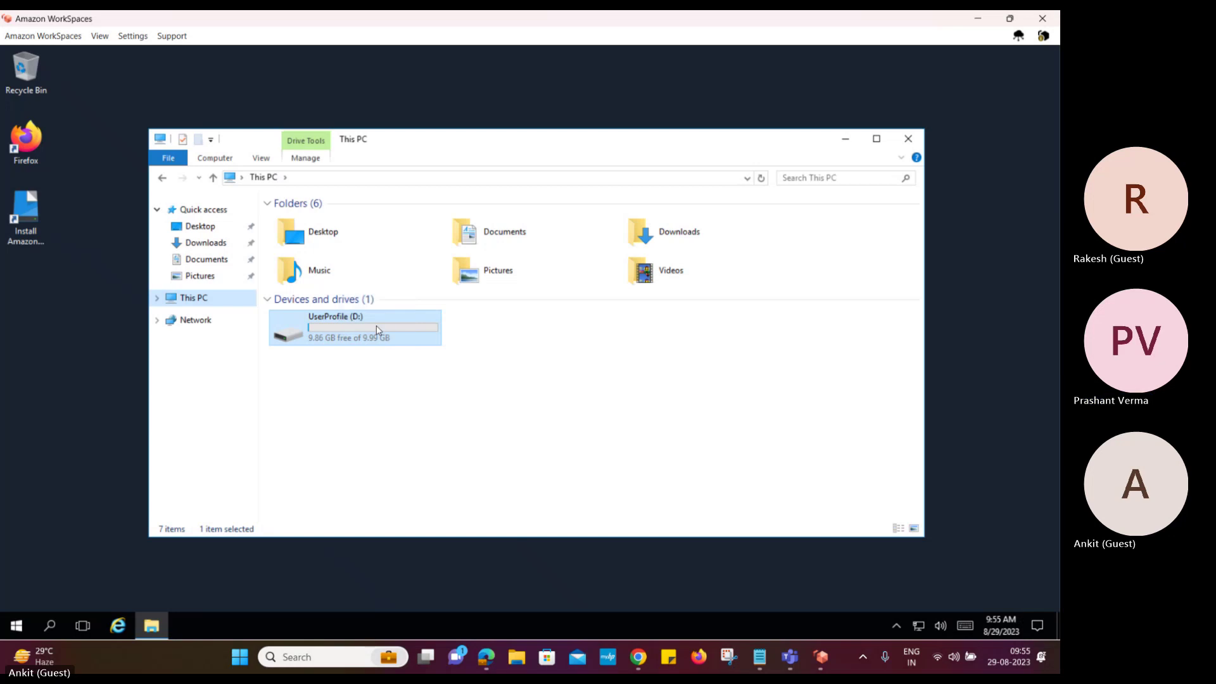
right_click(377, 329)
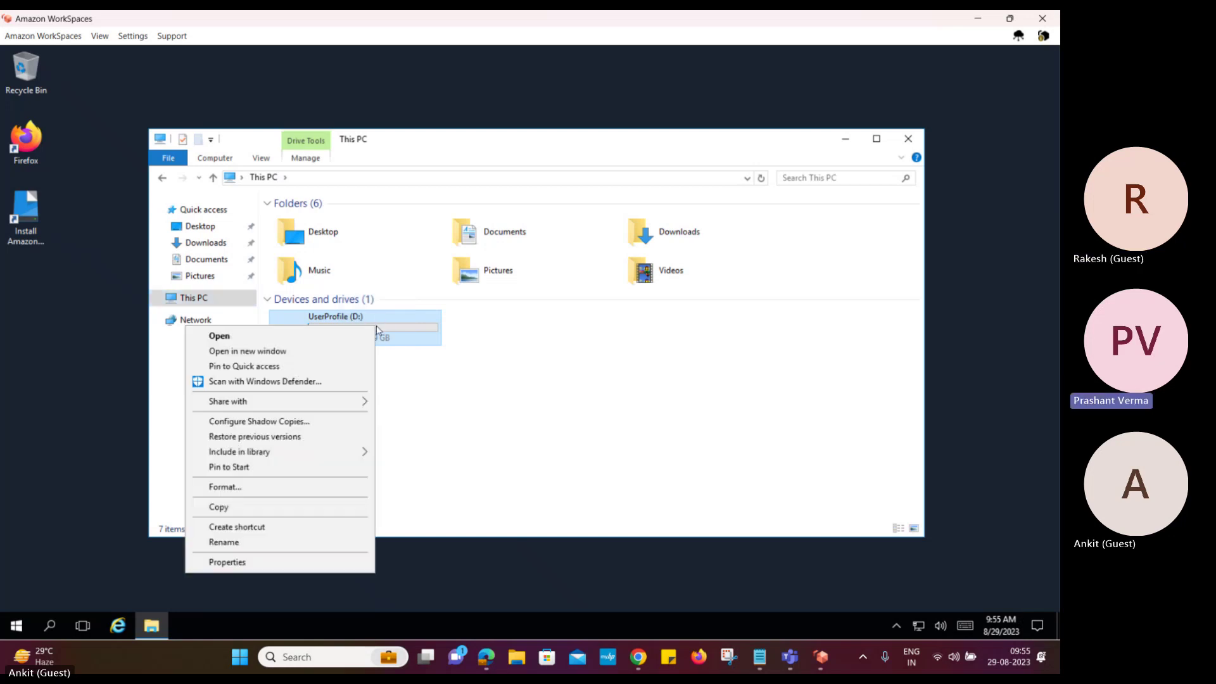
left_click(313, 560)
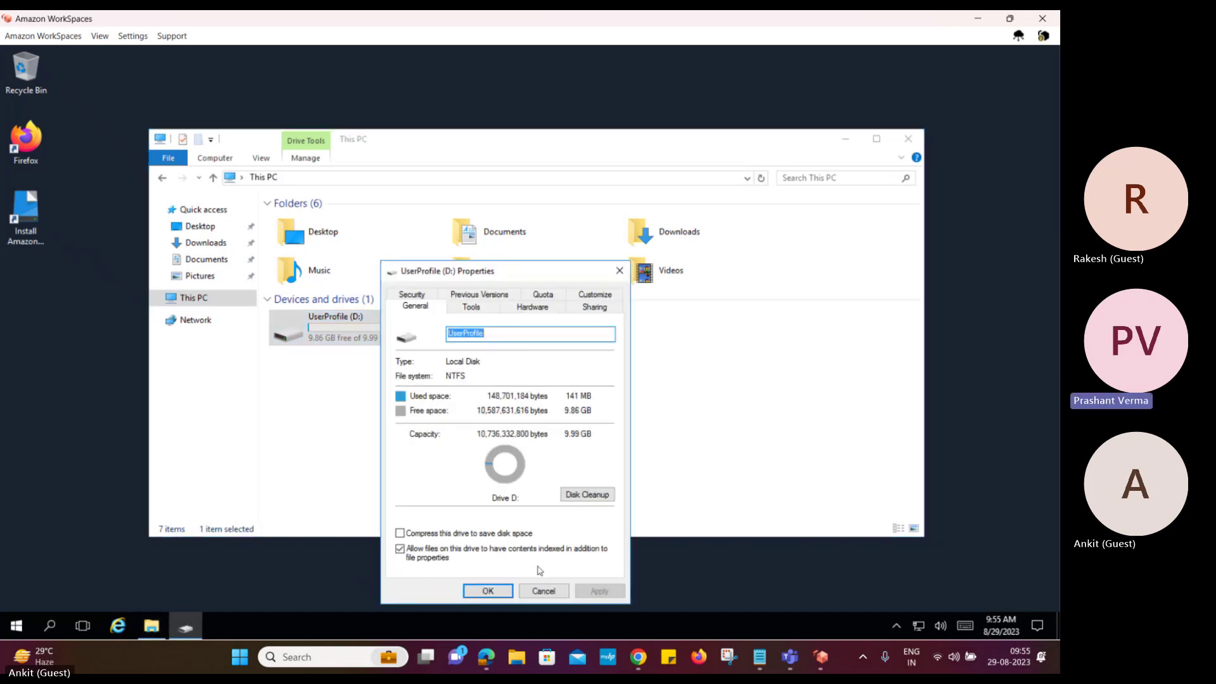
left_click(538, 590)
right_click(560, 384)
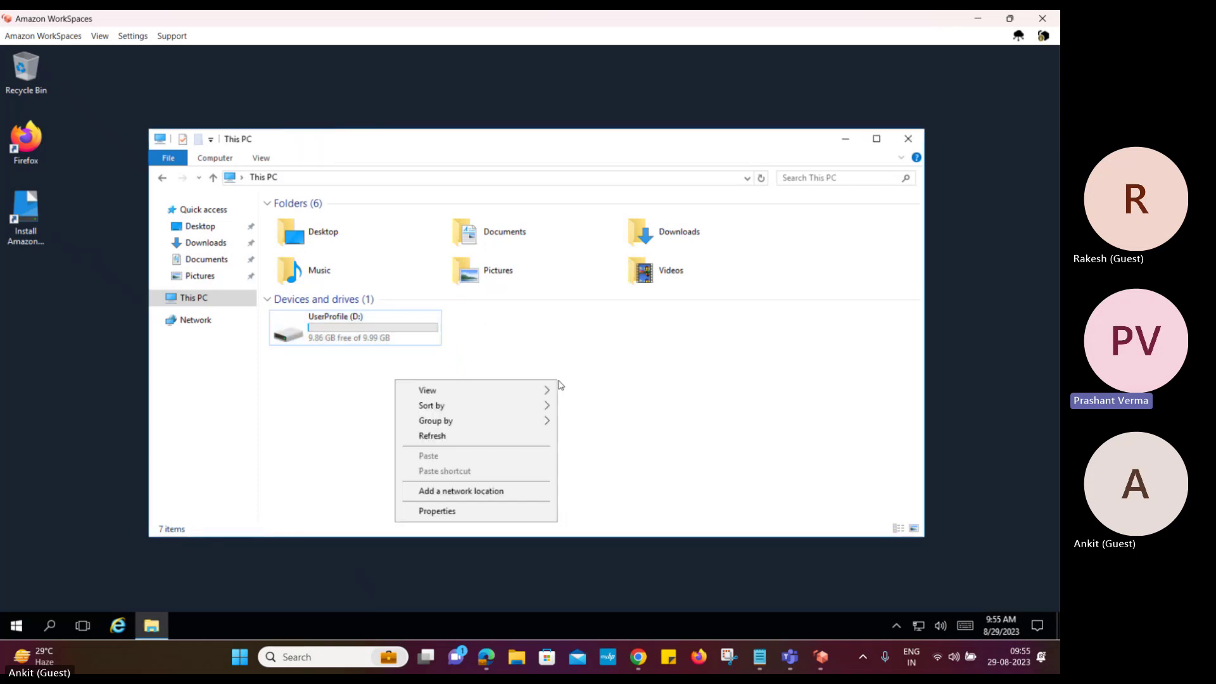
left_click(507, 512)
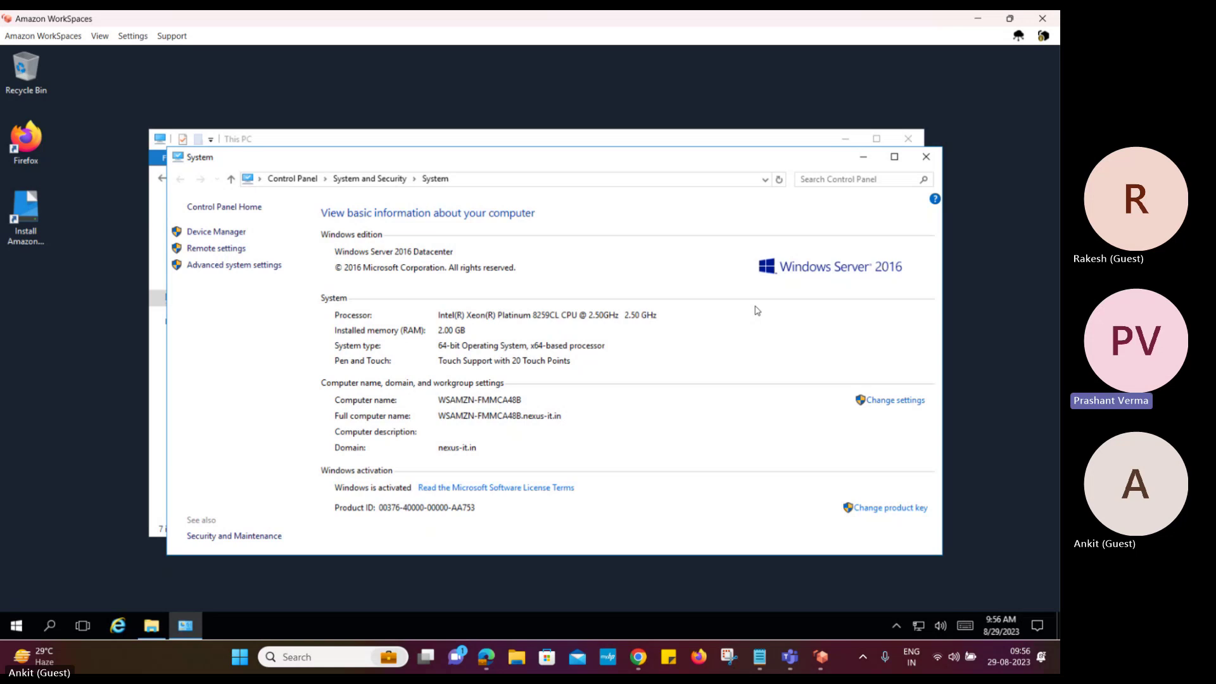
Close the System page to return to This PC's drives
left_click(924, 158)
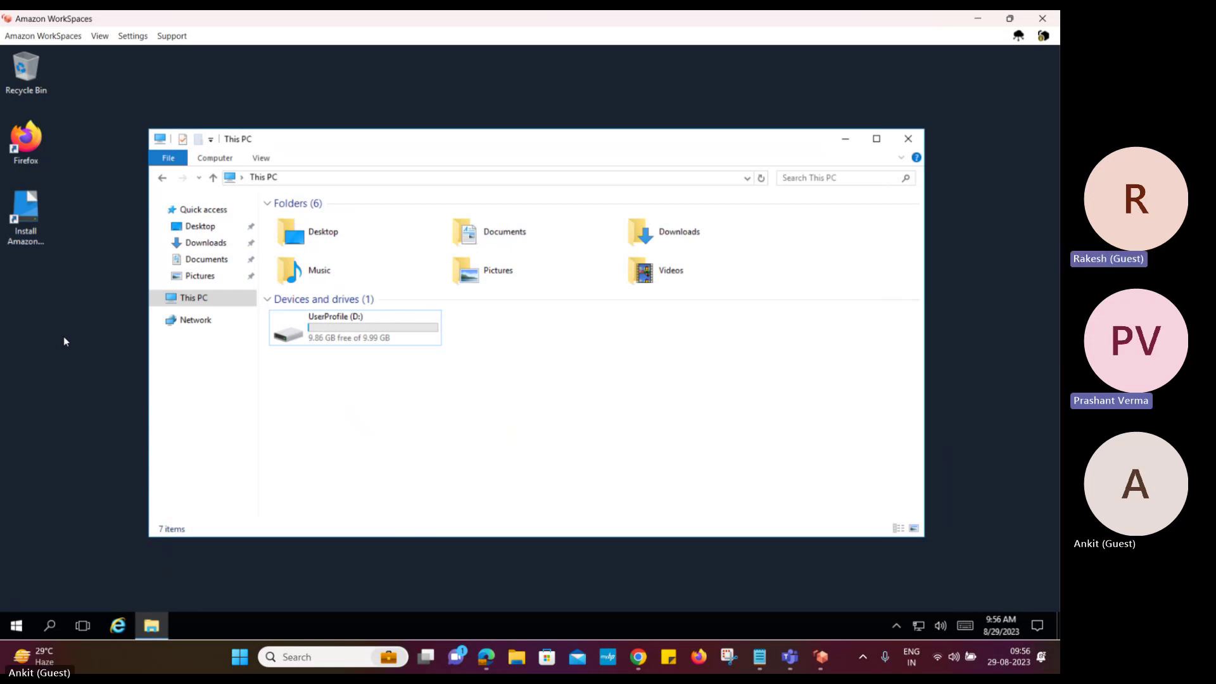
left_click(354, 326)
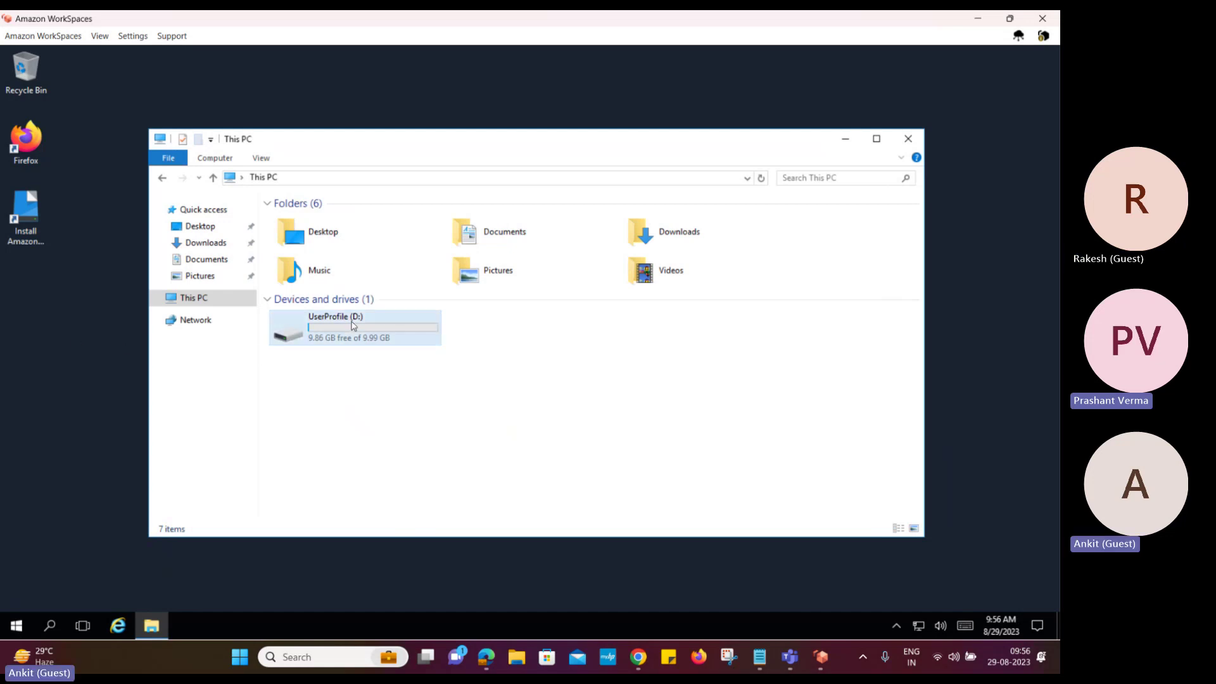
double_click(353, 325)
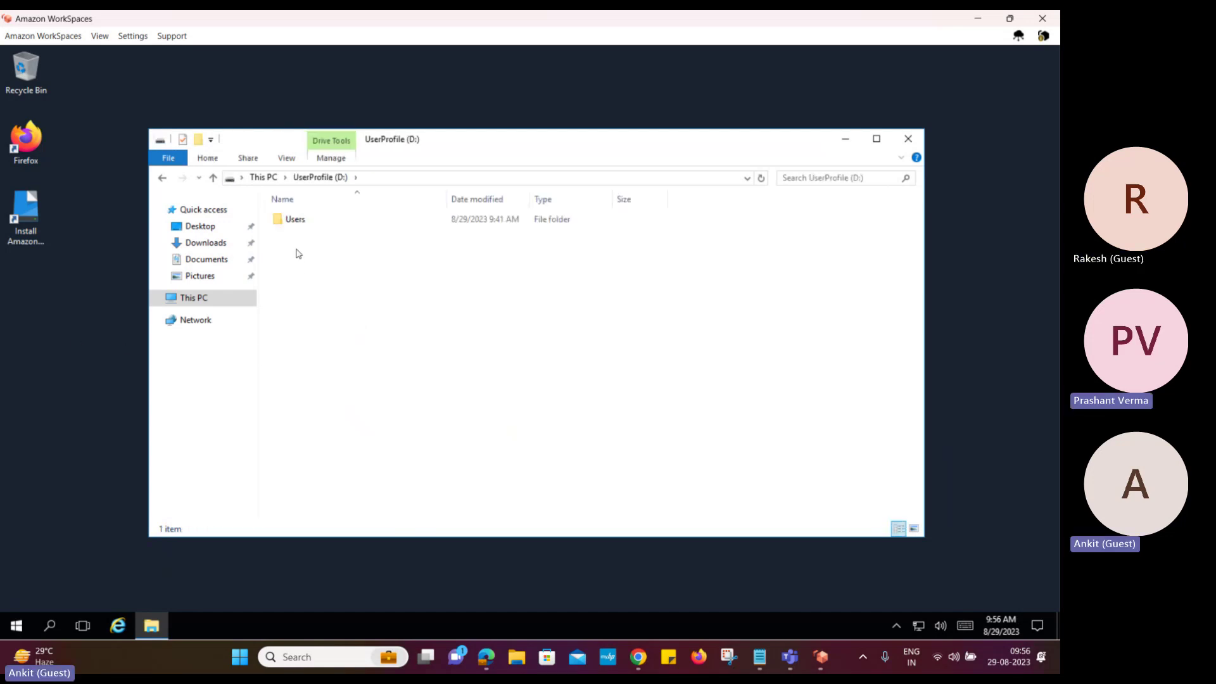
double_click(290, 222)
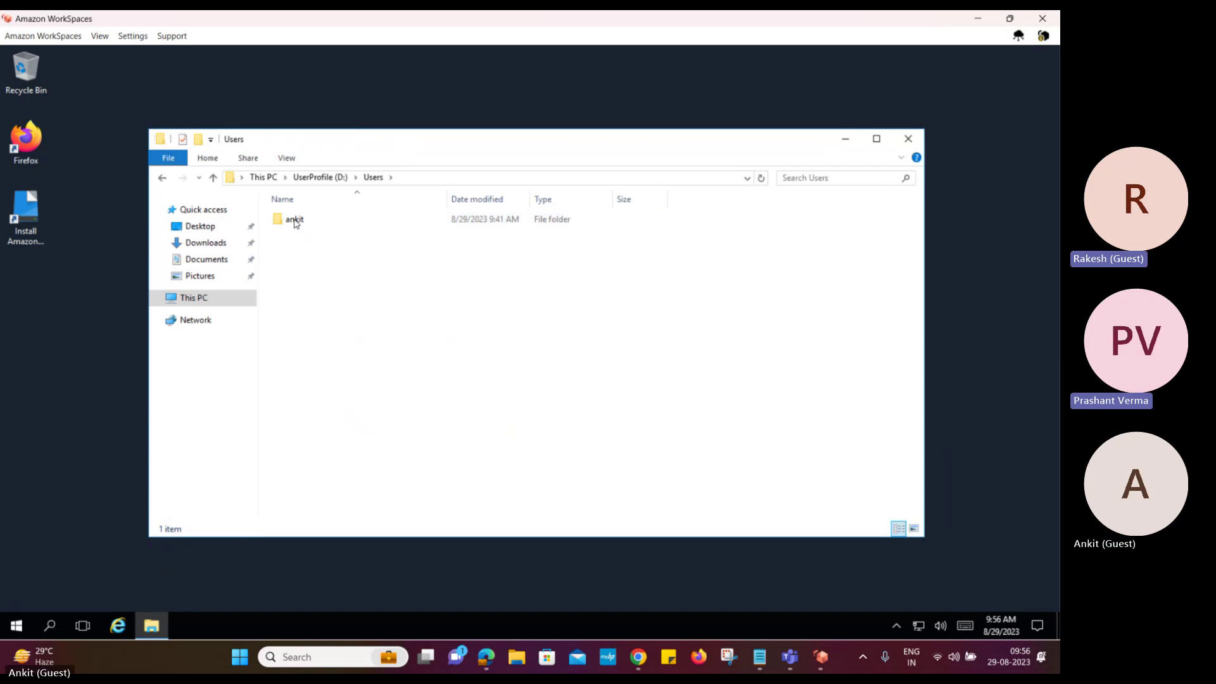
double_click(295, 221)
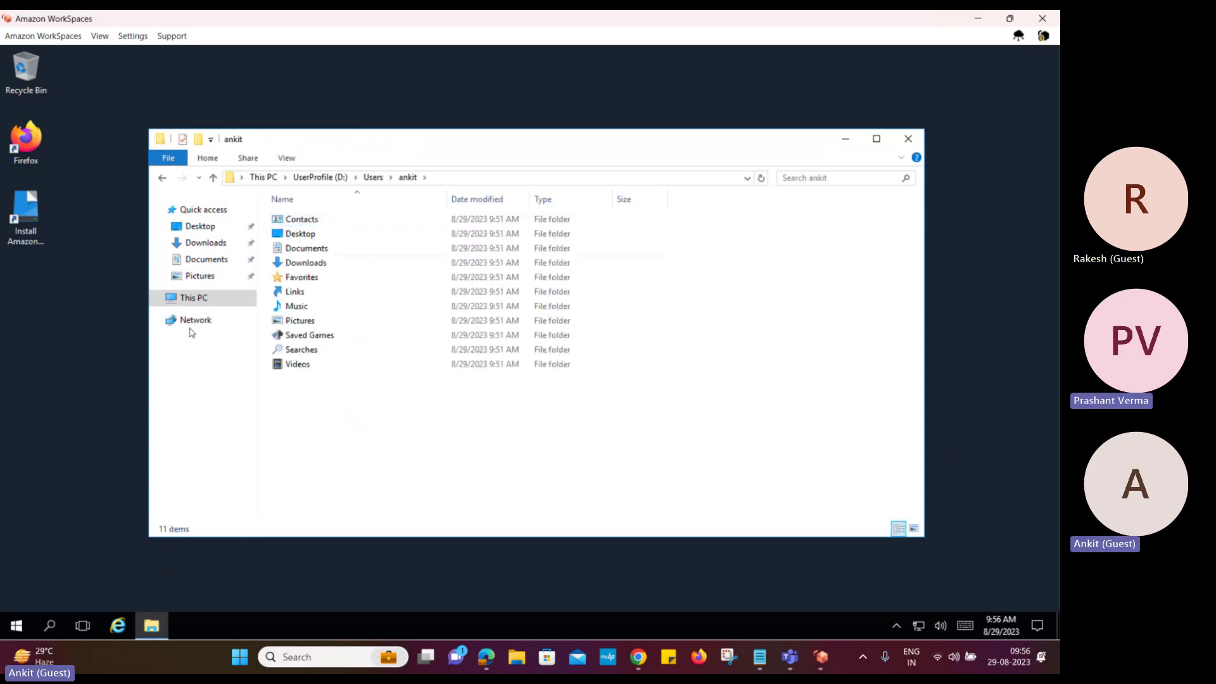
left_click(198, 298)
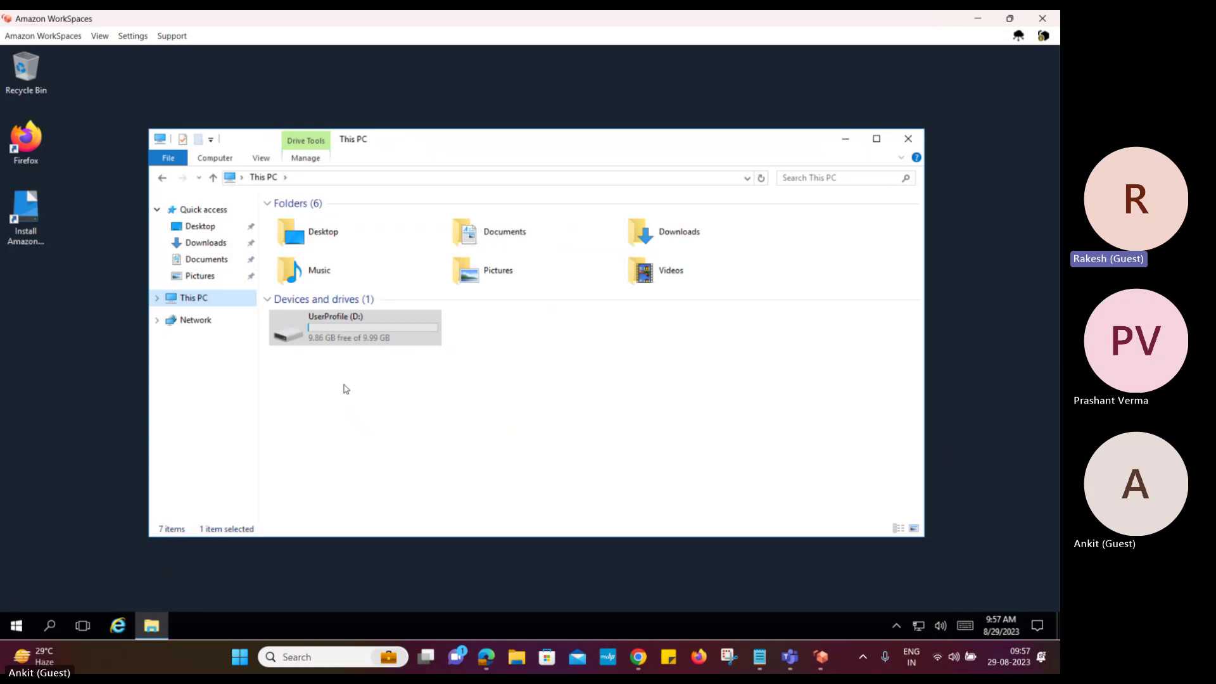
right_click(21, 398)
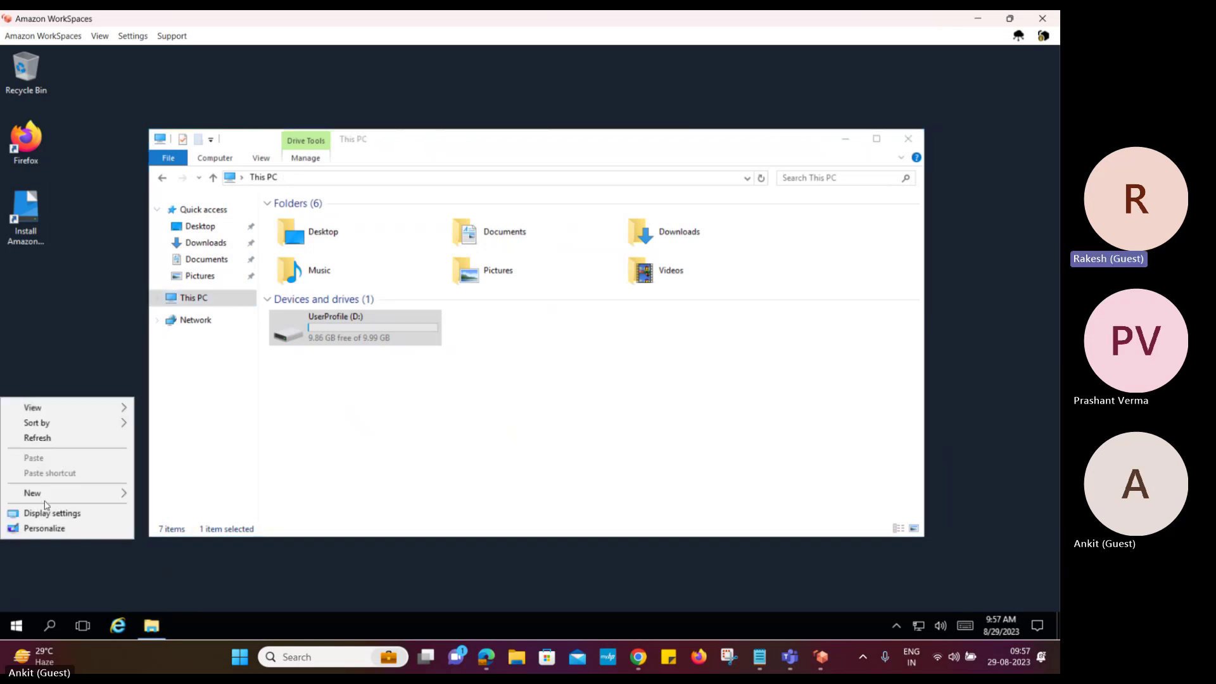
mouse_move(51, 491)
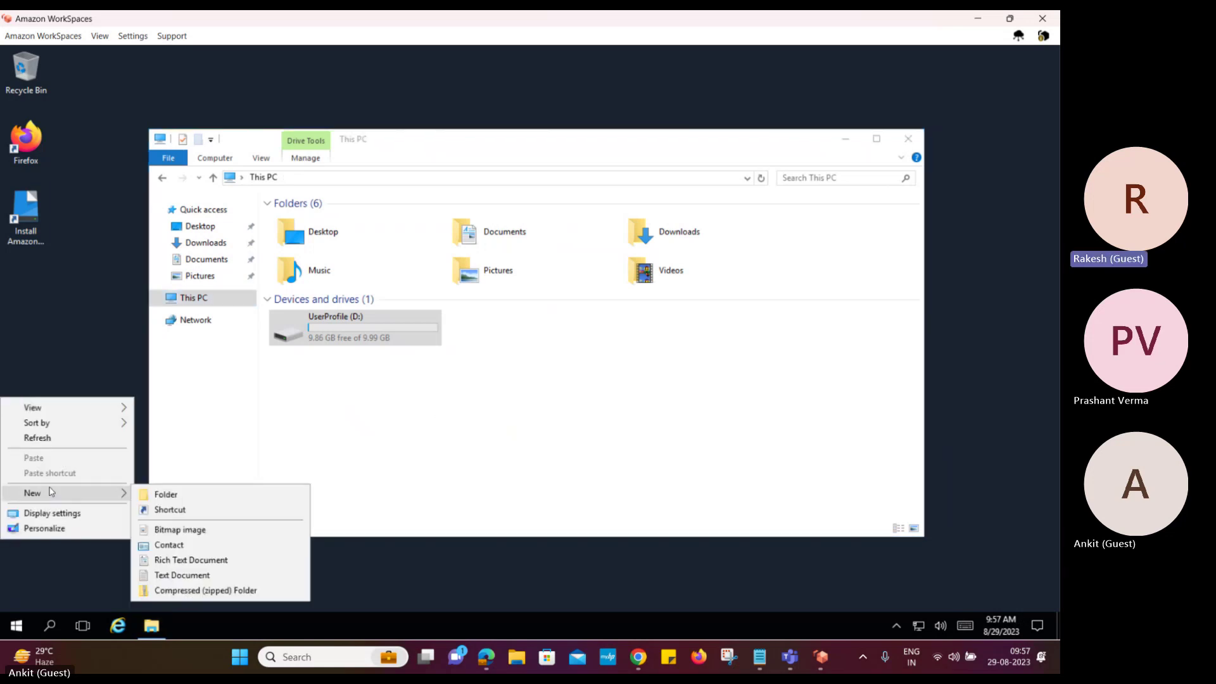
left_click(72, 331)
left_click(570, 407)
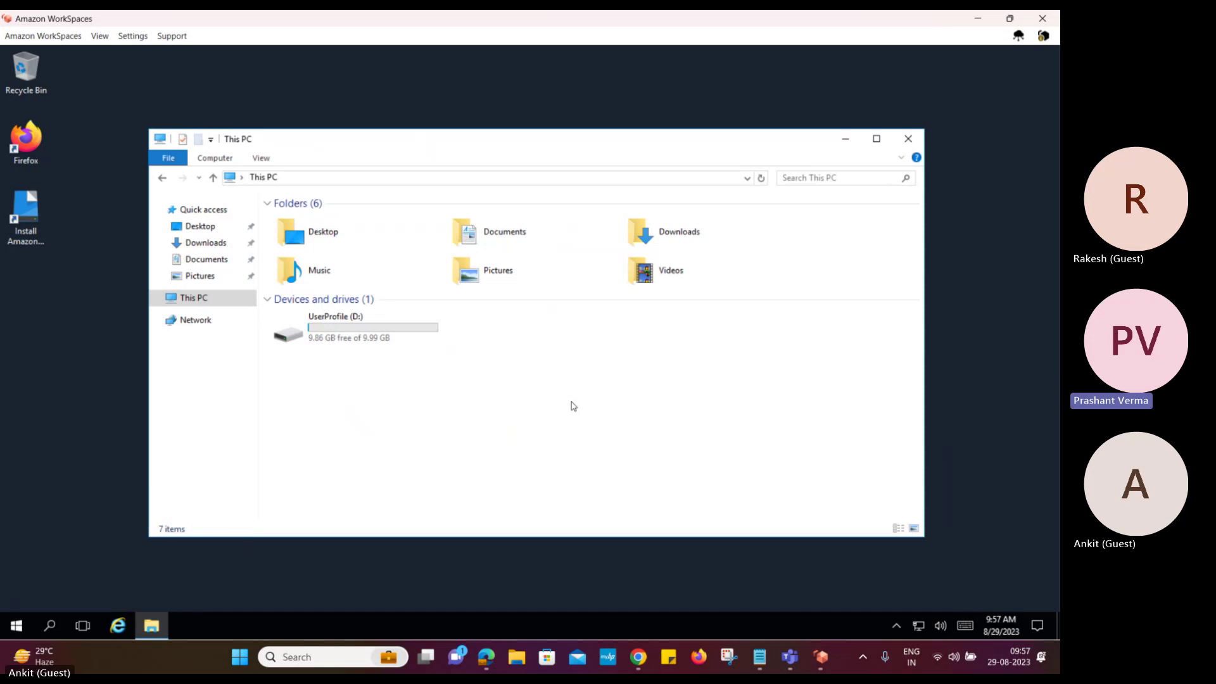
Try browsing Network, dismiss the network discovery error, and close File Explorer
left_click(195, 321)
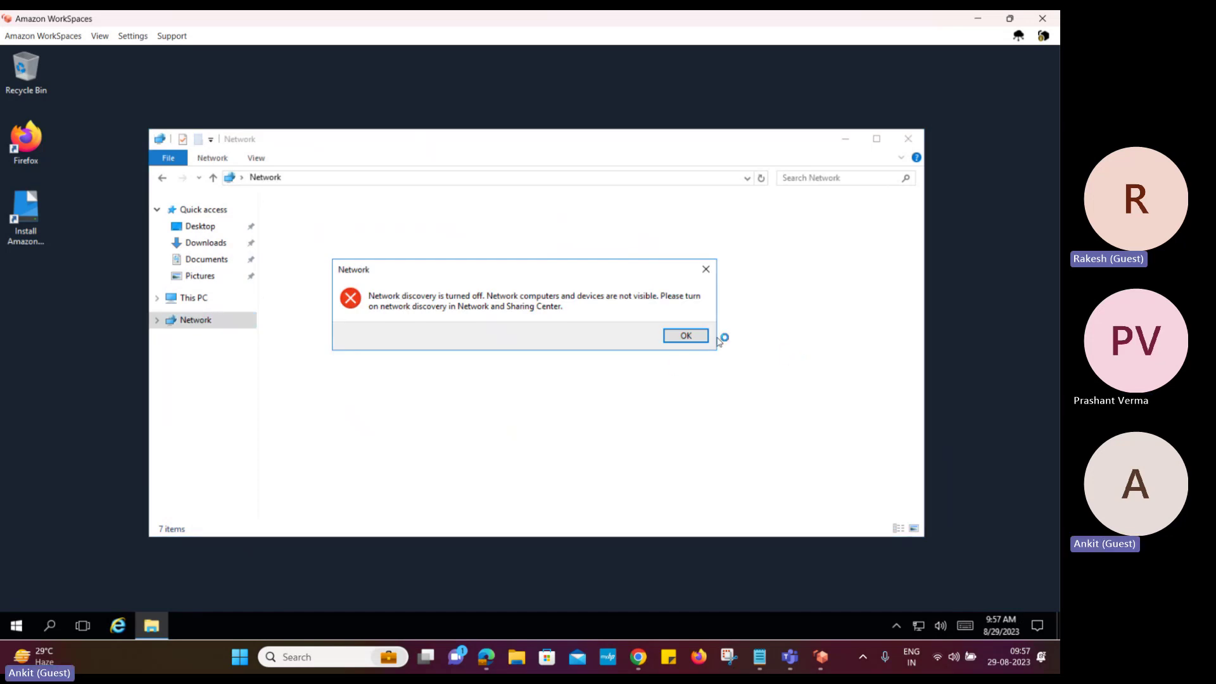
left_click(708, 275)
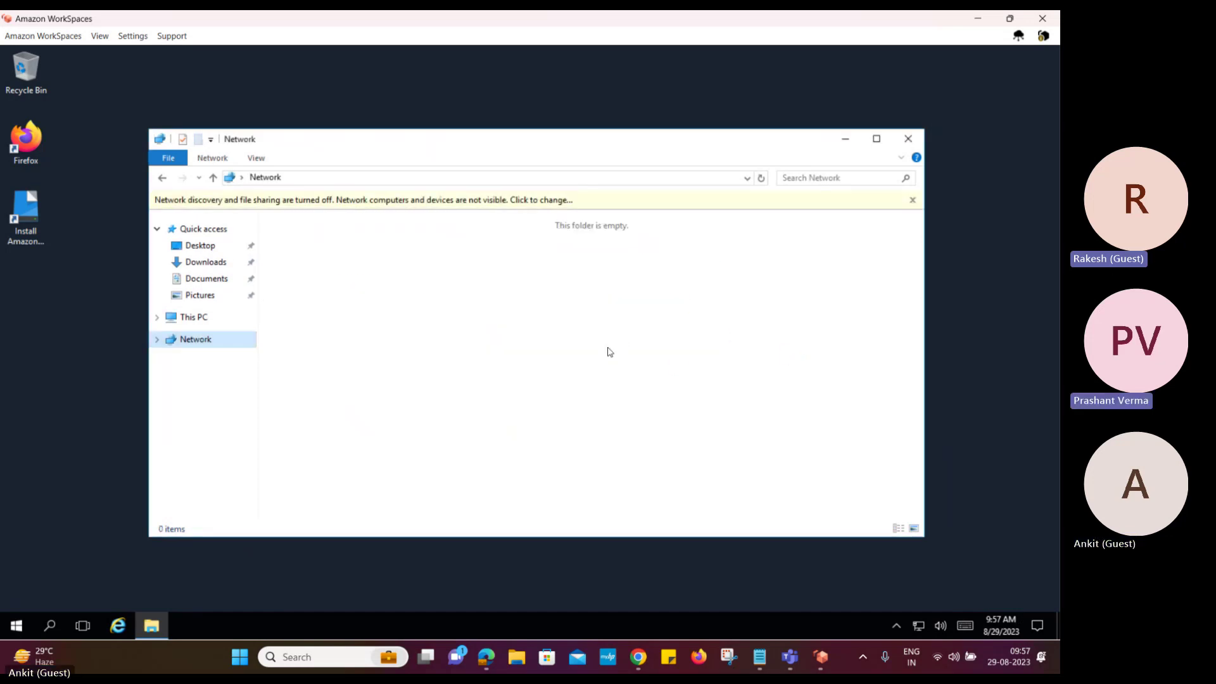
left_click(907, 139)
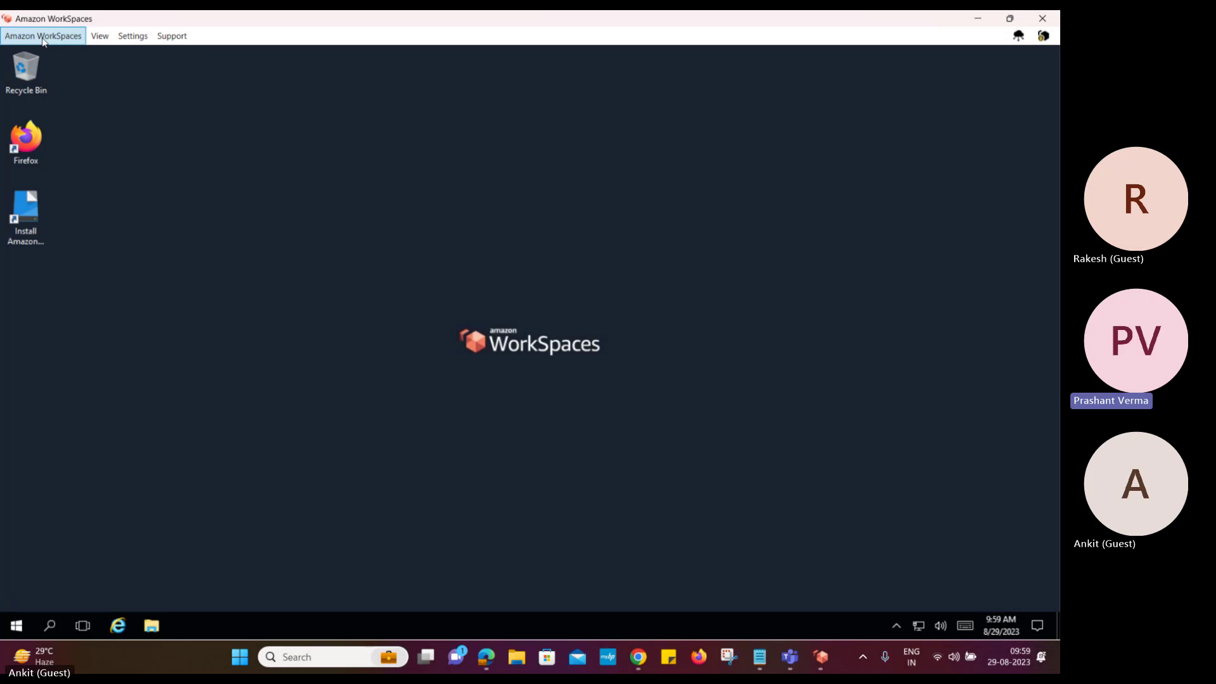
left_click(43, 38)
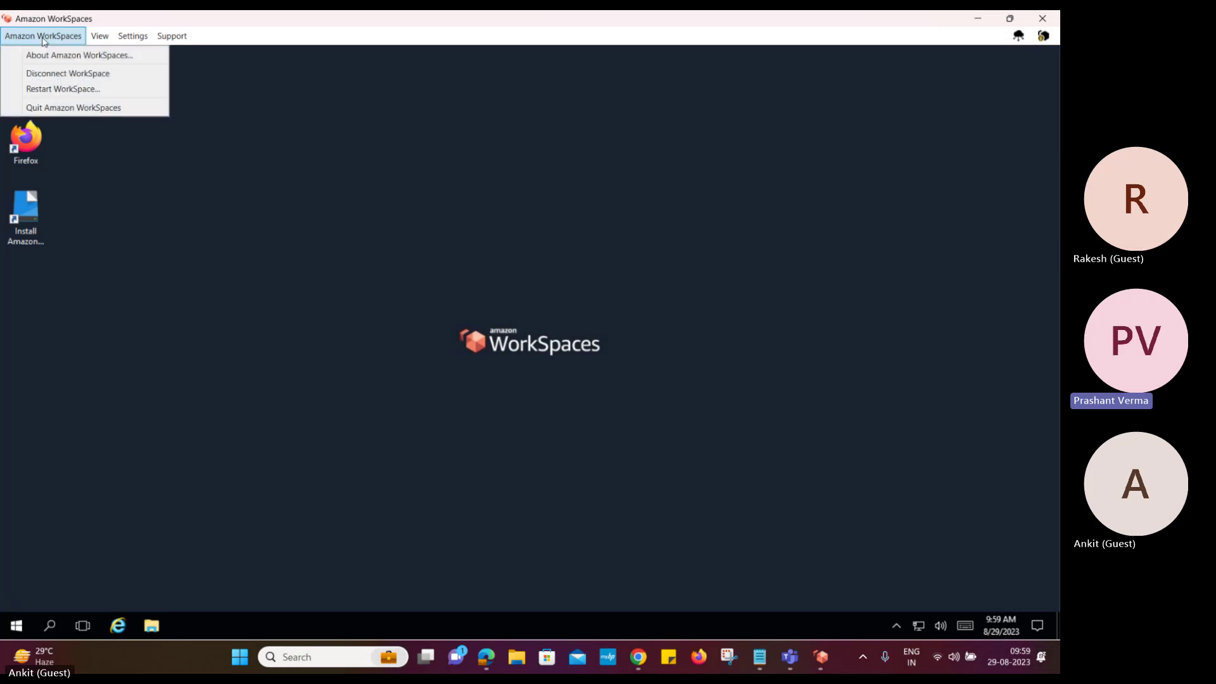
left_click(363, 155)
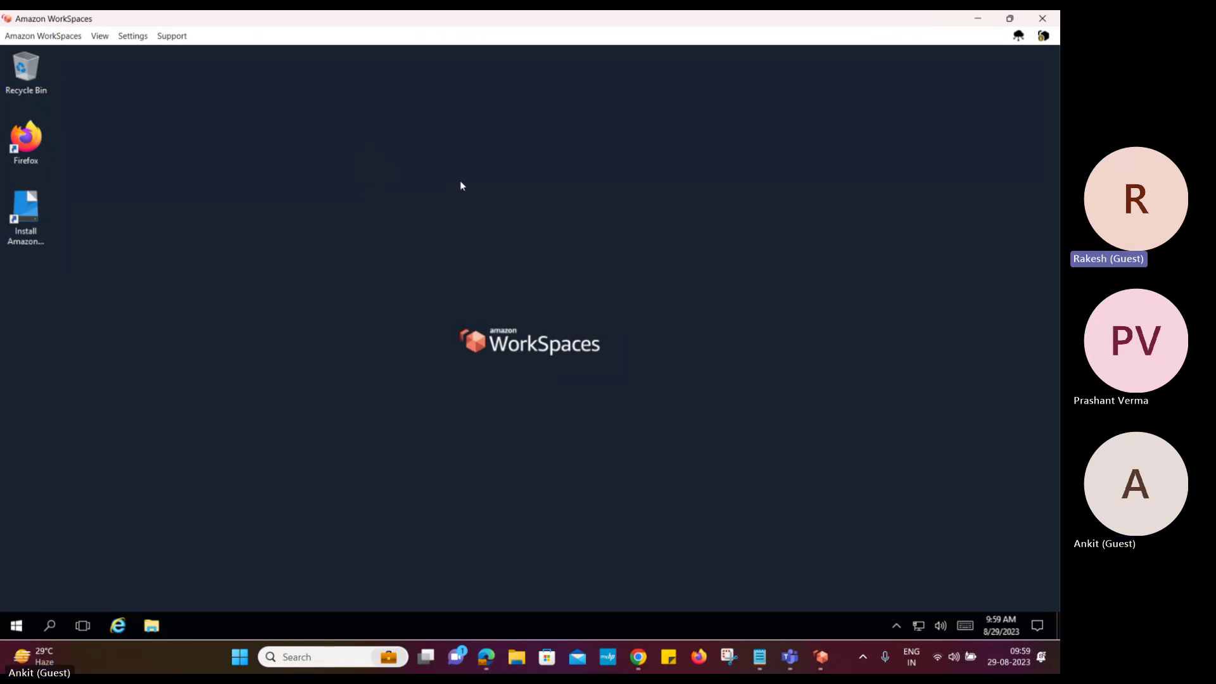
left_click(977, 19)
left_click(980, 27)
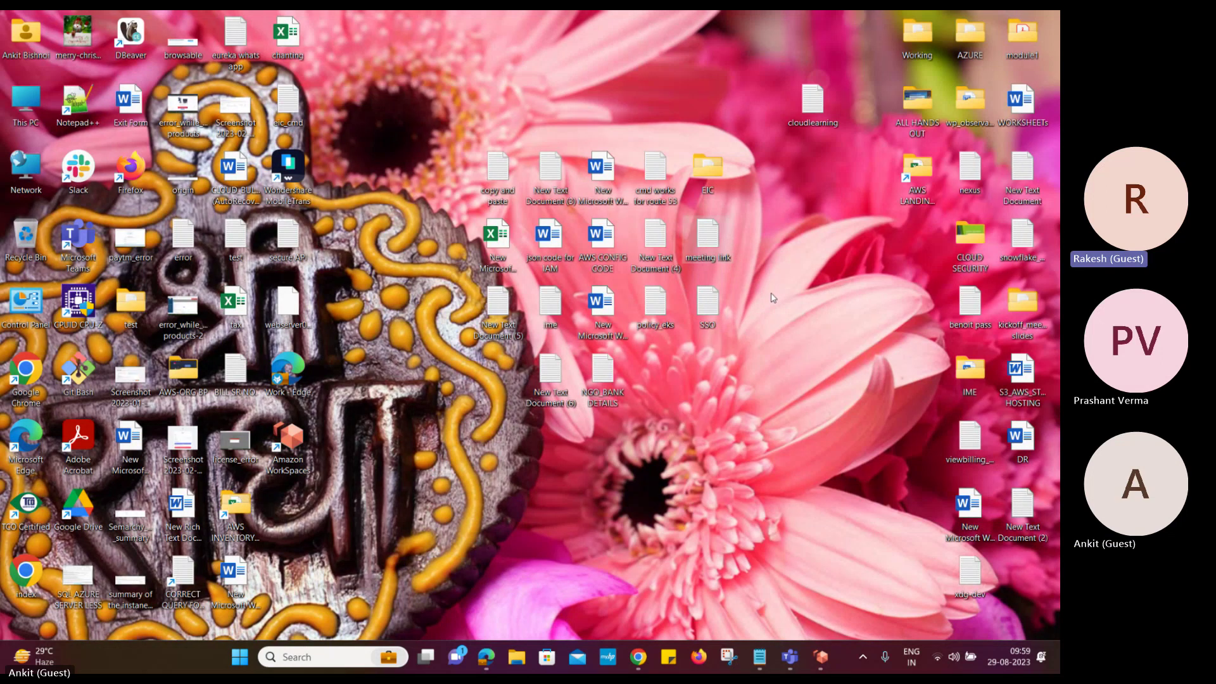
left_click(820, 657)
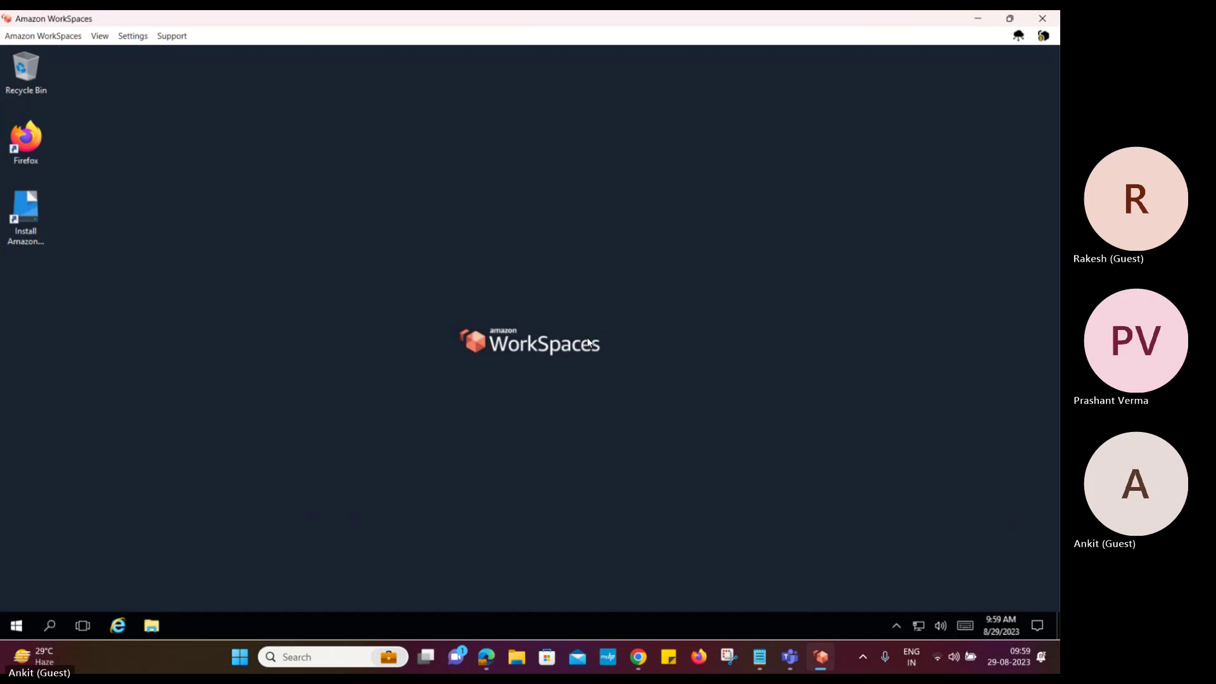
right_click(587, 342)
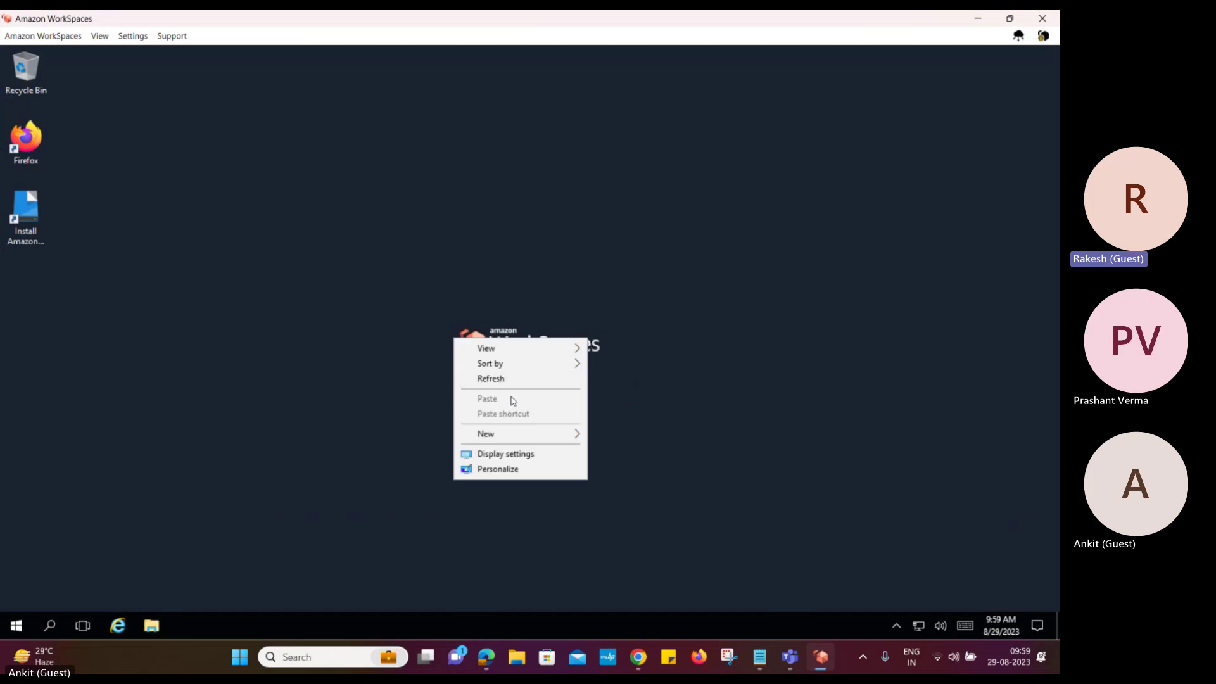
left_click(330, 346)
left_click(977, 22)
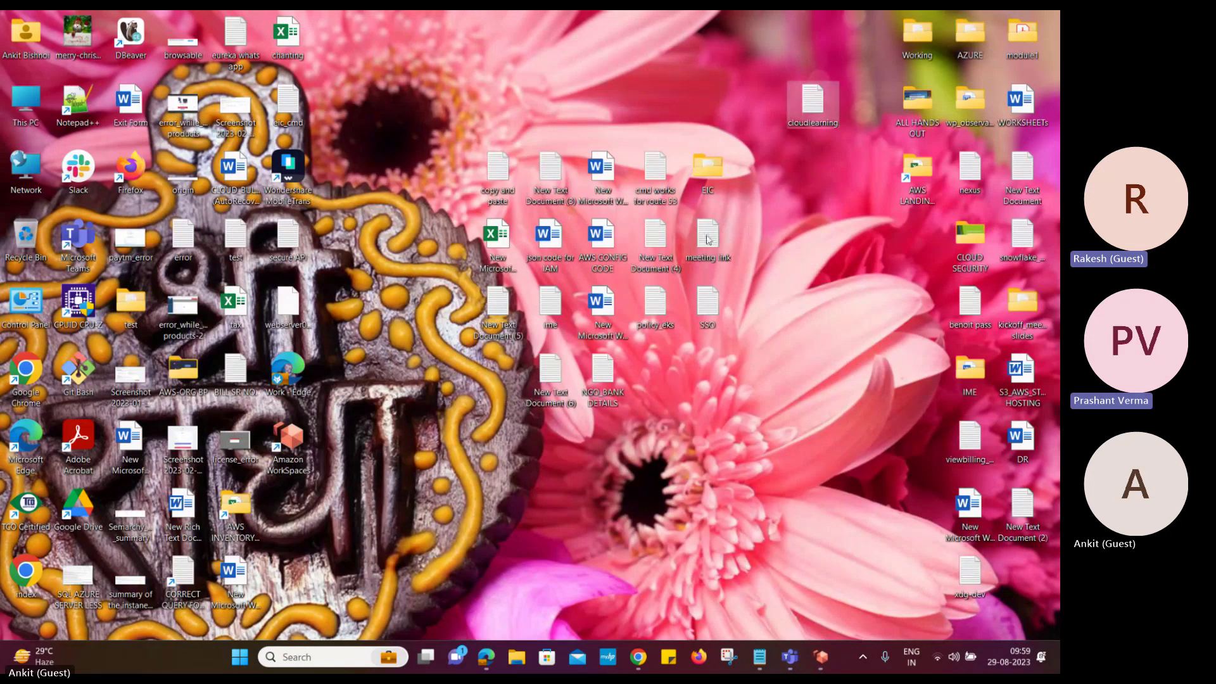
right_click(708, 239)
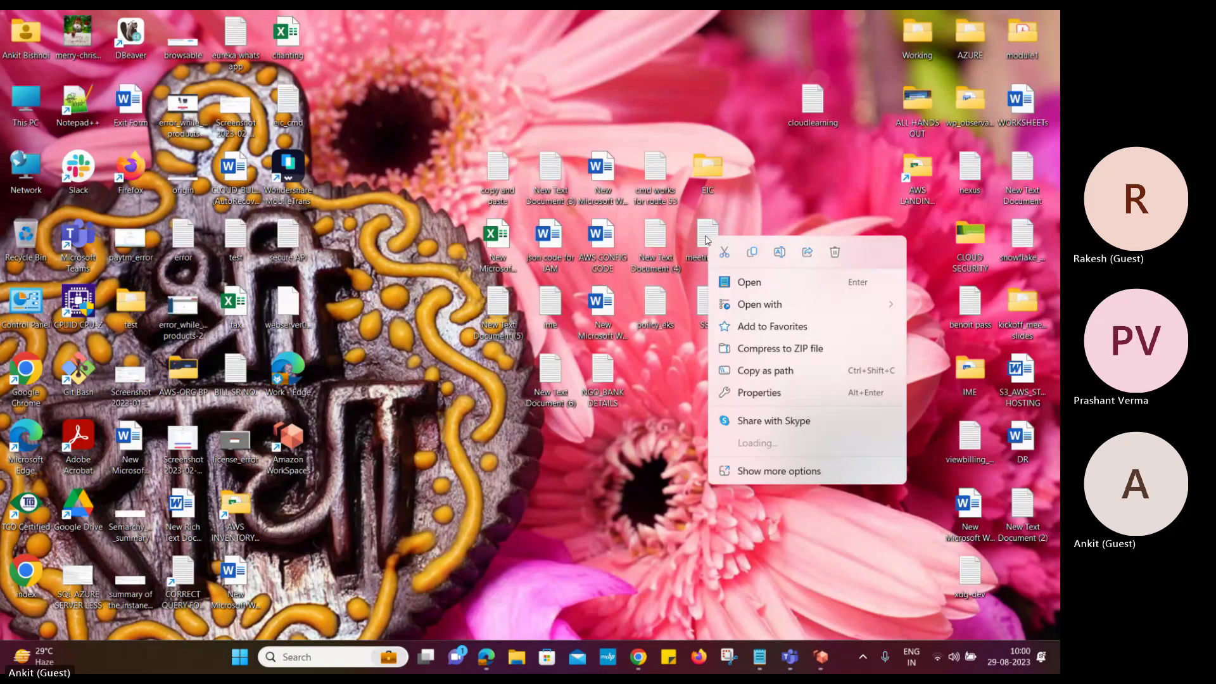
left_click(751, 252)
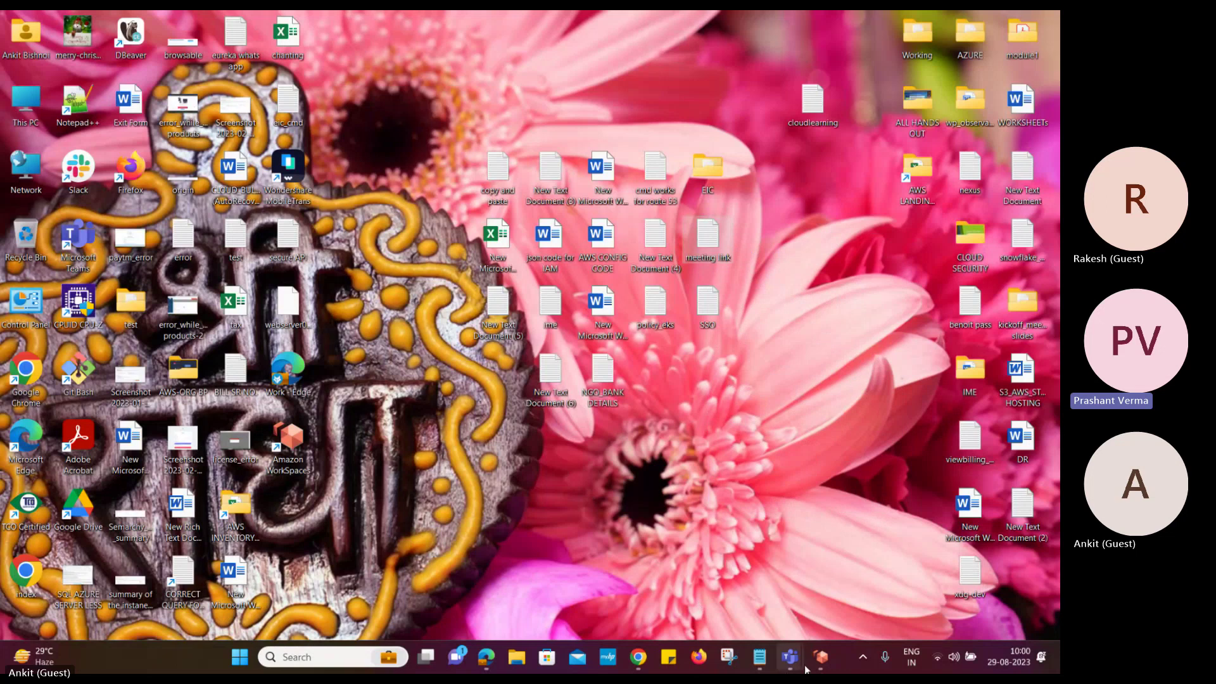
left_click(821, 656)
right_click(478, 274)
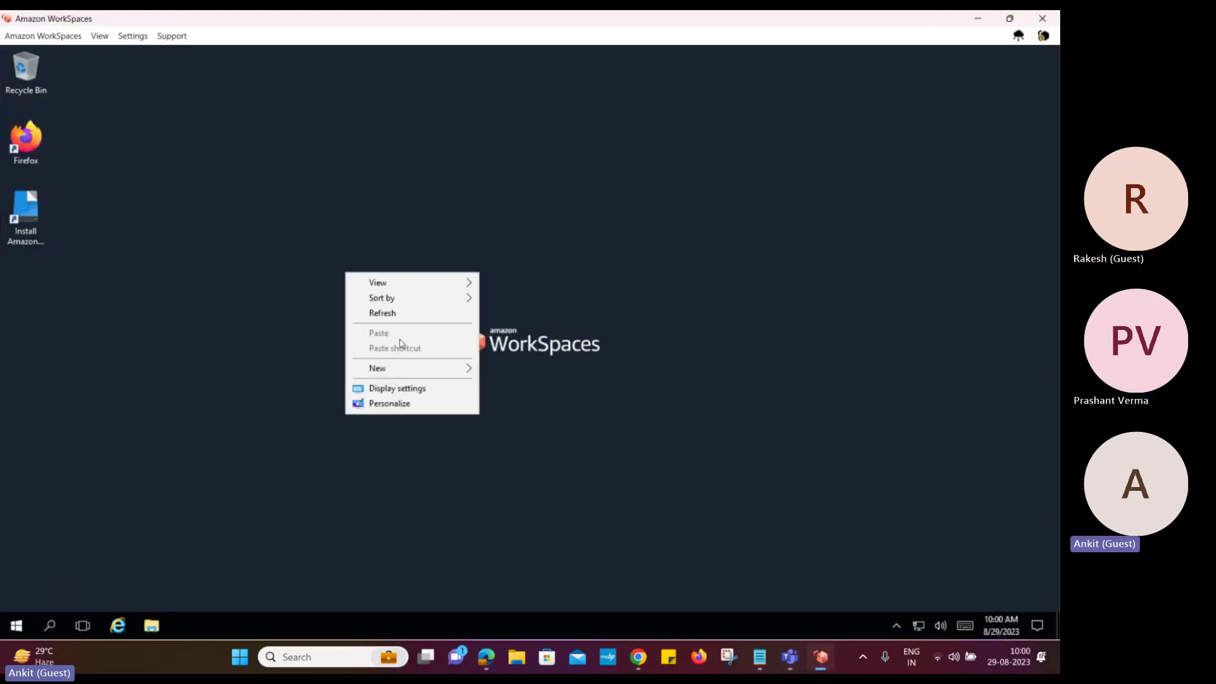
left_click(239, 294)
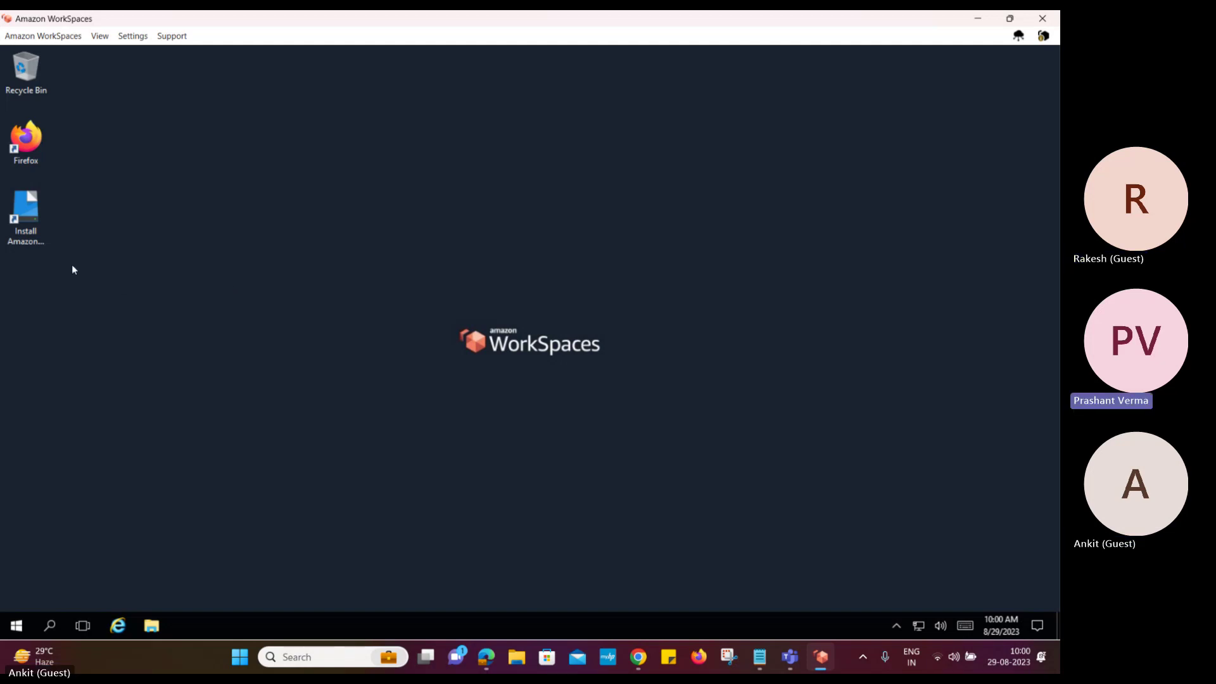
left_click(35, 237)
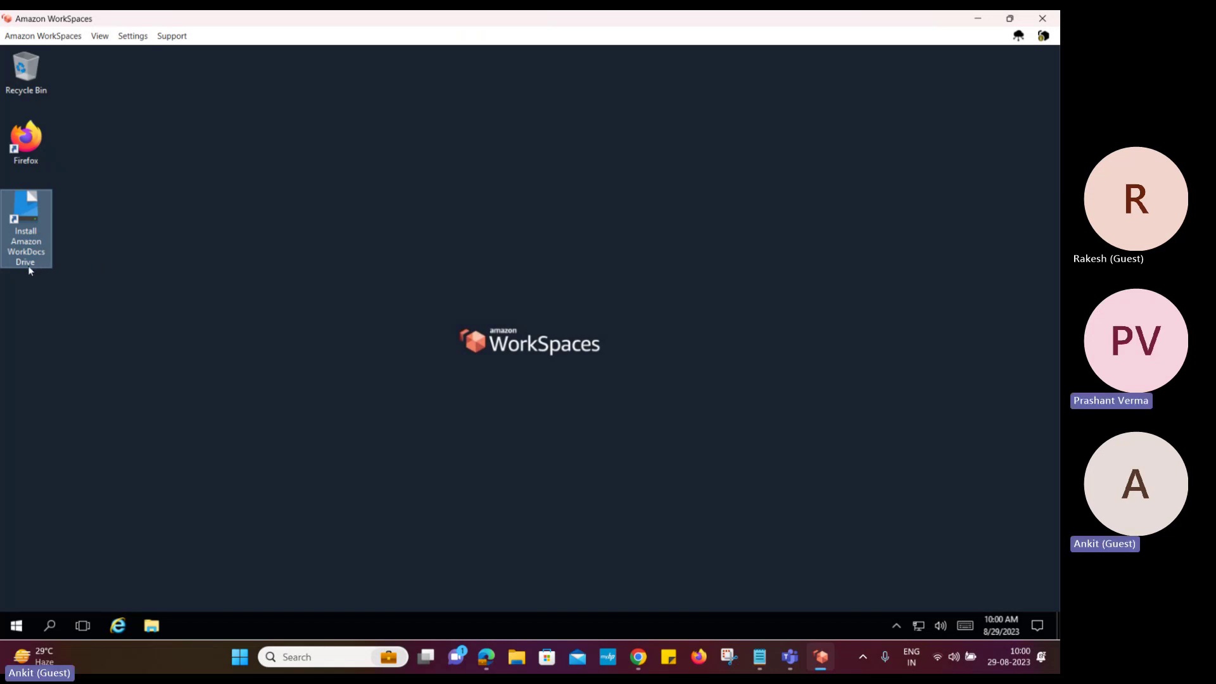
left_click(53, 40)
mouse_move(108, 43)
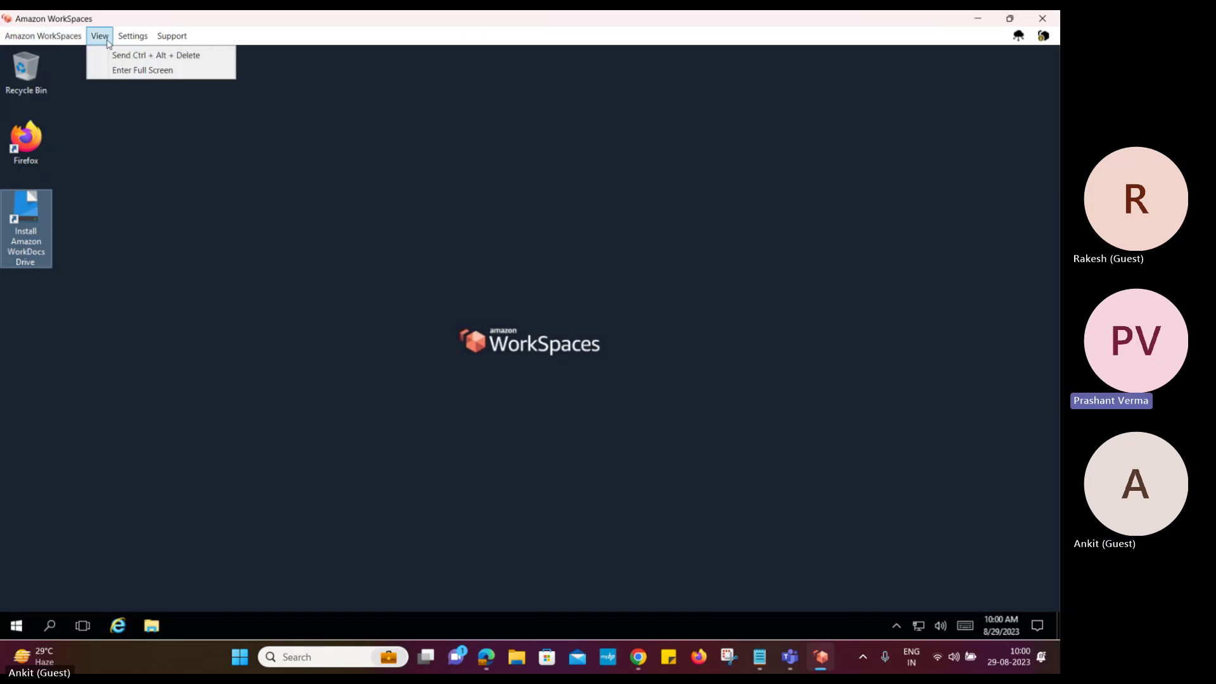
mouse_move(144, 45)
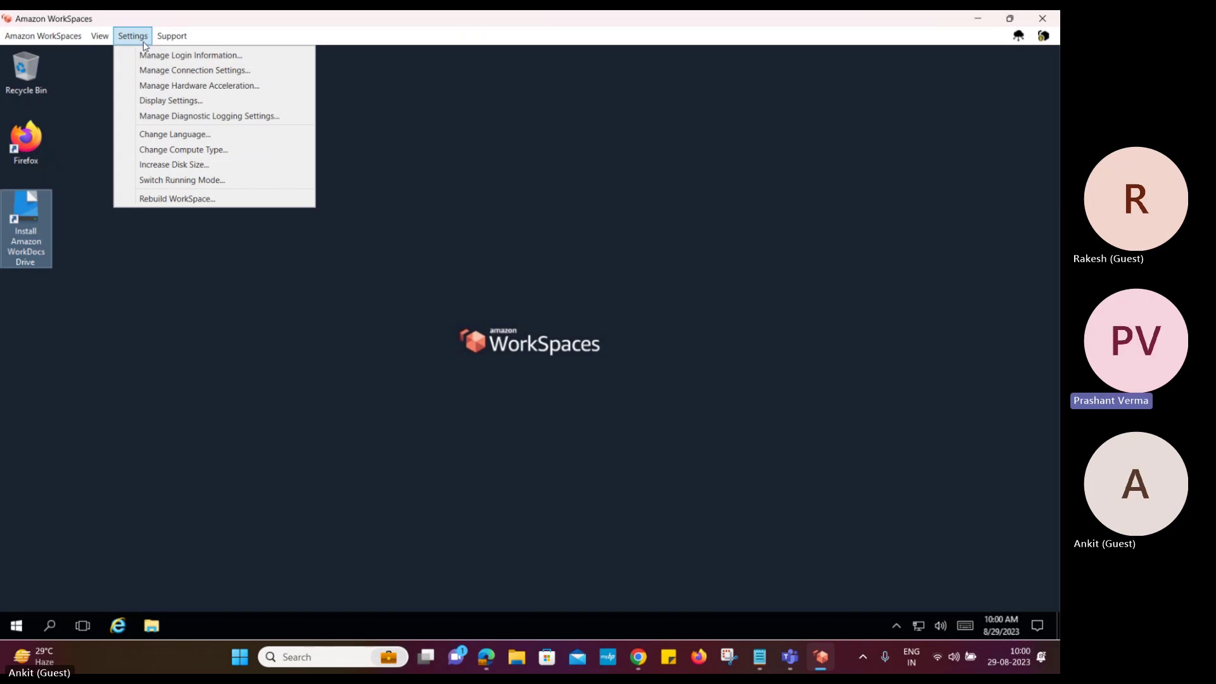
mouse_move(34, 38)
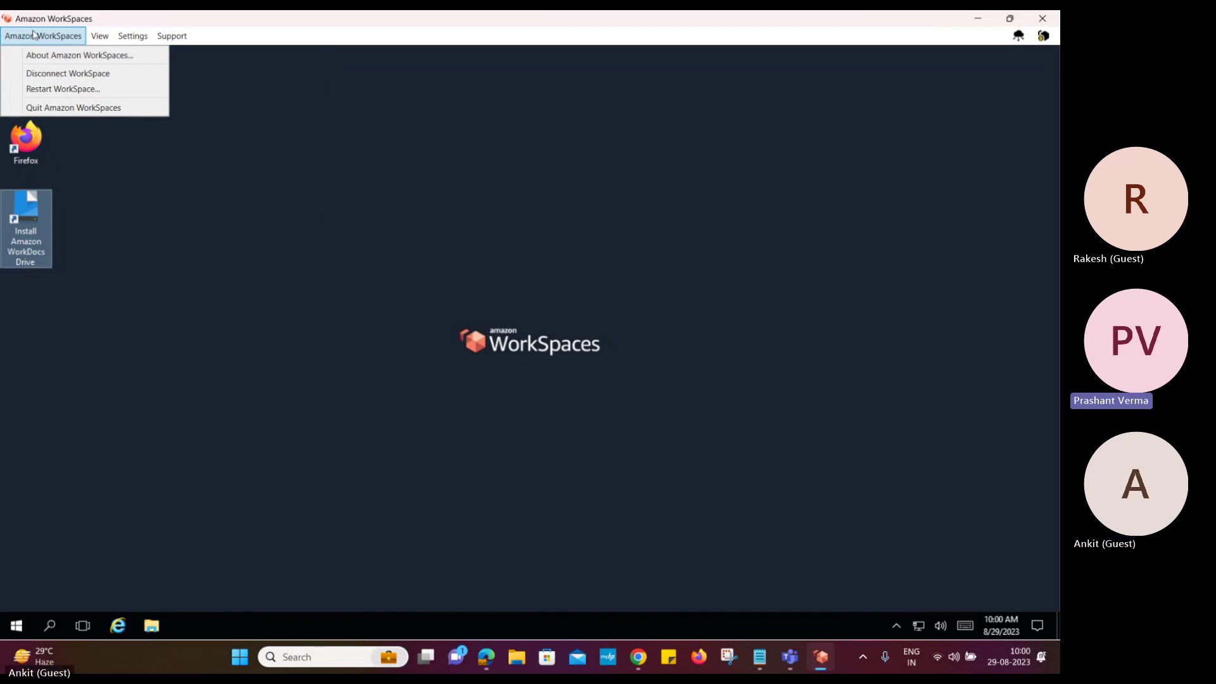
left_click(99, 35)
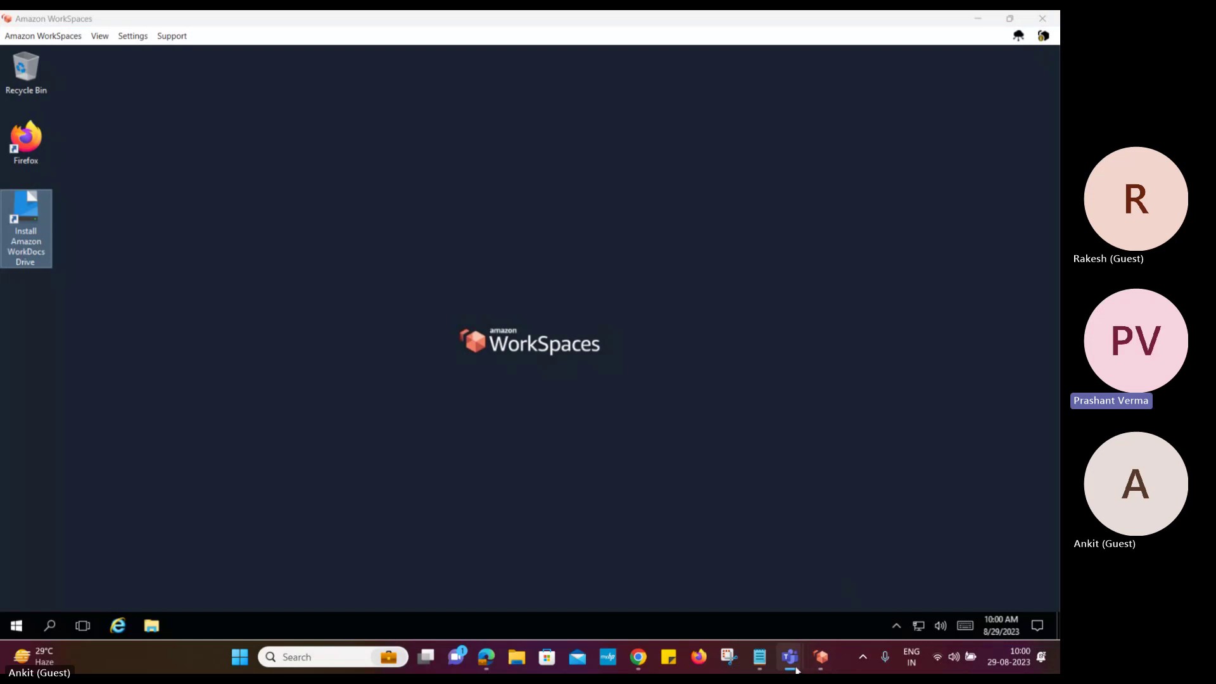
mouse_move(818, 663)
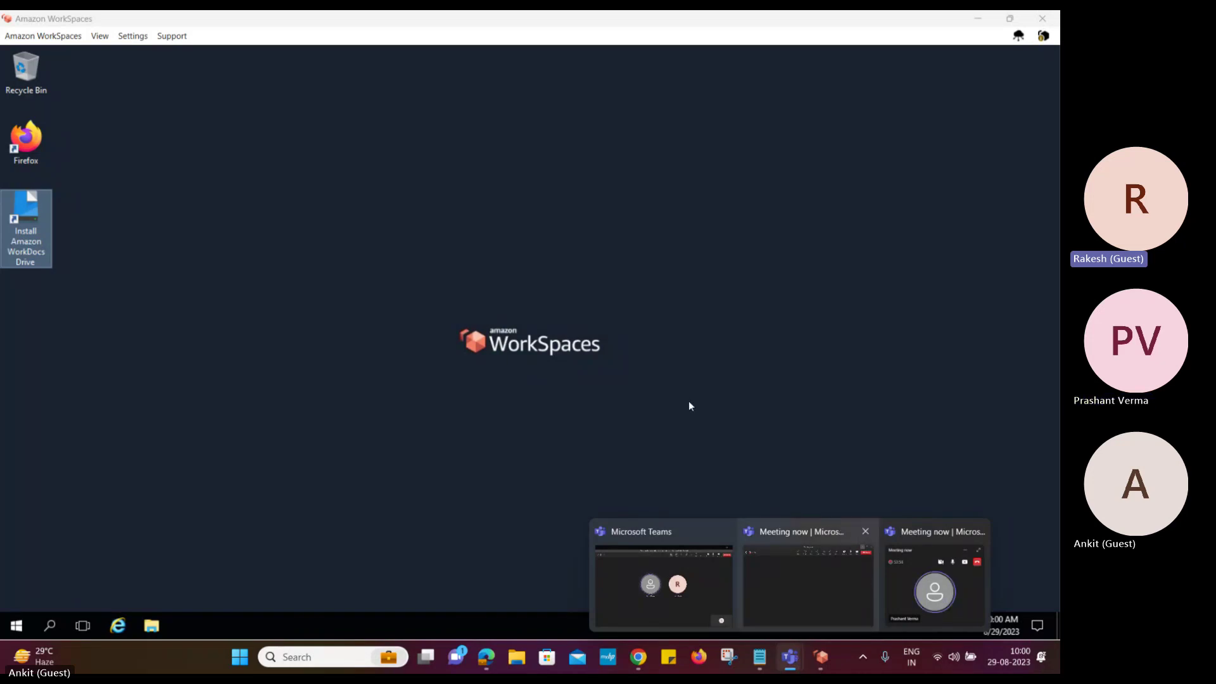
left_click(641, 419)
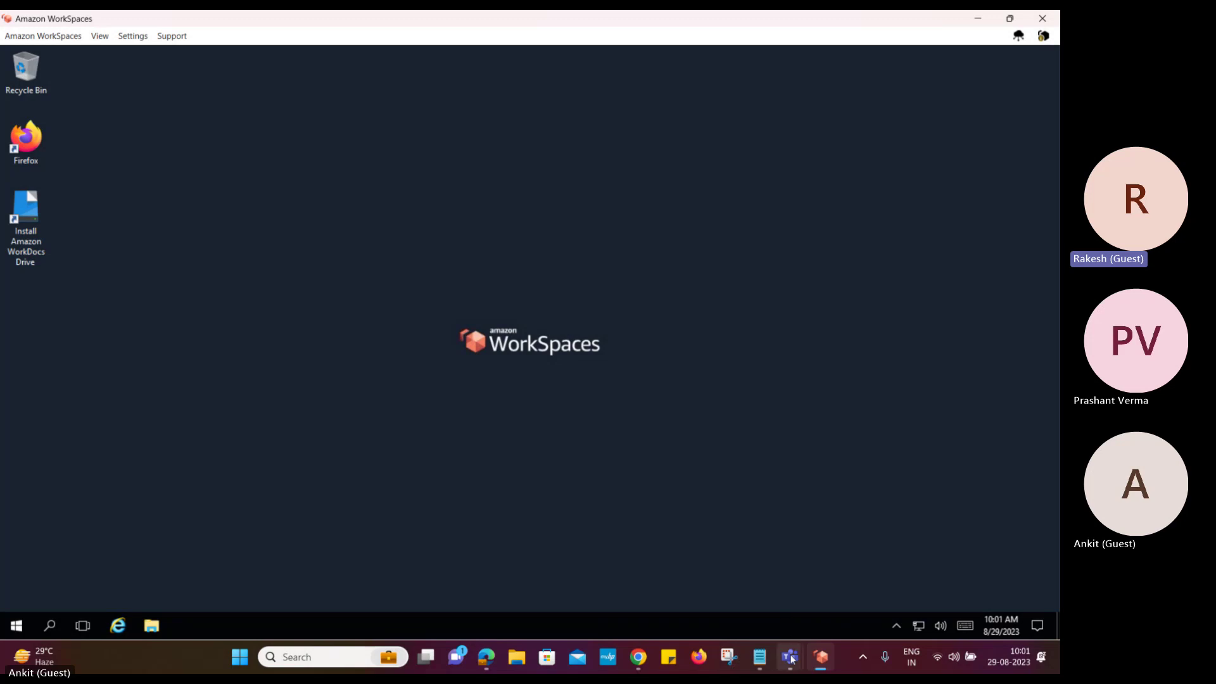
mouse_move(790, 654)
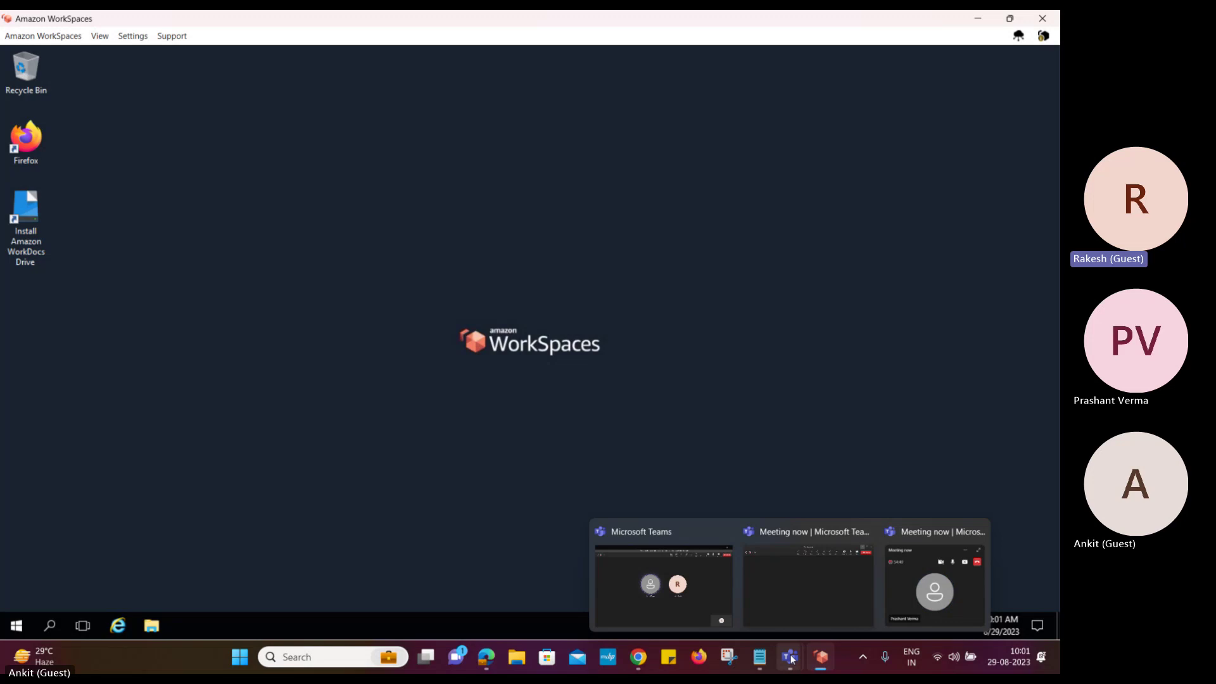
Bring the Teams meeting forward and stop sharing the screen
left_click(674, 558)
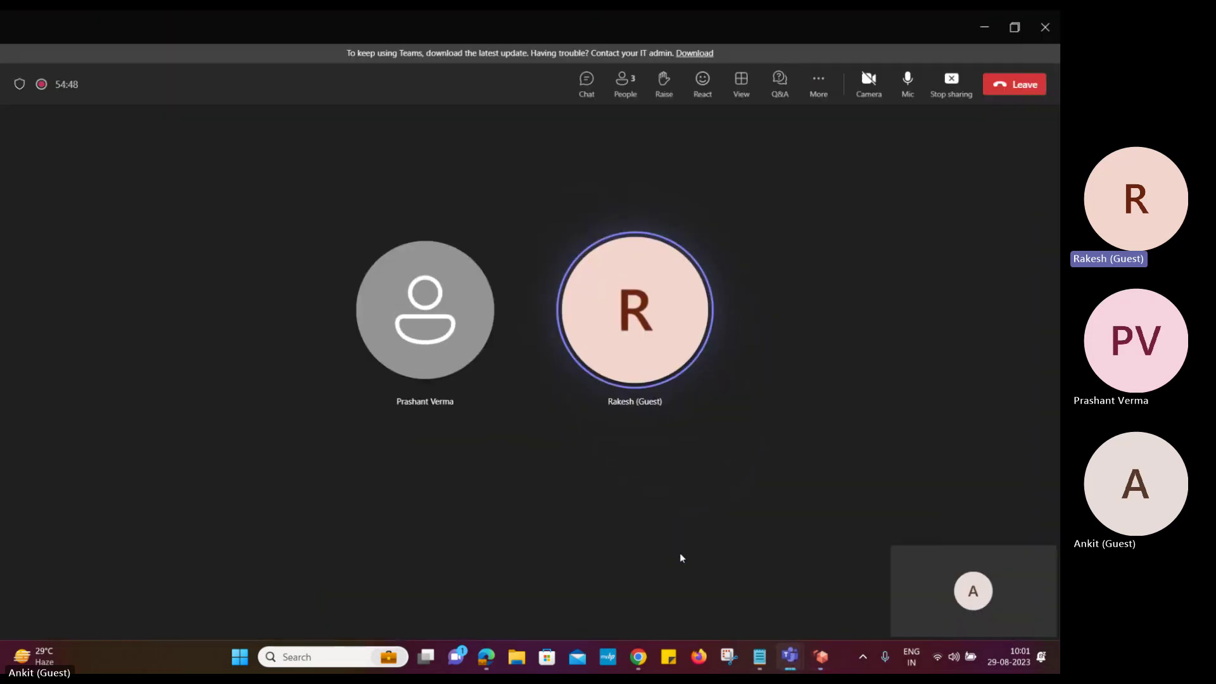
left_click(951, 81)
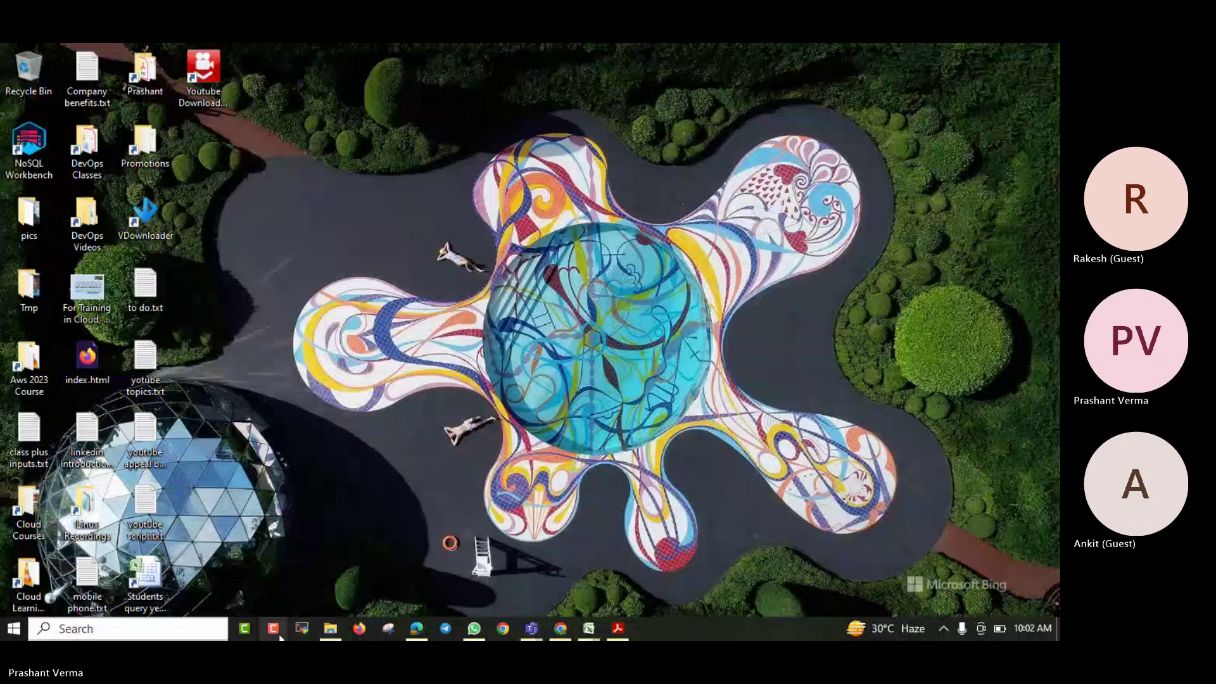
Open directory d-90679e6f38 (nexus-it.in) from WorkSpaces Directories and review its Summary
mouse_move(415, 627)
left_click(401, 602)
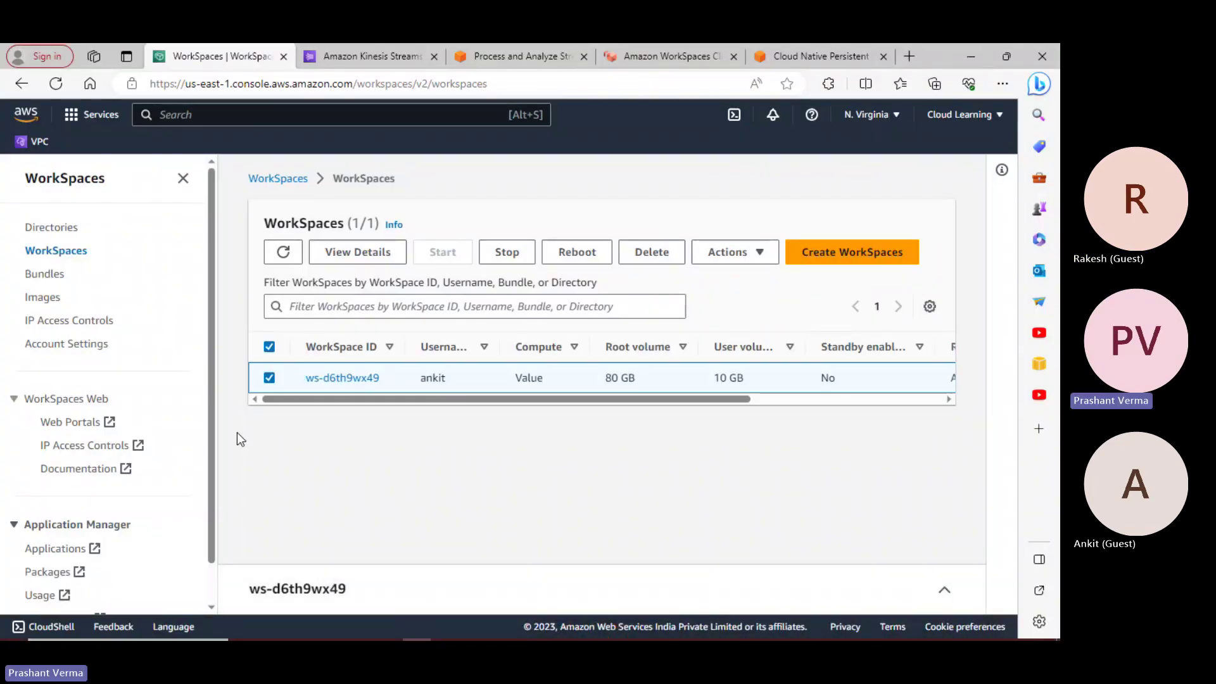
left_click(52, 234)
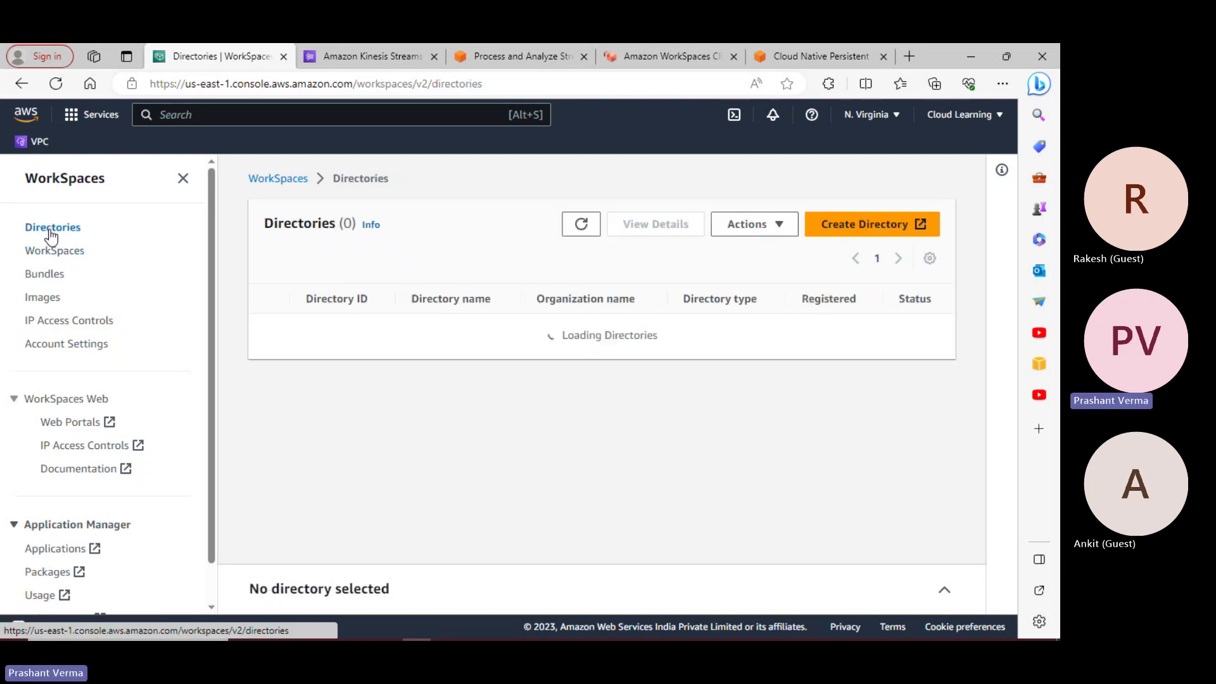
left_click(353, 329)
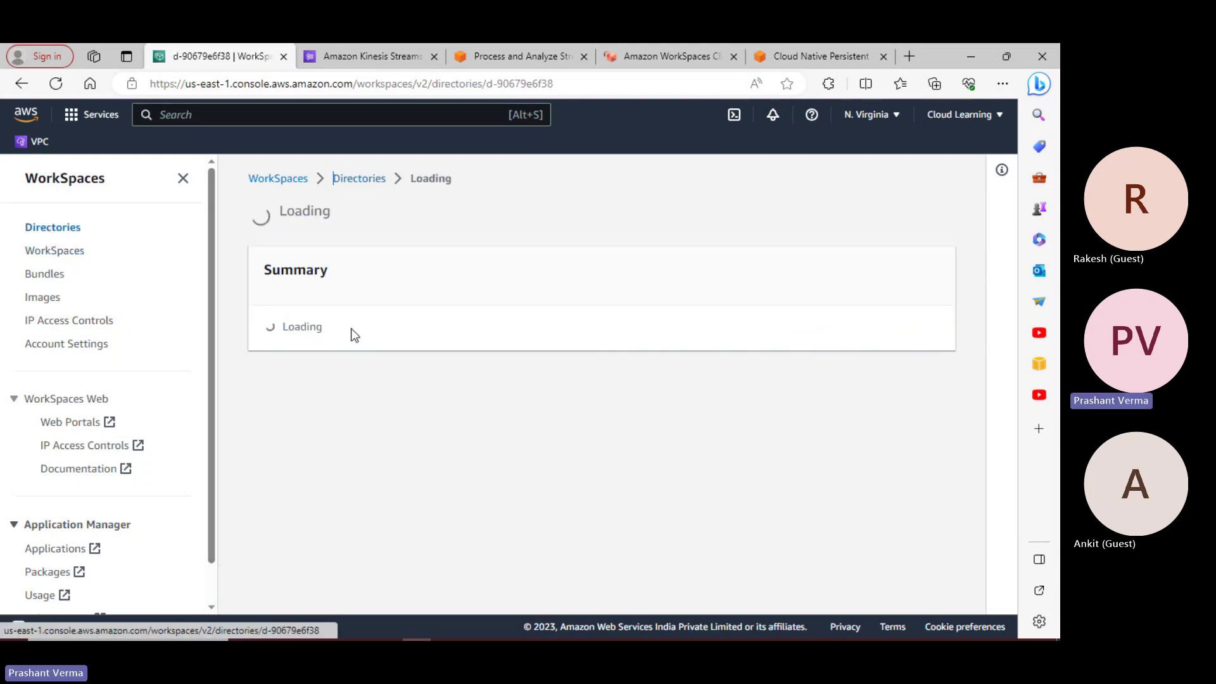
scroll(491, 468, "down", 1)
scroll(491, 469, "down", 12)
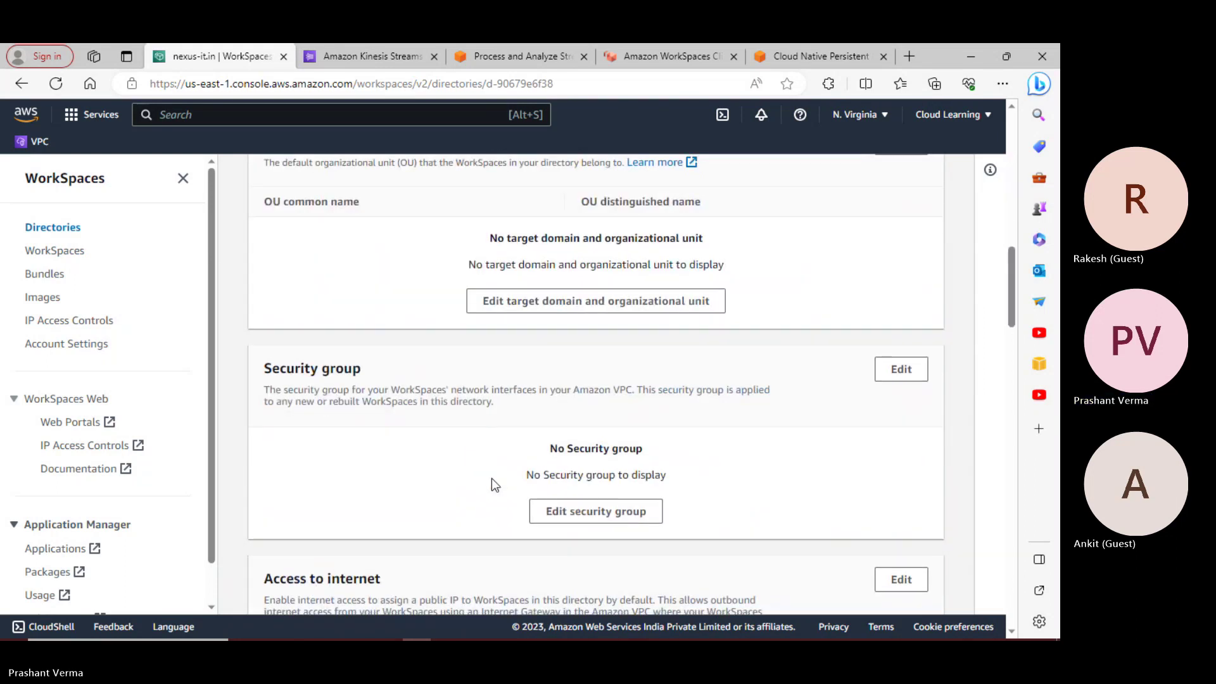
scroll(491, 477, "up", 13)
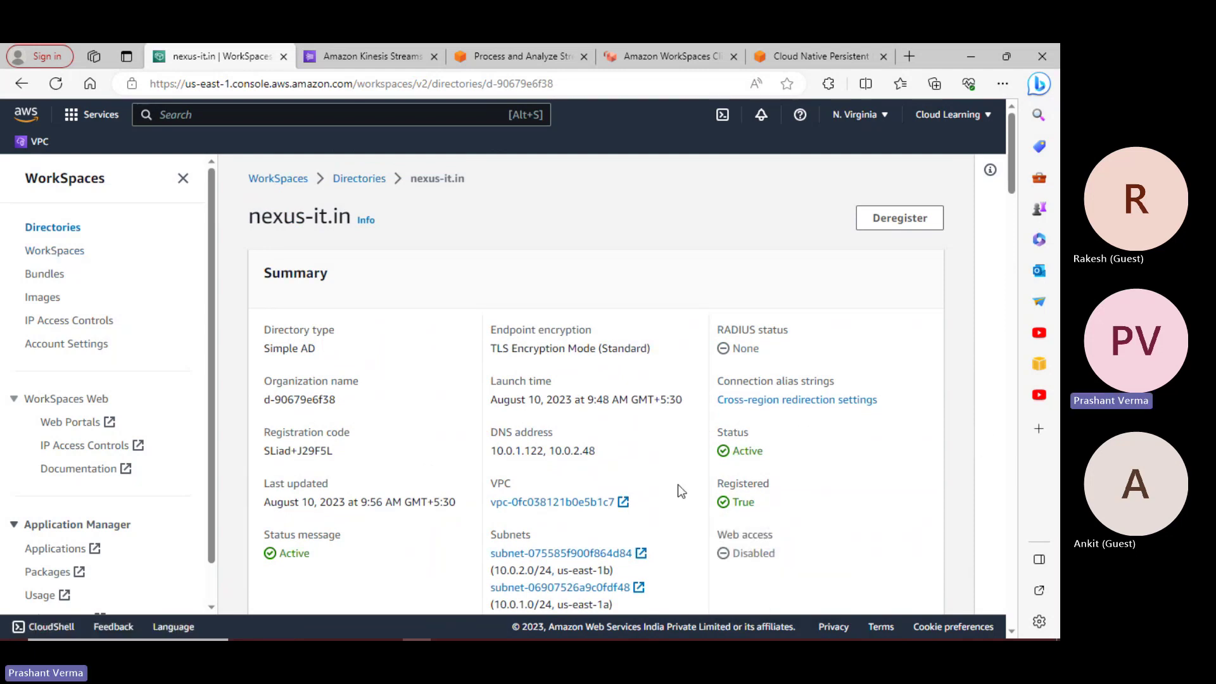
scroll(677, 488, "down", 3)
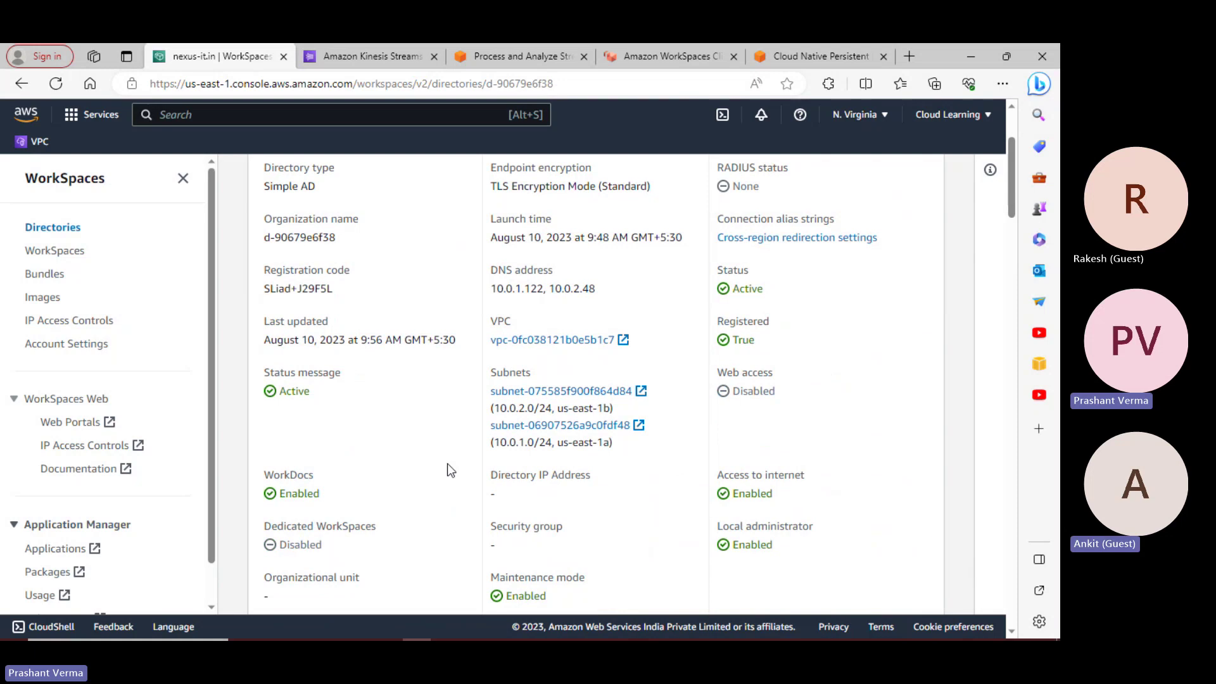
scroll(447, 467, "up", 3)
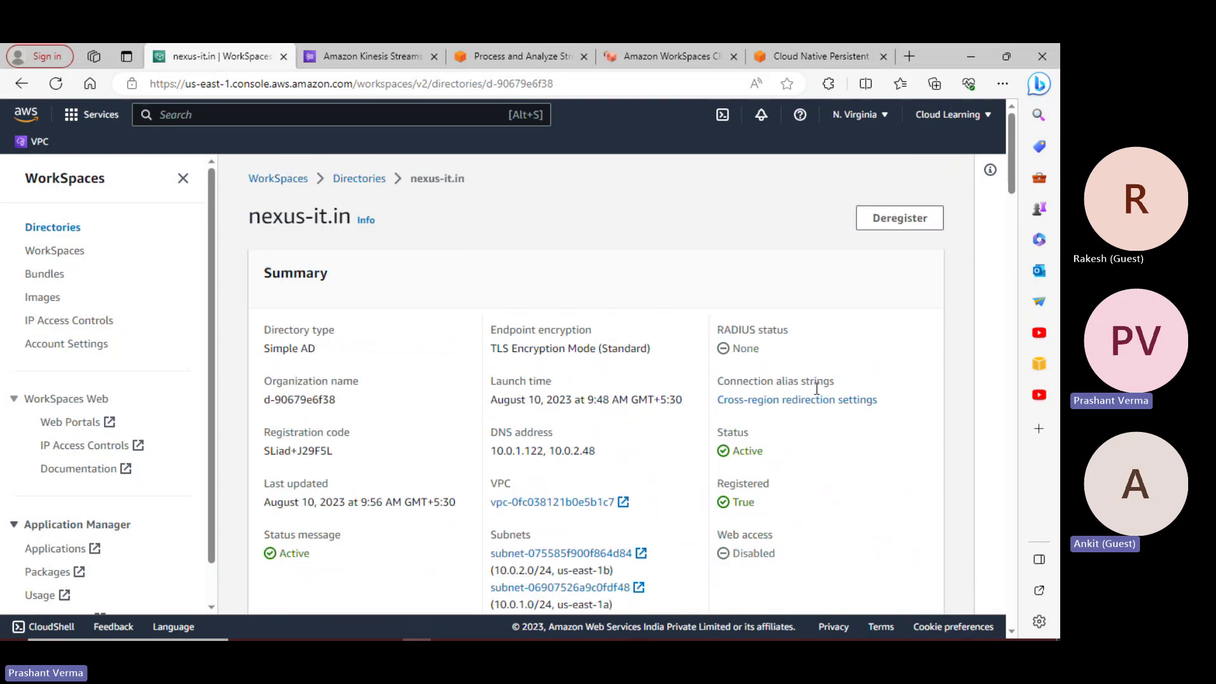
scroll(823, 406, "down", 3)
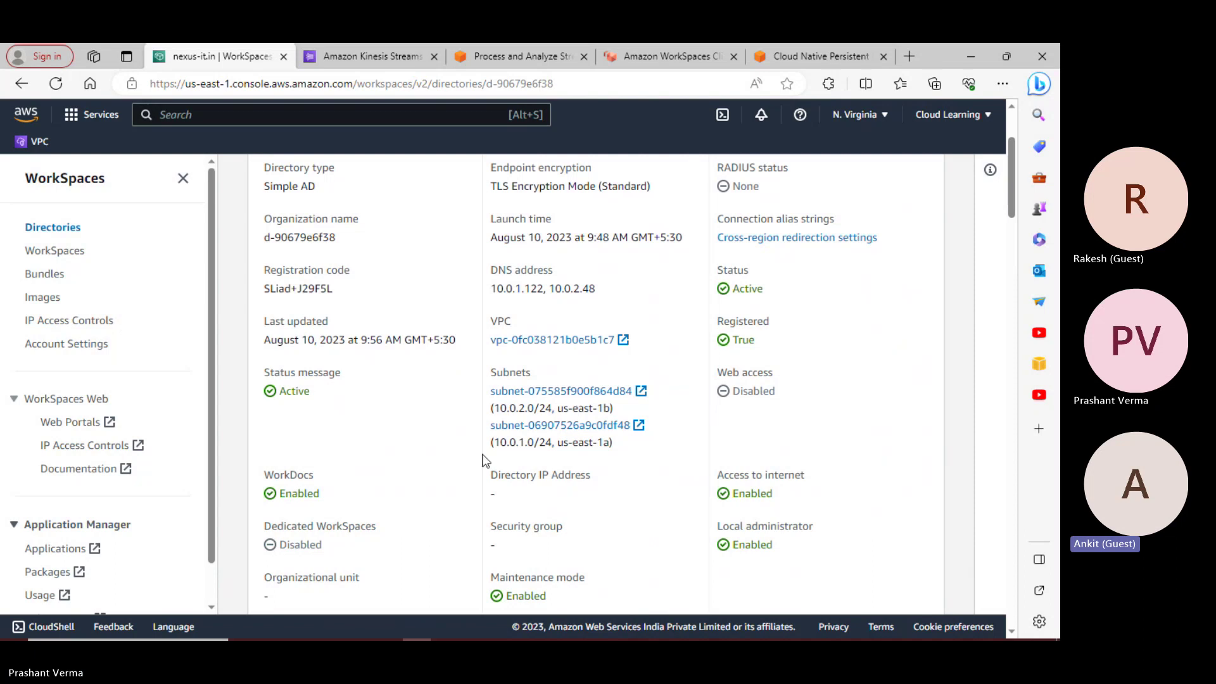
scroll(483, 458, "up", 3)
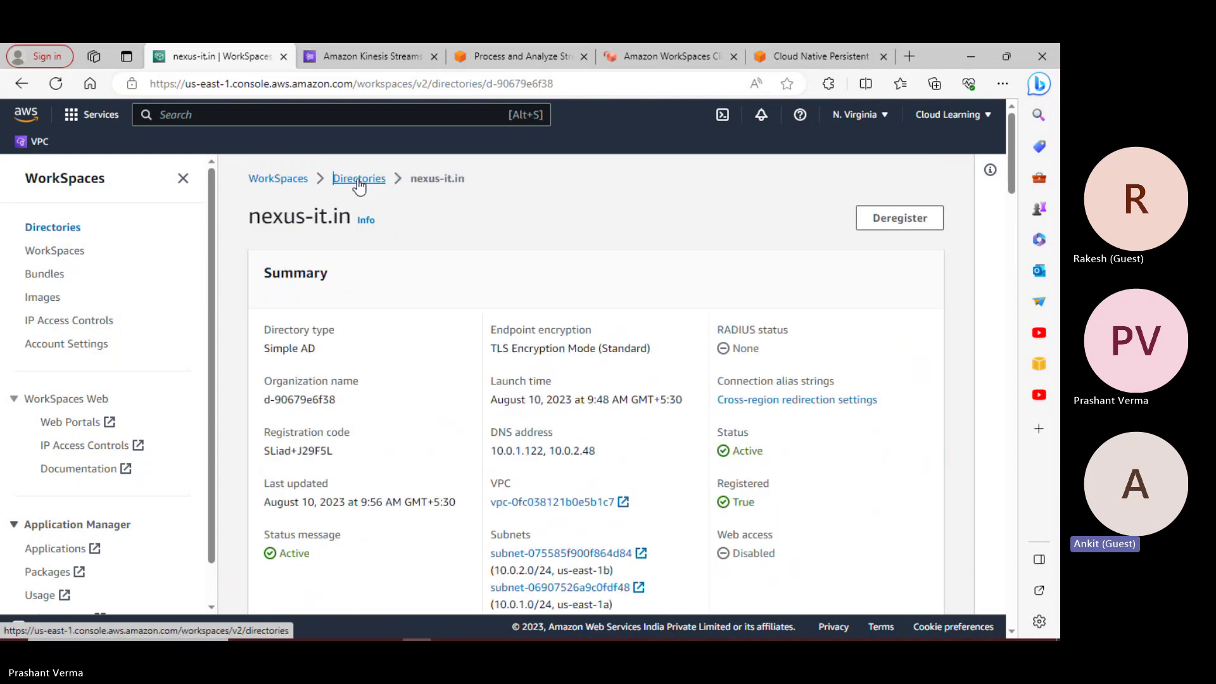
Search the console for 'directory' and open Directory Service in a new tab
left_click(295, 115)
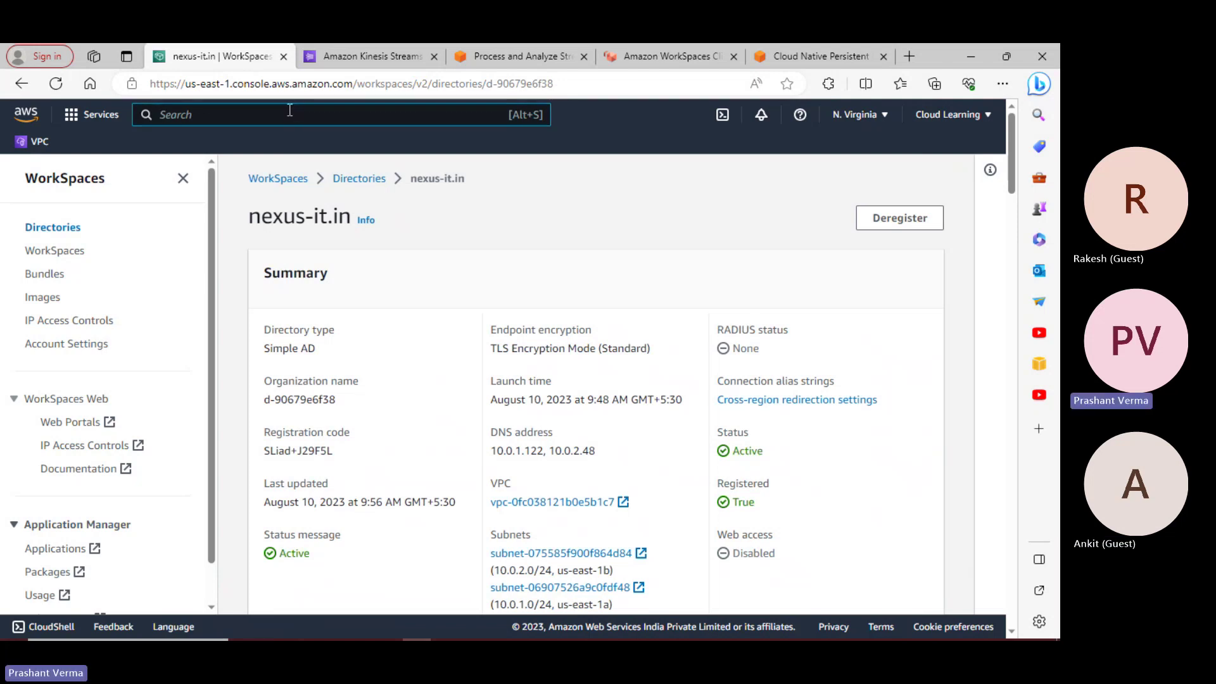
type("direc")
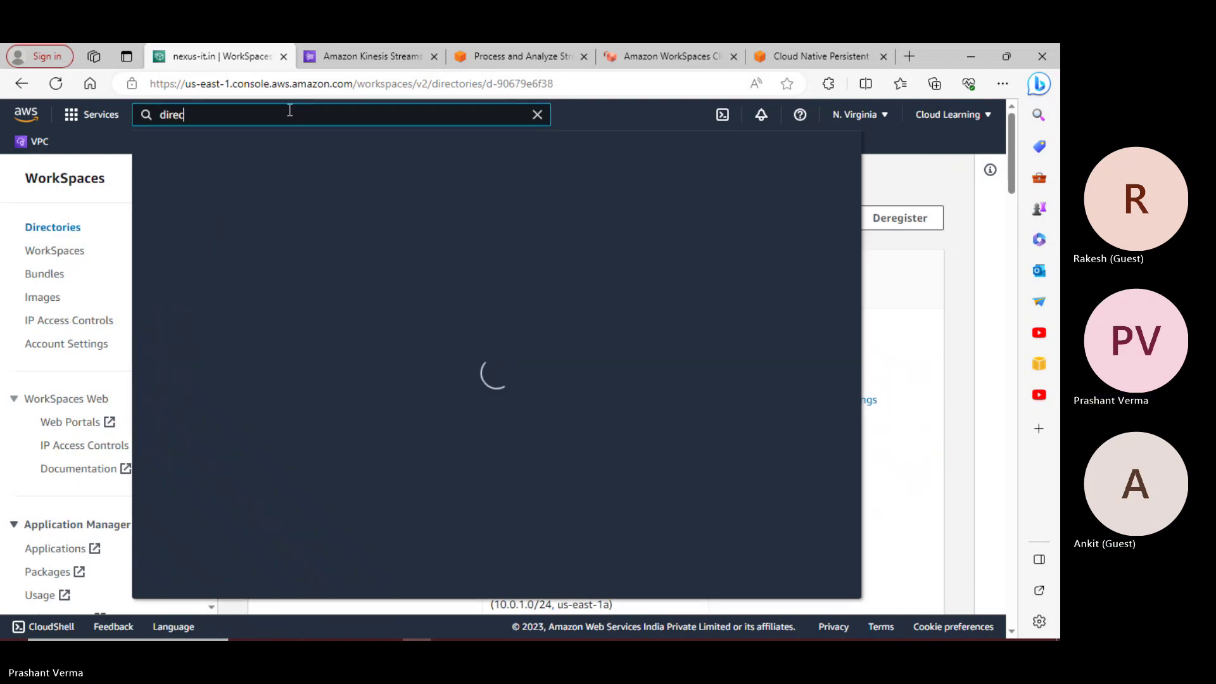
type("tory")
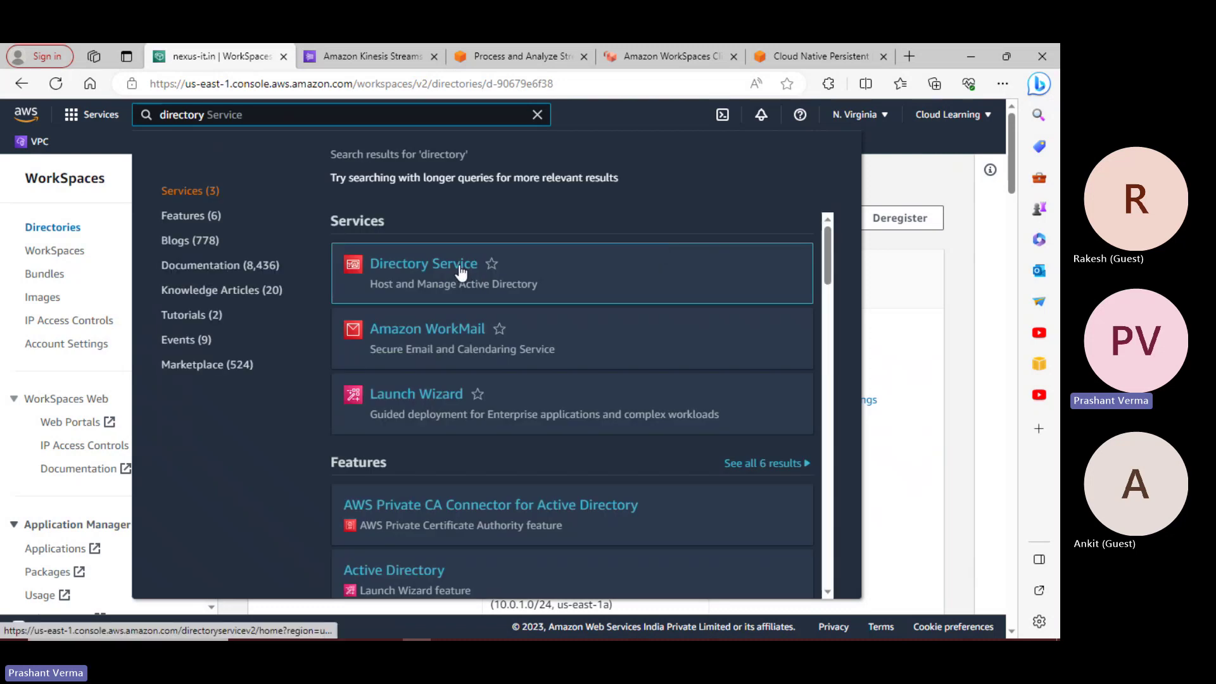
right_click(456, 265)
left_click(500, 274)
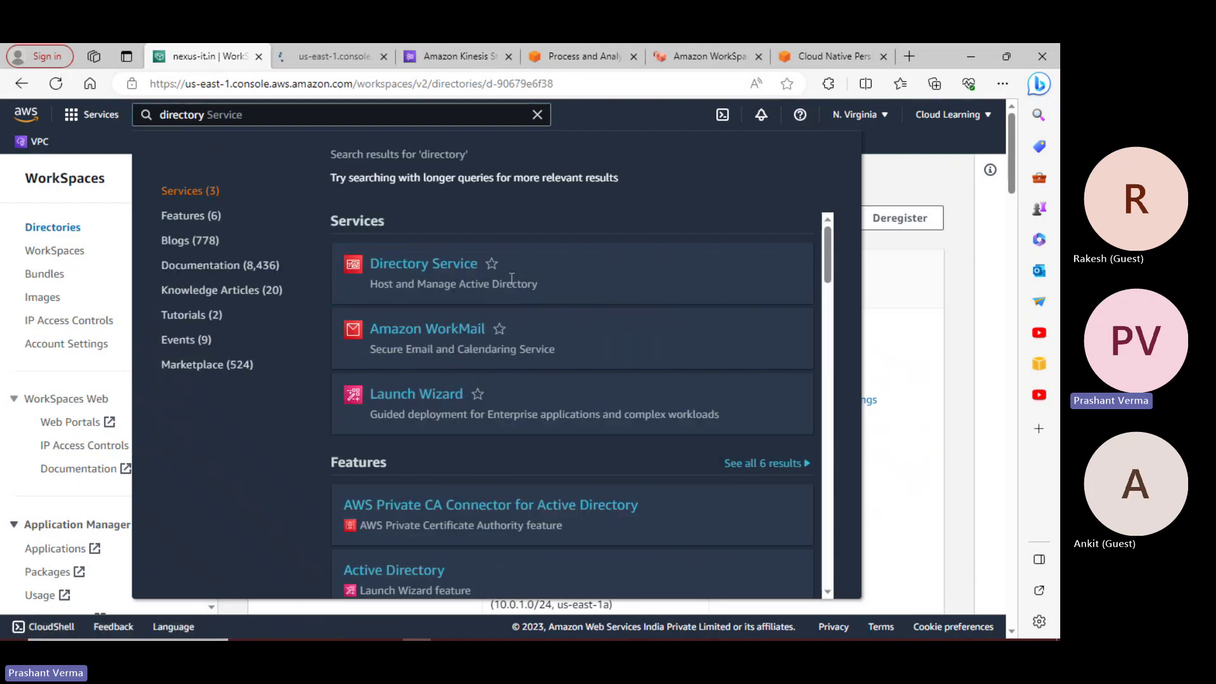
left_click(354, 55)
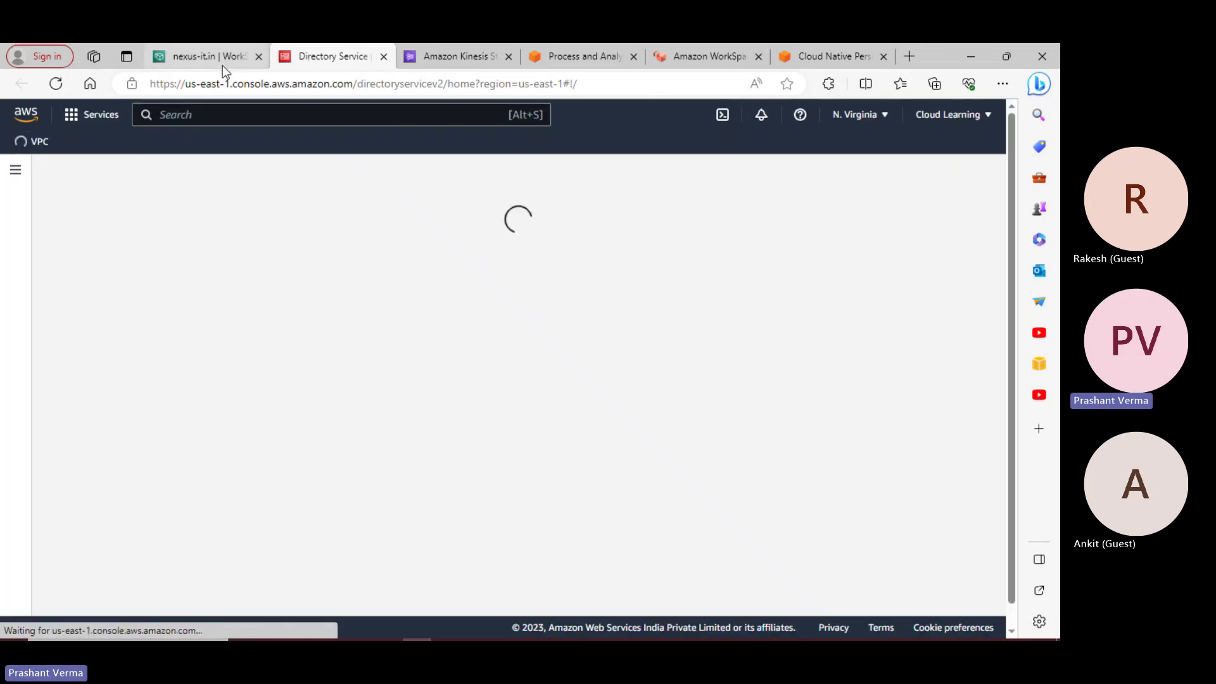
Return to the WorkSpaces tab and show the WorkSpaces list
left_click(209, 56)
left_click(929, 319)
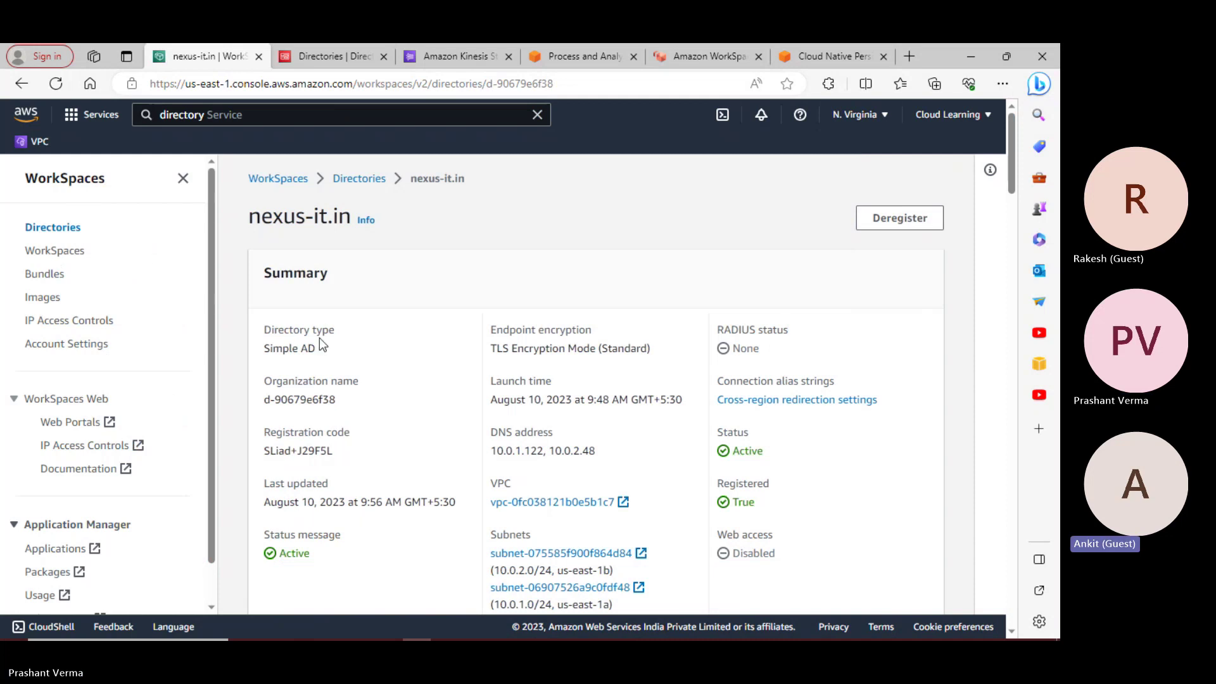
left_click(56, 251)
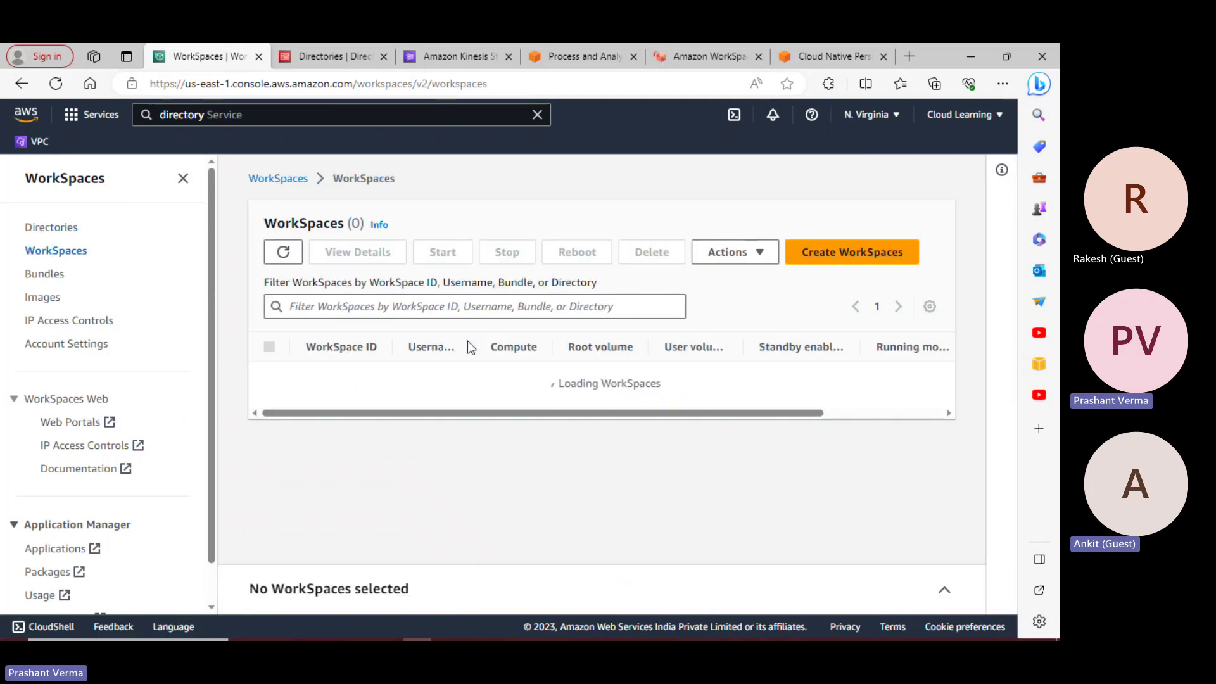
Open WorkSpace ws-d6th9wx49's details and look over its User and Hardware sections
left_click(314, 380)
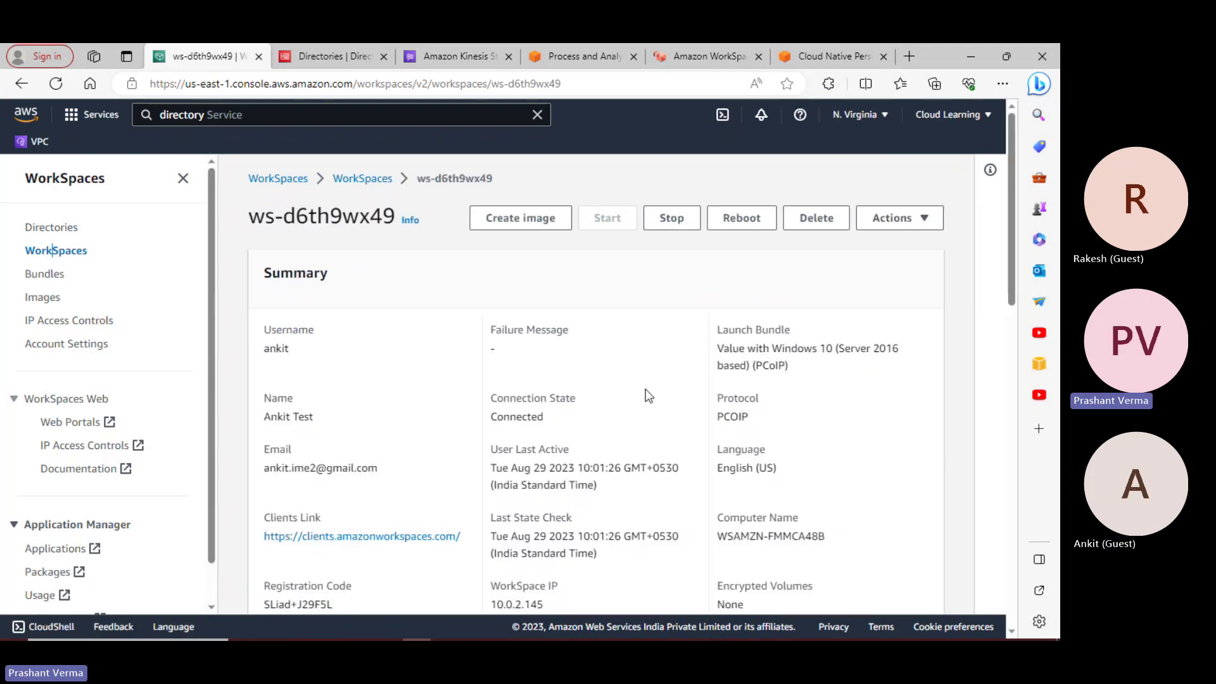
scroll(733, 437, "down", 5)
scroll(738, 443, "down", 5)
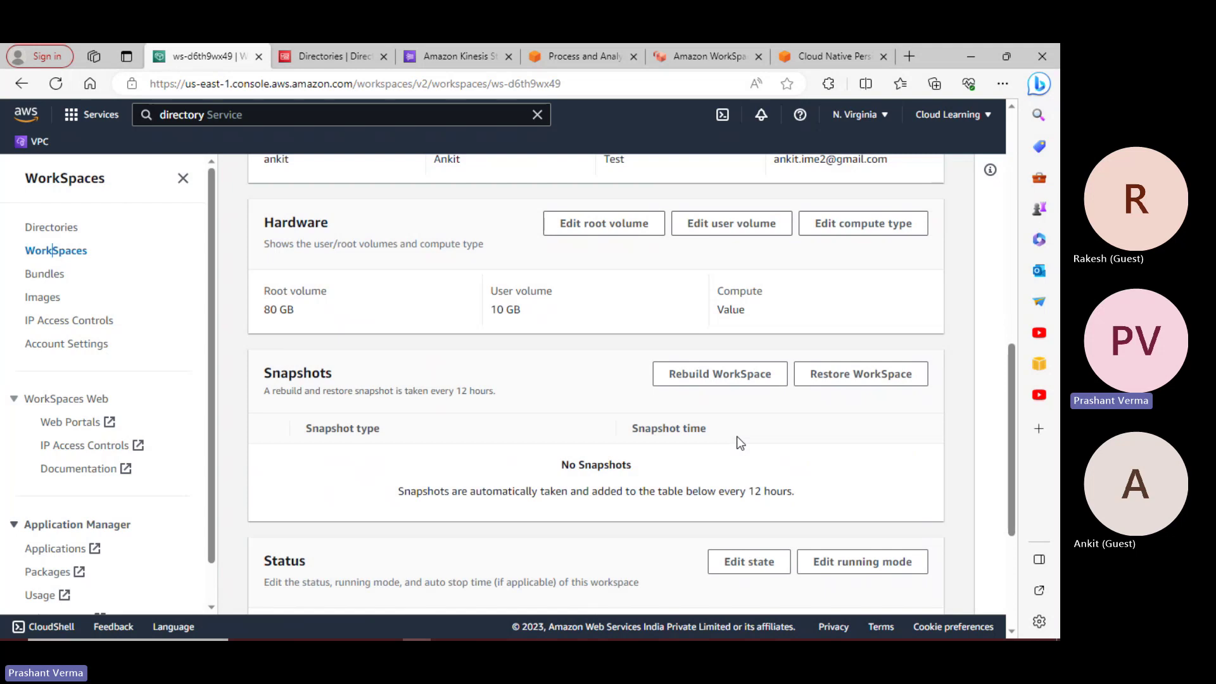
scroll(739, 443, "down", 3)
scroll(739, 442, "down", 1)
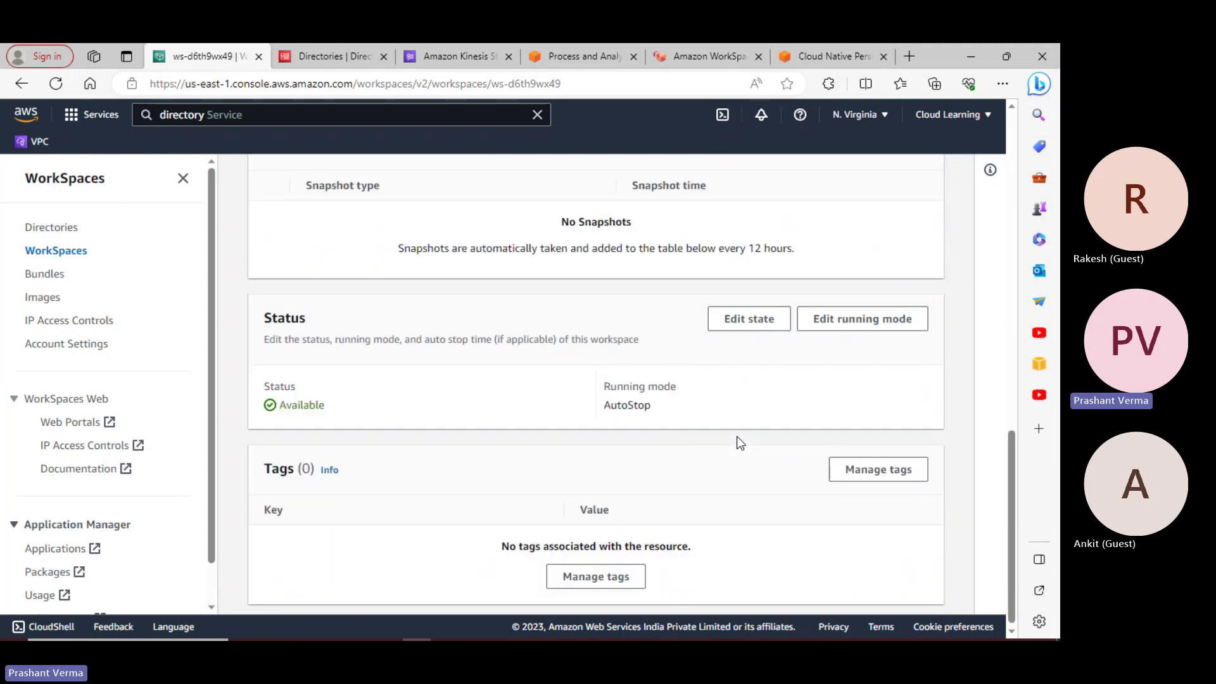
scroll(739, 442, "up", 8)
Check the workspace's Actions list without choosing, then review the Snapshots and Status sections
left_click(921, 217)
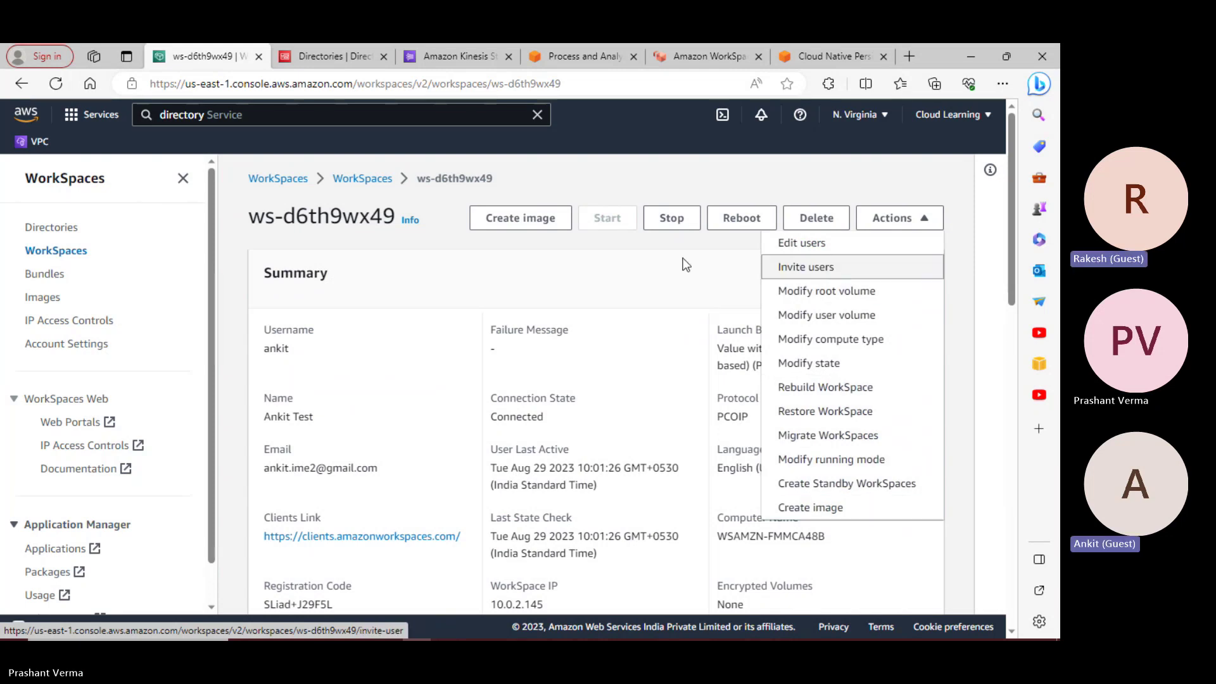
left_click(547, 268)
scroll(515, 350, "down", 5)
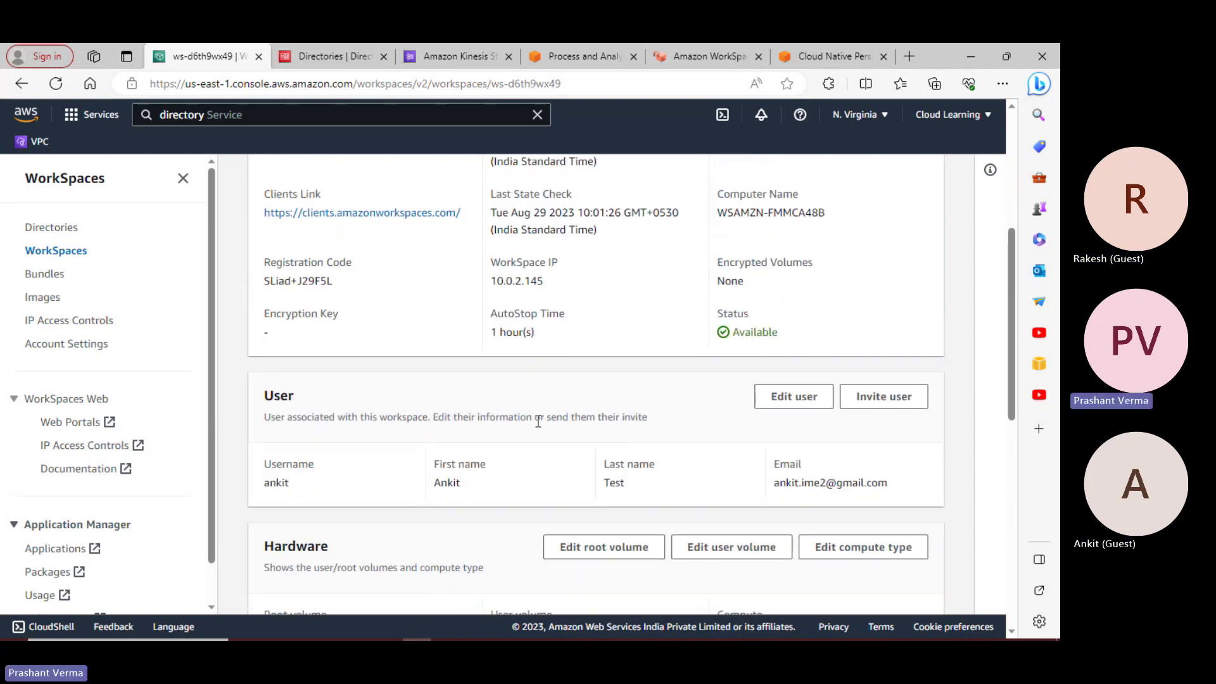
scroll(538, 421, "down", 3)
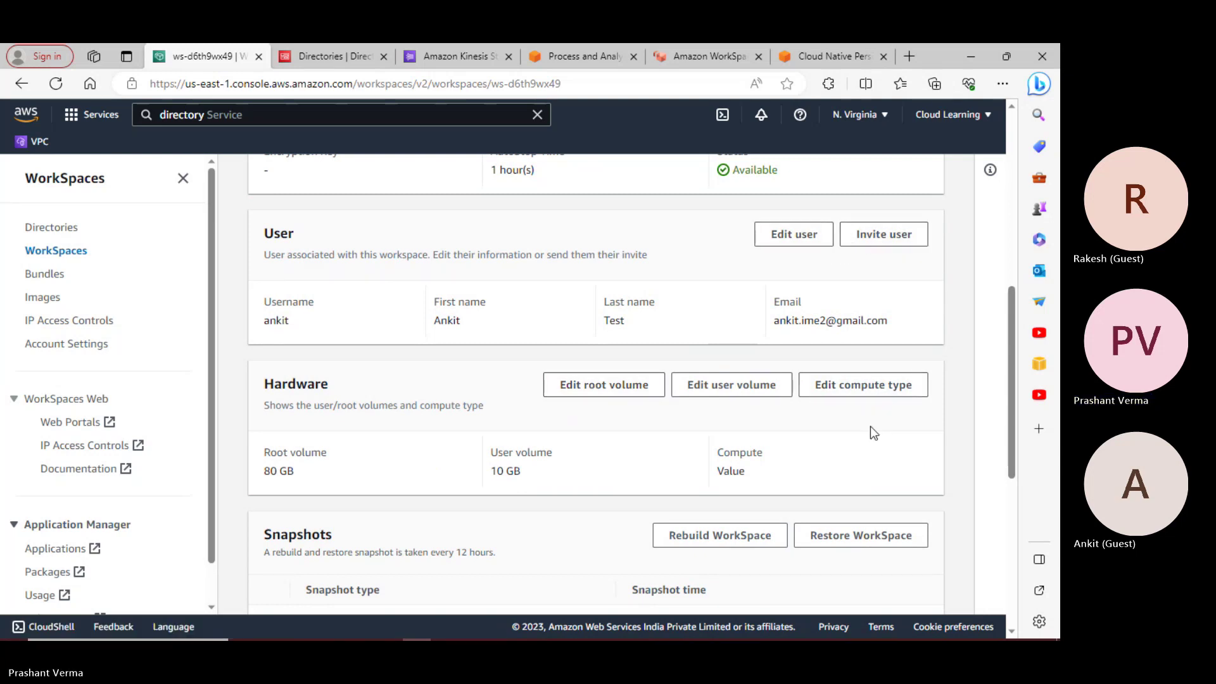
scroll(841, 422, "down", 3)
scroll(872, 447, "down", 4)
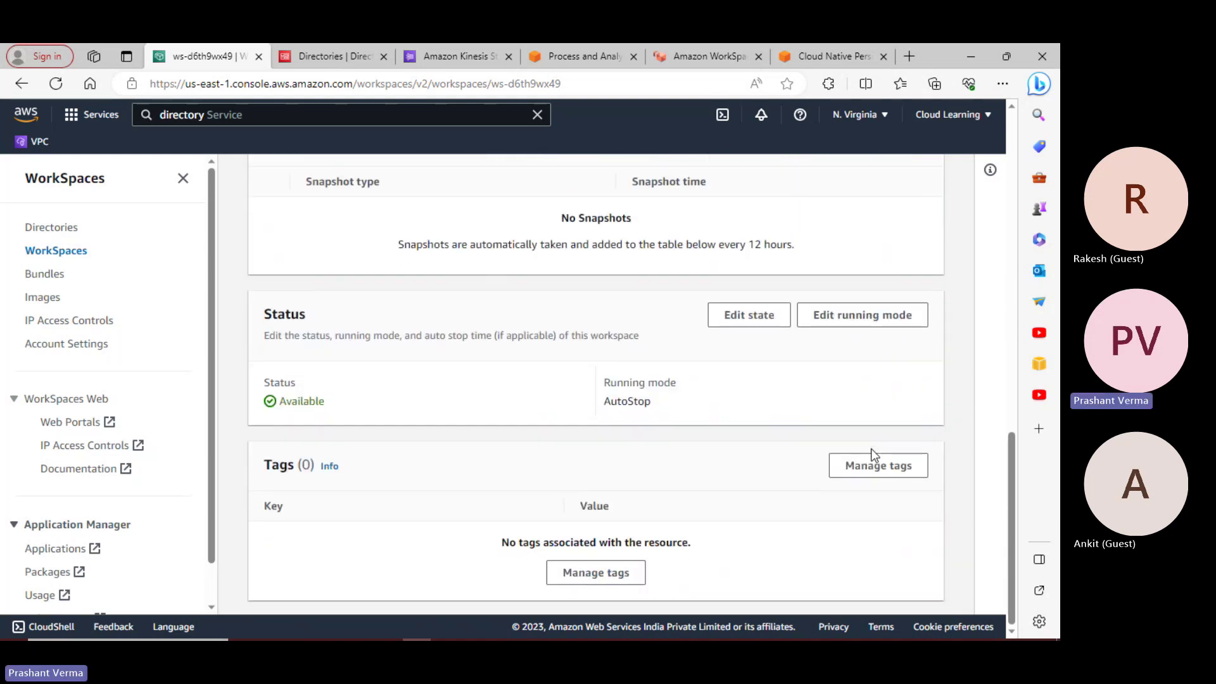
scroll(846, 357, "up", 3)
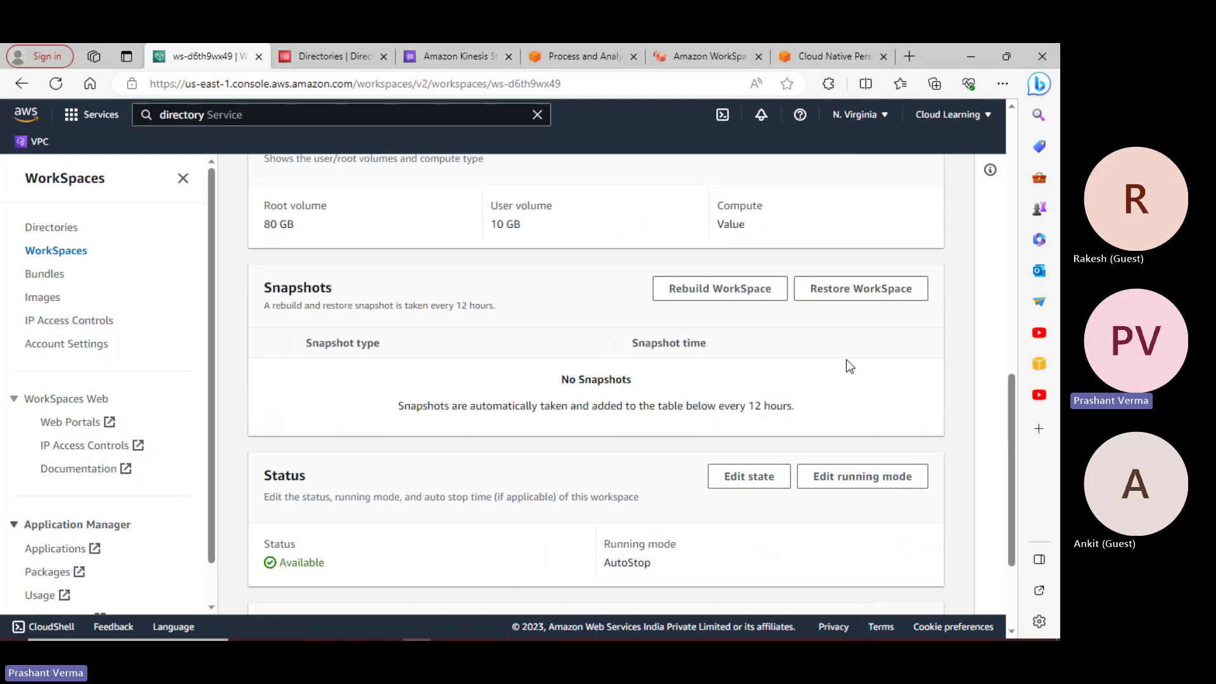
scroll(846, 358, "down", 3)
left_click(749, 314)
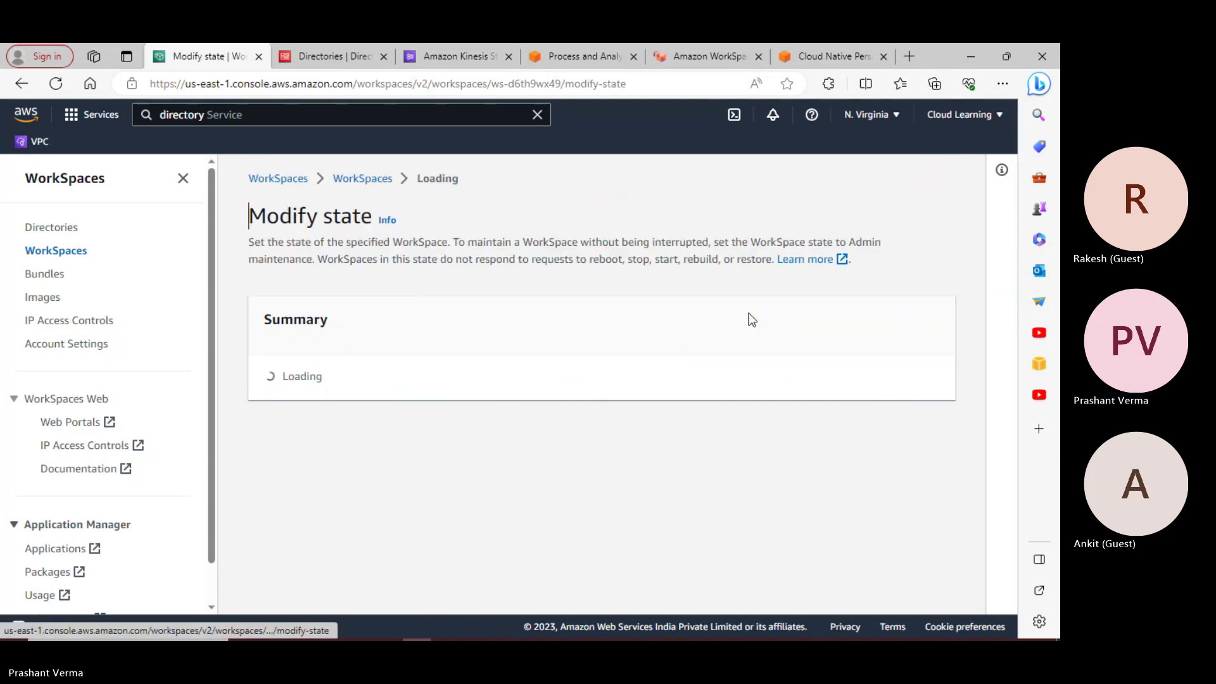
scroll(386, 443, "down", 2)
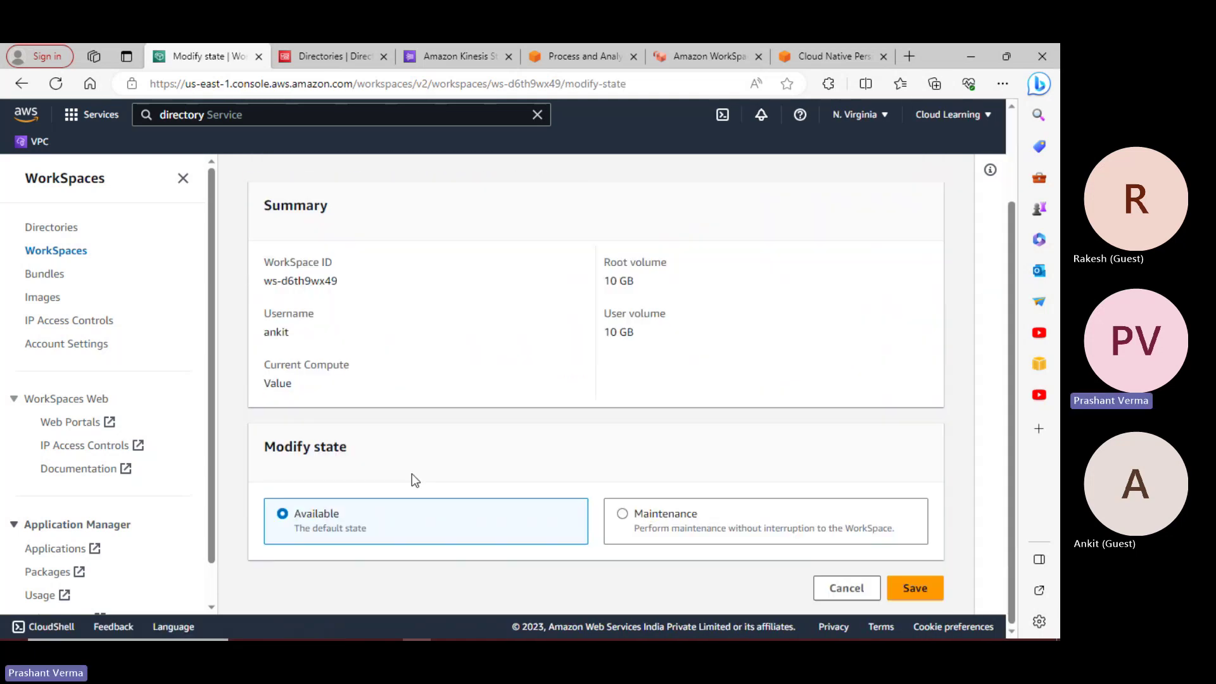
left_click(670, 516)
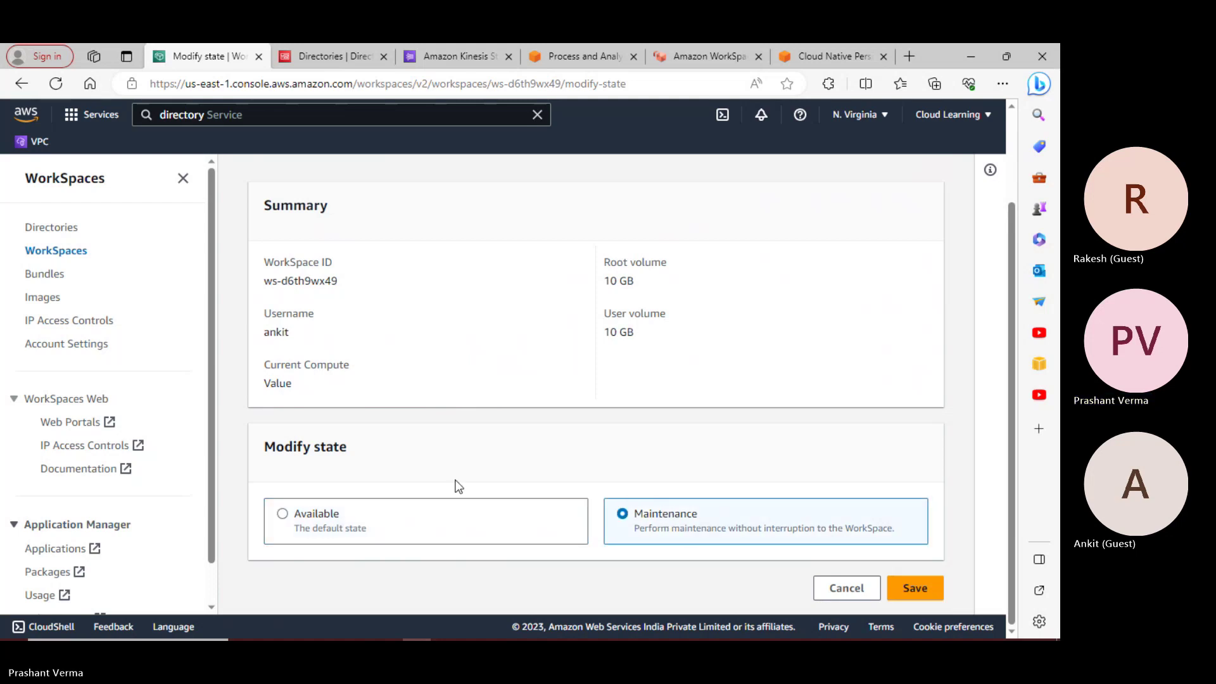
left_click(314, 514)
scroll(434, 454, "up", 3)
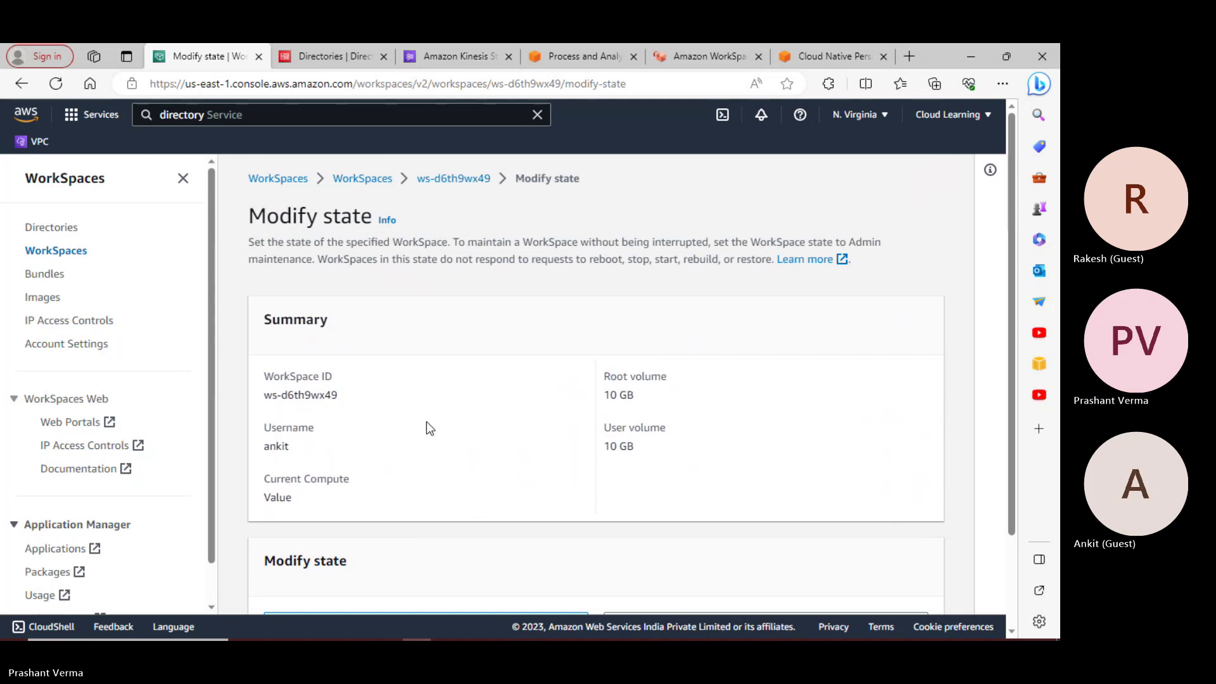
scroll(530, 434, "down", 3)
left_click(828, 595)
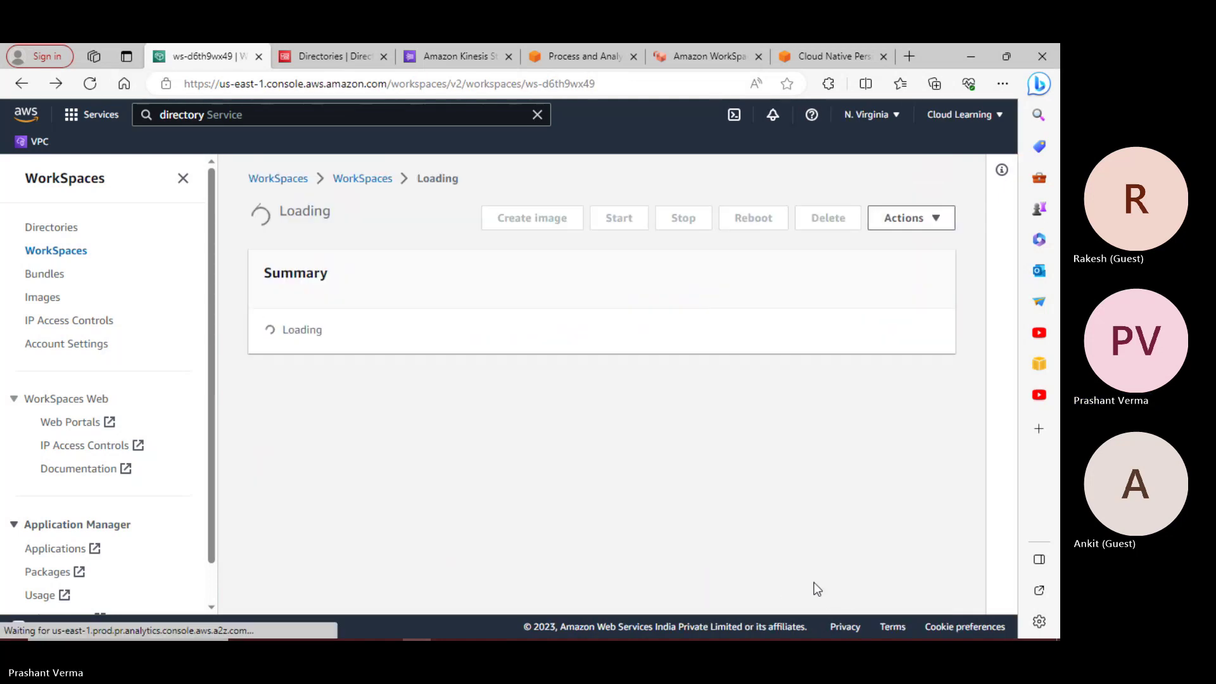
scroll(575, 475, "down", 10)
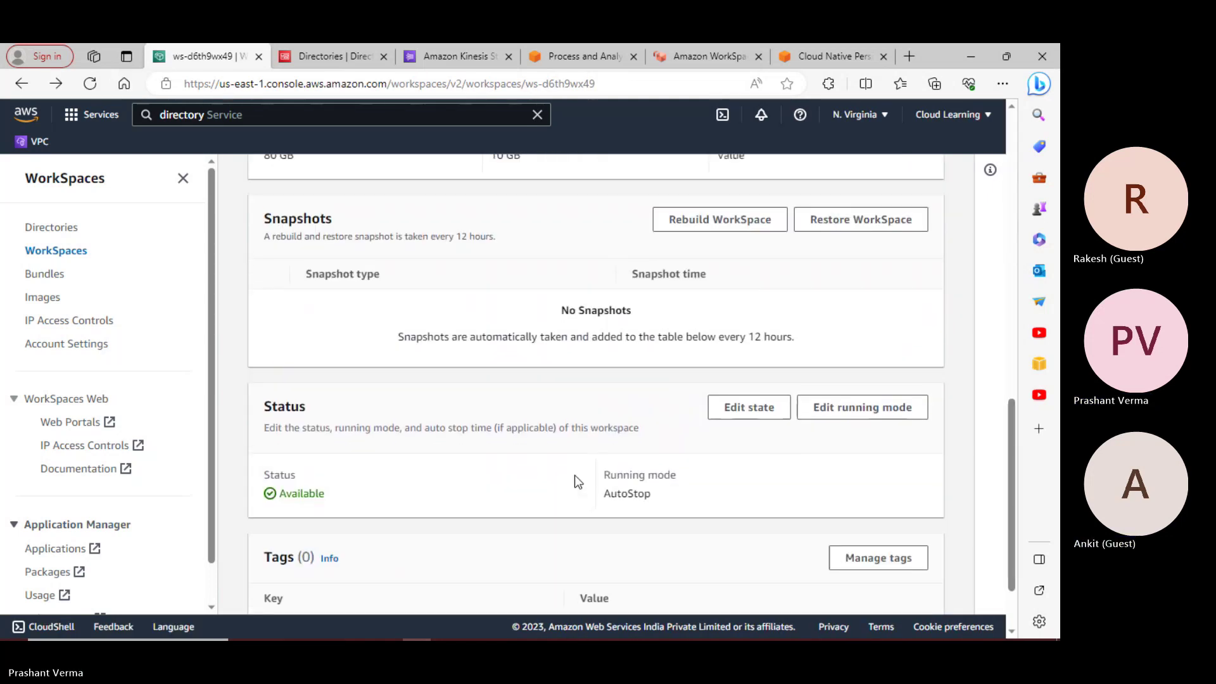
scroll(575, 475, "down", 2)
scroll(575, 478, "up", 3)
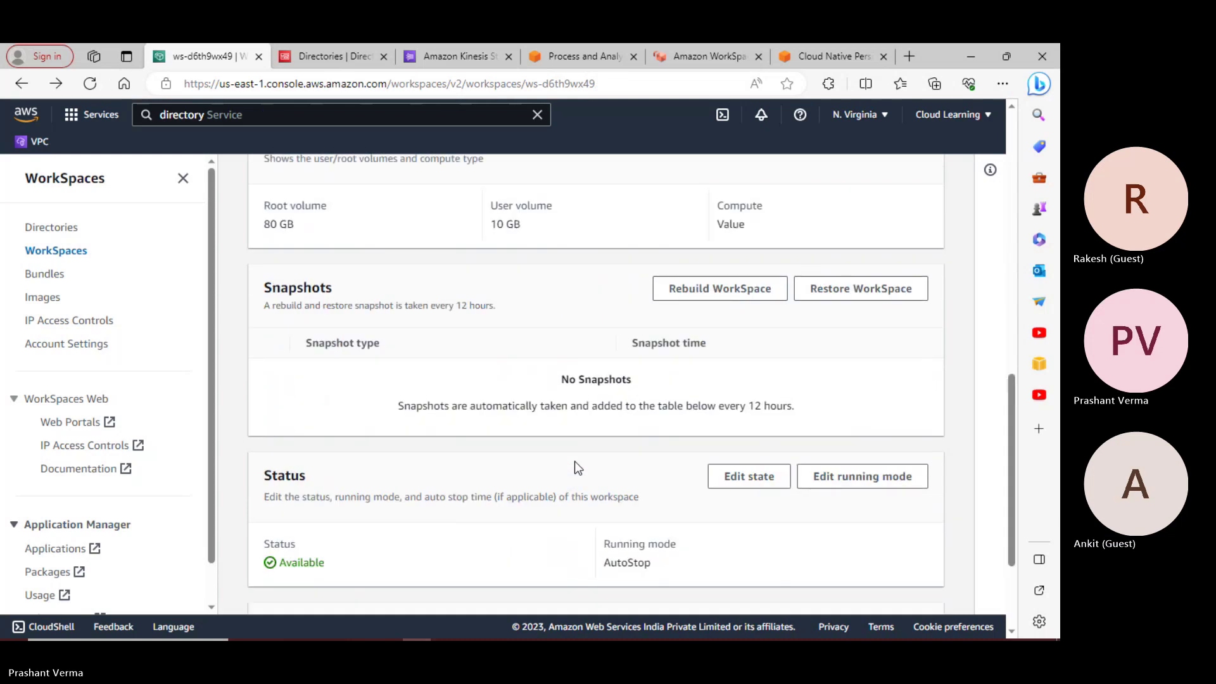
scroll(575, 468, "up", 2)
scroll(576, 465, "down", 4)
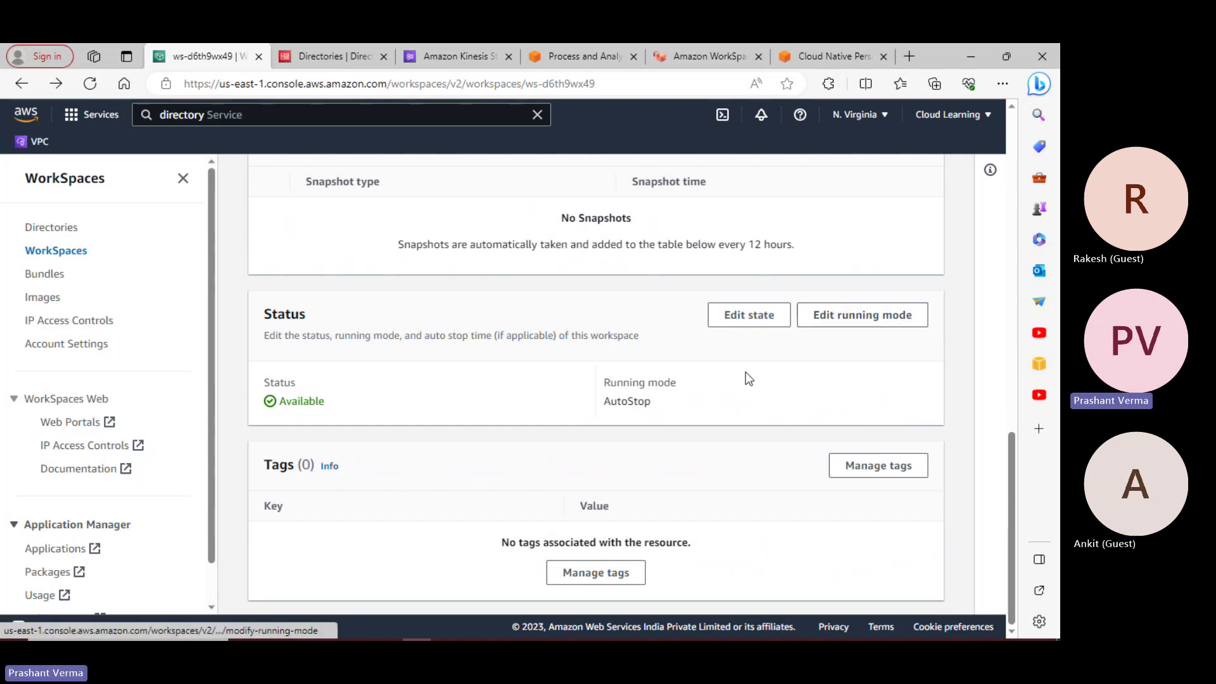
scroll(683, 409, "up", 3)
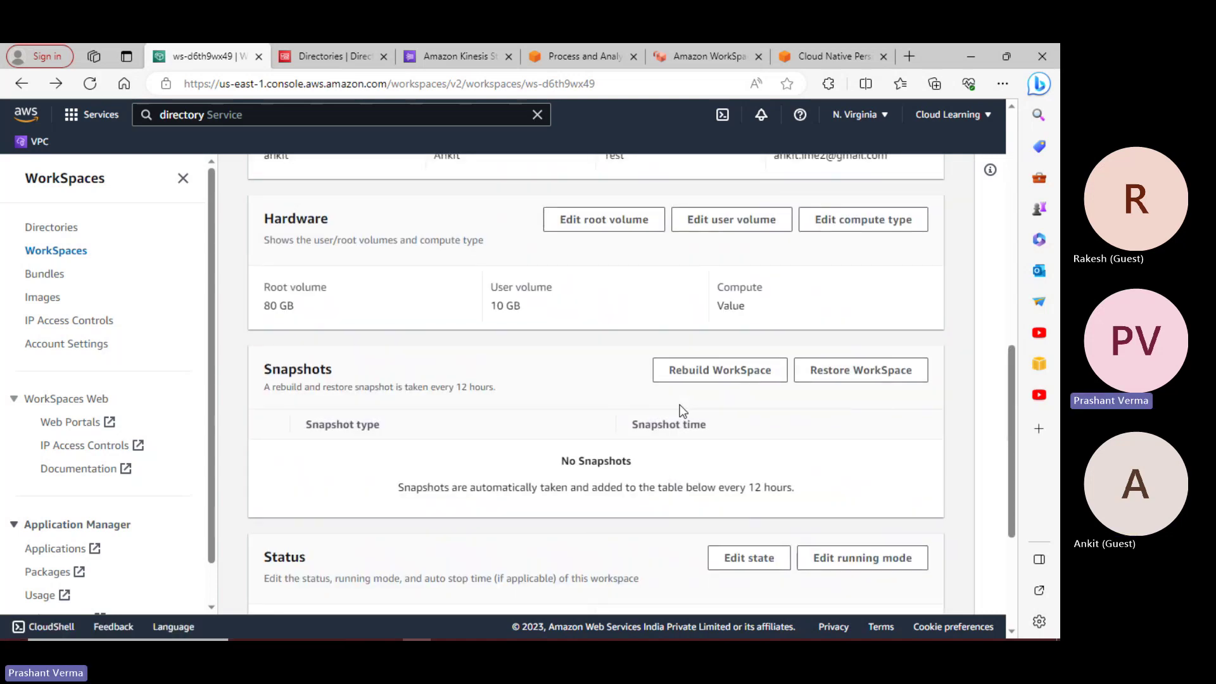
left_click(722, 372)
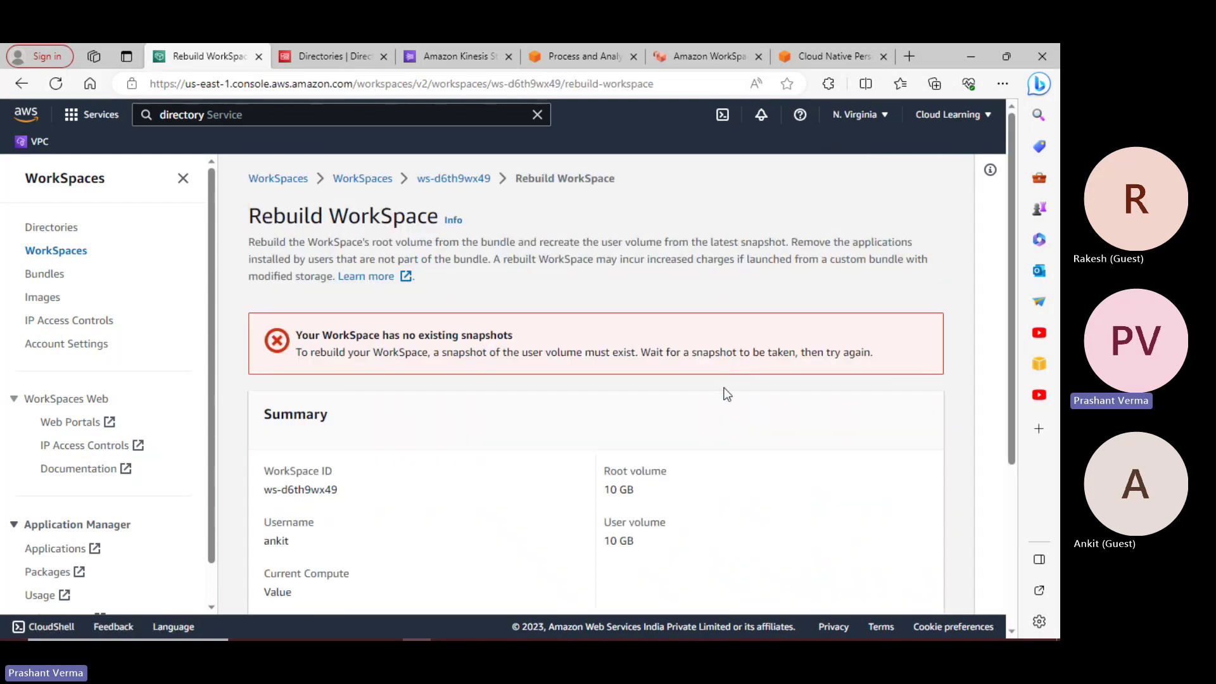
scroll(727, 394, "down", 4)
scroll(727, 423, "up", 5)
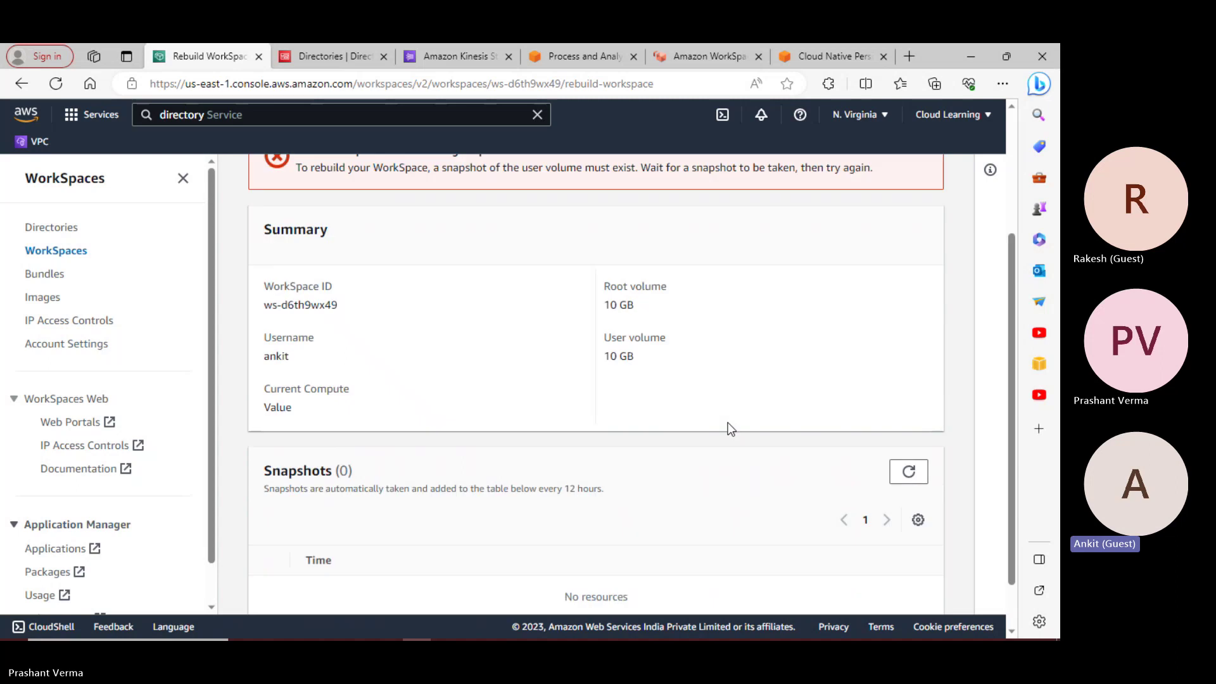
left_click(457, 179)
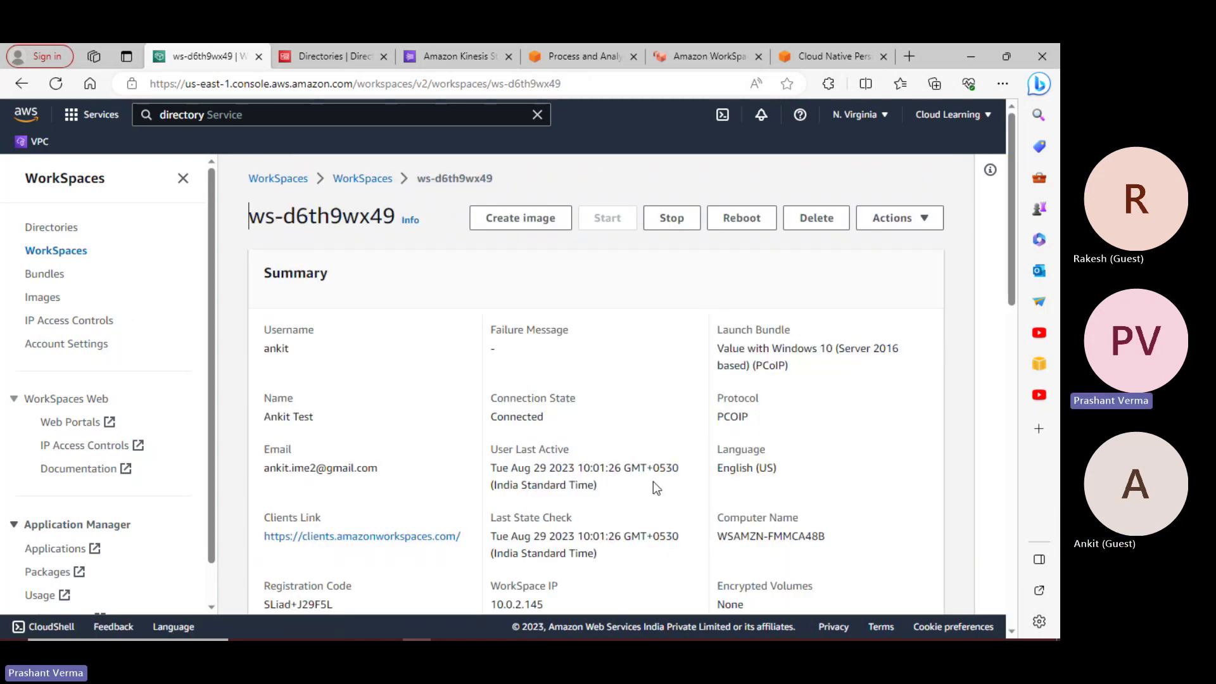
scroll(655, 488, "down", 1)
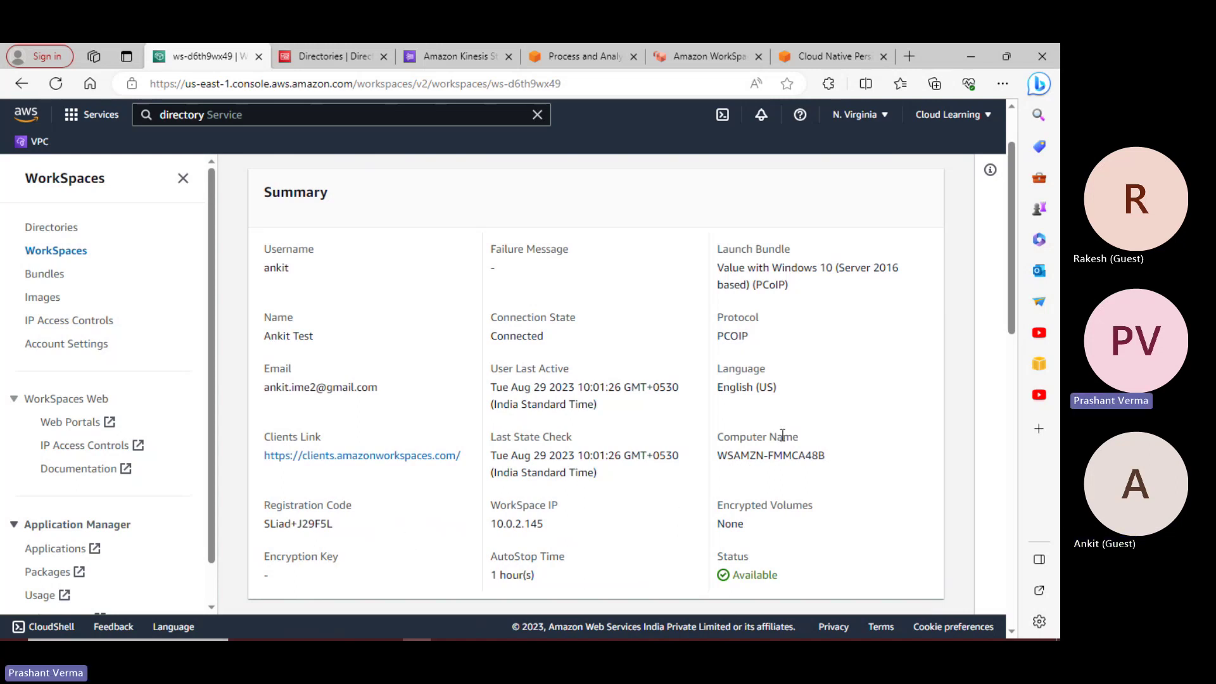
scroll(783, 437, "down", 3)
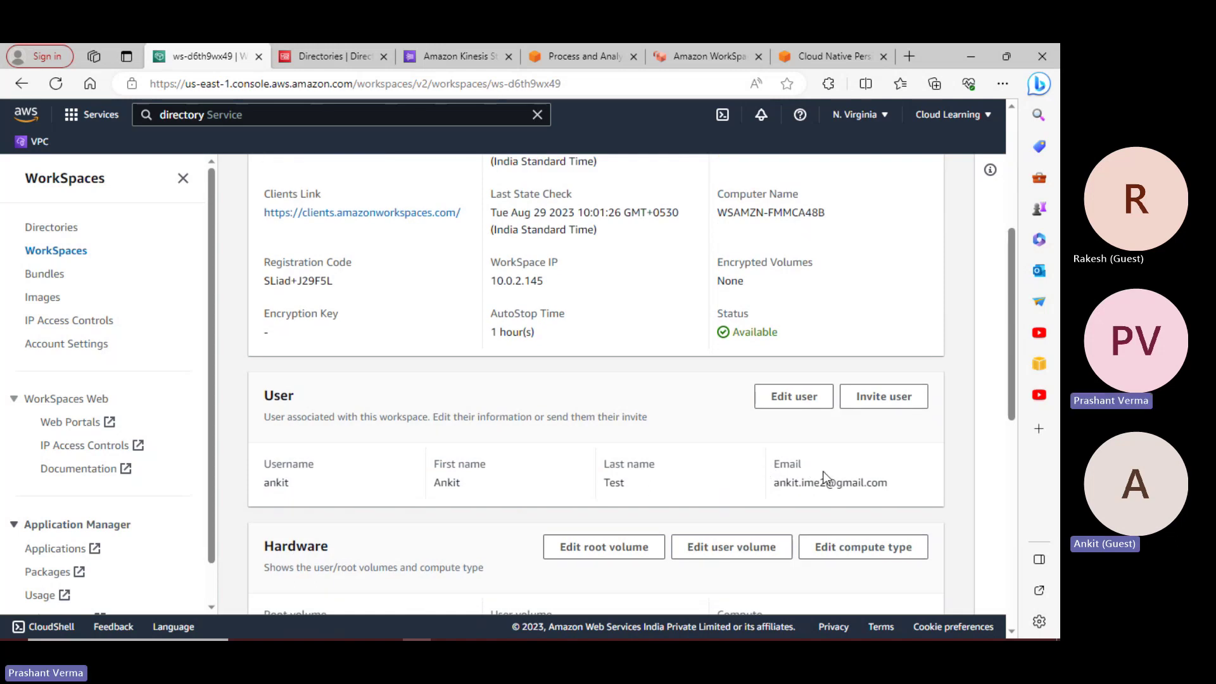
scroll(823, 474, "down", 2)
scroll(624, 483, "up", 5)
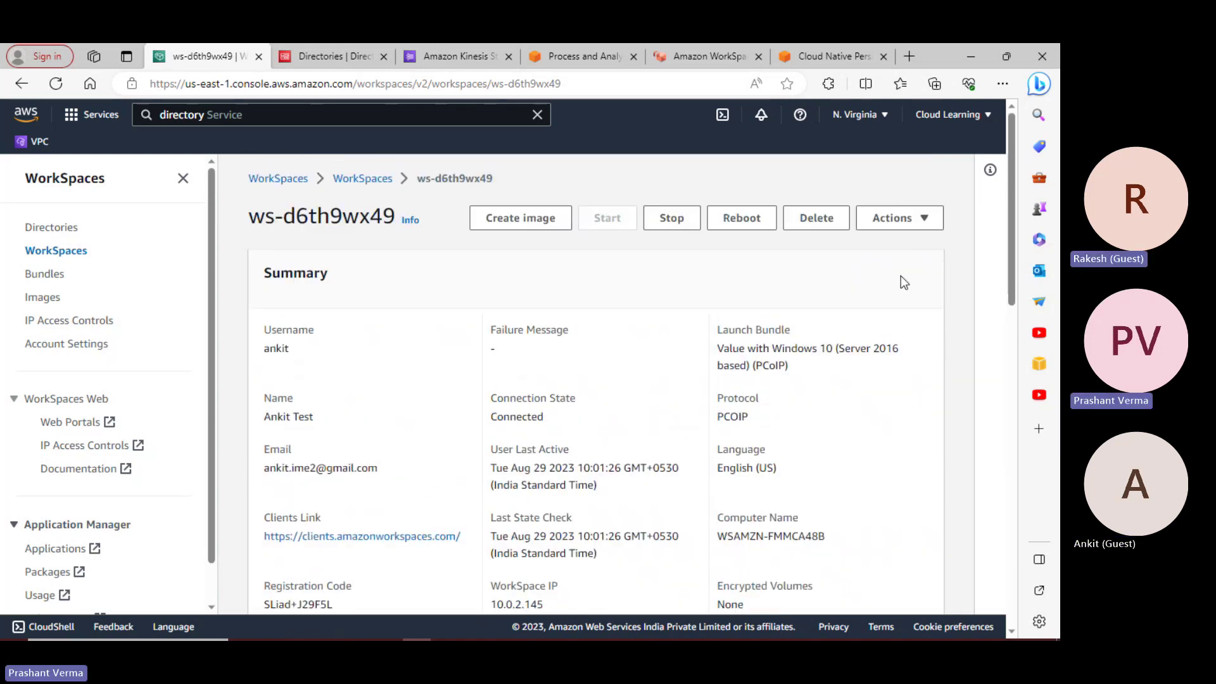
left_click(925, 219)
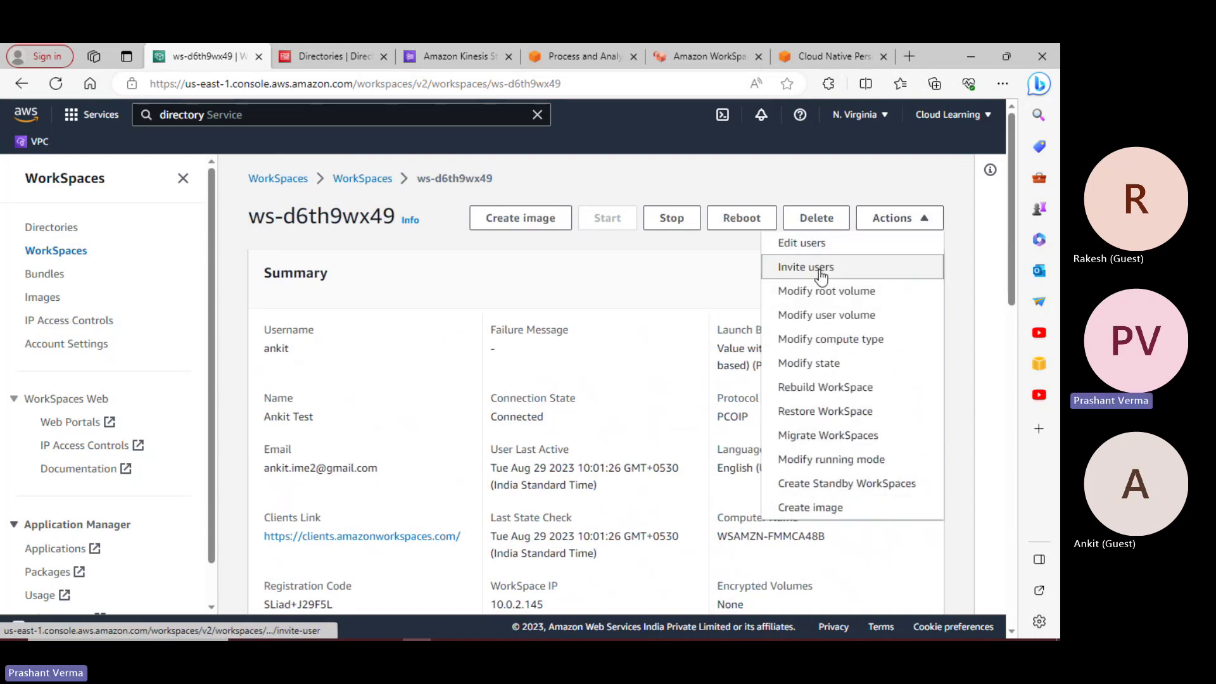
left_click(813, 370)
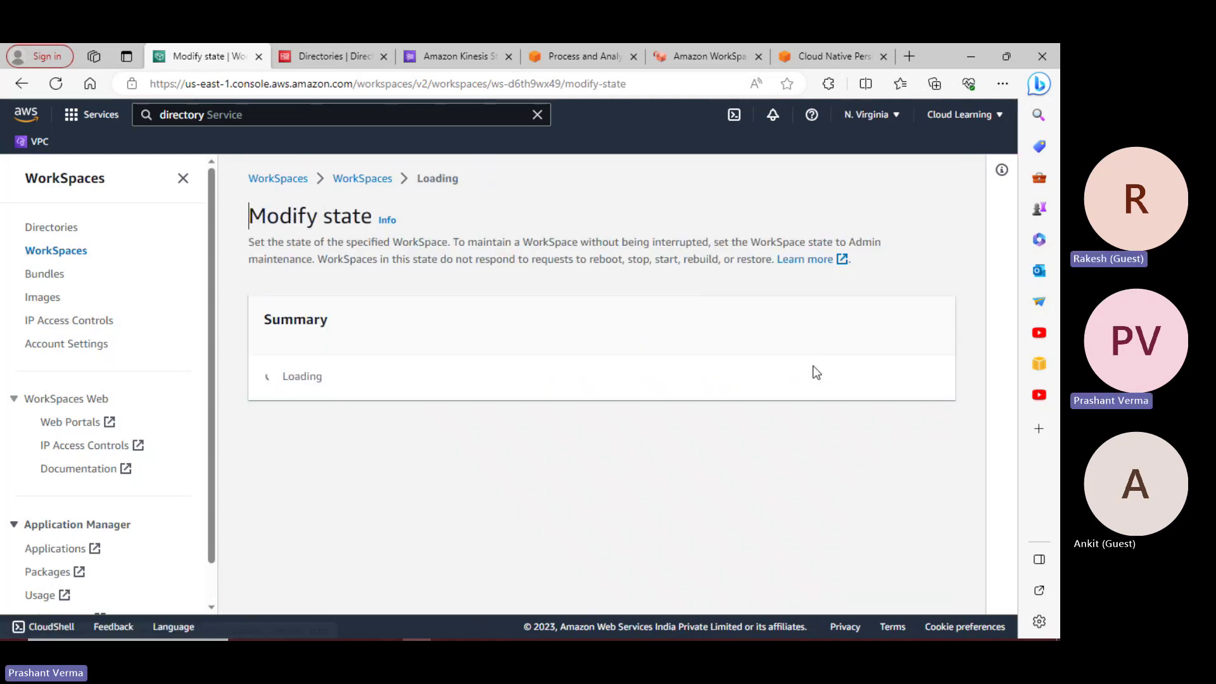
scroll(797, 396, "down", 3)
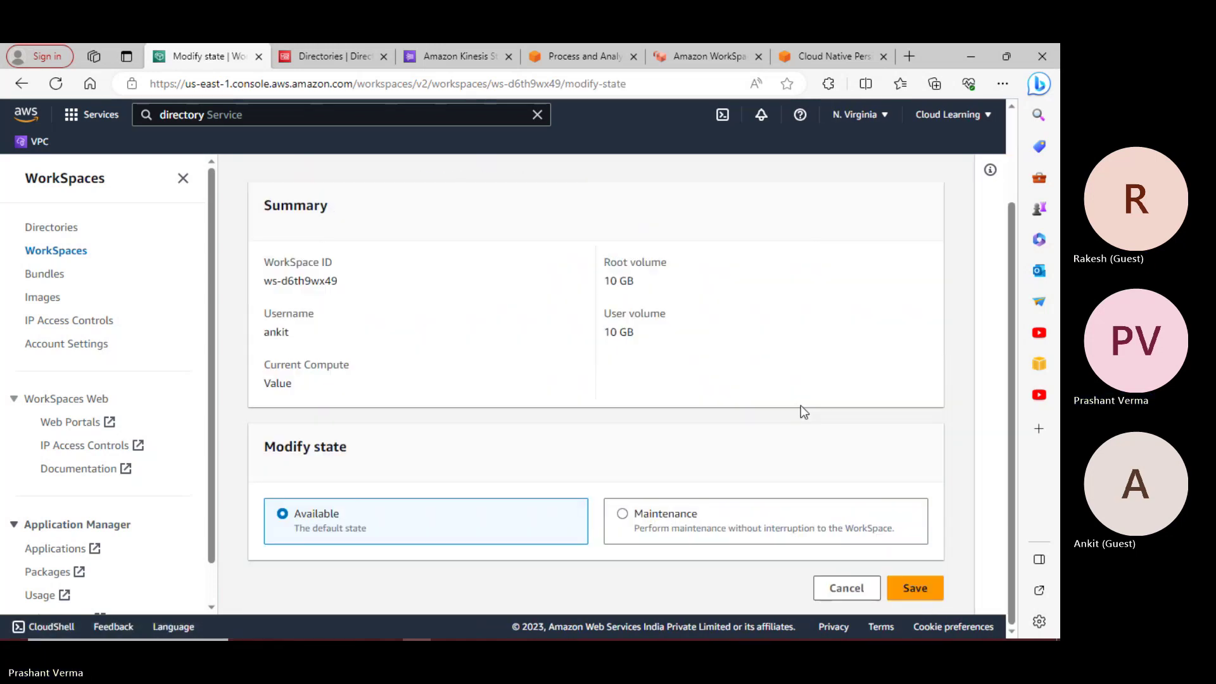
left_click(842, 588)
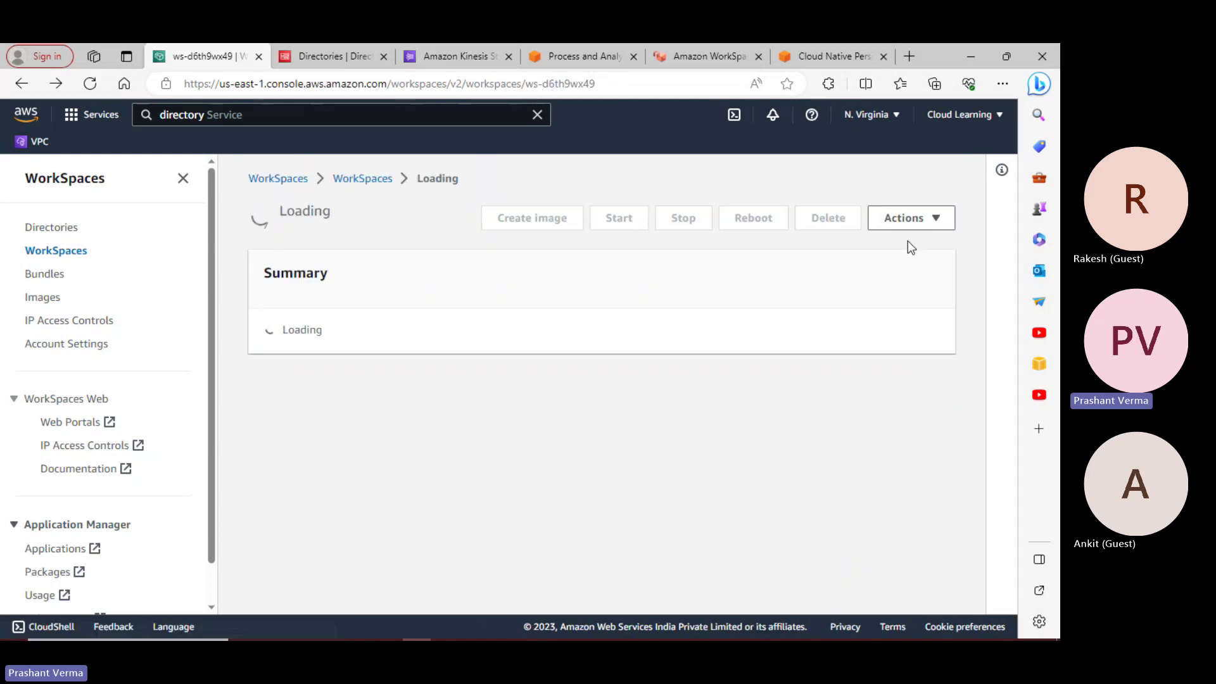
left_click(911, 221)
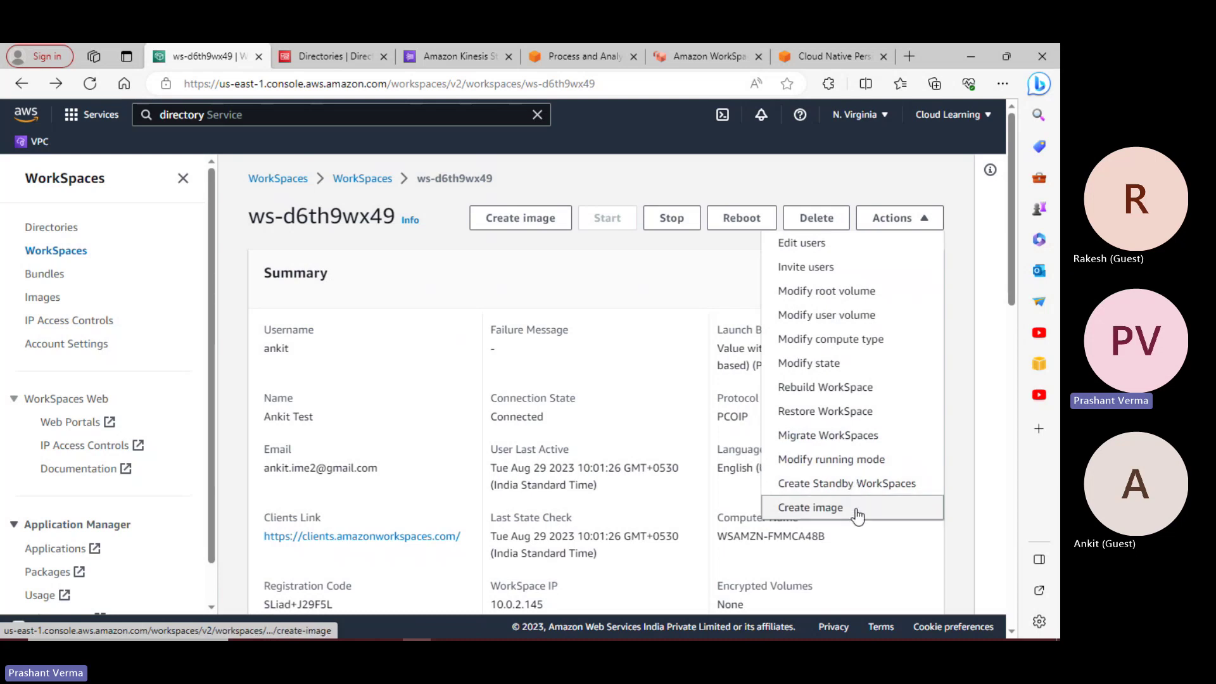
Look through Bundles, Account Settings and IP Access Controls, then return to the WorkSpaces list
left_click(48, 279)
left_click(69, 343)
scroll(533, 432, "down", 1)
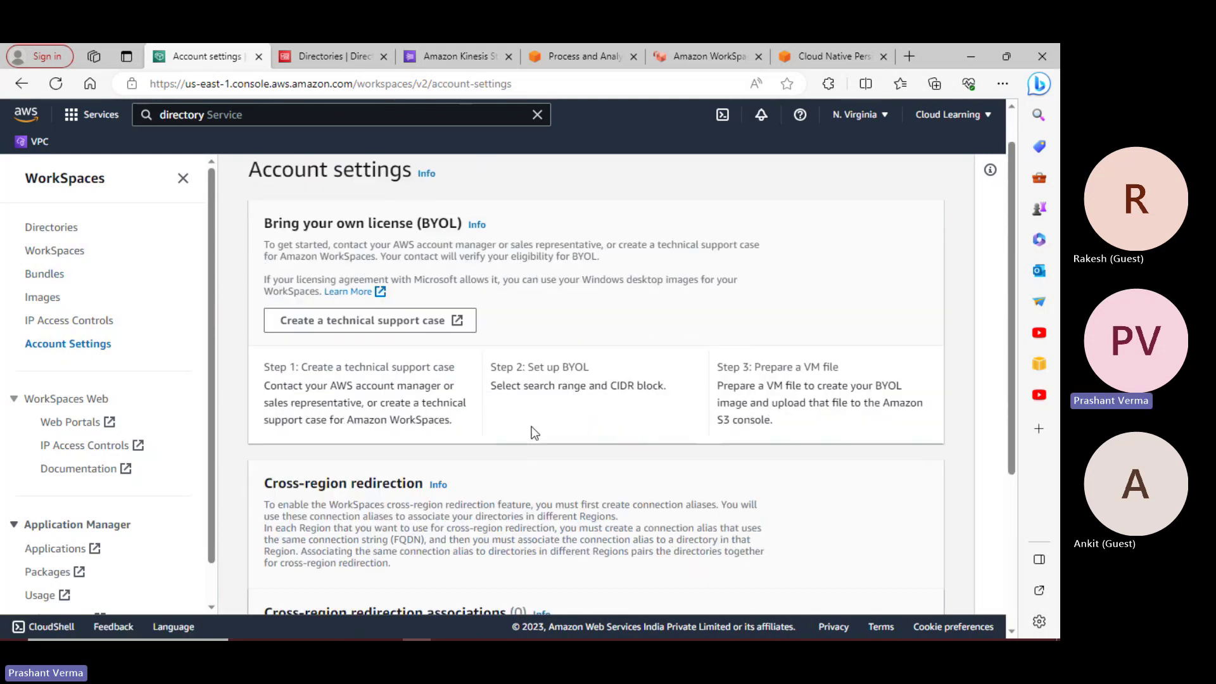
scroll(533, 432, "down", 3)
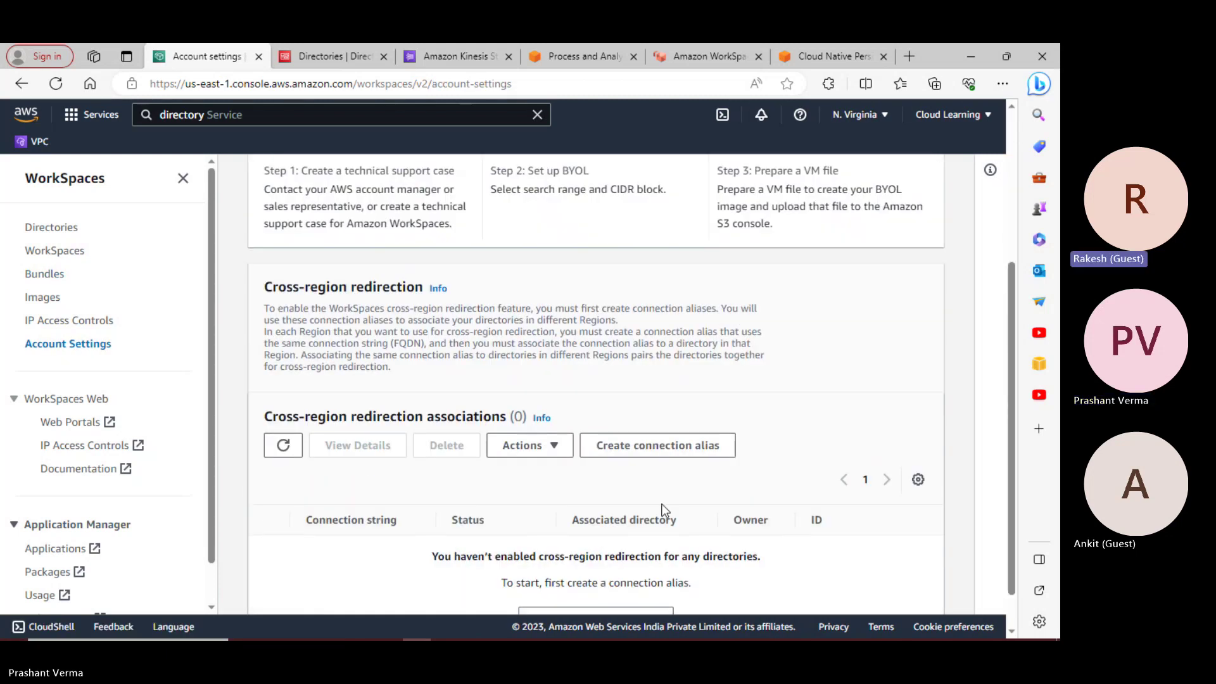
scroll(662, 507, "down", 1)
scroll(662, 506, "up", 3)
scroll(660, 502, "up", 1)
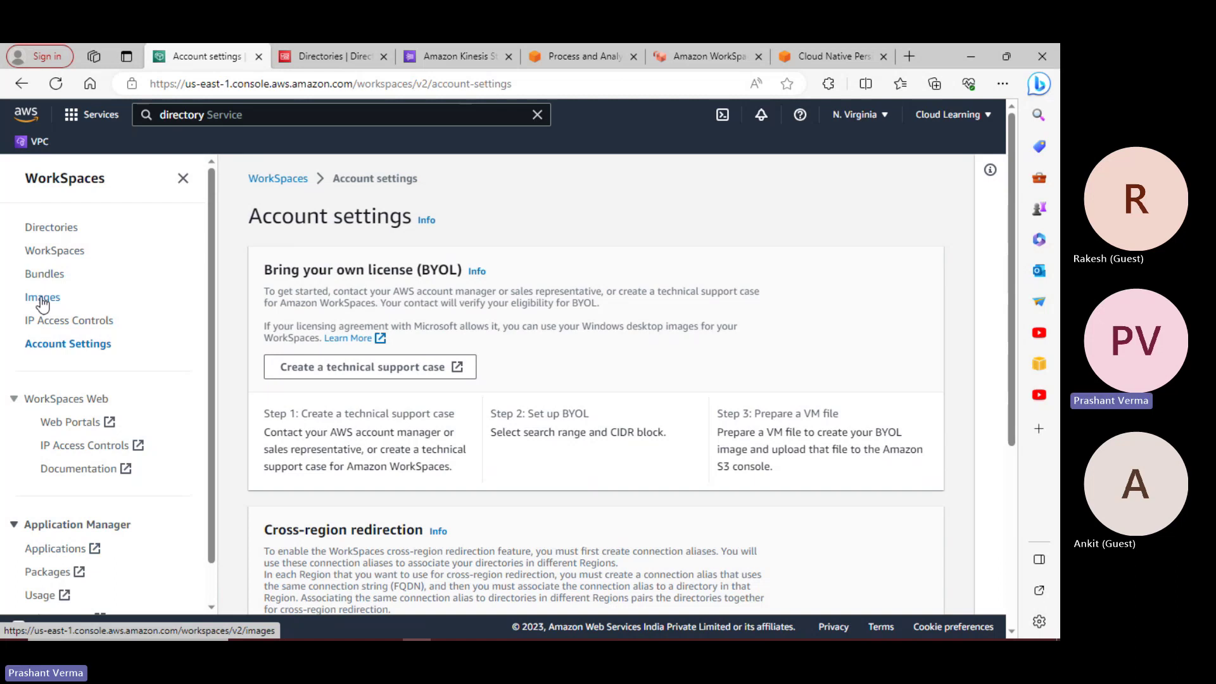
left_click(68, 320)
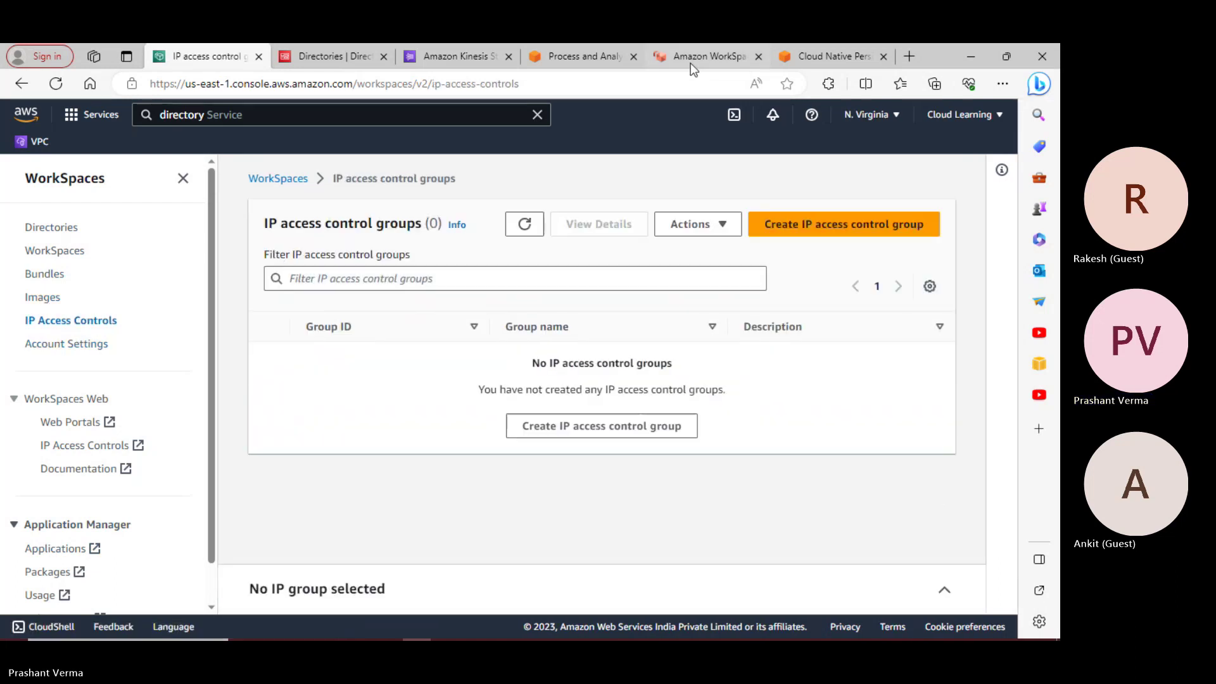
left_click(37, 251)
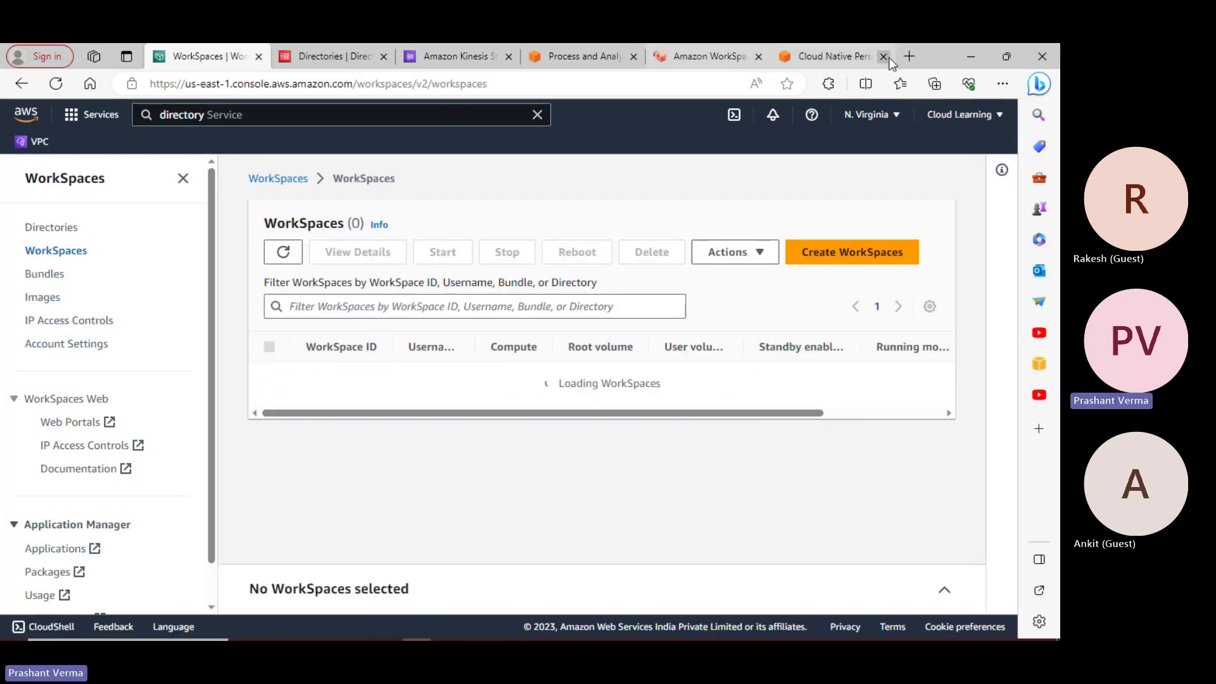
In a new browser tab, search Google for 'aws workspace copy paste'
key("ctrl+t")
type("googl")
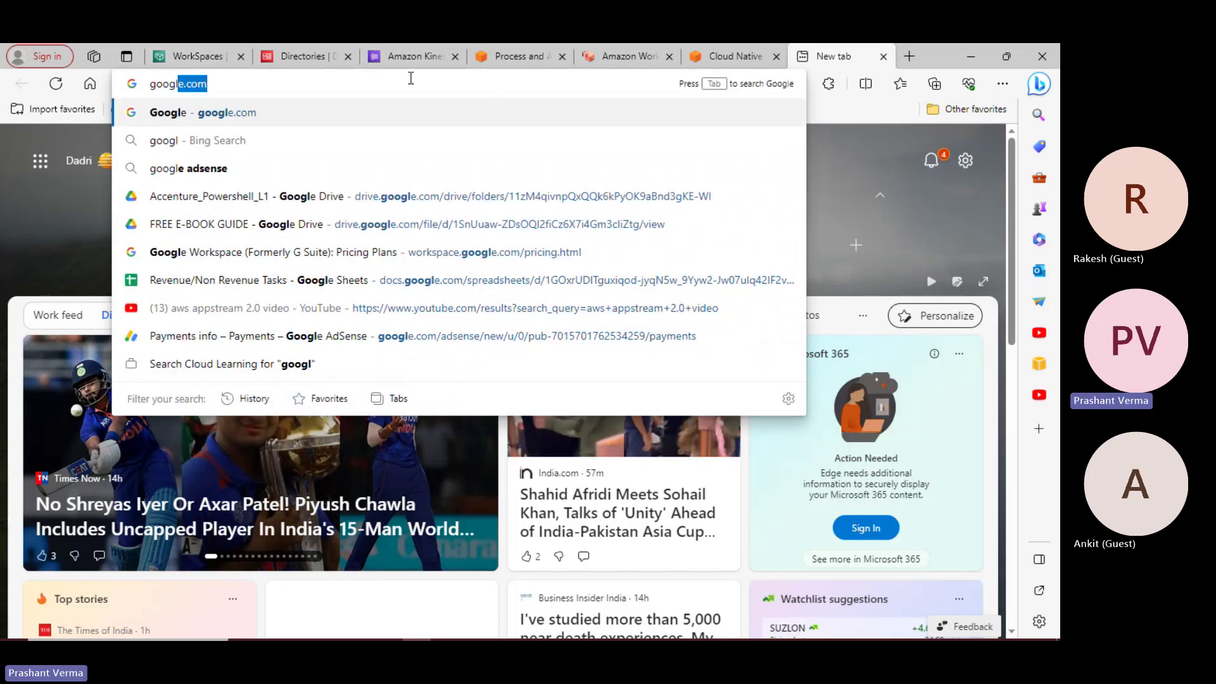
key("Return")
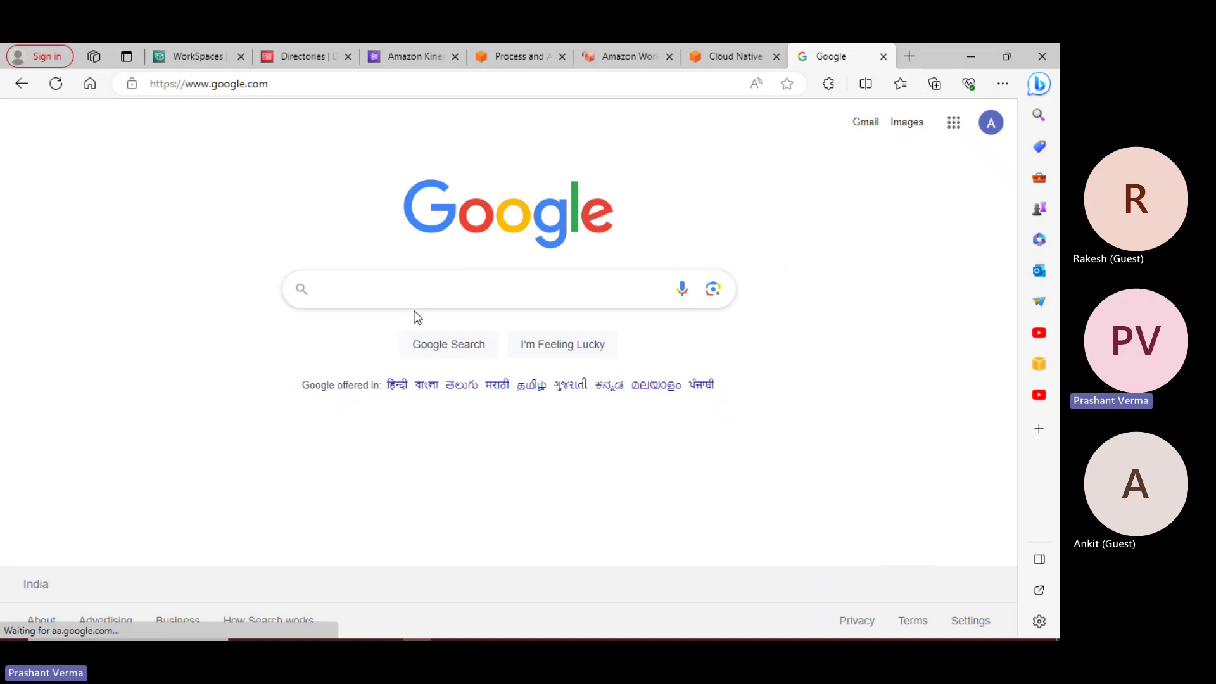
left_click(353, 287)
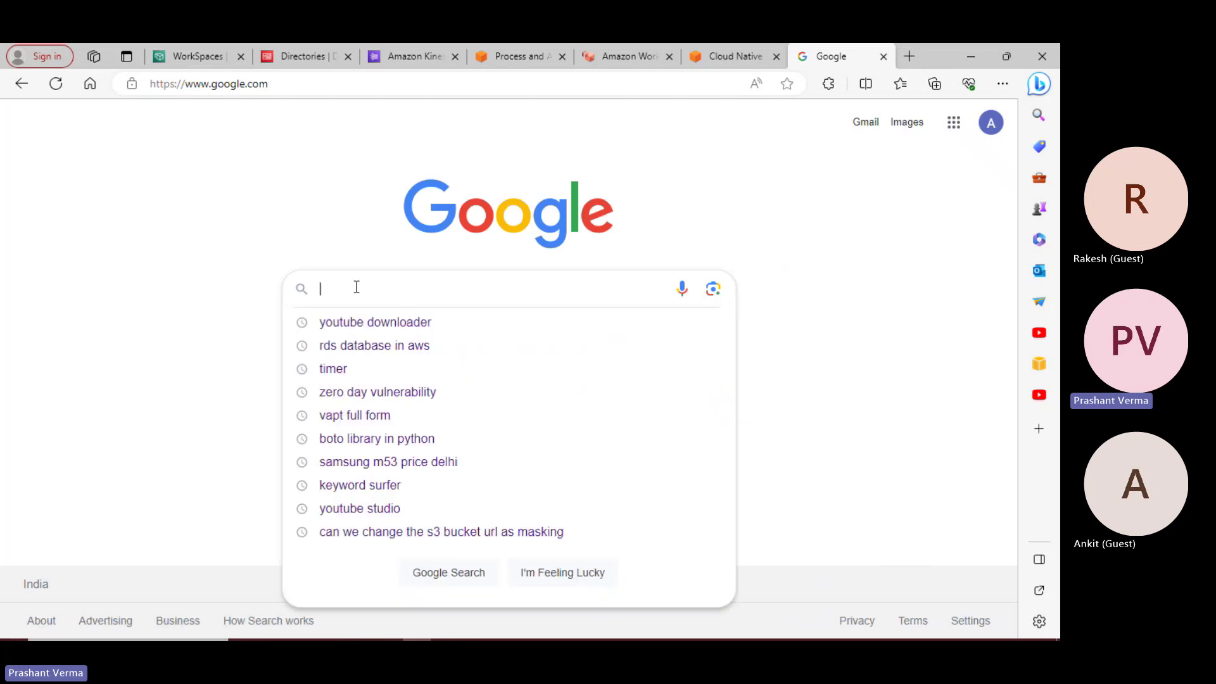
type("workspace copy pas")
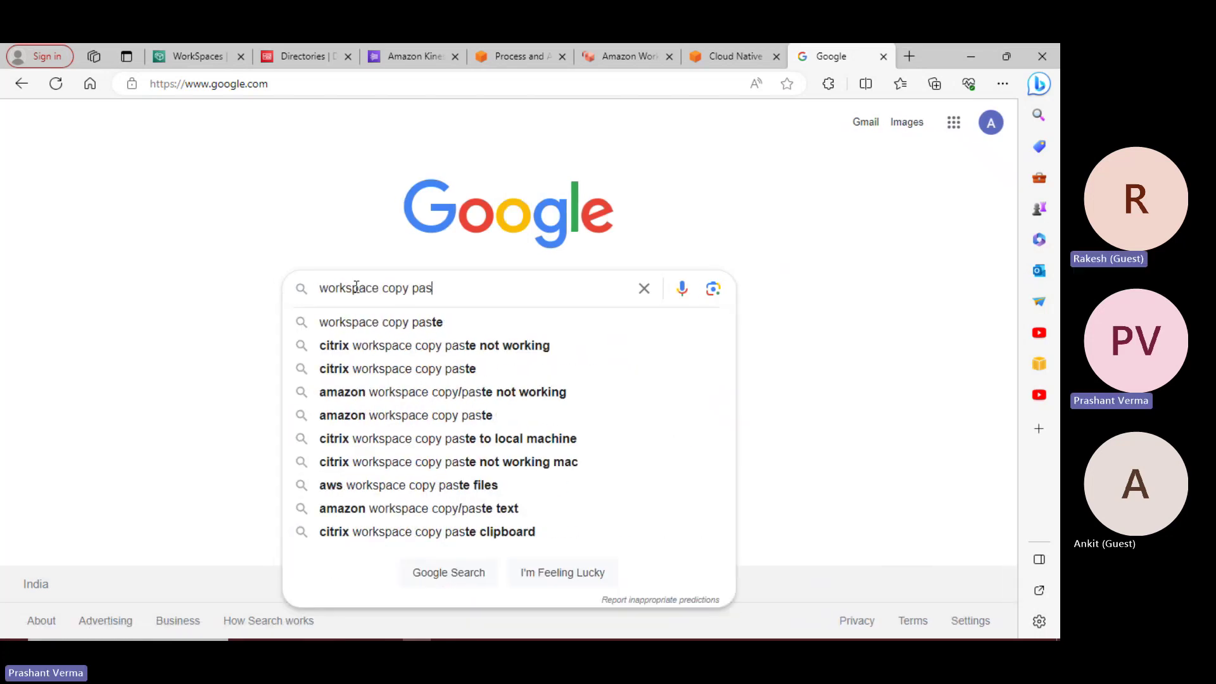
type("te")
key("Home")
type("aws")
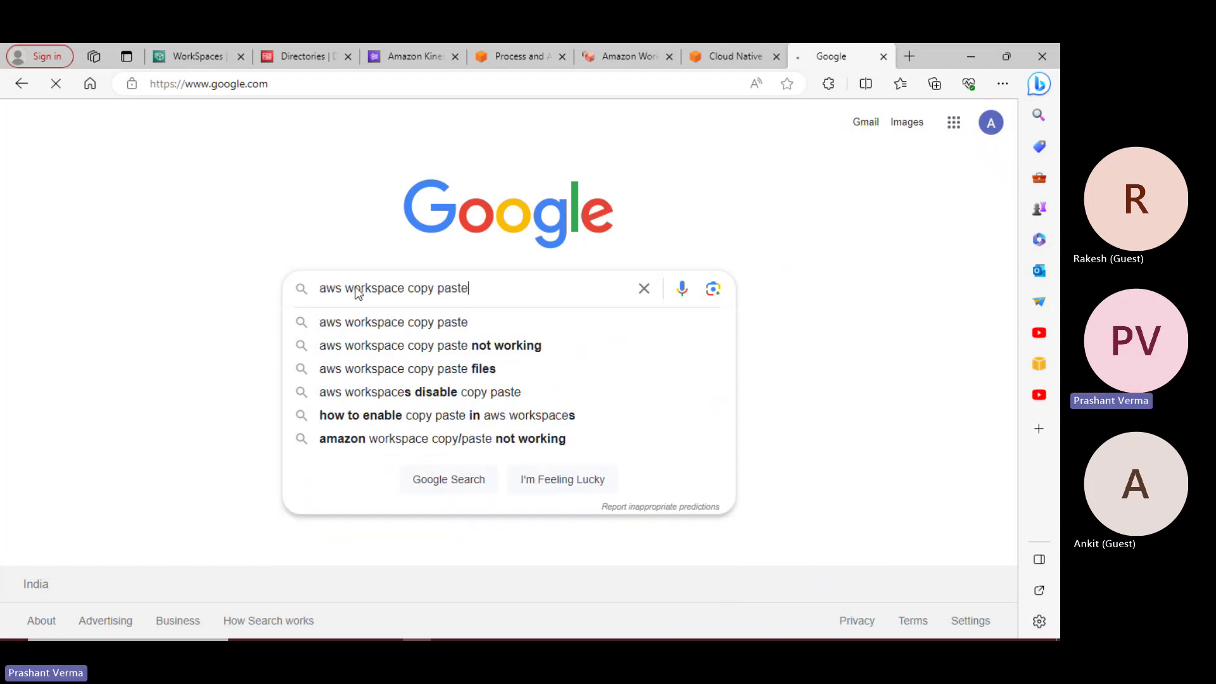
key("Return")
Open the AWS re:Post result in a new tab
scroll(397, 355, "down", 1)
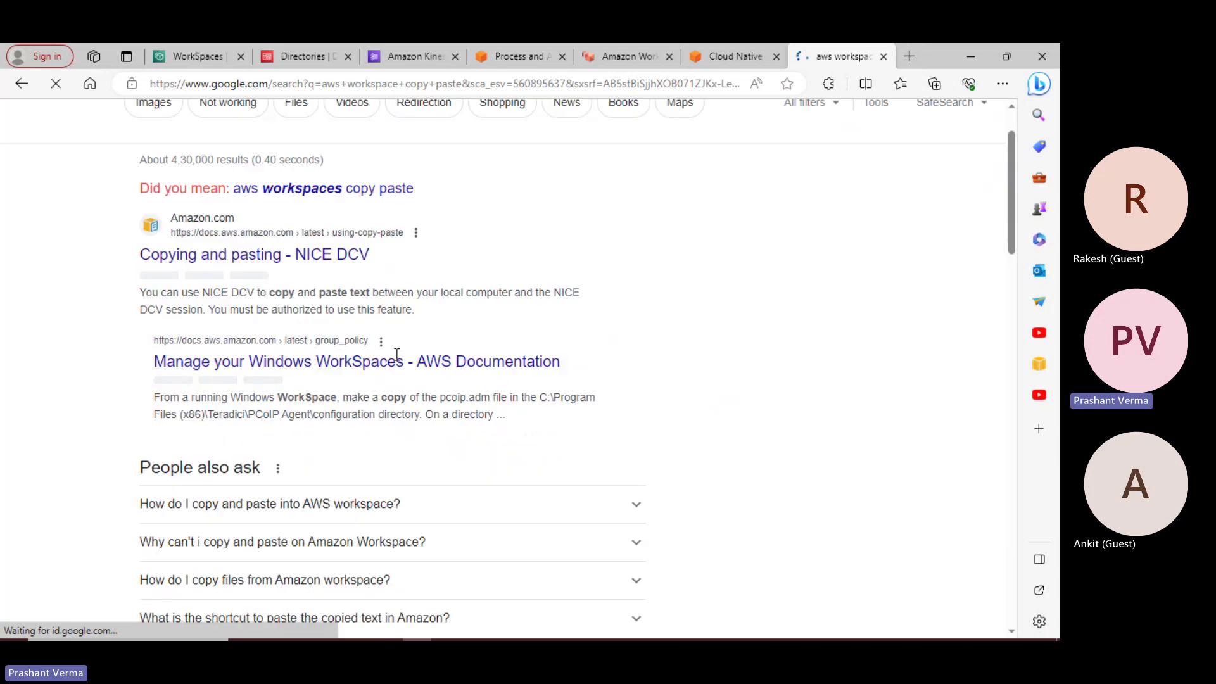
scroll(396, 355, "down", 4)
scroll(397, 358, "down", 4)
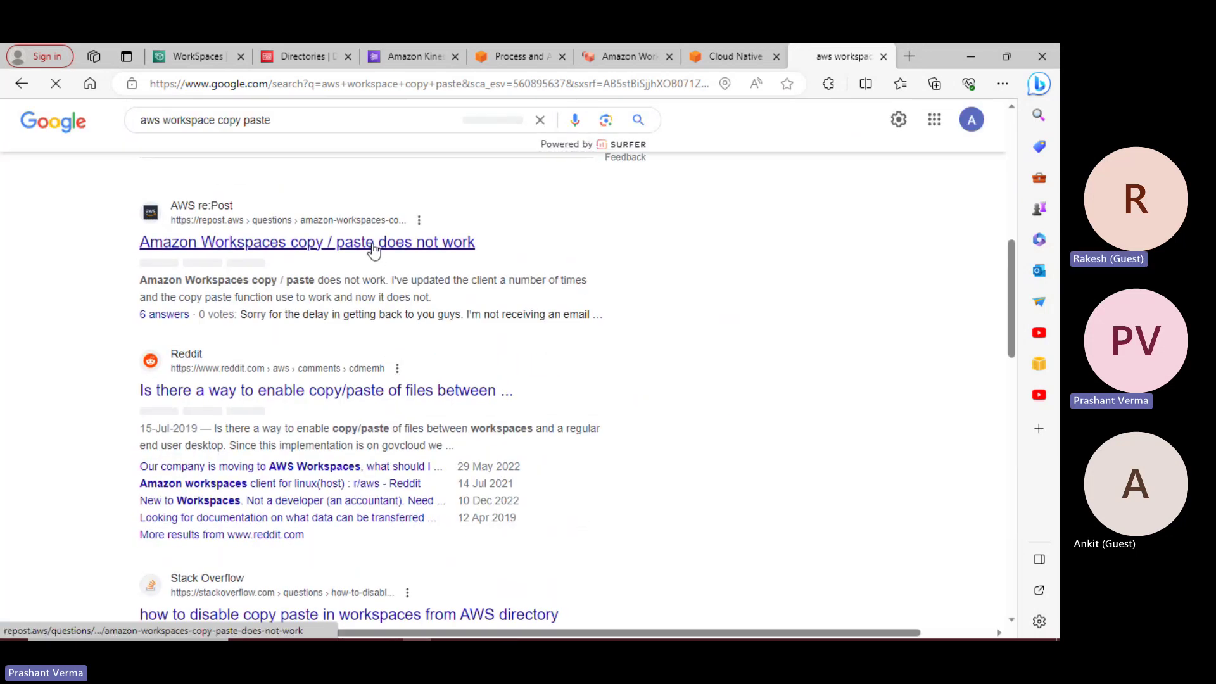
right_click(373, 250)
left_click(461, 262)
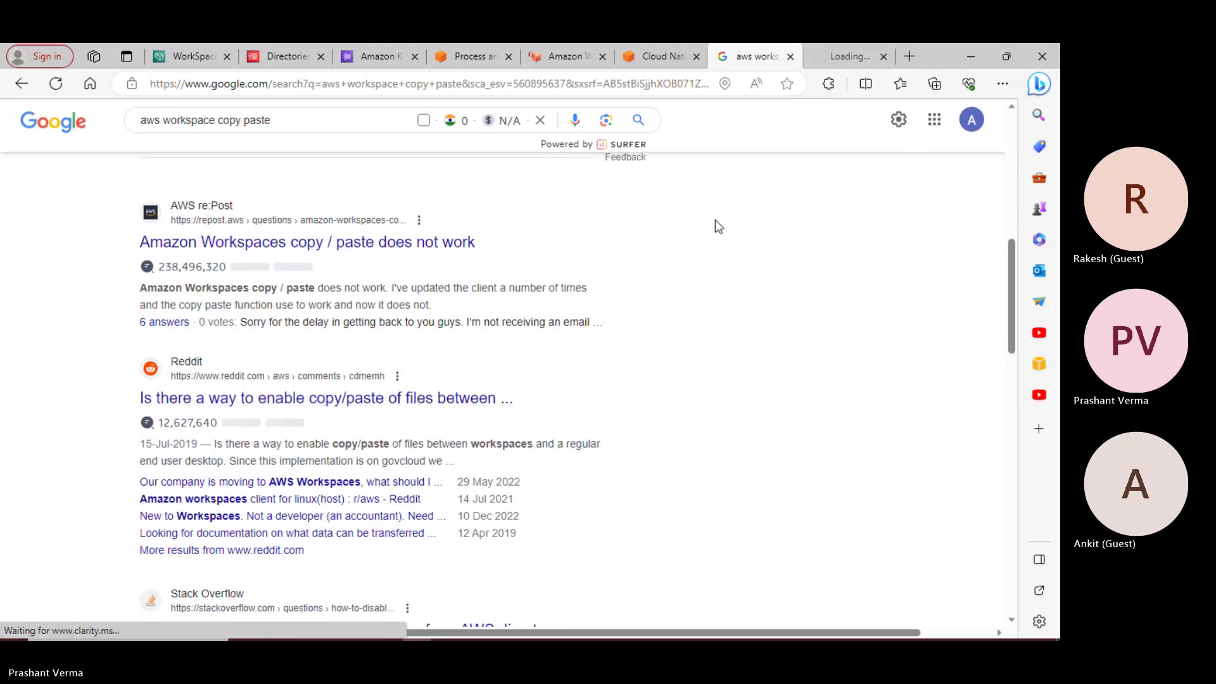
Read through all six answers on the re:Post 'Amazon Workspaces copy / paste does not work' question
left_click(850, 57)
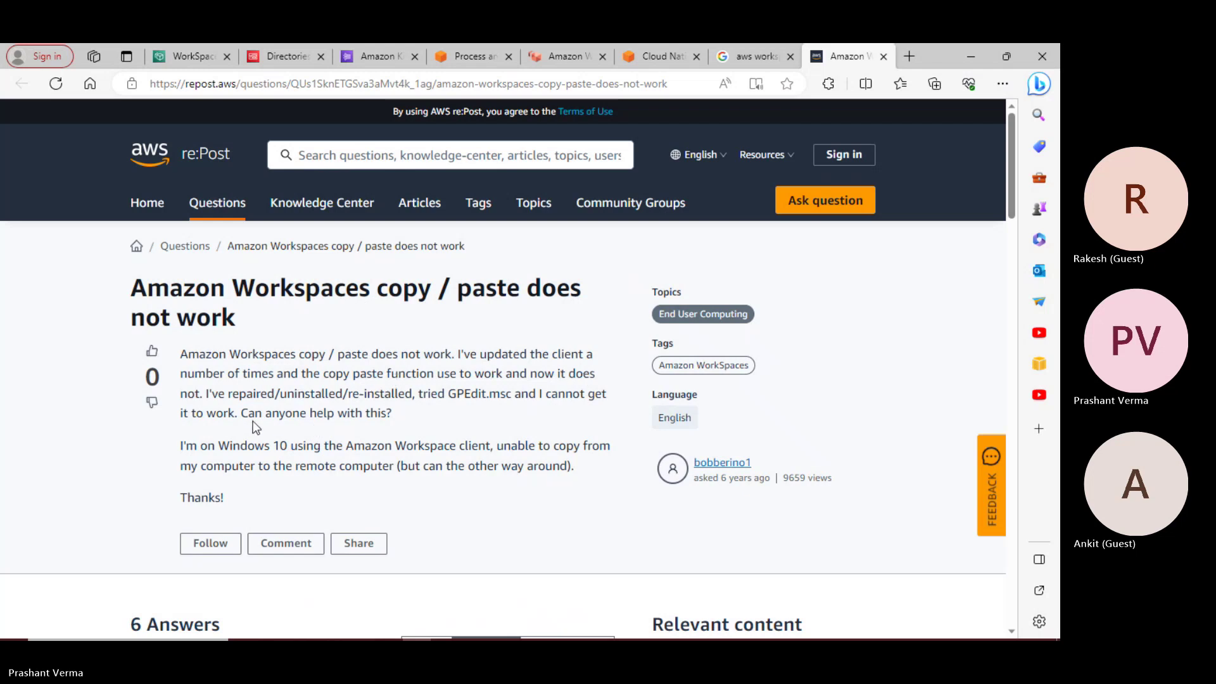
scroll(343, 442, "down", 1)
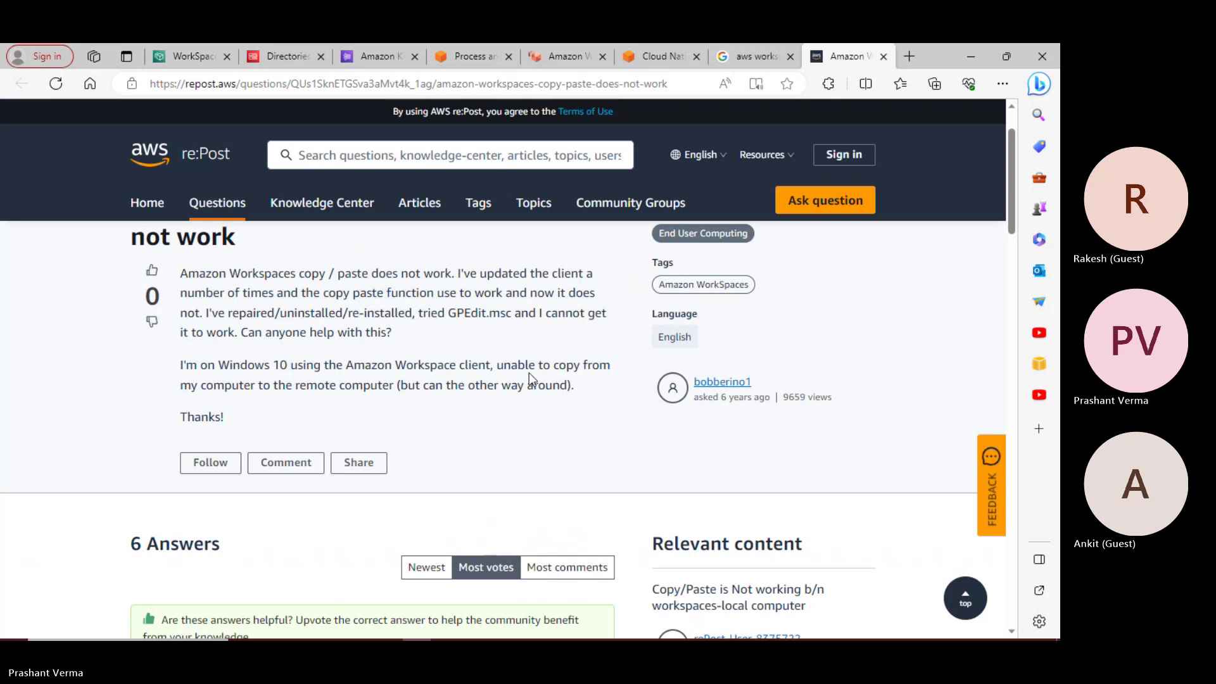
scroll(529, 373, "down", 6)
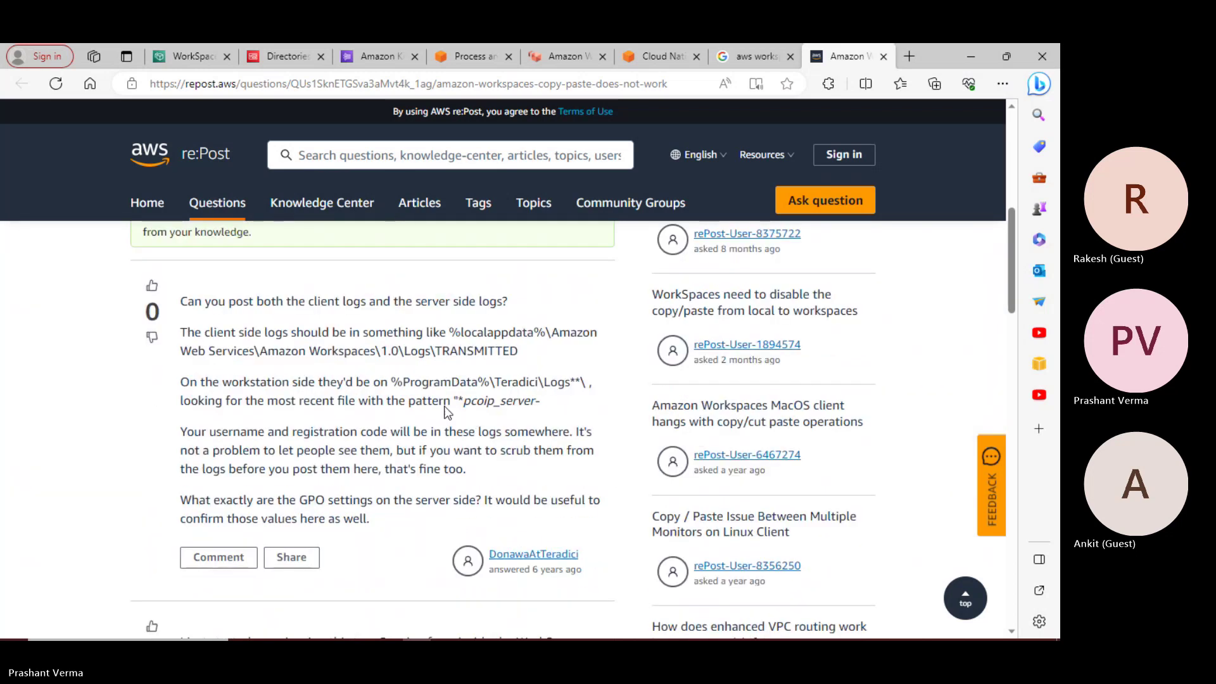
scroll(286, 352, "up", 1)
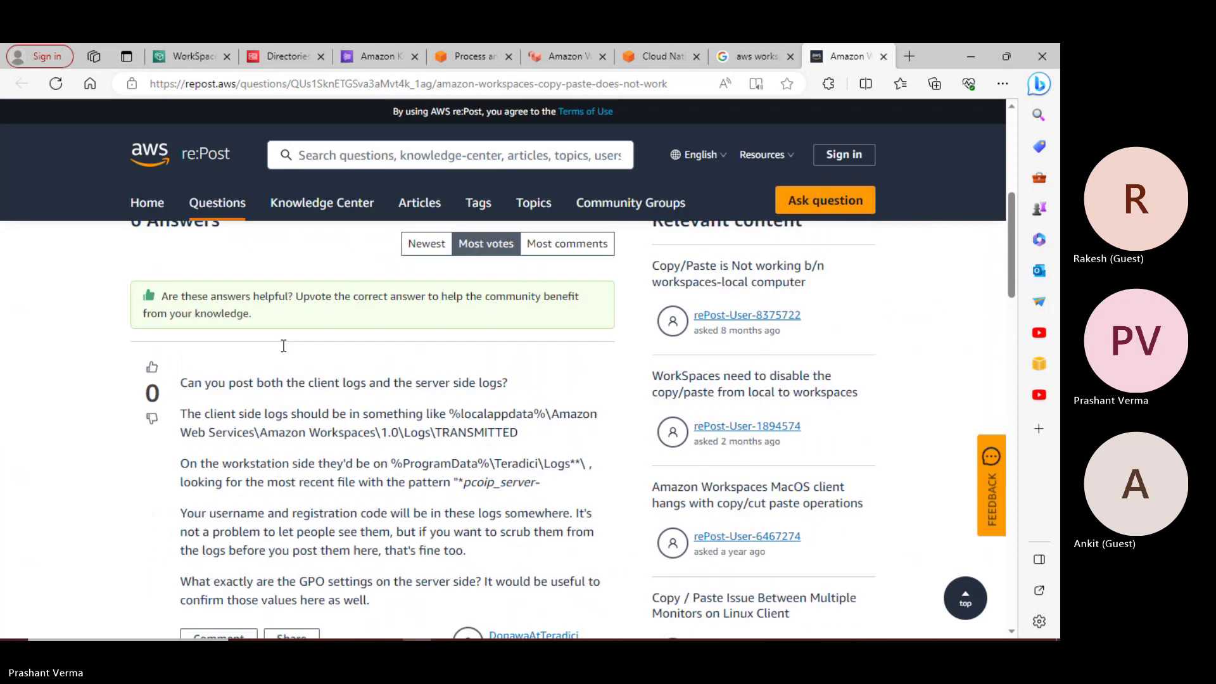
scroll(285, 386, "down", 1)
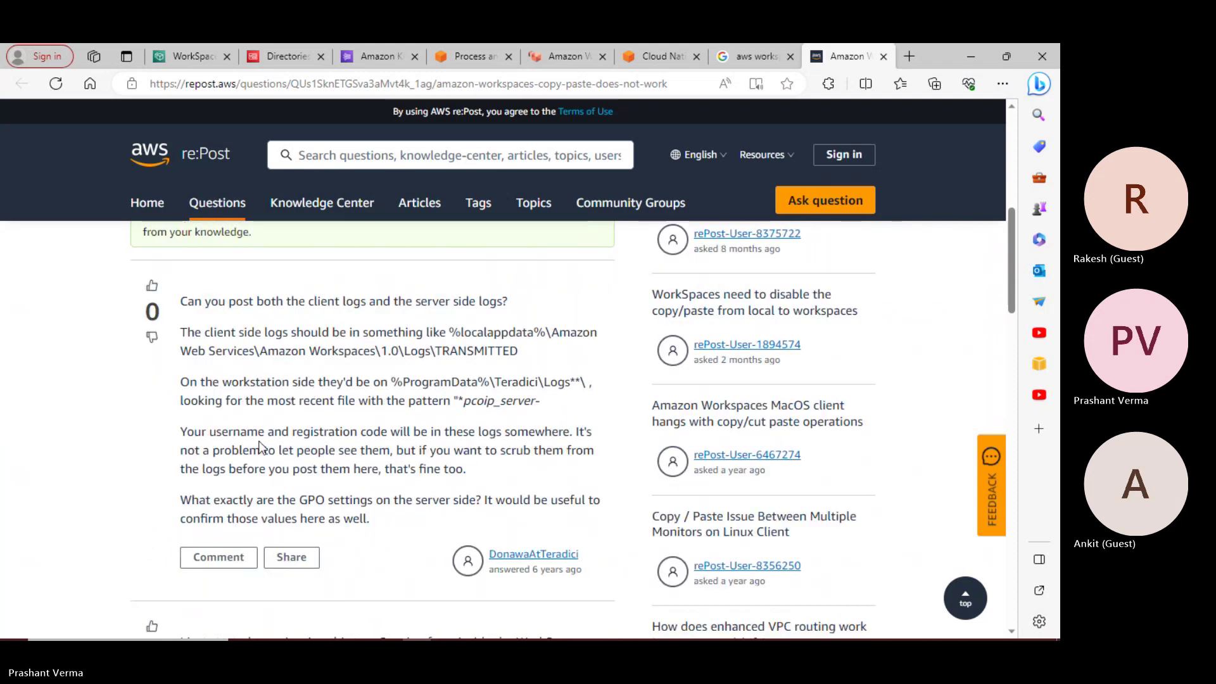
scroll(386, 522, "down", 4)
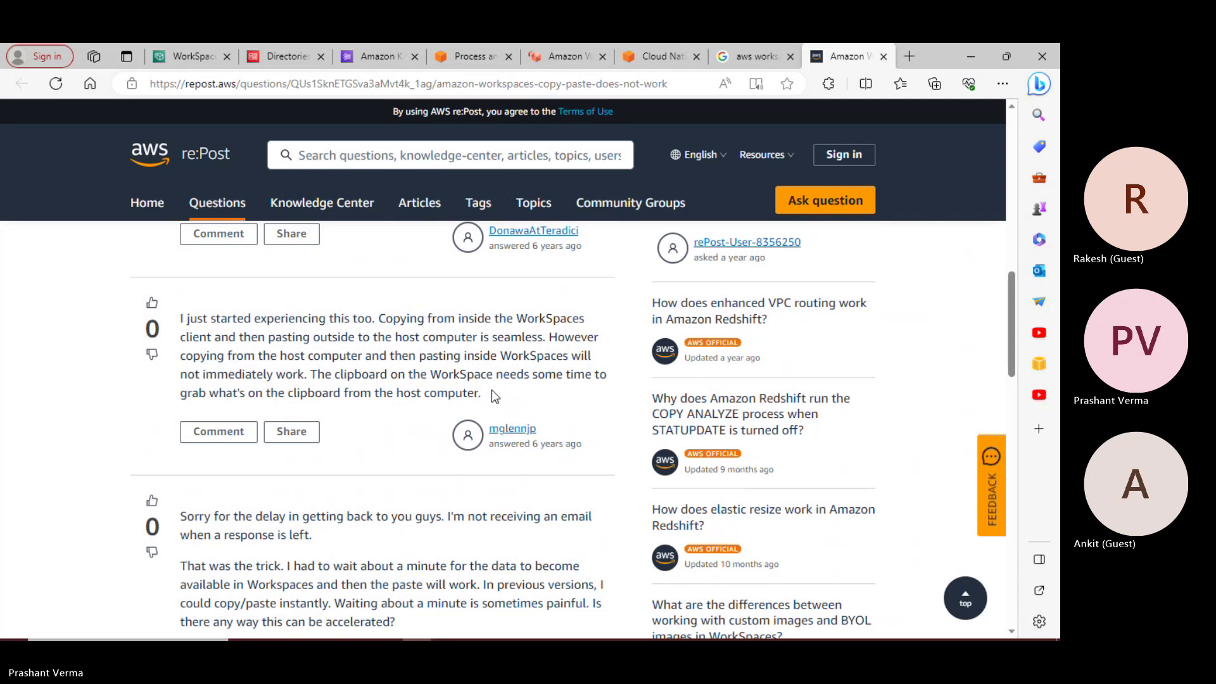
scroll(498, 399, "down", 3)
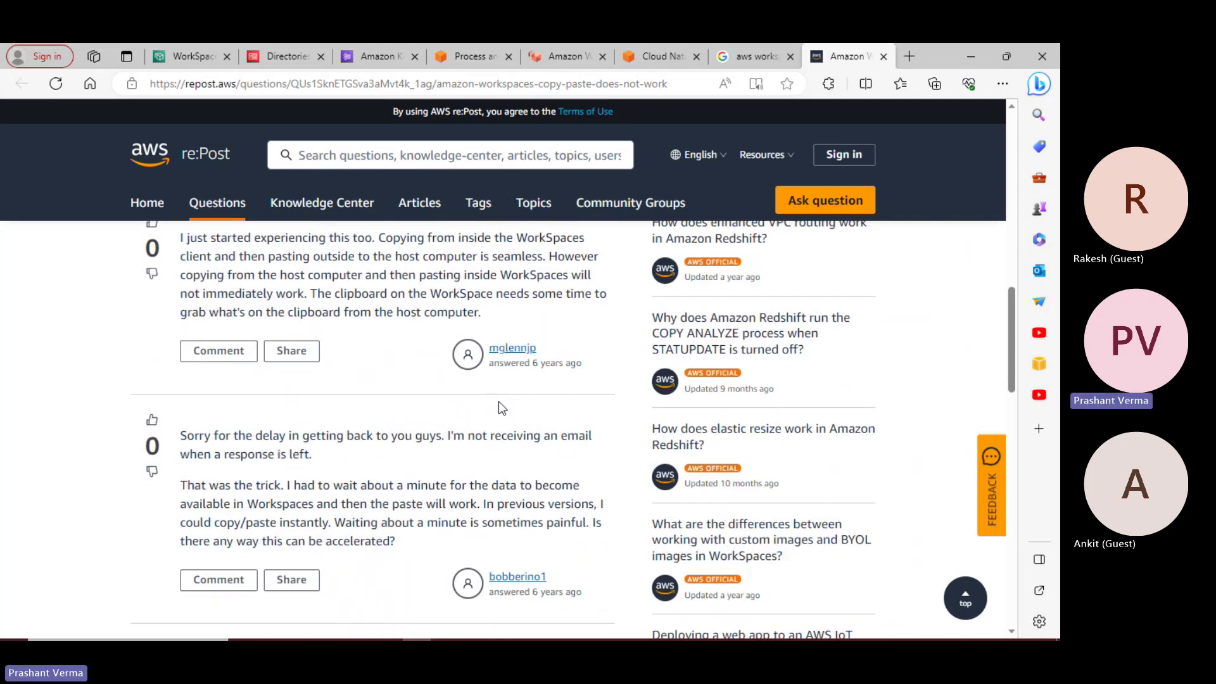
scroll(501, 410, "up", 3)
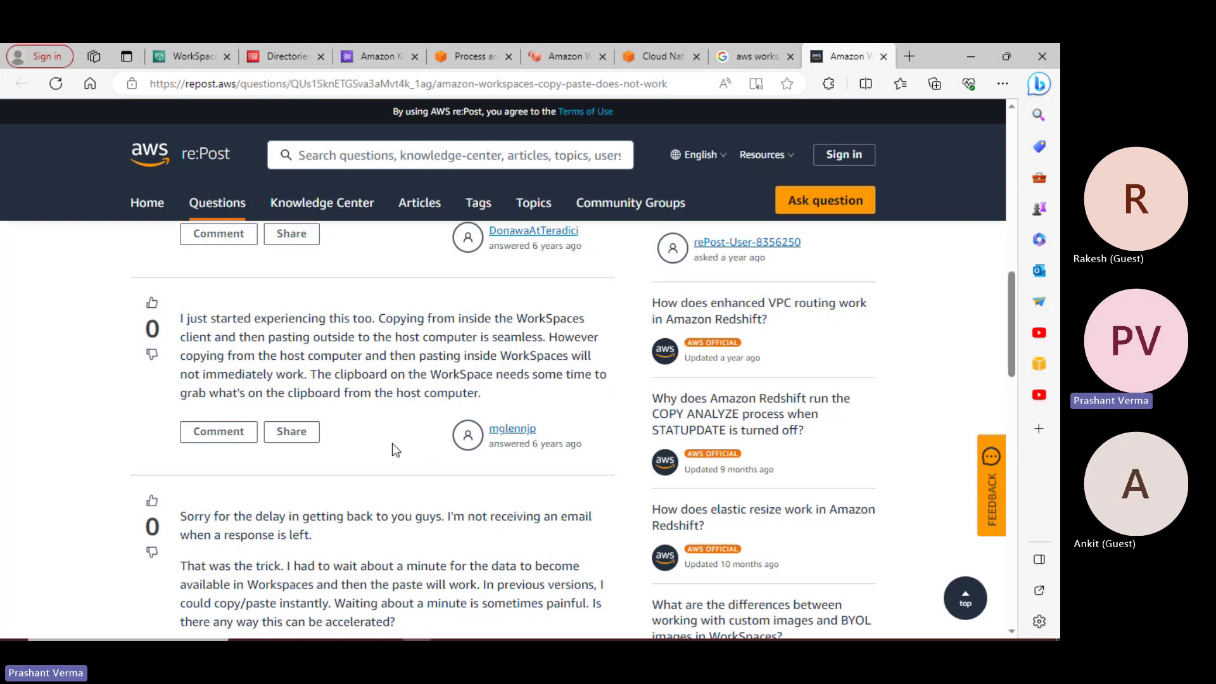
scroll(390, 445, "down", 1)
scroll(388, 446, "down", 1)
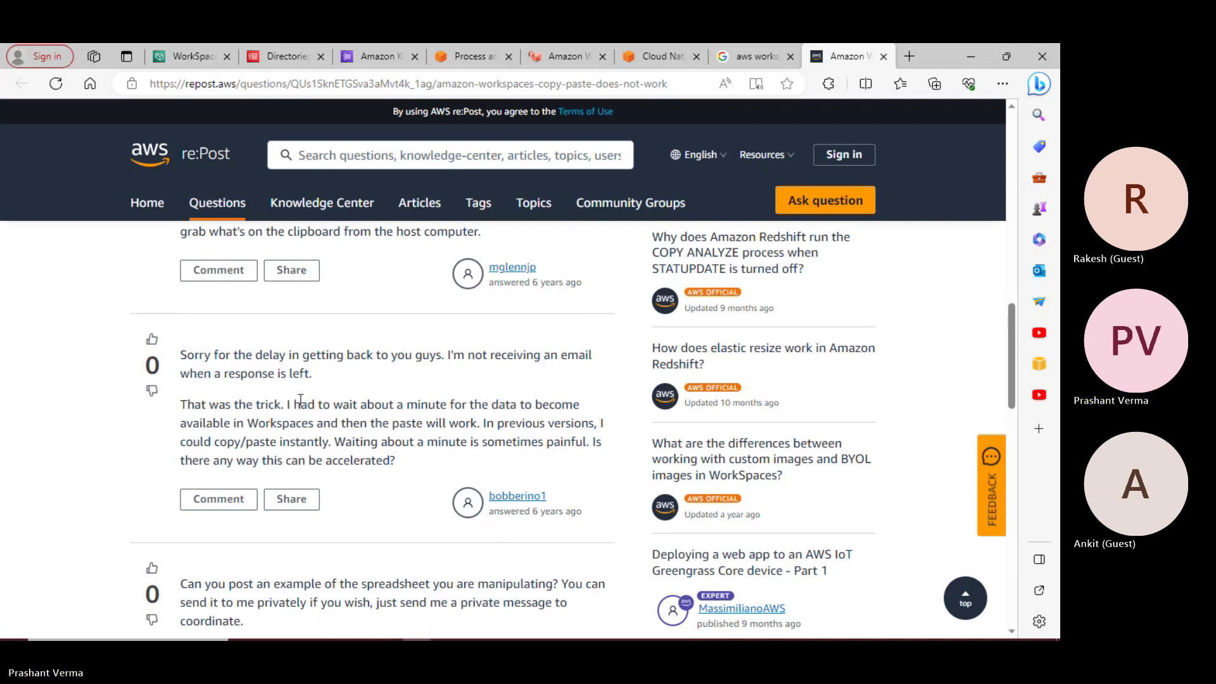
scroll(358, 443, "down", 2)
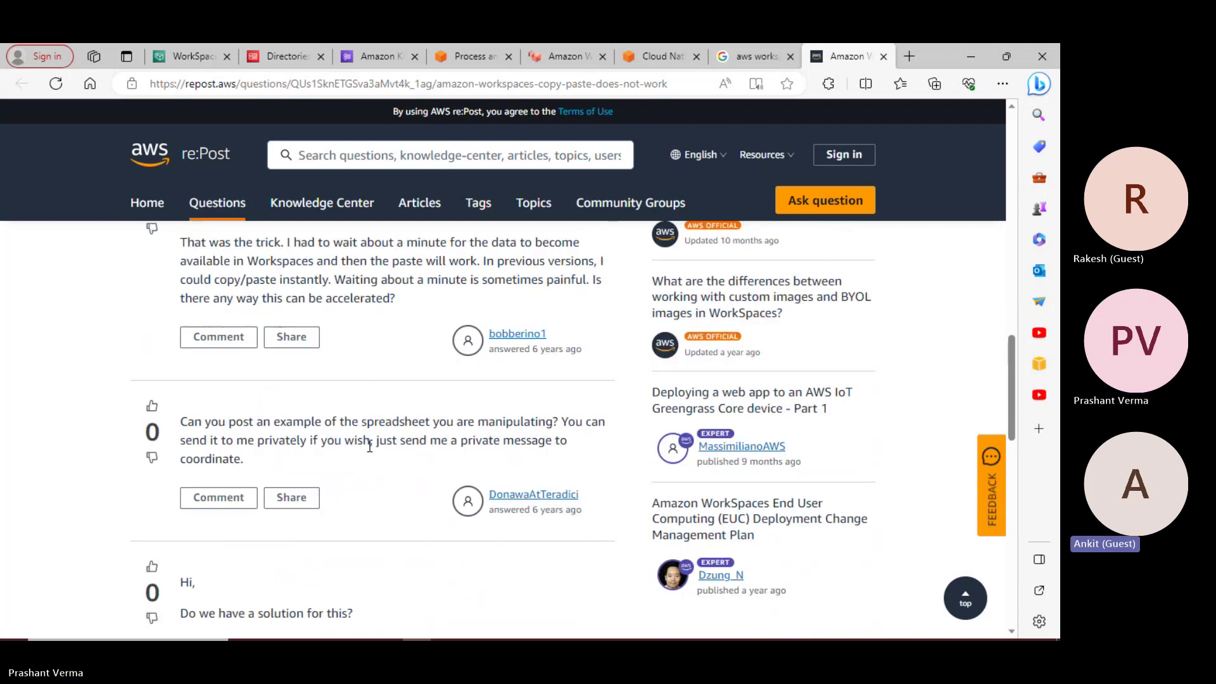
scroll(370, 447, "down", 2)
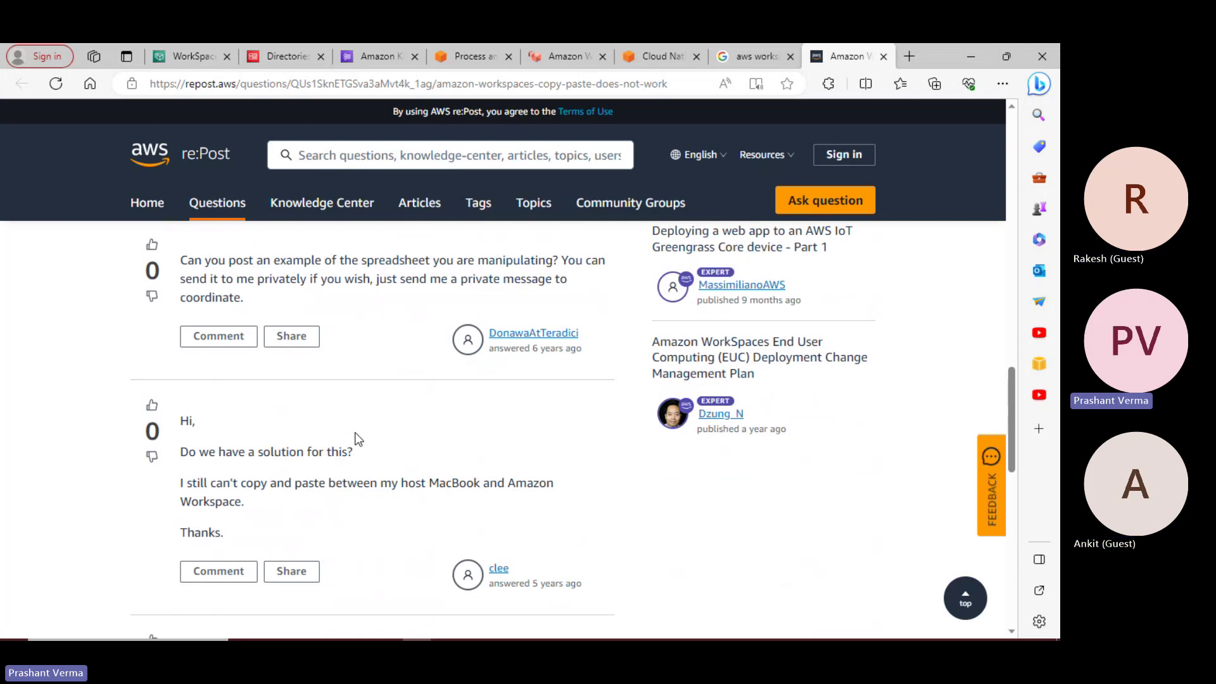
scroll(448, 488, "down", 3)
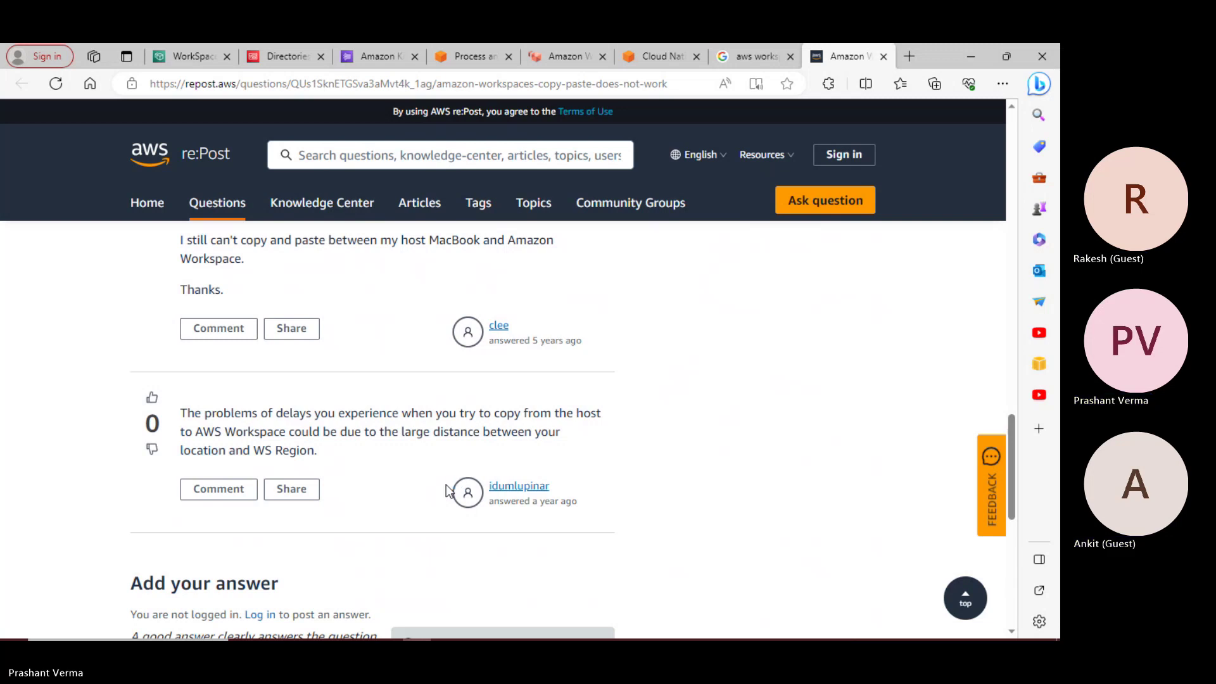
scroll(447, 417, "up", 15)
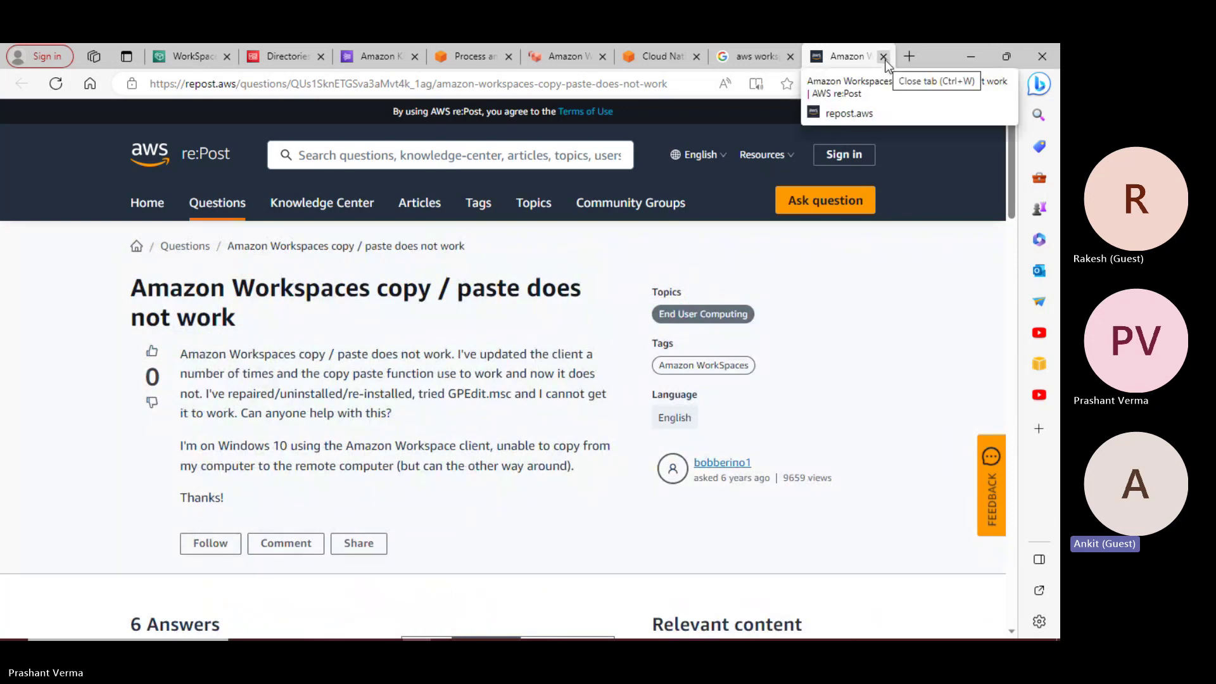
Close the re:Post and Google tabs and launch the Amazon WorkSpaces client from Windows search
key("ctrl+w")
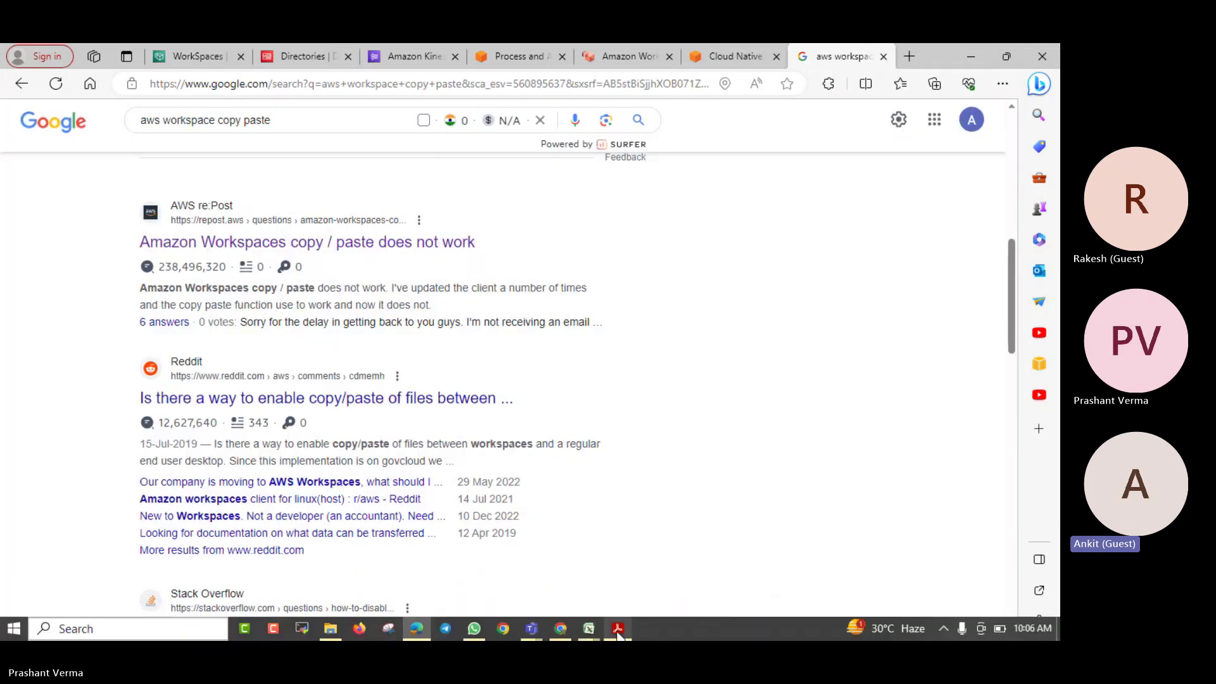
left_click(943, 629)
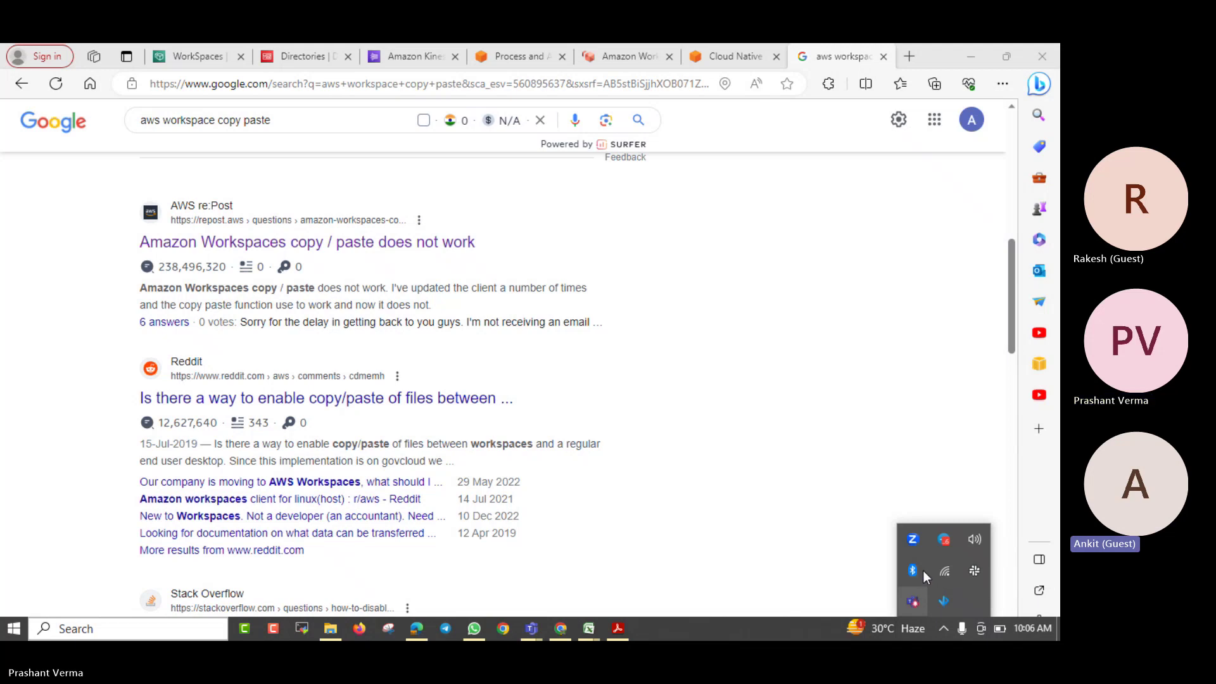
left_click(105, 625)
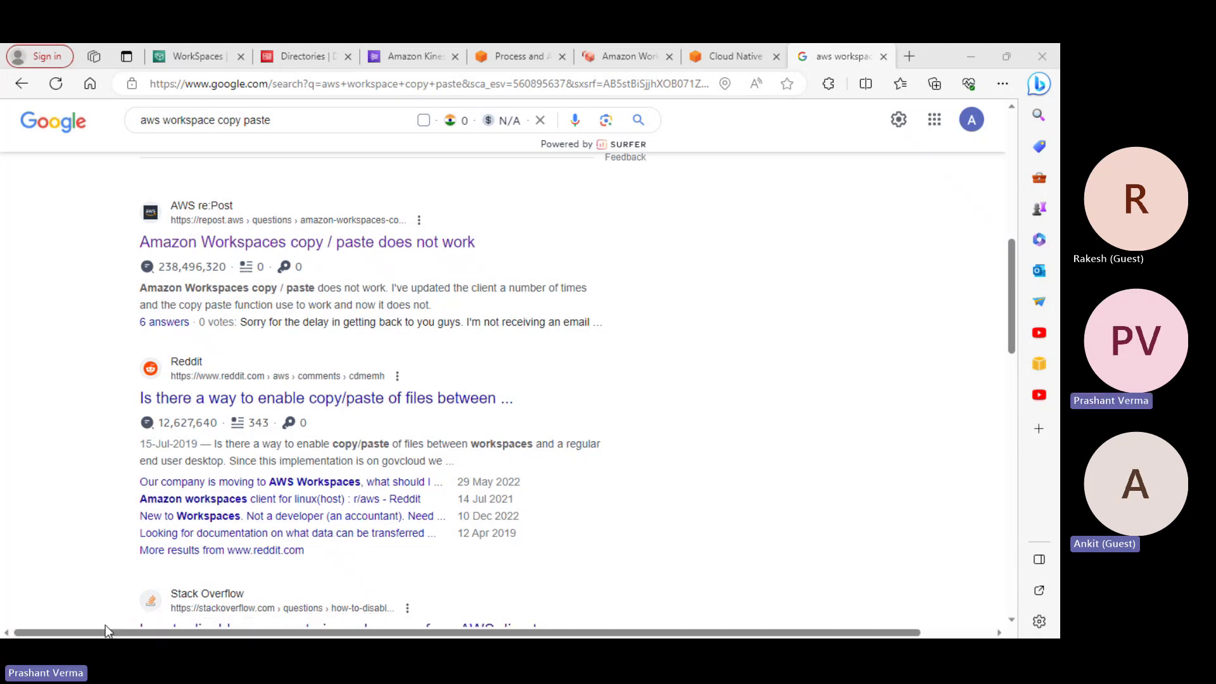
type("worksp")
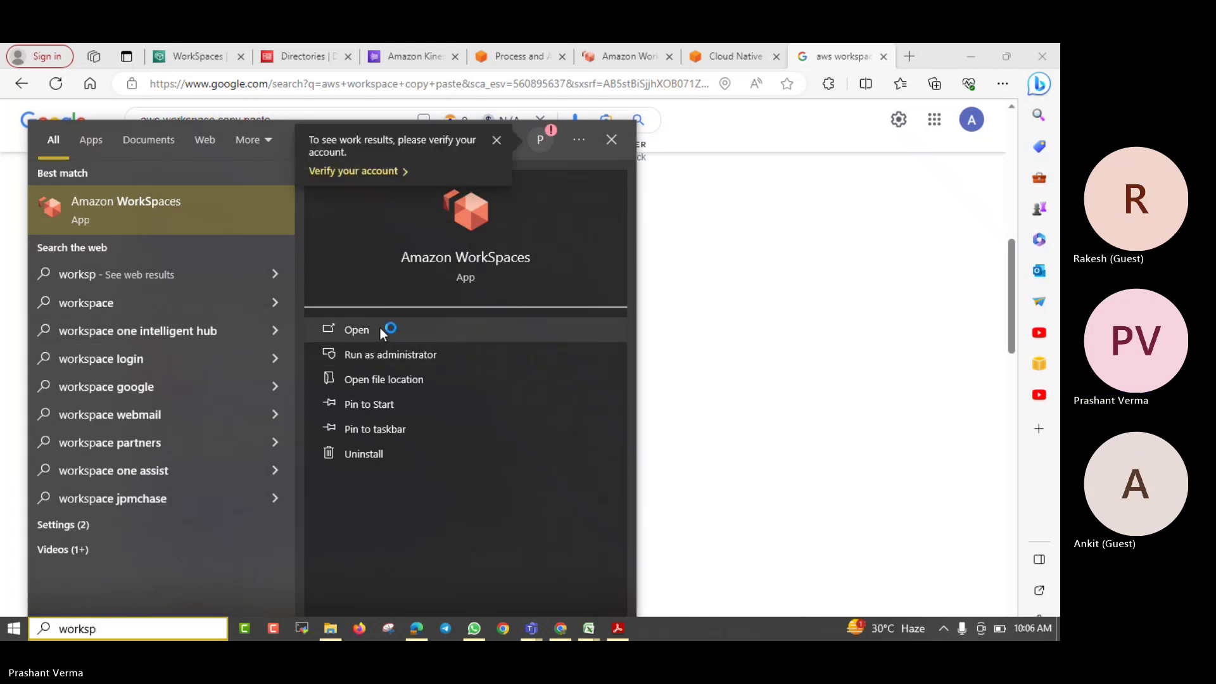
left_click(380, 328)
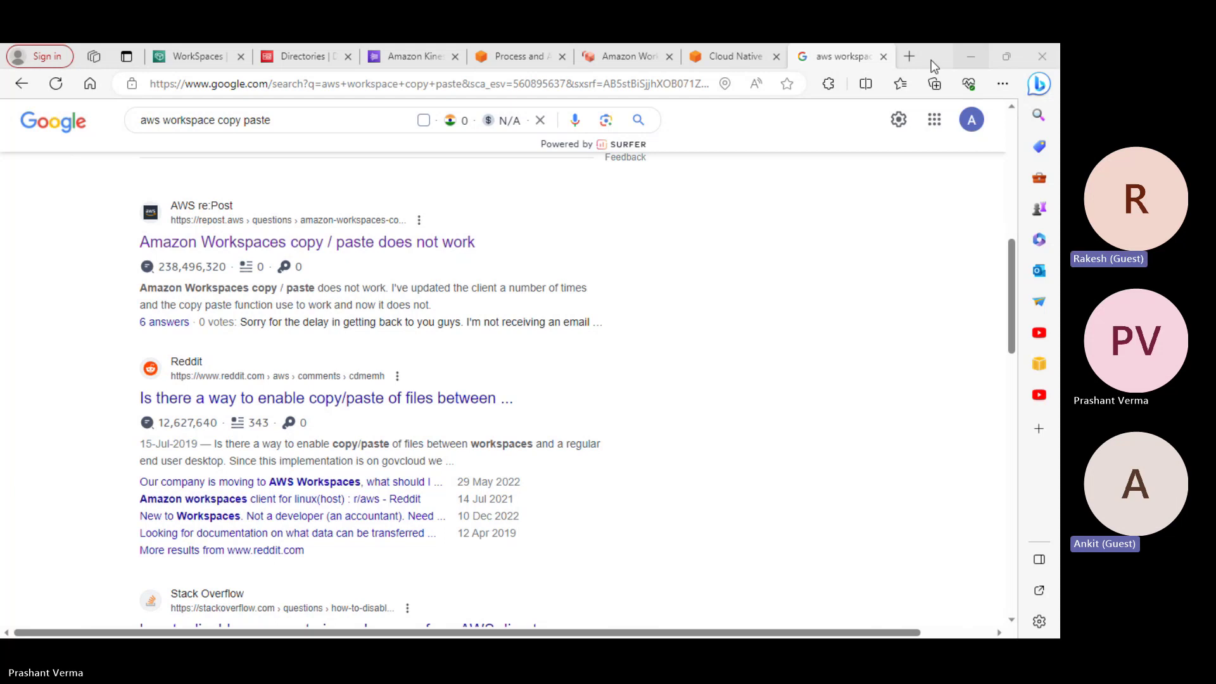
left_click(884, 57)
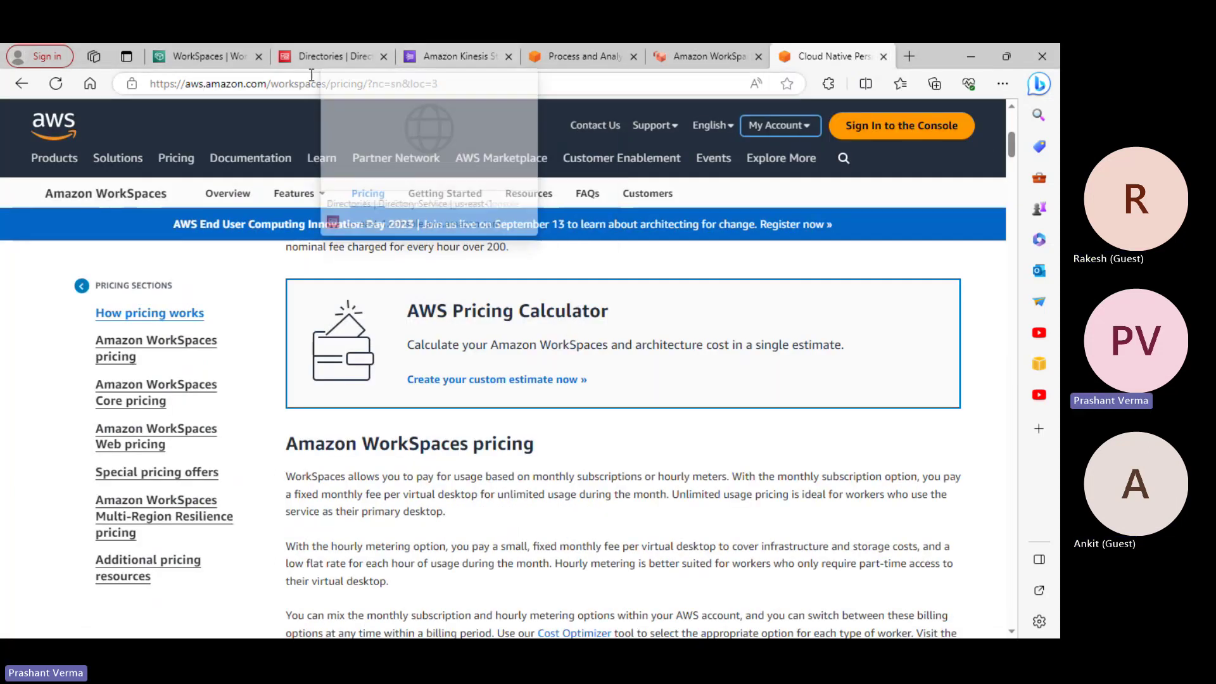
Open the Directory Service tab and review the details of directory d-90679e6f38
left_click(329, 57)
left_click(175, 120)
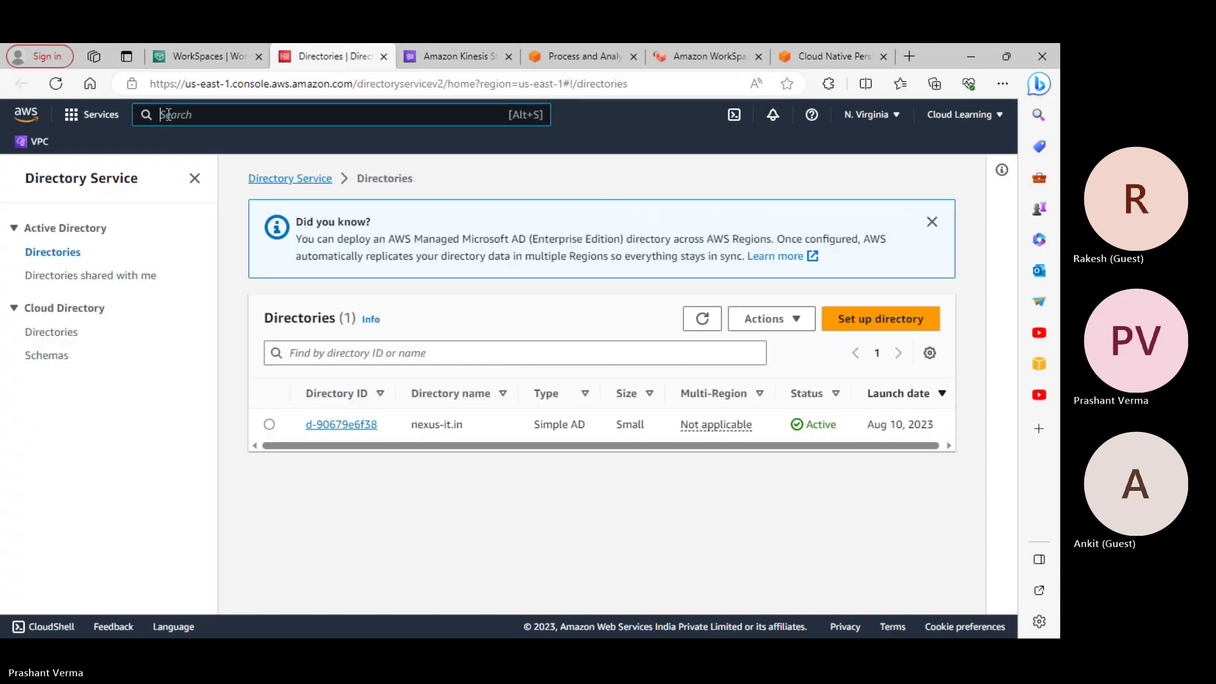
left_click(374, 426)
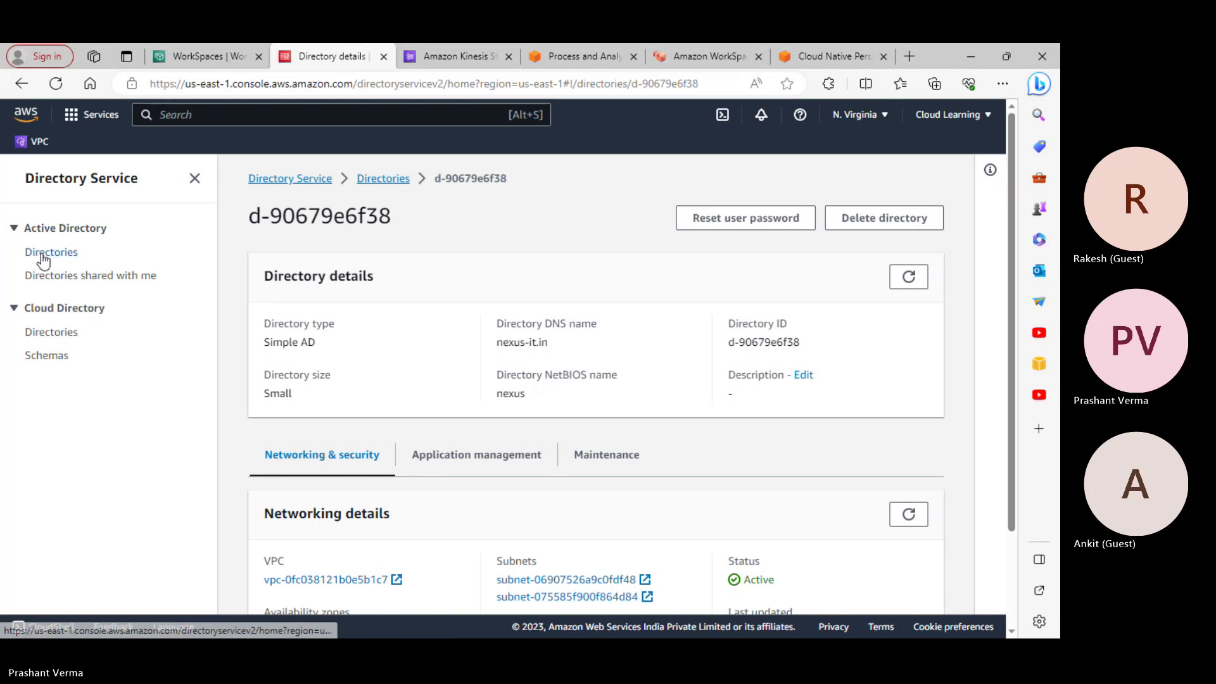
left_click(41, 252)
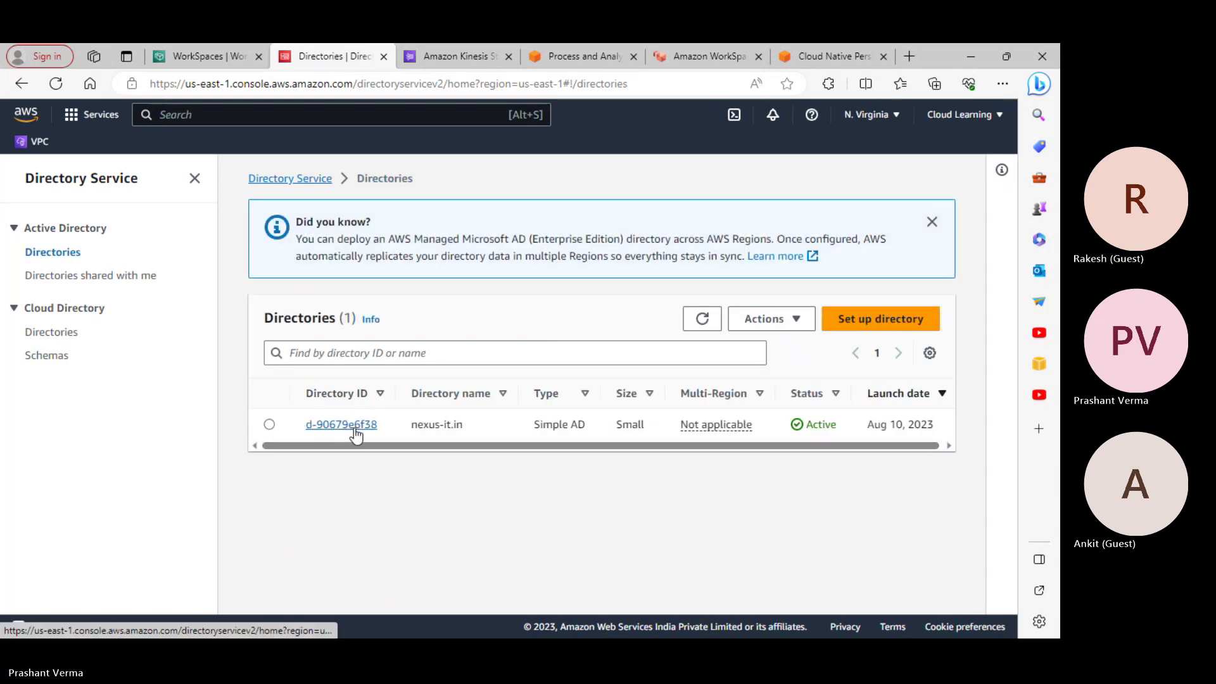
left_click(354, 429)
scroll(402, 450, "down", 2)
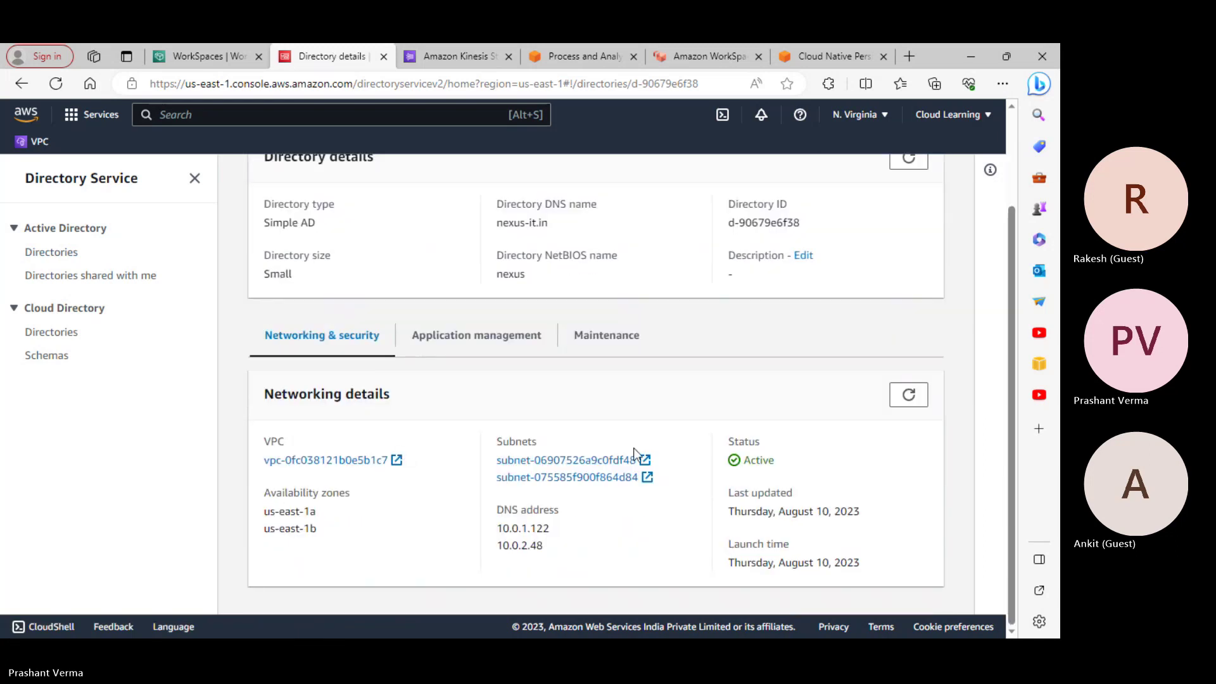
scroll(635, 451, "up", 2)
scroll(813, 468, "down", 2)
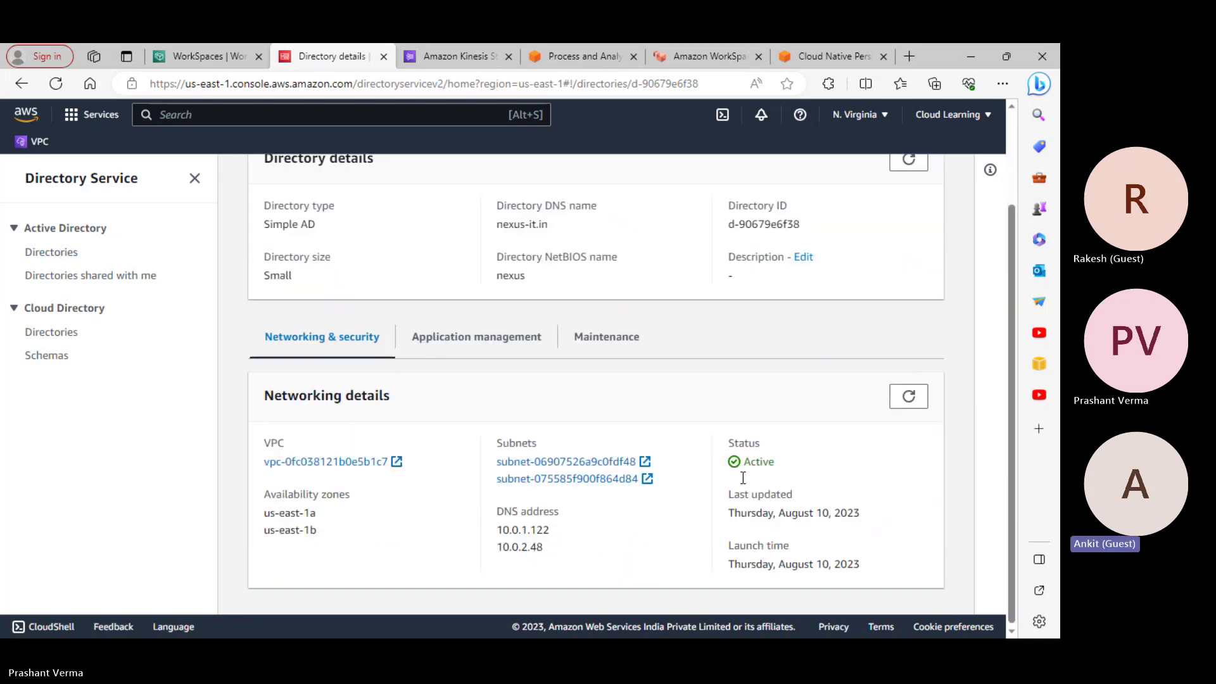
scroll(347, 366, "up", 2)
scroll(253, 429, "down", 1)
scroll(342, 446, "down", 2)
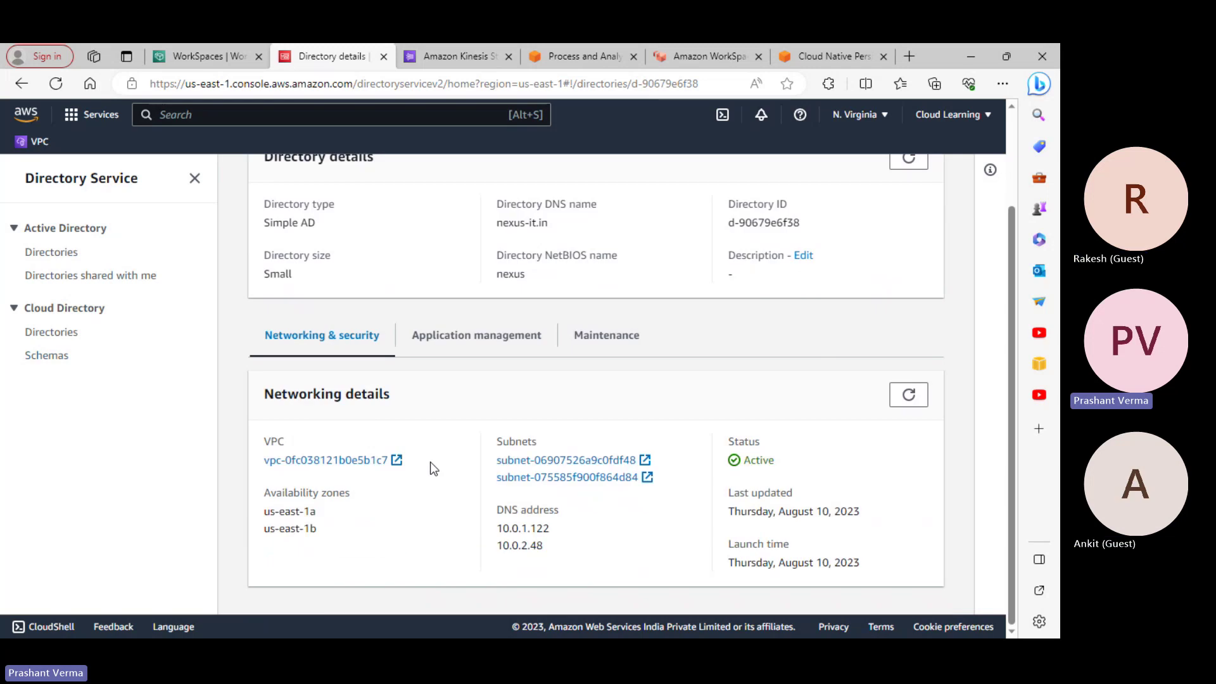
scroll(380, 436, "up", 2)
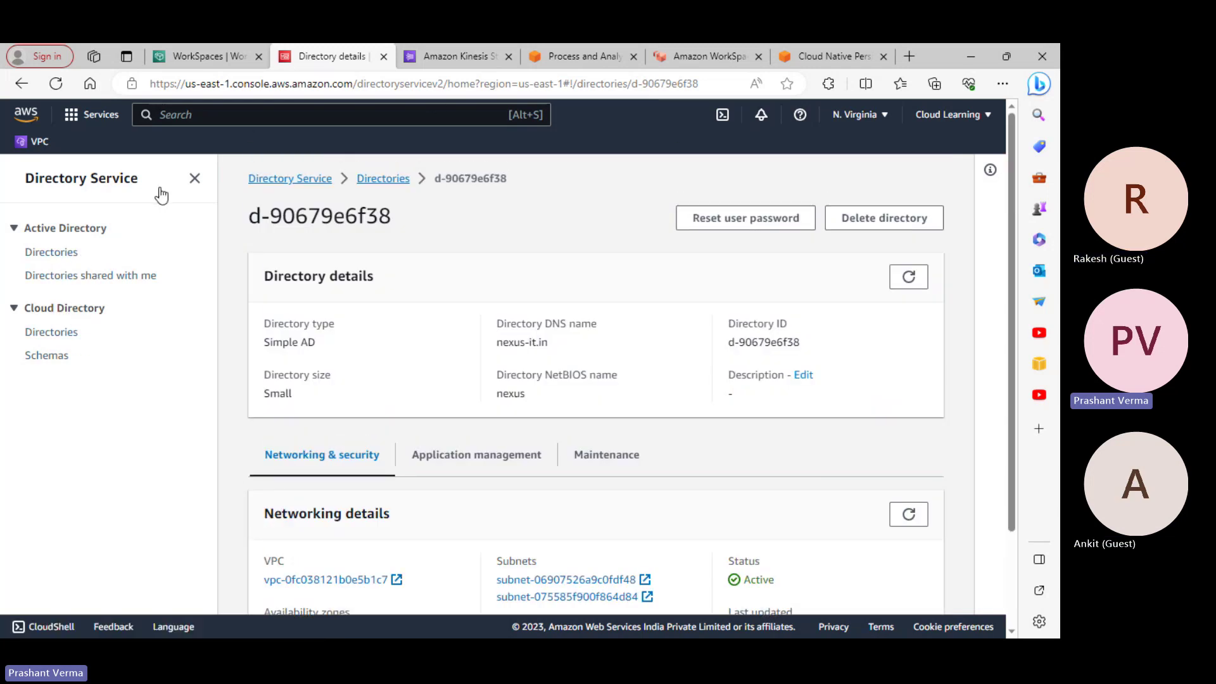
Check the shared directories, then inspect the Actions menu for the nexus-it.in directory
left_click(74, 278)
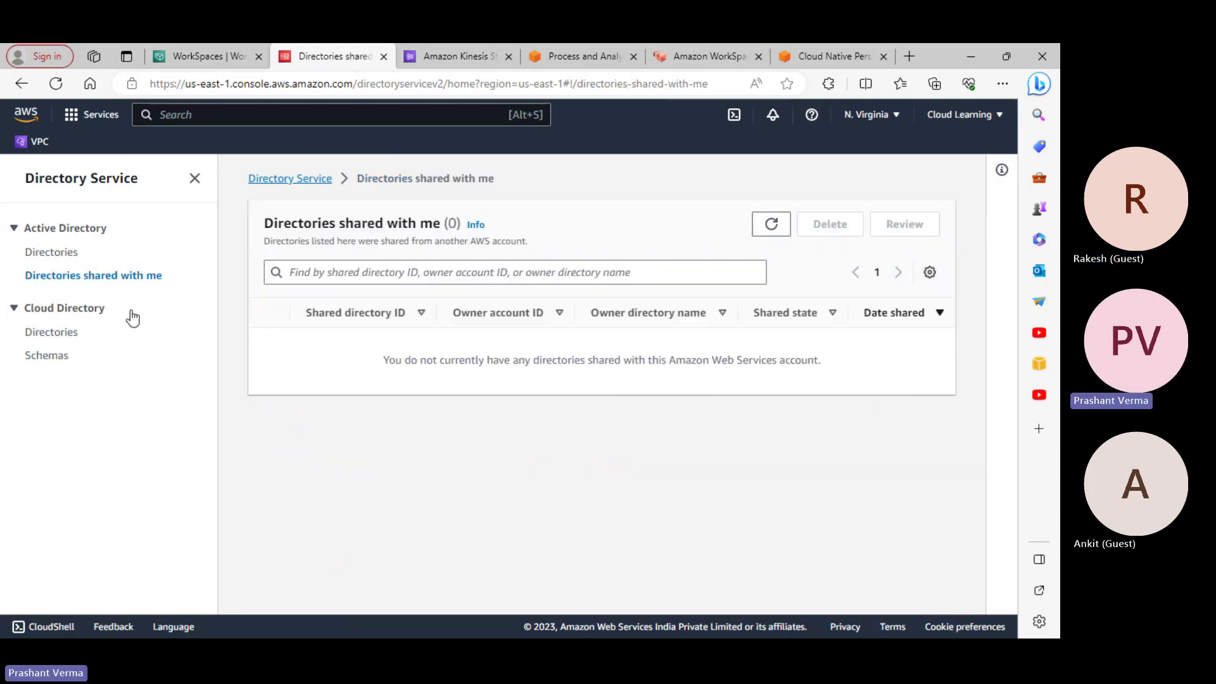
left_click(66, 254)
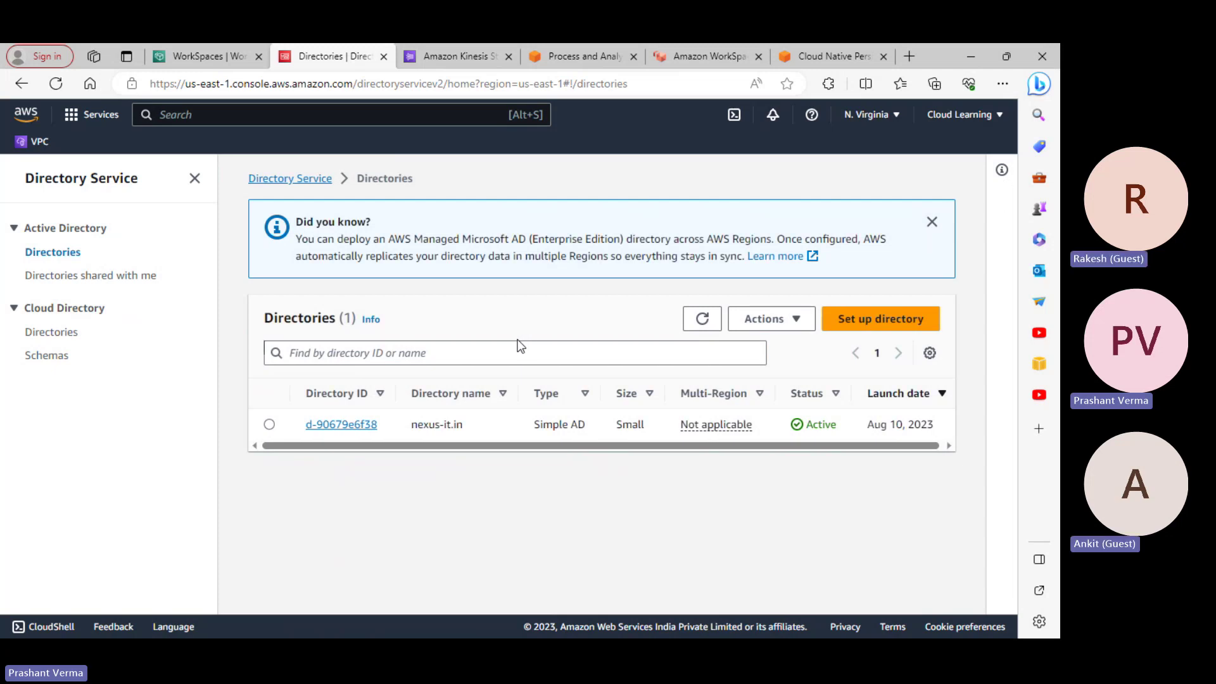
left_click(803, 322)
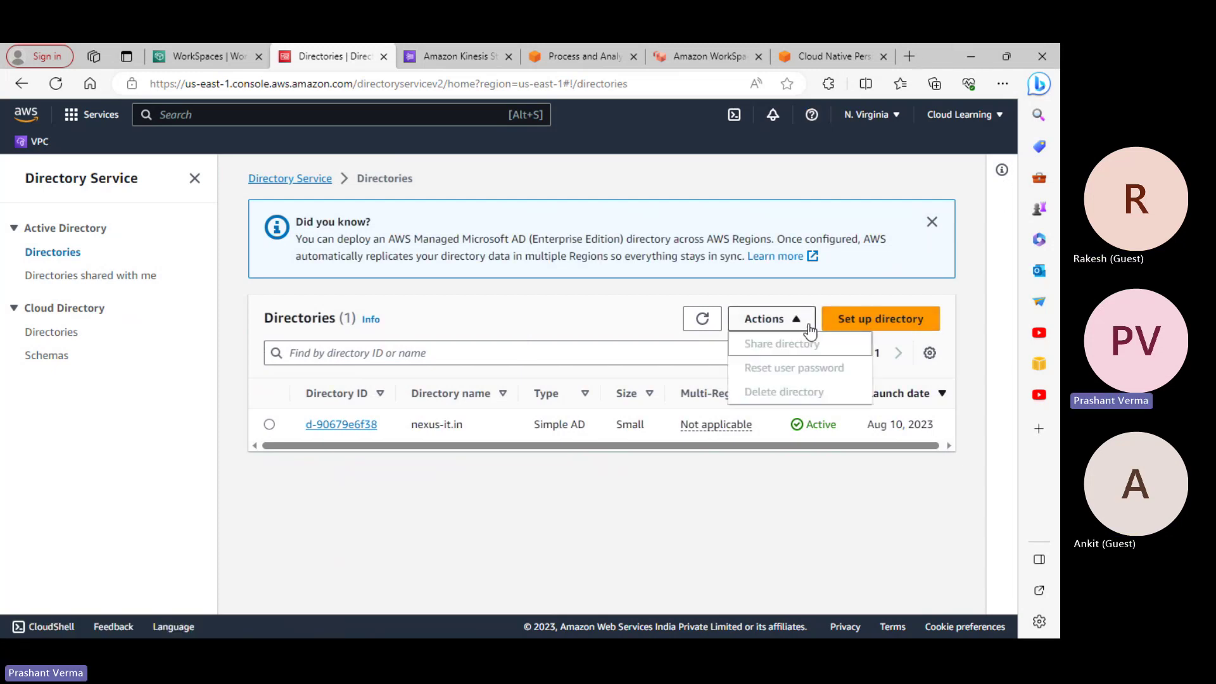
left_click(784, 164)
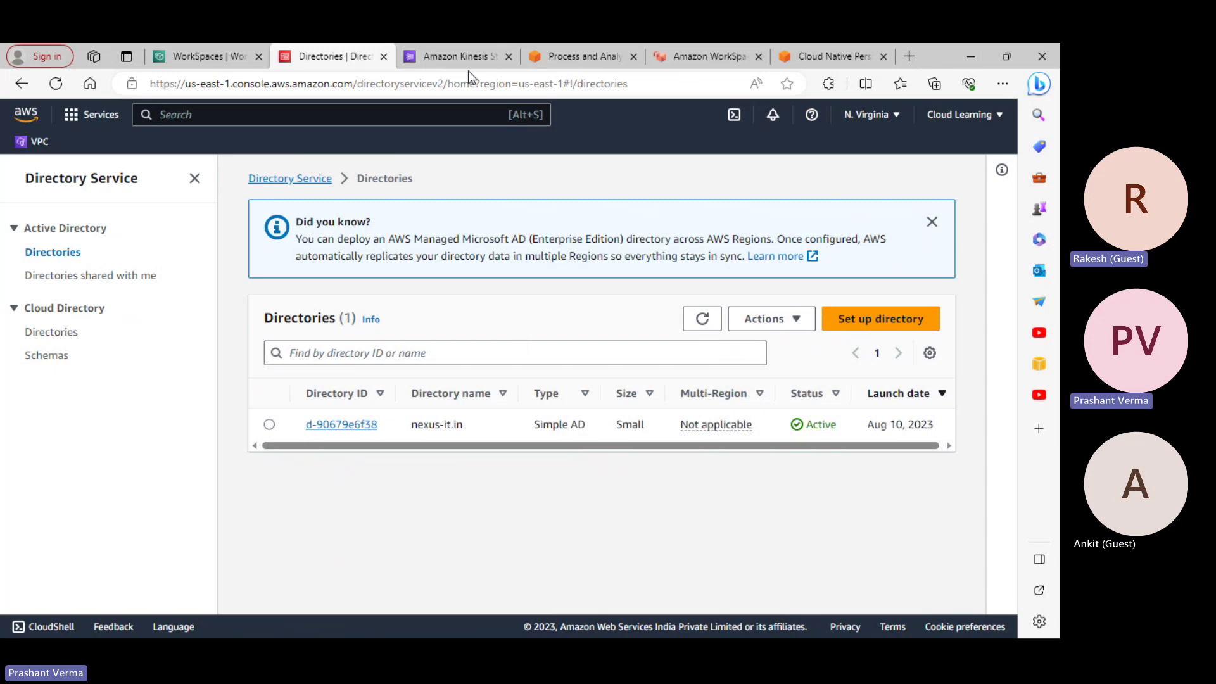
Flip through the Kinesis console, Kinesis product, Directory Service and WorkSpaces pricing tabs
left_click(461, 56)
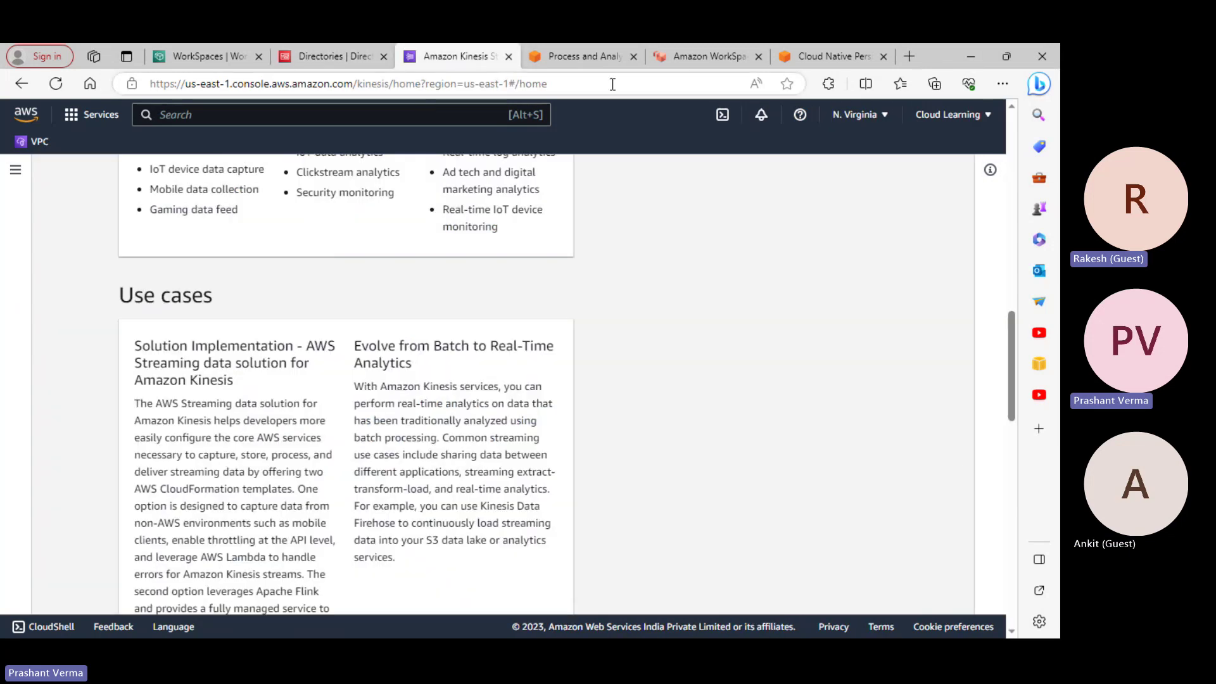
left_click(559, 53)
left_click(329, 56)
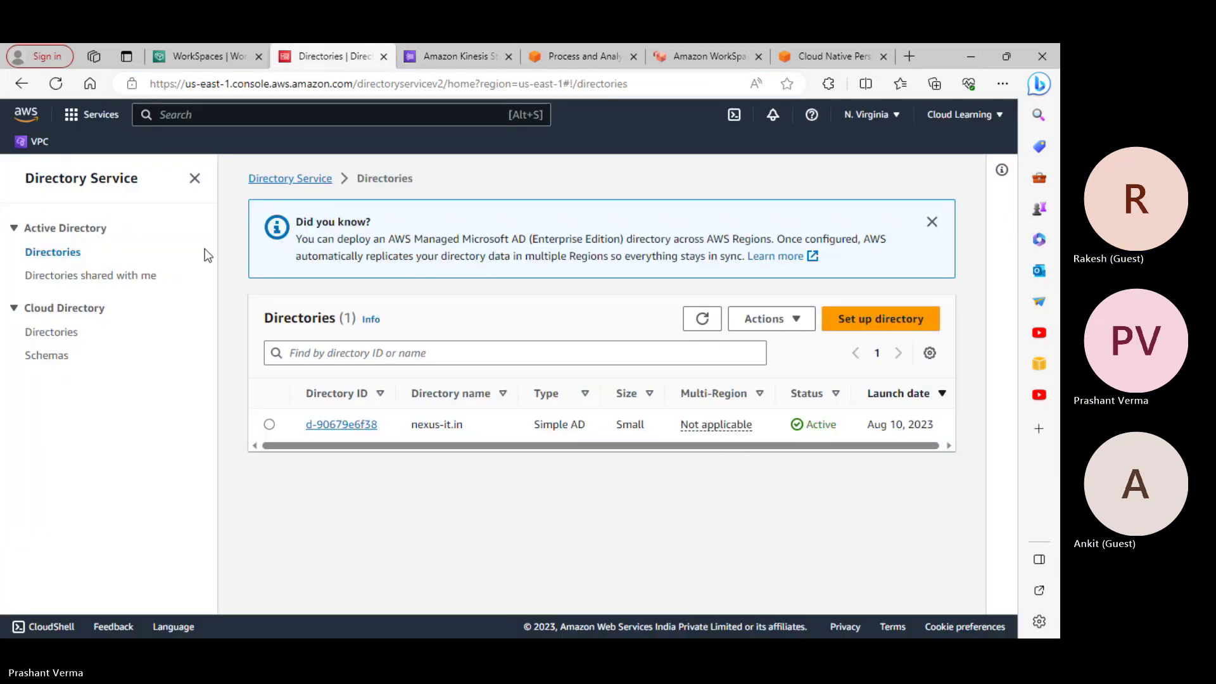
left_click(832, 54)
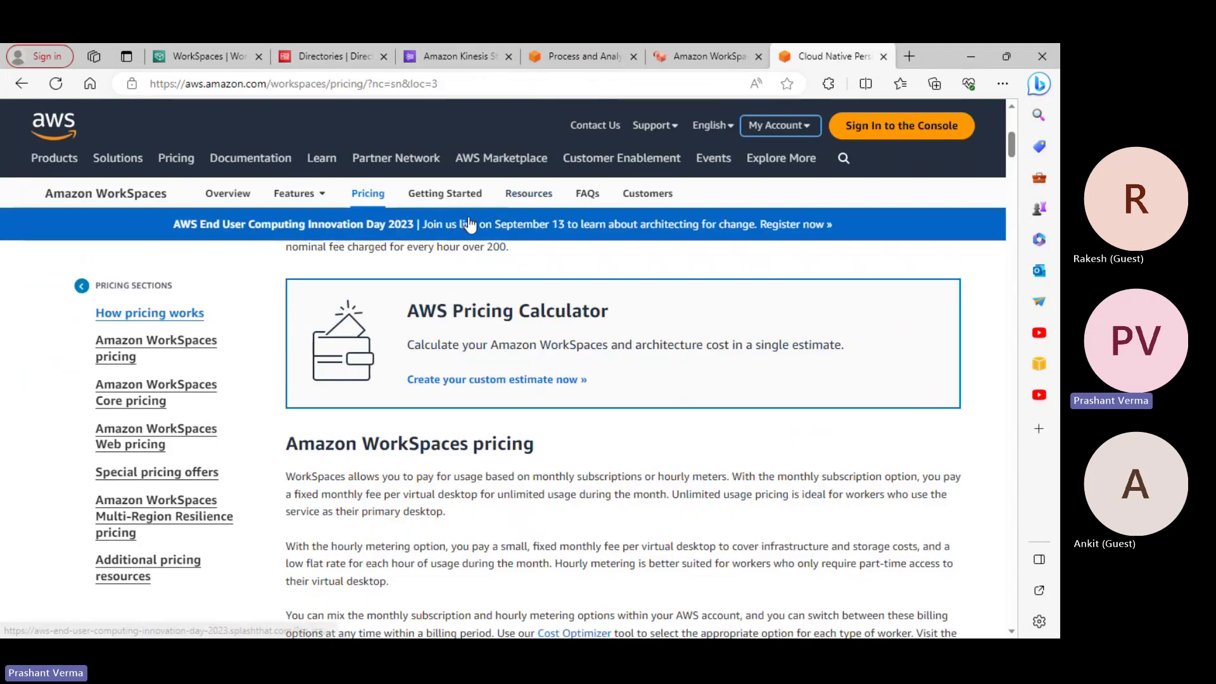
scroll(692, 176, "up", 10)
Revisit the Kinesis tabs and the WorkSpaces client download page, ending on the pricing tab
left_click(683, 58)
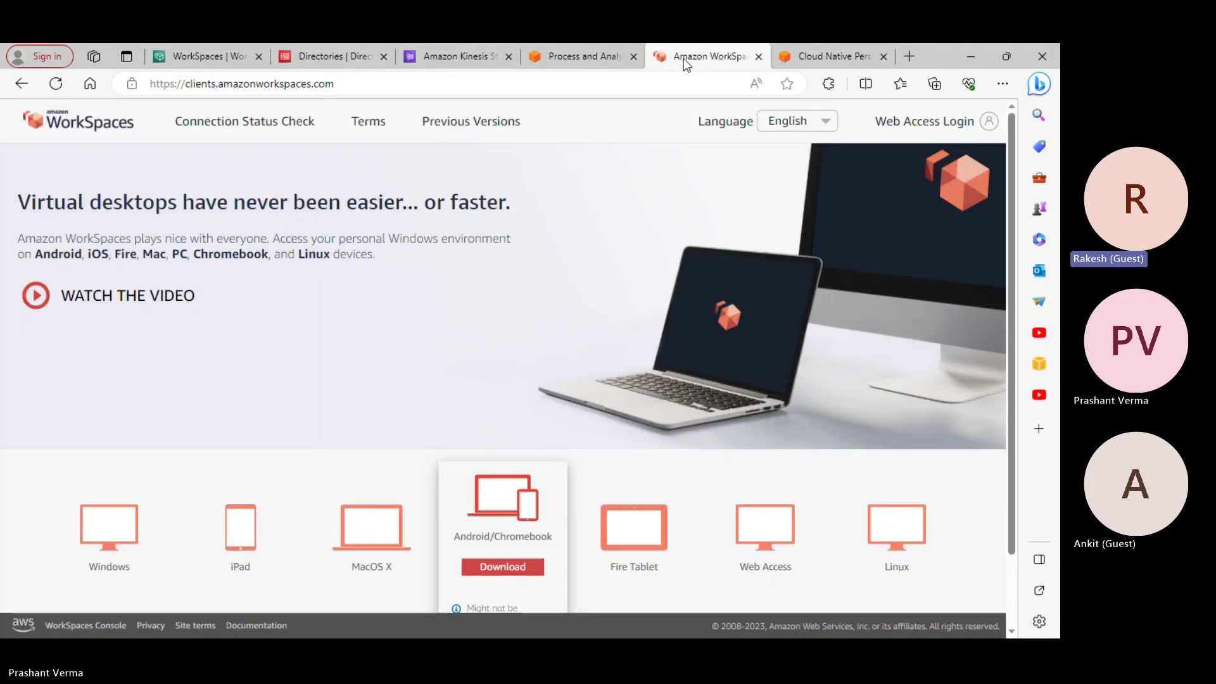
left_click(605, 58)
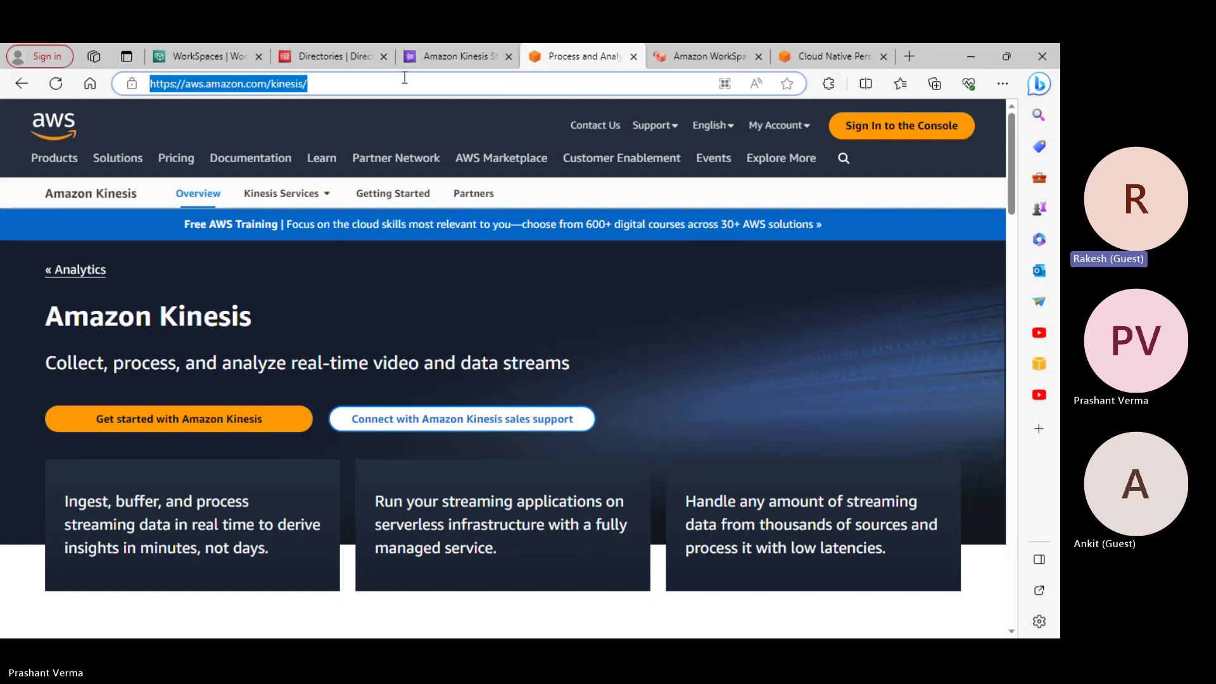
left_click(466, 56)
scroll(689, 276, "up", 10)
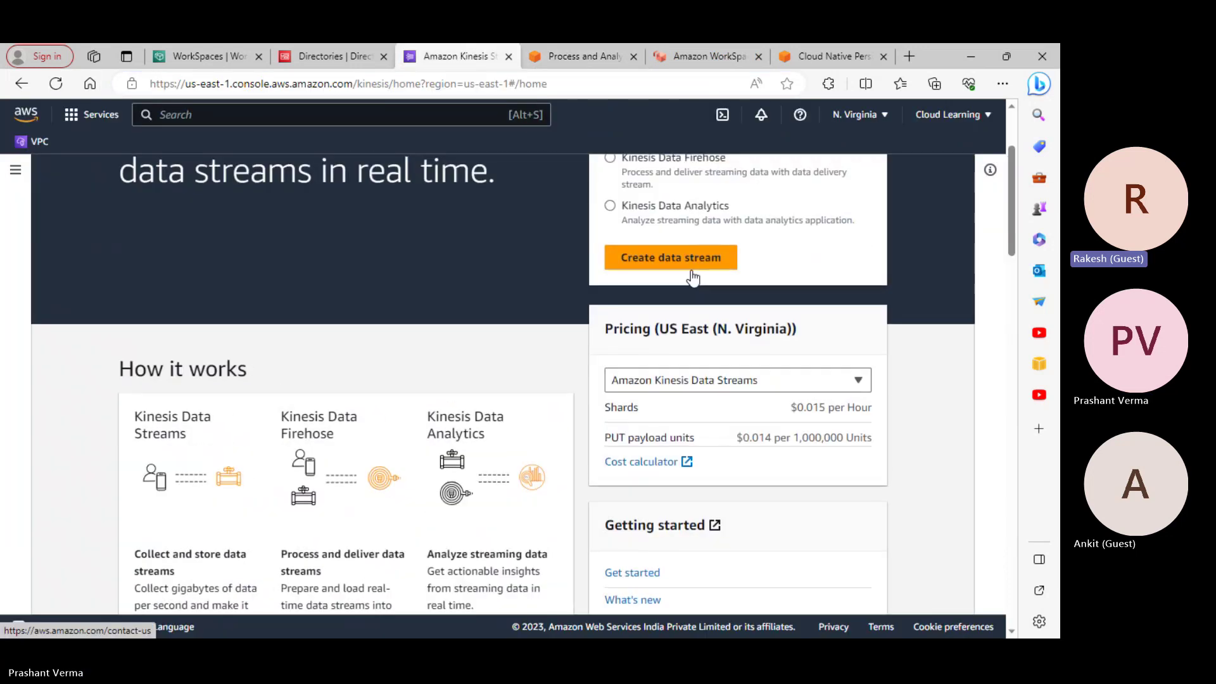
scroll(693, 277, "up", 2)
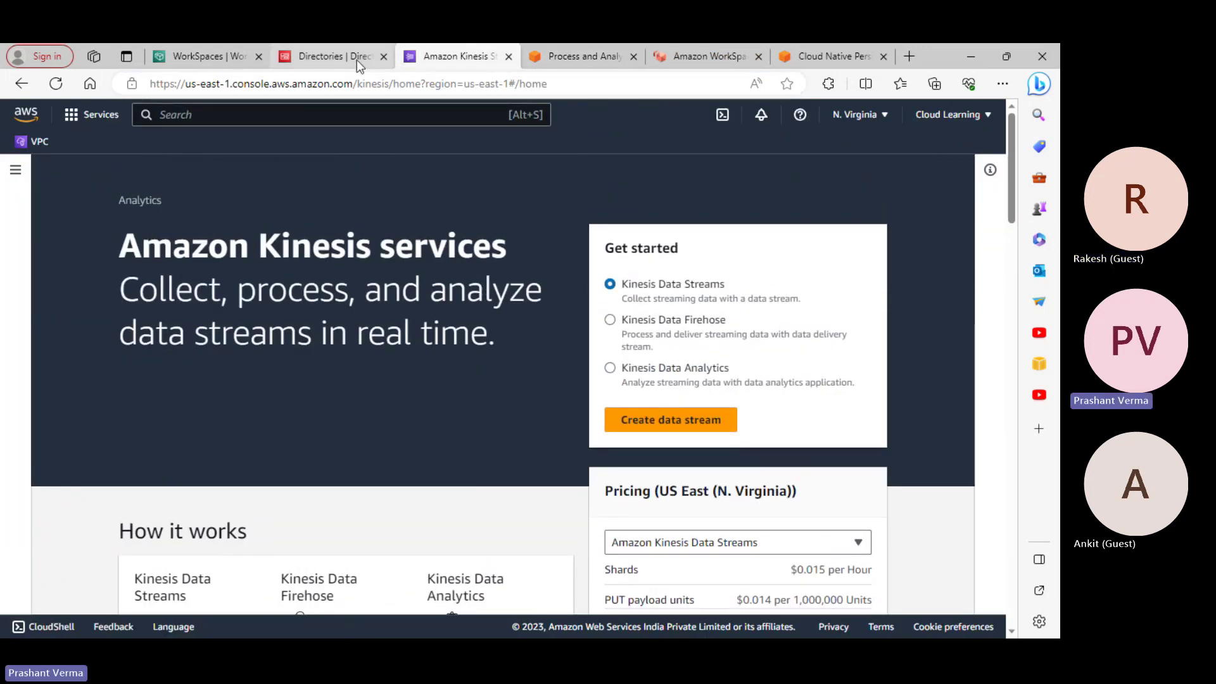
left_click(703, 57)
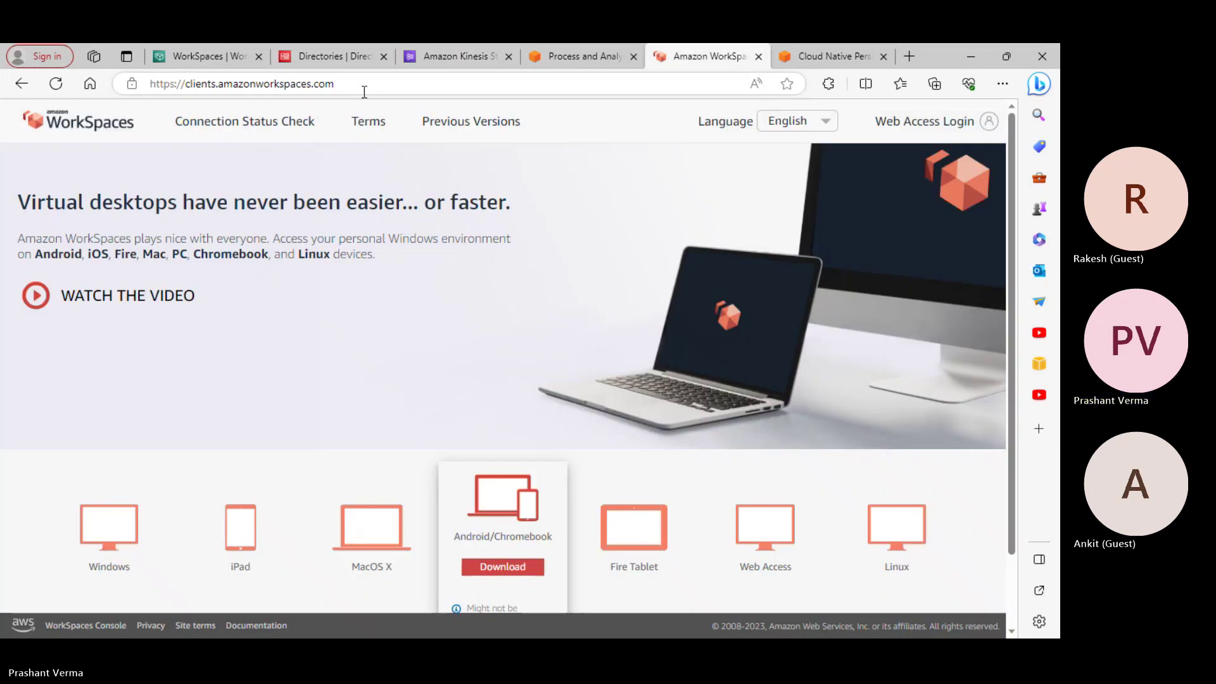
left_click(361, 87)
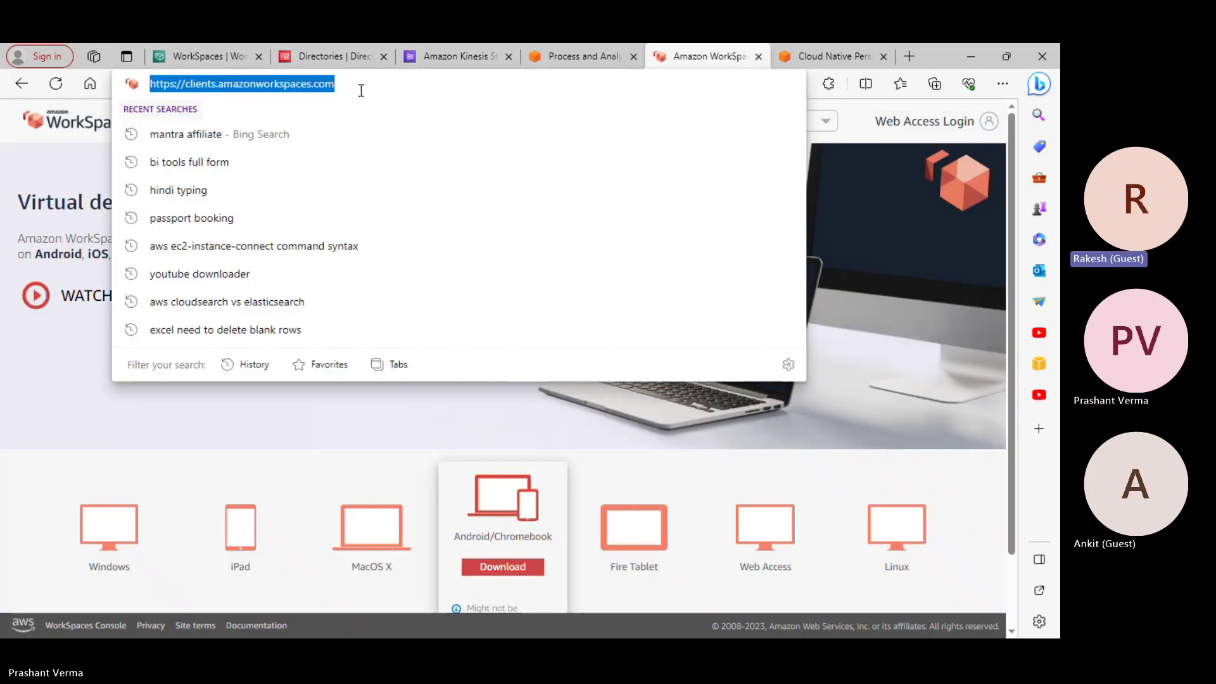
left_click(849, 51)
Search Bing for 'aws workspace add user' from the pricing tab's address bar
left_click(535, 87)
type("aws w")
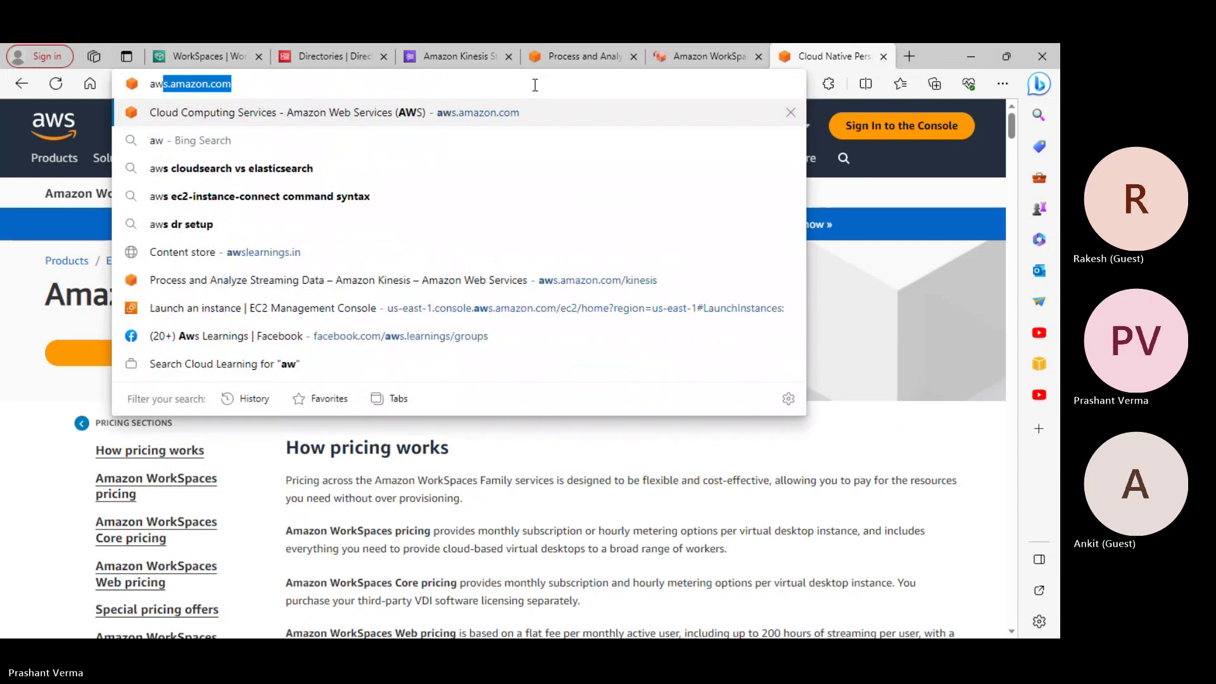
key("BackSpace")
key("BackSpace")
type("workd")
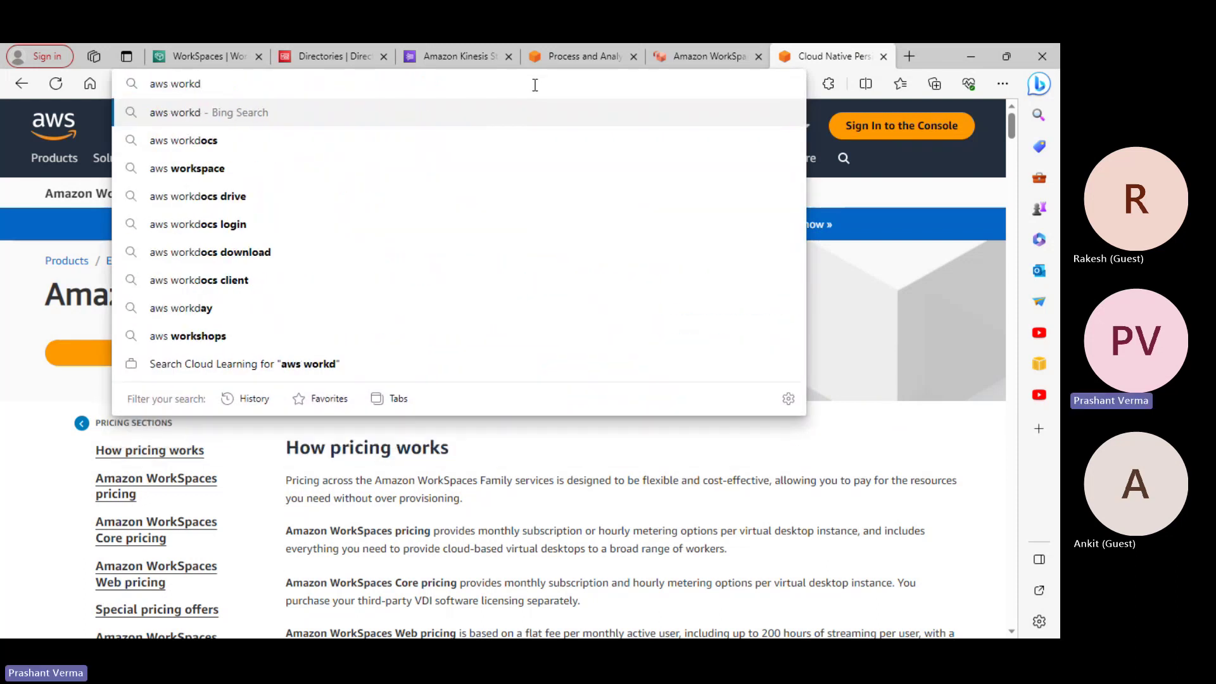
key("BackSpace")
type("spa")
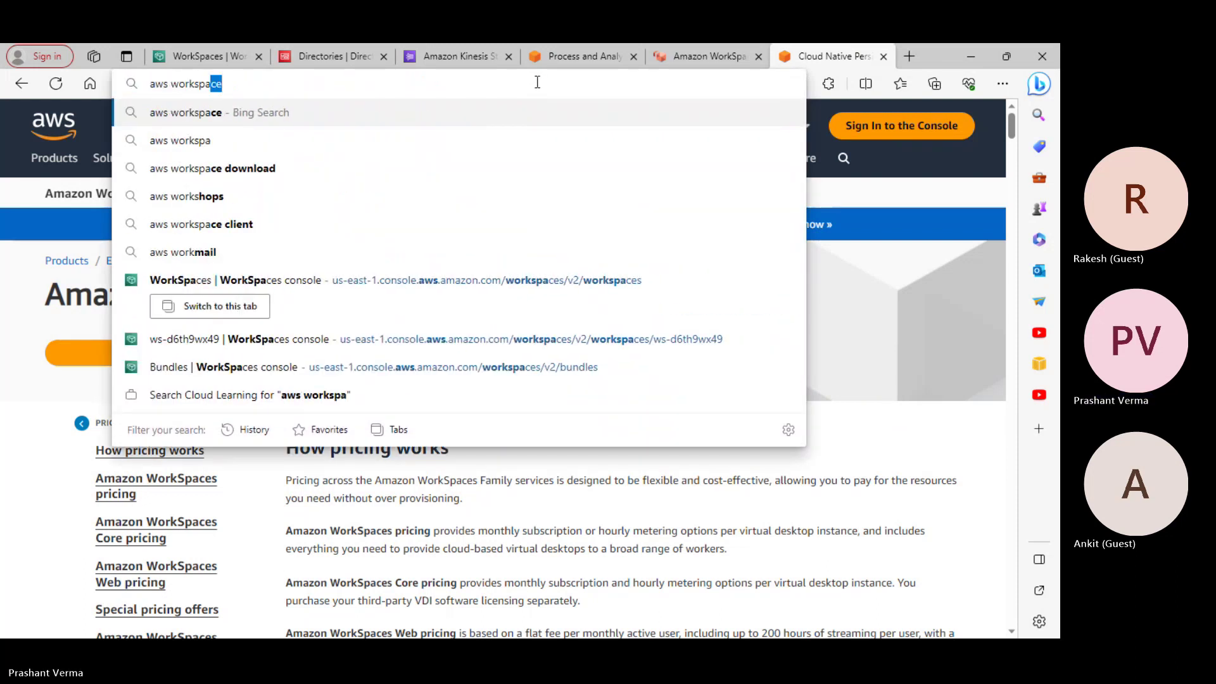
type("e not user")
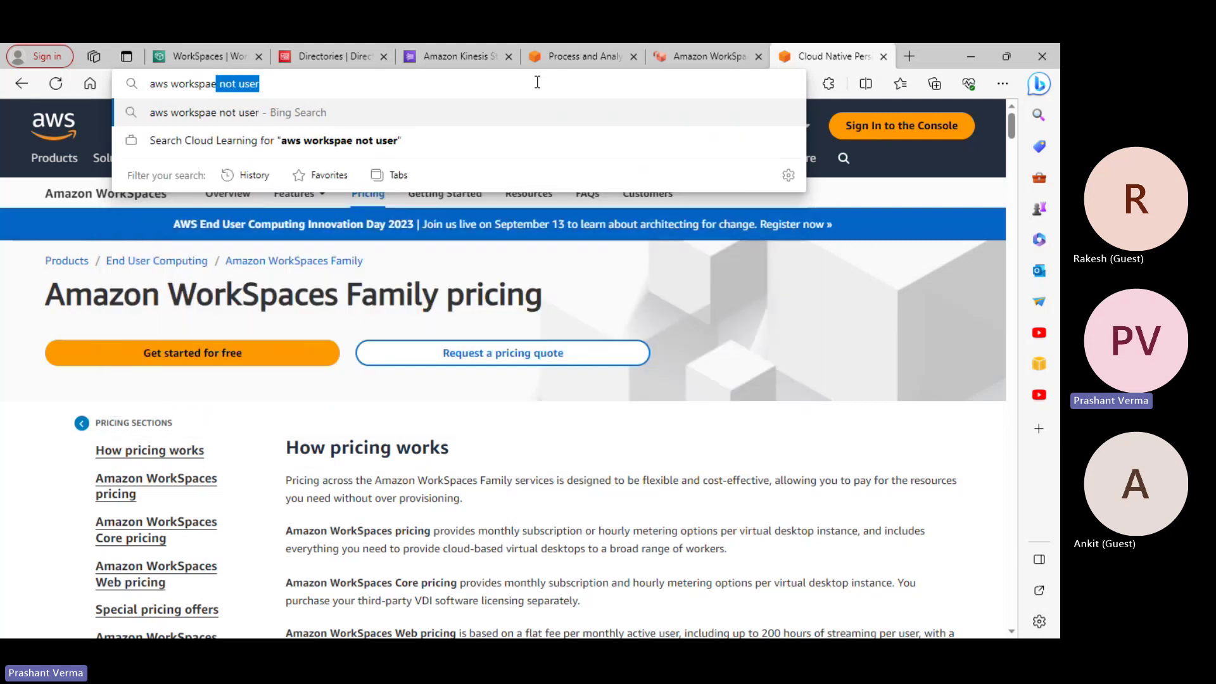
type("ce add user")
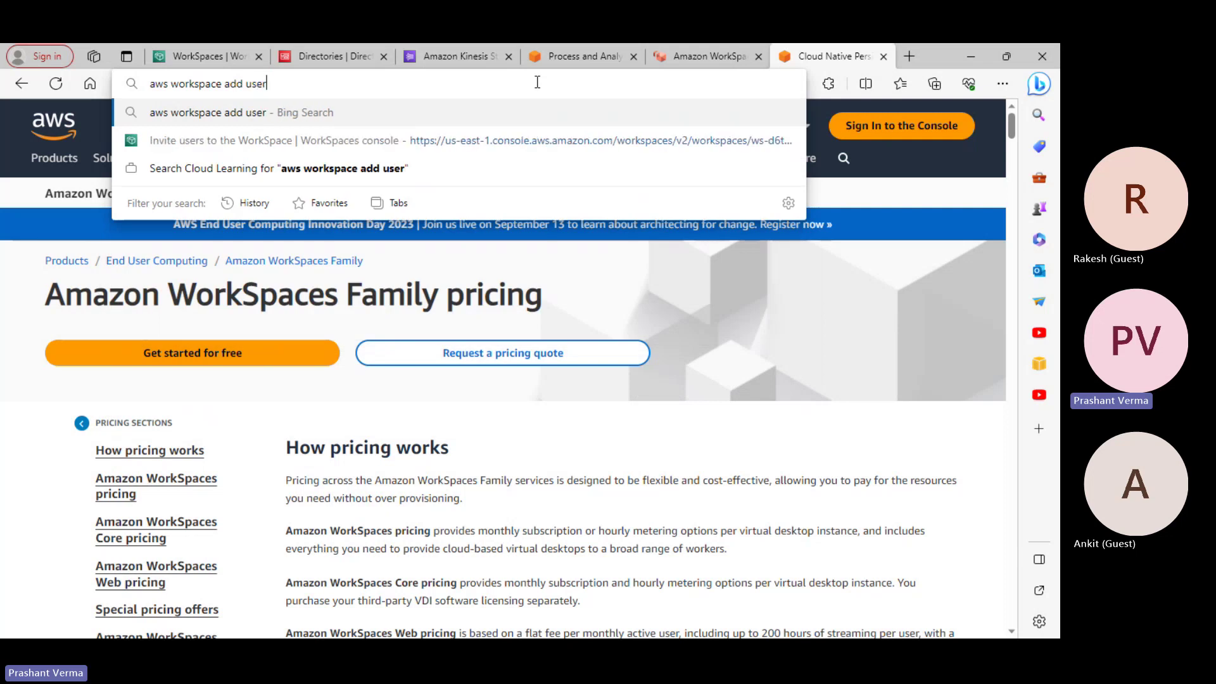
key("Return")
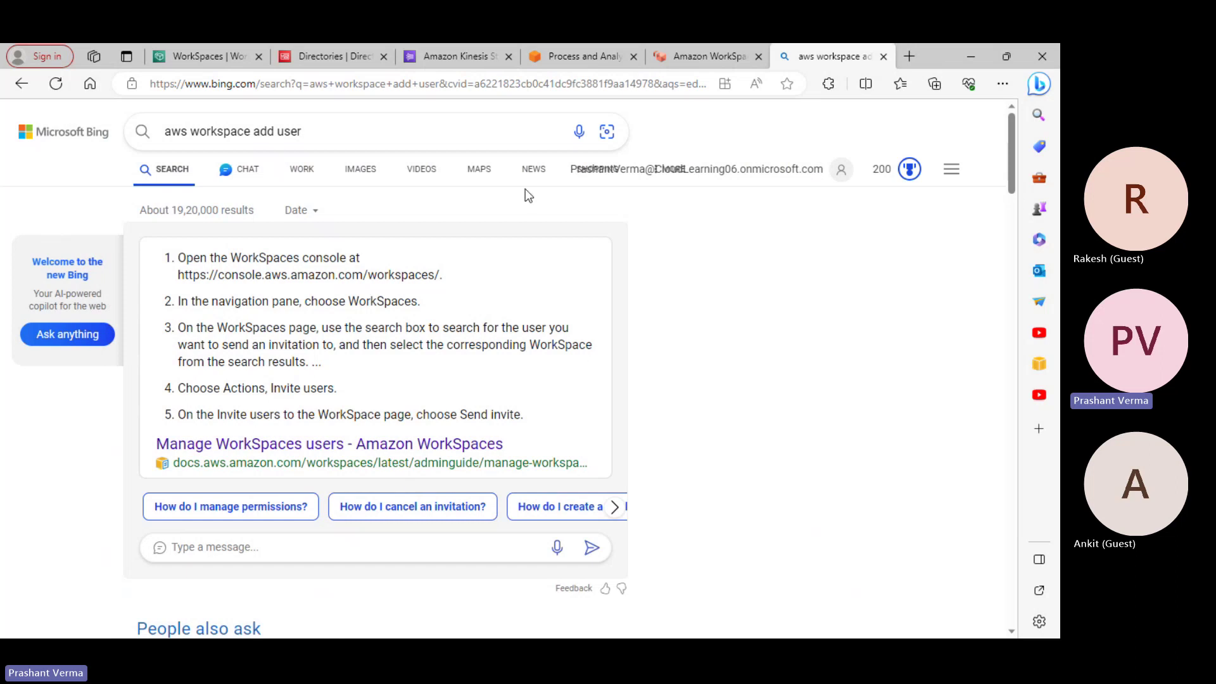
Switch to the WorkSpaces list and select WorkSpace ws-d6th9wx49
left_click(466, 58)
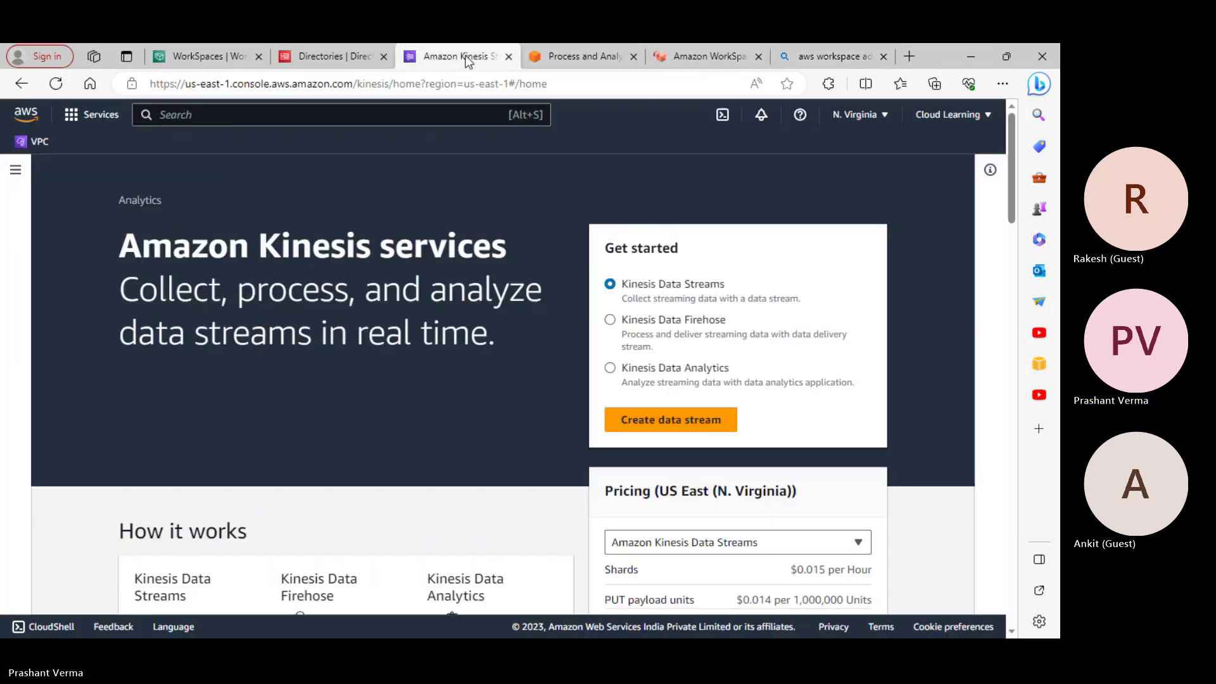
left_click(602, 56)
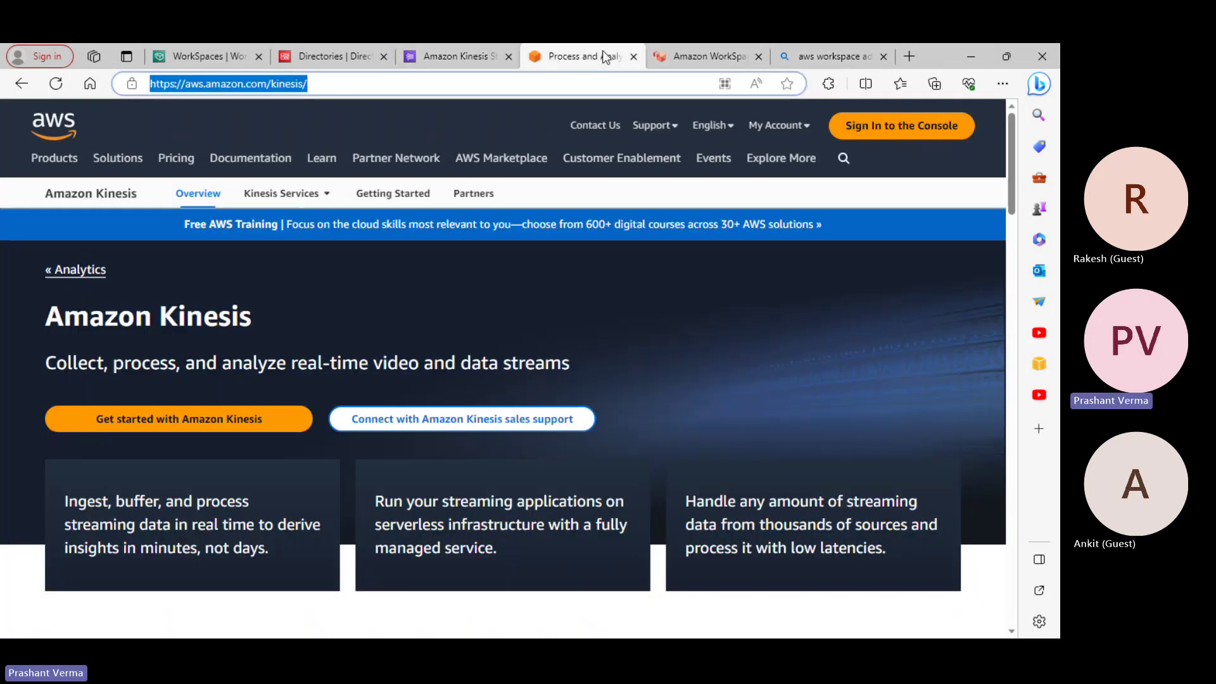
left_click(347, 56)
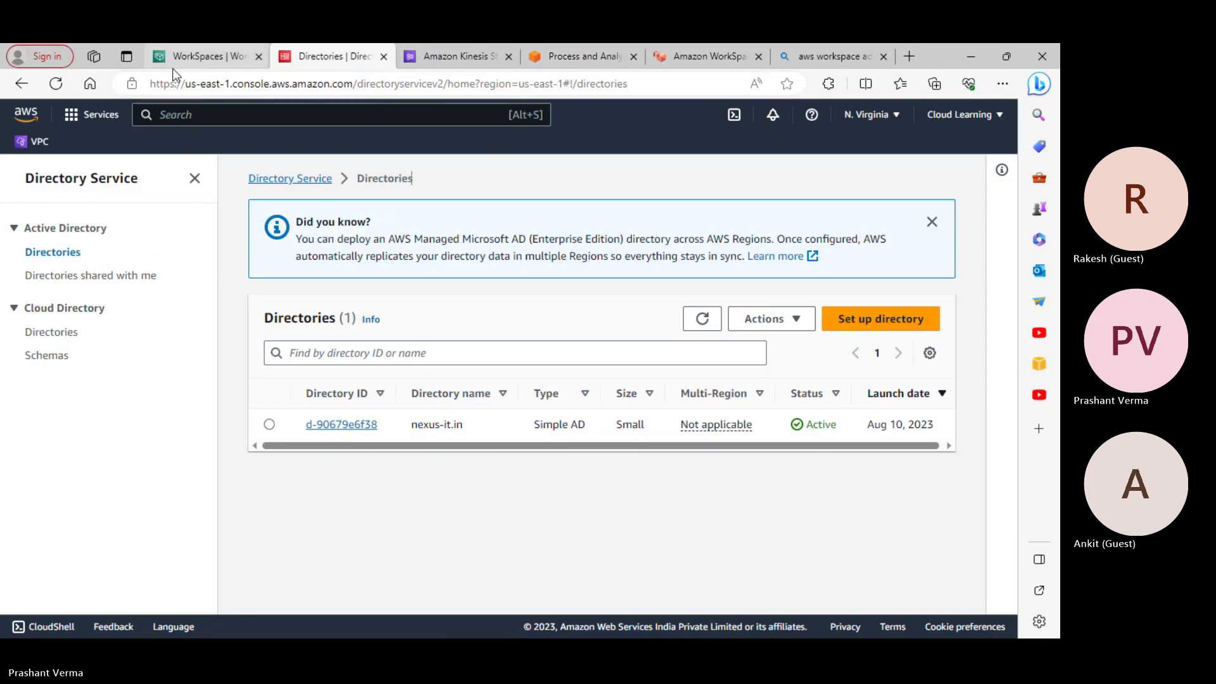
left_click(214, 58)
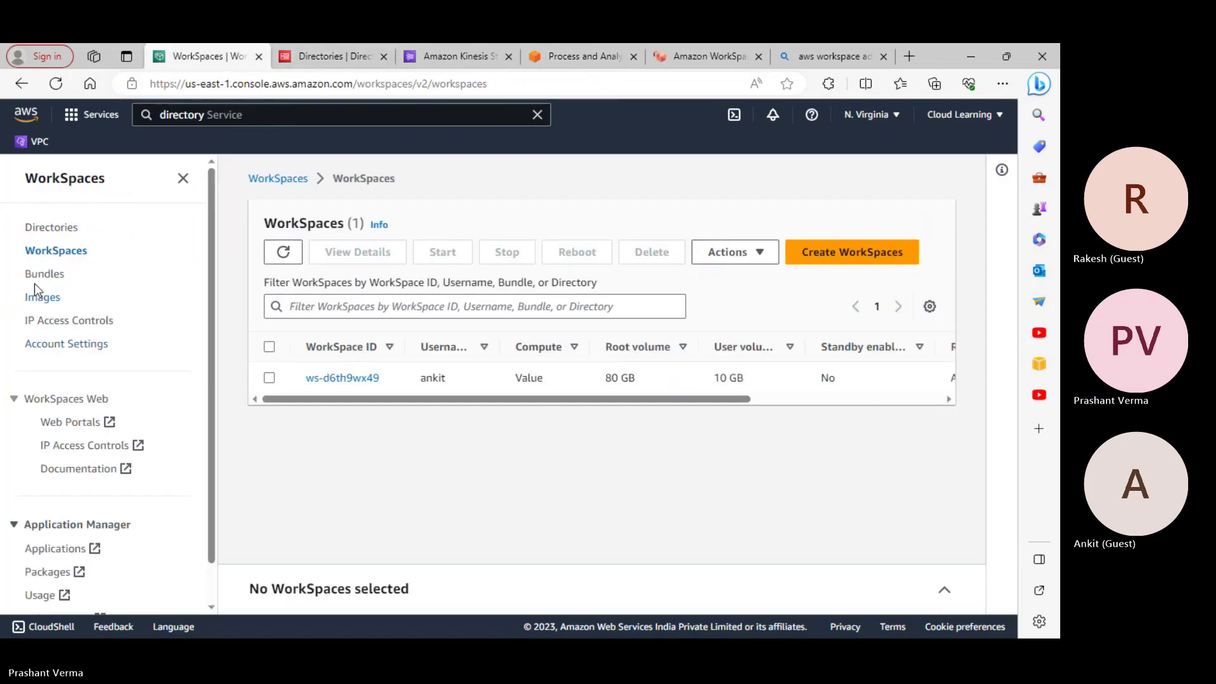
left_click(759, 261)
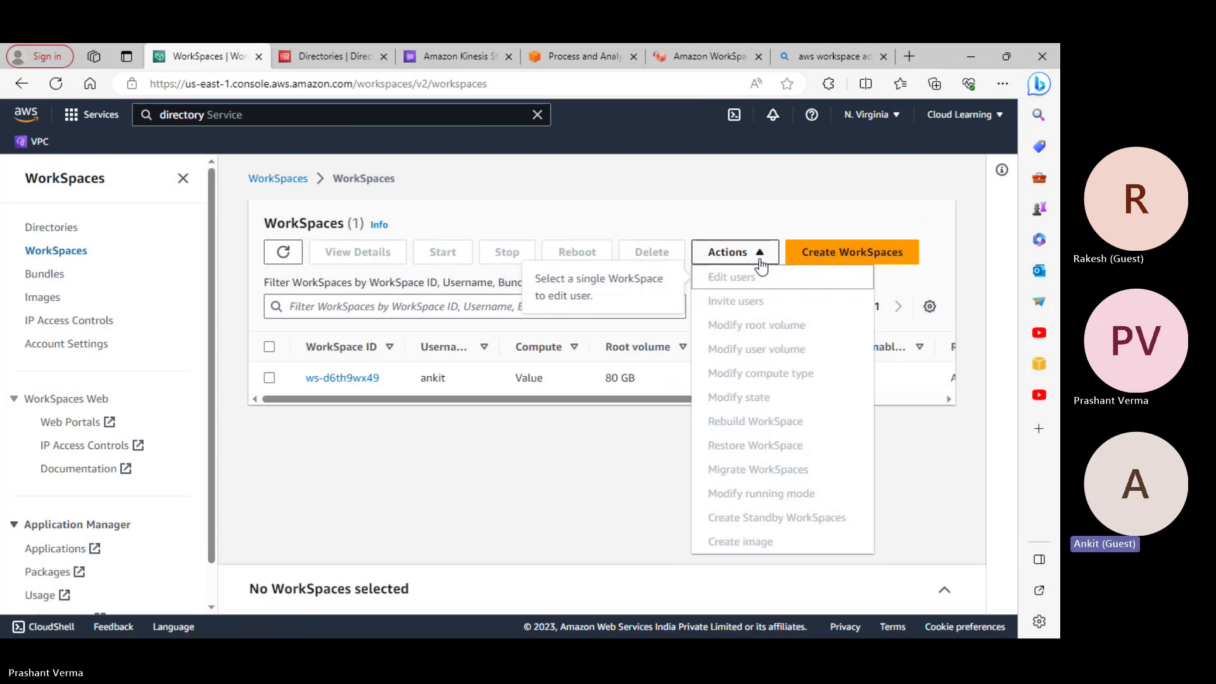
left_click(270, 379)
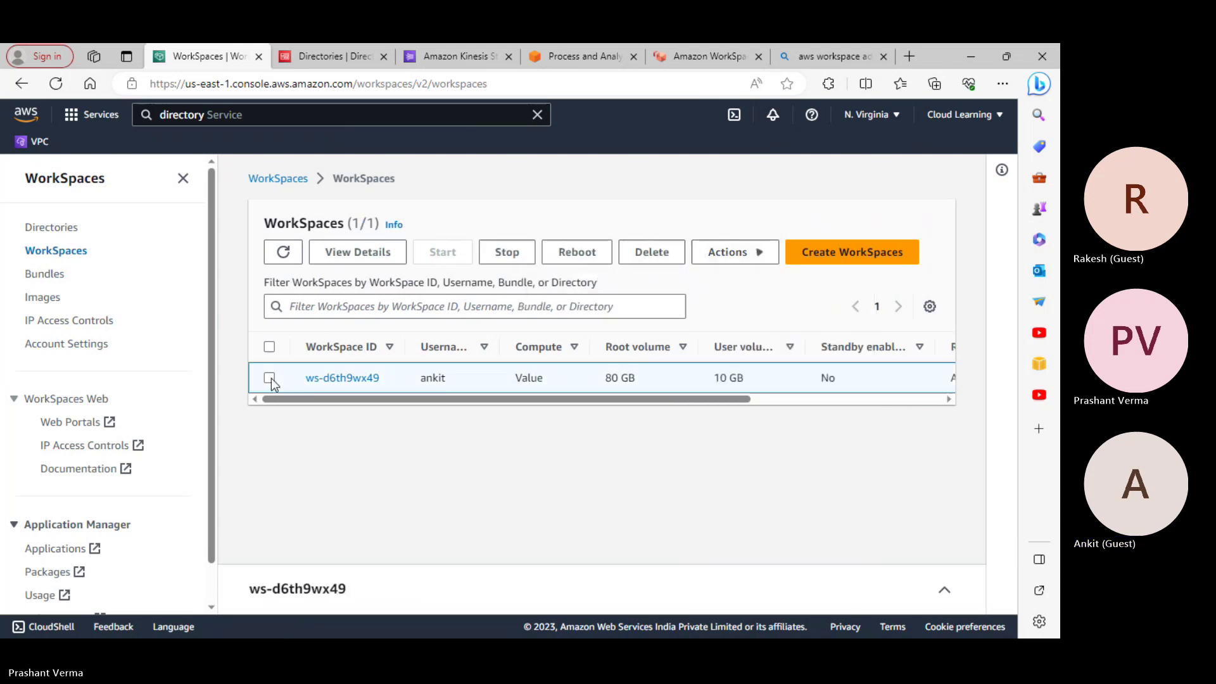
Preview the Edit users and Invite users forms for ws-d6th9wx49, returning to its details
left_click(726, 251)
left_click(731, 276)
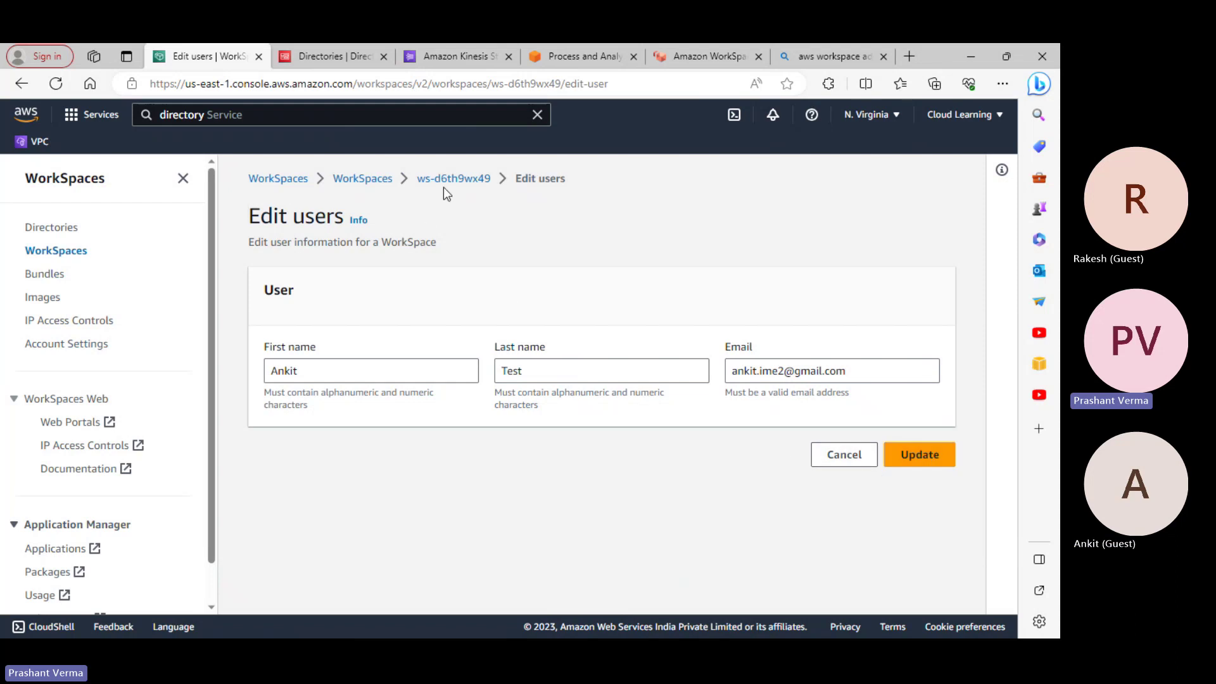
left_click(480, 180)
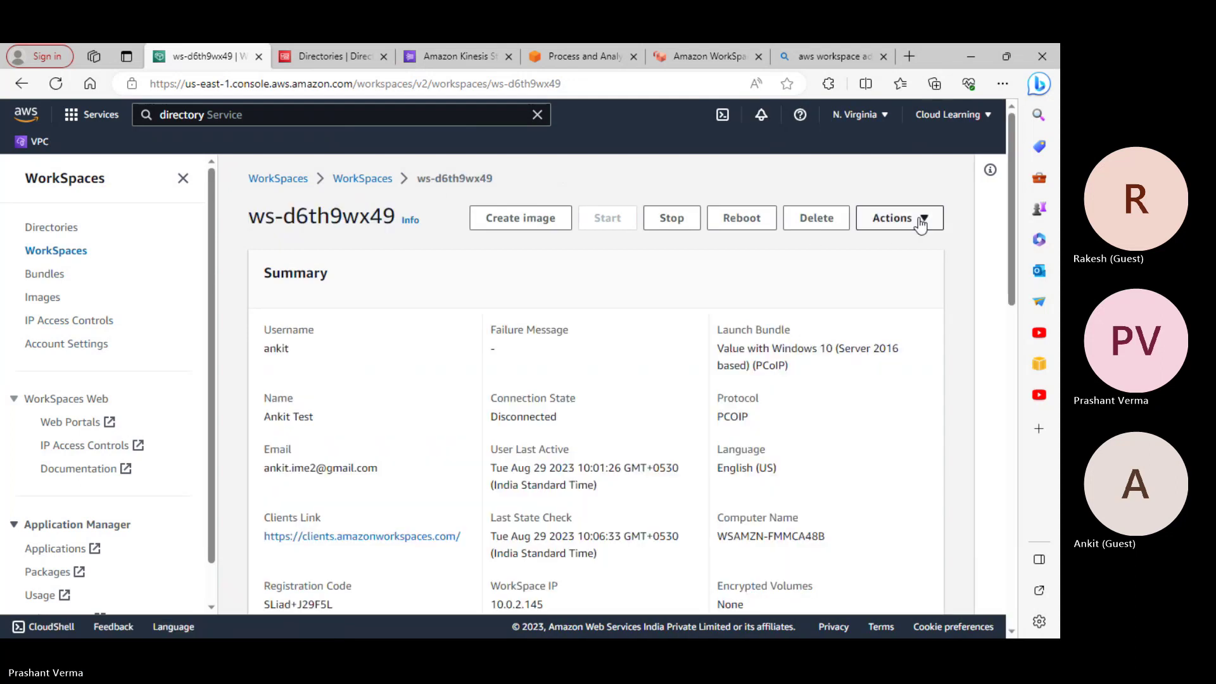
left_click(921, 218)
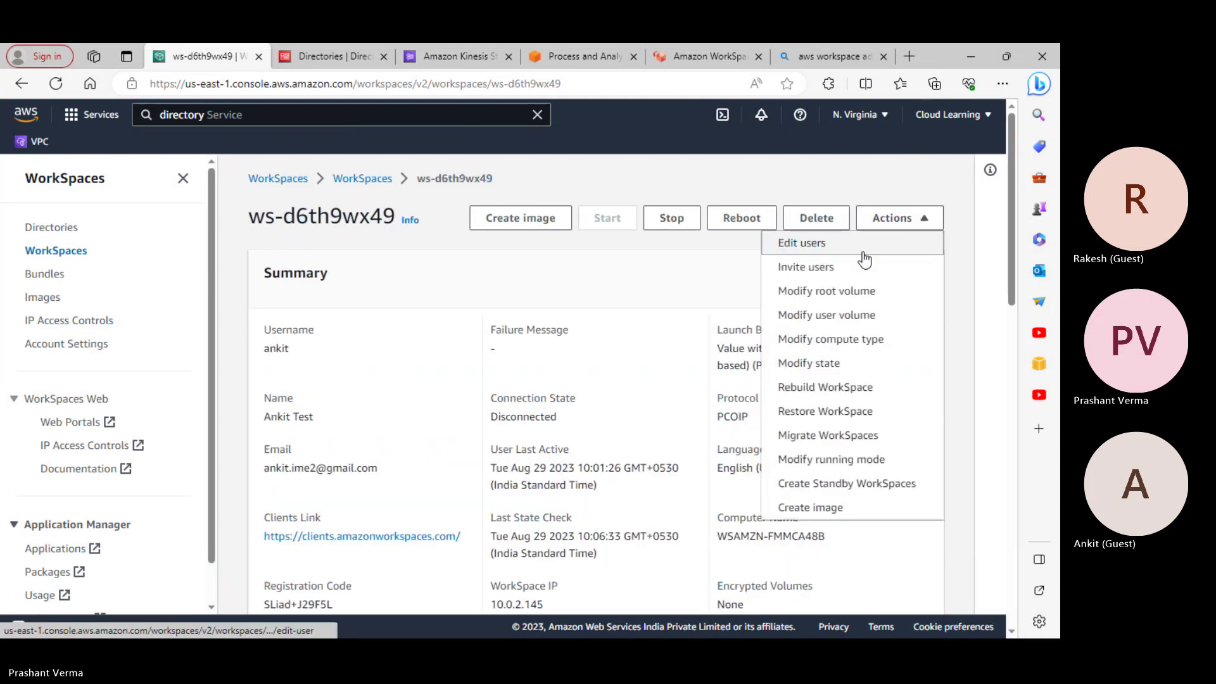
left_click(820, 268)
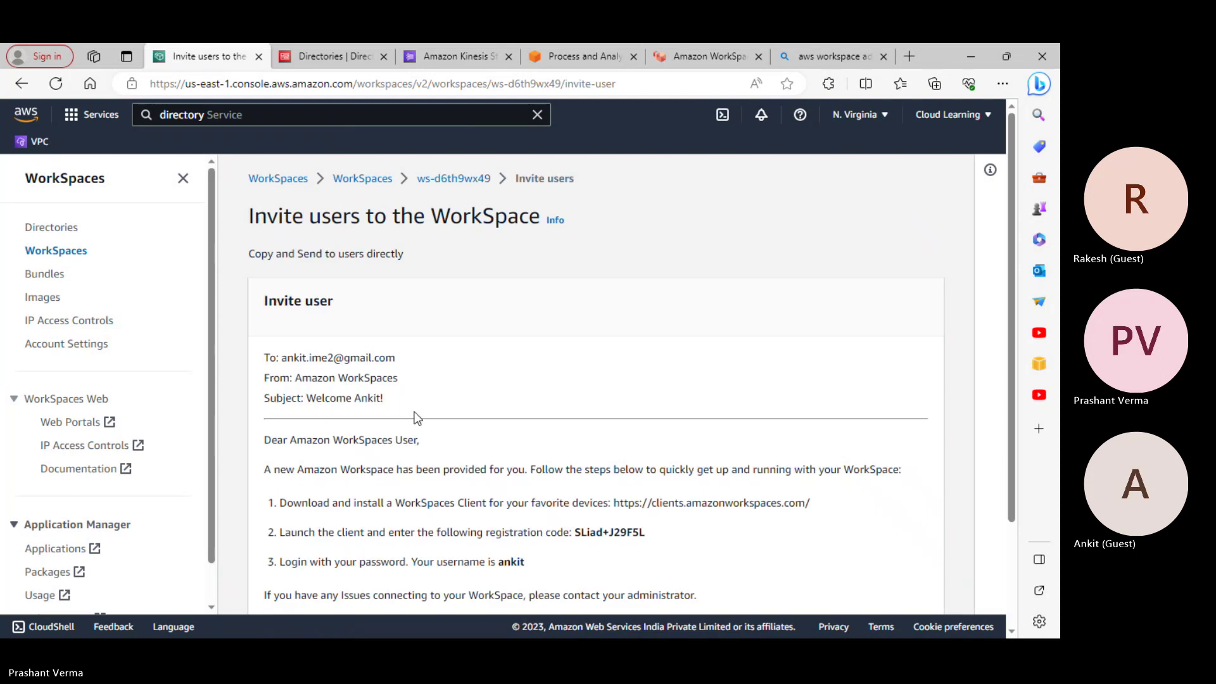
scroll(418, 416, "down", 4)
scroll(684, 489, "up", 4)
left_click(466, 184)
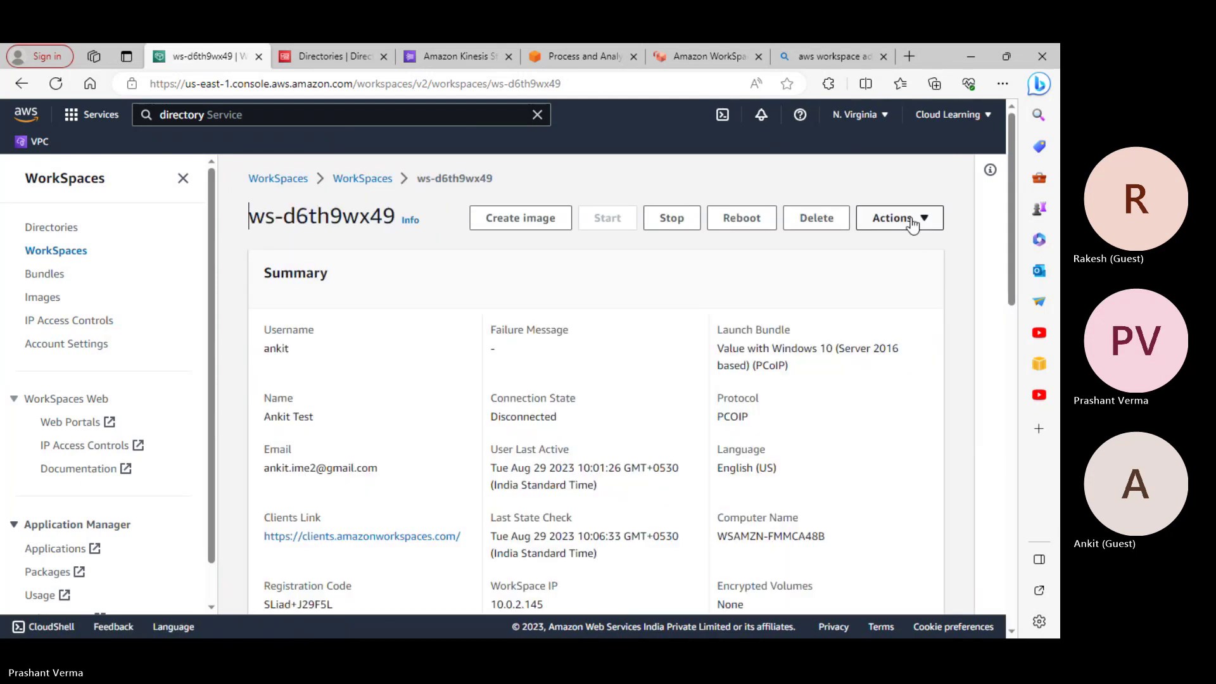
Reopen the Edit users form for ws-d6th9wx49 and return to the Bing results tab
left_click(912, 219)
left_click(804, 243)
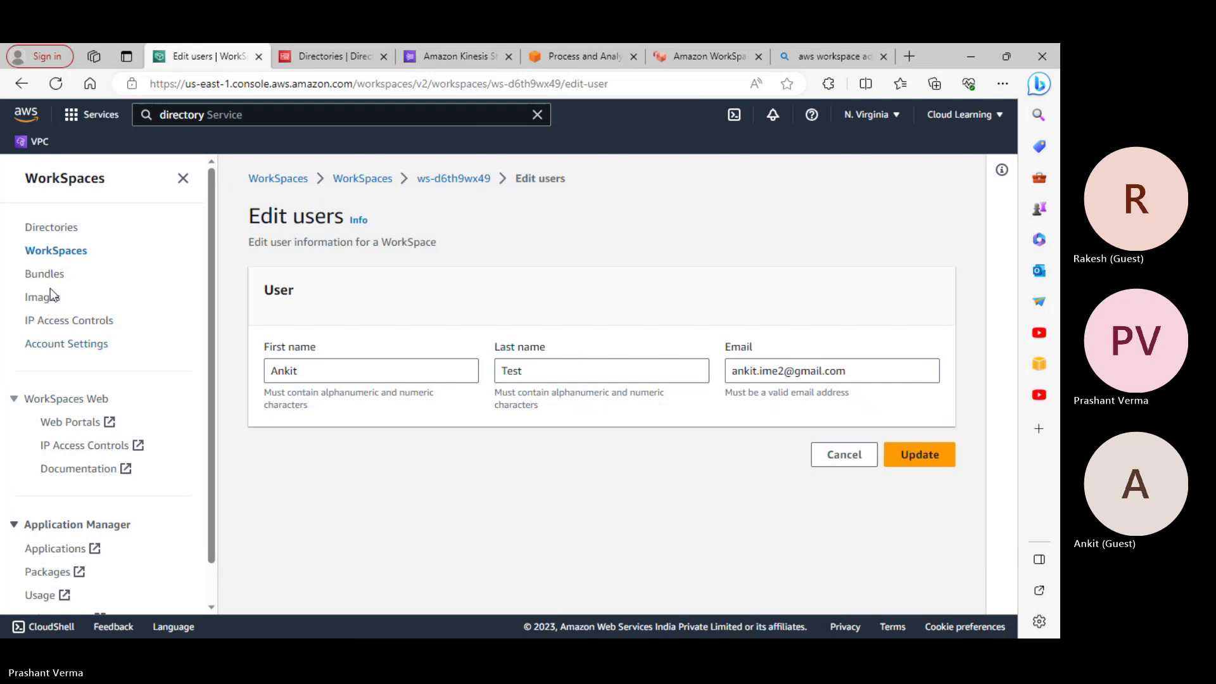
left_click(818, 56)
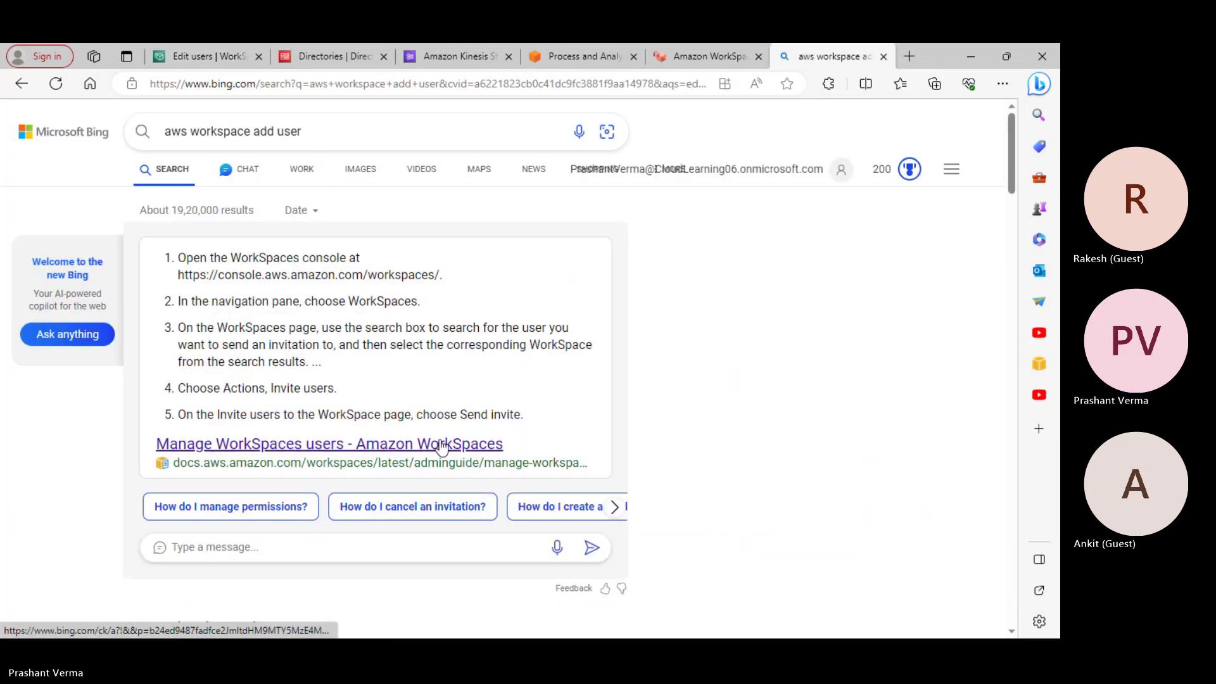
Open the Manage WorkSpaces users result from Bing in a new tab
right_click(441, 444)
left_click(546, 165)
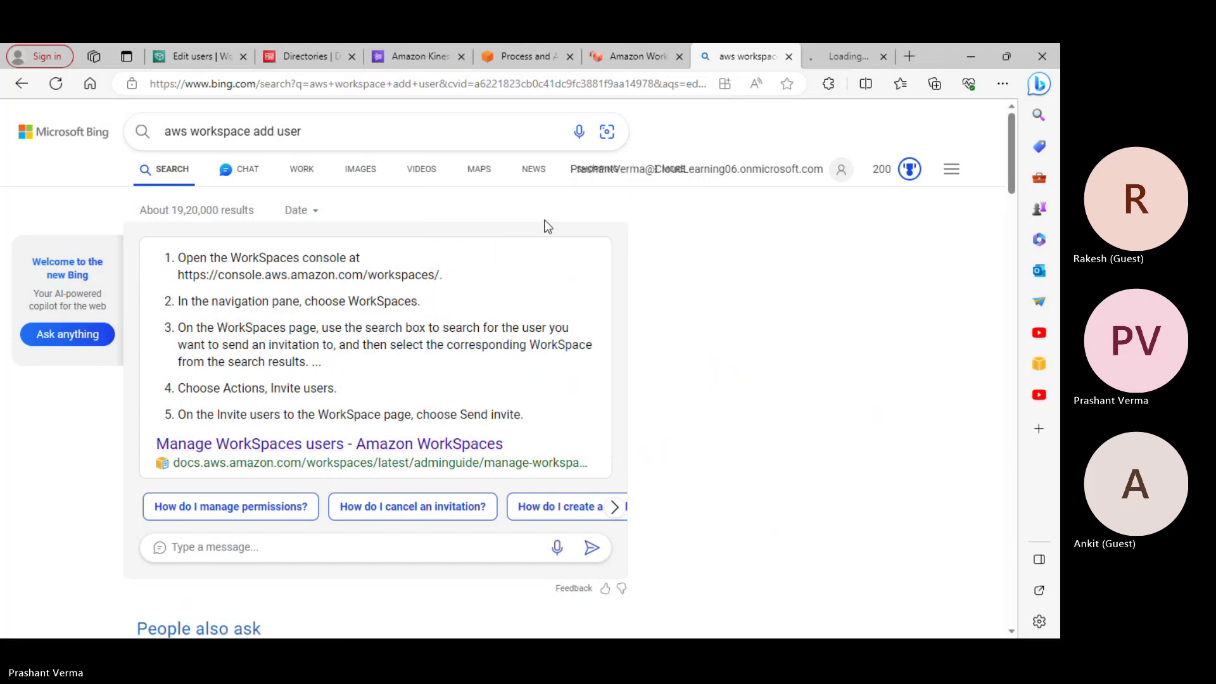
scroll(578, 379, "down", 4)
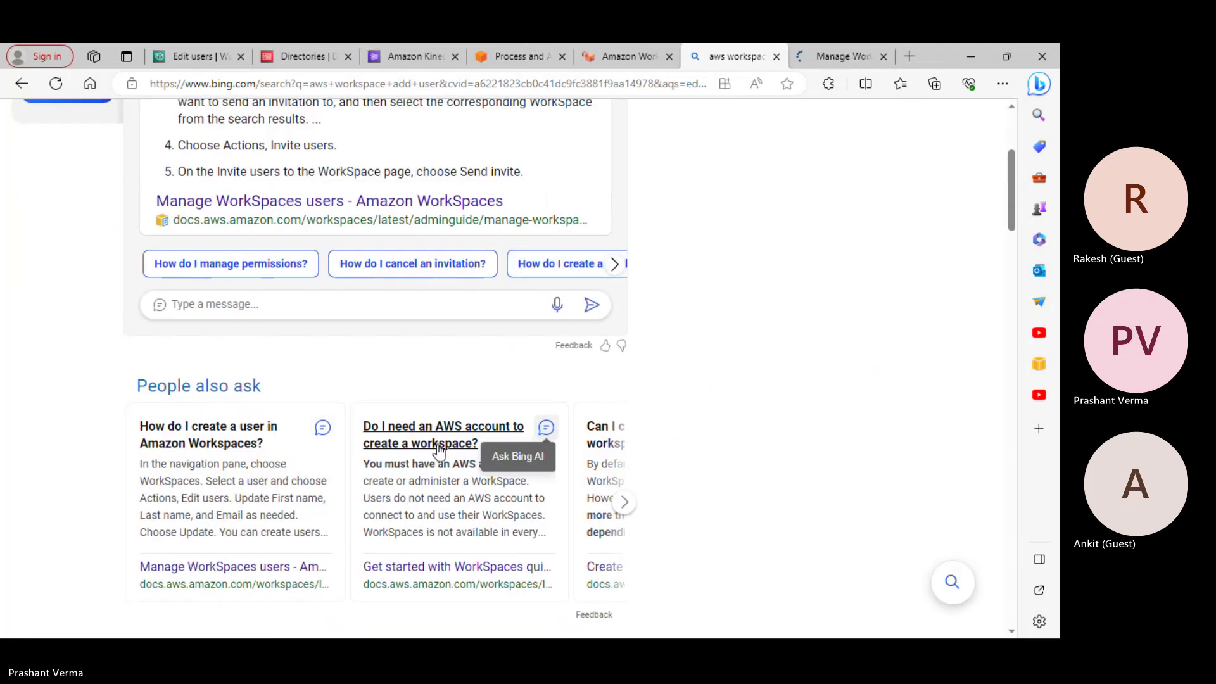
scroll(502, 448, "up", 4)
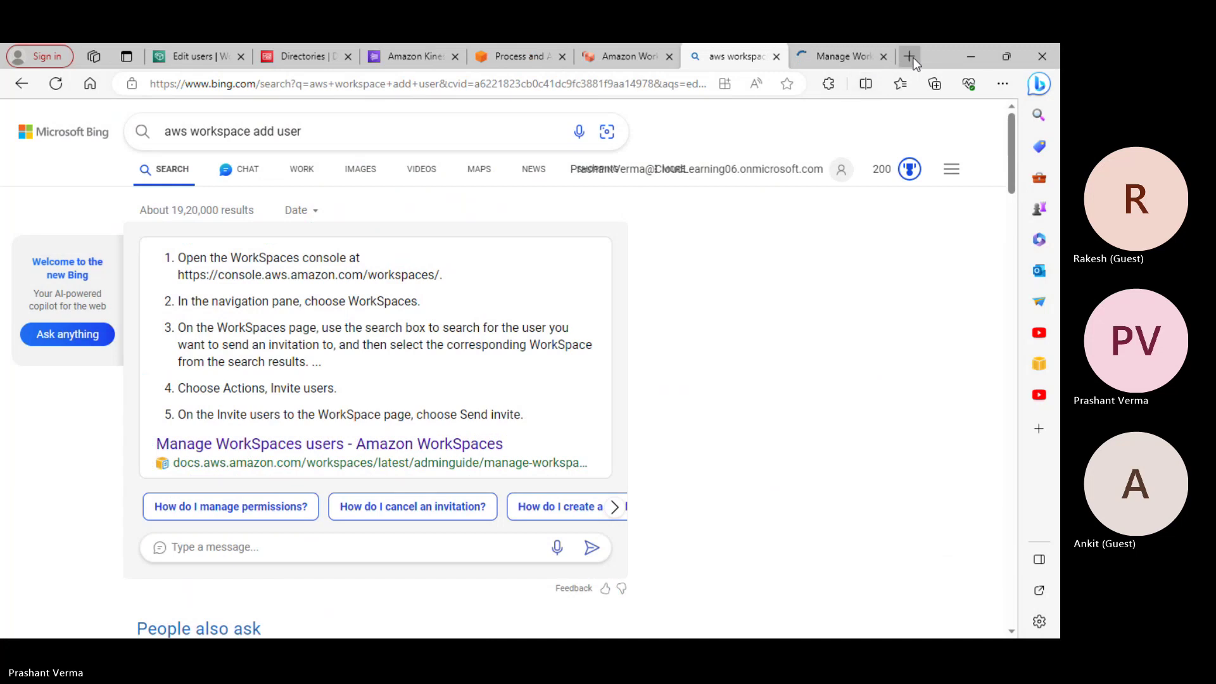
Google 'aws simple directory add users' in a new tab and open the Simple AD users result in another tab
left_click(909, 56)
left_click(464, 84)
type("google.com")
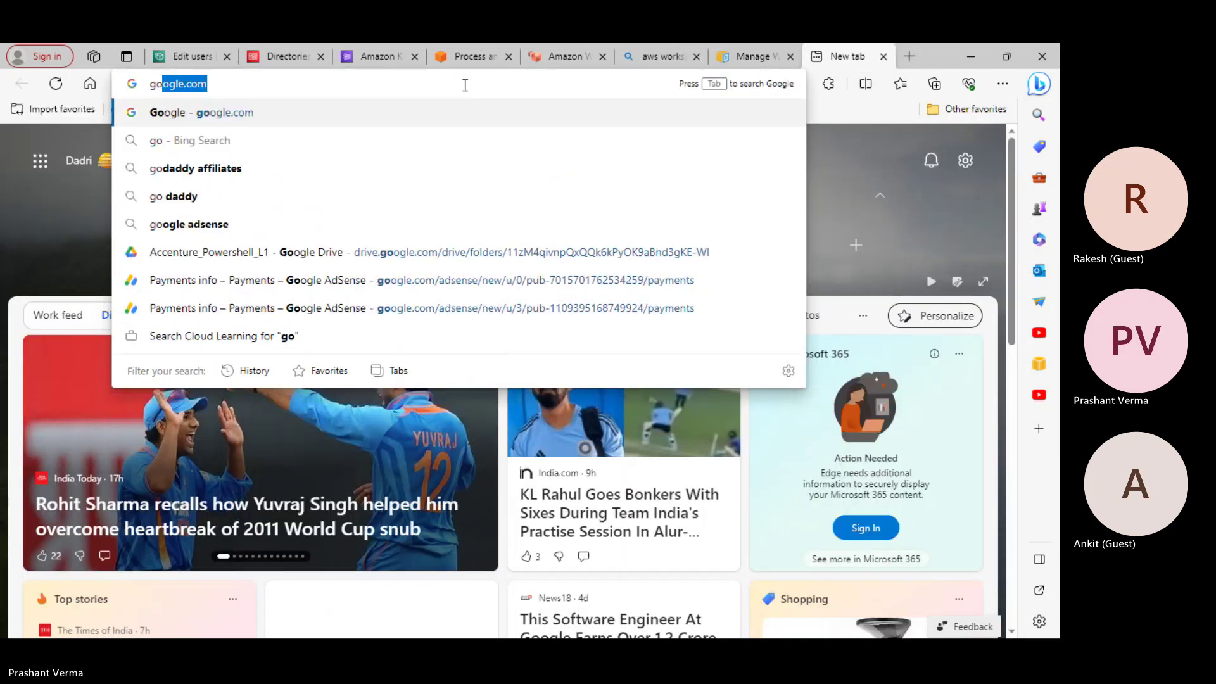
key("Return")
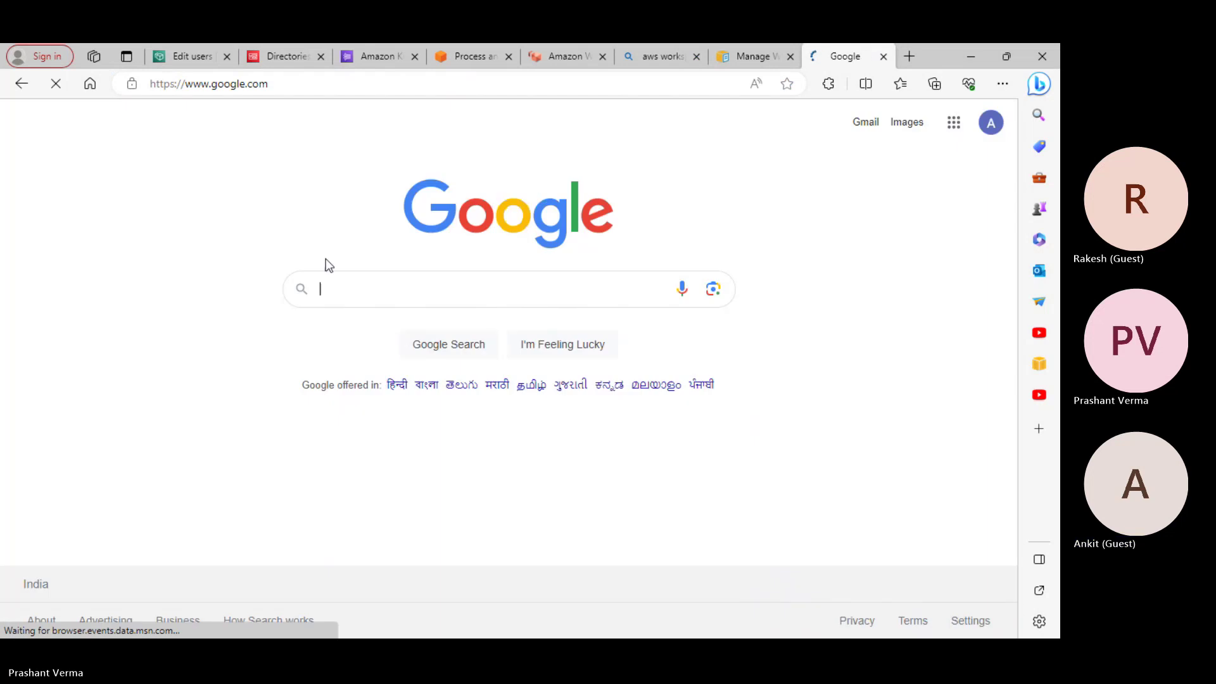
left_click(333, 287)
type("aw")
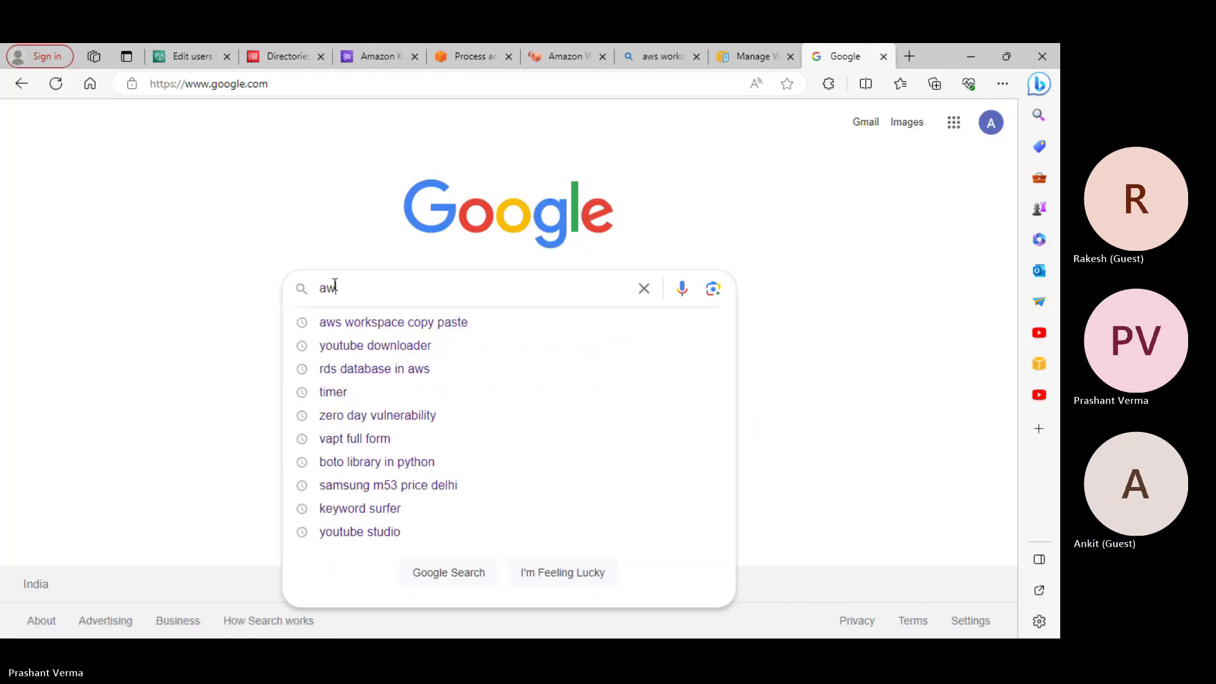
type("s simple d")
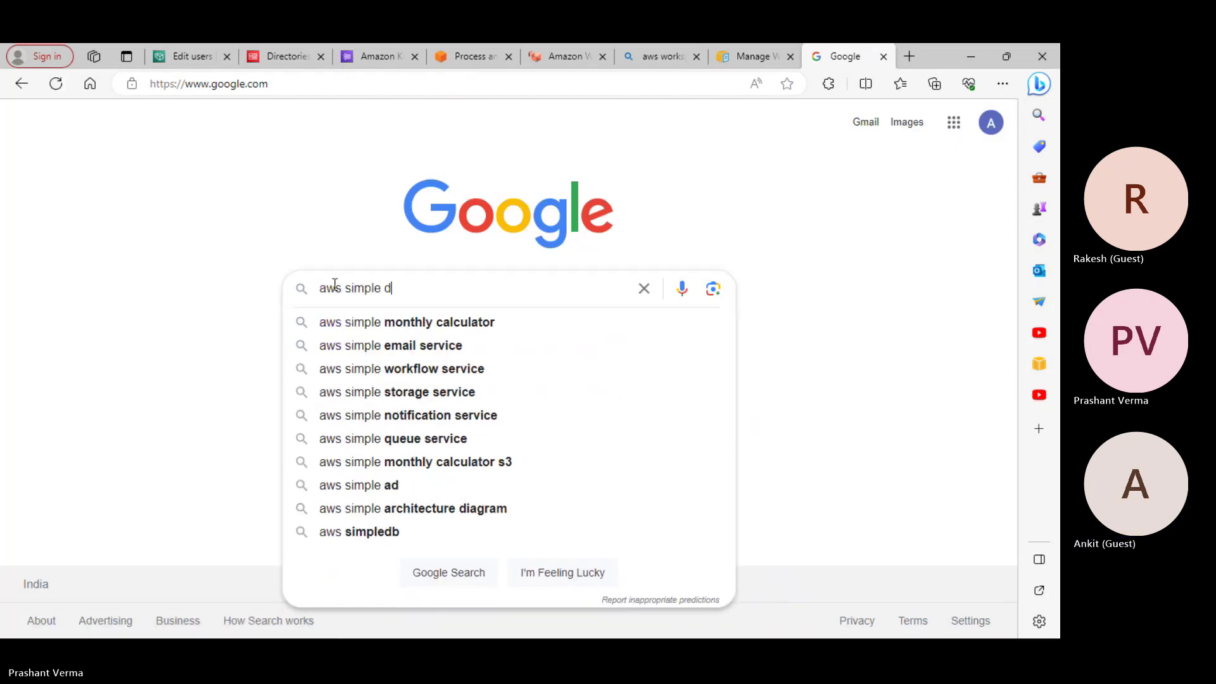
type("irectory add u")
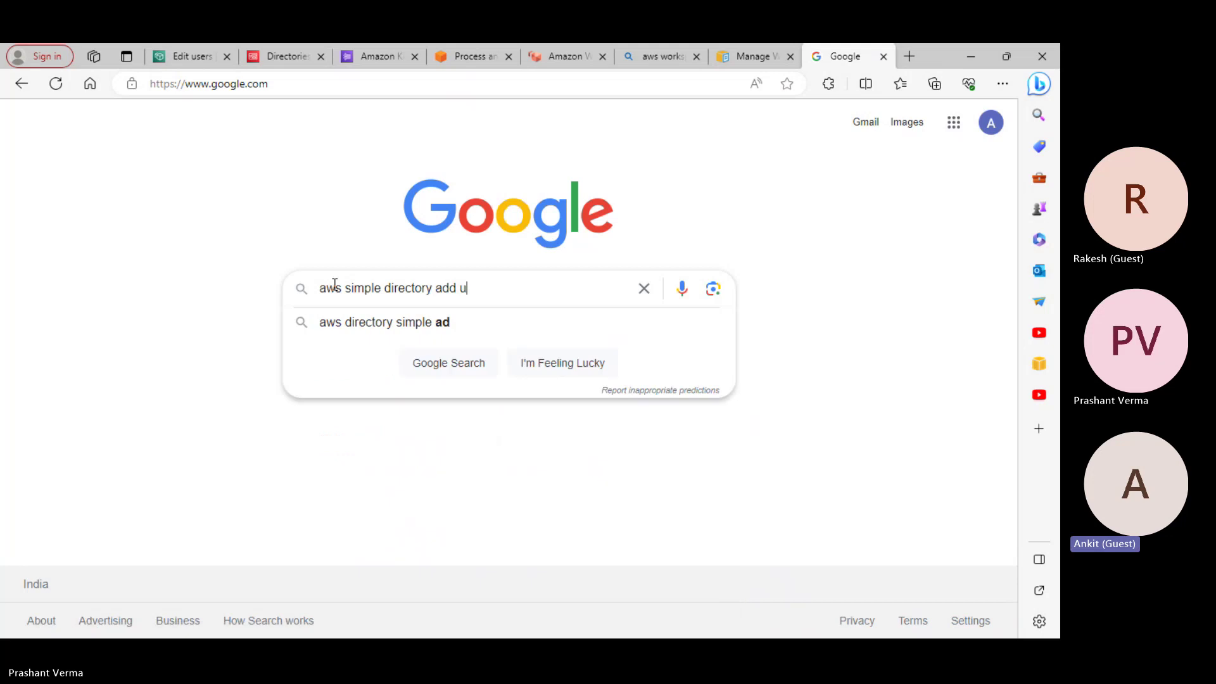
type("sers")
key("Return")
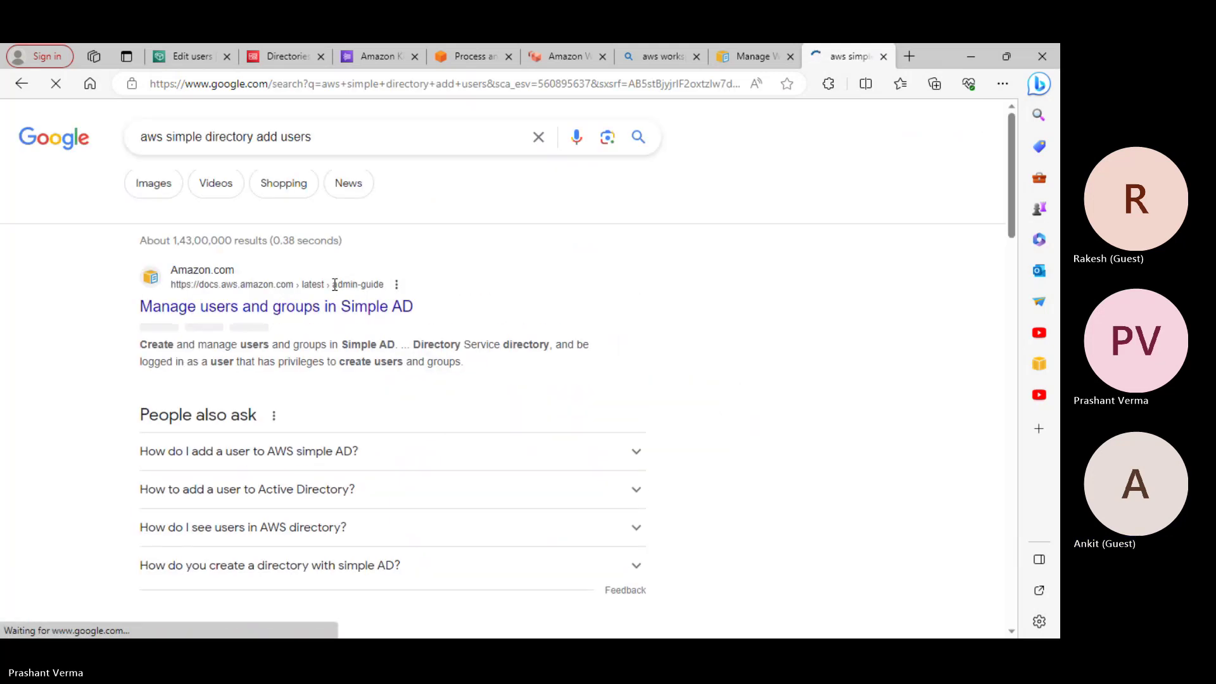
right_click(301, 316)
left_click(309, 323)
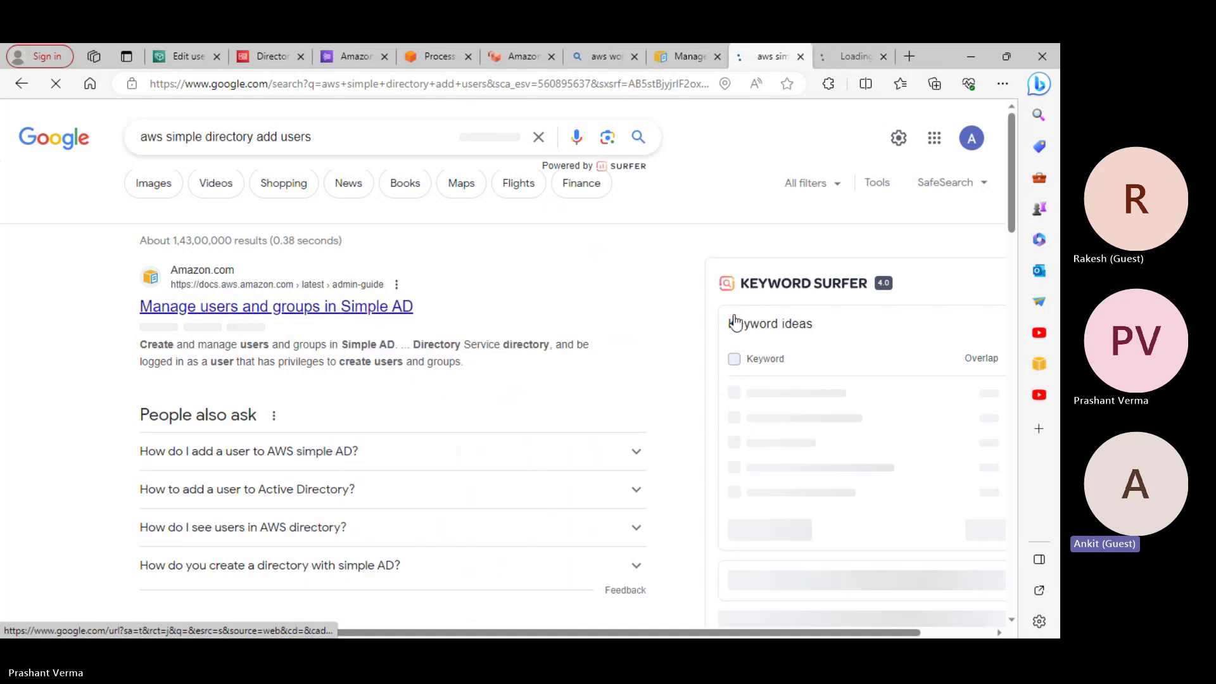
Read through the Create a user procedure in the Simple AD users guide
left_click(865, 60)
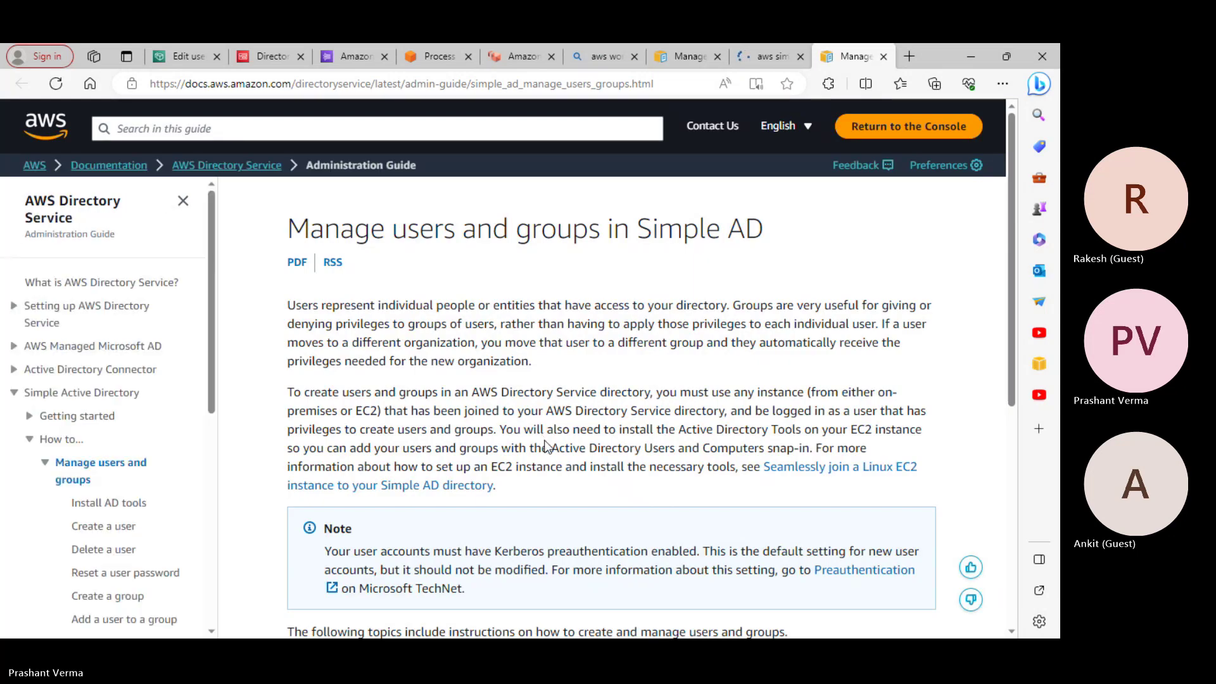
scroll(564, 469, "down", 5)
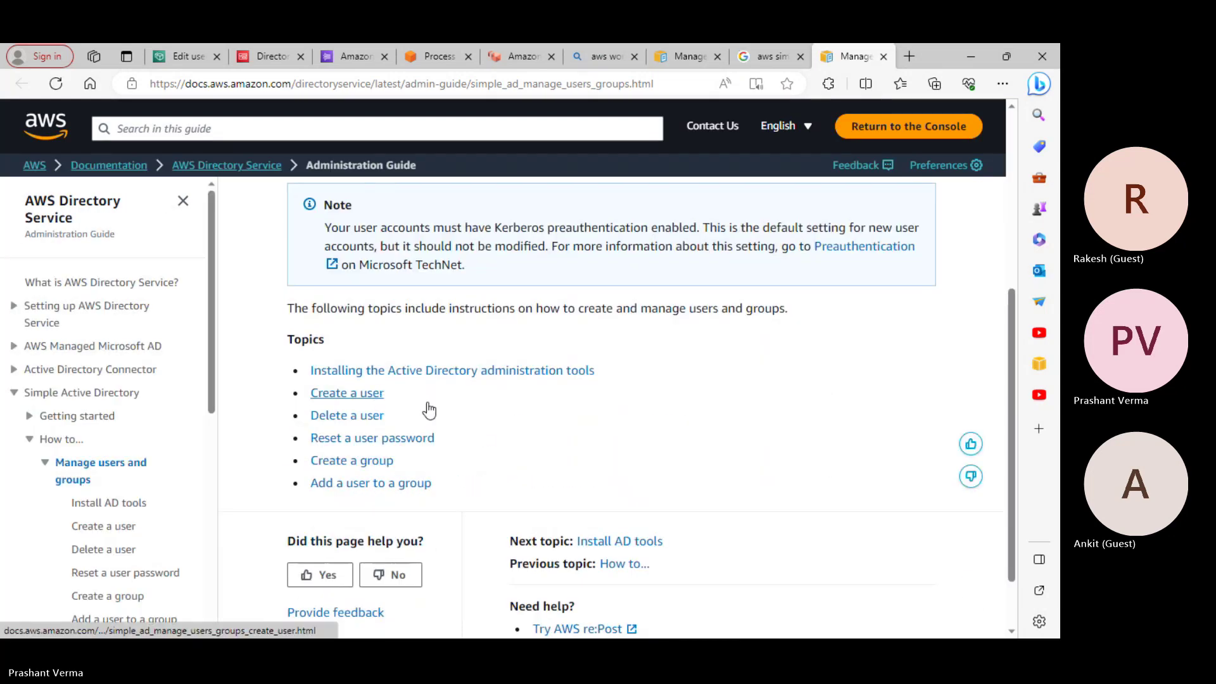
left_click(381, 394)
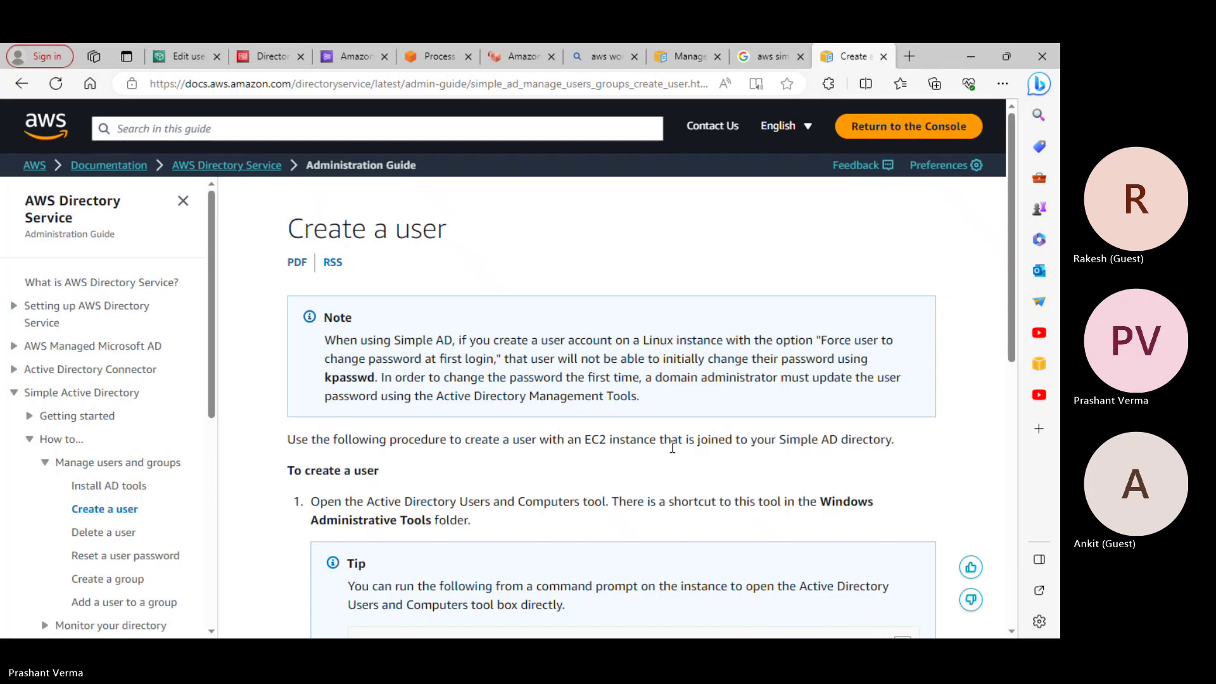
scroll(672, 446, "down", 1)
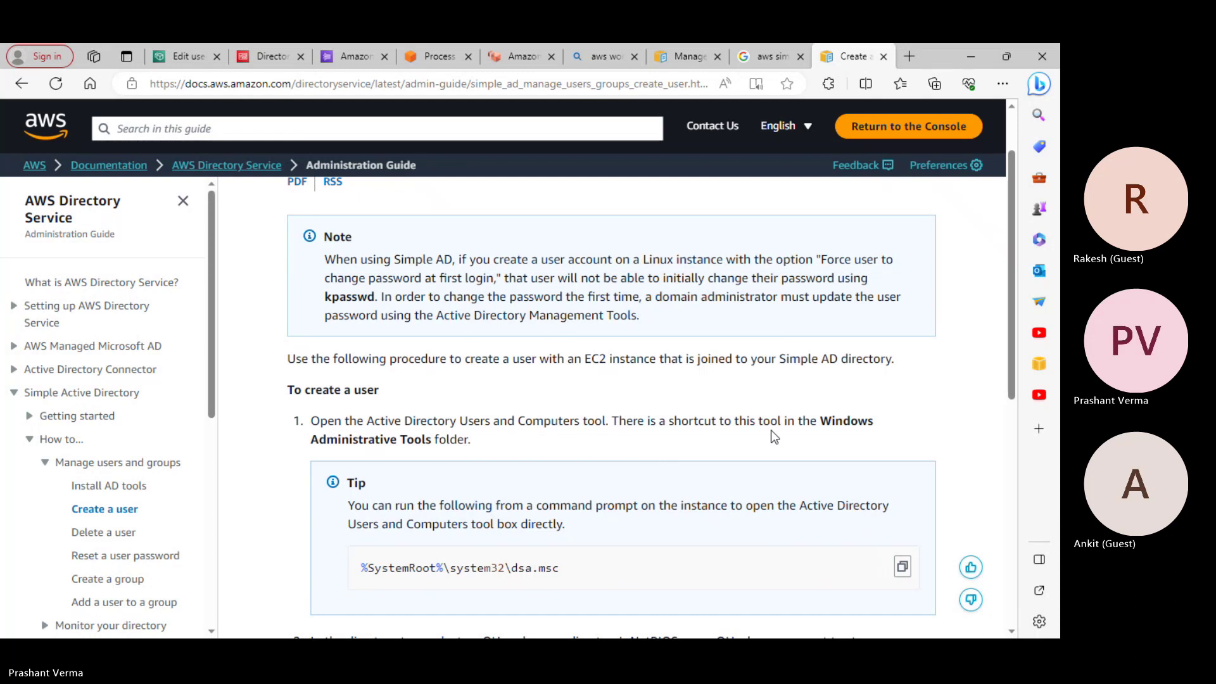
scroll(769, 430, "down", 1)
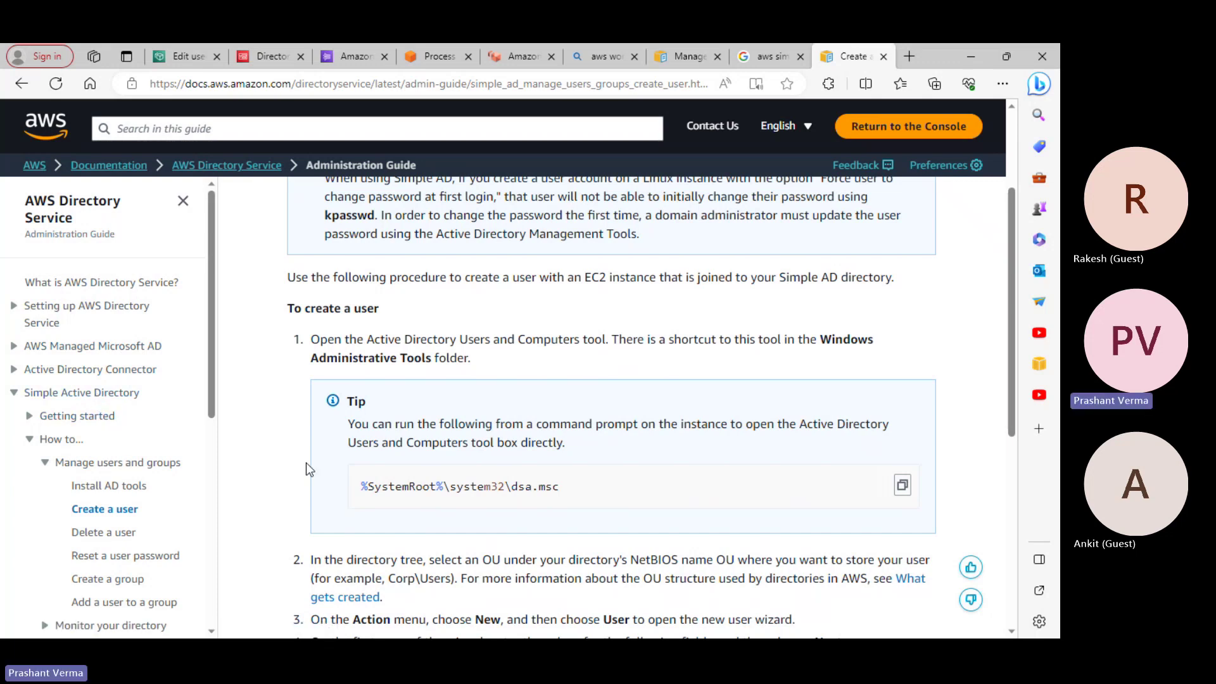
scroll(498, 493, "down", 3)
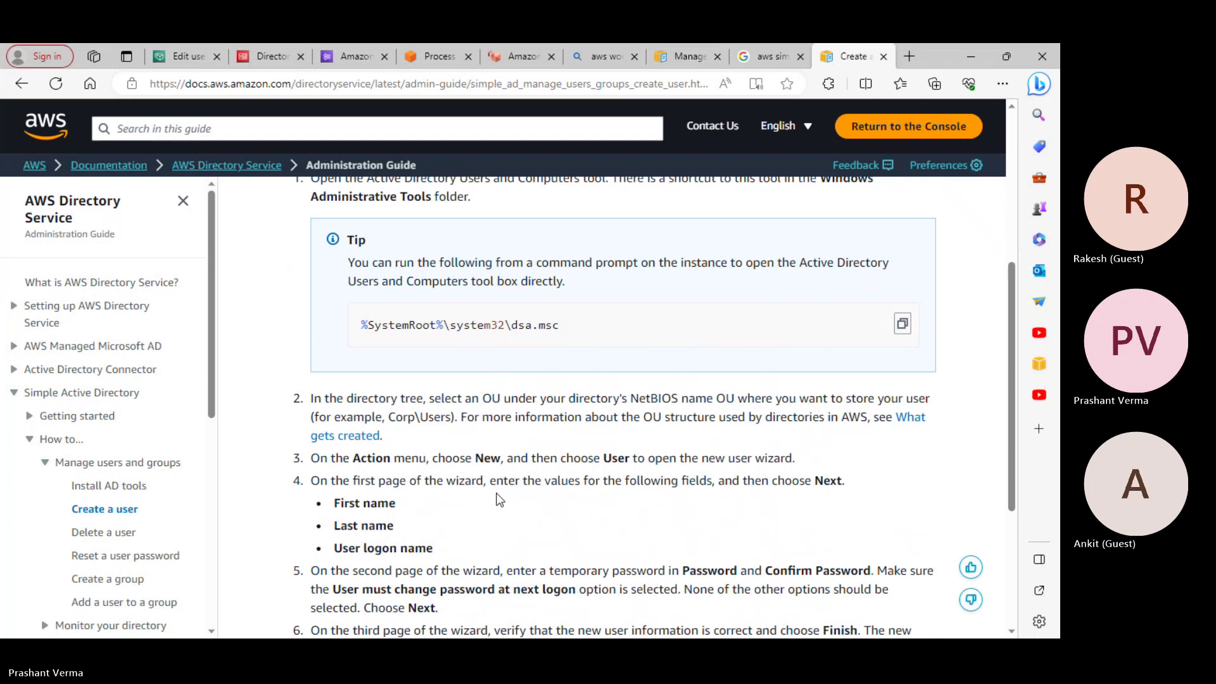
scroll(498, 498, "up", 6)
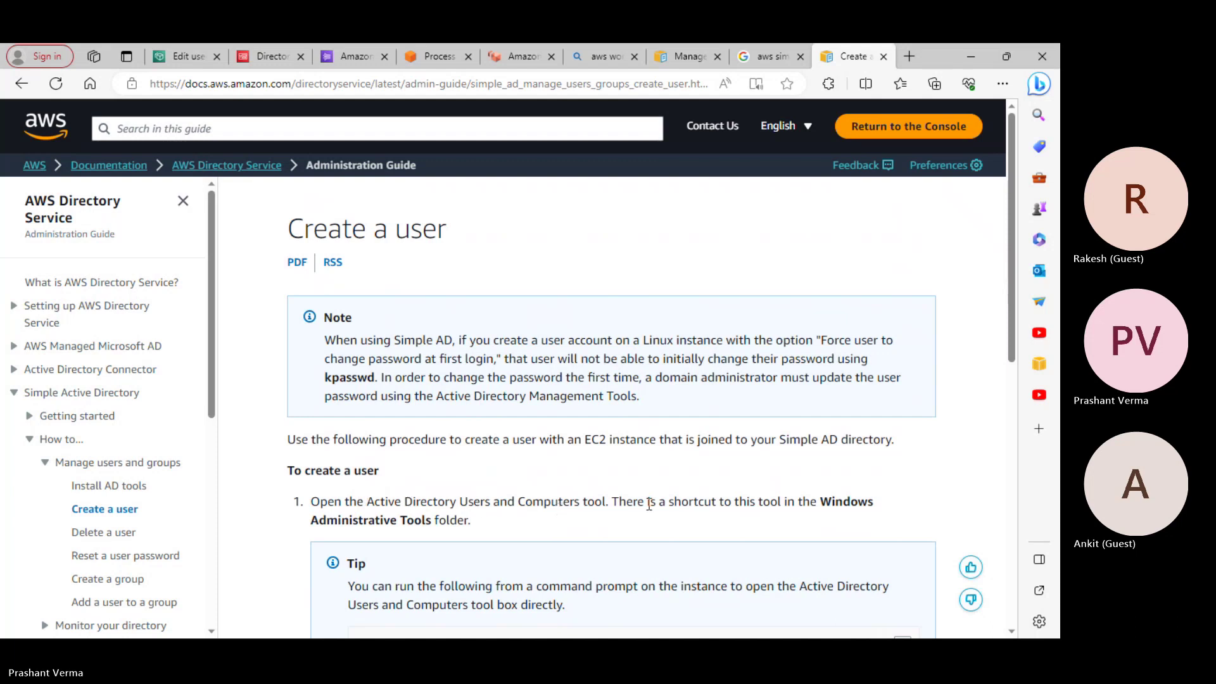
scroll(756, 527, "down", 1)
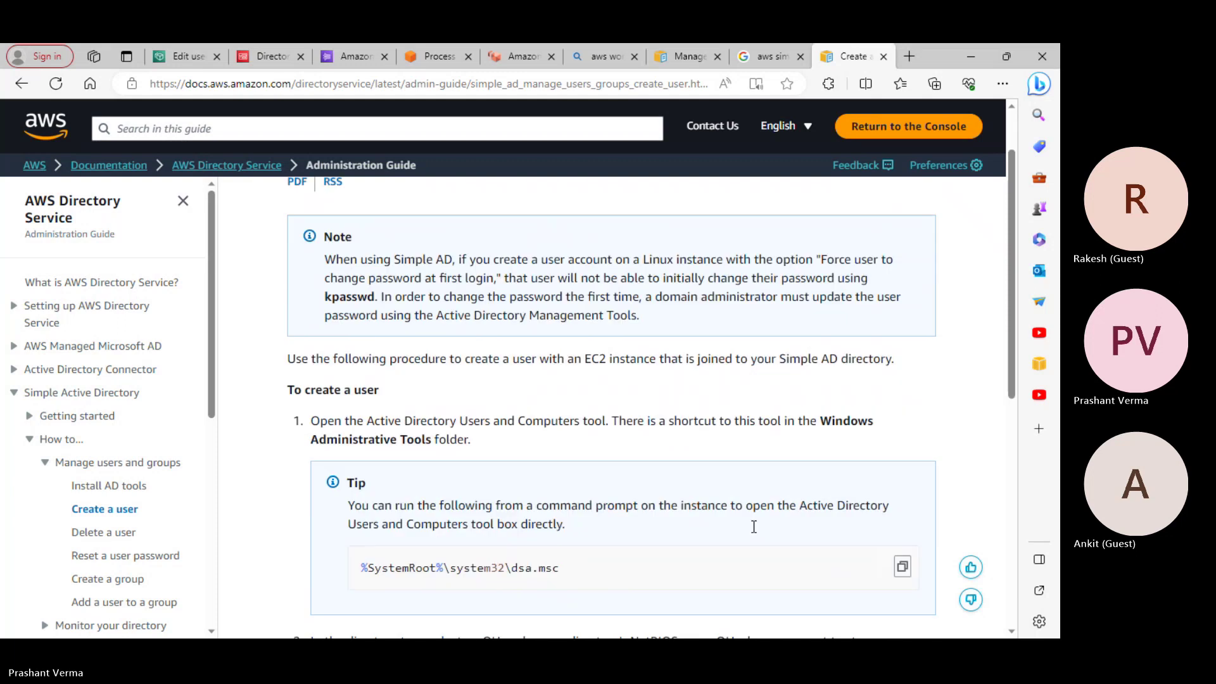
scroll(606, 492, "down", 1)
scroll(605, 488, "down", 2)
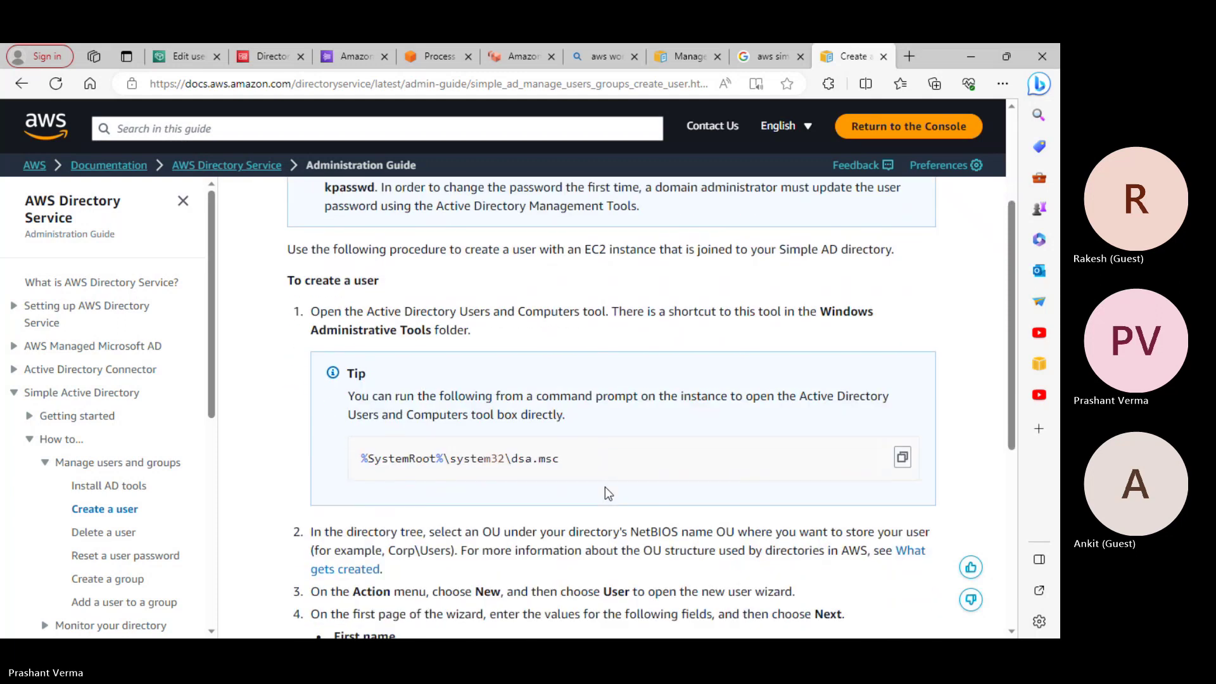
scroll(605, 487, "down", 3)
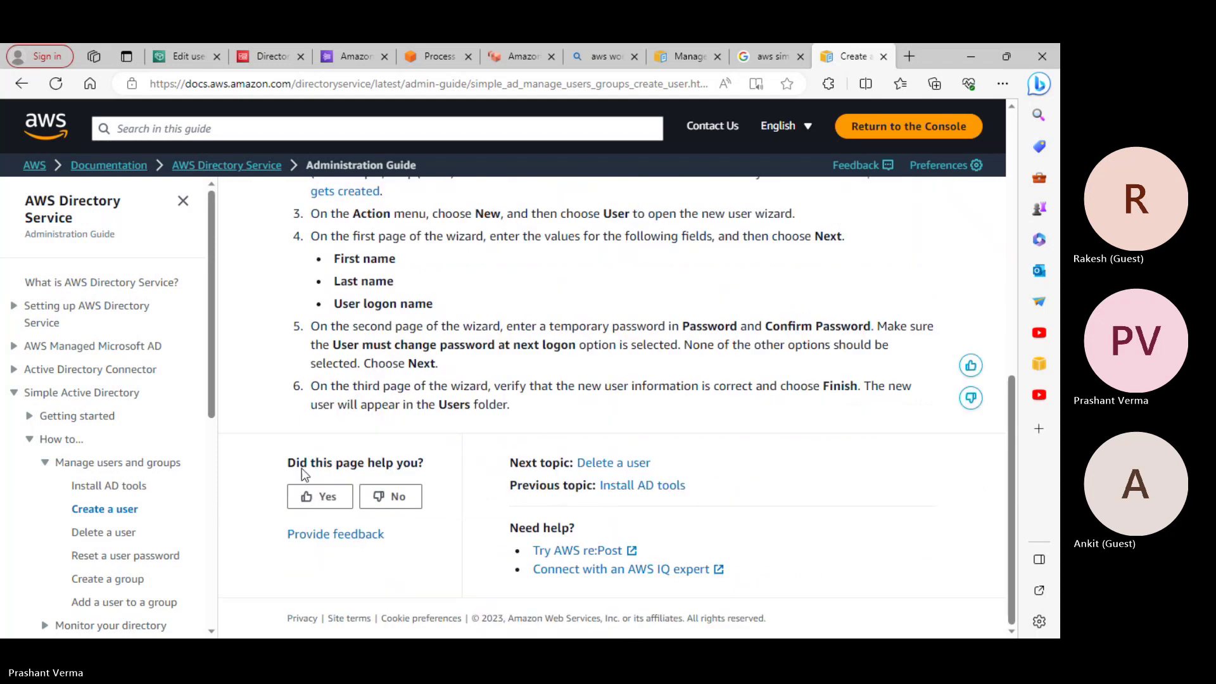
Return to Manage users and groups in Simple AD and open Installing the Active Directory administration tools
left_click(51, 439)
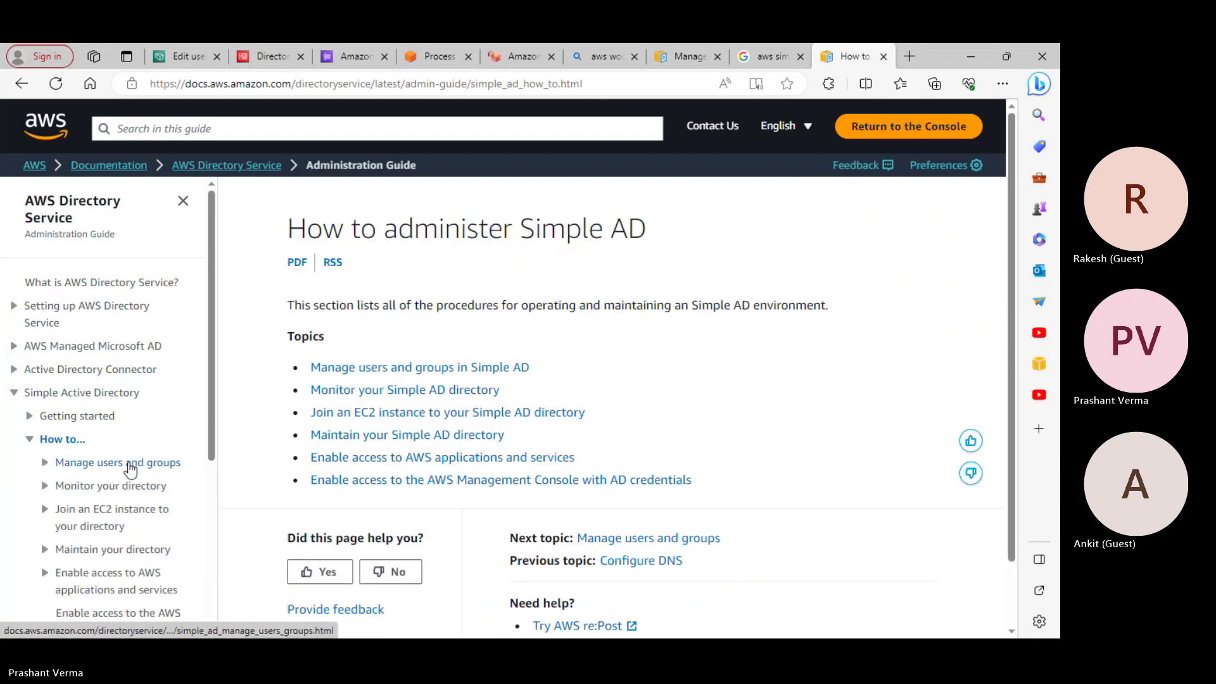
left_click(430, 368)
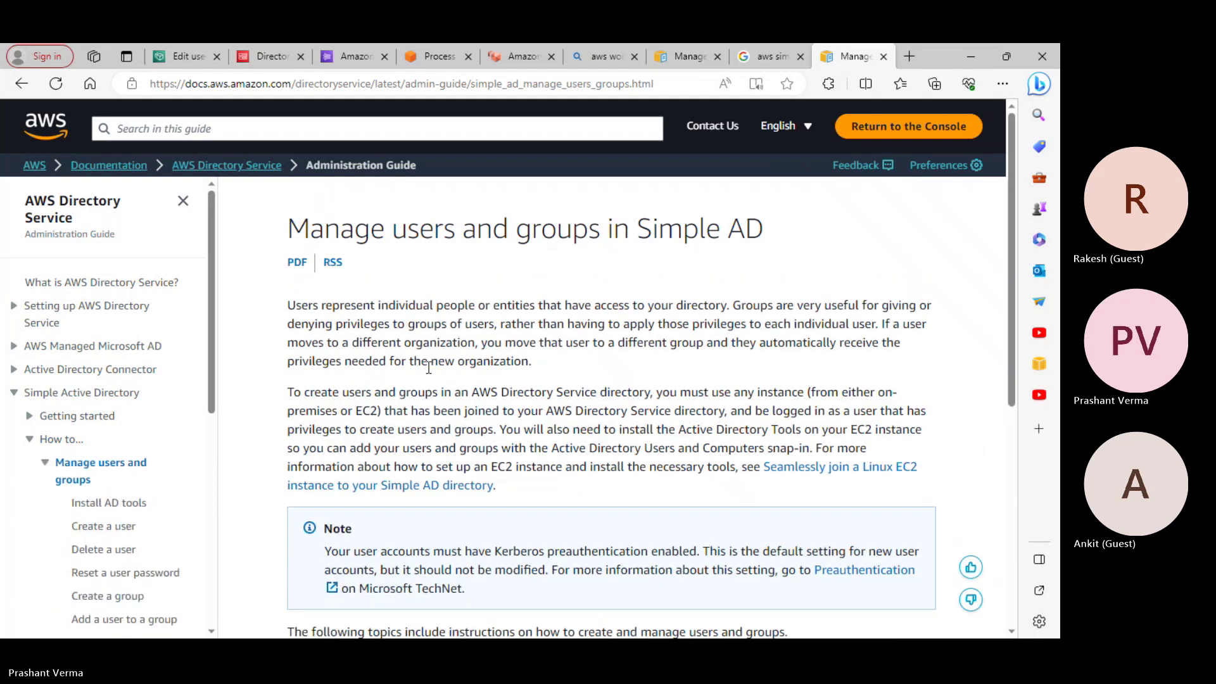
scroll(535, 389, "down", 3)
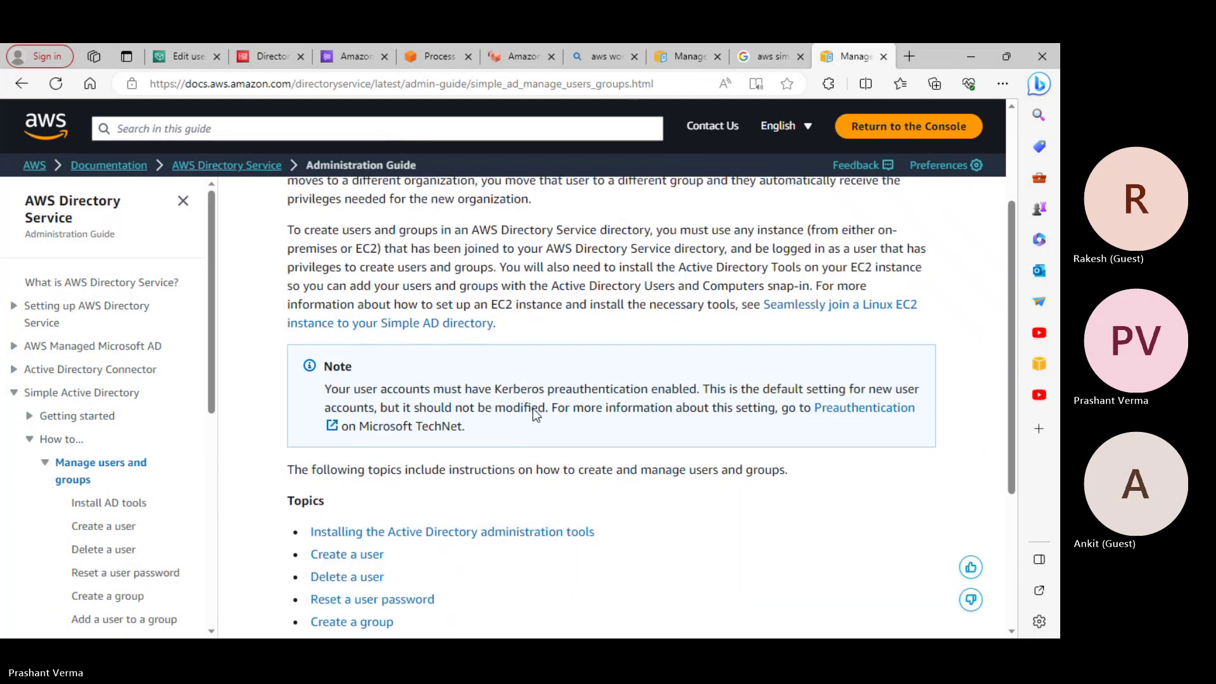
scroll(530, 423, "down", 3)
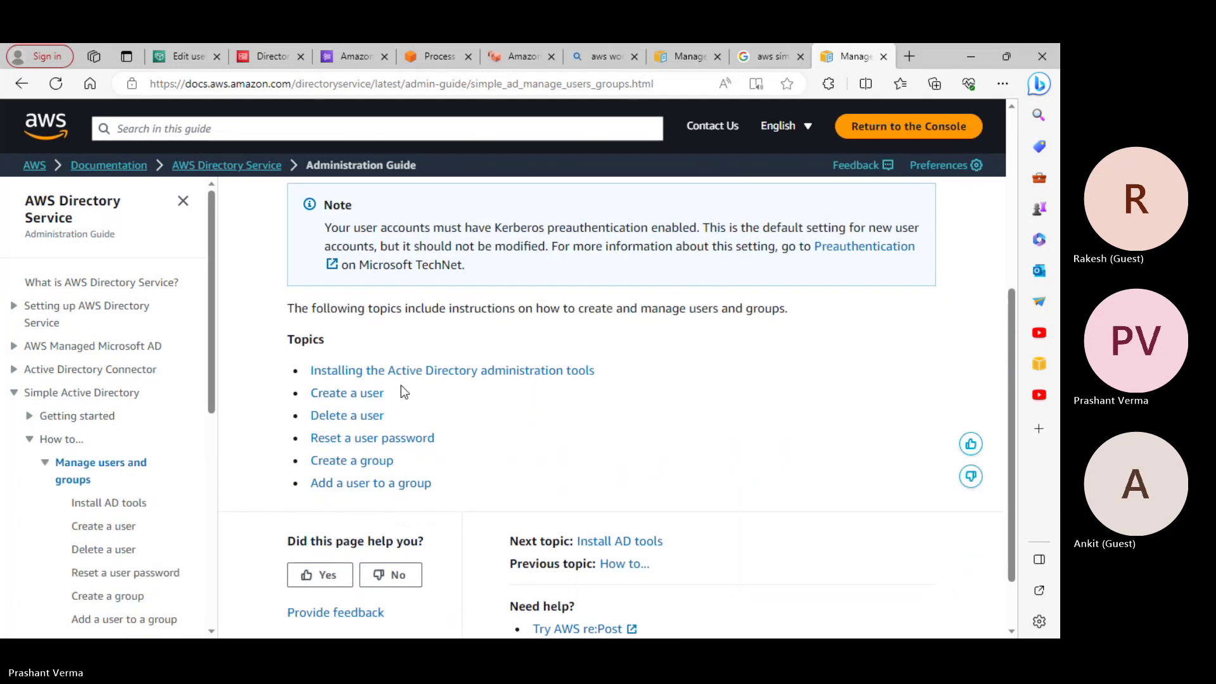
scroll(481, 431, "down", 1)
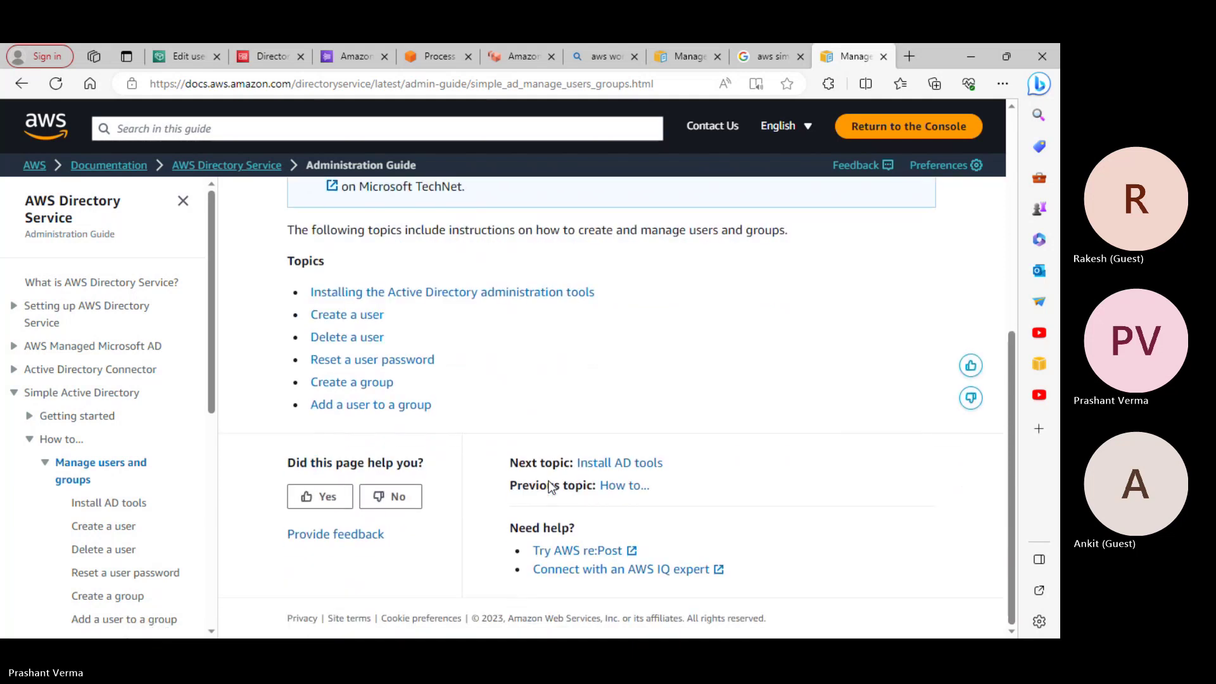
scroll(541, 482, "up", 4)
scroll(548, 485, "up", 3)
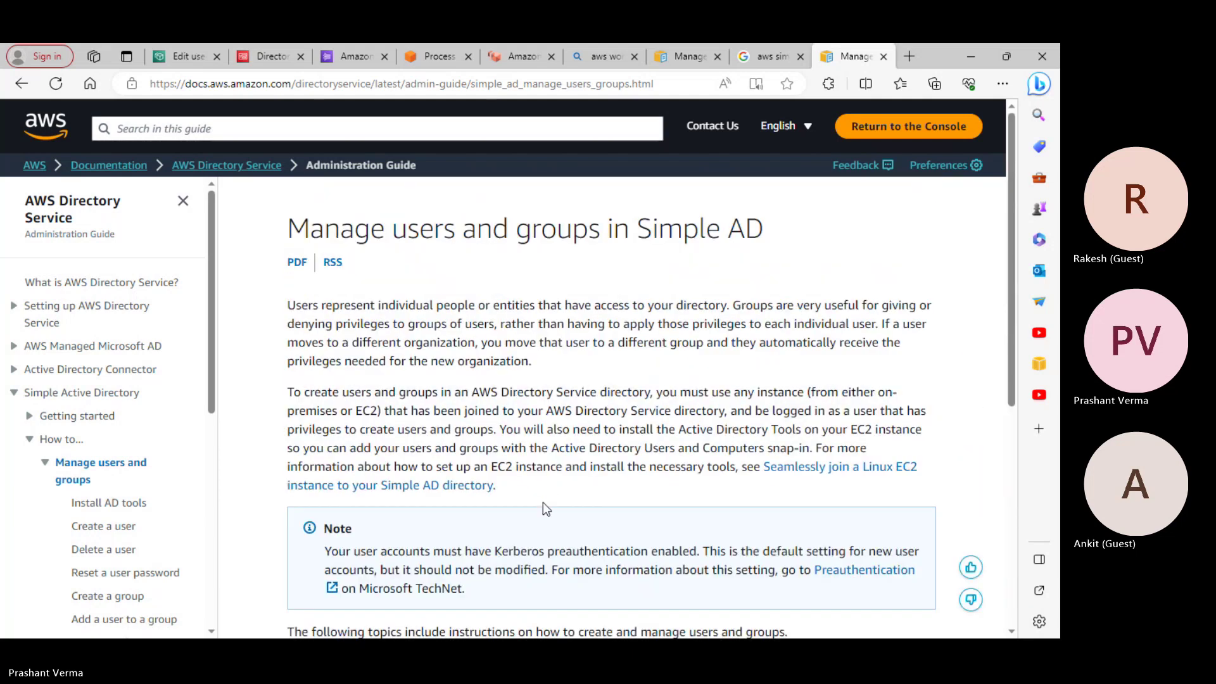
scroll(542, 503, "down", 5)
left_click(470, 460)
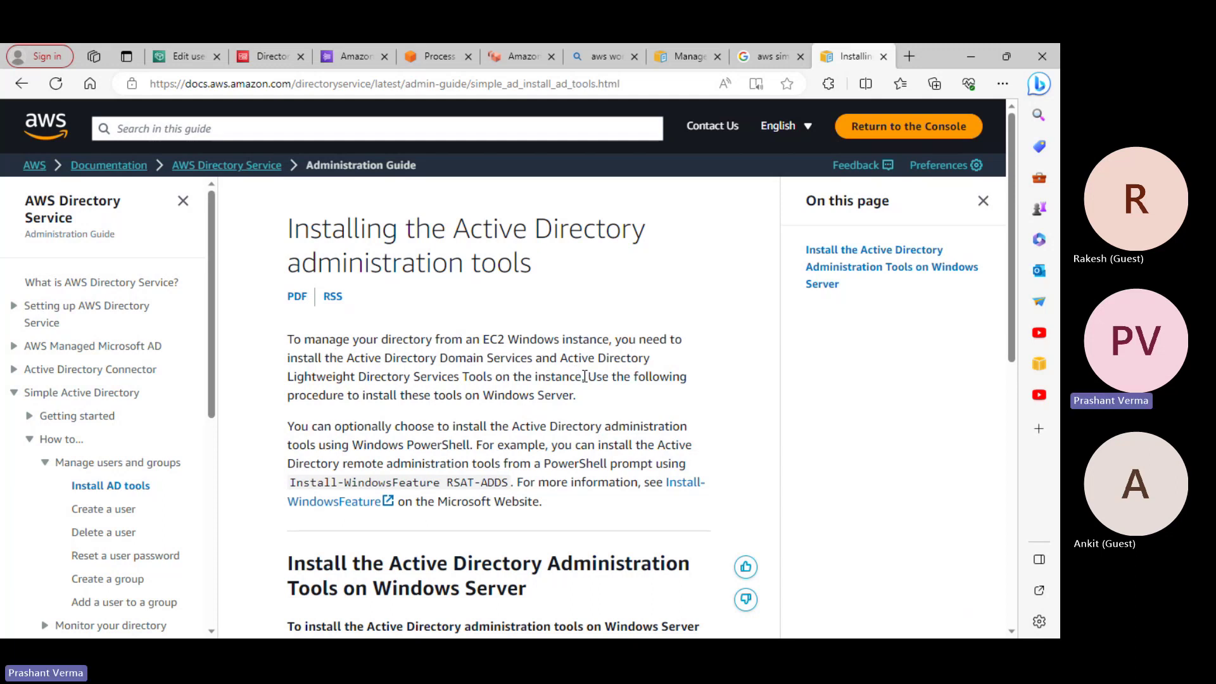
Copy the AD administration tools page URL and scroll through its Install-WindowsFeature RSAT-ADDS instructions
left_click(473, 86)
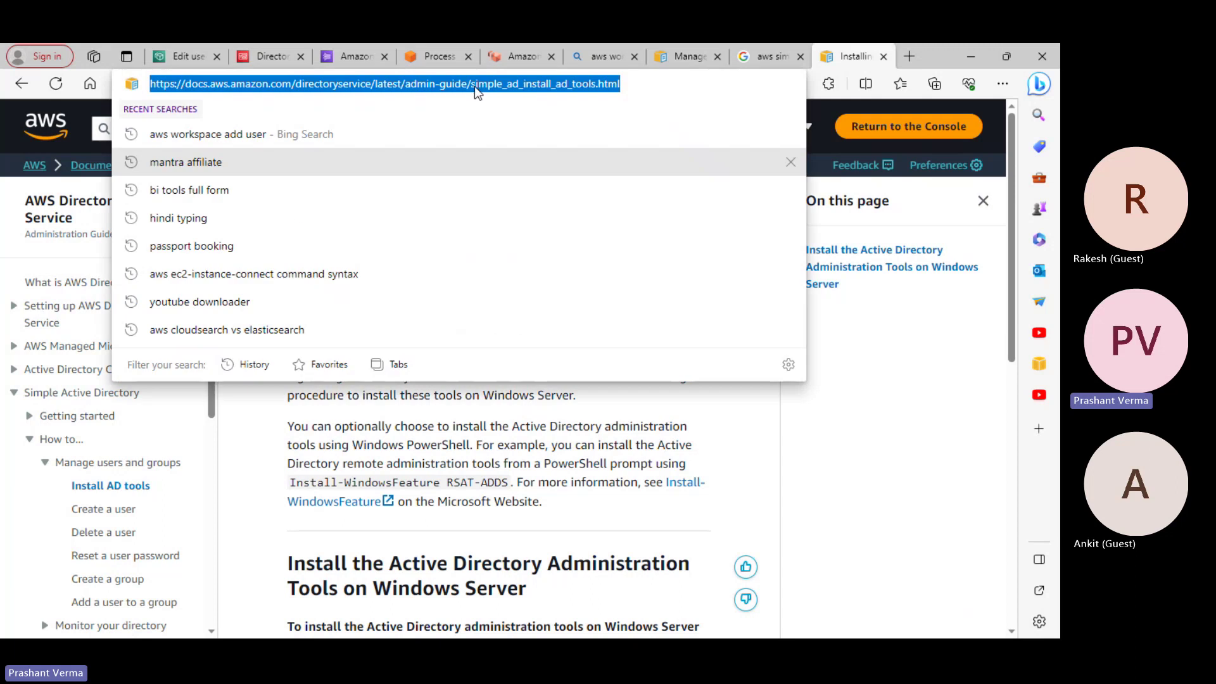
right_click(473, 87)
left_click(533, 207)
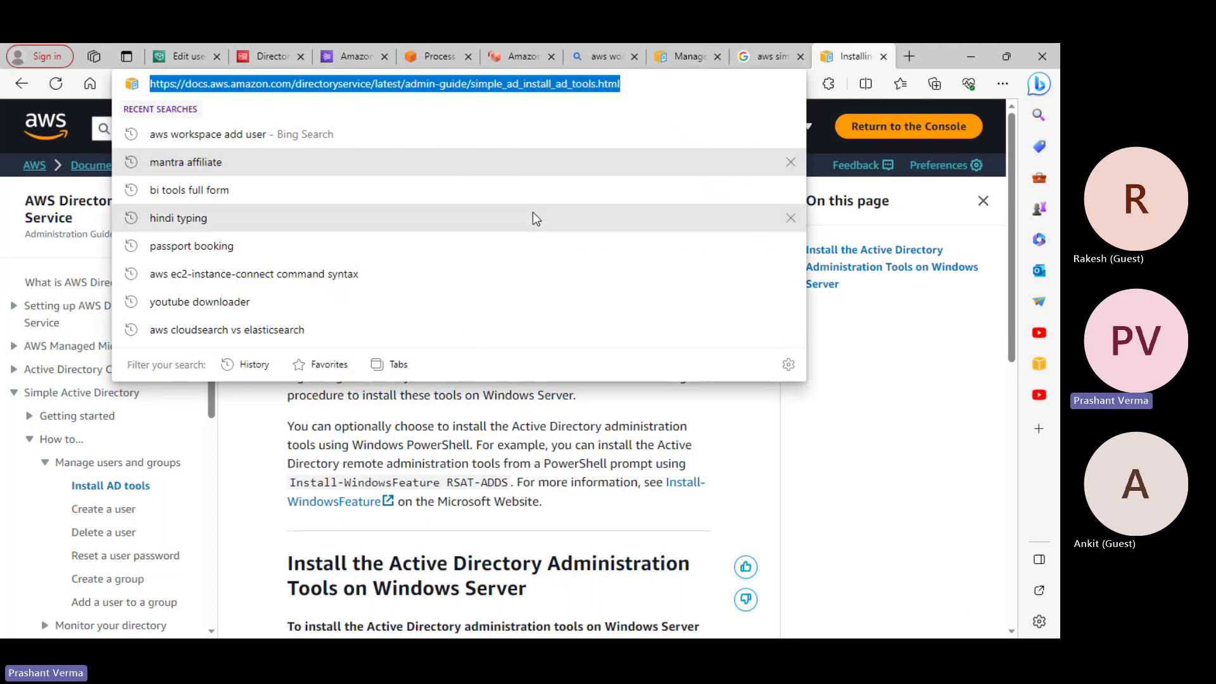
left_click(567, 457)
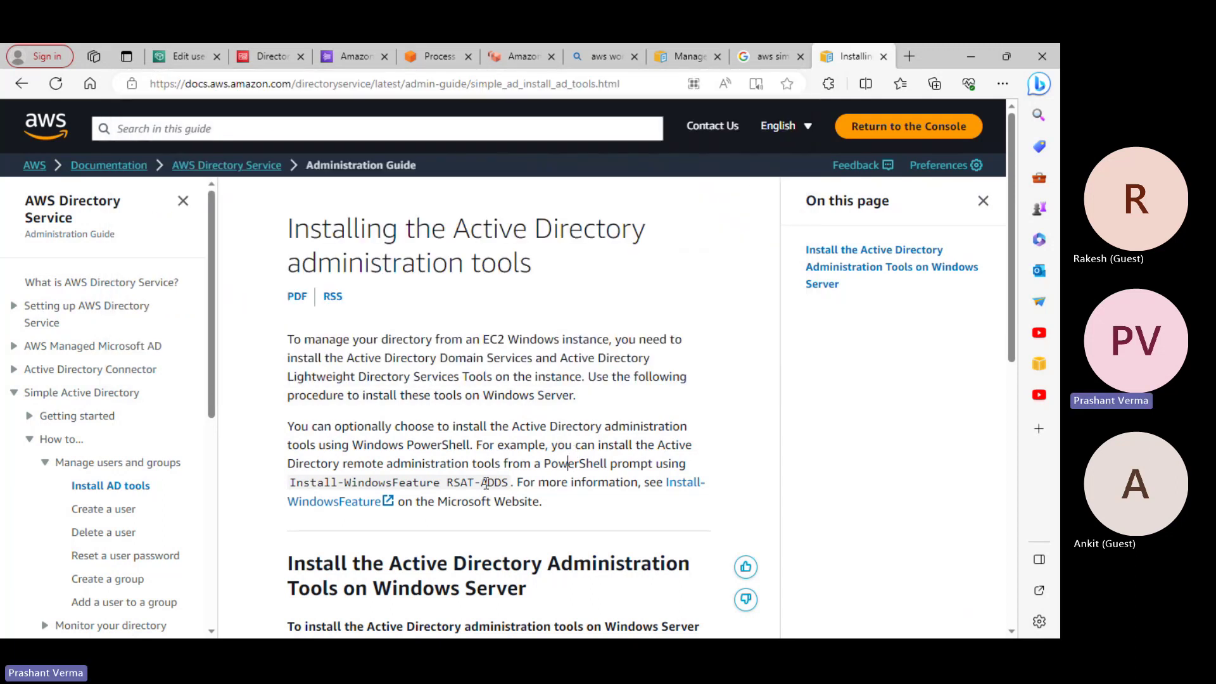
scroll(511, 492, "down", 2)
scroll(513, 497, "down", 2)
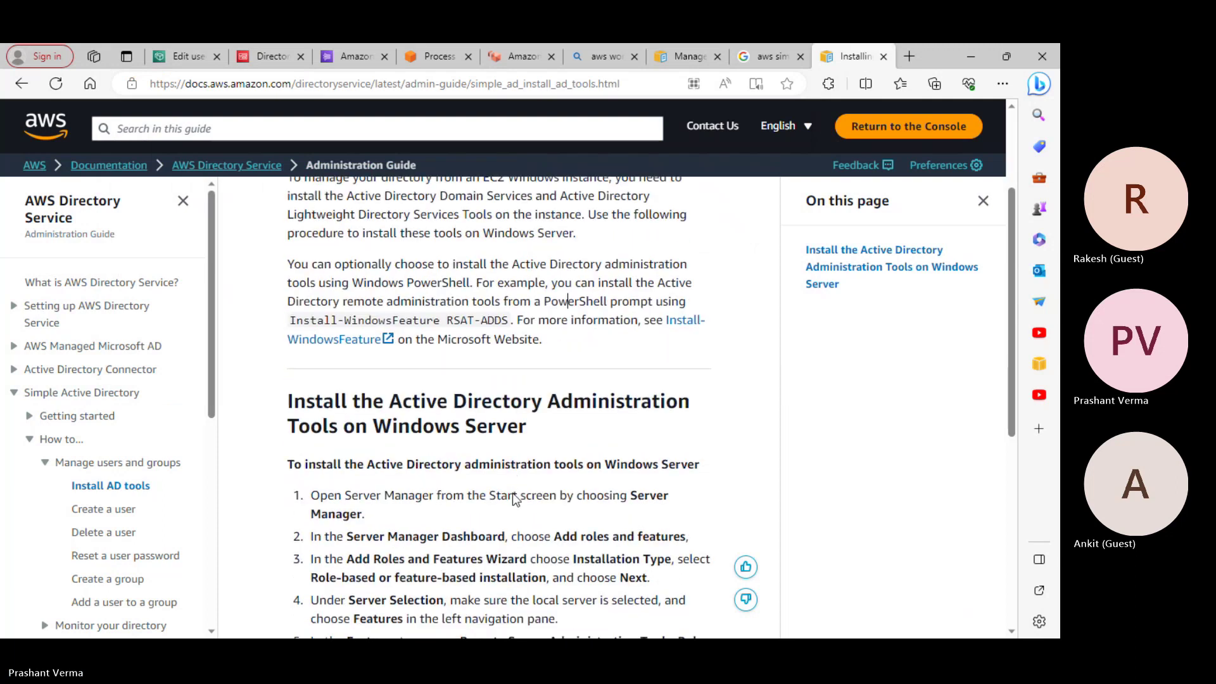
scroll(512, 497, "down", 2)
scroll(512, 491, "up", 4)
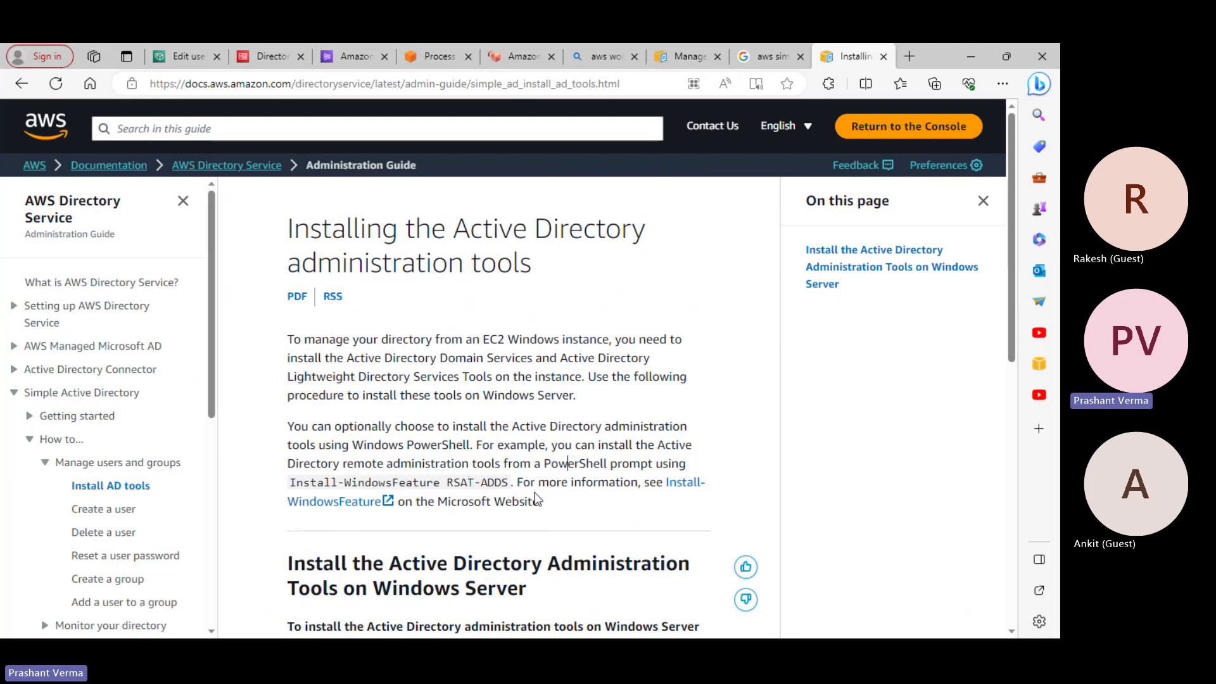
Scroll through the instructions for installing the Active Directory administration tools
scroll(535, 498, "down", 2)
scroll(535, 499, "down", 4)
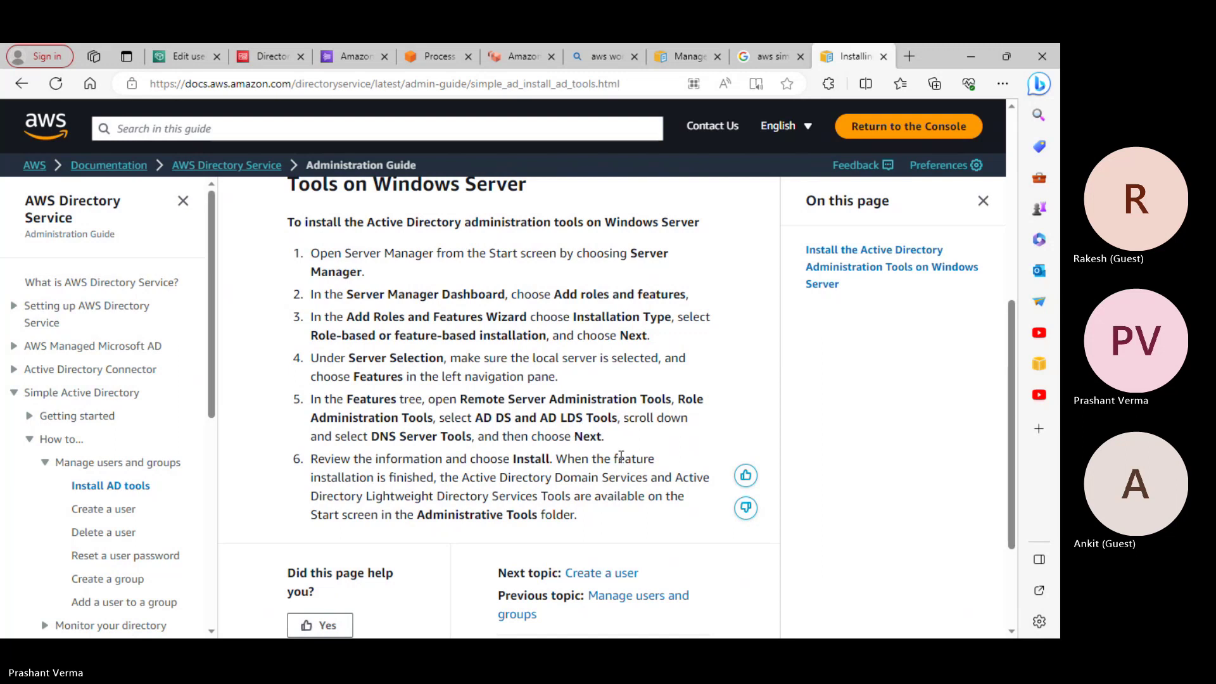
scroll(633, 495, "down", 3)
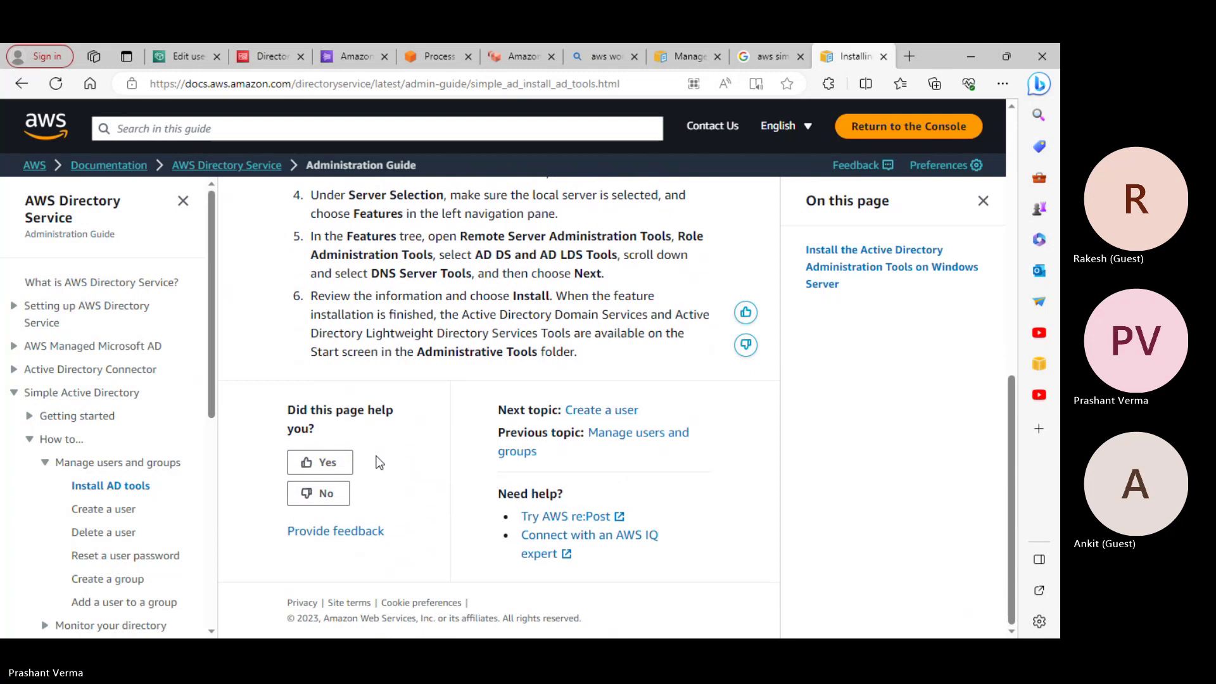
scroll(469, 502, "up", 3)
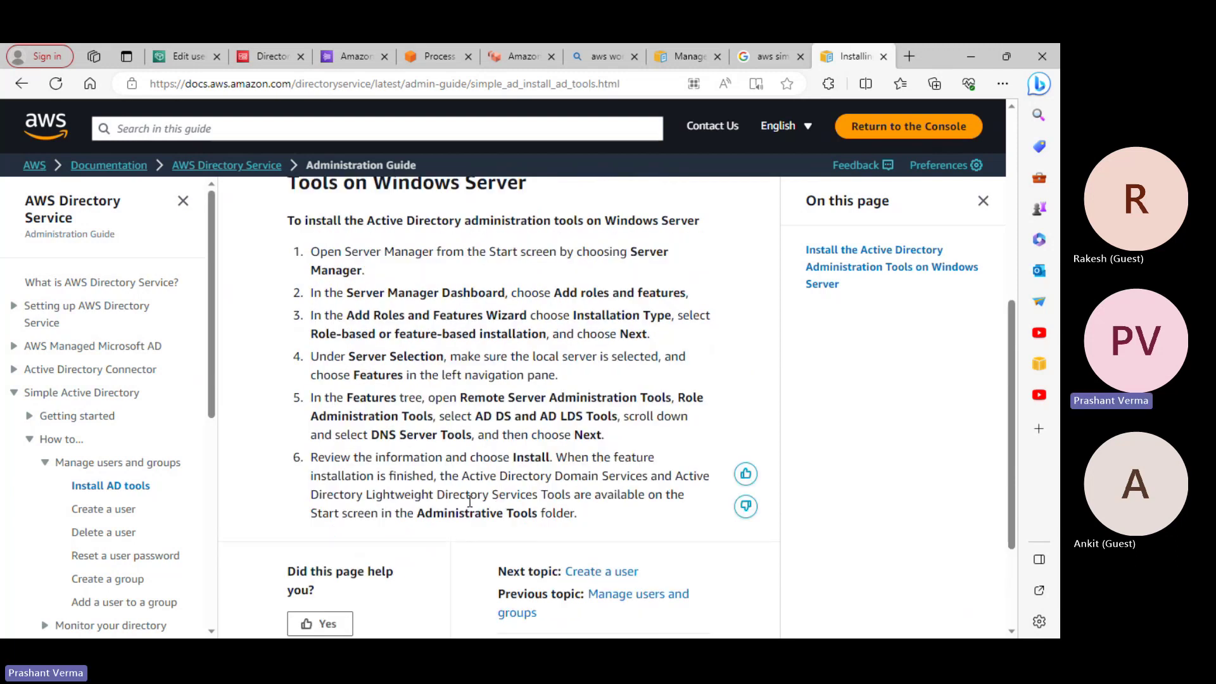
scroll(469, 502, "down", 2)
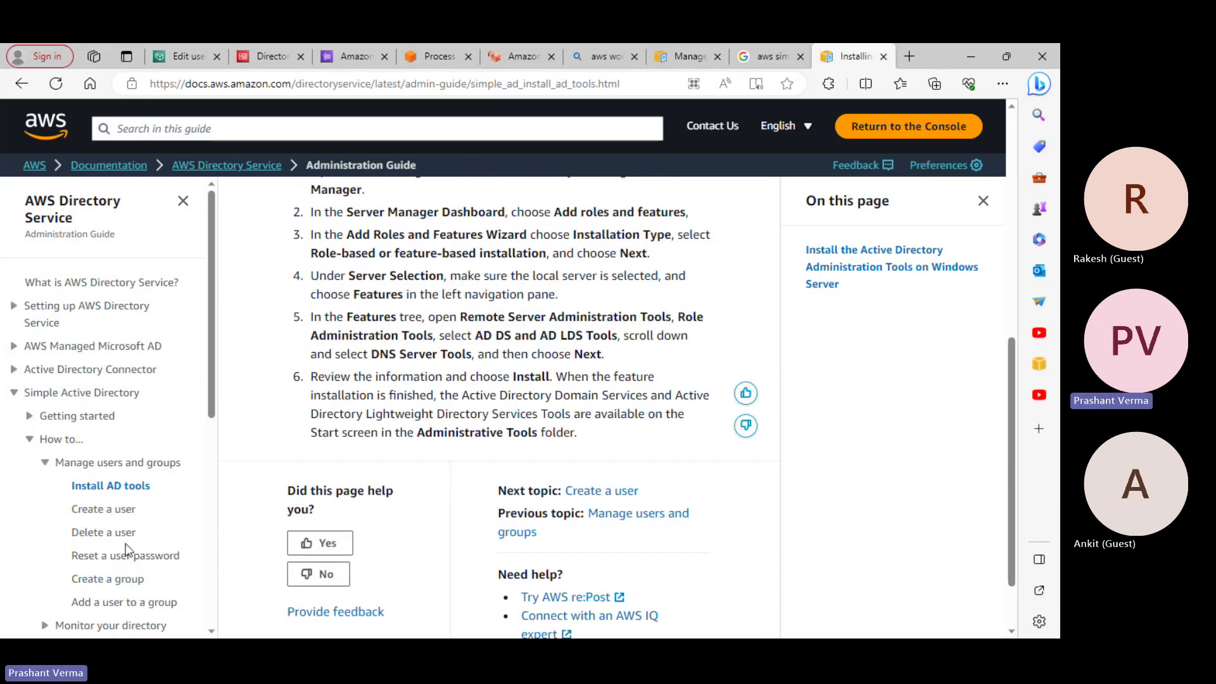
scroll(200, 562, "down", 2)
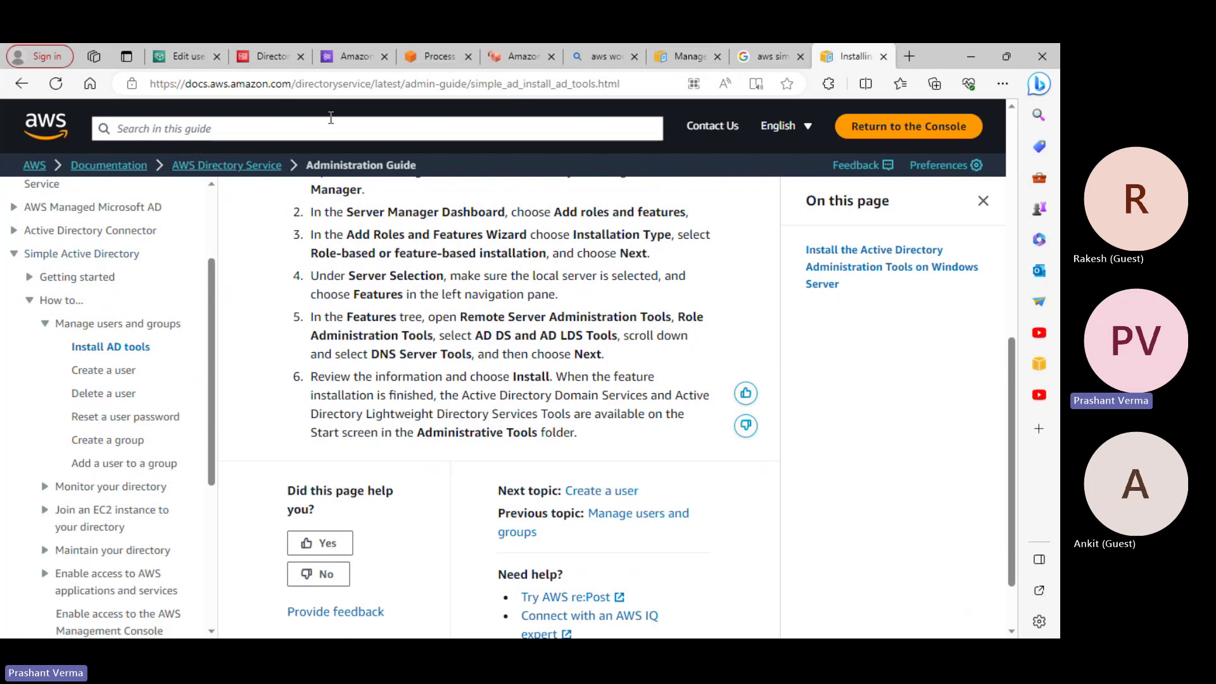
Copy the AD administration tools page URL and bring up the Windows Start menu
left_click(318, 83)
key("ctrl+c")
right_click(316, 80)
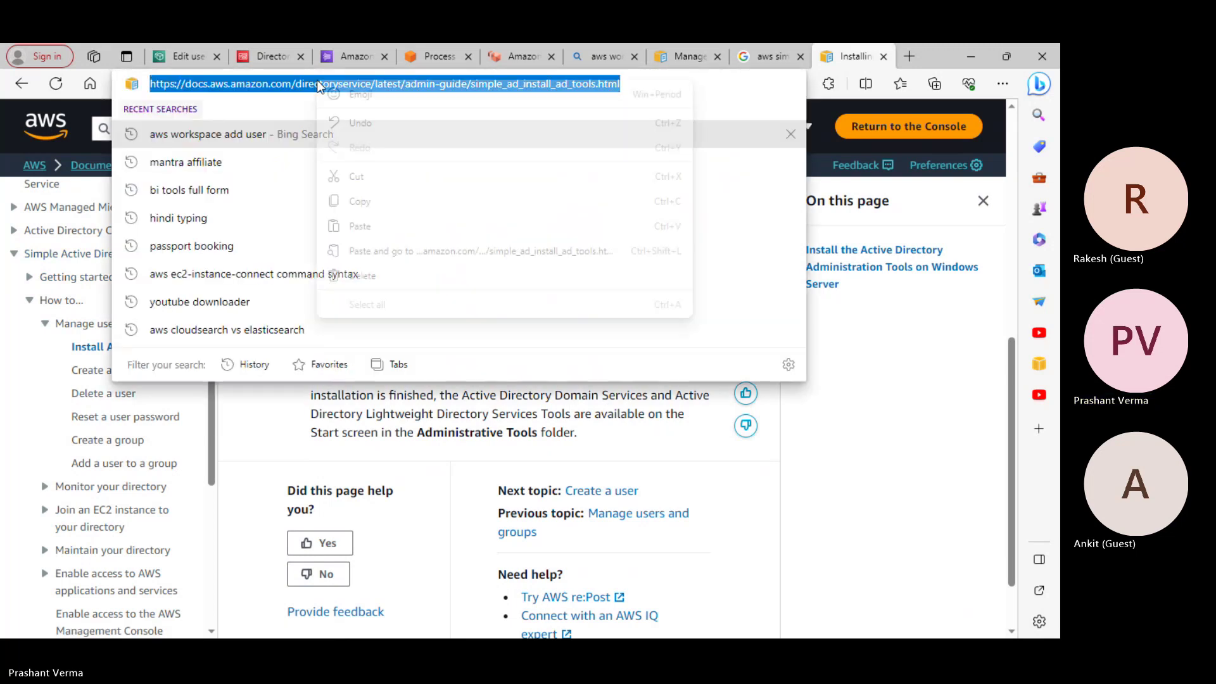
left_click(358, 198)
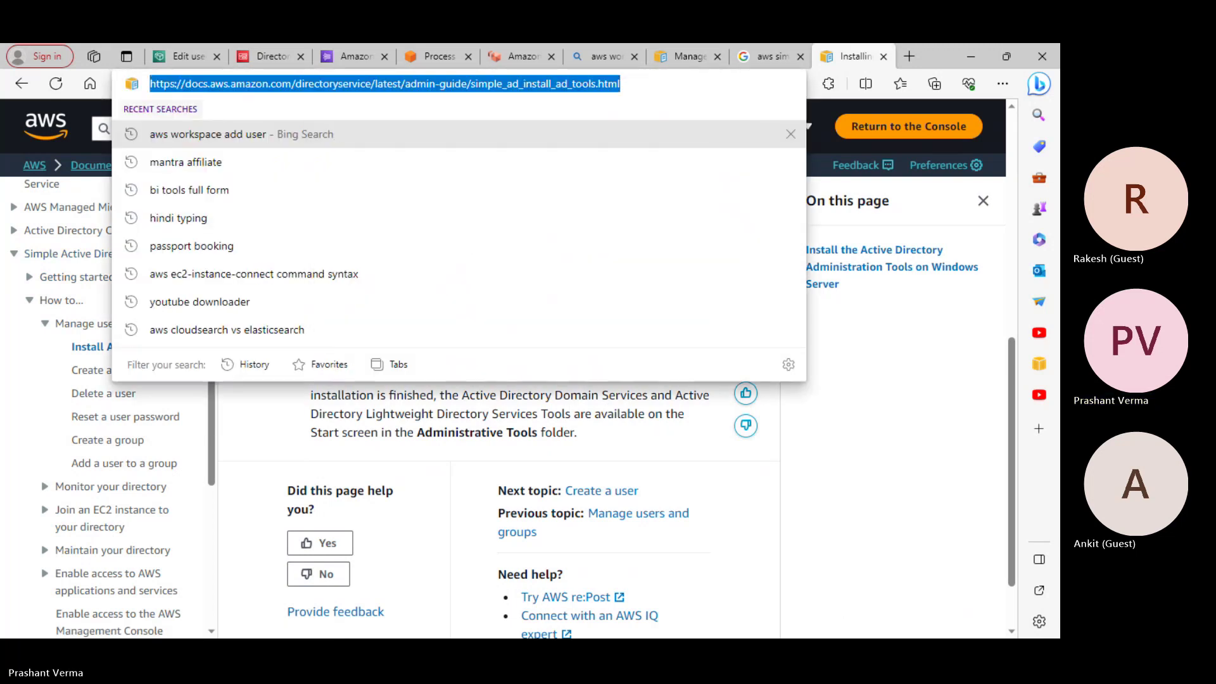
left_click(697, 627)
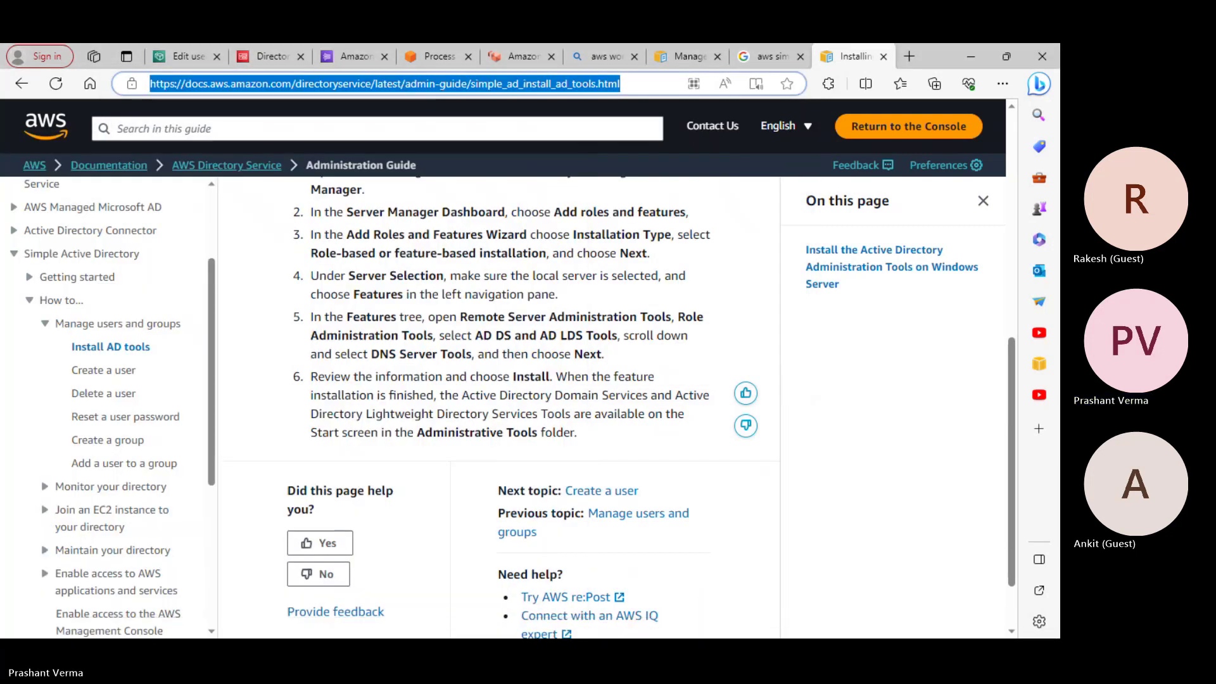
key("super")
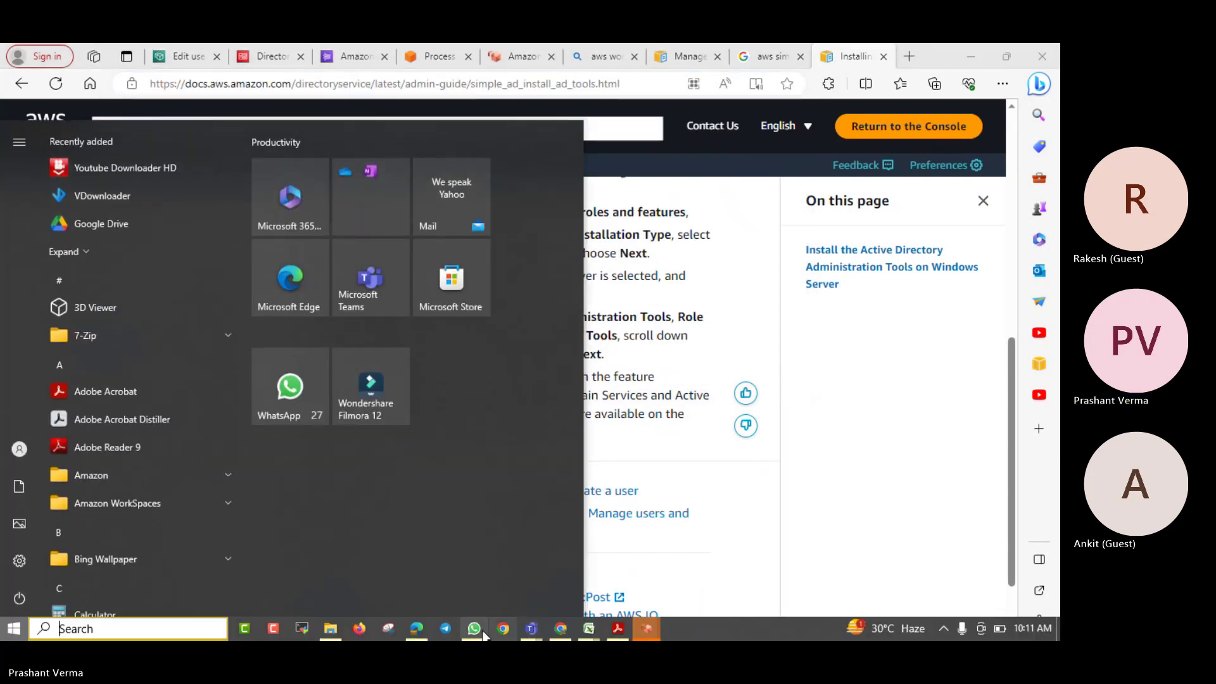
Send the AD tools docs link to the Aws saa professional 9am WhatsApp group
left_click(507, 629)
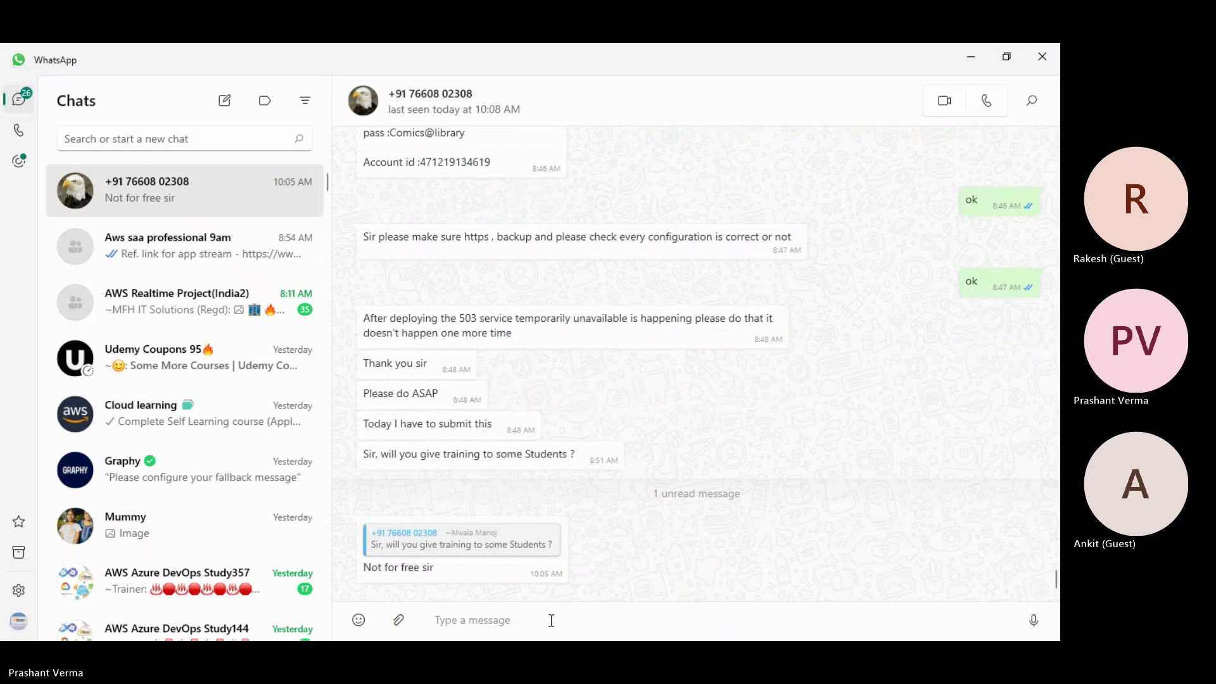
left_click(155, 246)
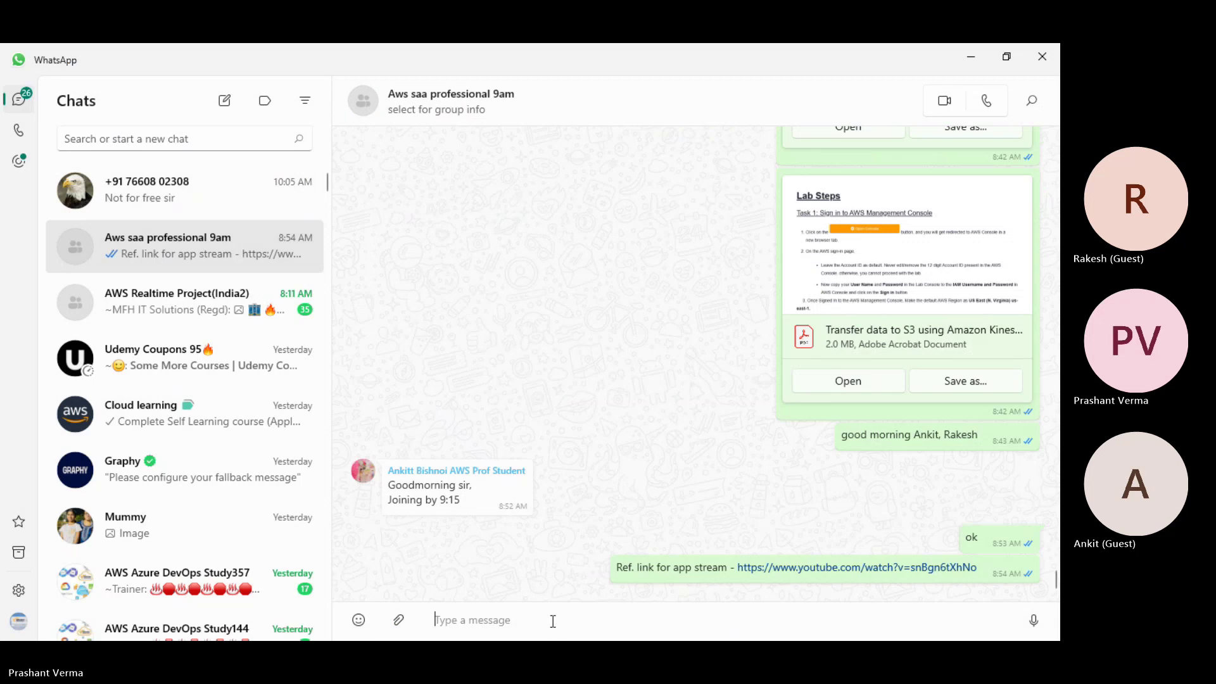
key("ctrl+v")
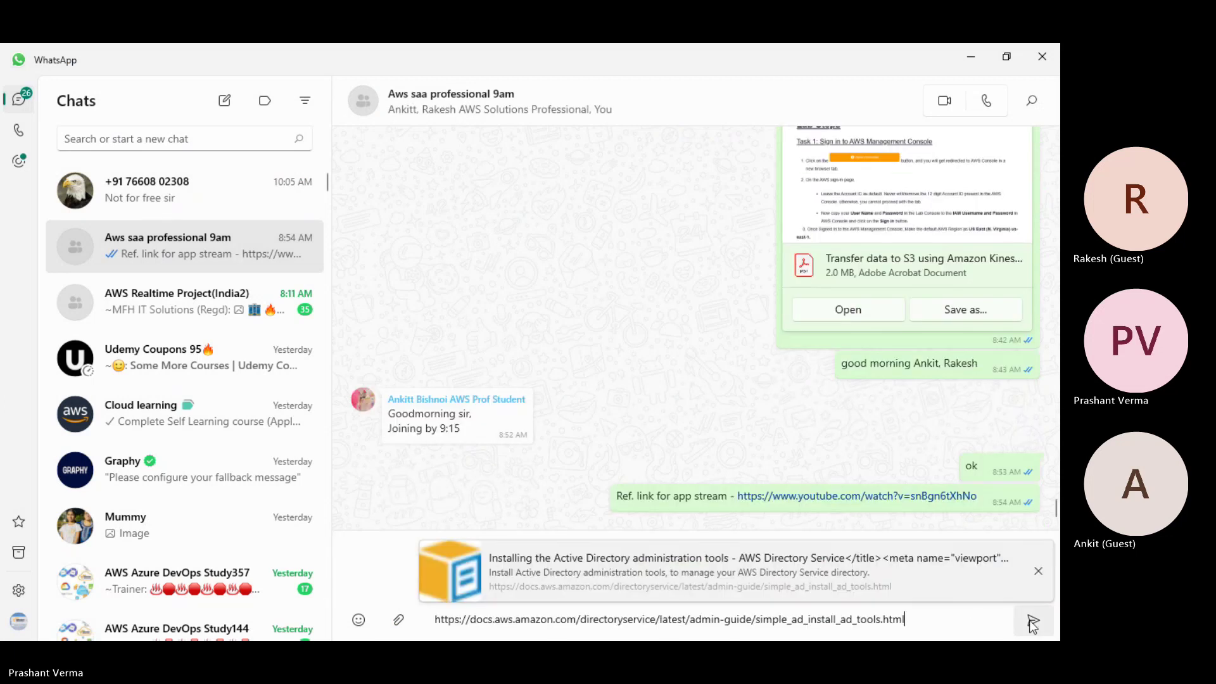
left_click(1031, 619)
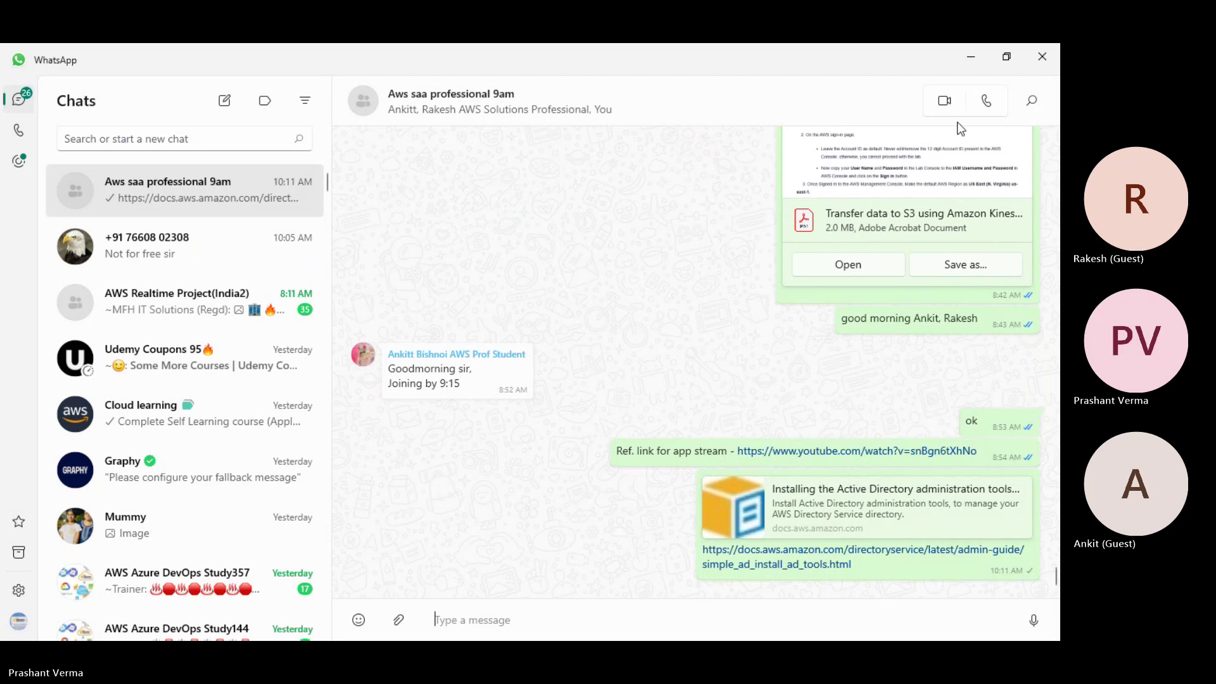
left_click(977, 56)
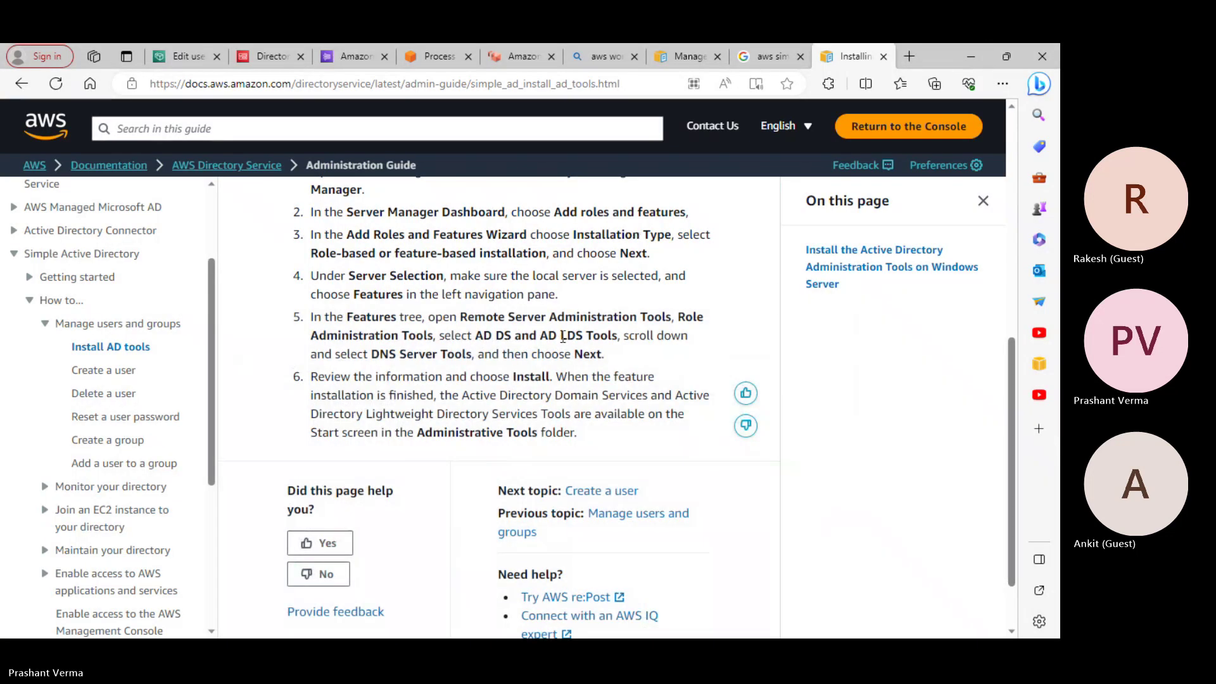
scroll(601, 411, "up", 10)
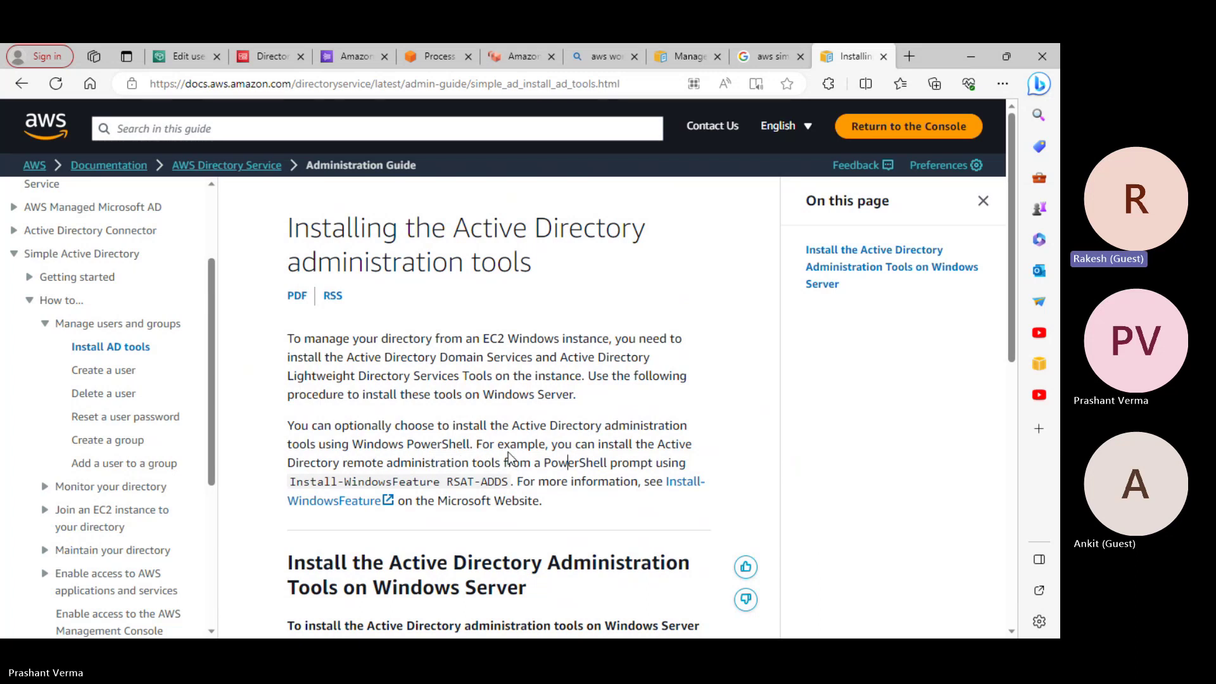
scroll(559, 457, "down", 3)
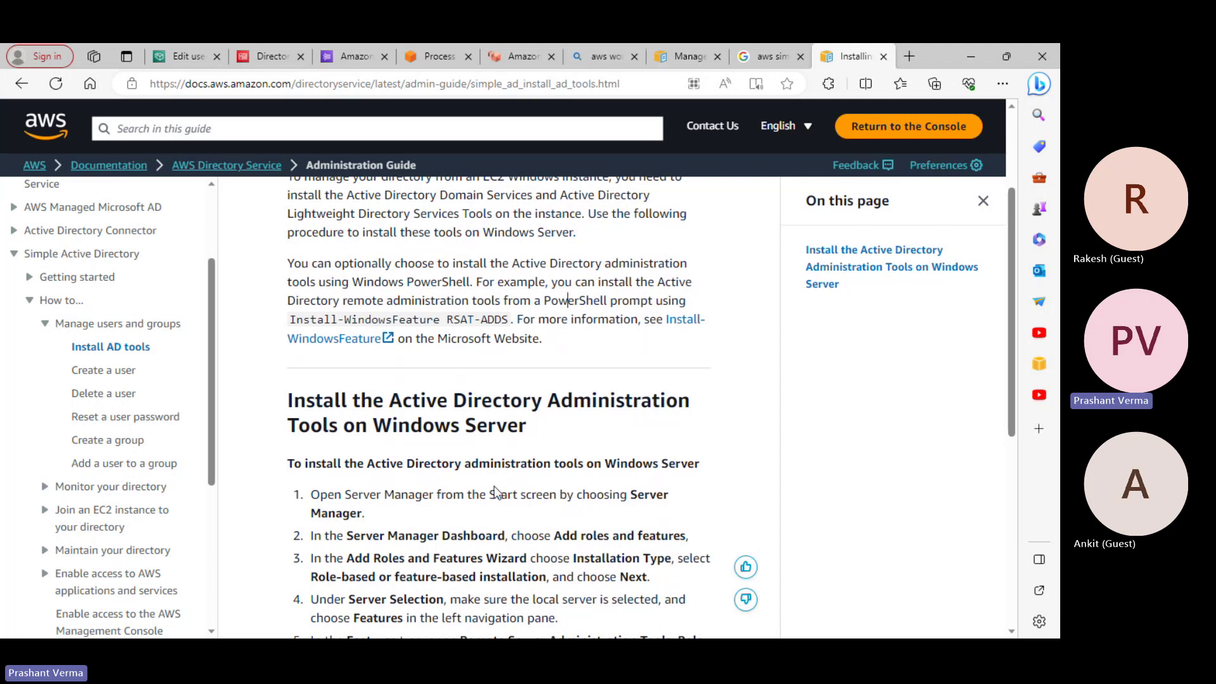
scroll(506, 387, "down", 2)
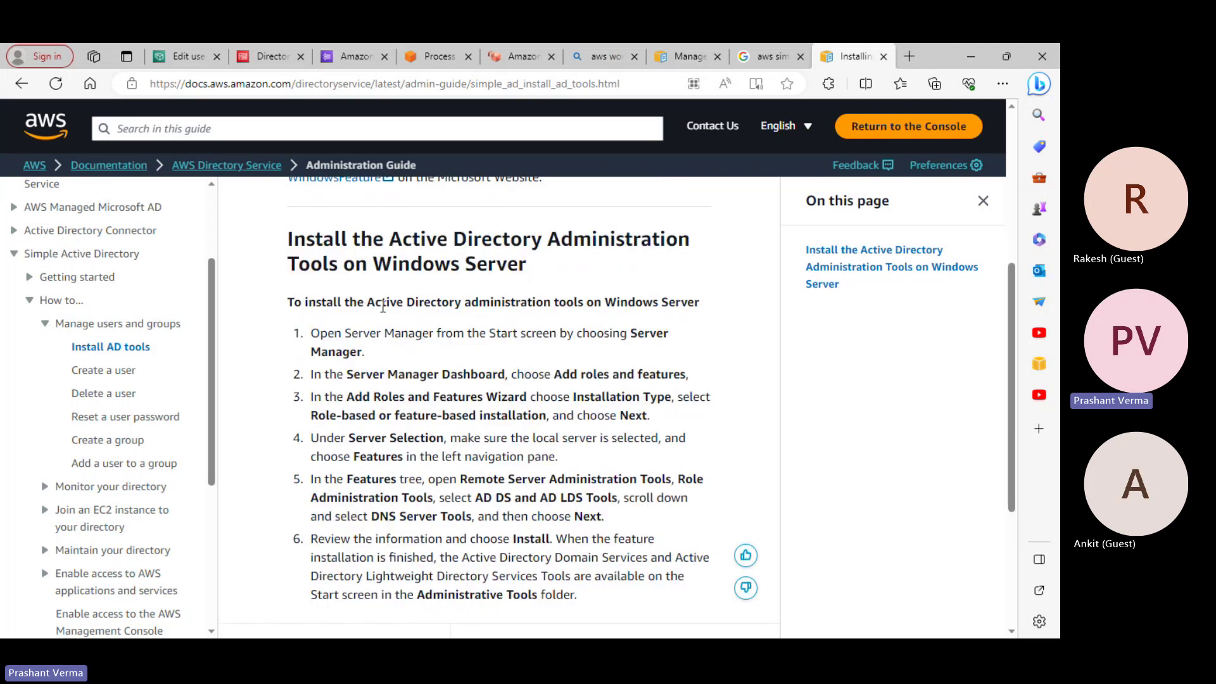
left_click_drag(382, 305, 575, 303)
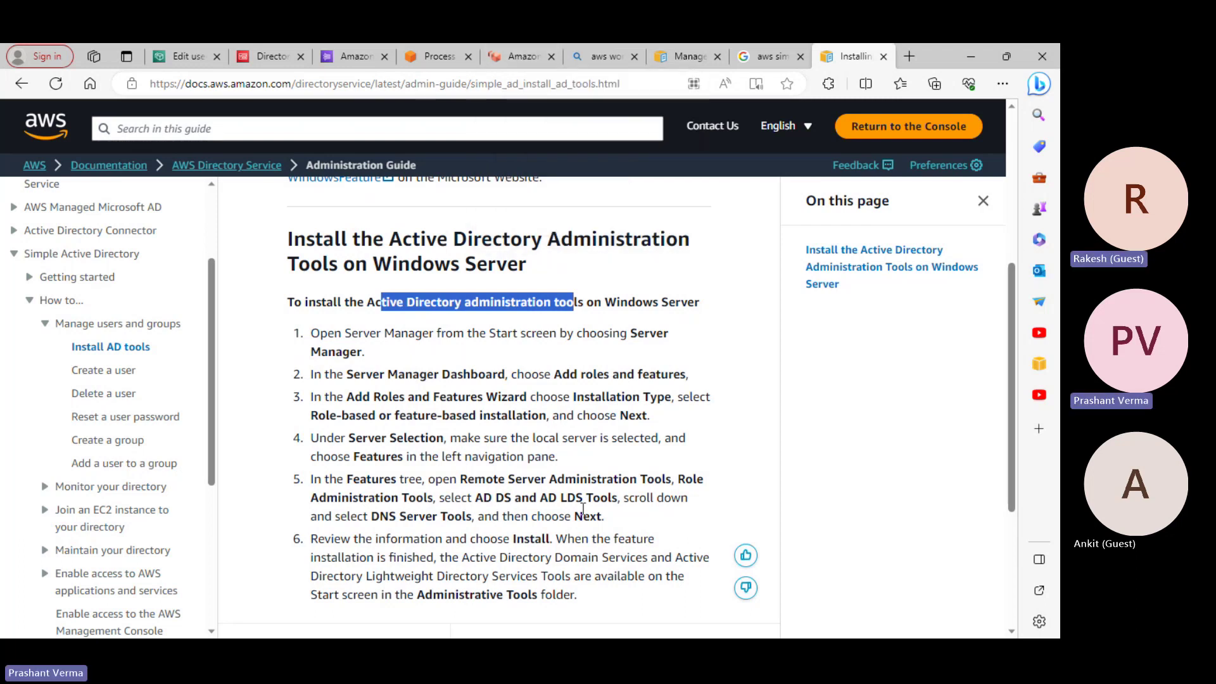
scroll(582, 510, "down", 5)
scroll(582, 509, "up", 5)
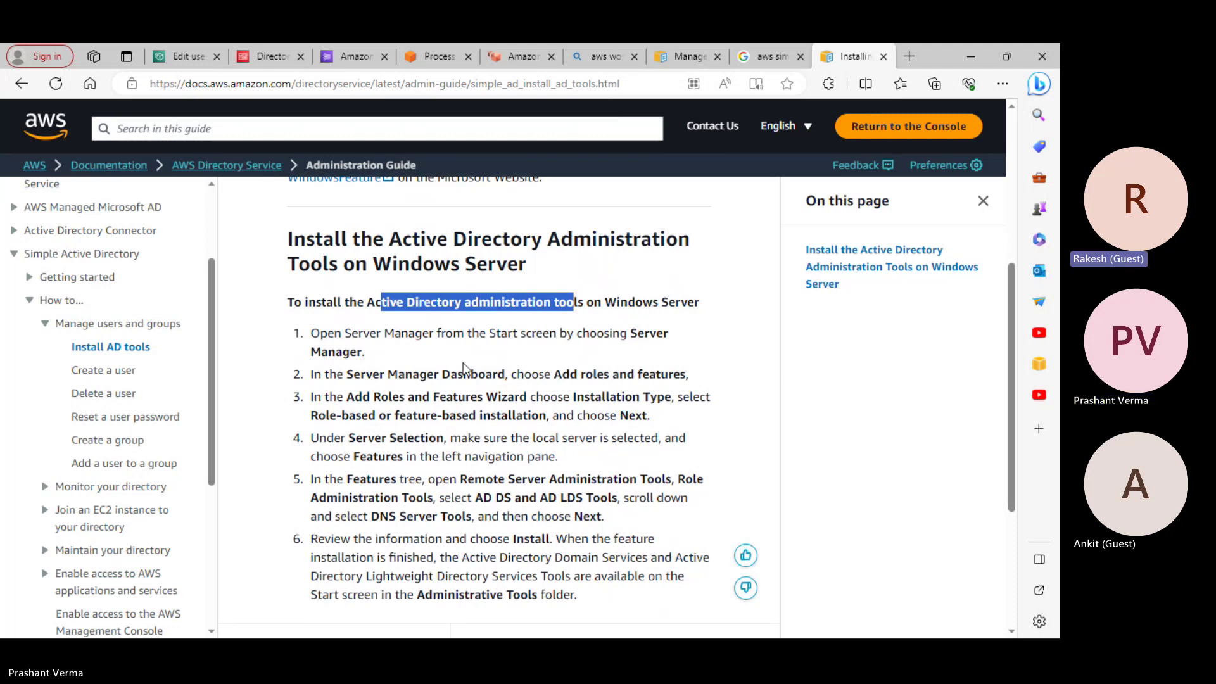
scroll(462, 362, "up", 4)
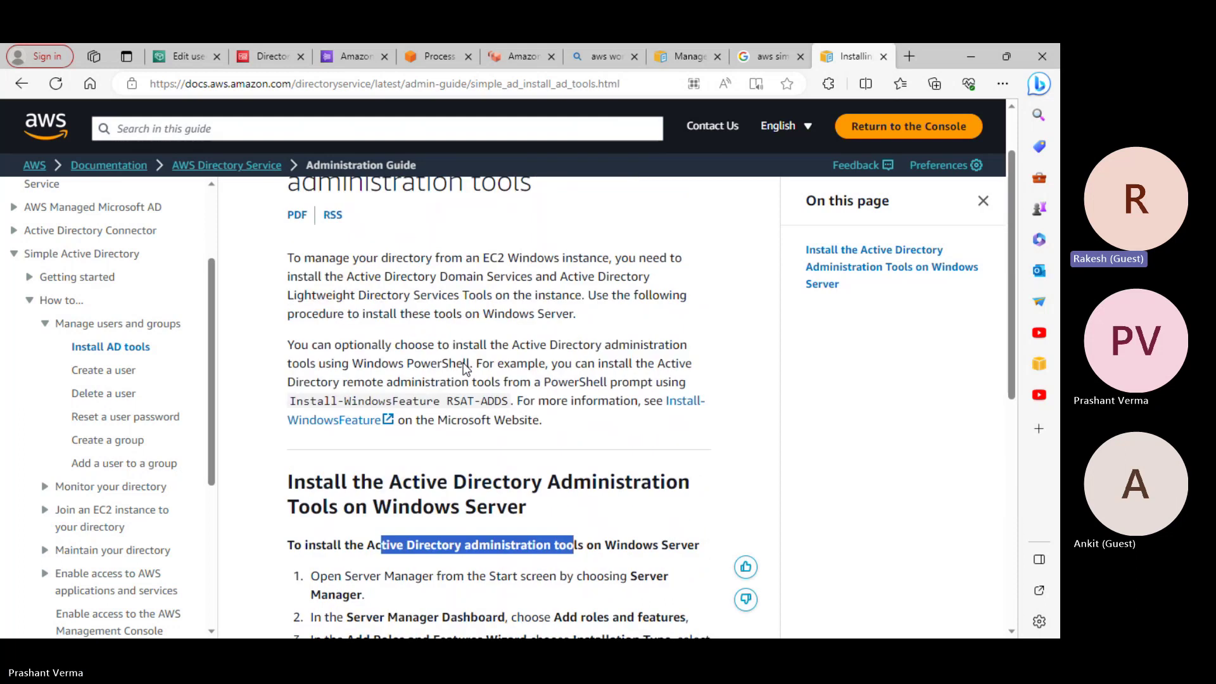
left_click(458, 404)
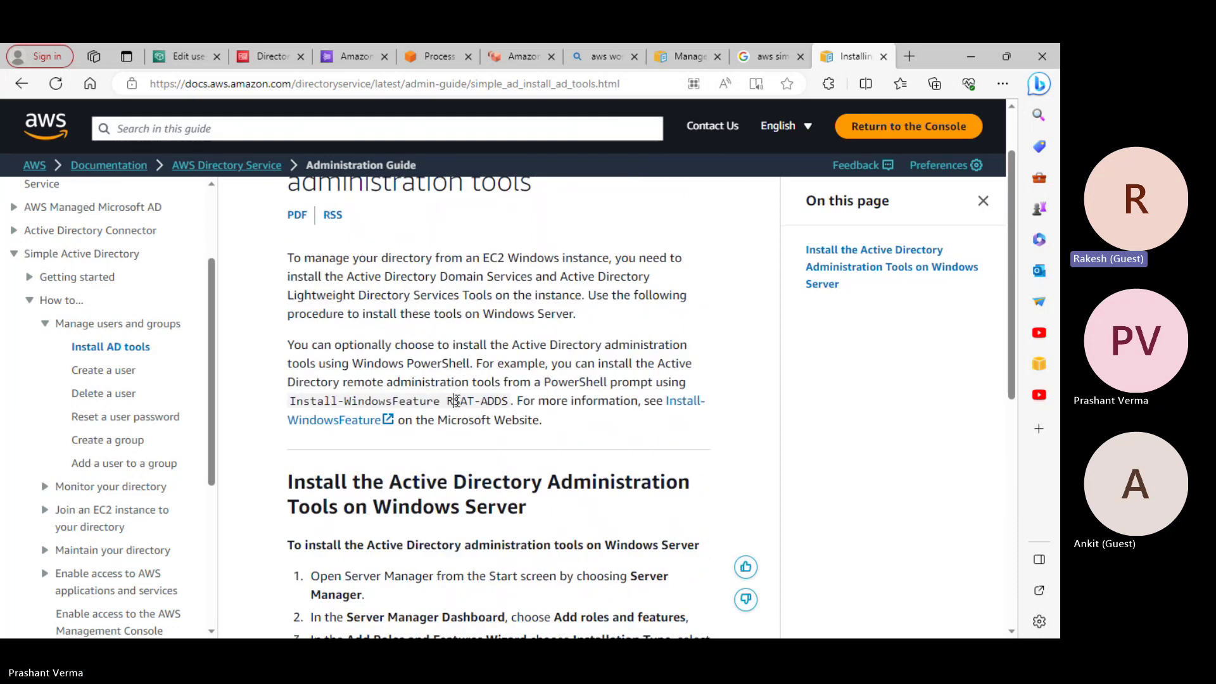
left_click_drag(455, 401, 510, 398)
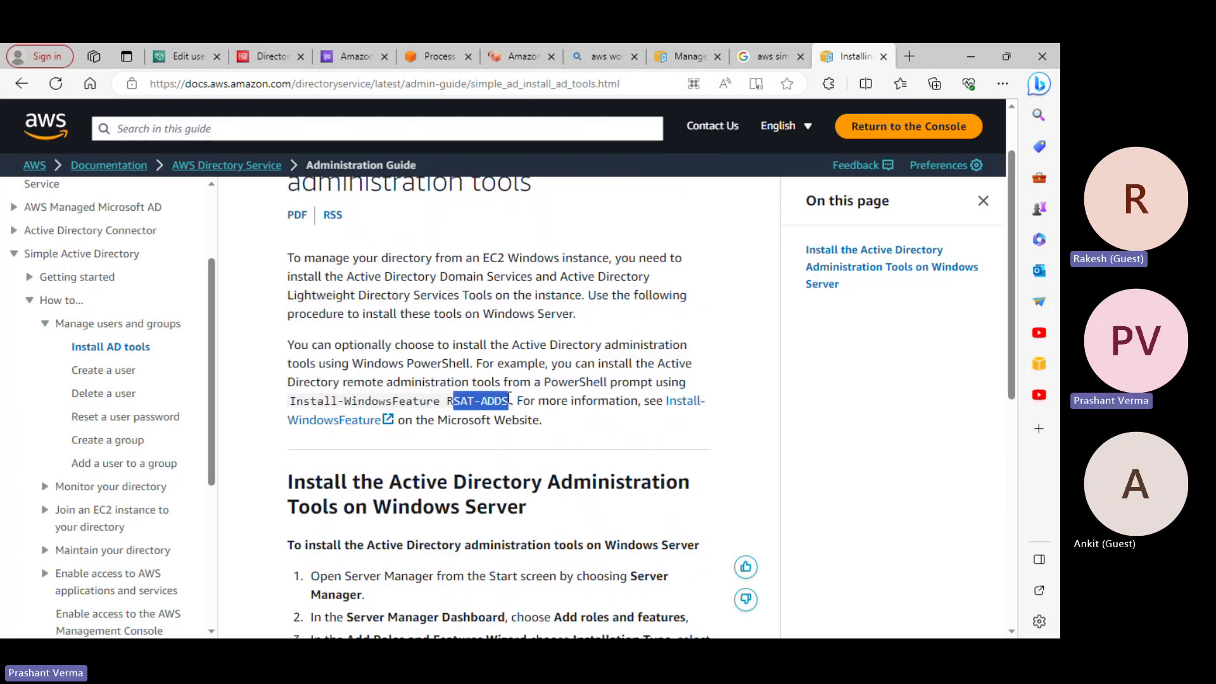
left_click(510, 406)
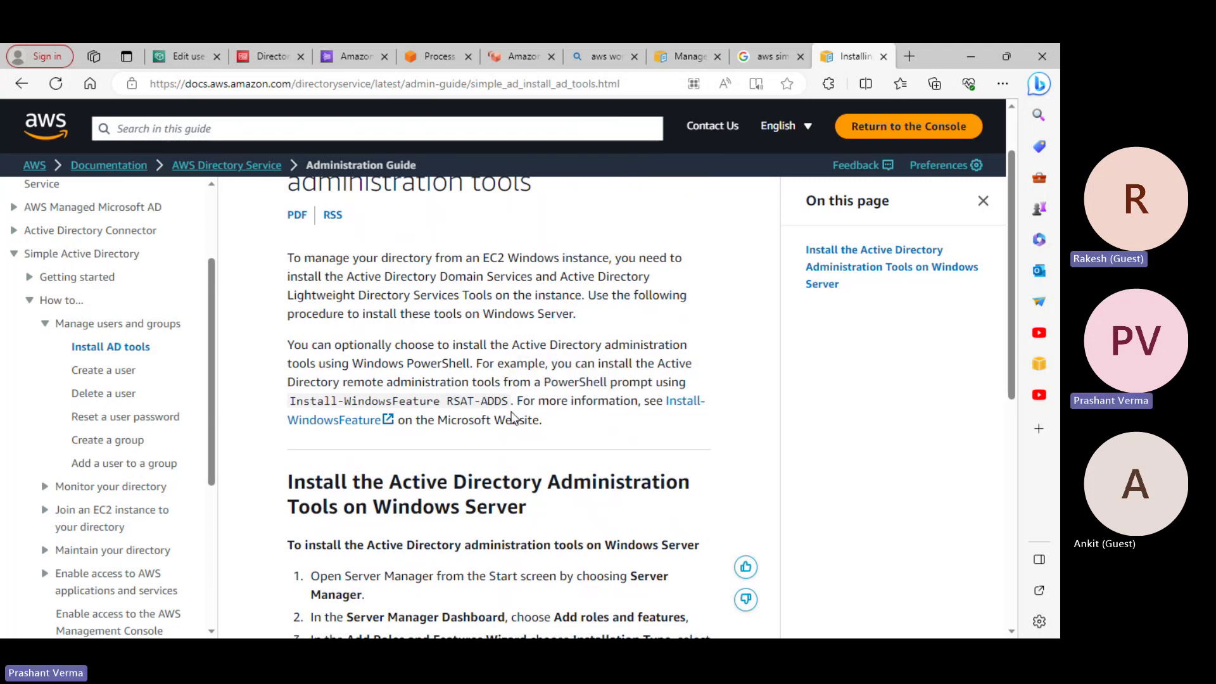
scroll(514, 418, "down", 1)
scroll(514, 418, "down", 3)
scroll(549, 353, "up", 2)
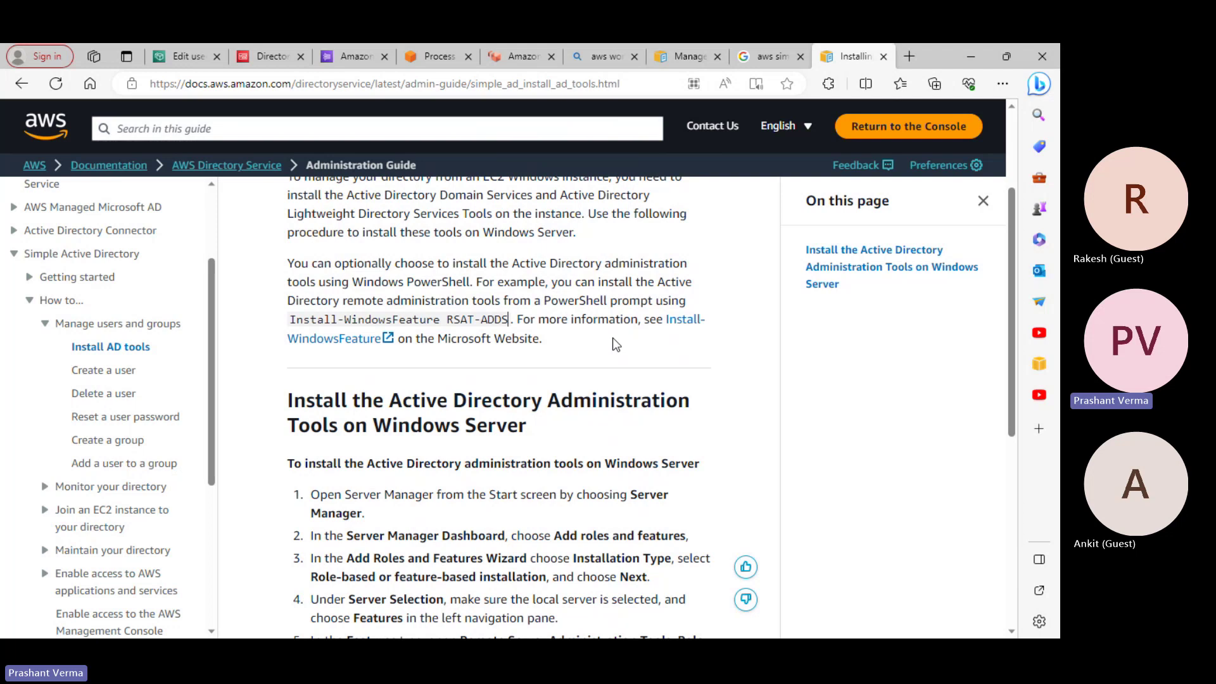
left_click_drag(446, 320, 508, 320)
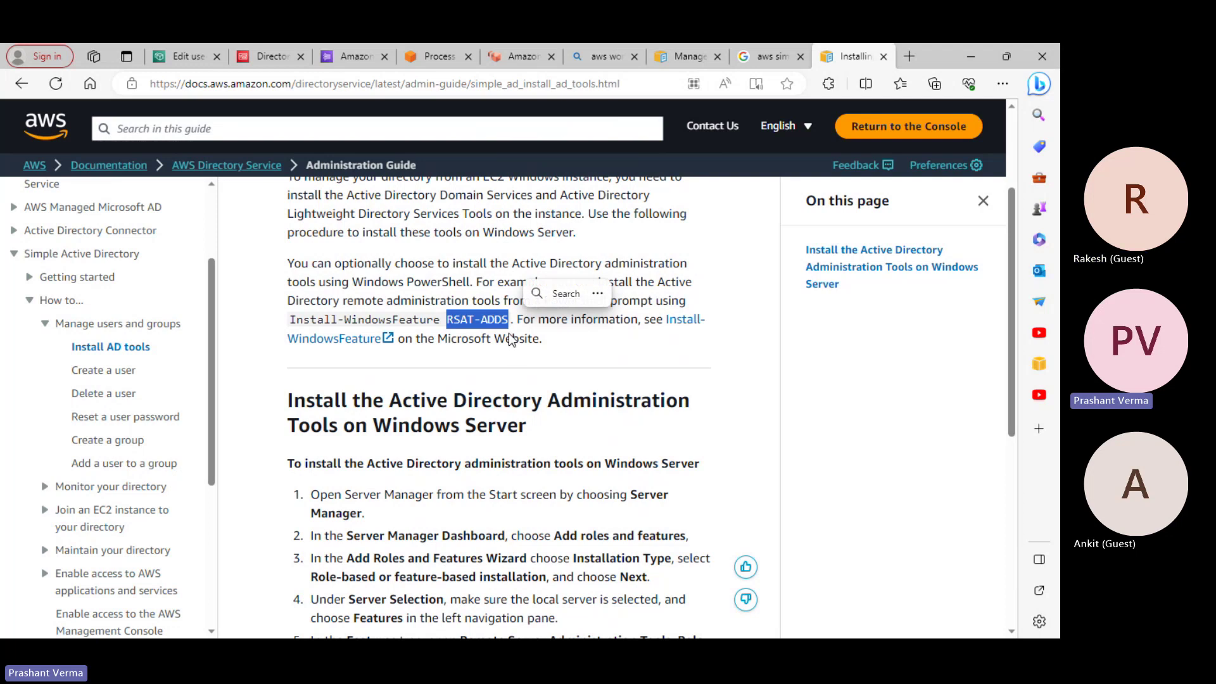
scroll(607, 459, "down", 1)
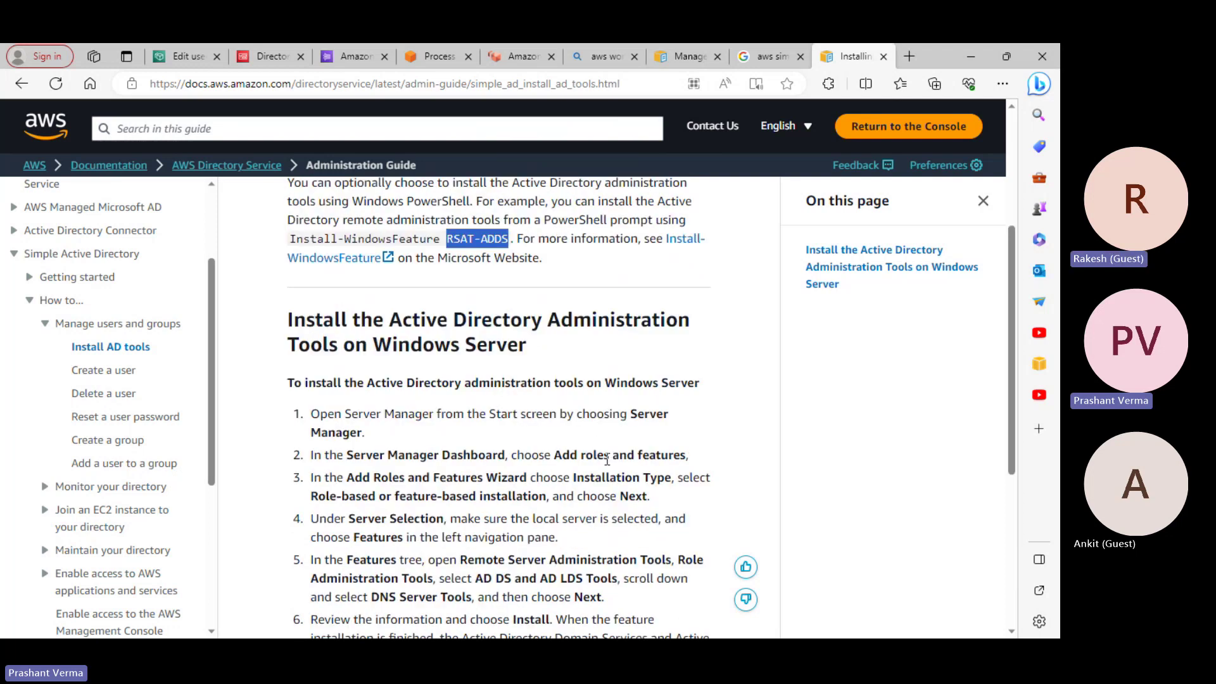
left_click_drag(421, 387, 550, 386)
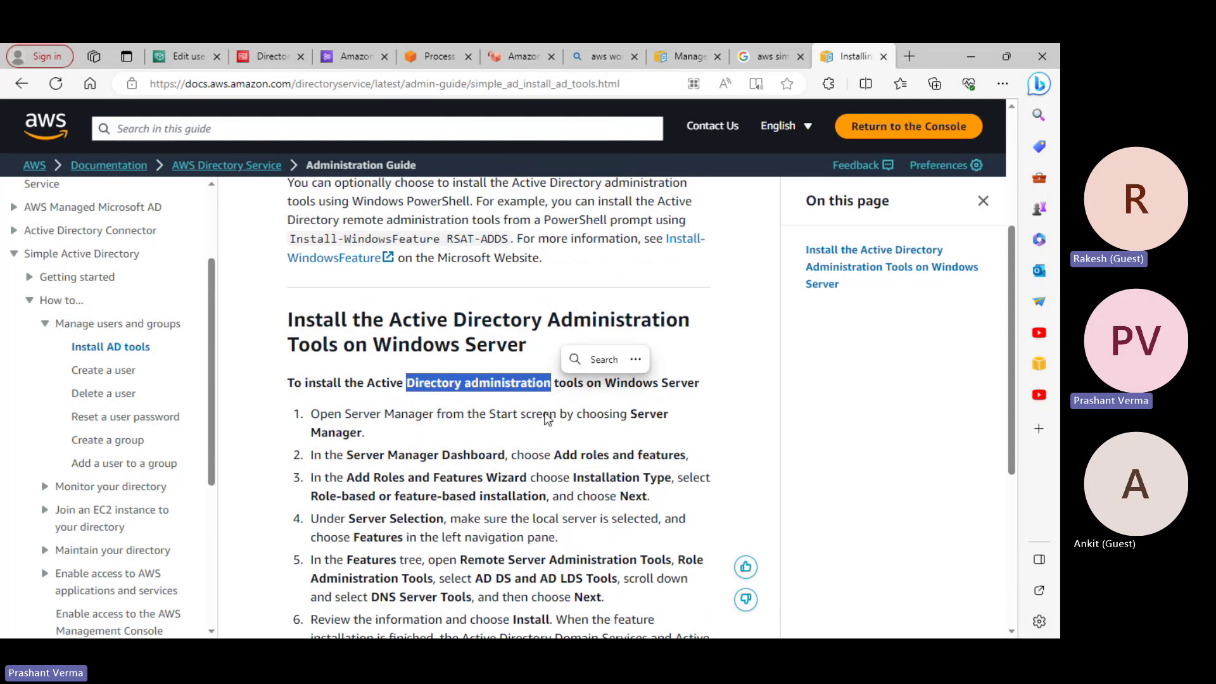
scroll(548, 418, "down", 2)
scroll(548, 429, "up", 1)
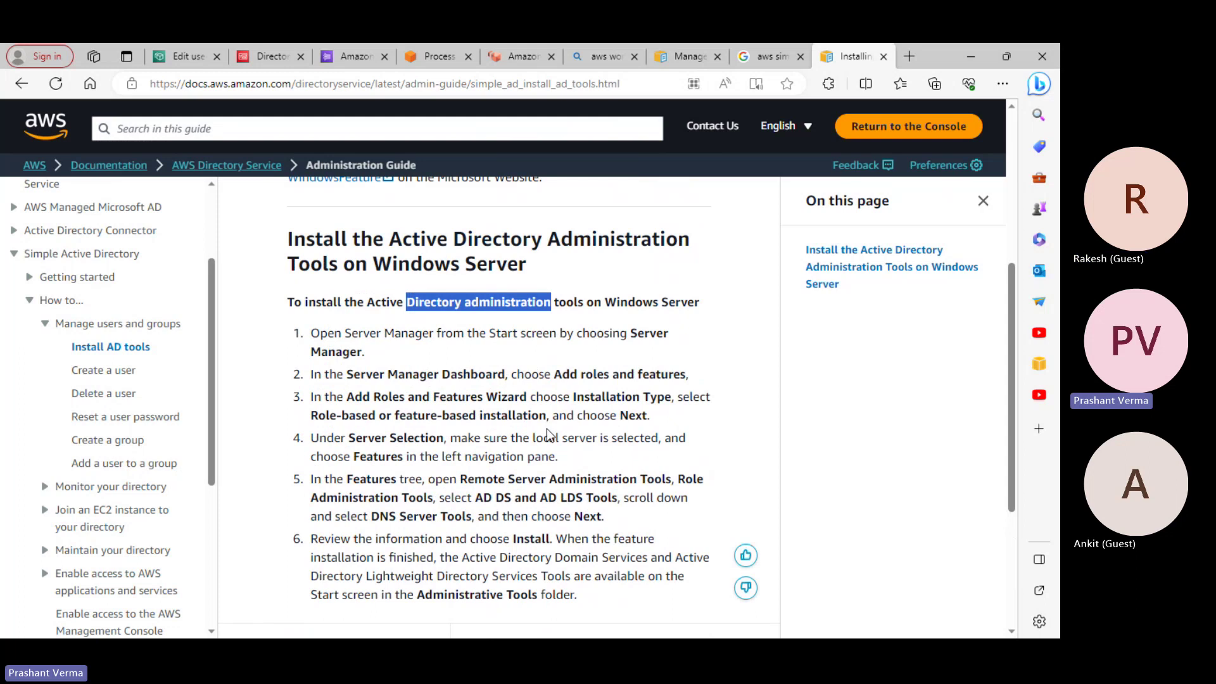
scroll(548, 436, "down", 1)
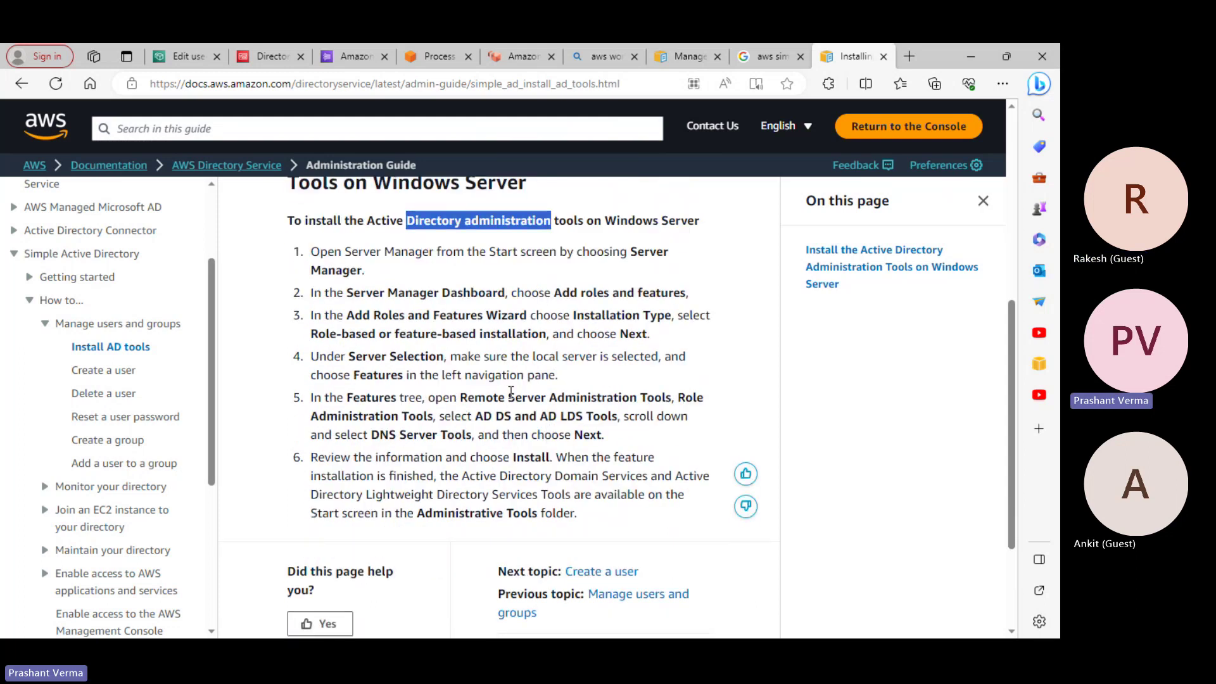
scroll(511, 392, "up", 2)
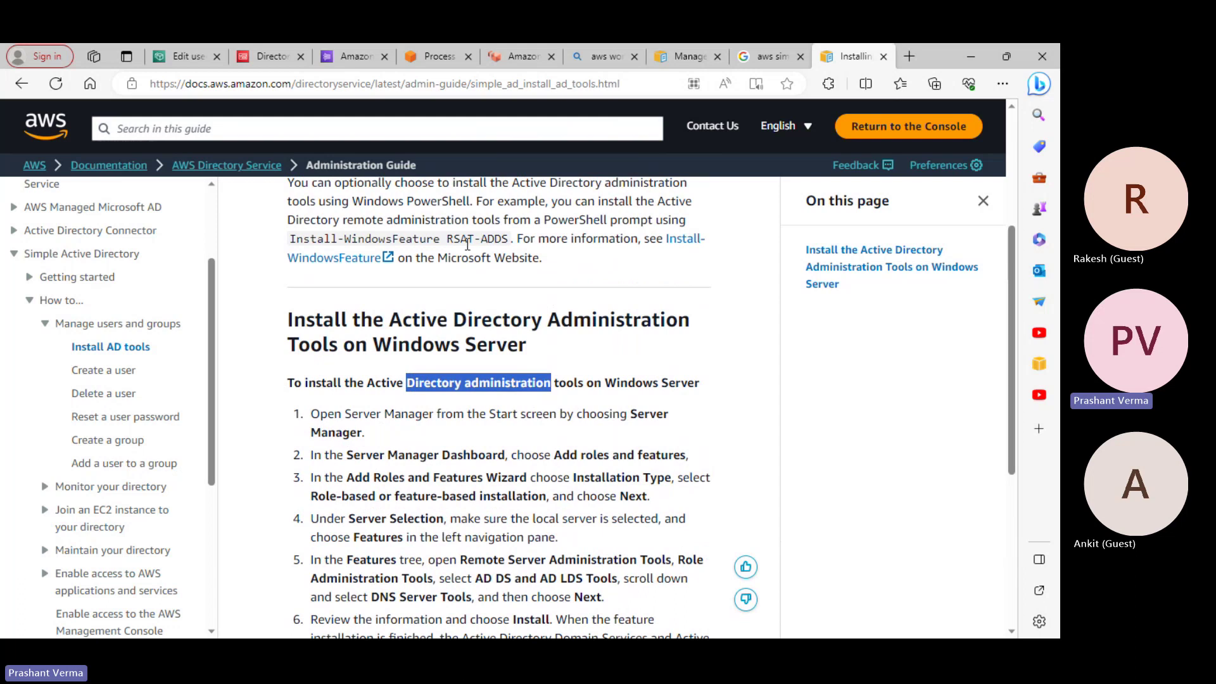
left_click_drag(453, 240, 510, 244)
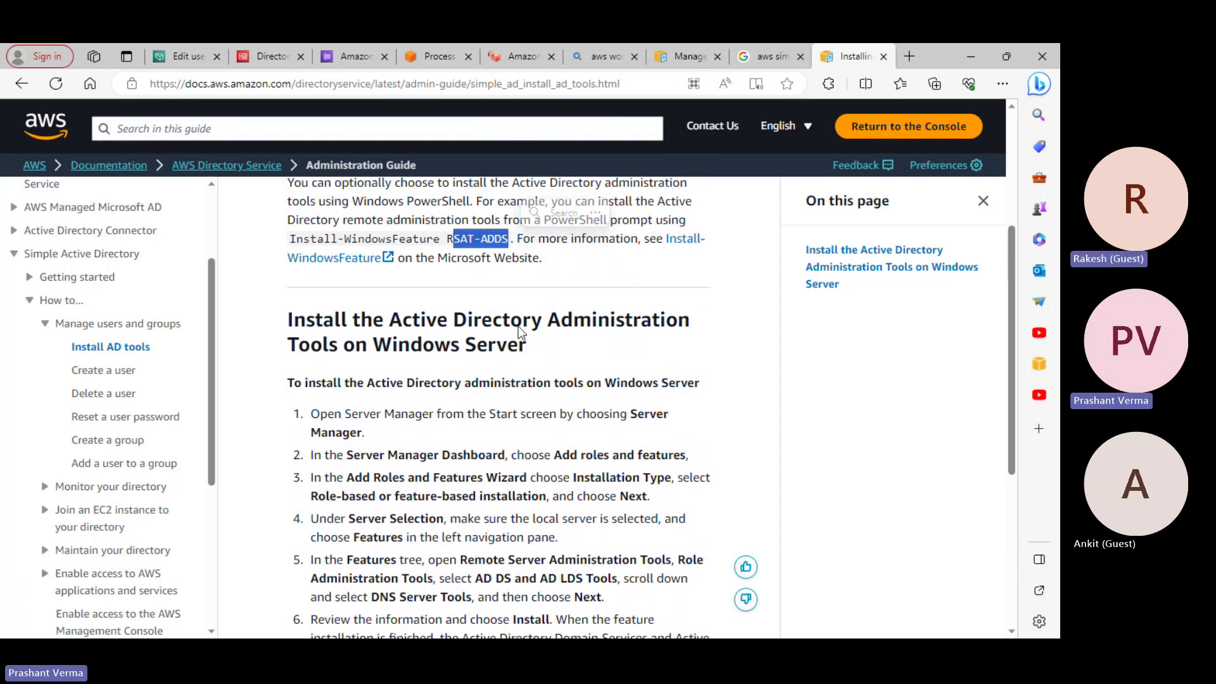
scroll(608, 367, "up", 1)
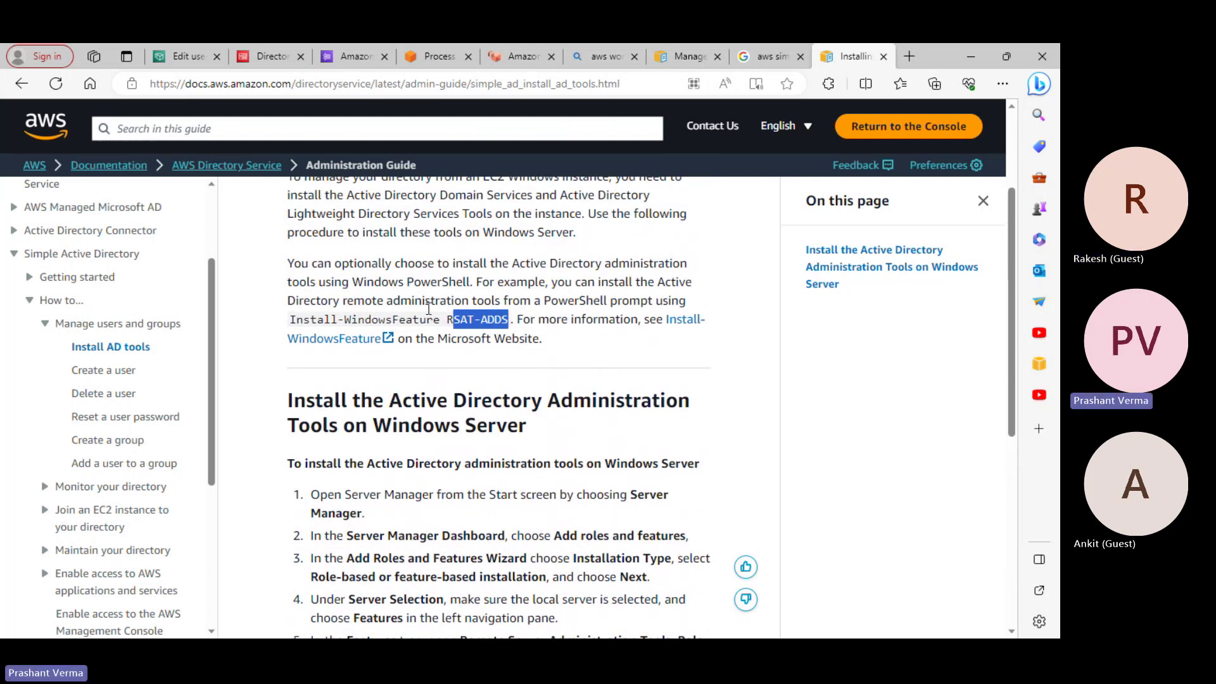
left_click_drag(364, 302, 670, 301)
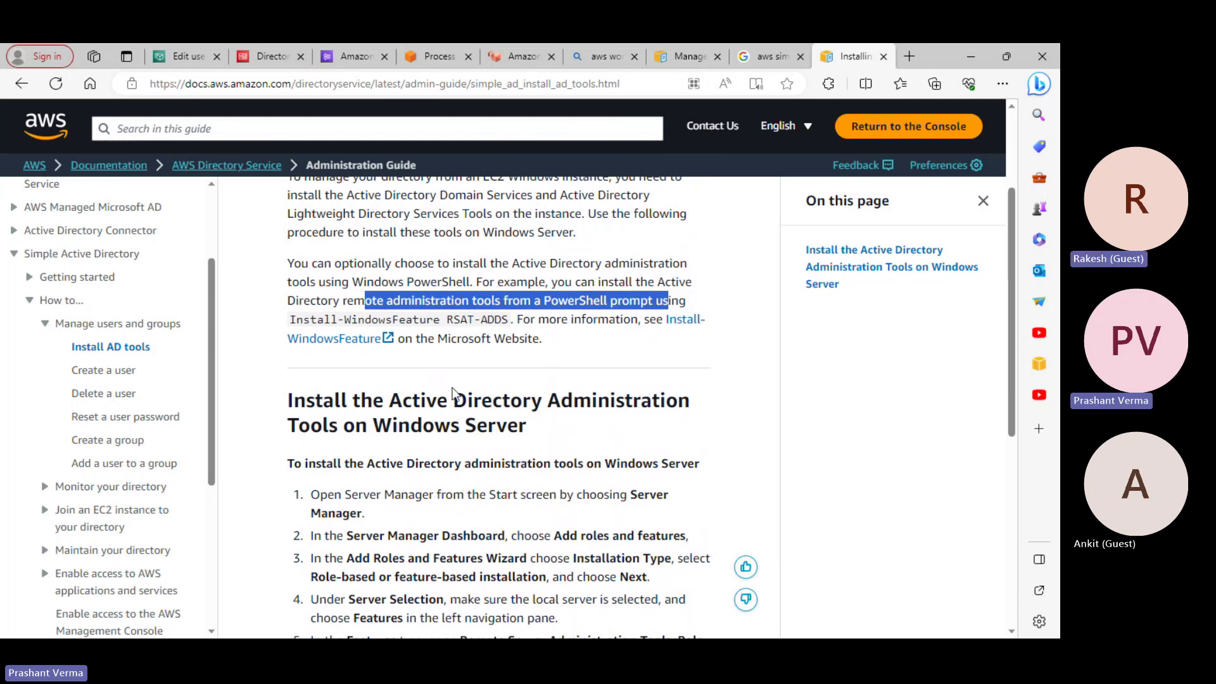
scroll(453, 396, "down", 3)
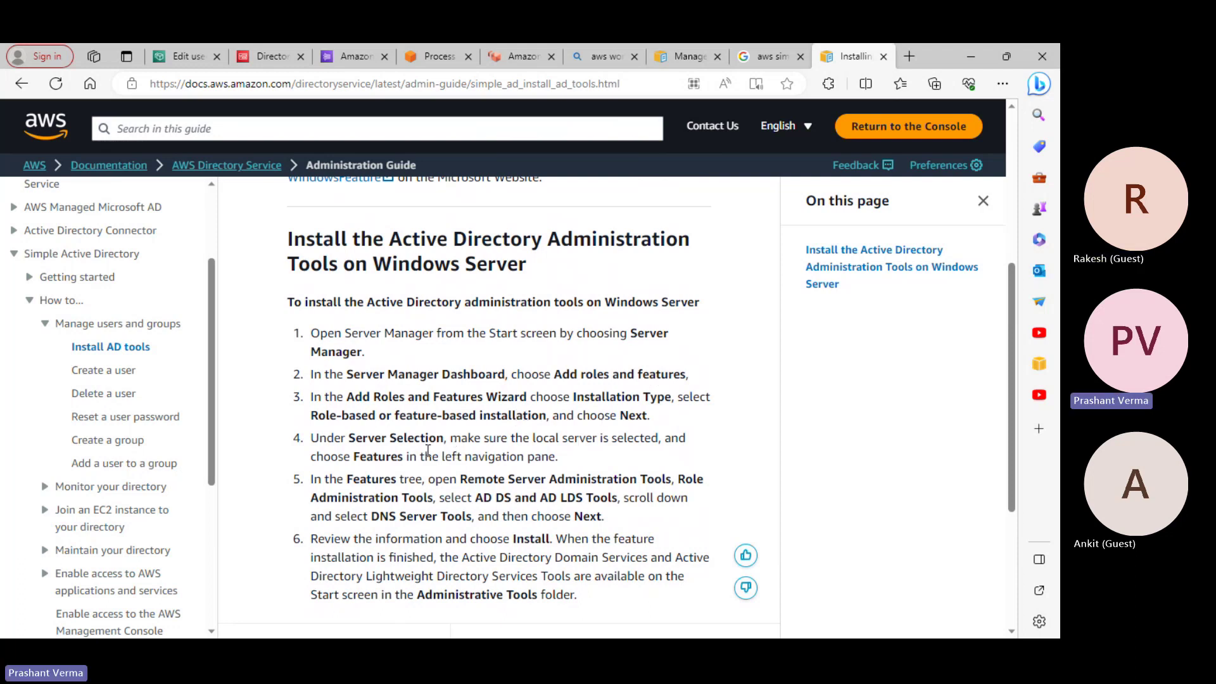
scroll(427, 450, "down", 1)
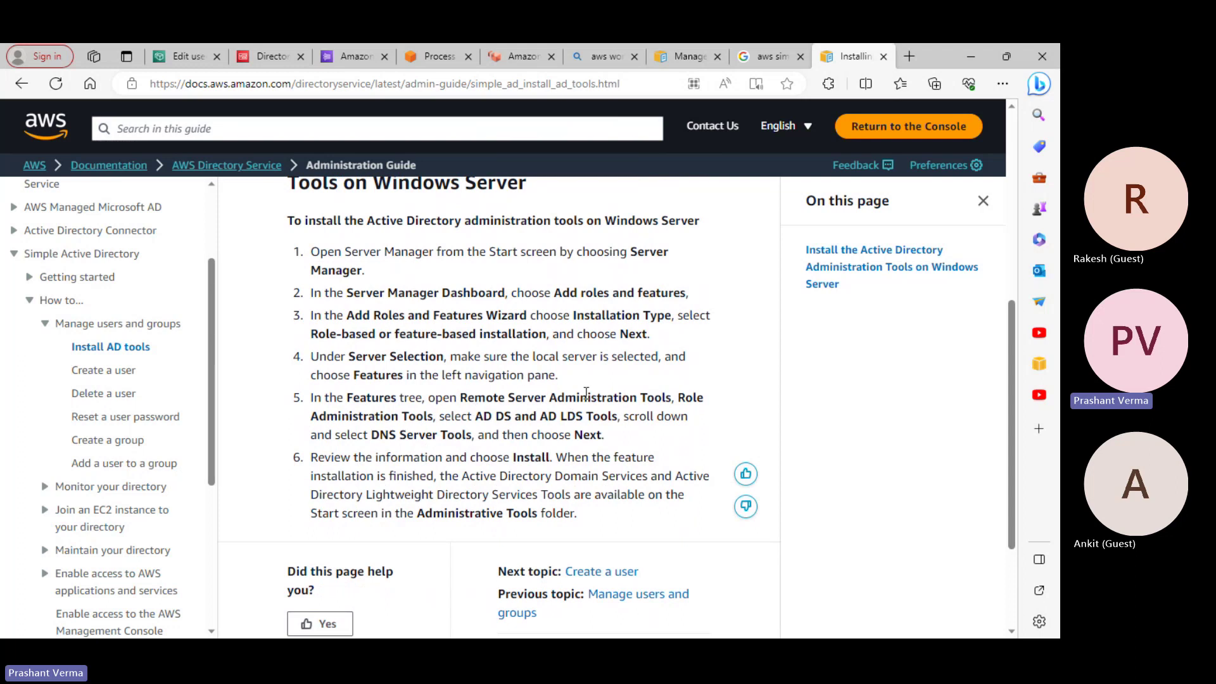
left_click_drag(378, 403, 396, 399)
left_click_drag(541, 397, 640, 398)
left_click_drag(391, 416, 451, 416)
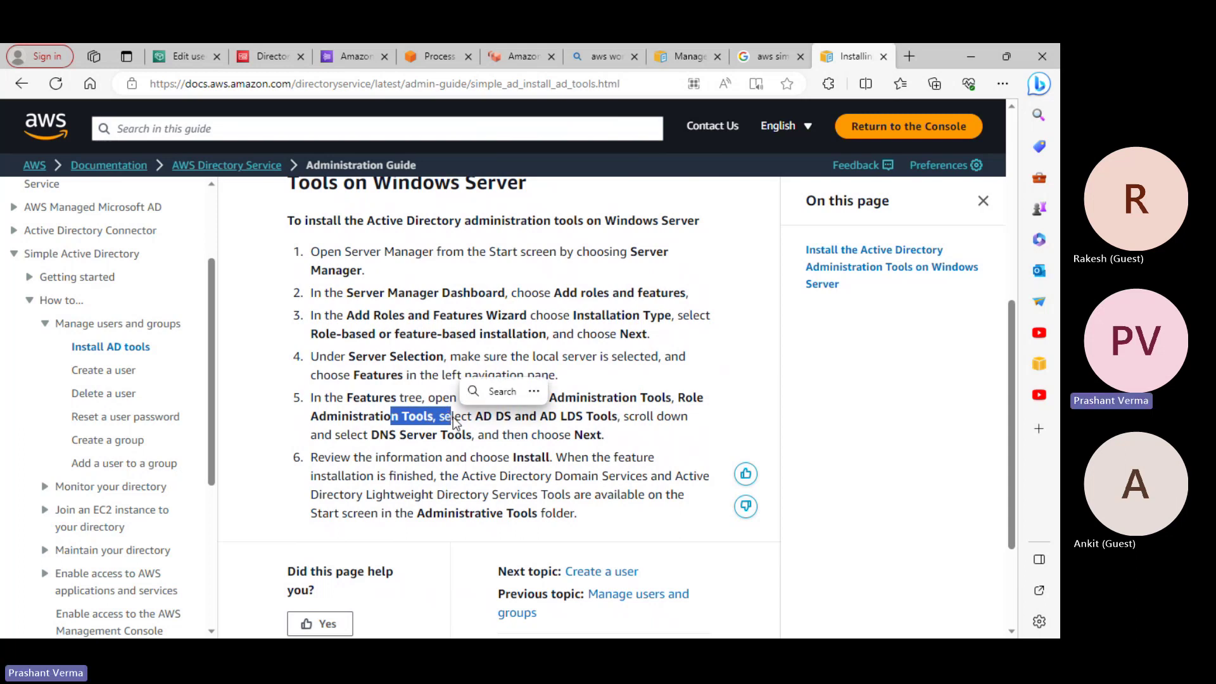
scroll(441, 279, "up", 2)
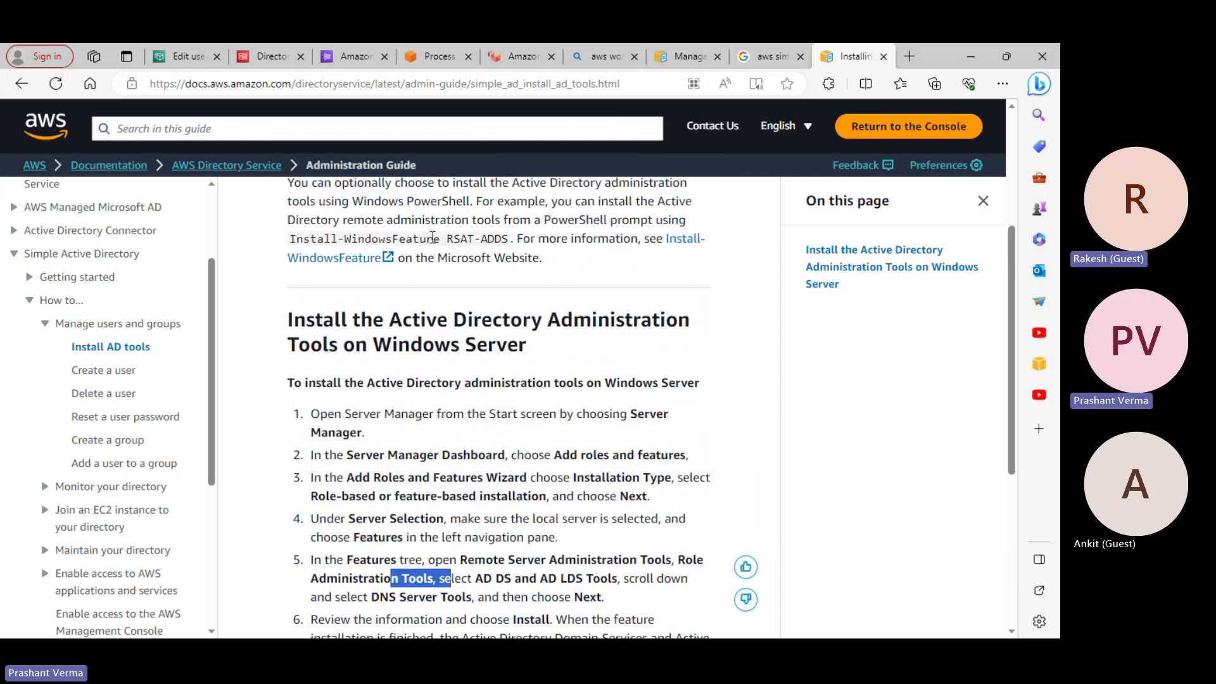
scroll(432, 252, "down", 2)
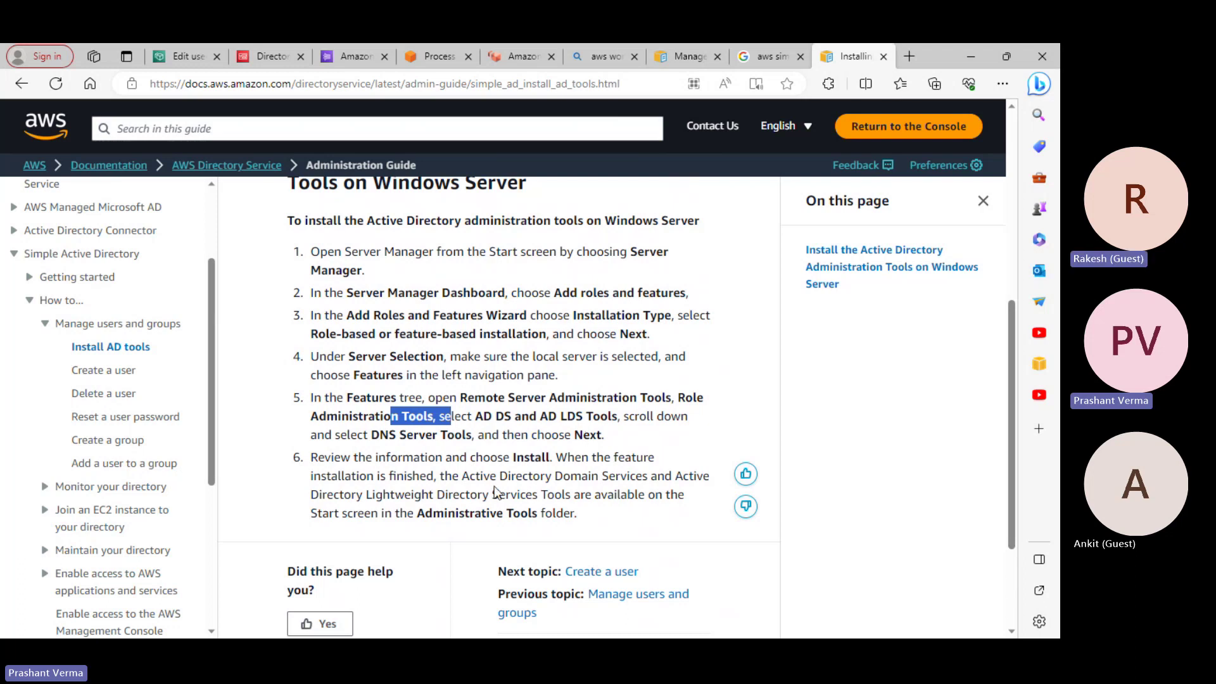
scroll(519, 454, "up", 4)
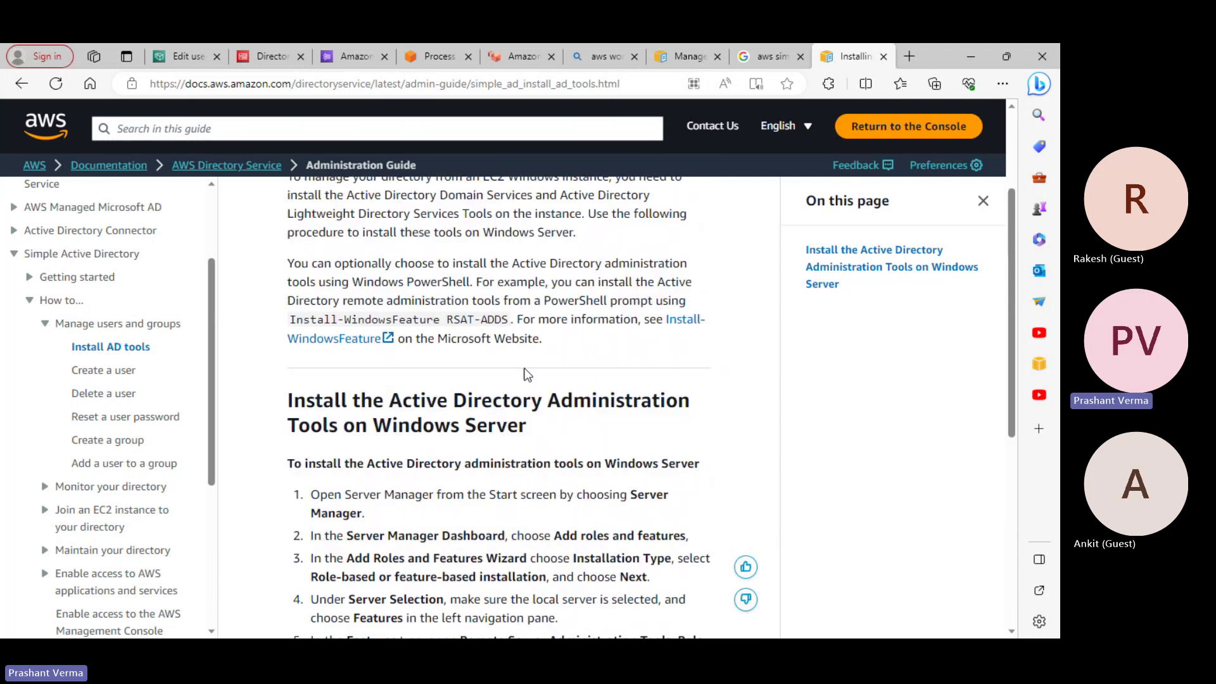
scroll(469, 325, "down", 4)
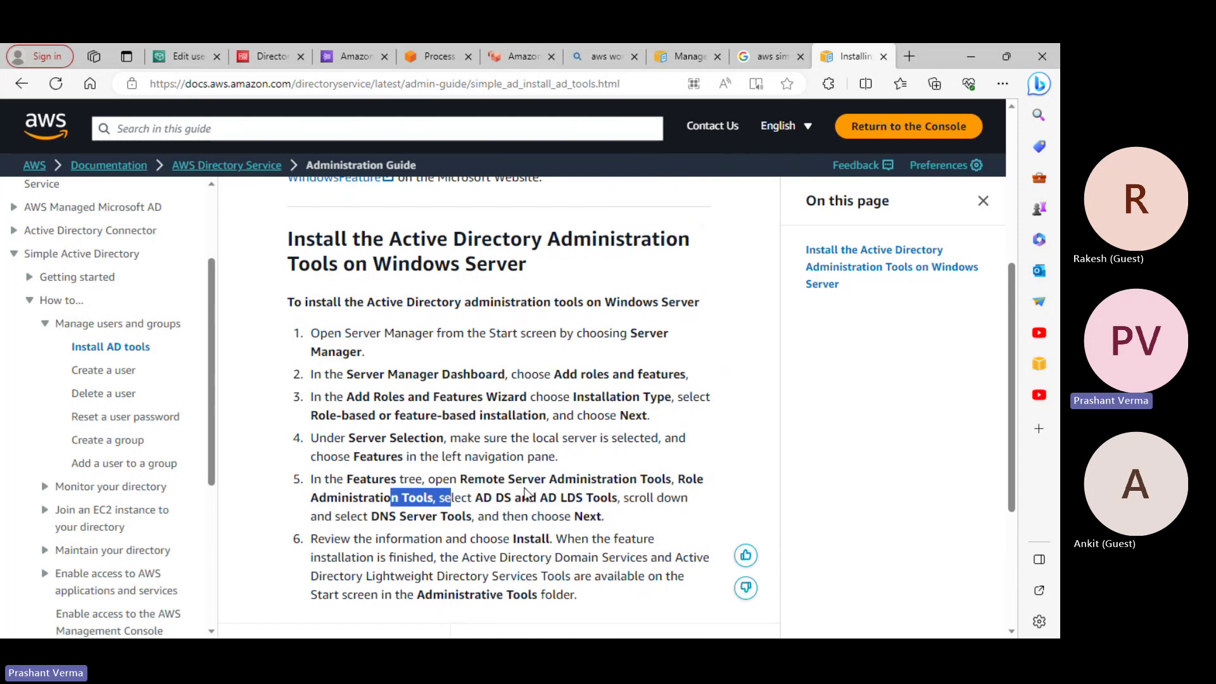
left_click_drag(501, 434, 570, 434)
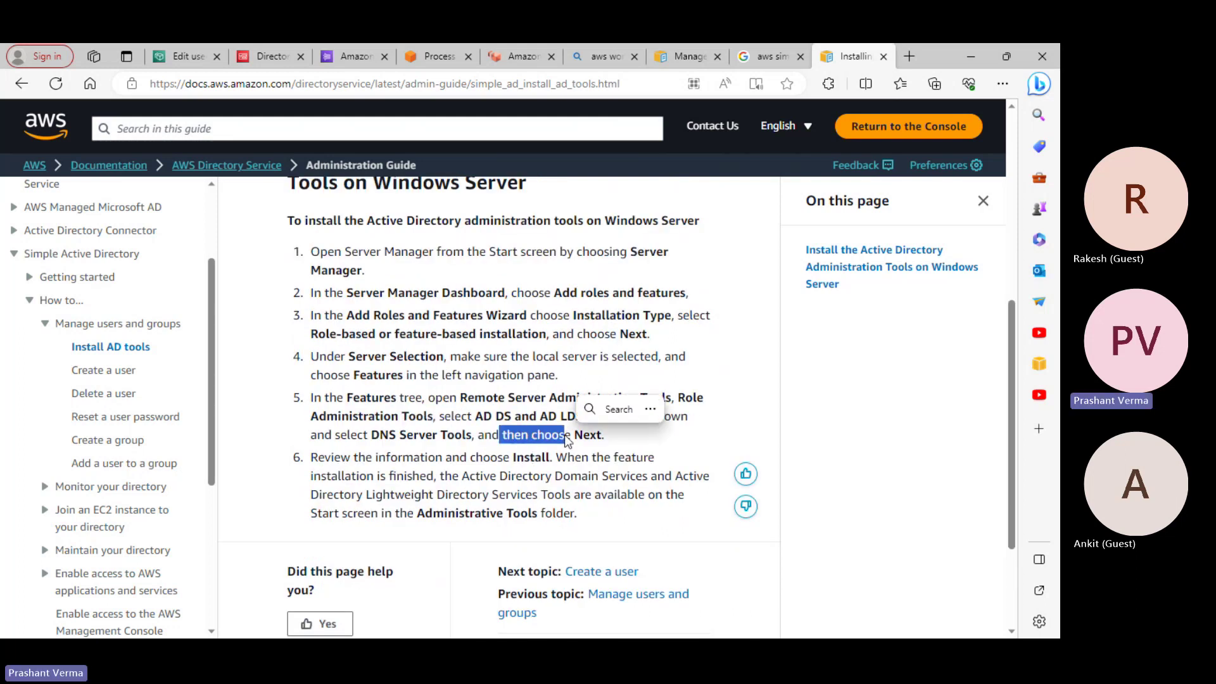
scroll(568, 441, "up", 4)
scroll(568, 442, "down", 5)
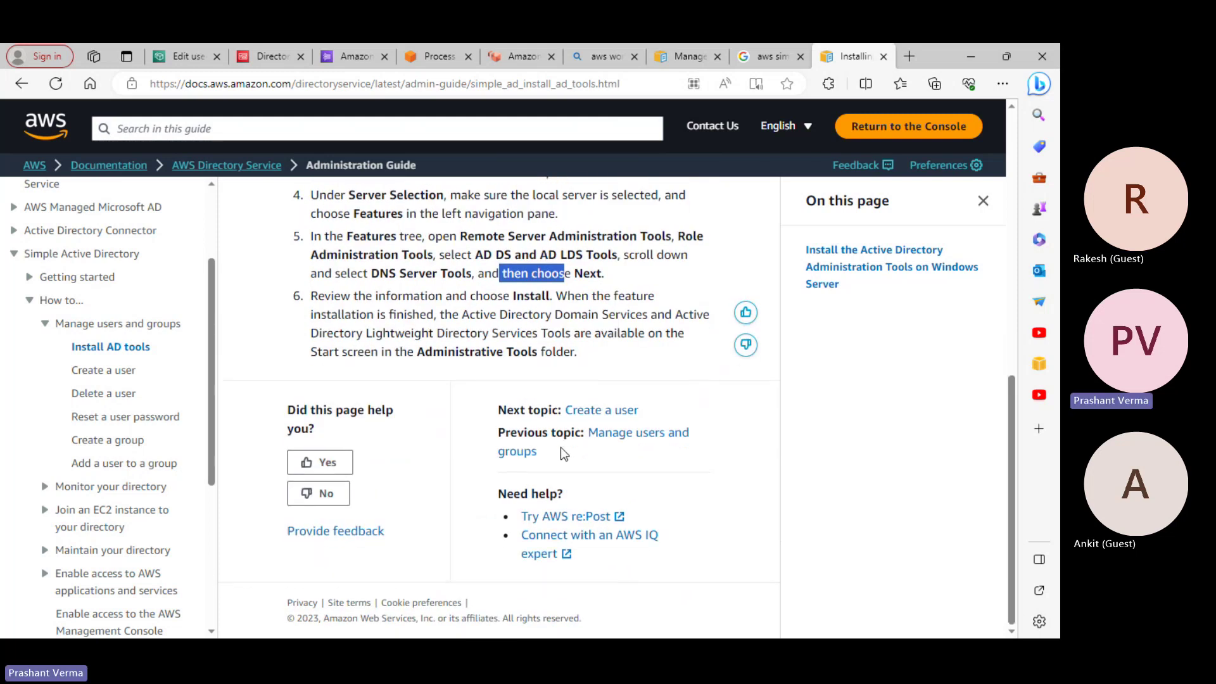
scroll(560, 449, "up", 5)
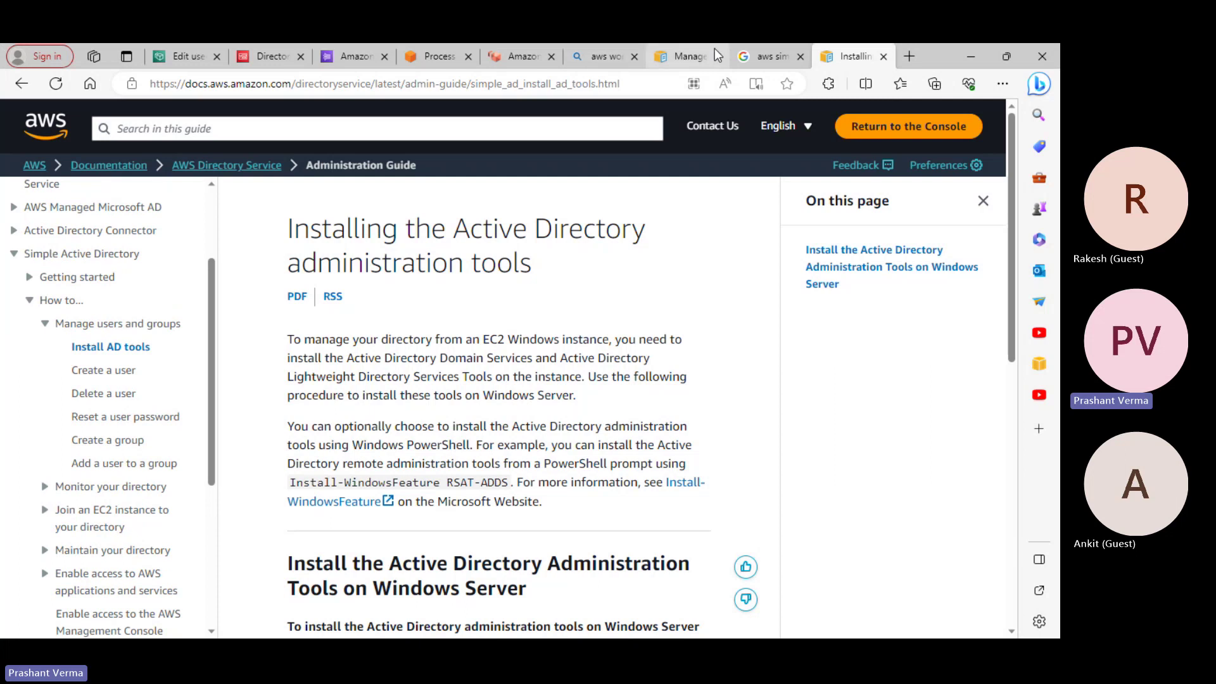
Flip through the open WorkSpaces, Kinesis, Directory Service and documentation tabs
left_click(523, 60)
left_click(434, 57)
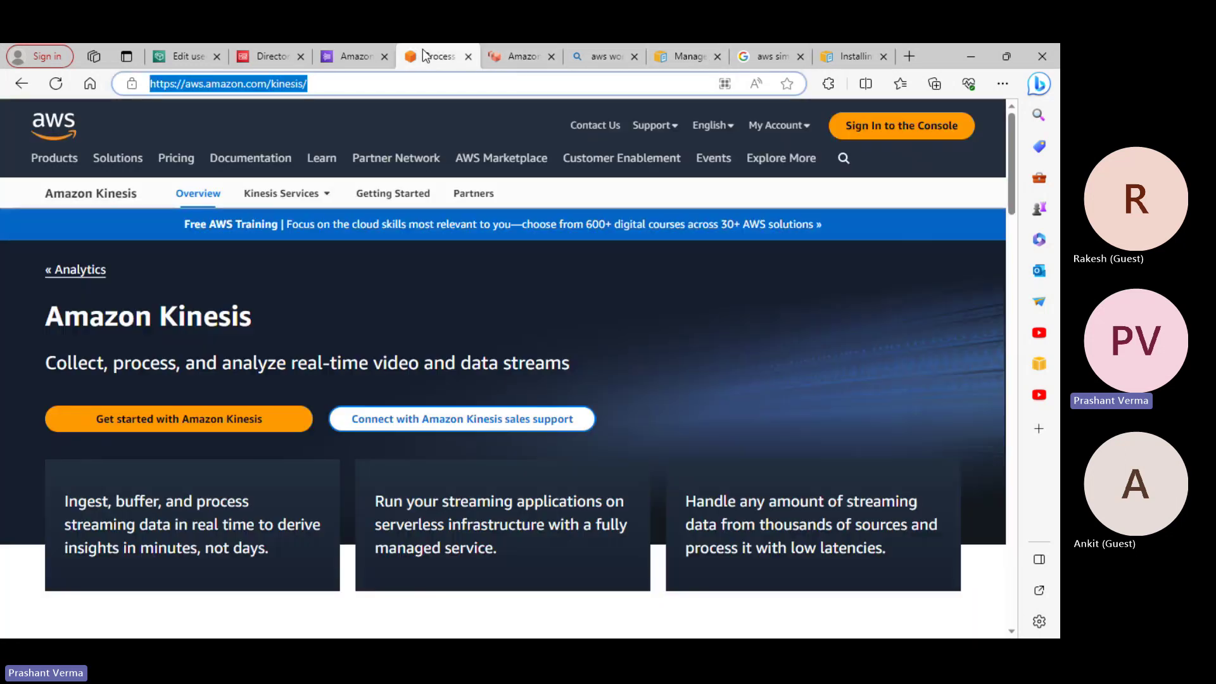
left_click(268, 57)
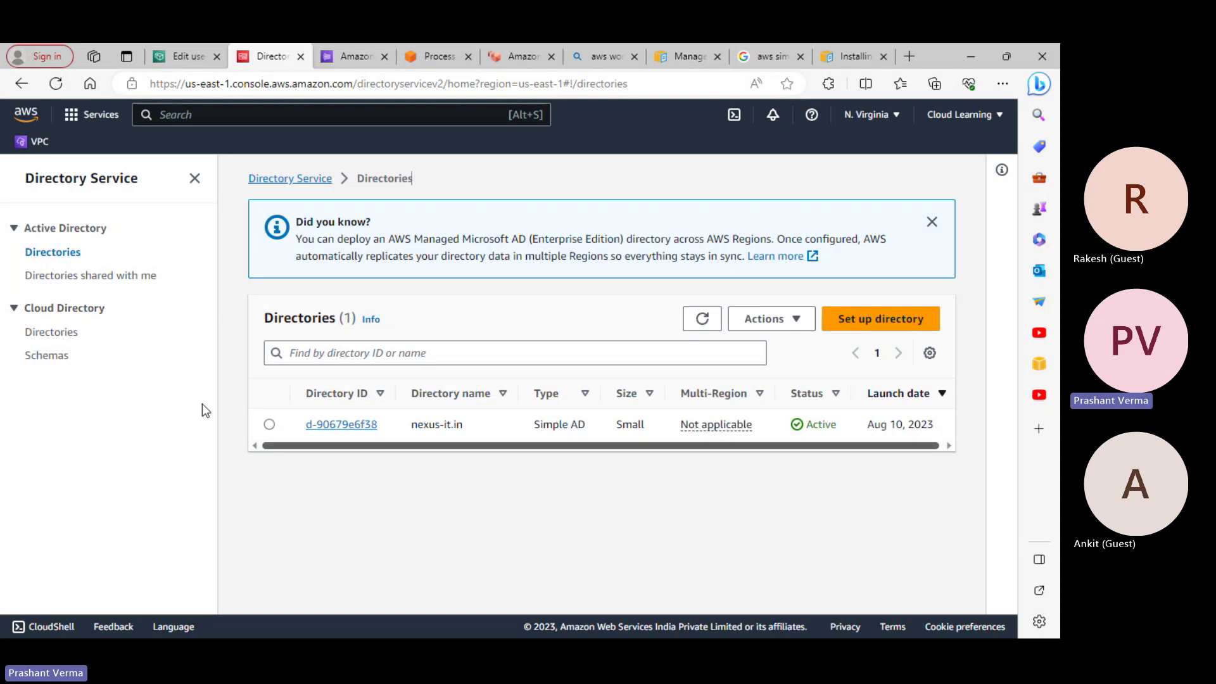
left_click(433, 55)
left_click(518, 61)
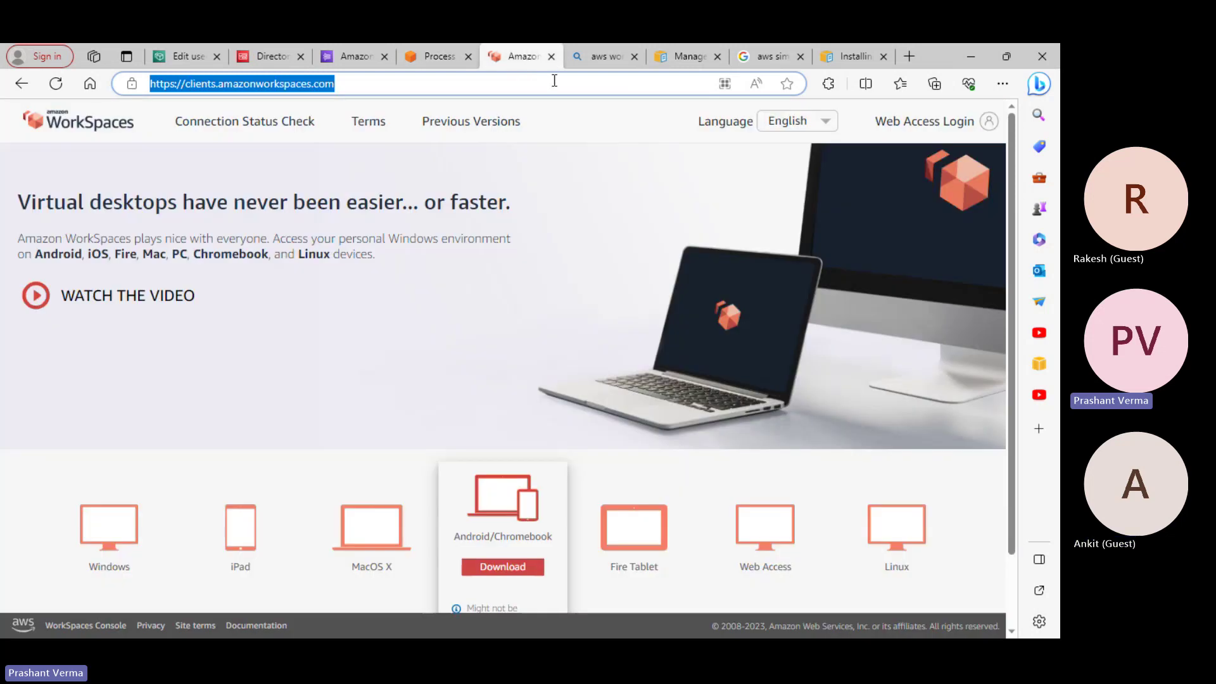
left_click(587, 62)
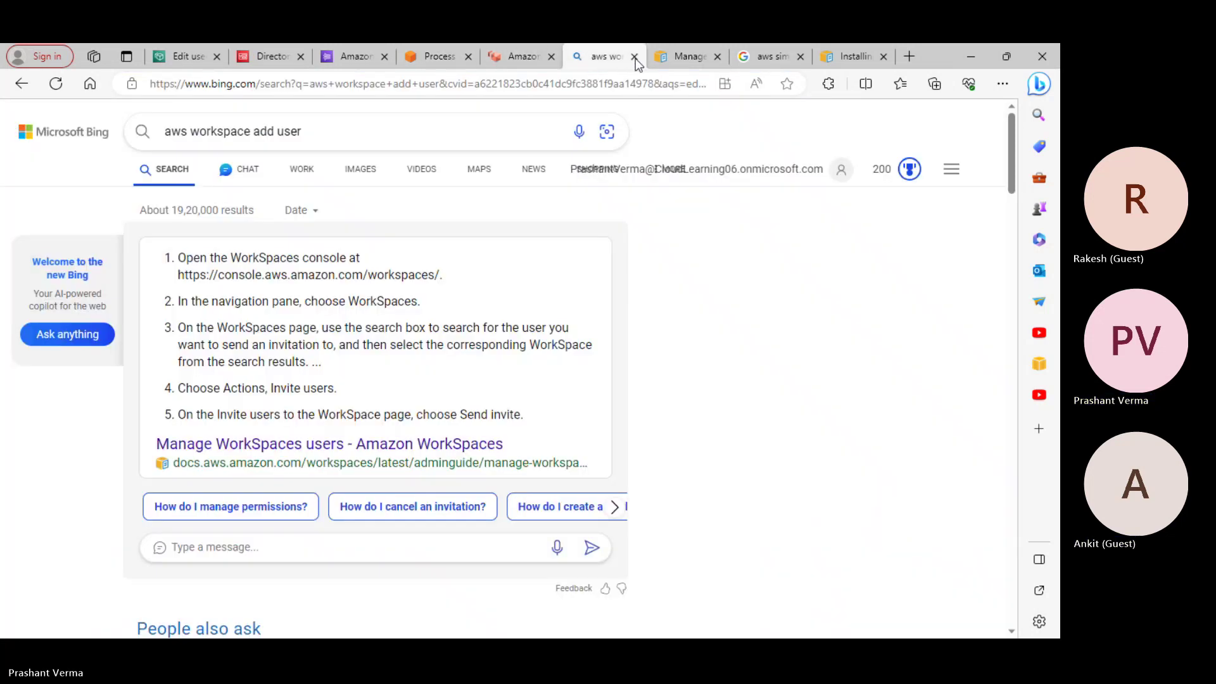
left_click(674, 56)
Switch to the WorkSpaces Edit users tab and leave it for the WorkSpaces list
left_click(451, 55)
left_click(344, 57)
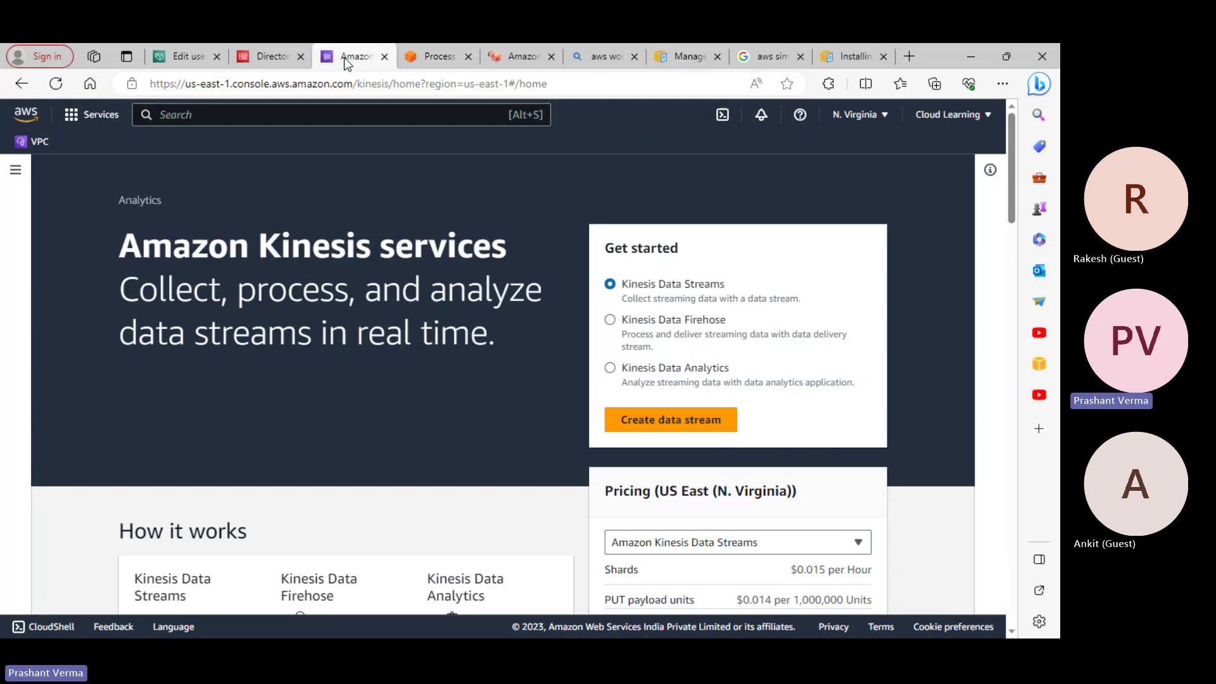
left_click(189, 56)
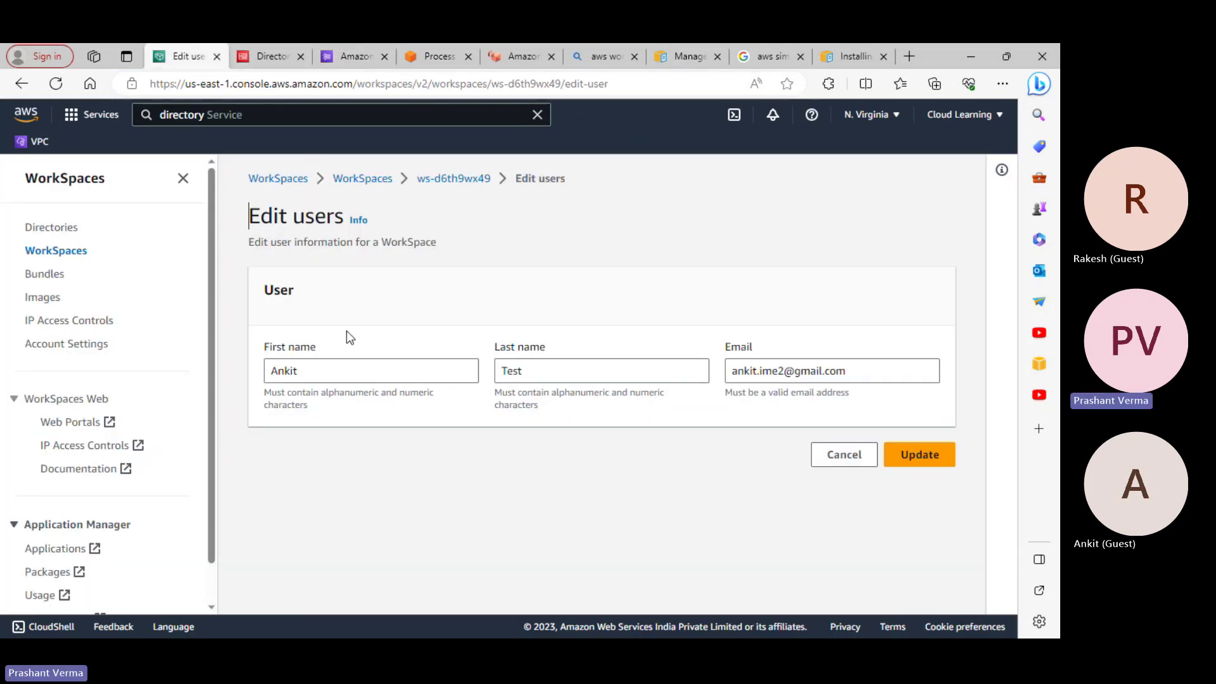
left_click(376, 176)
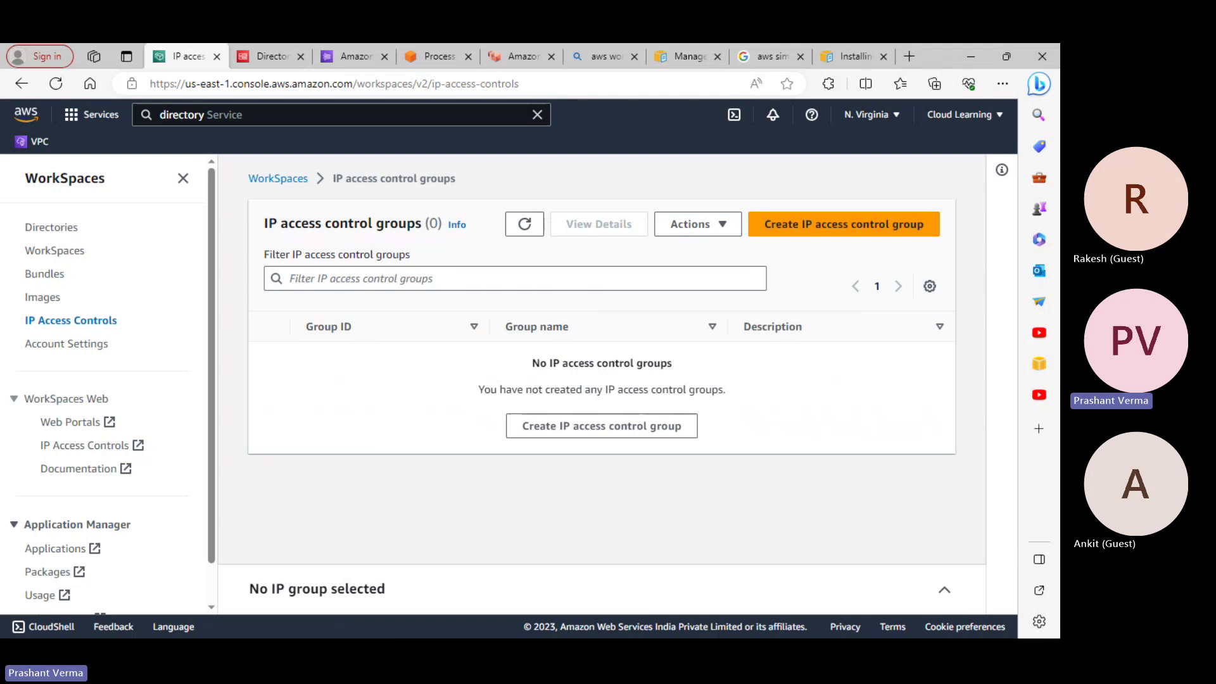
Bring up the WorkSpaces client and check its about and proxy connection settings without saving
key("super")
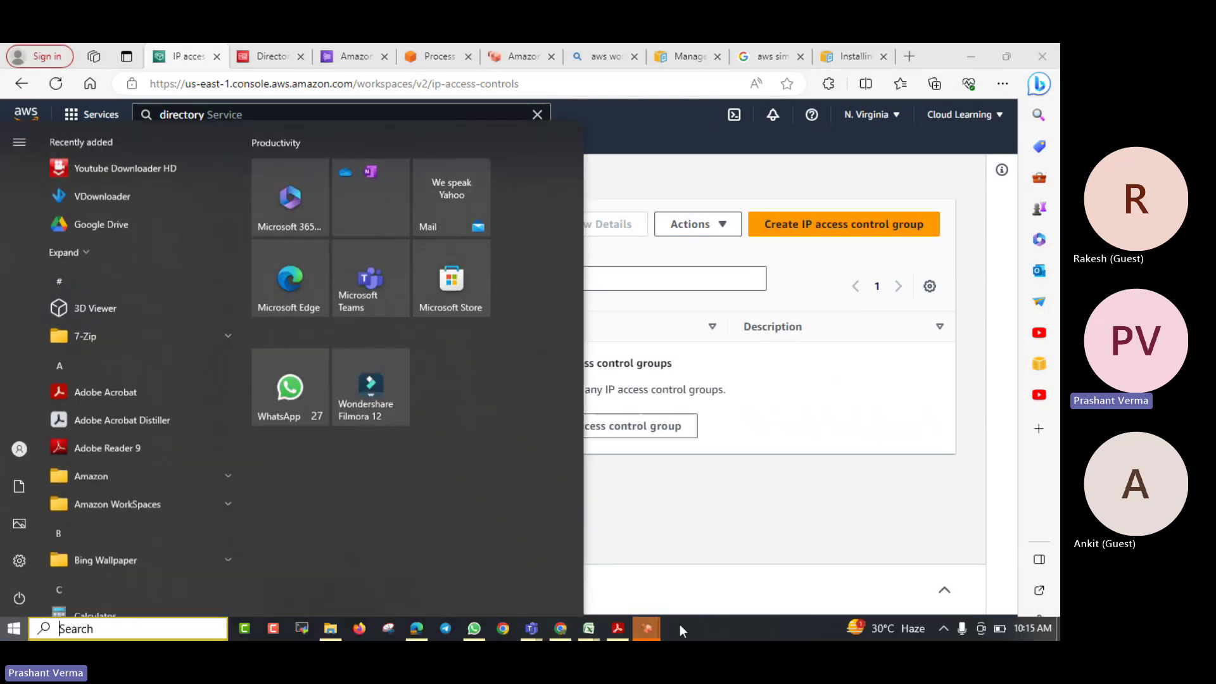
mouse_move(652, 635)
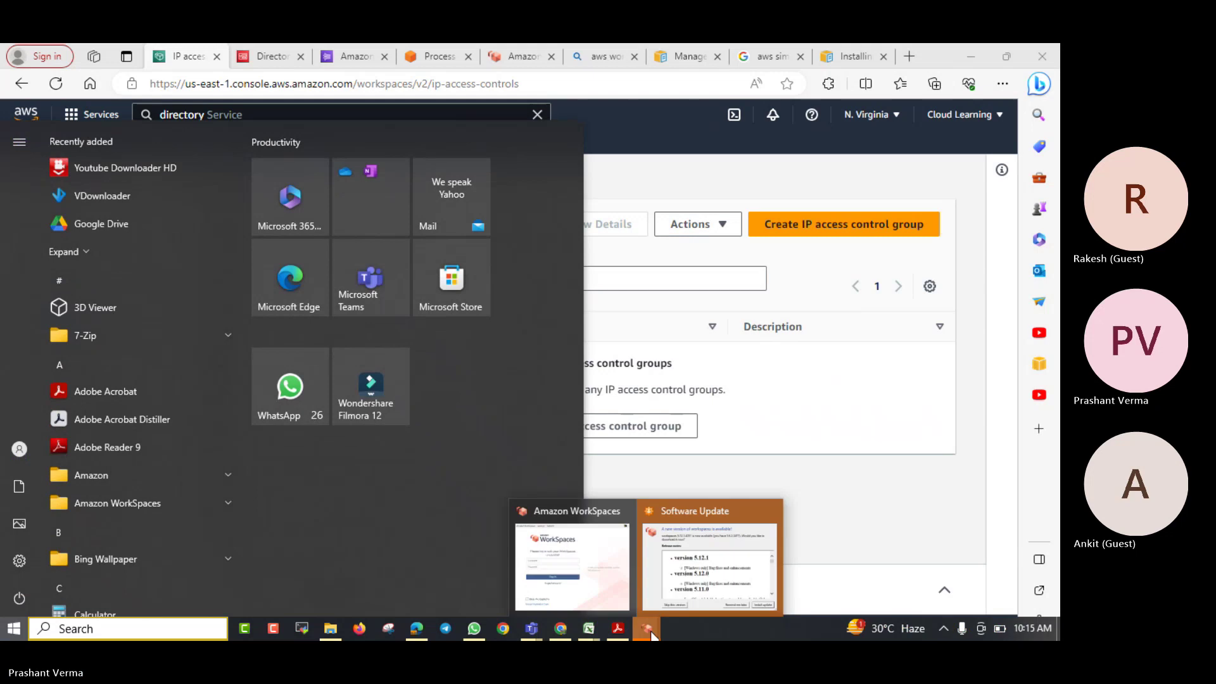
left_click(593, 566)
left_click(173, 260)
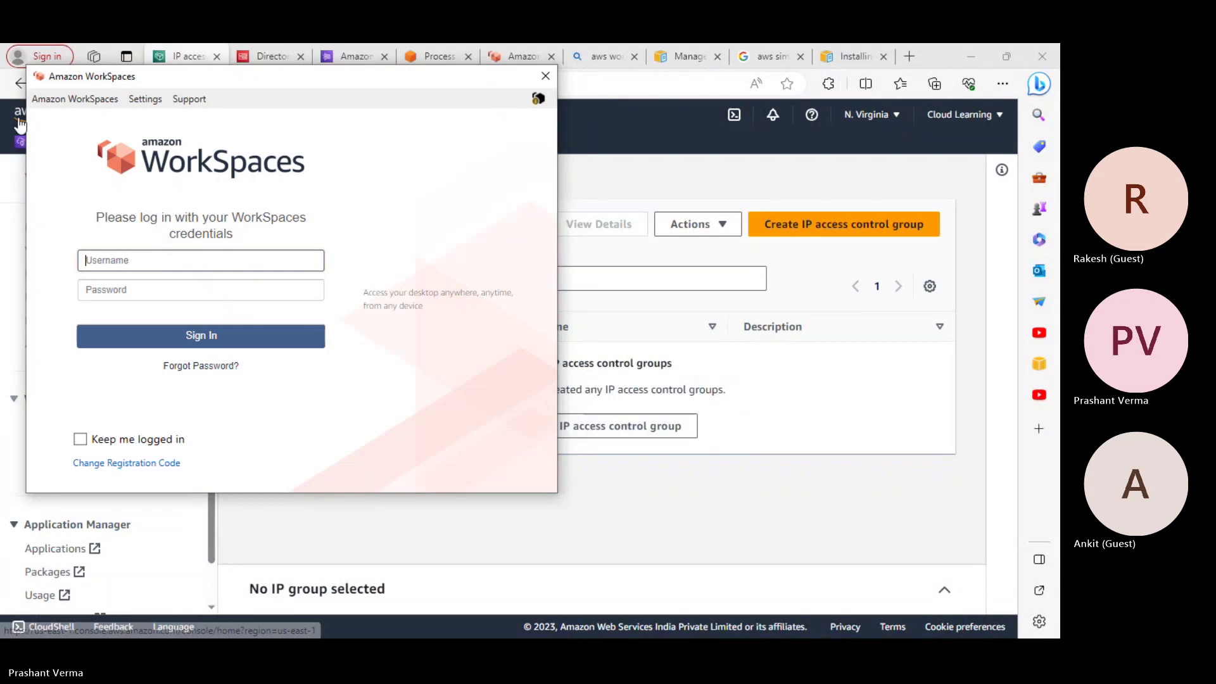
left_click(57, 103)
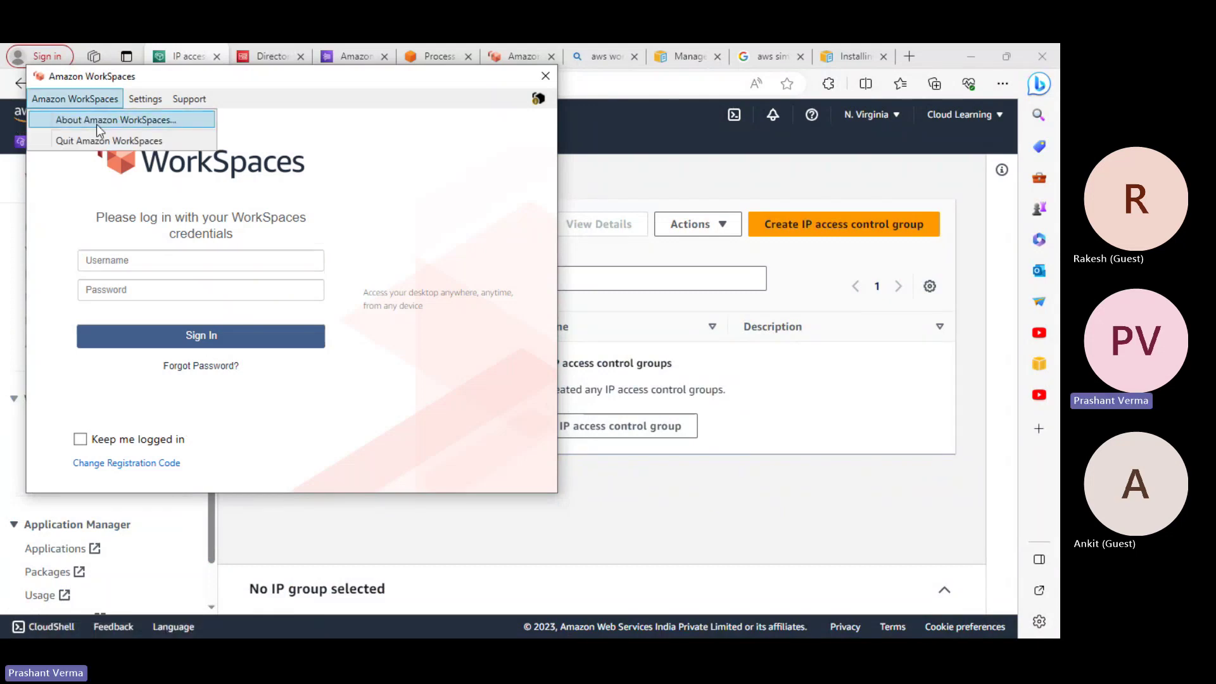
left_click(415, 165)
left_click(149, 103)
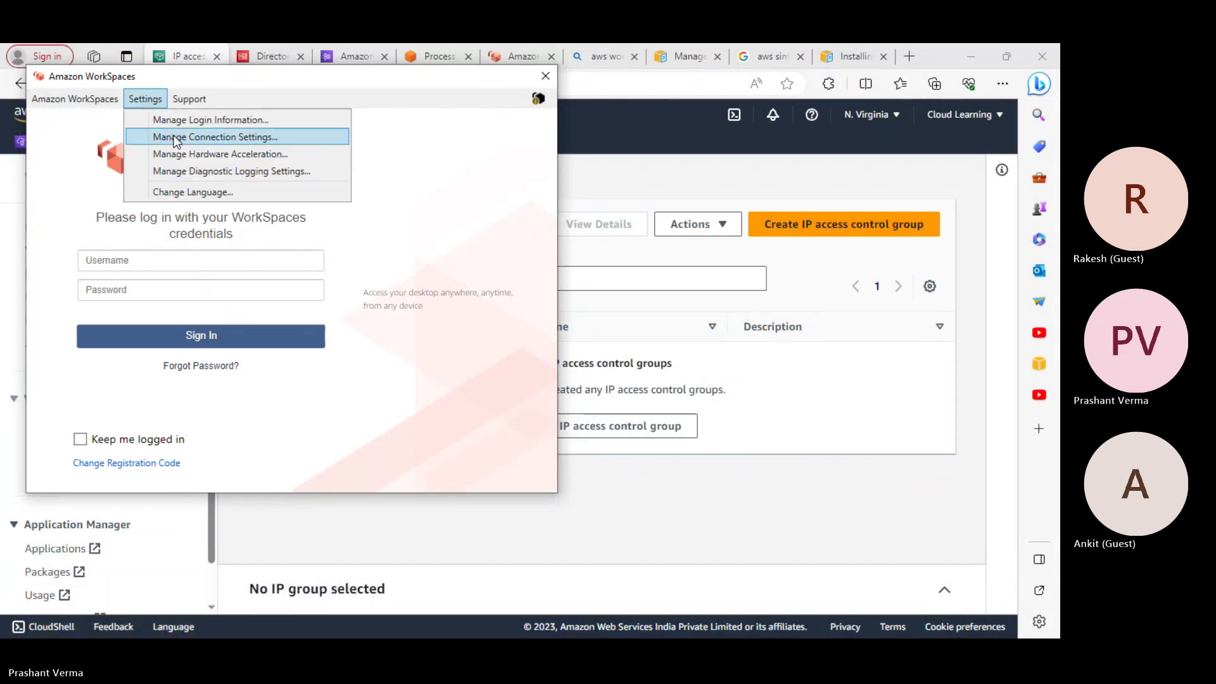
left_click(260, 137)
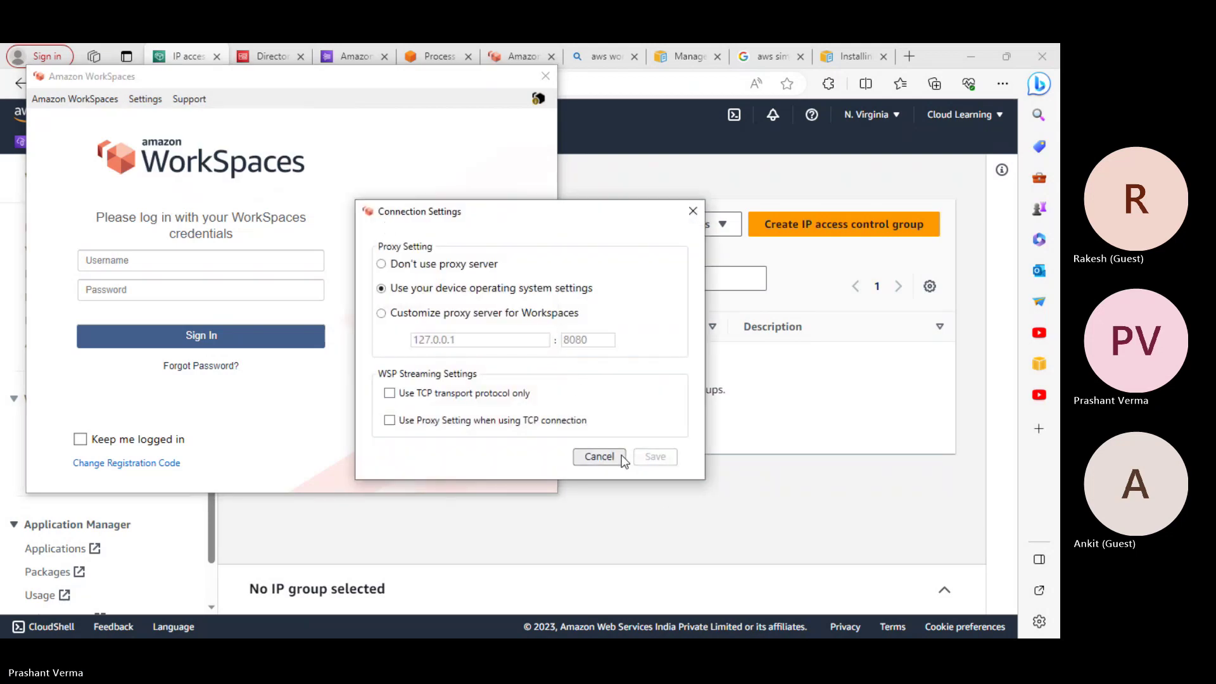
left_click(599, 456)
Enter a username and review the saved login and registration information
left_click(148, 259)
type("ankit")
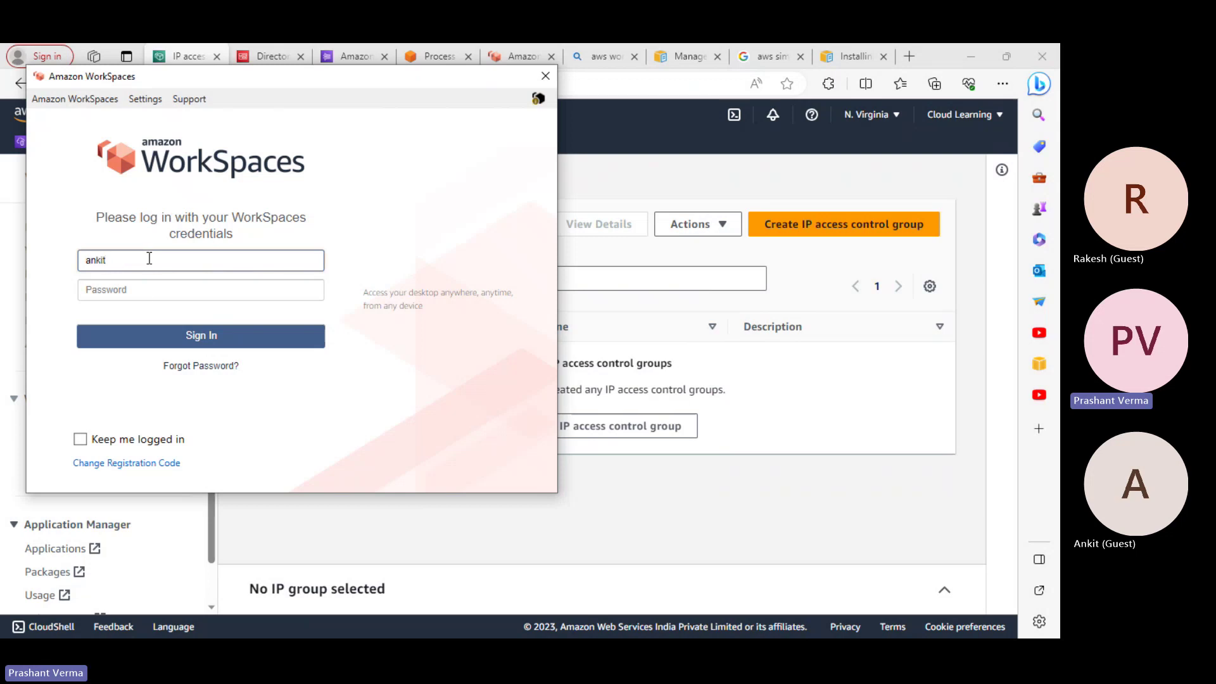
left_click(124, 295)
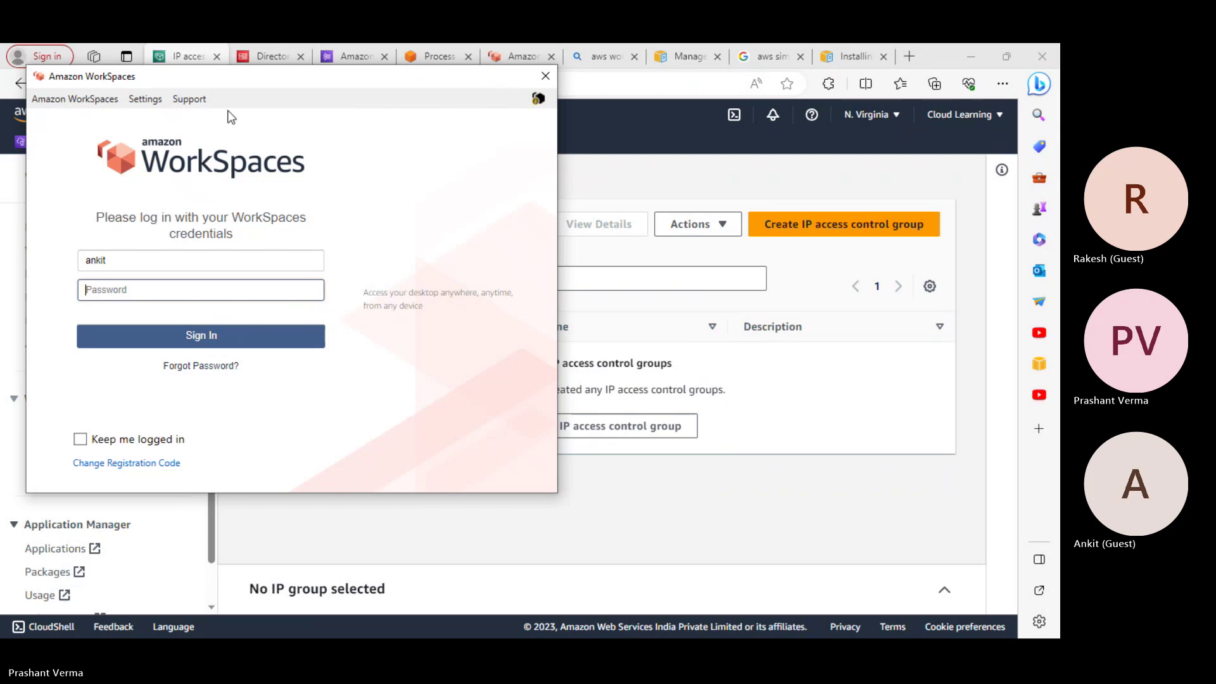
left_click(86, 101)
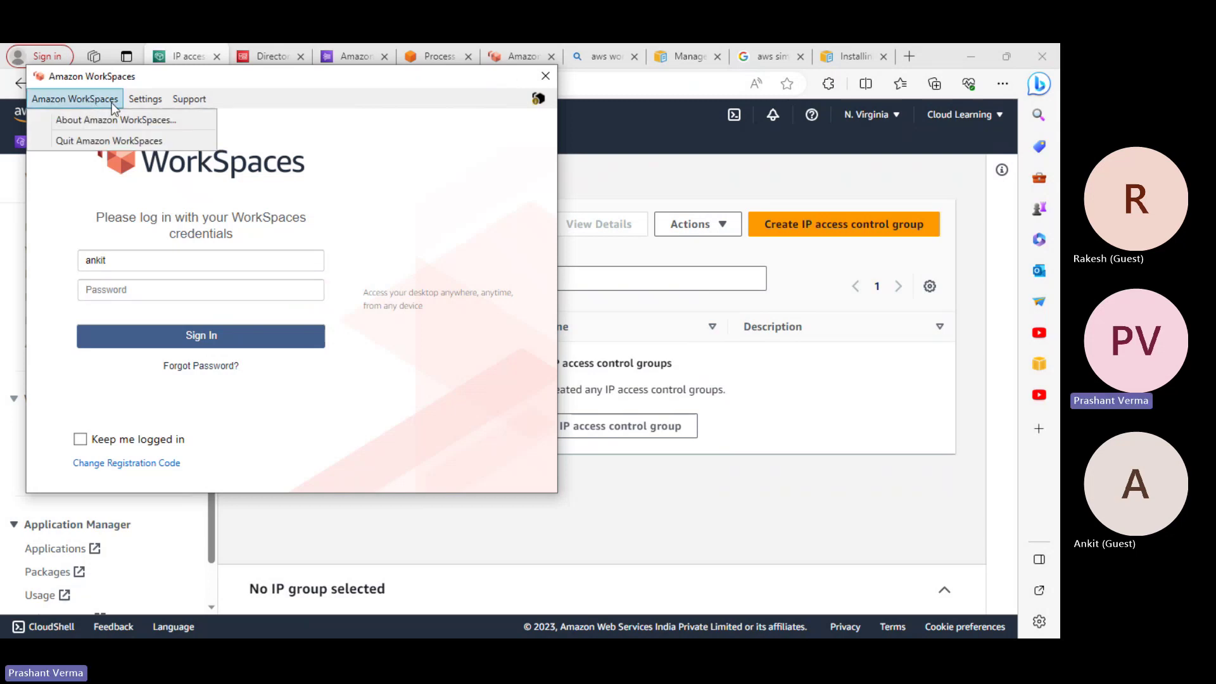
mouse_move(151, 105)
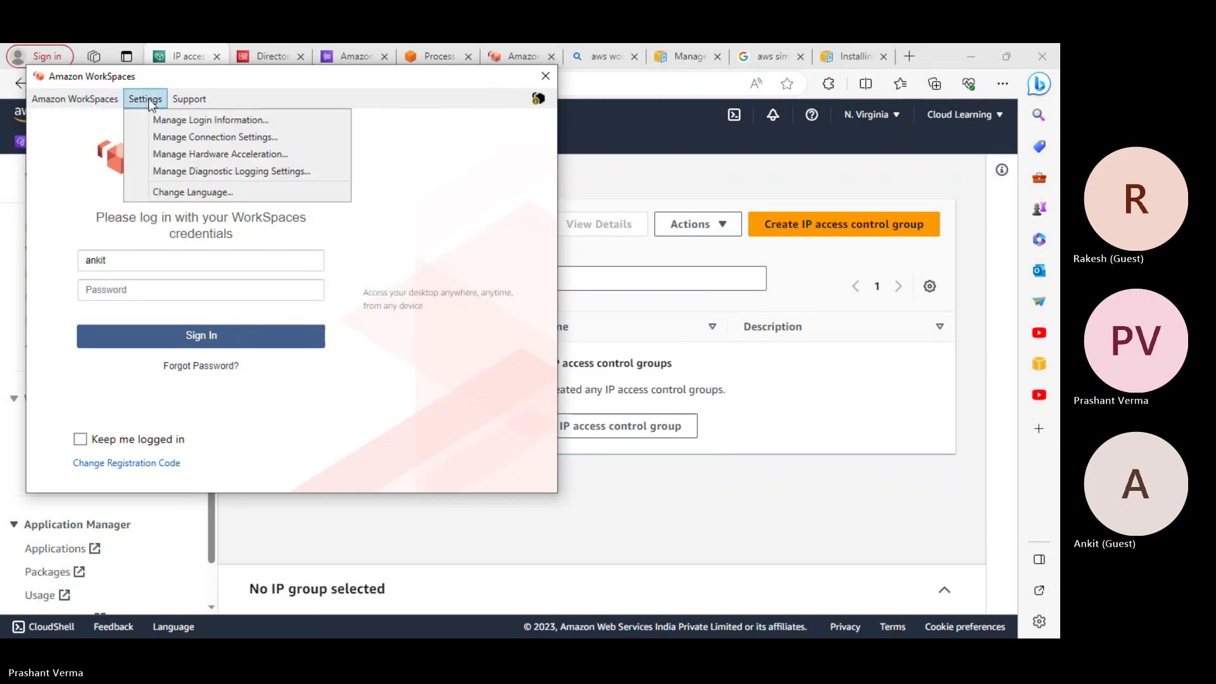
left_click(195, 122)
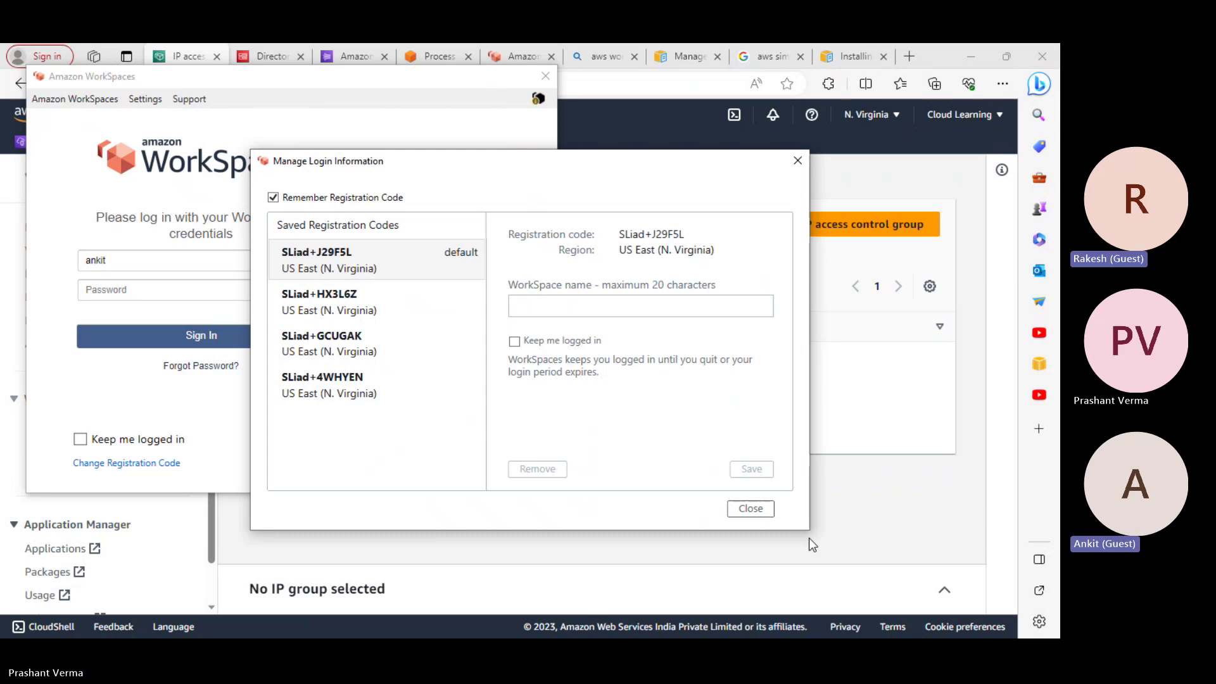
left_click(760, 511)
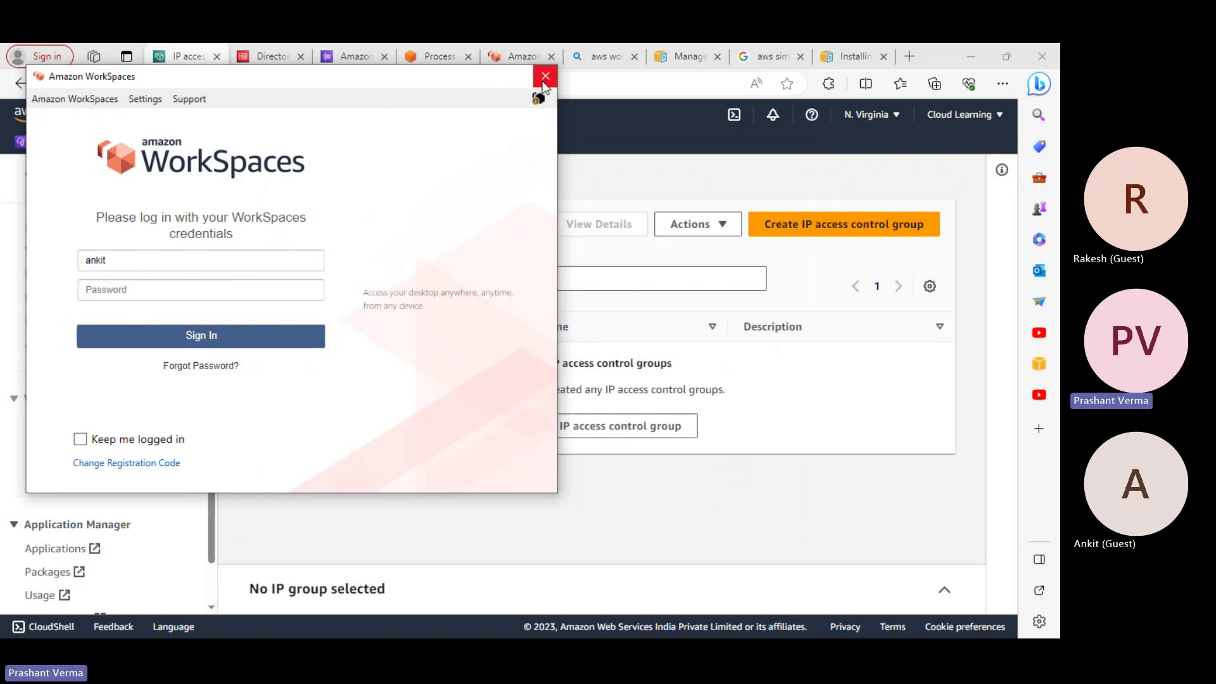
Check the saved registration codes once more, then close the WorkSpaces client
left_click(47, 97)
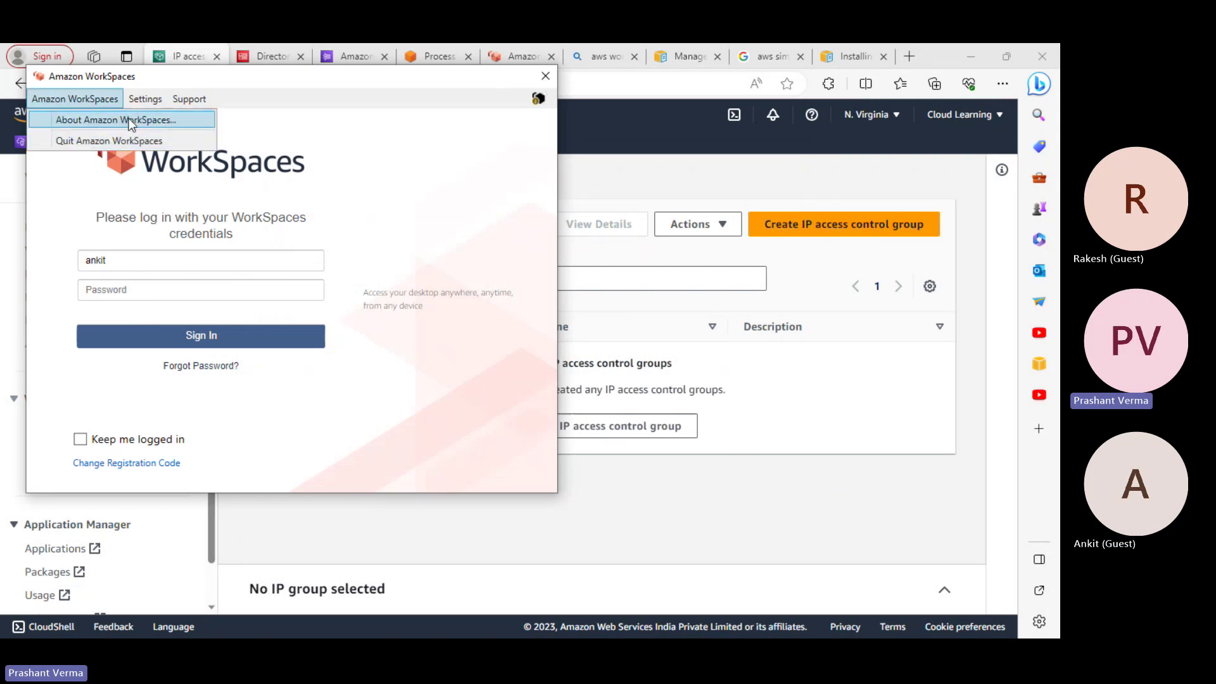
mouse_move(140, 100)
left_click(196, 122)
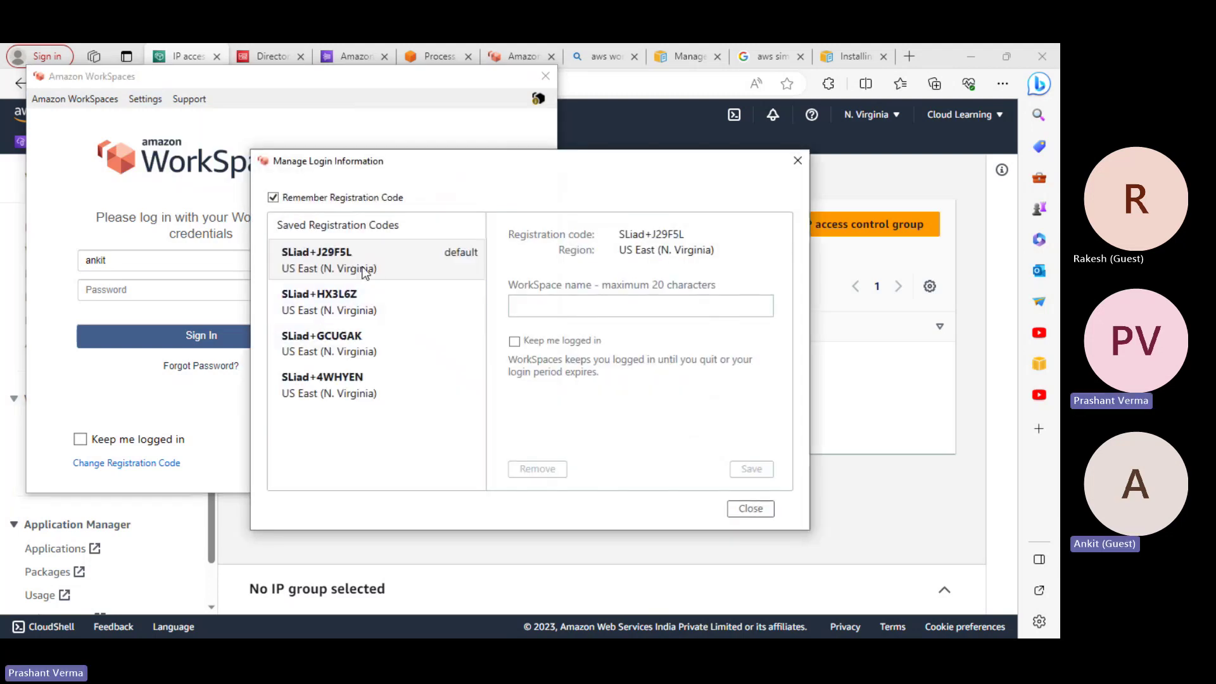
left_click(751, 509)
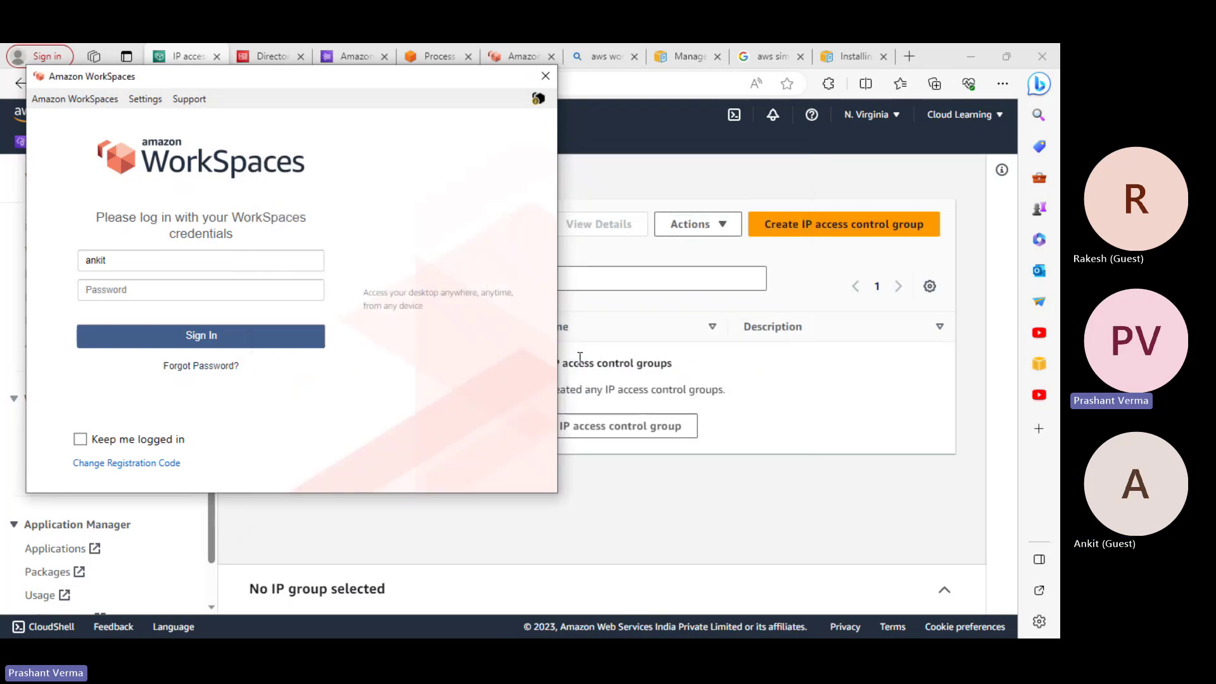
left_click(545, 75)
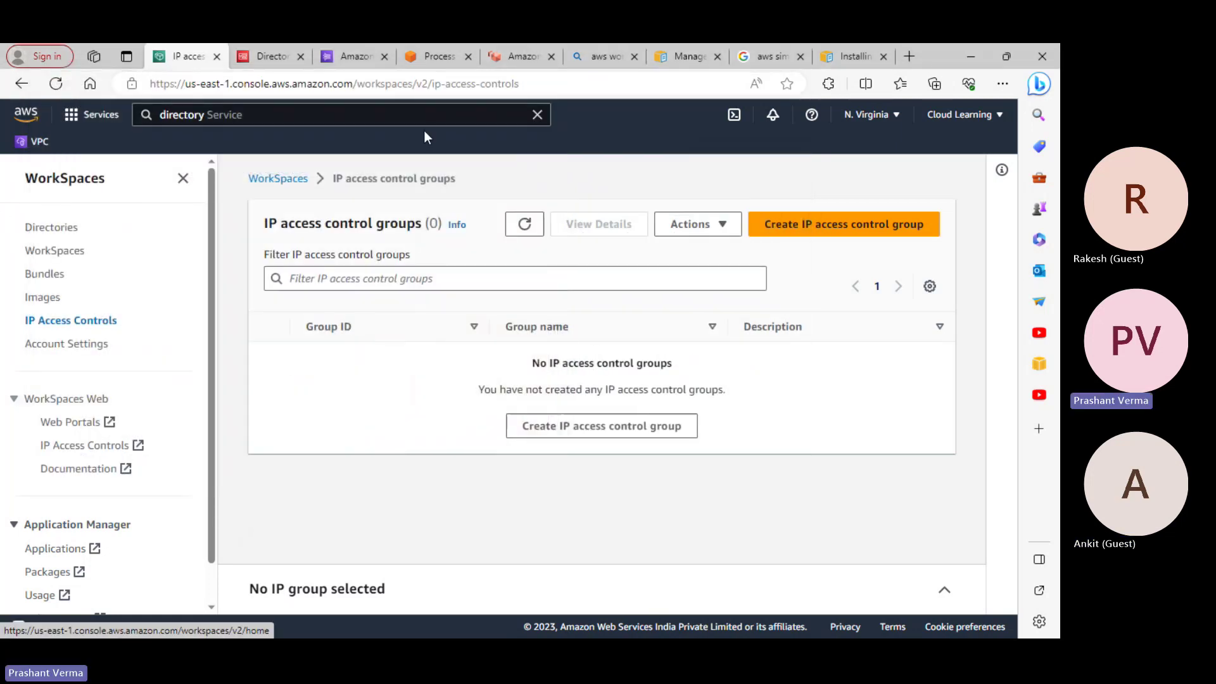
Close the IP access control groups tab, glance at Directories Actions, and return to Amazon Kinesis
key("ctrl+w")
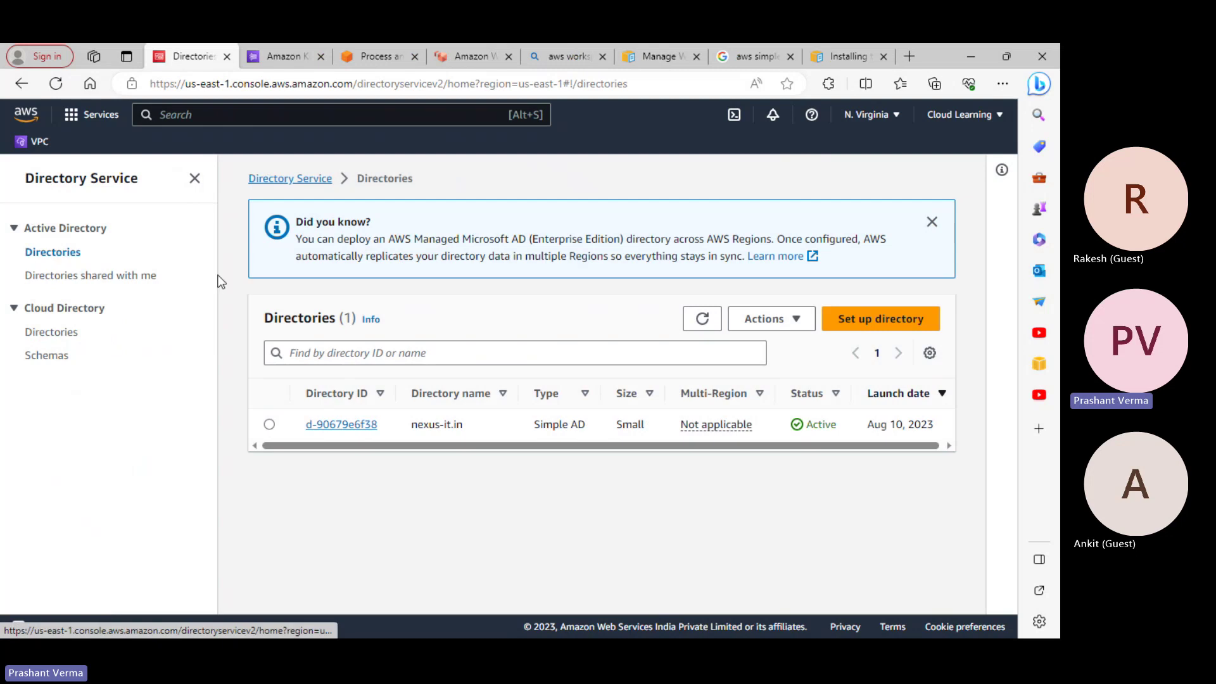
left_click(797, 336)
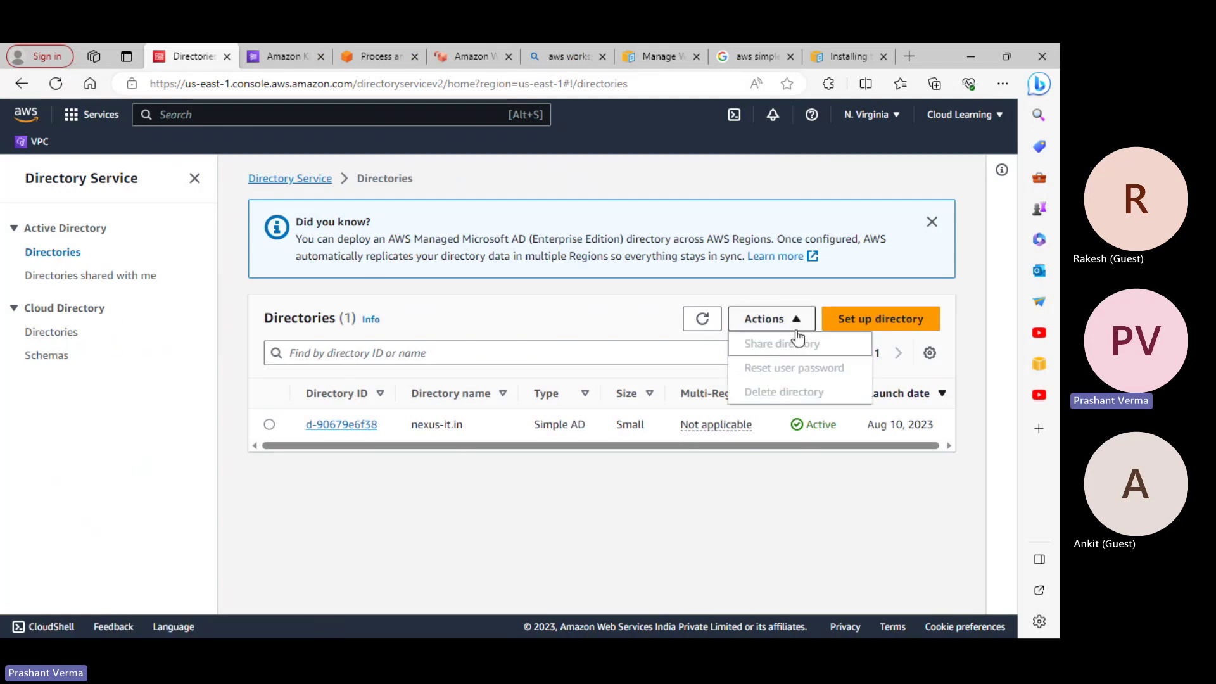
left_click(845, 541)
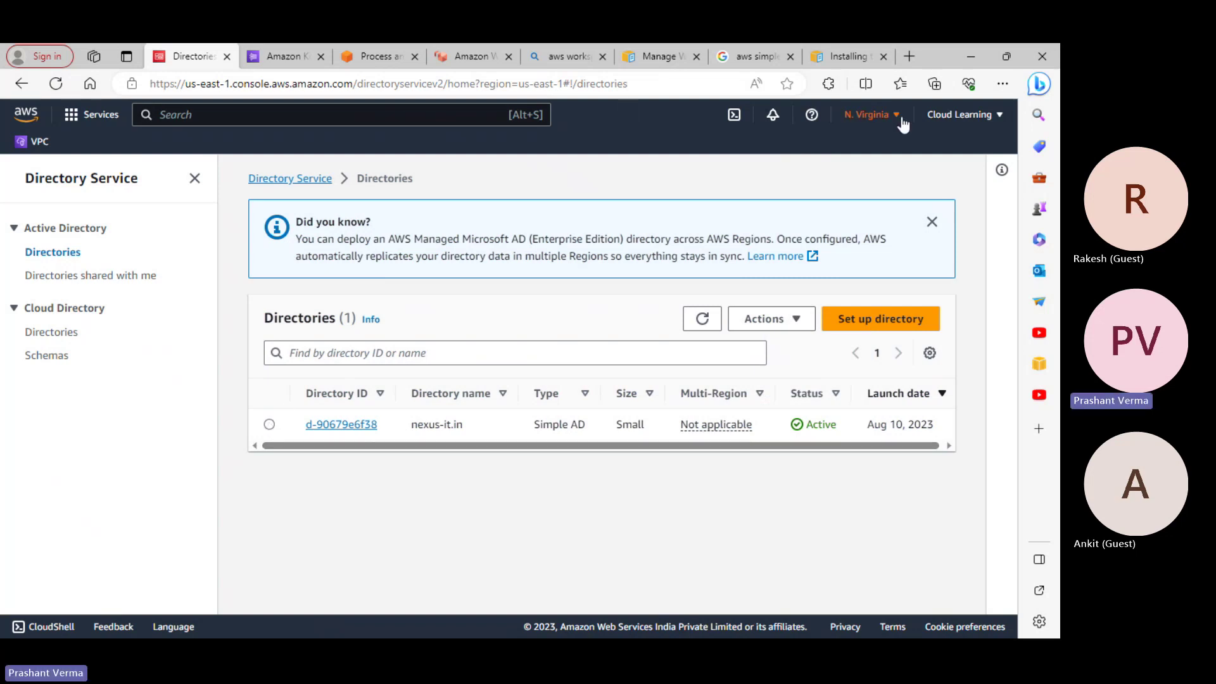
left_click(302, 58)
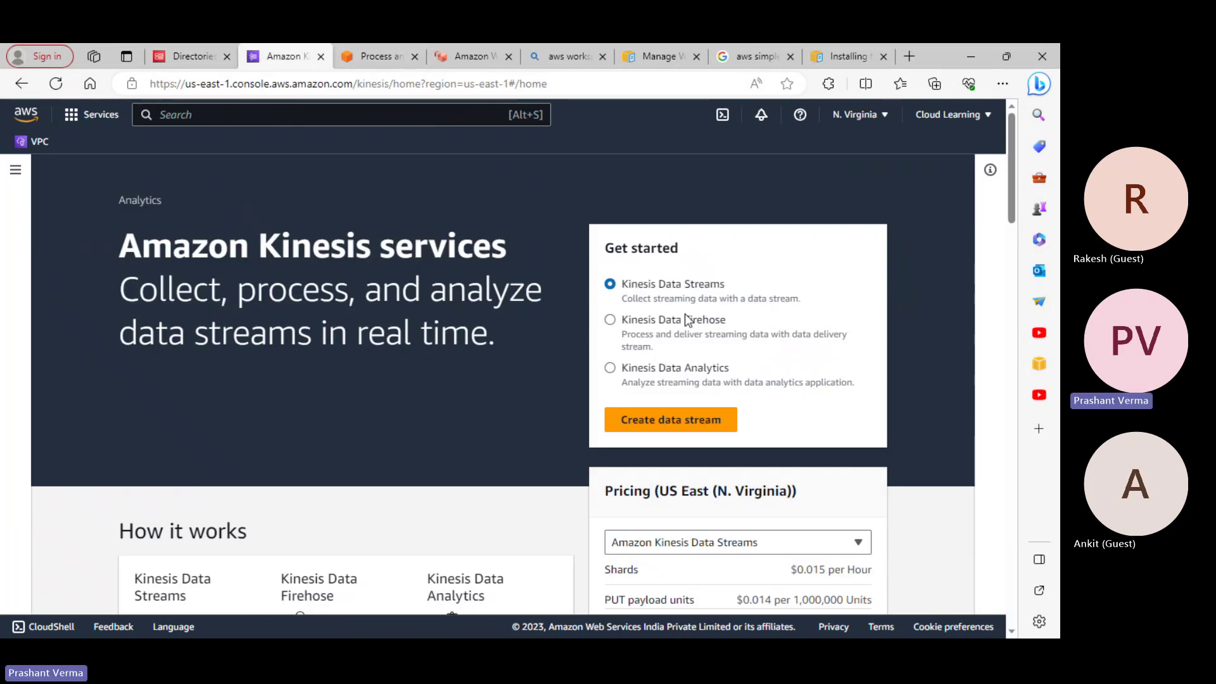
scroll(687, 319, "down", 1)
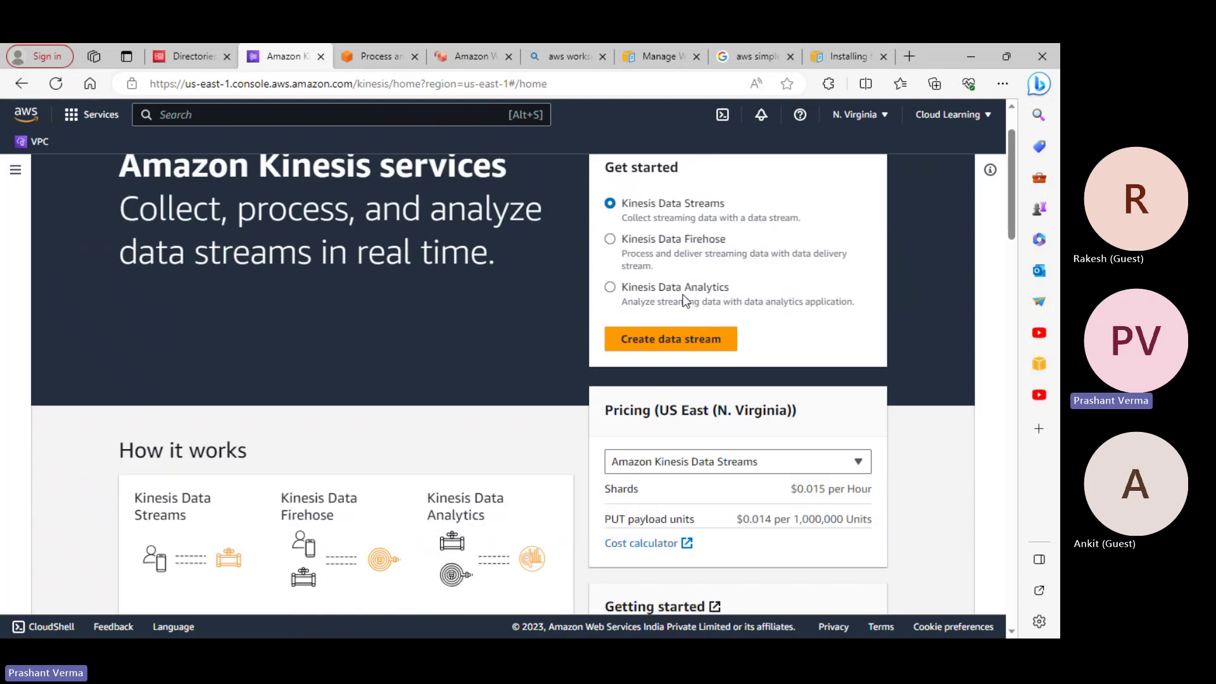
scroll(747, 295, "down", 2)
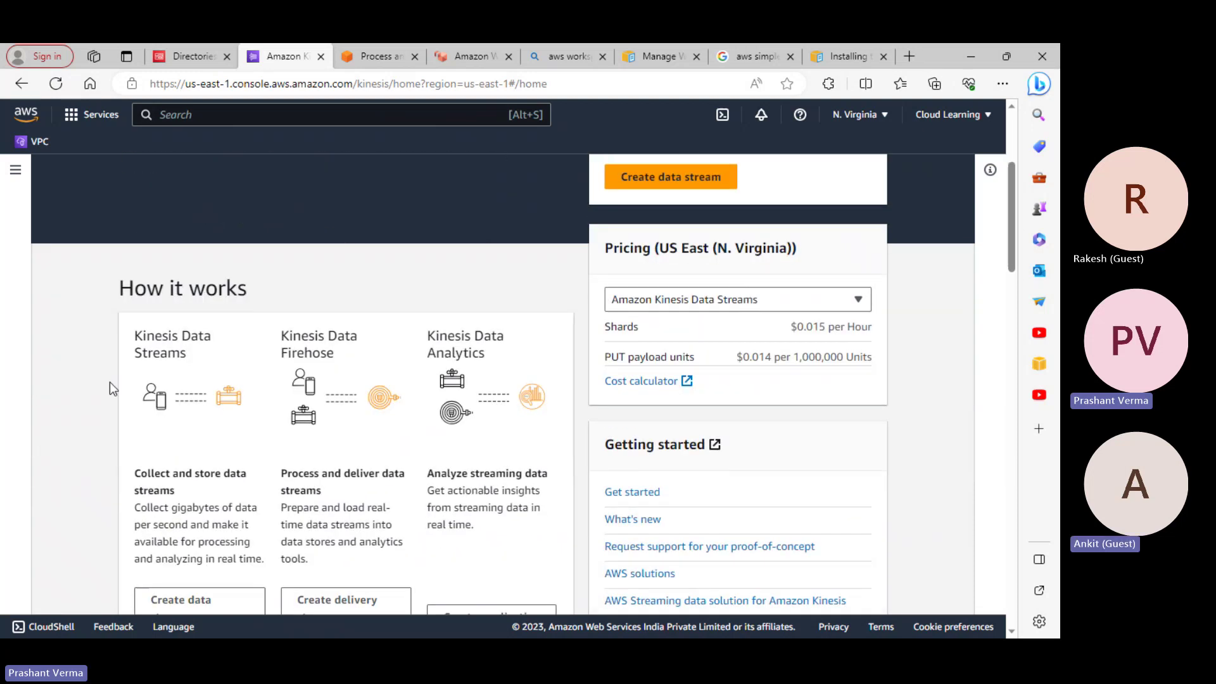
scroll(239, 370, "up", 3)
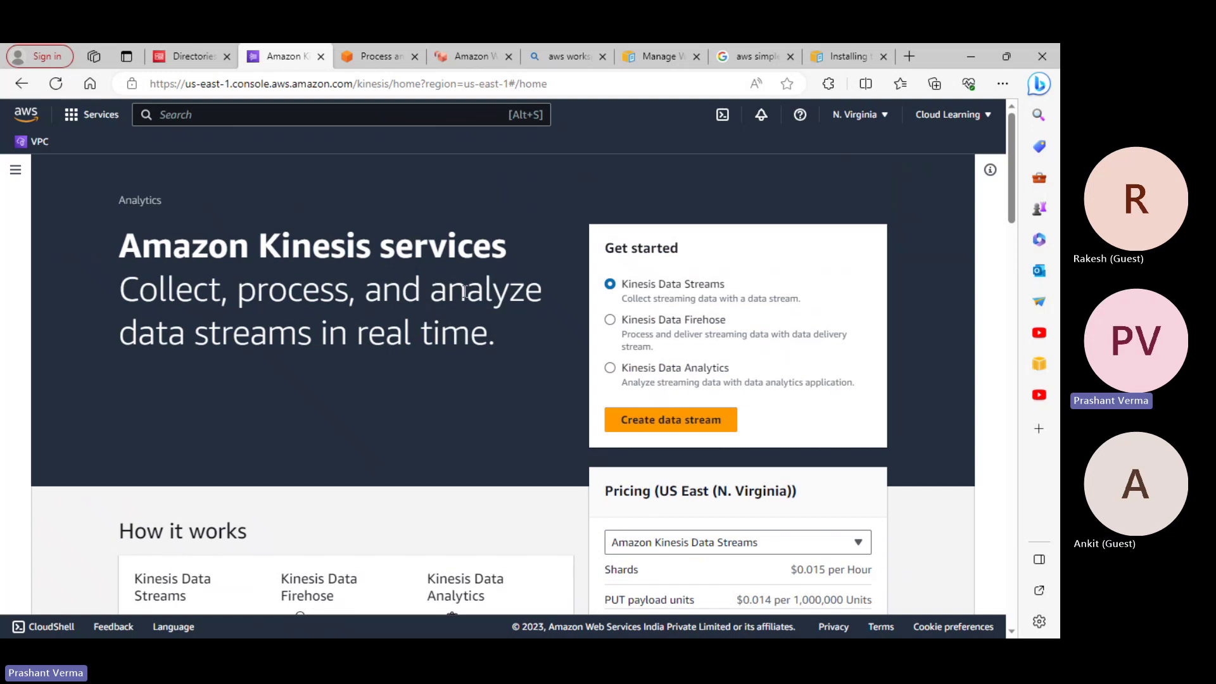
scroll(363, 377, "down", 2)
scroll(195, 453, "down", 1)
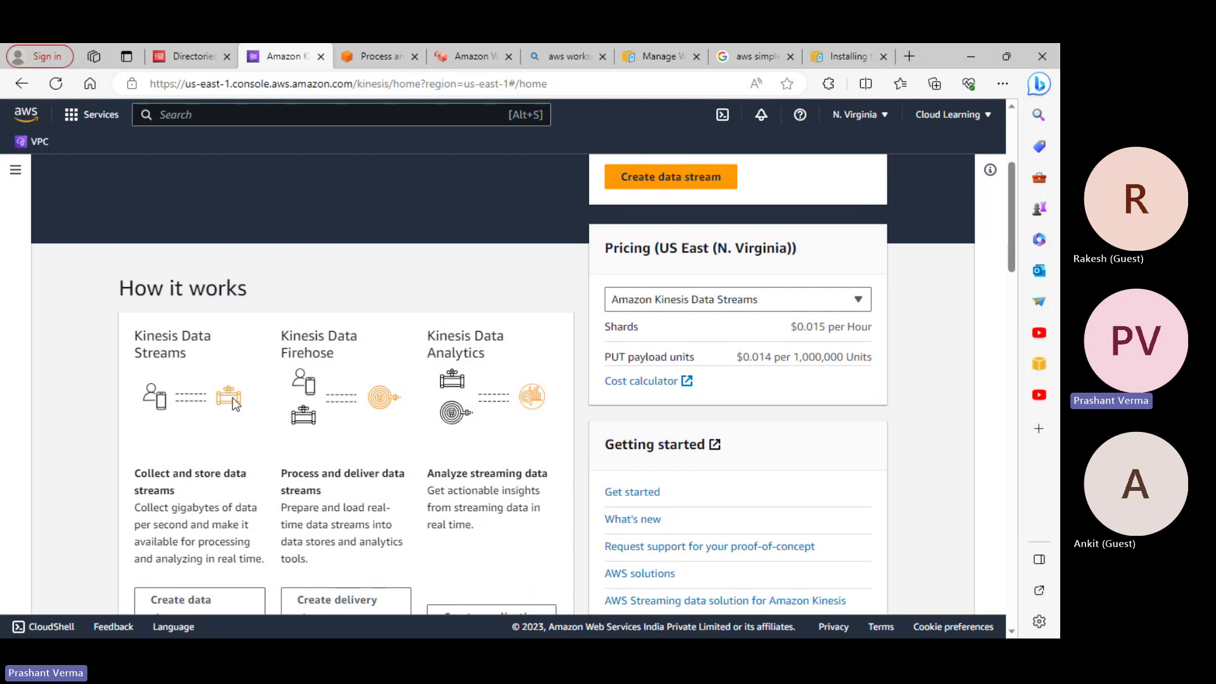
scroll(233, 397, "down", 4)
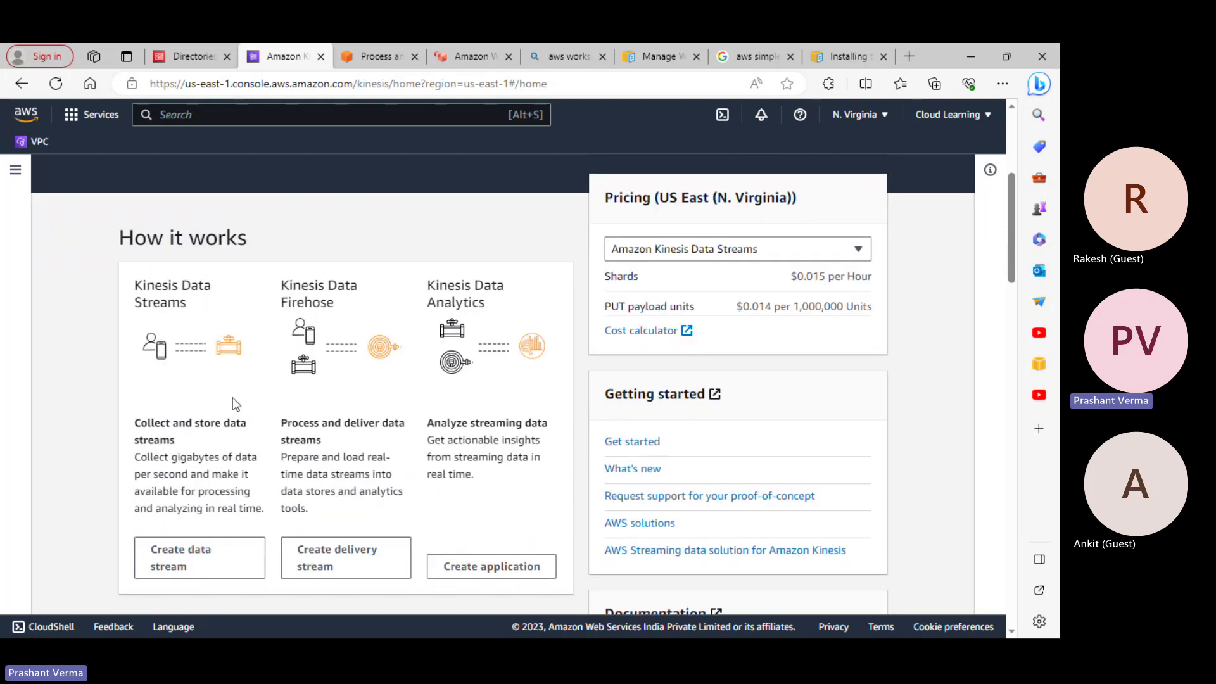
scroll(233, 240, "up", 2)
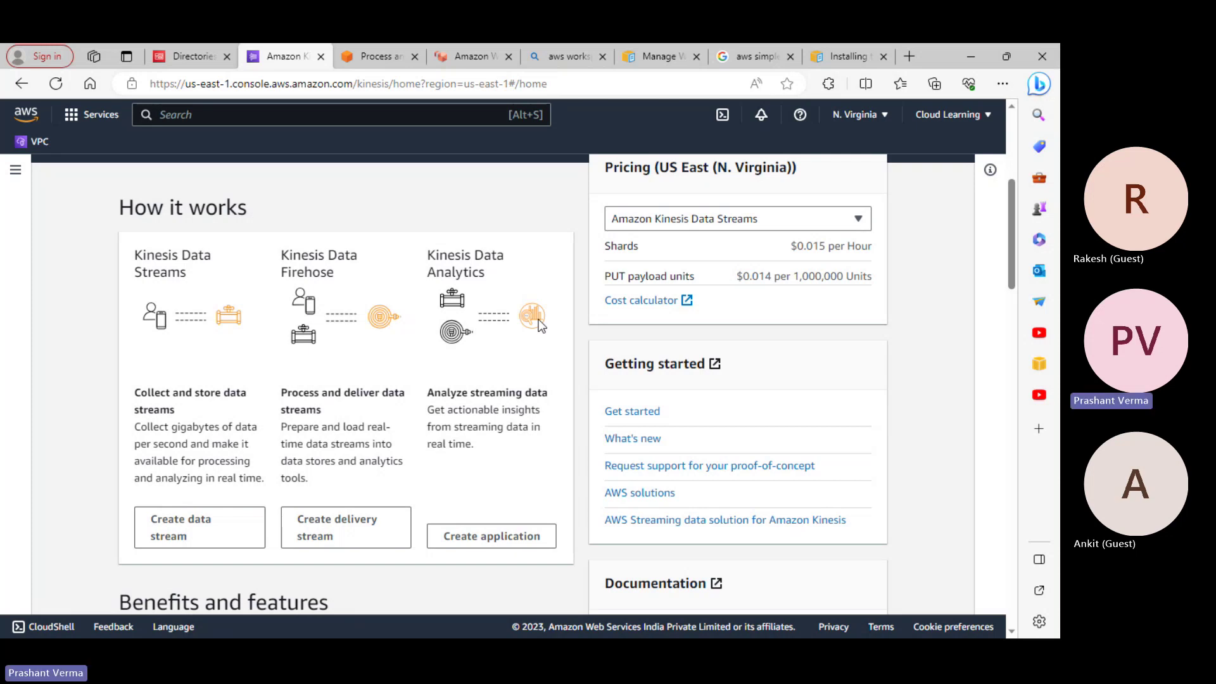
scroll(540, 325, "down", 10)
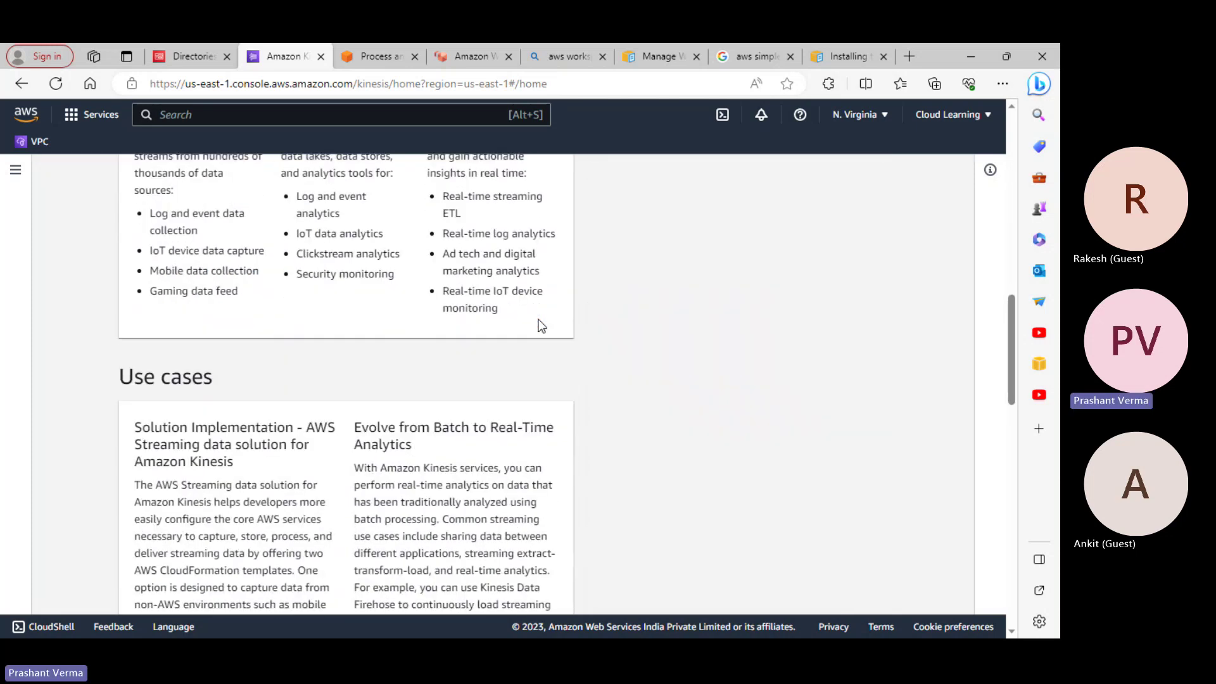
scroll(540, 325, "up", 15)
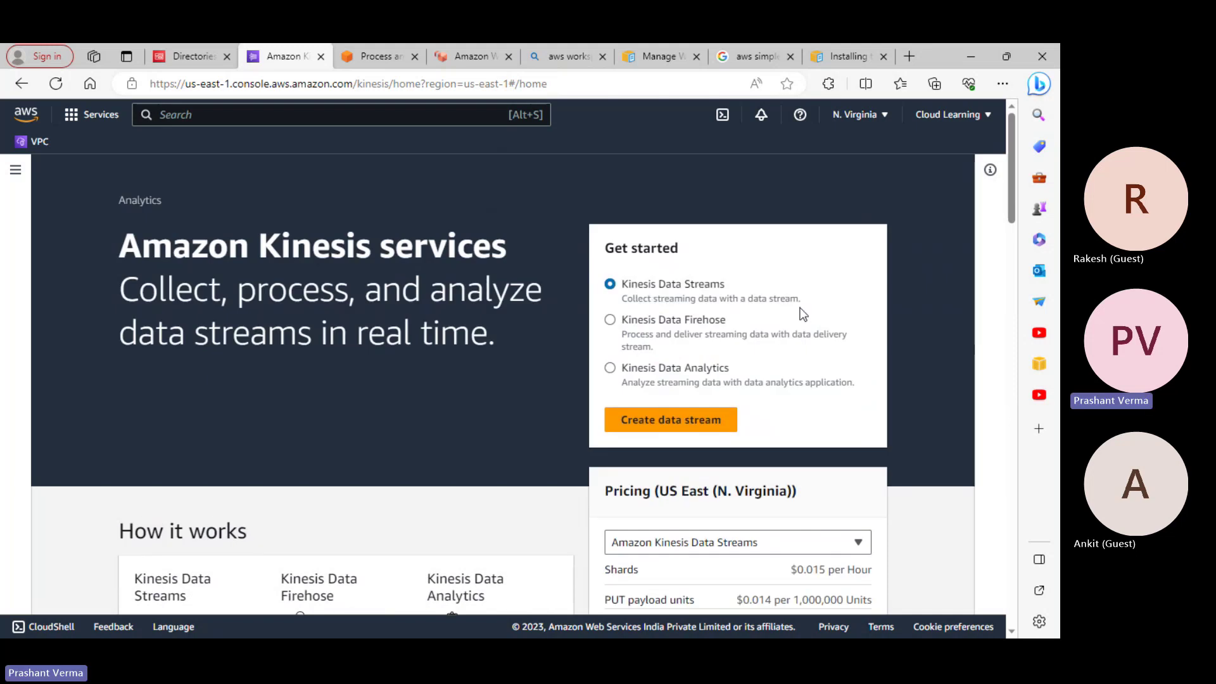
Begin a data stream named 'test', review its settings, then go back to Data streams
left_click(617, 422)
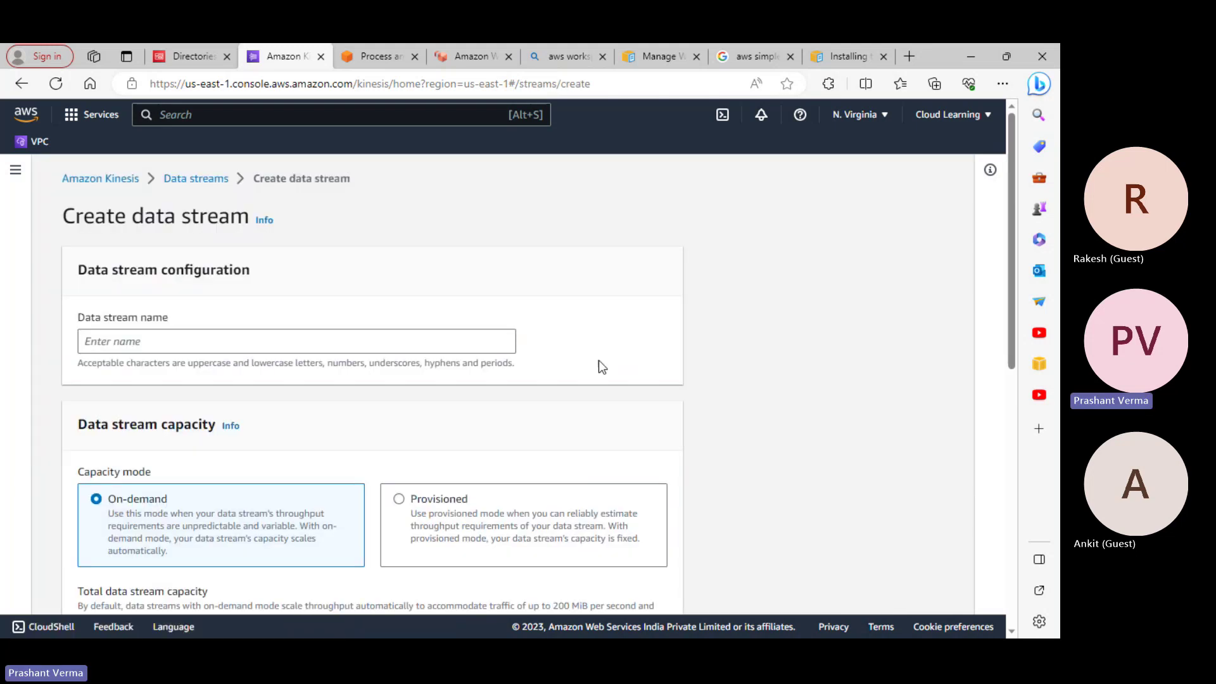
left_click(223, 342)
scroll(418, 376, "down", 3)
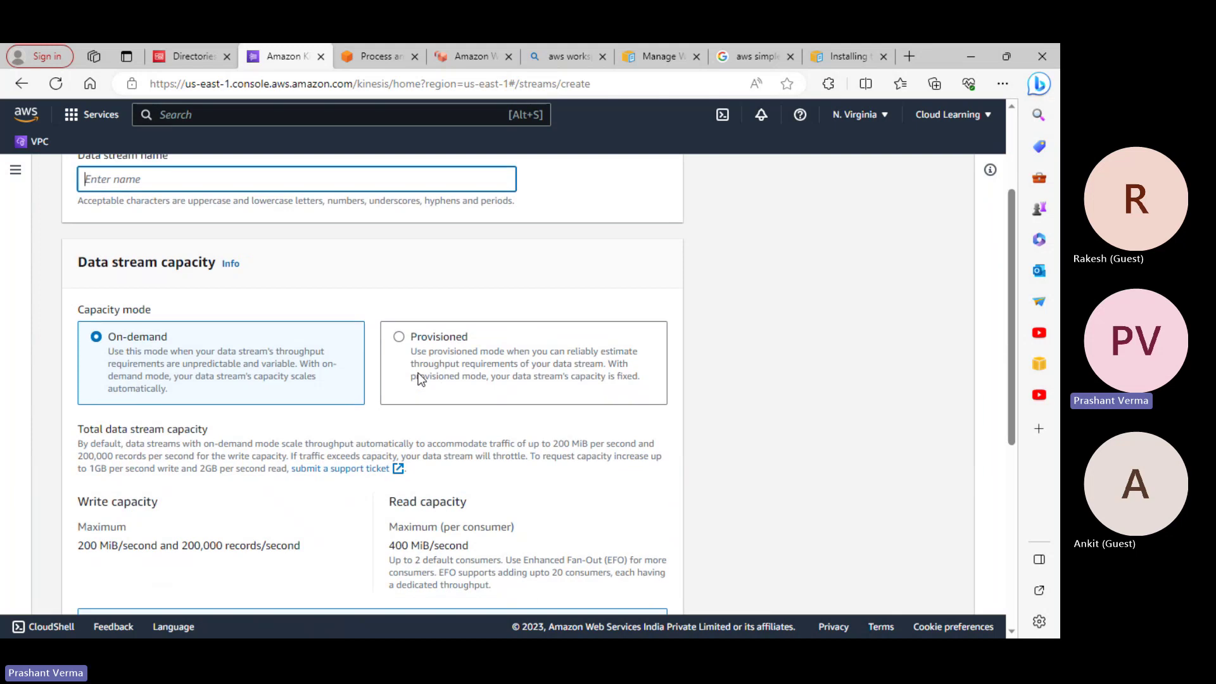
scroll(418, 377, "up", 3)
type("test")
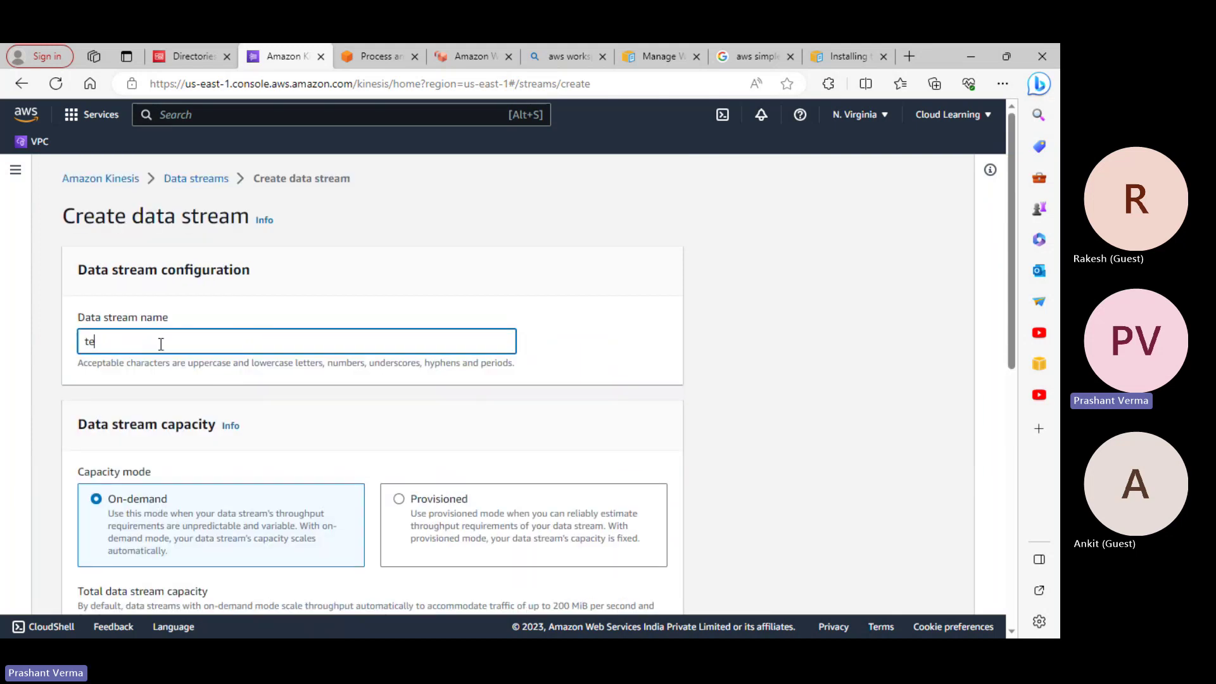
scroll(580, 390, "down", 2)
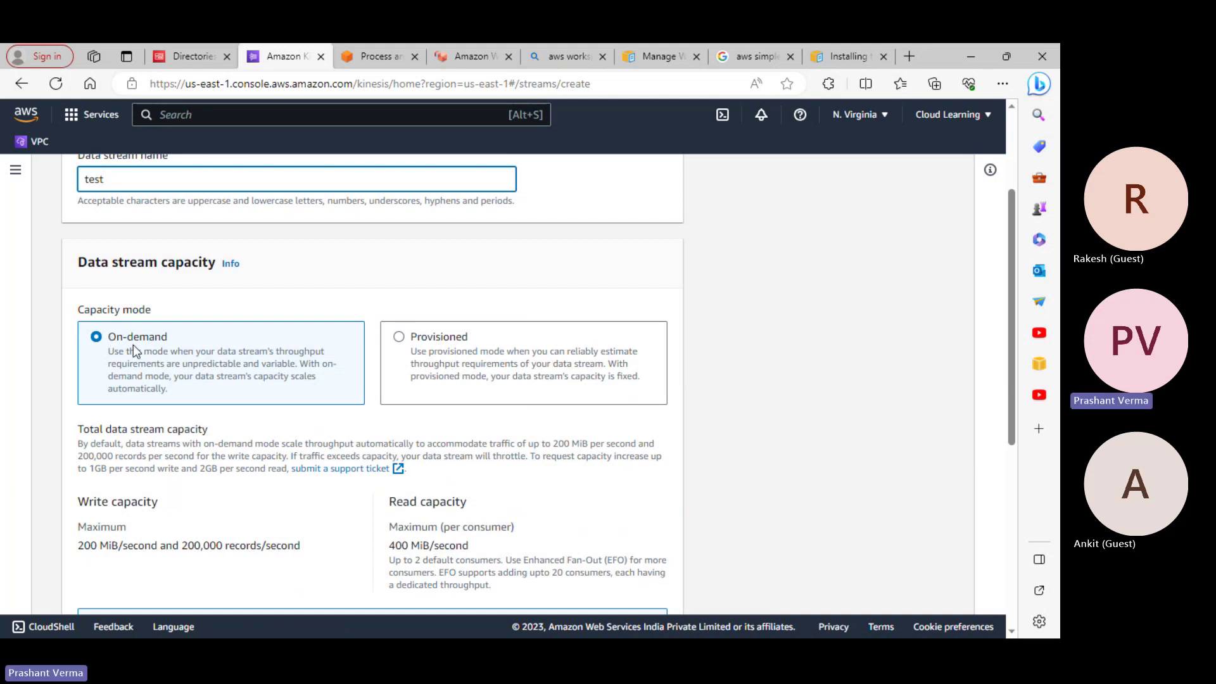
scroll(204, 367, "down", 3)
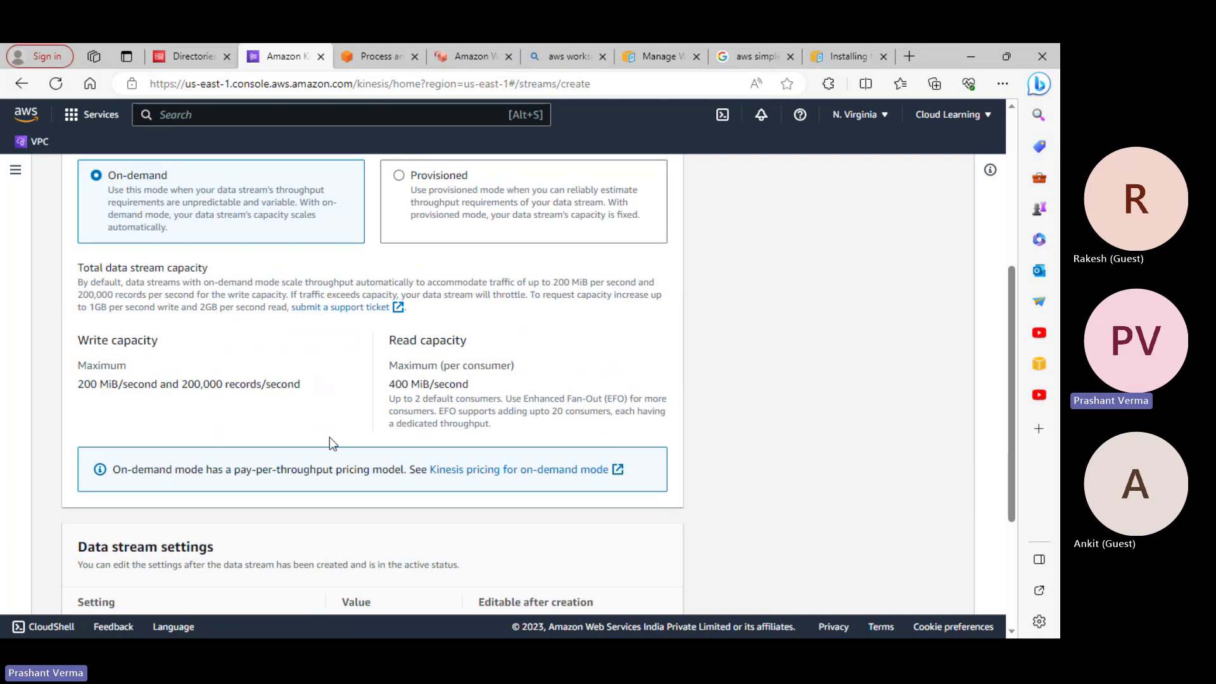
scroll(221, 434, "down", 3)
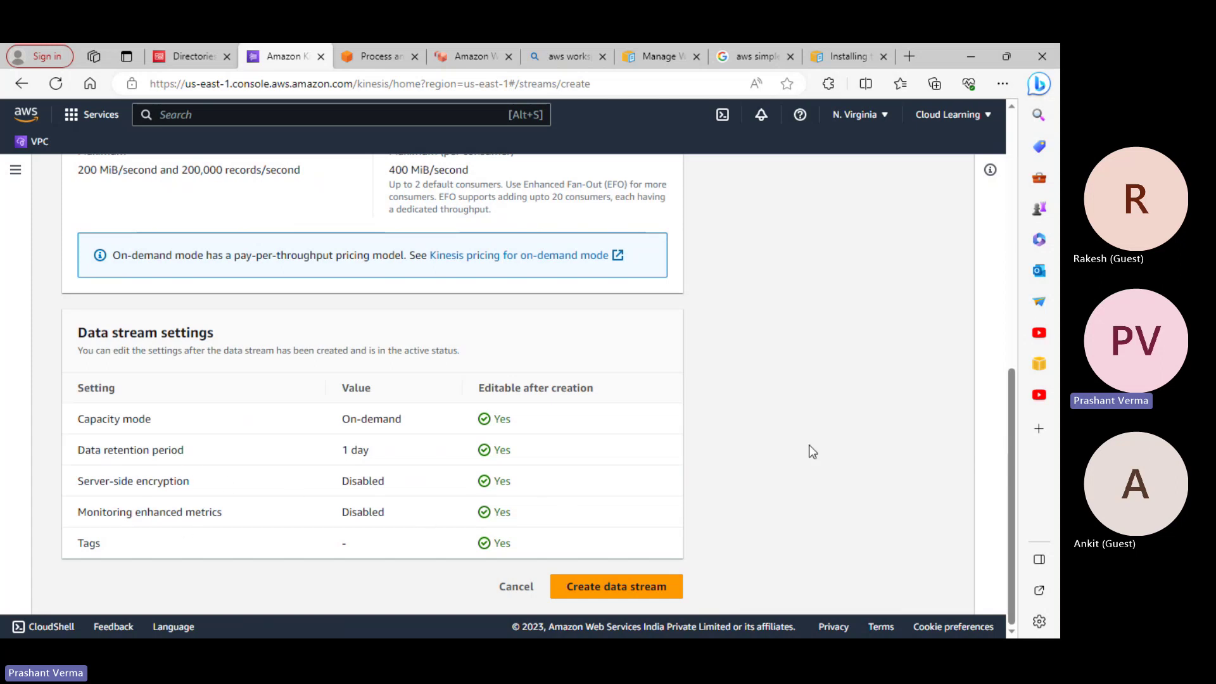
scroll(808, 446, "up", 15)
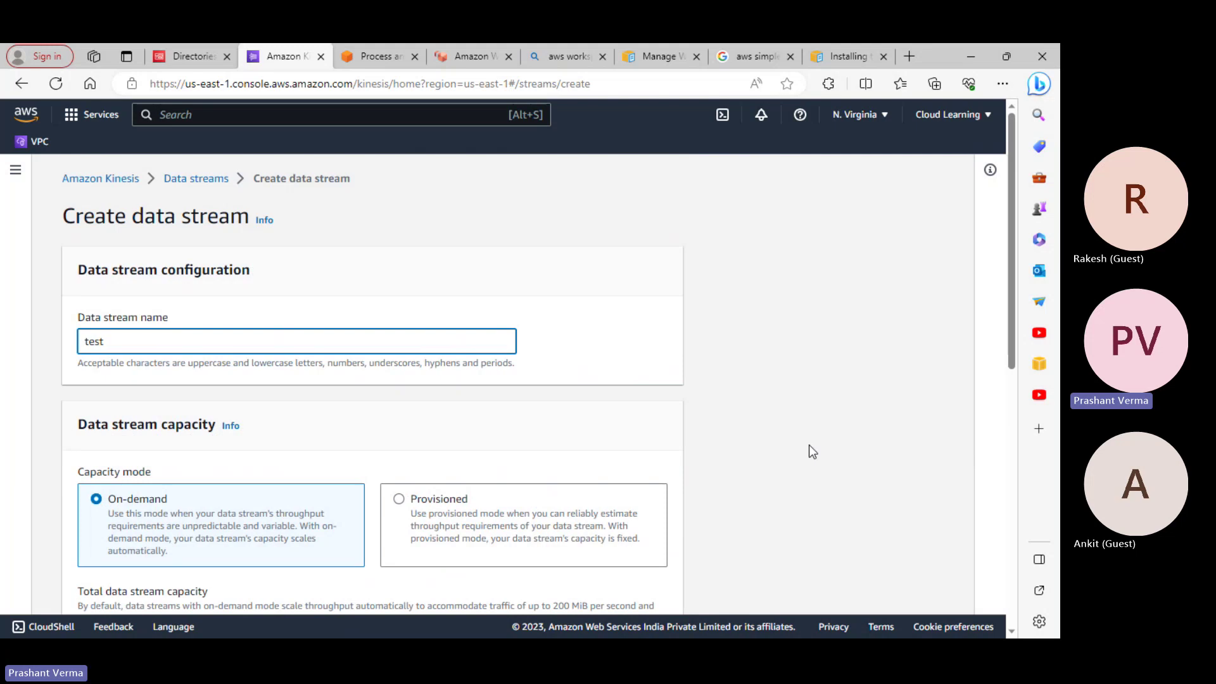
left_click(211, 186)
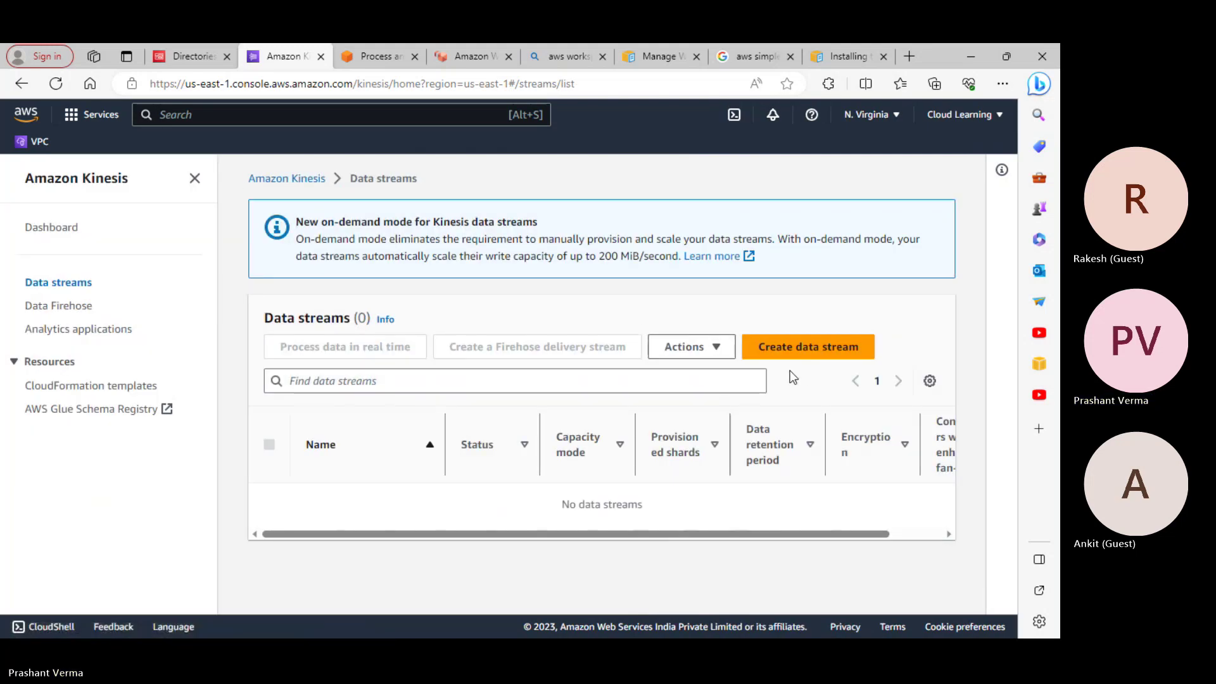
Open Data Firehose and begin a delivery stream with Direct PUT as its source
left_click(79, 305)
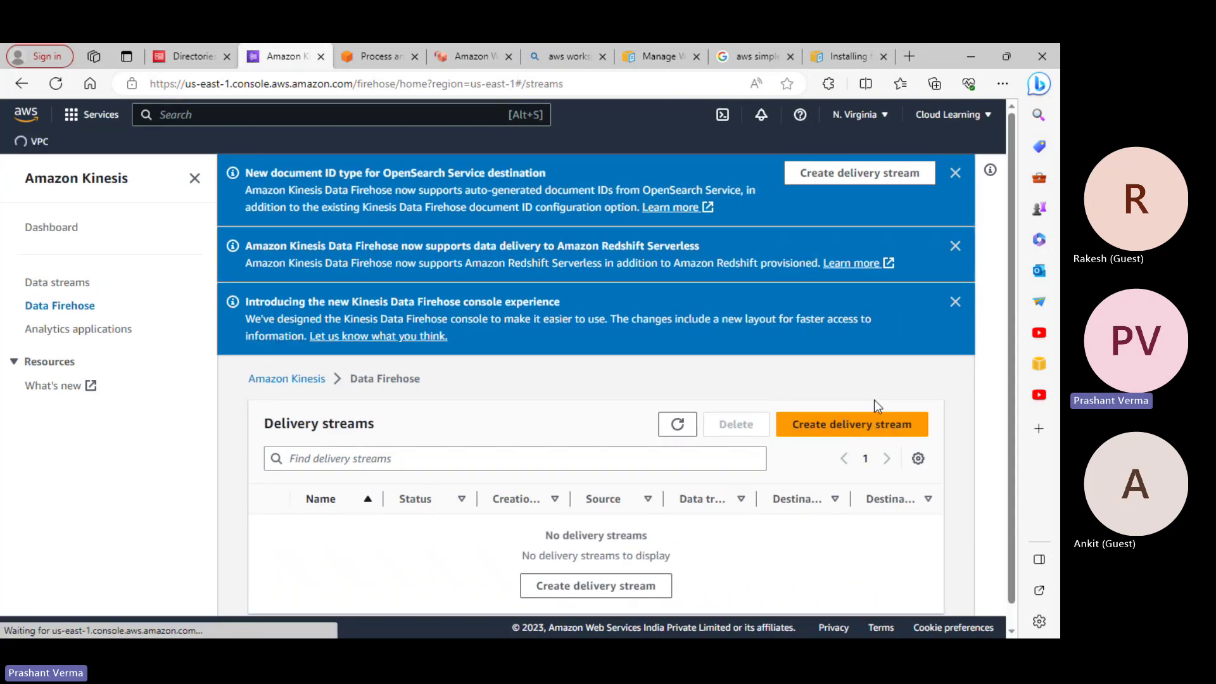
left_click(871, 425)
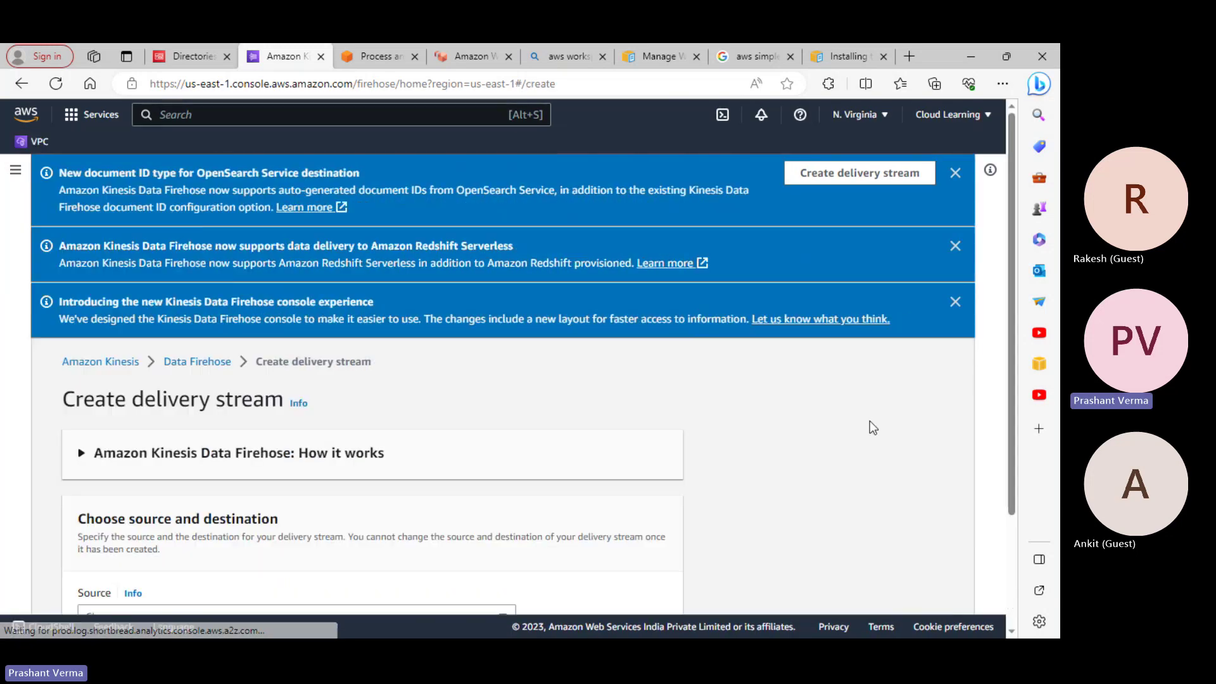
scroll(444, 393, "down", 3)
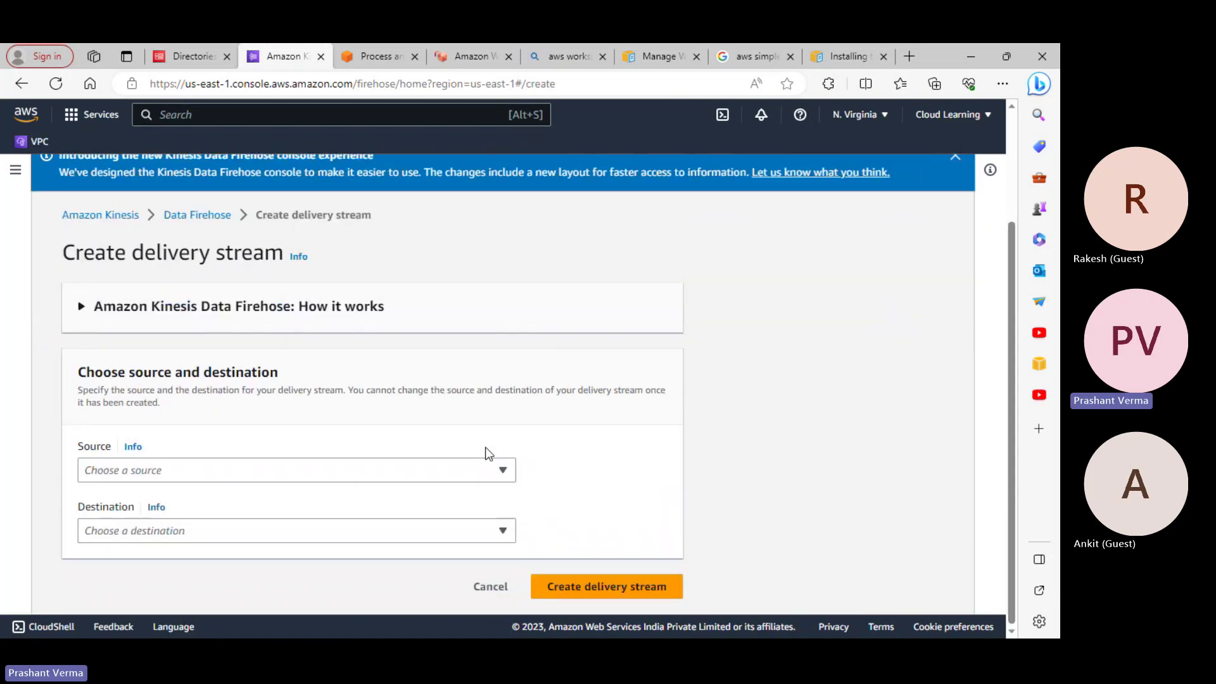
left_click(282, 480)
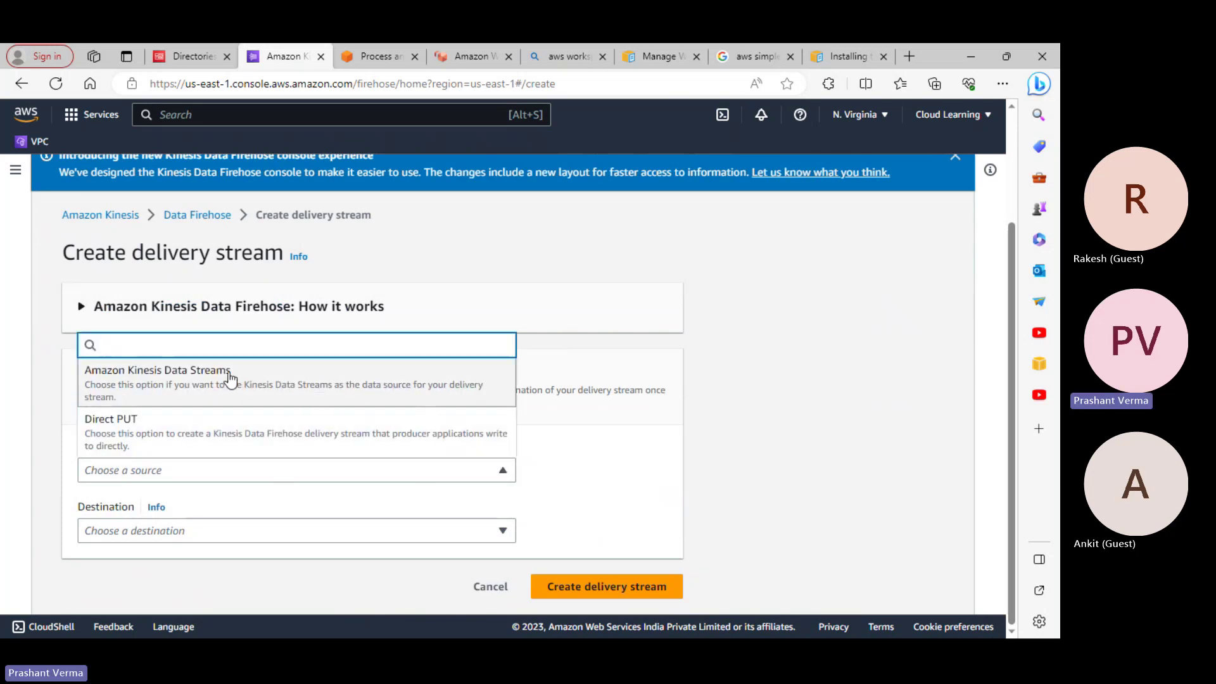
left_click(220, 438)
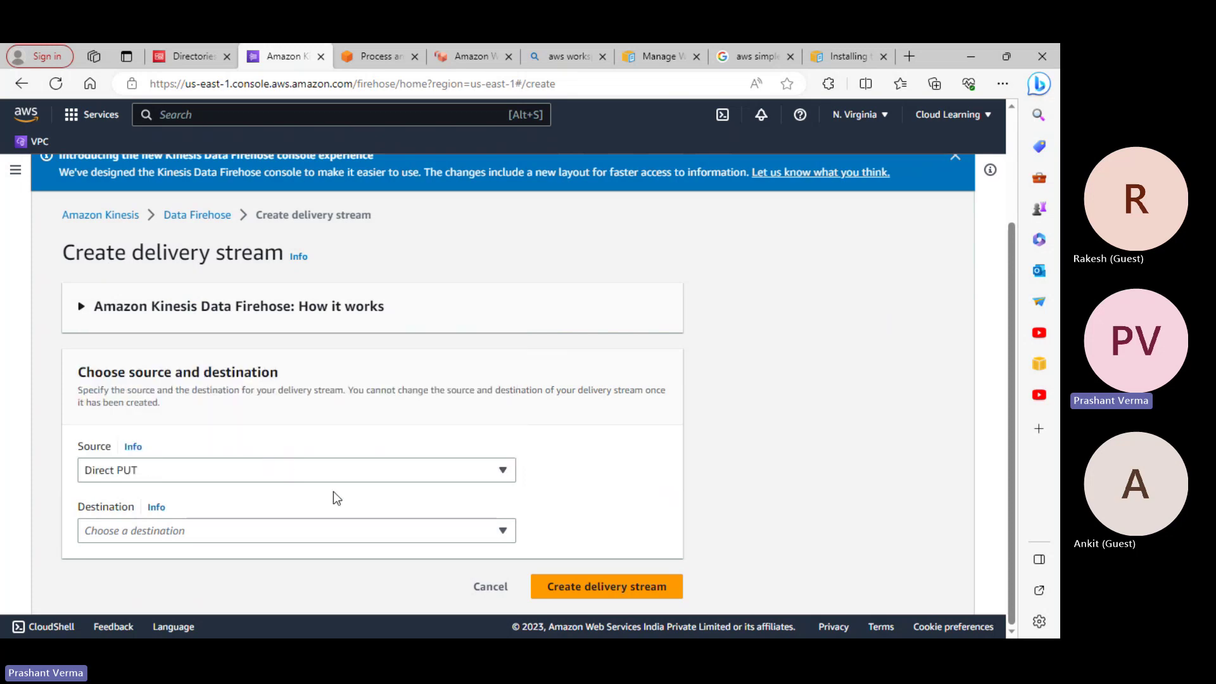
left_click(344, 472)
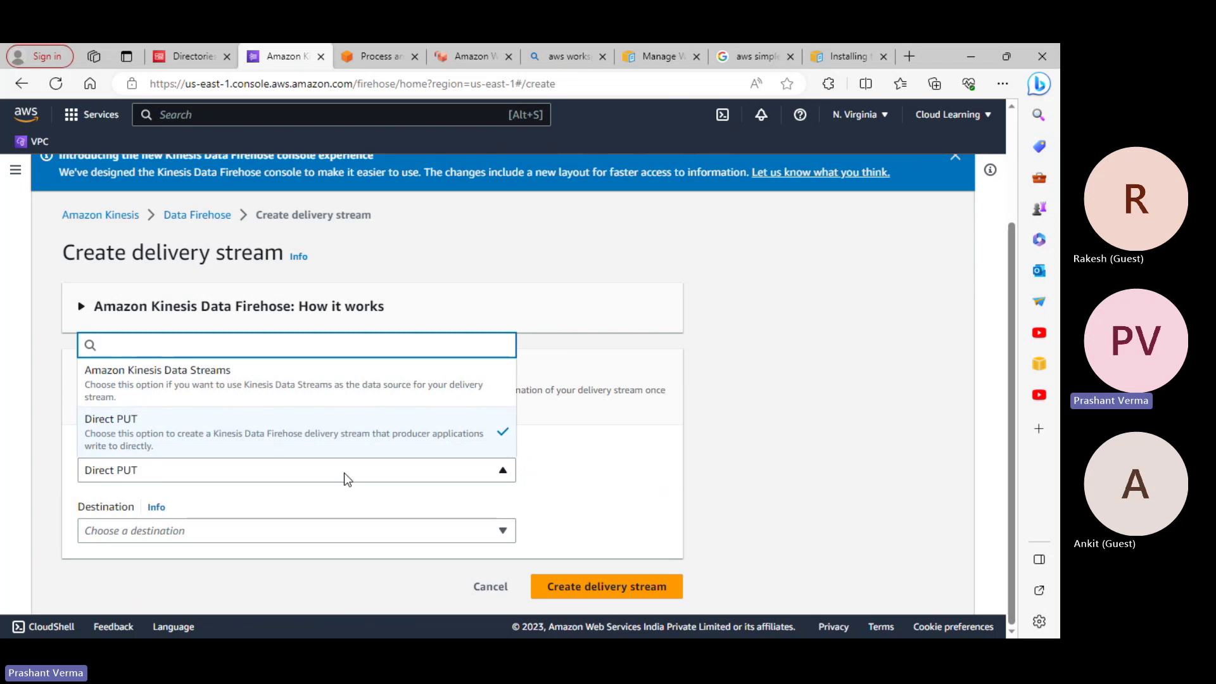
left_click(344, 473)
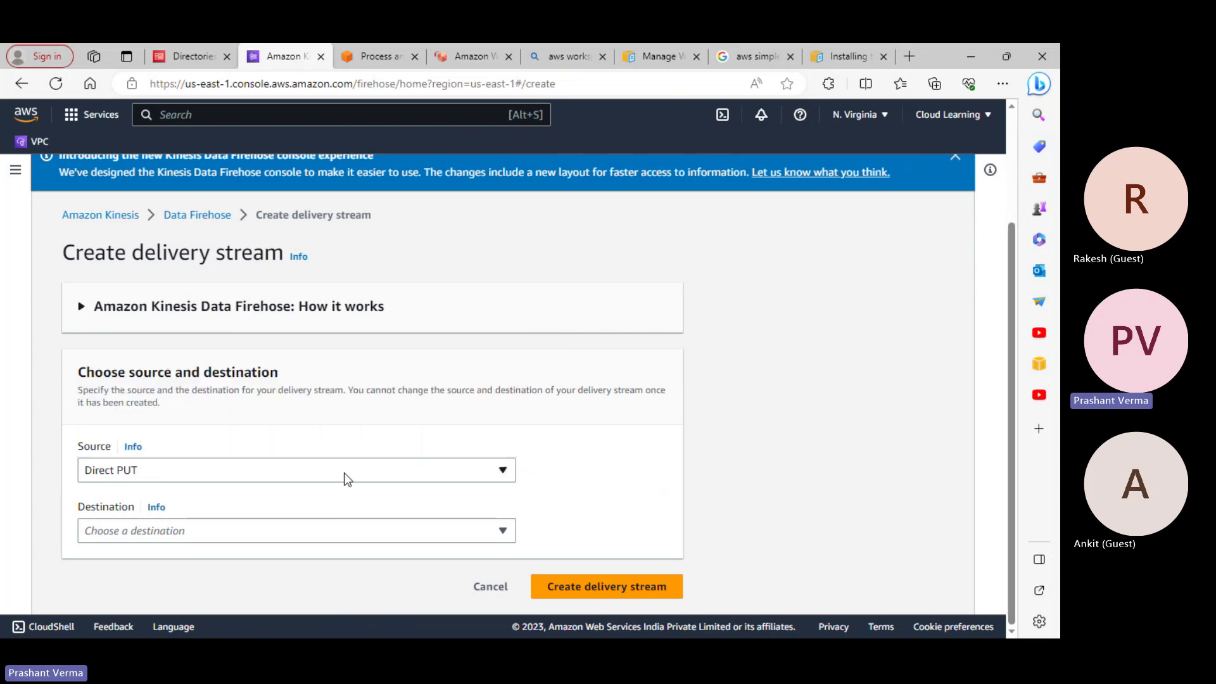
Browse the destination options without choosing one, then cancel the delivery stream
left_click(318, 542)
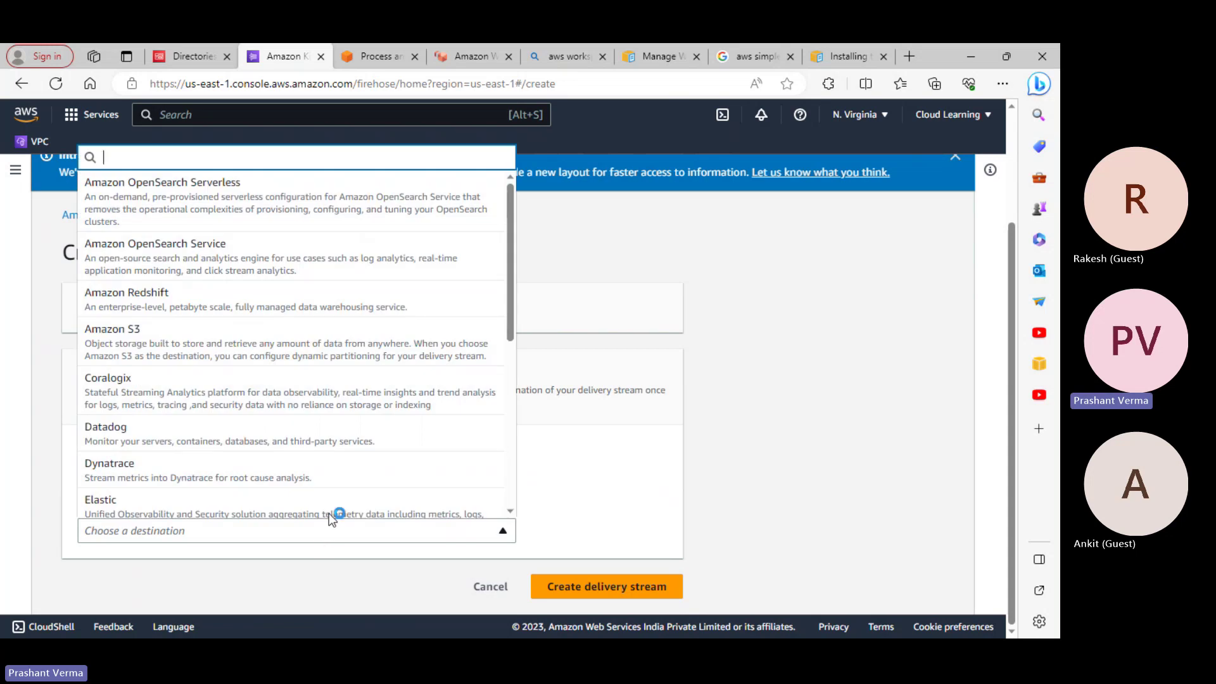
scroll(329, 513, "down", 3)
scroll(340, 453, "up", 3)
left_click(749, 450)
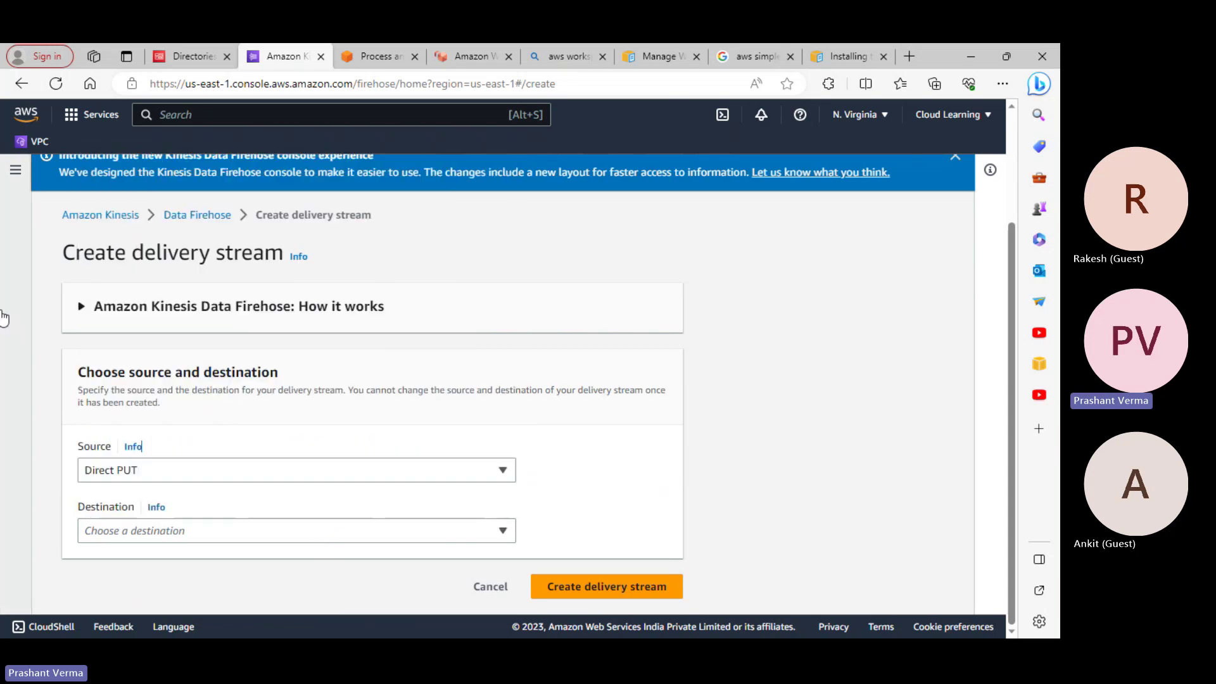
left_click(234, 521)
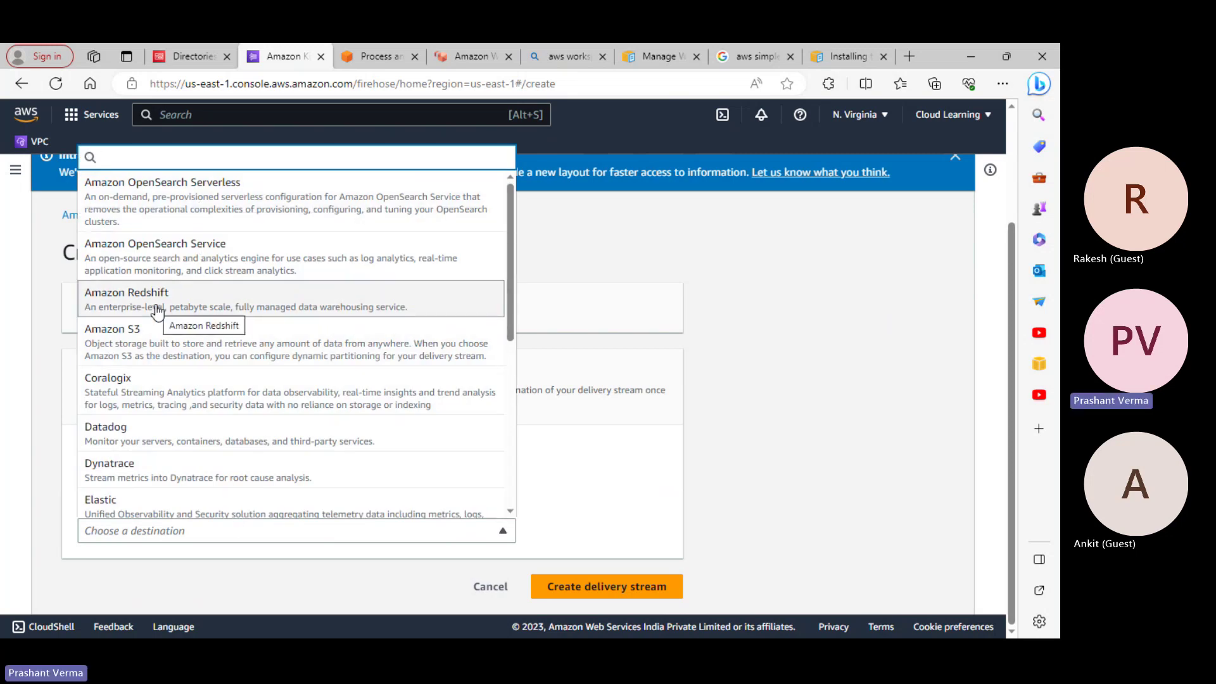
scroll(183, 444, "down", 2)
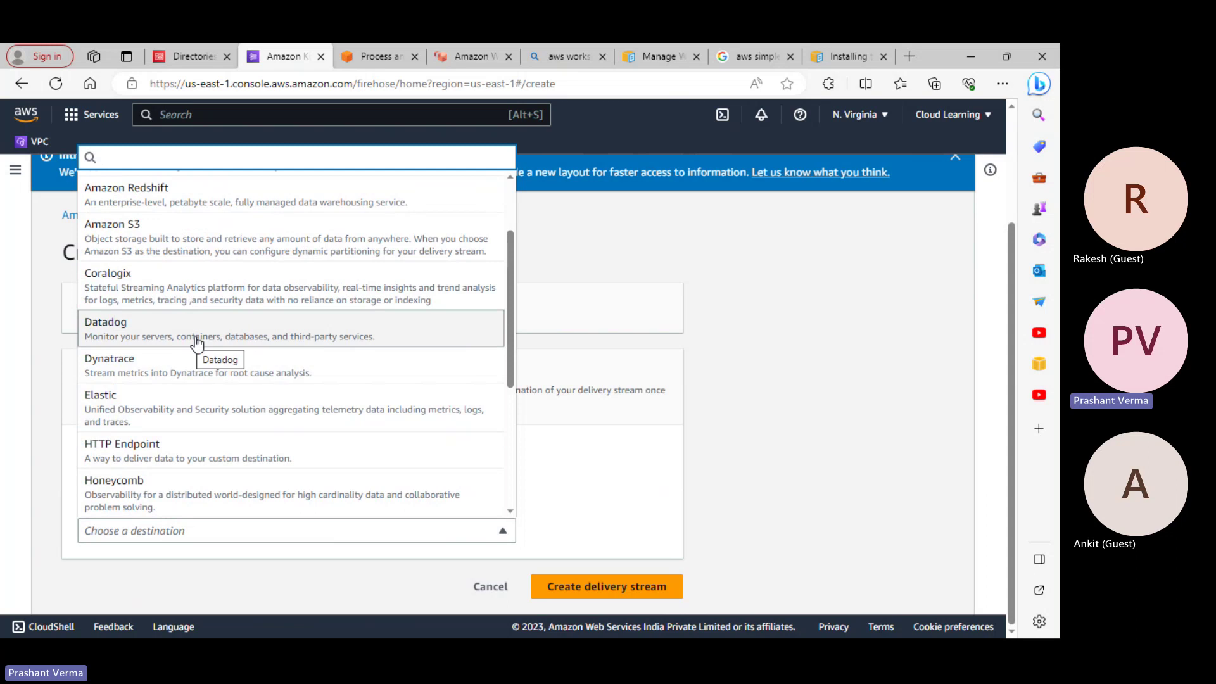
scroll(222, 488, "down", 3)
scroll(222, 466, "down", 1)
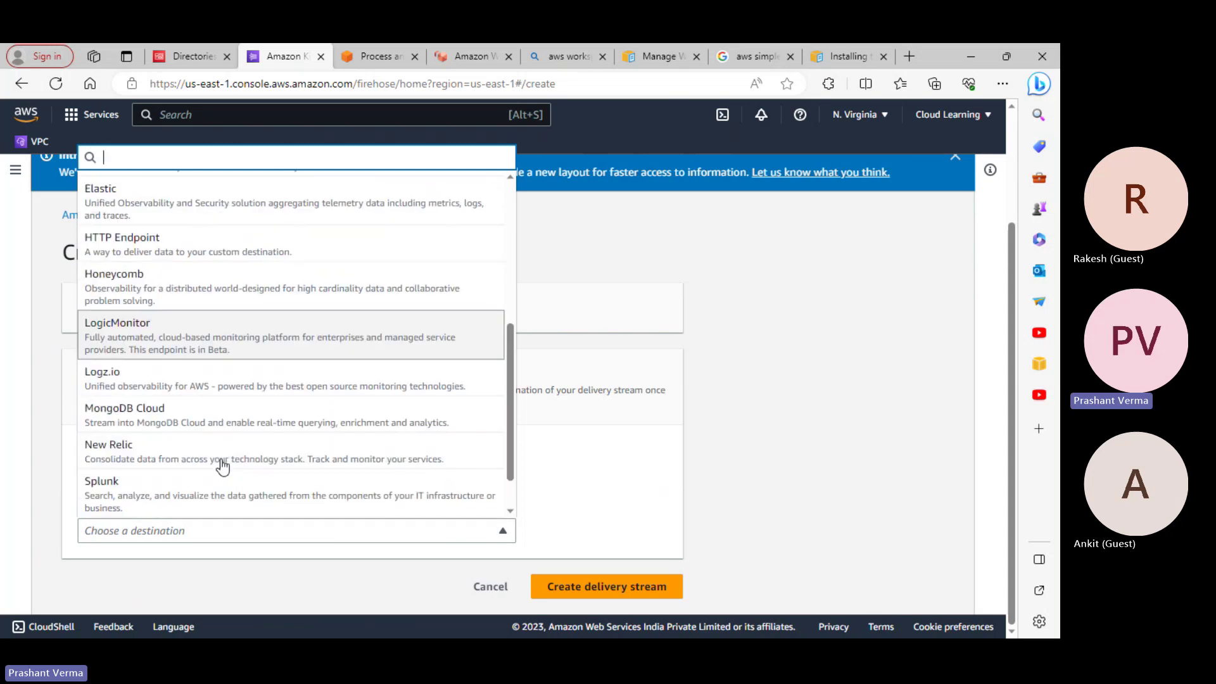
scroll(223, 466, "down", 1)
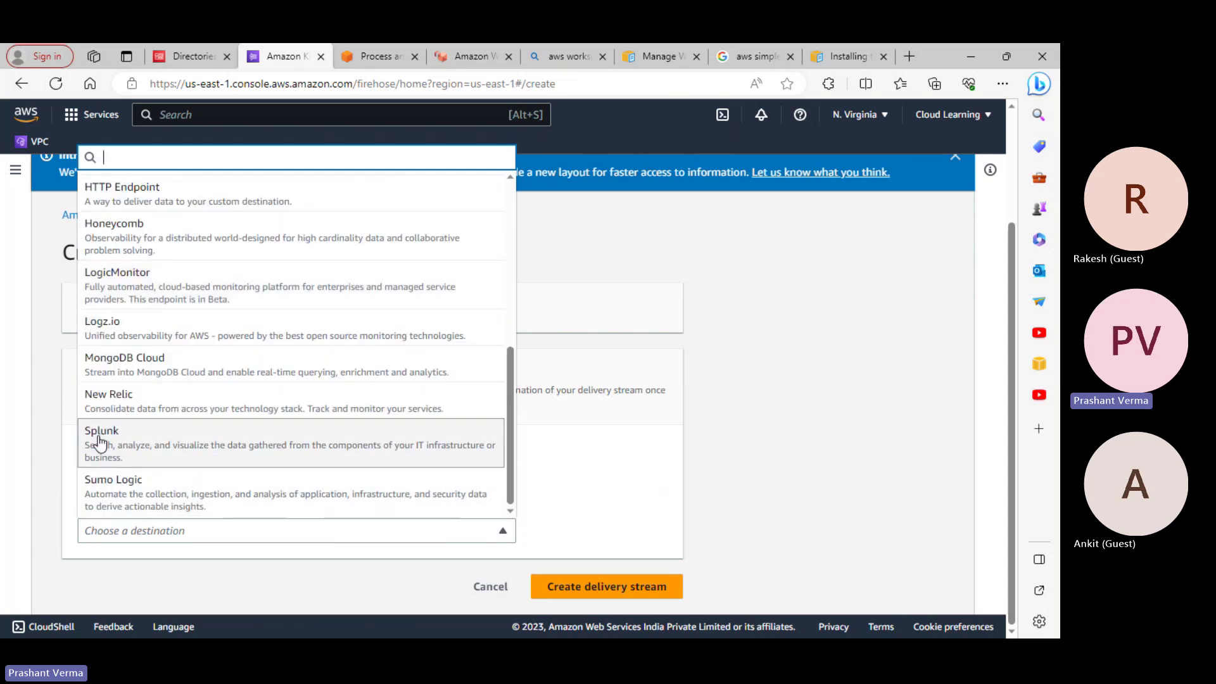
left_click(847, 480)
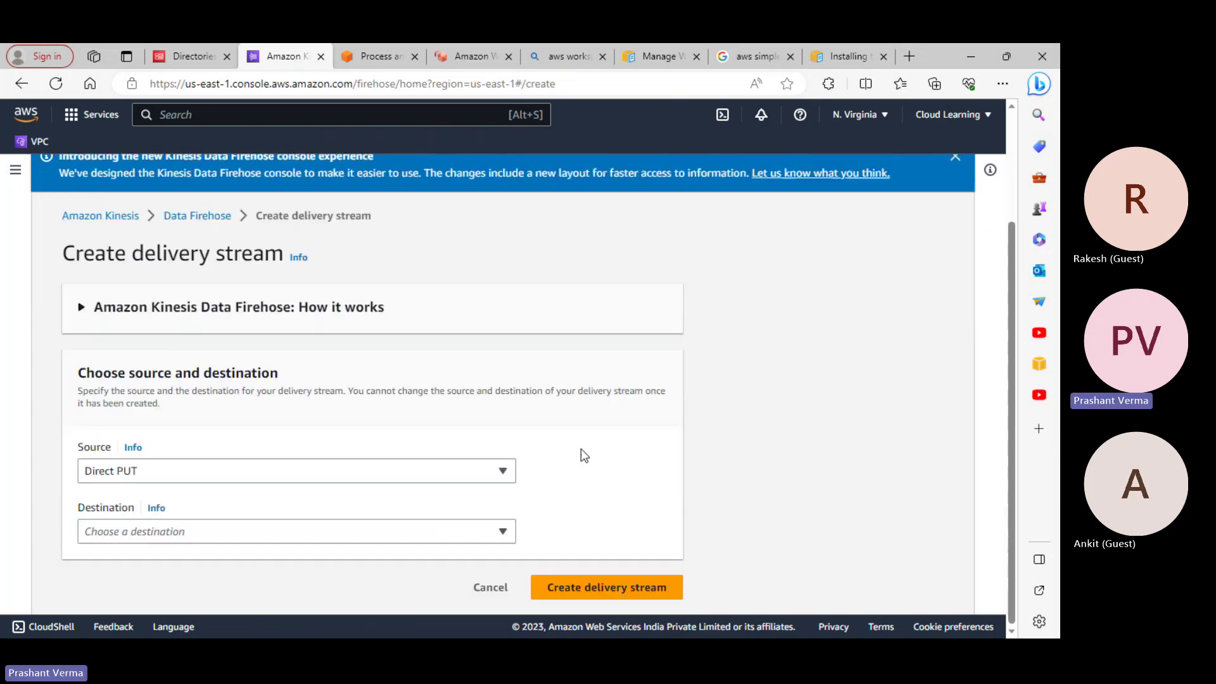
left_click(492, 587)
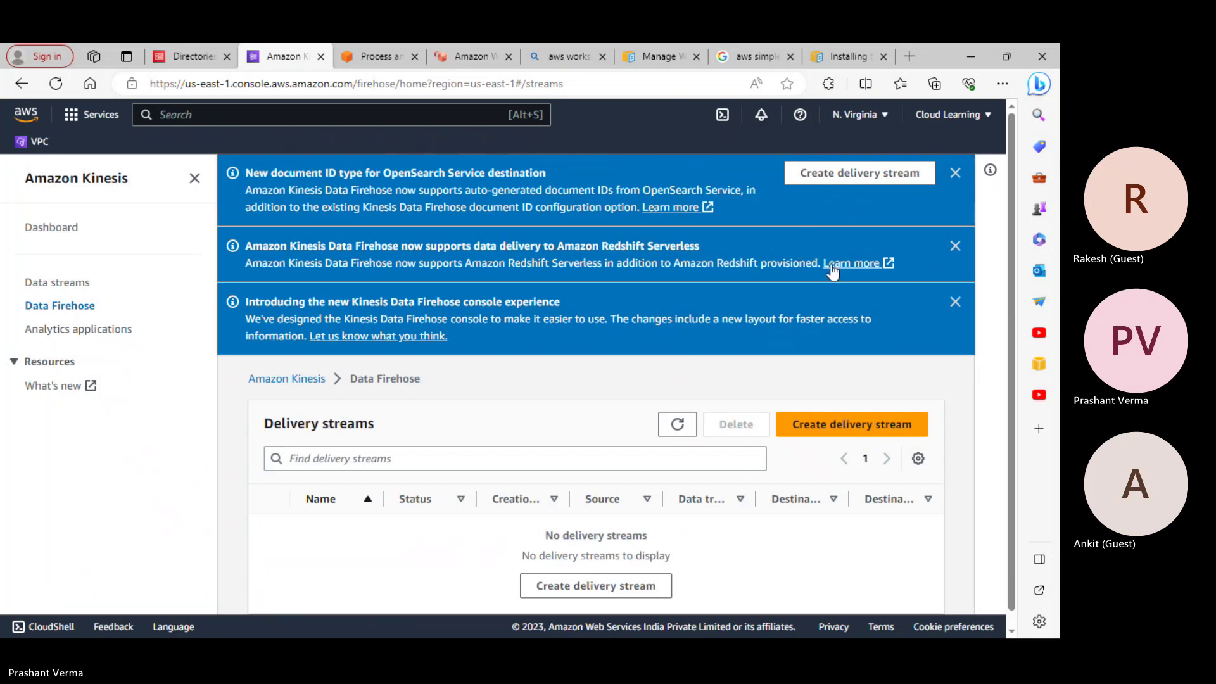
Dismiss the OpenSearch, console experience and Redshift Serverless announcements, then pick Kinesis Data Analytics
left_click(957, 175)
left_click(963, 173)
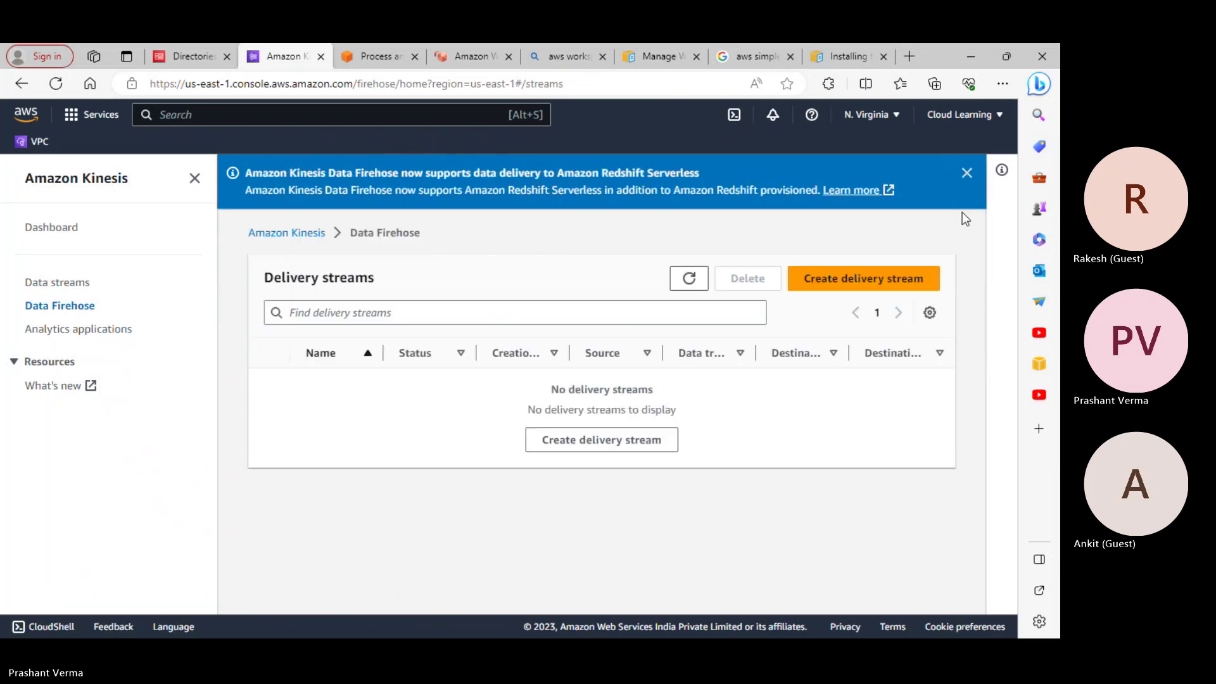
left_click(970, 174)
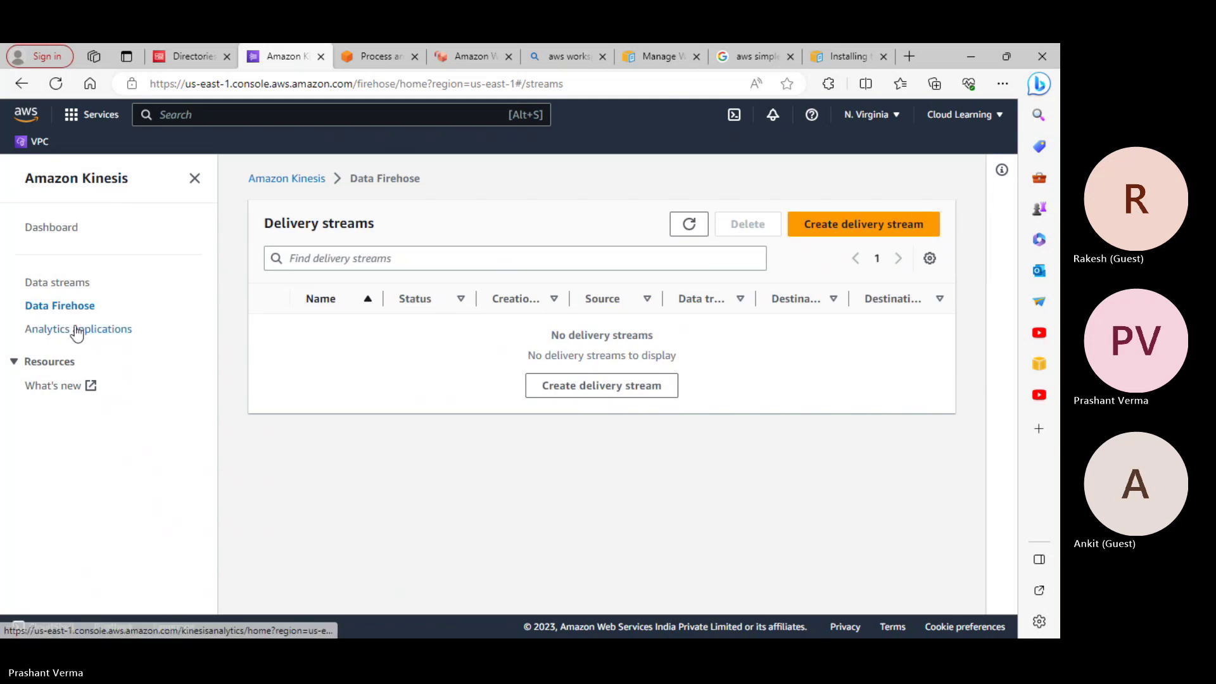
left_click(66, 227)
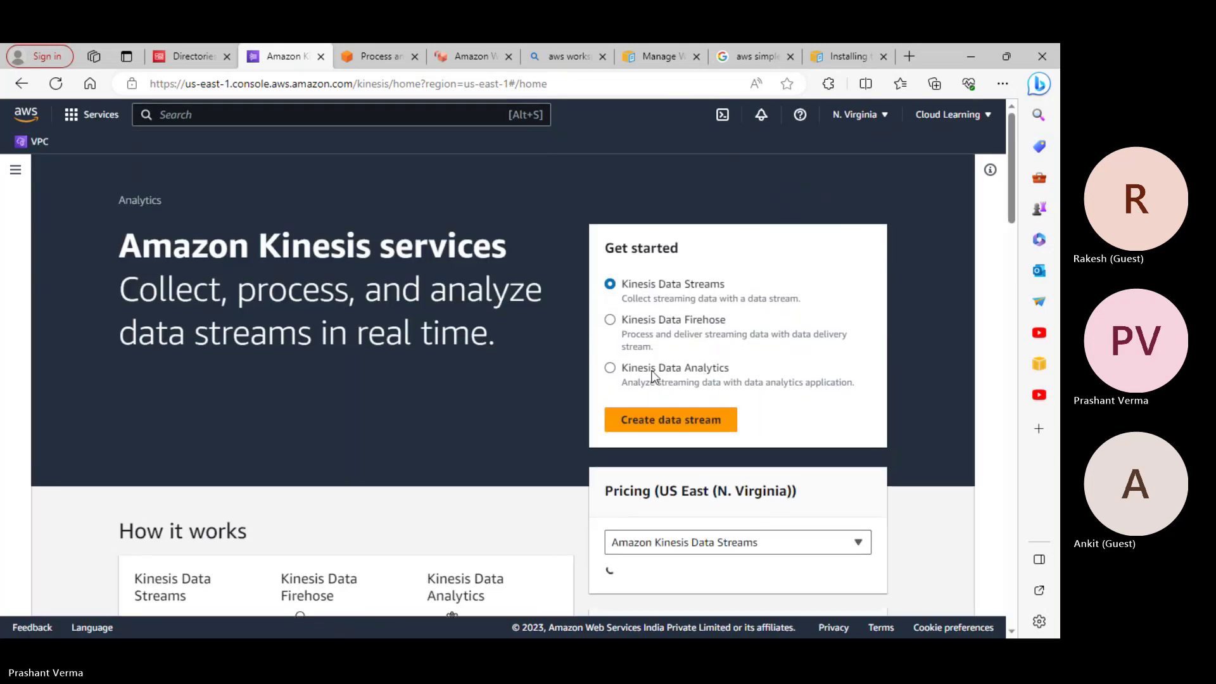
left_click(655, 370)
Begin a streaming application, keeping Apache Flink 1.15 as the version
left_click(670, 419)
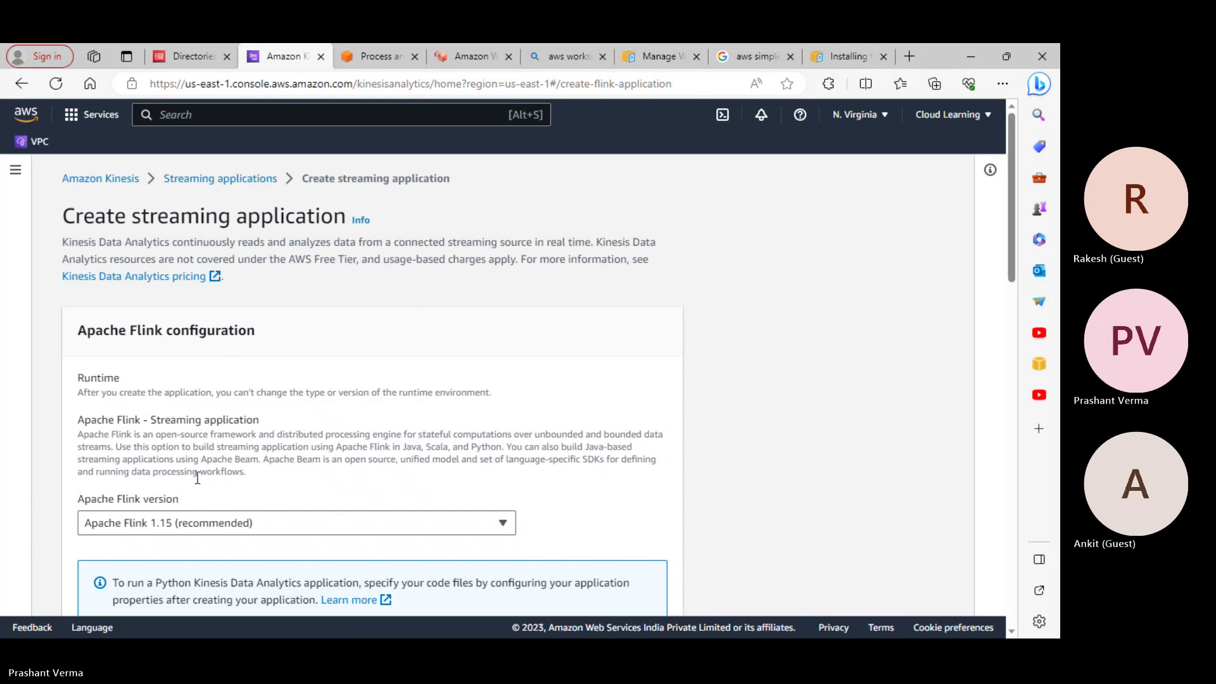
scroll(253, 502, "down", 4)
left_click(182, 283)
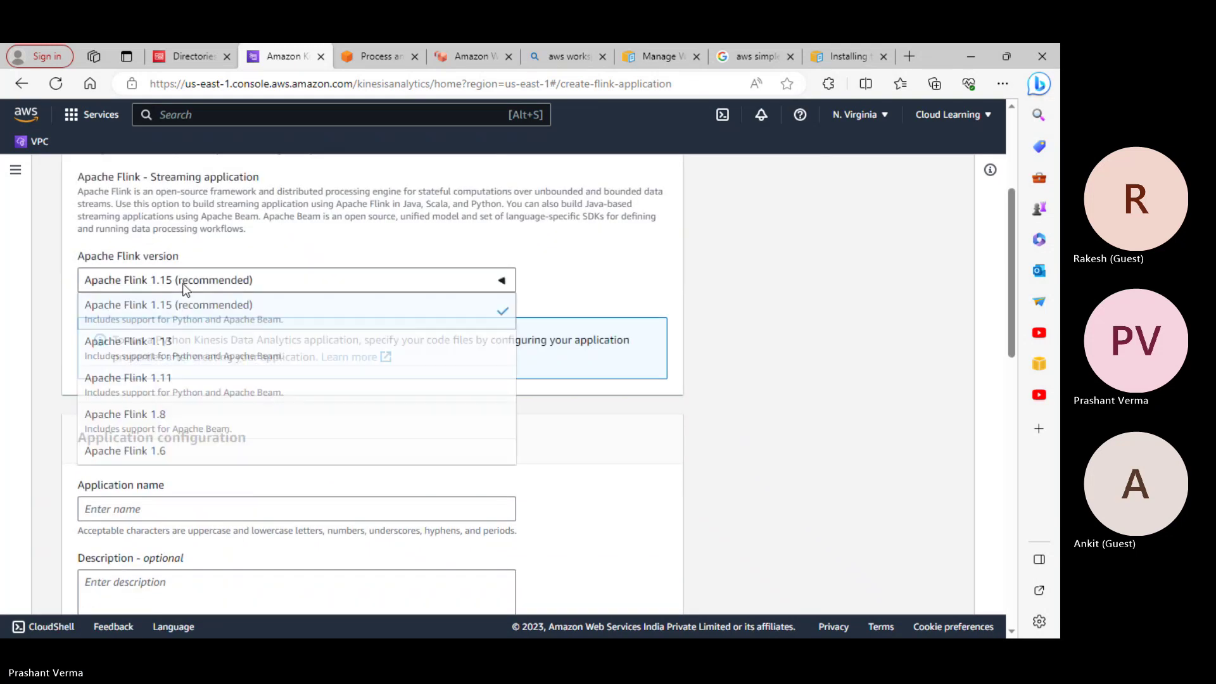
left_click(182, 283)
scroll(595, 290, "up", 5)
scroll(595, 290, "down", 10)
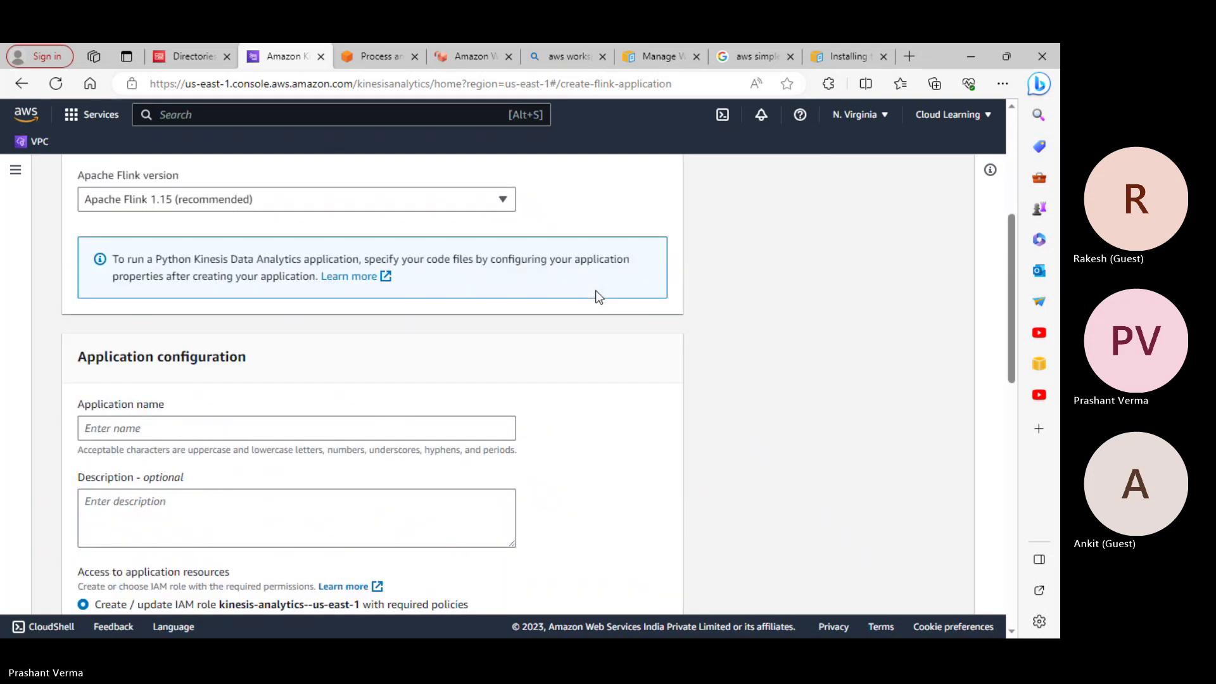
scroll(595, 291, "up", 4)
scroll(162, 425, "down", 1)
Name the application 'test', review the template settings, then cancel creation
left_click(157, 347)
type("test")
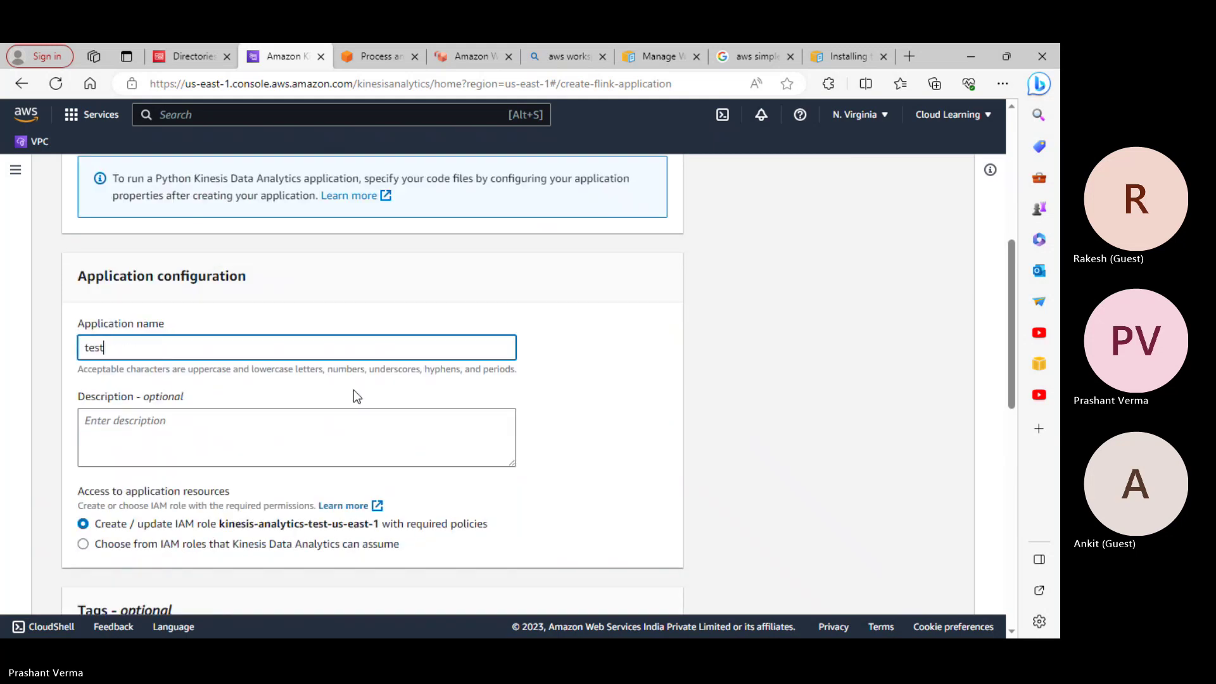
scroll(356, 393, "down", 3)
scroll(223, 355, "down", 1)
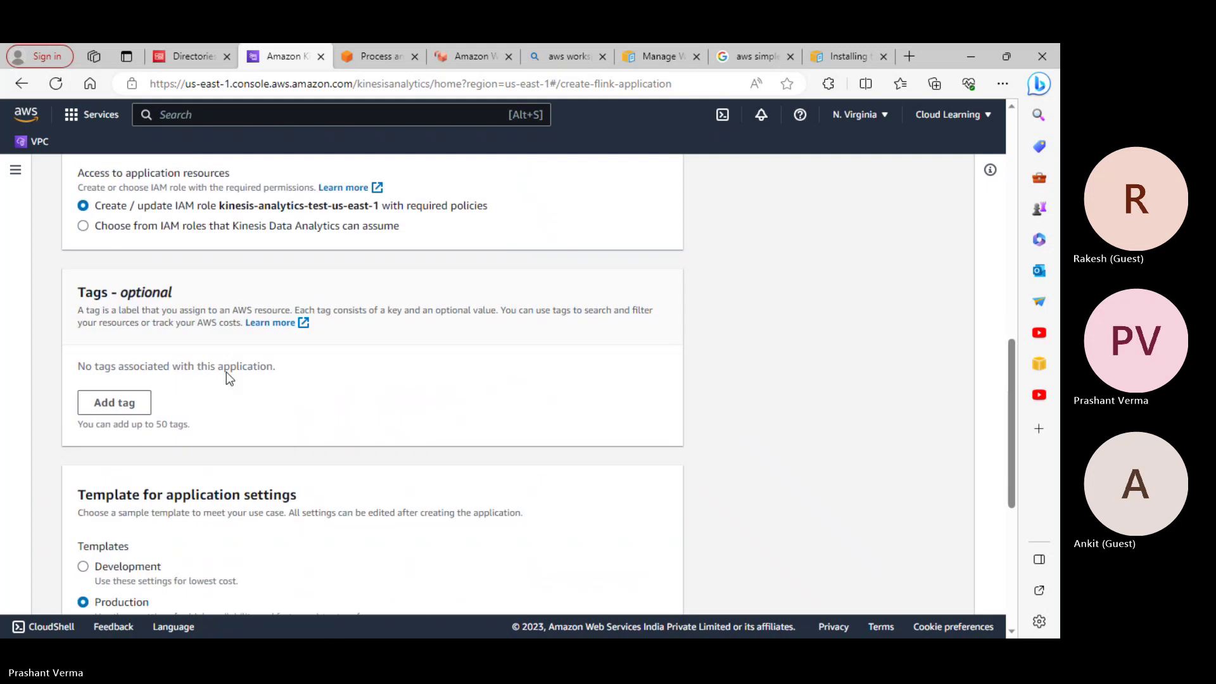
scroll(229, 380, "down", 3)
scroll(233, 392, "down", 2)
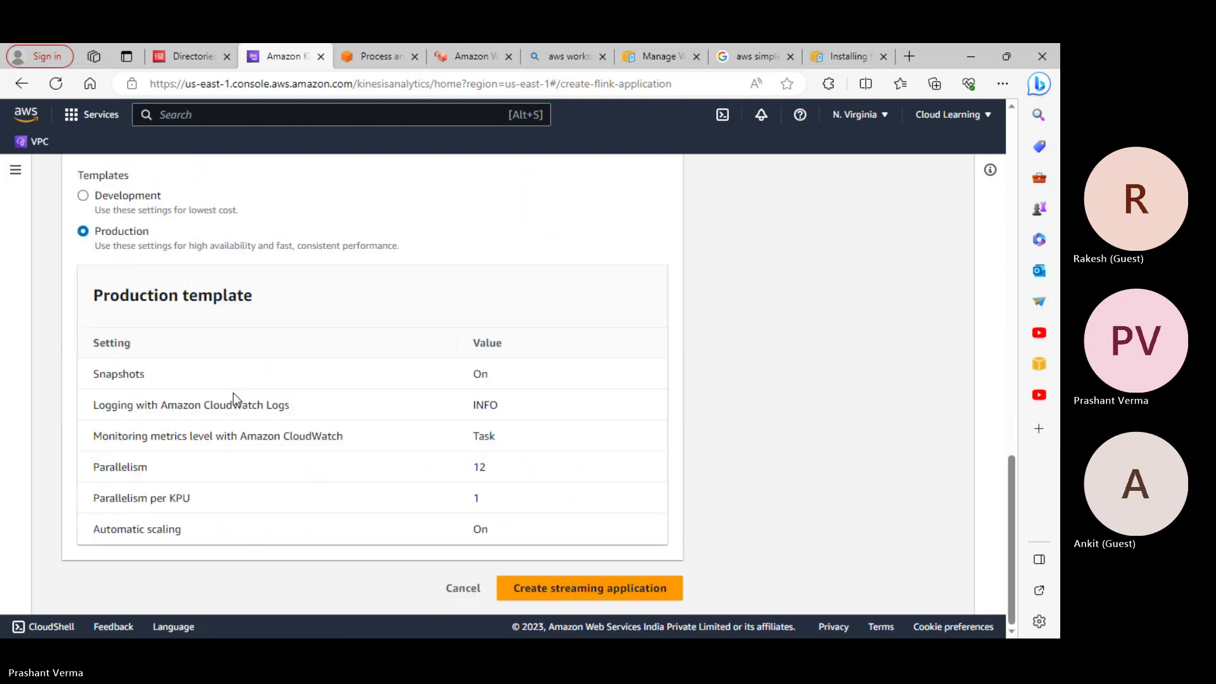
scroll(233, 393, "up", 8)
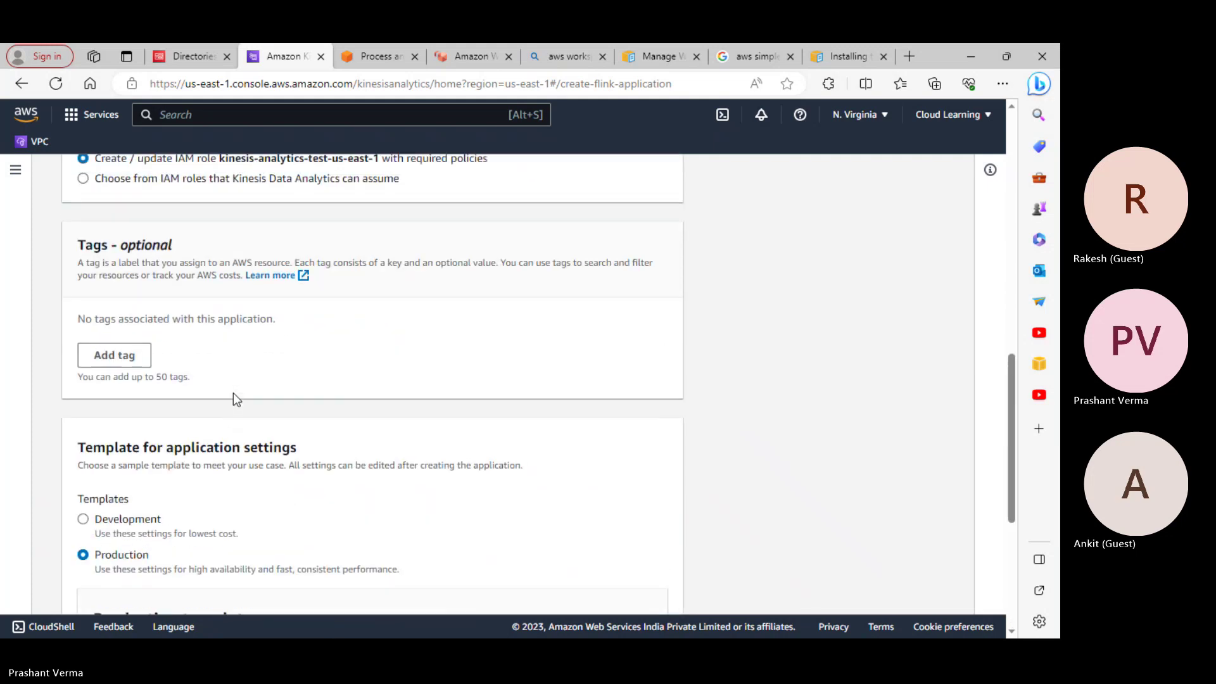
scroll(233, 396, "up", 5)
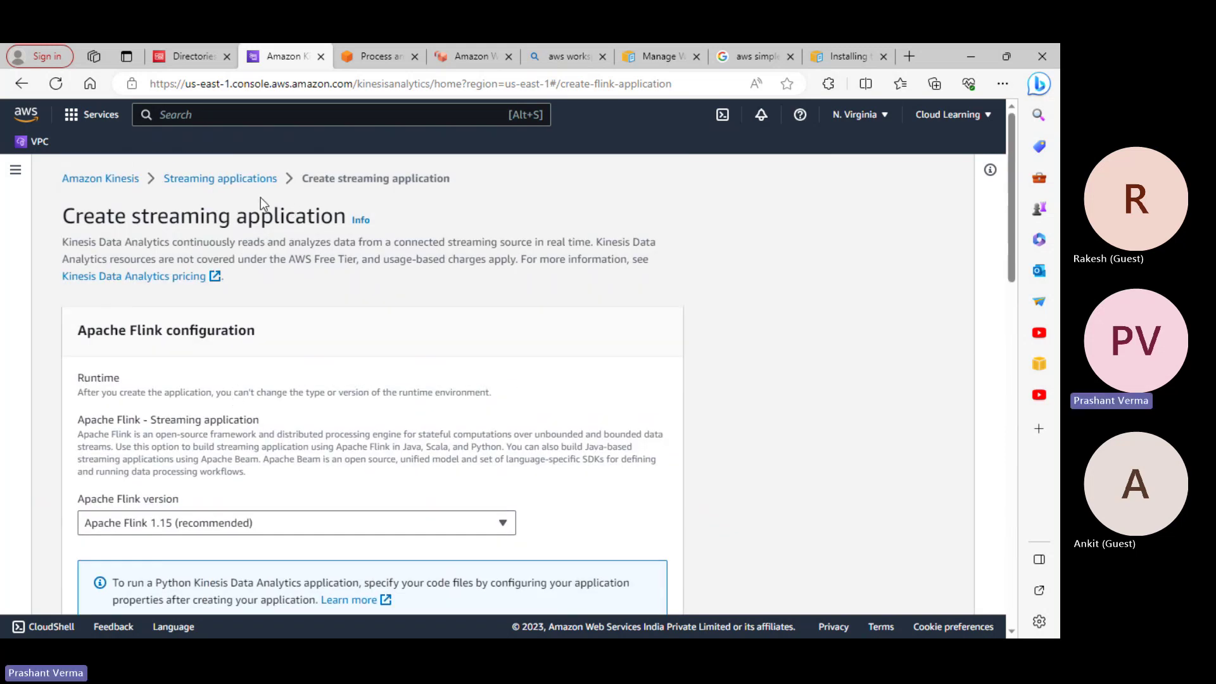
scroll(450, 342, "down", 1)
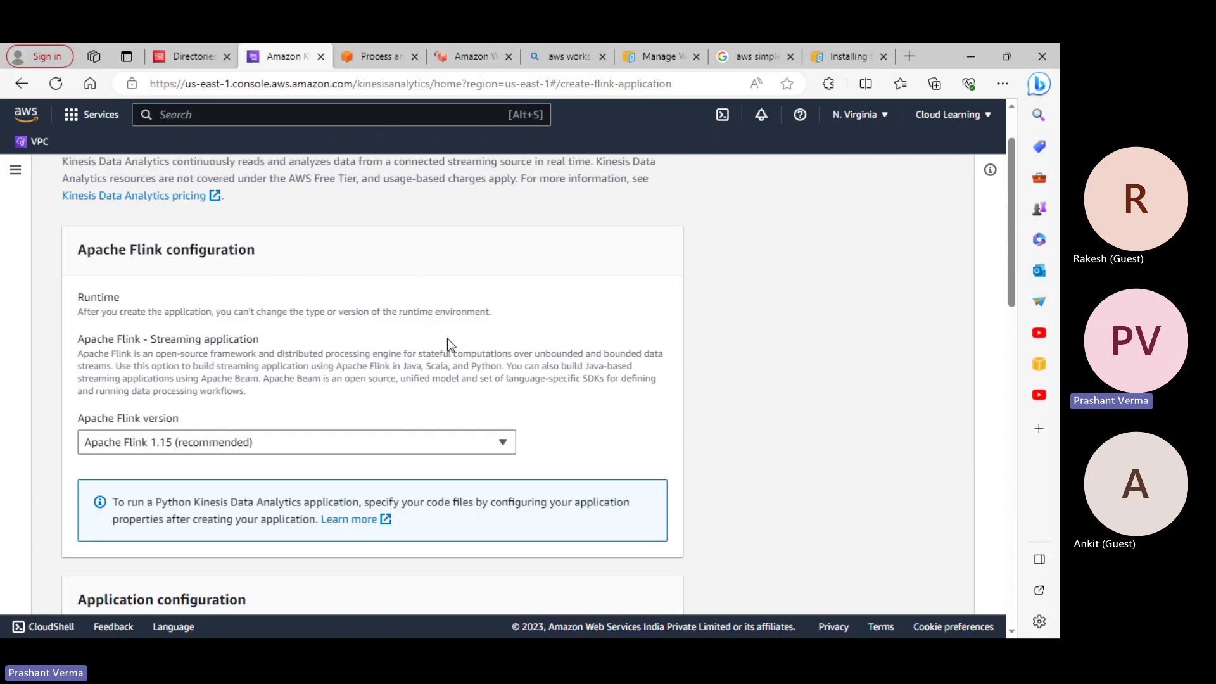
scroll(445, 345, "down", 1)
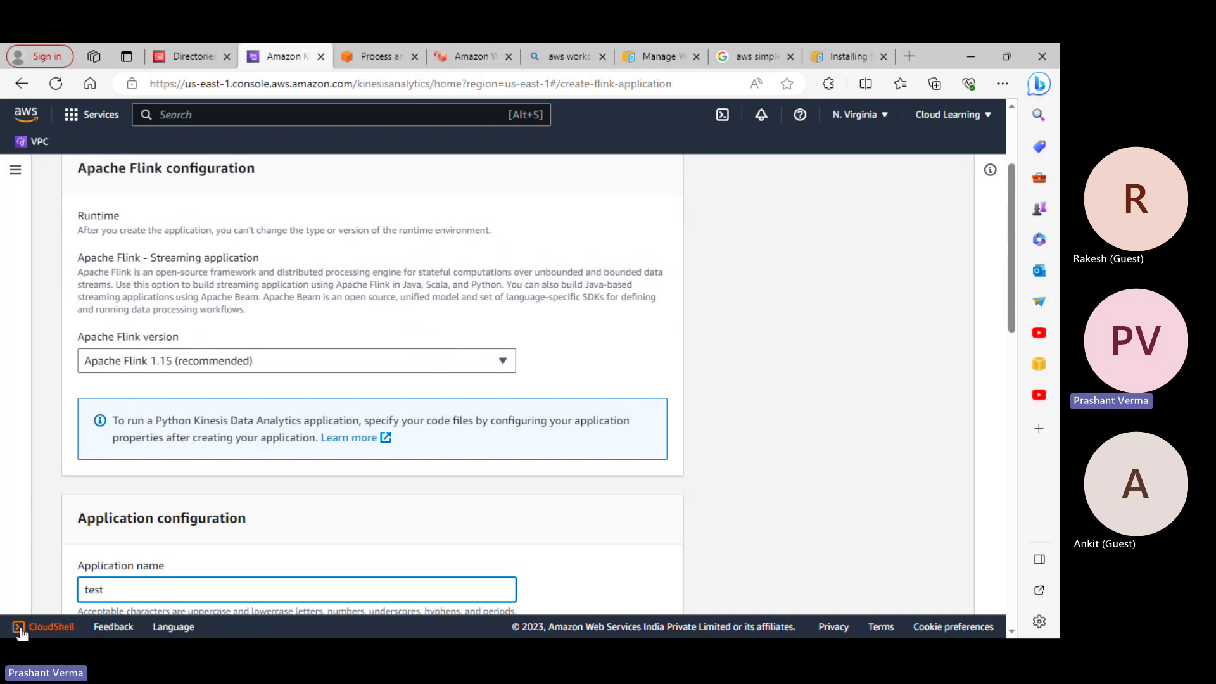
scroll(473, 193, "down", 10)
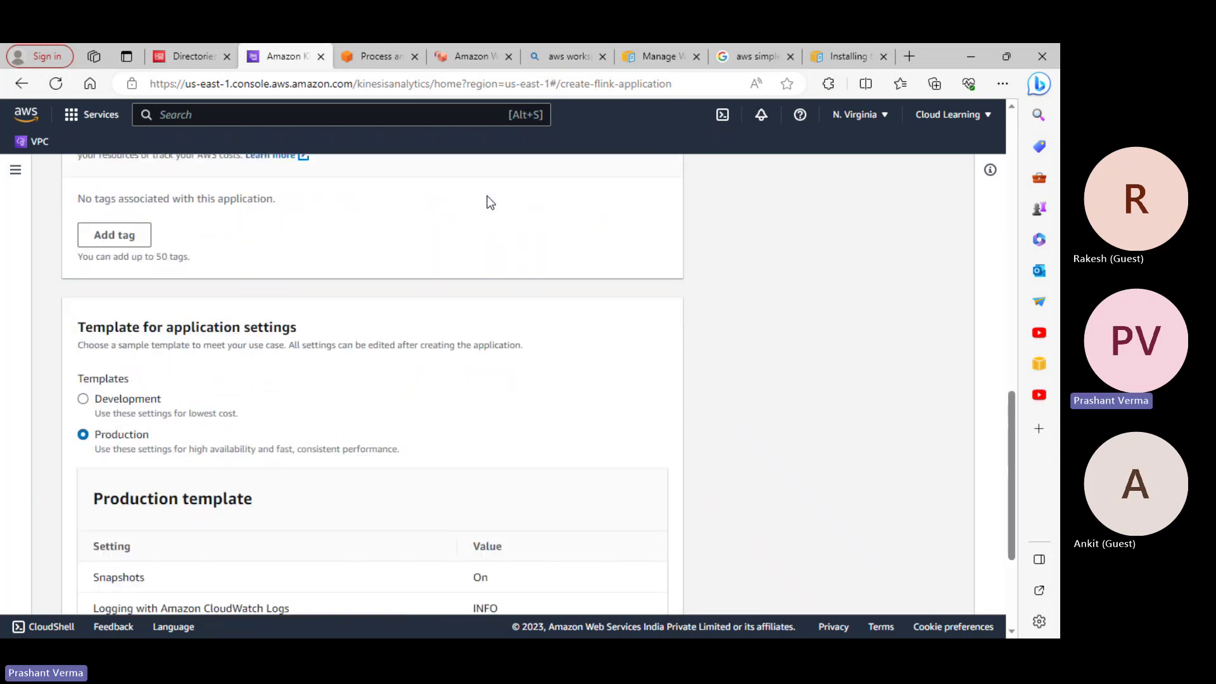
scroll(487, 198, "down", 3)
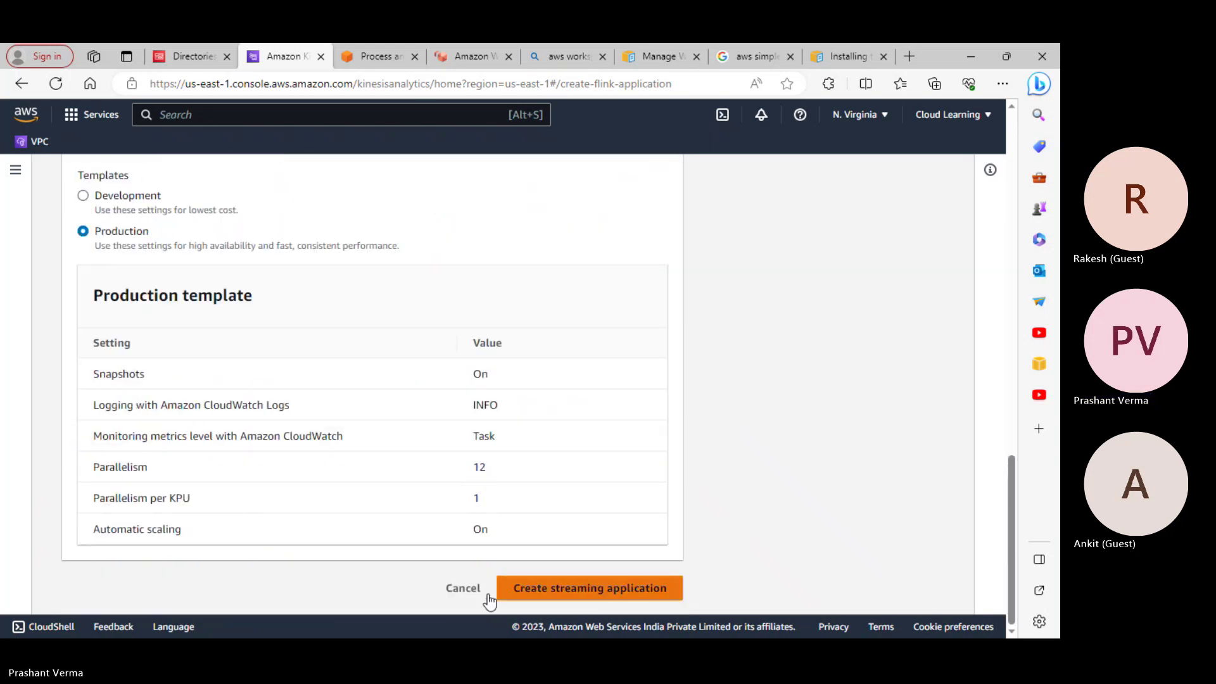
left_click(468, 589)
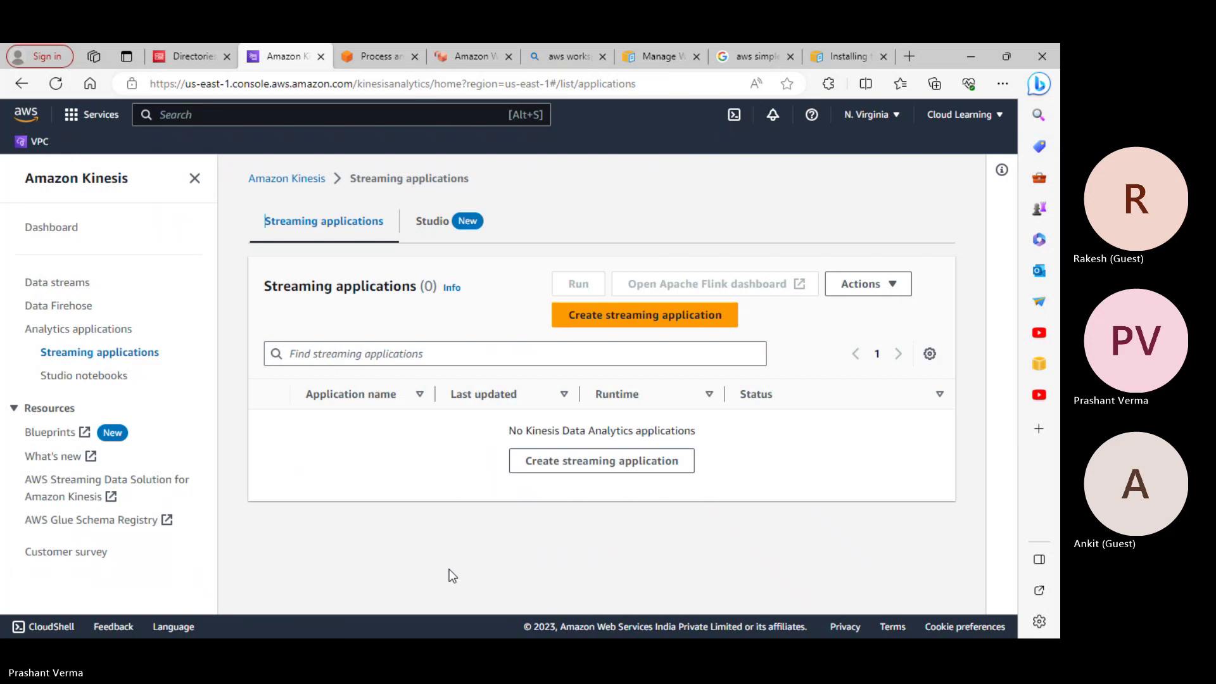
Minimize the browser, check the course tracker workbook's Kinesis lab row, and minimize Excel again
left_click(967, 56)
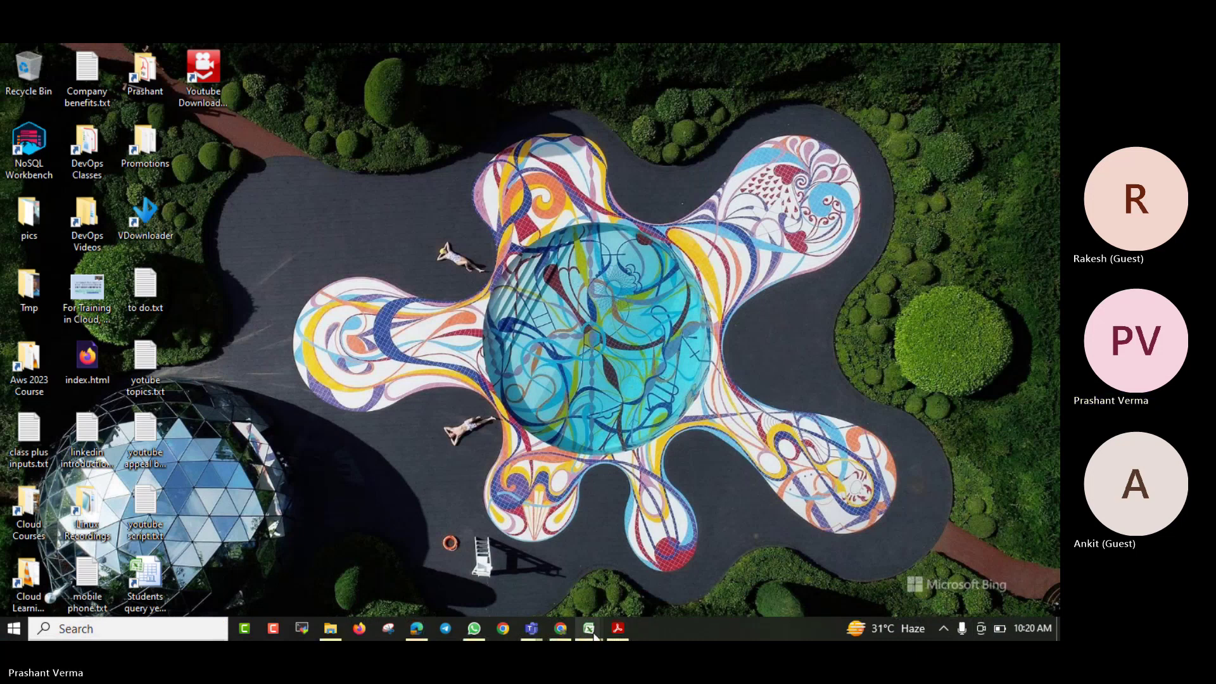
left_click(946, 633)
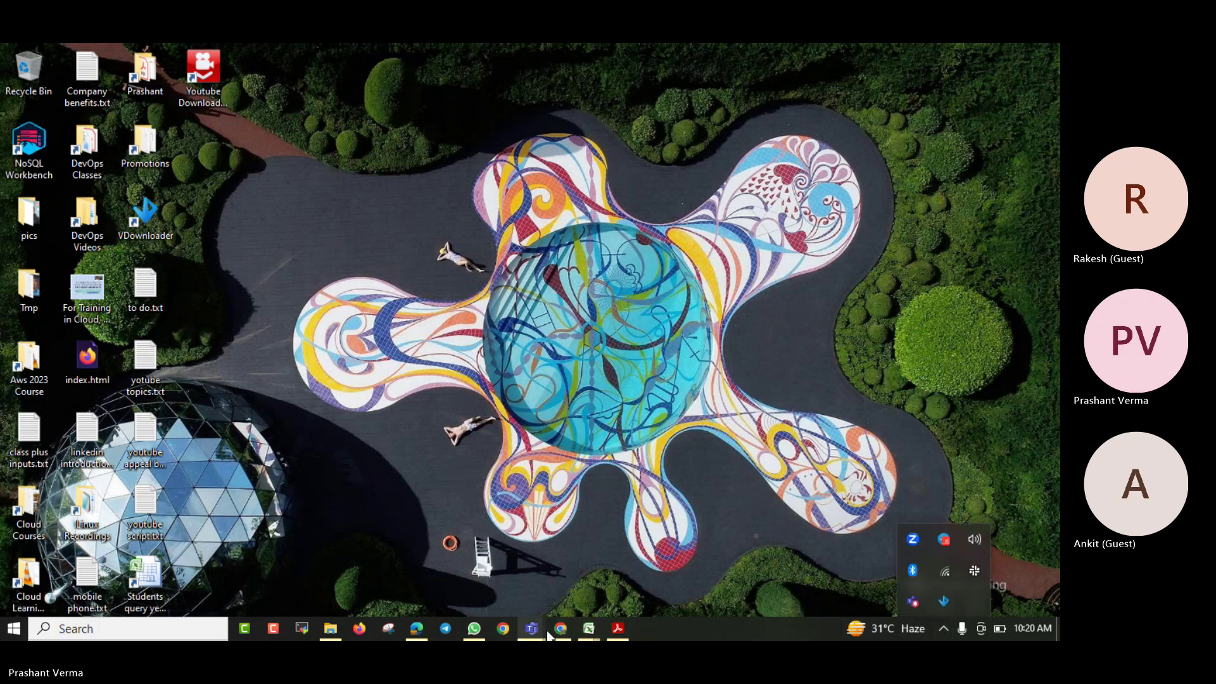
mouse_move(589, 629)
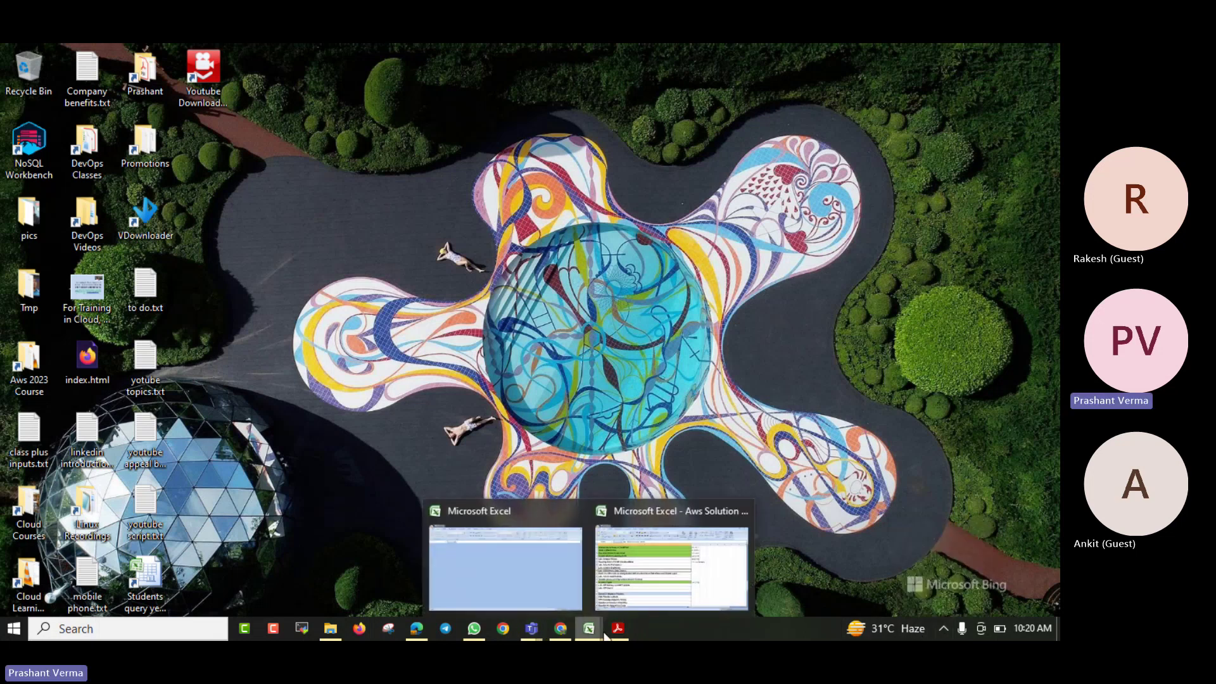
left_click(660, 600)
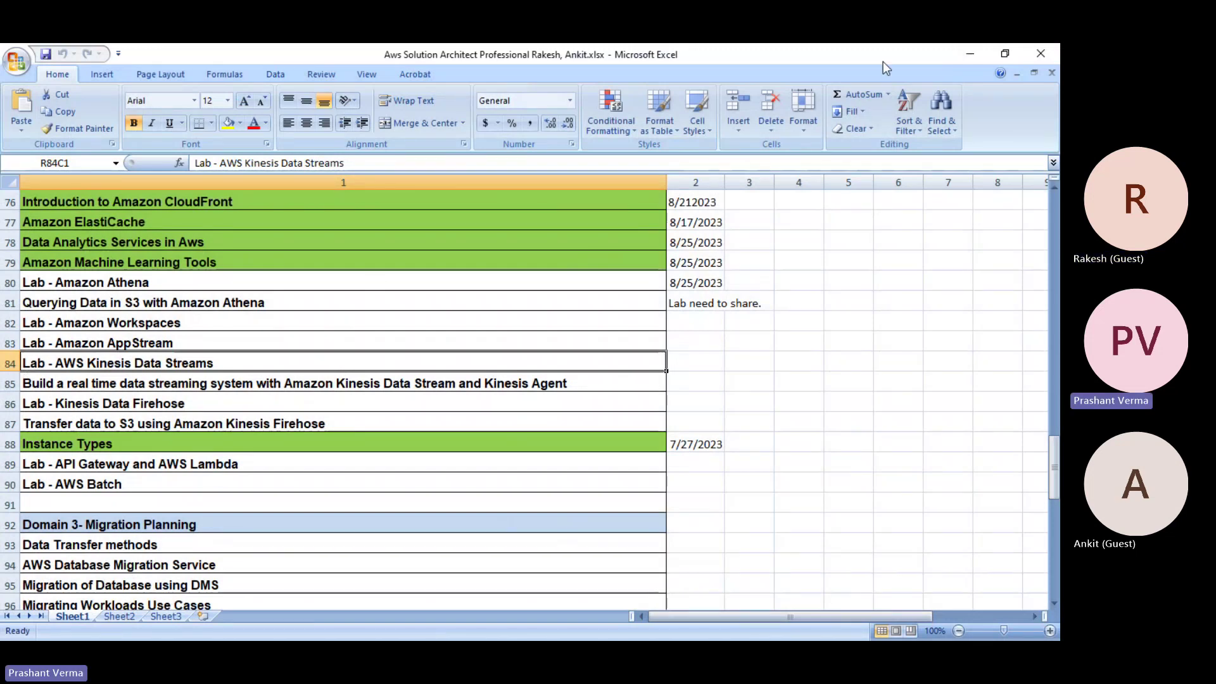
left_click(962, 56)
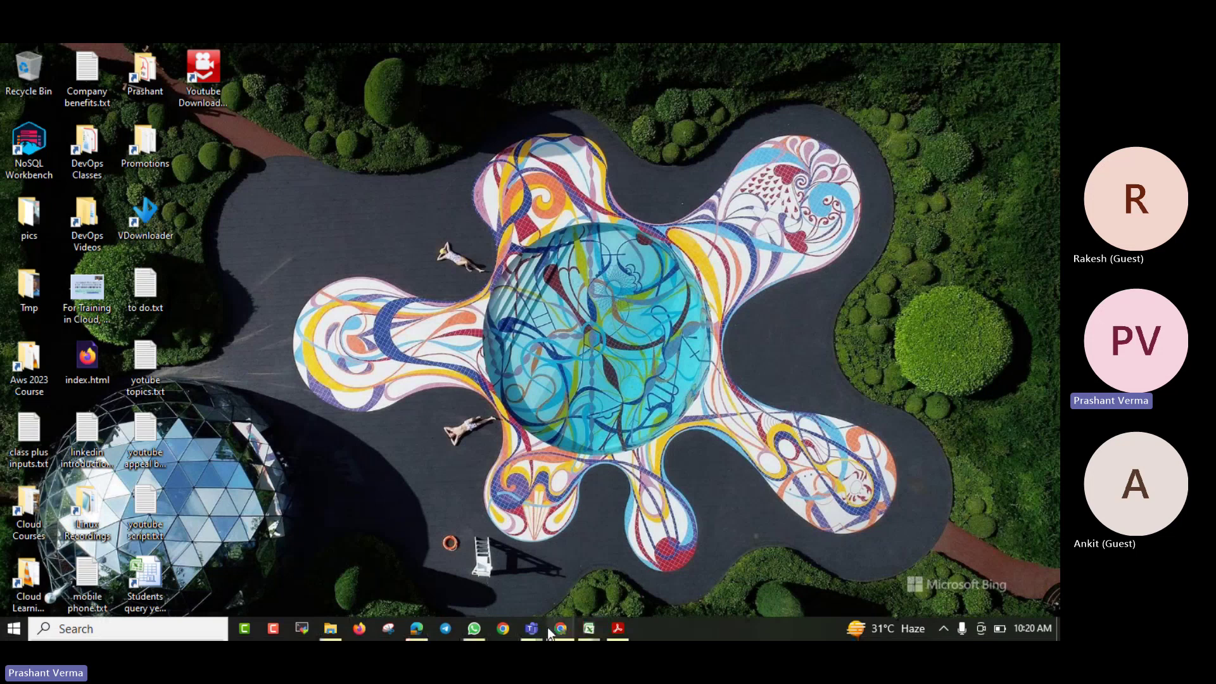
Find the 1.1 MB 'Build a real time data streaming system' lab PDF in the Aws saa professional 9am chat and open it
left_click(473, 628)
scroll(887, 461, "up", 10)
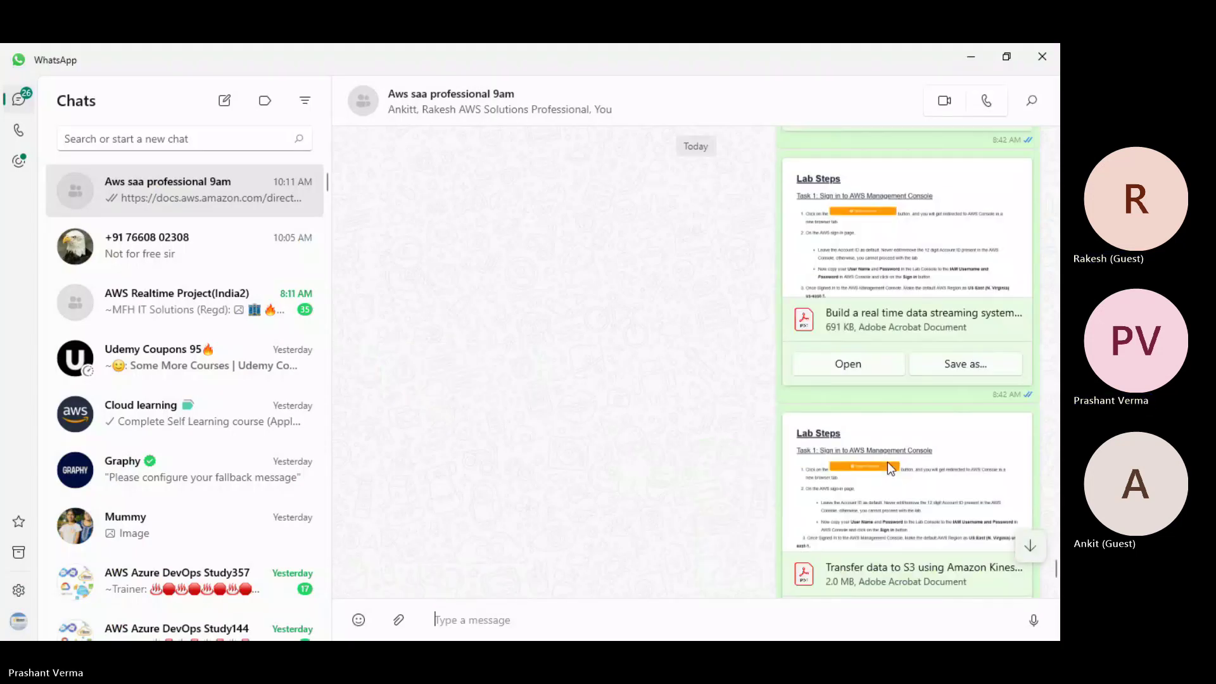
scroll(925, 386, "up", 3)
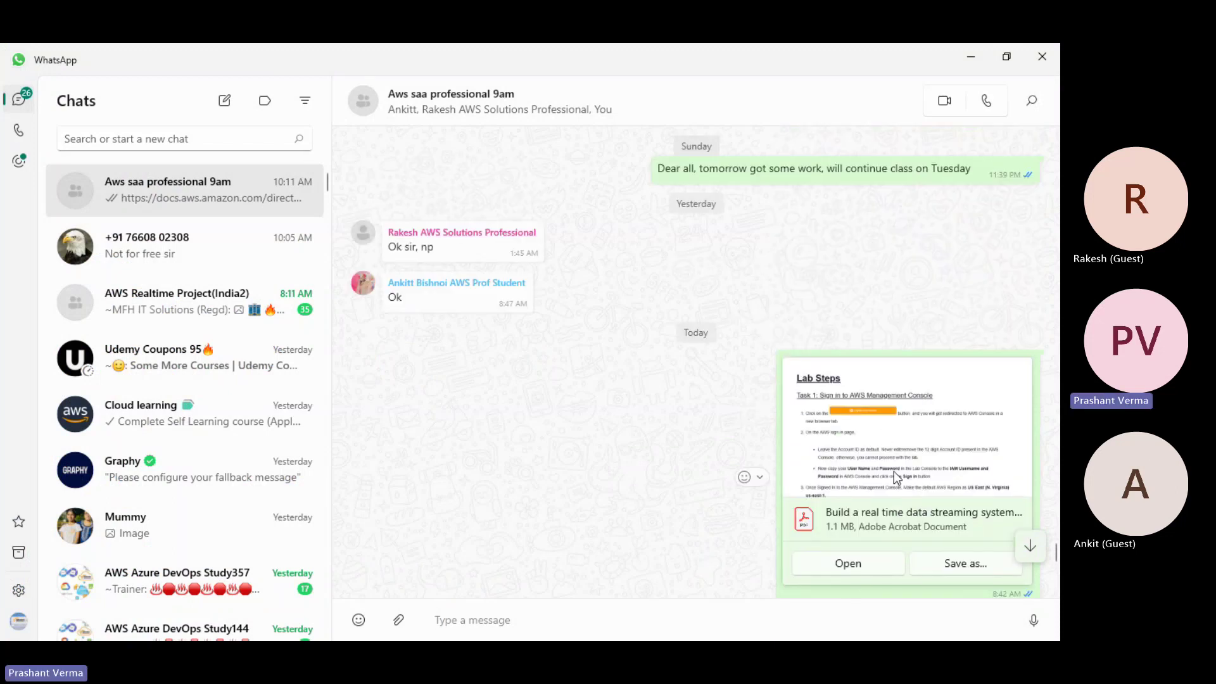
scroll(894, 475, "down", 5)
scroll(893, 507, "down", 1)
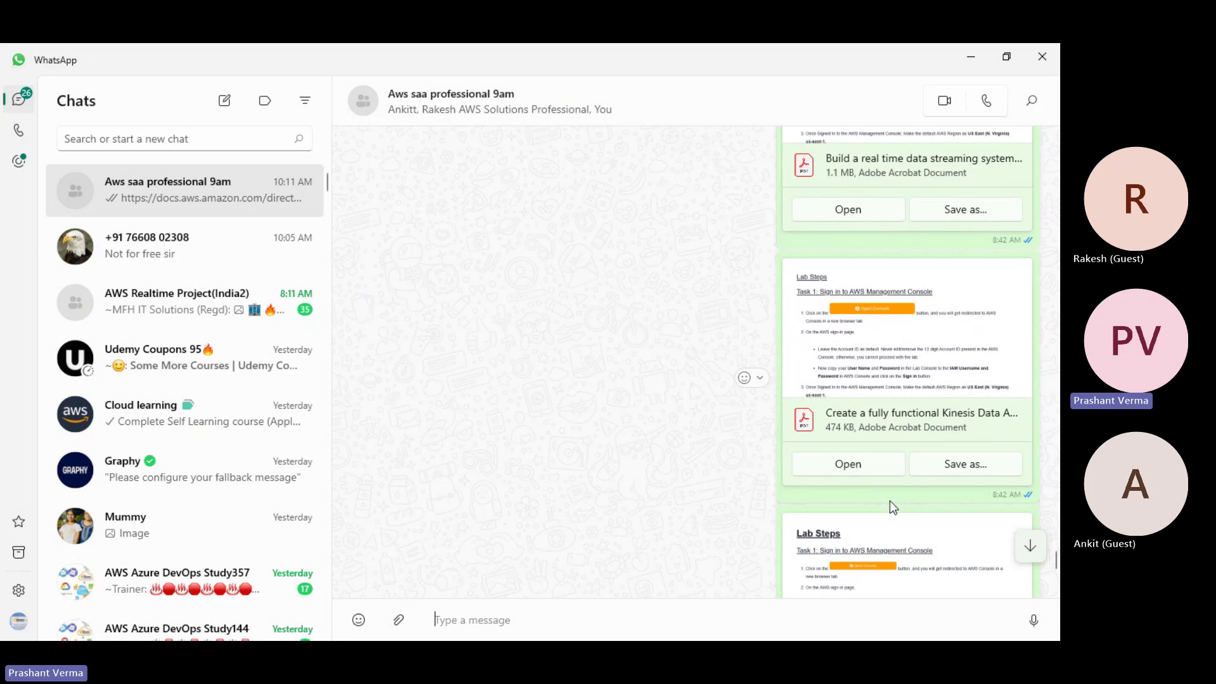
scroll(892, 506, "down", 2)
scroll(893, 506, "down", 1)
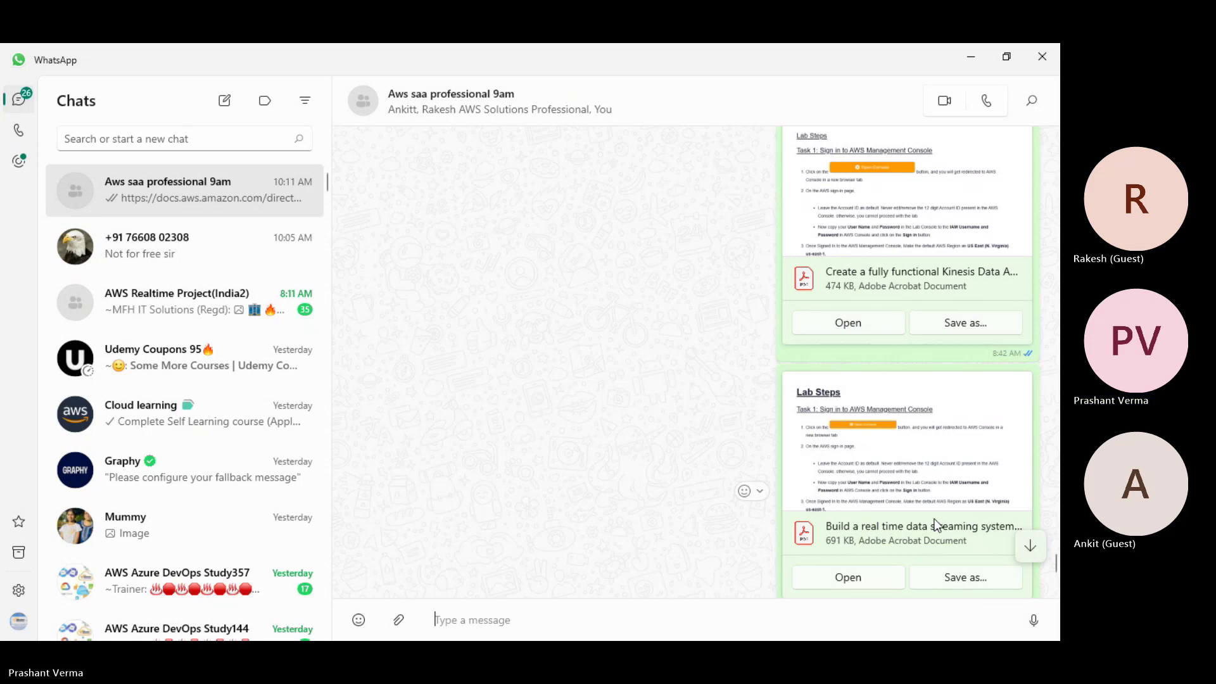
scroll(934, 518, "up", 5)
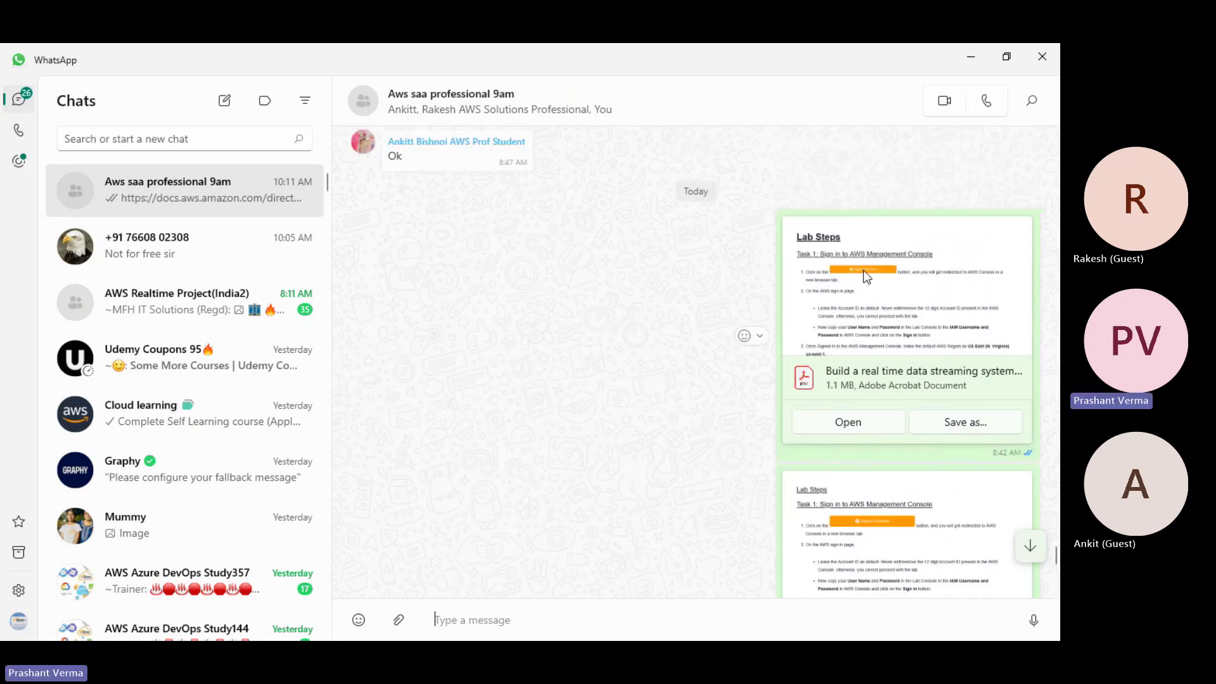
left_click(849, 422)
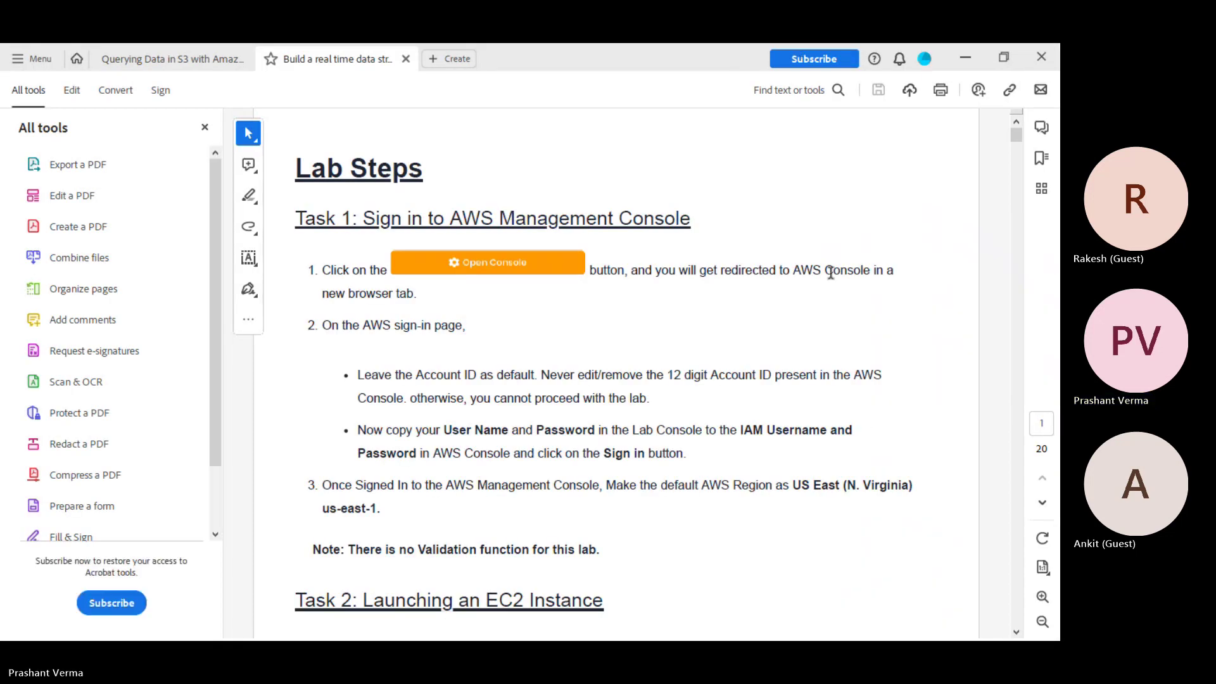
Start reading the lab PDF and close Acrobat's What's new popup
scroll(758, 363, "down", 4)
scroll(759, 367, "down", 5)
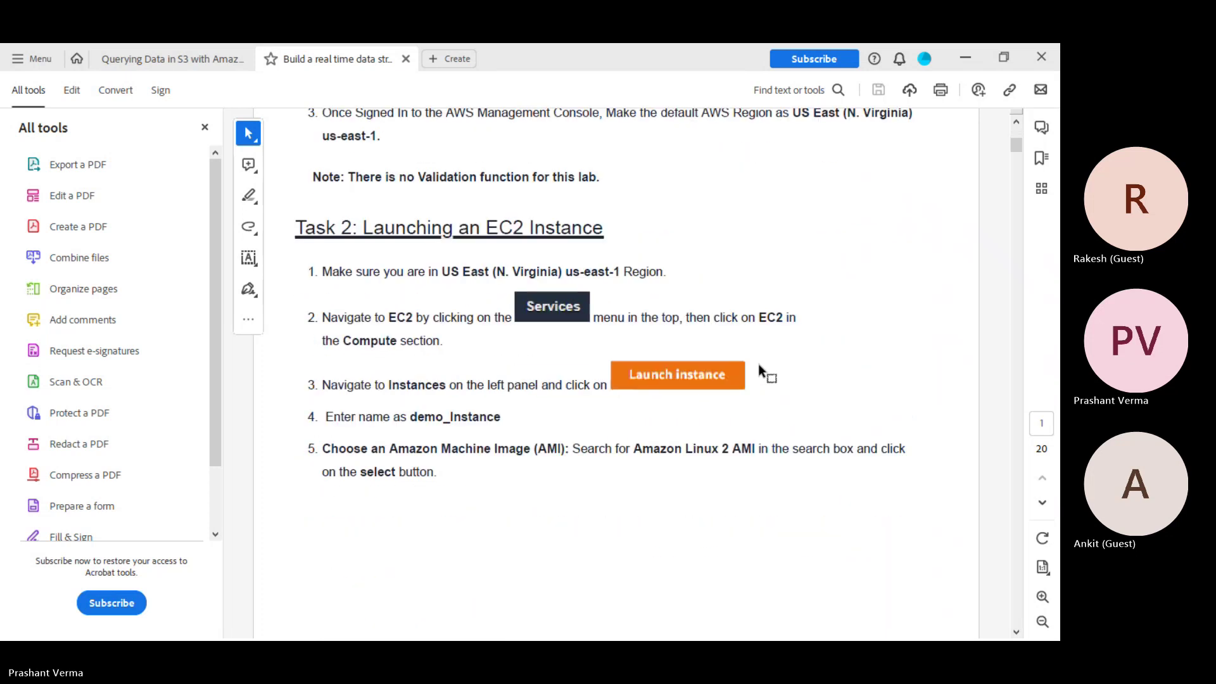
scroll(758, 364, "down", 2)
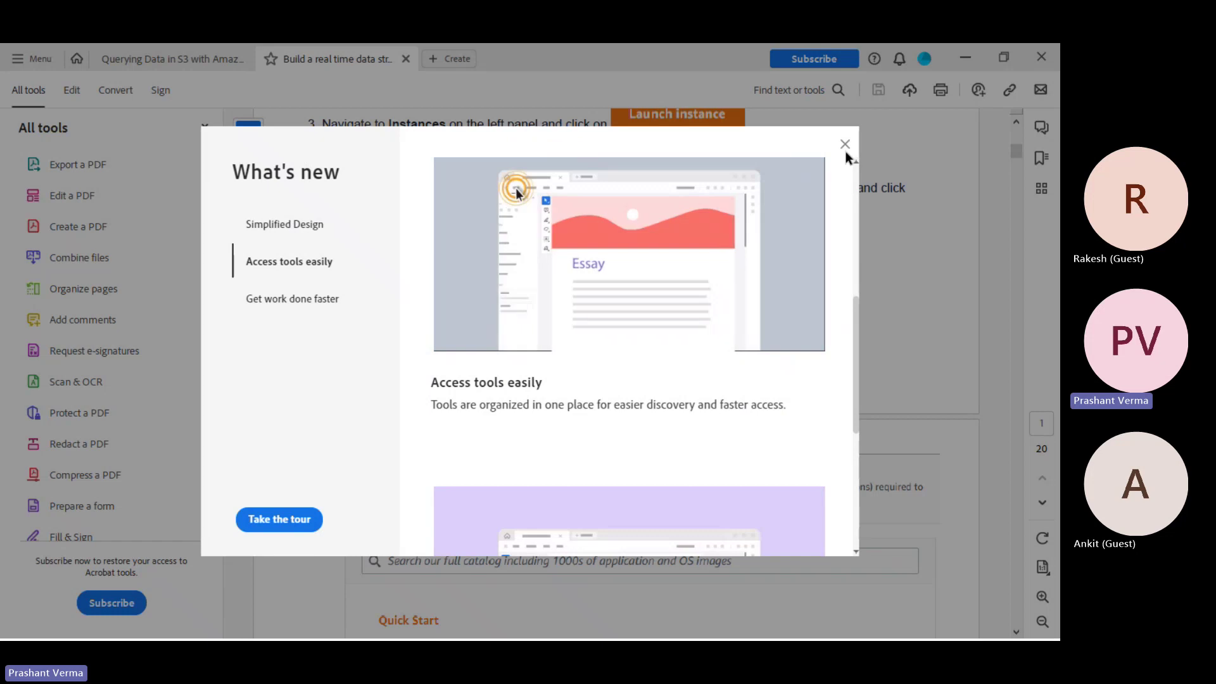
left_click(844, 145)
Read through Tasks 1–3 down to Task 4, Host a sample website, on page 5
scroll(740, 342, "down", 2)
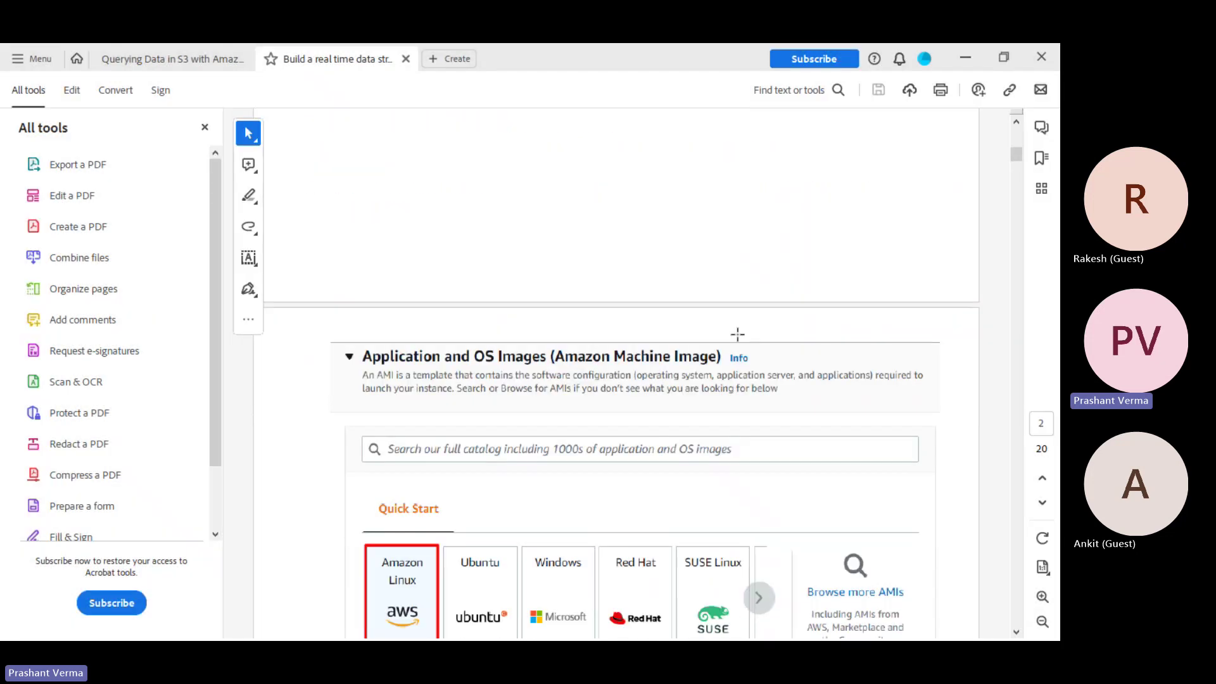
scroll(738, 333, "down", 13)
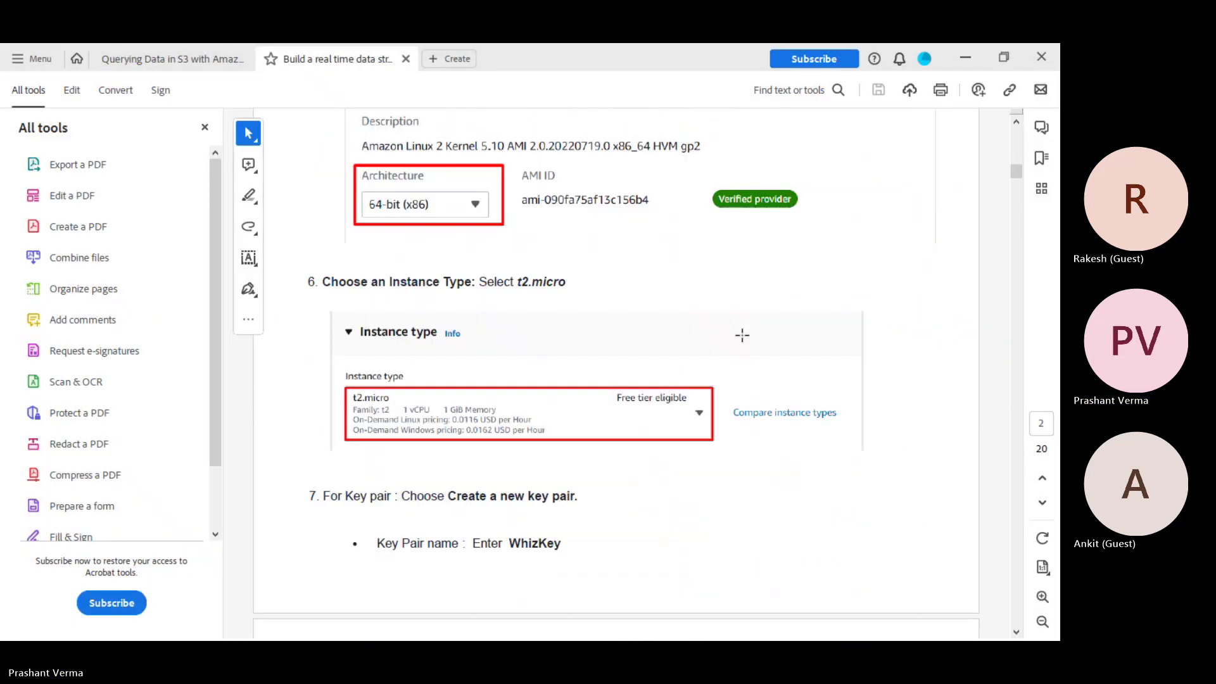
scroll(742, 335, "down", 10)
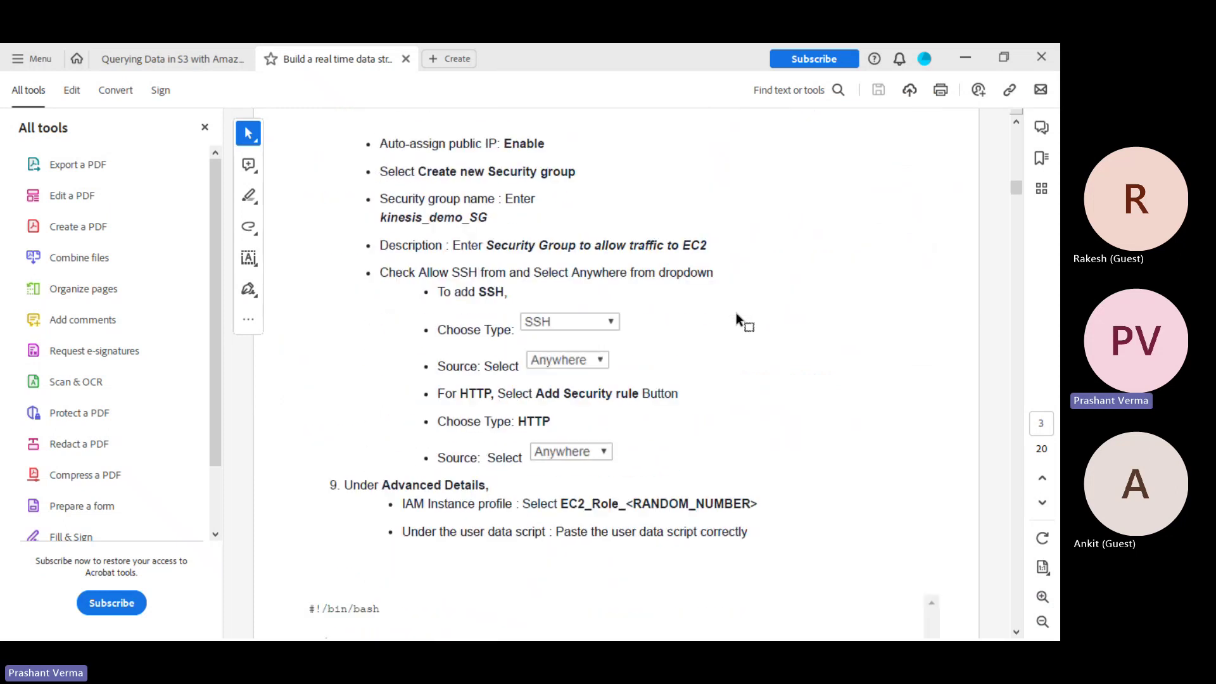
scroll(735, 313, "down", 5)
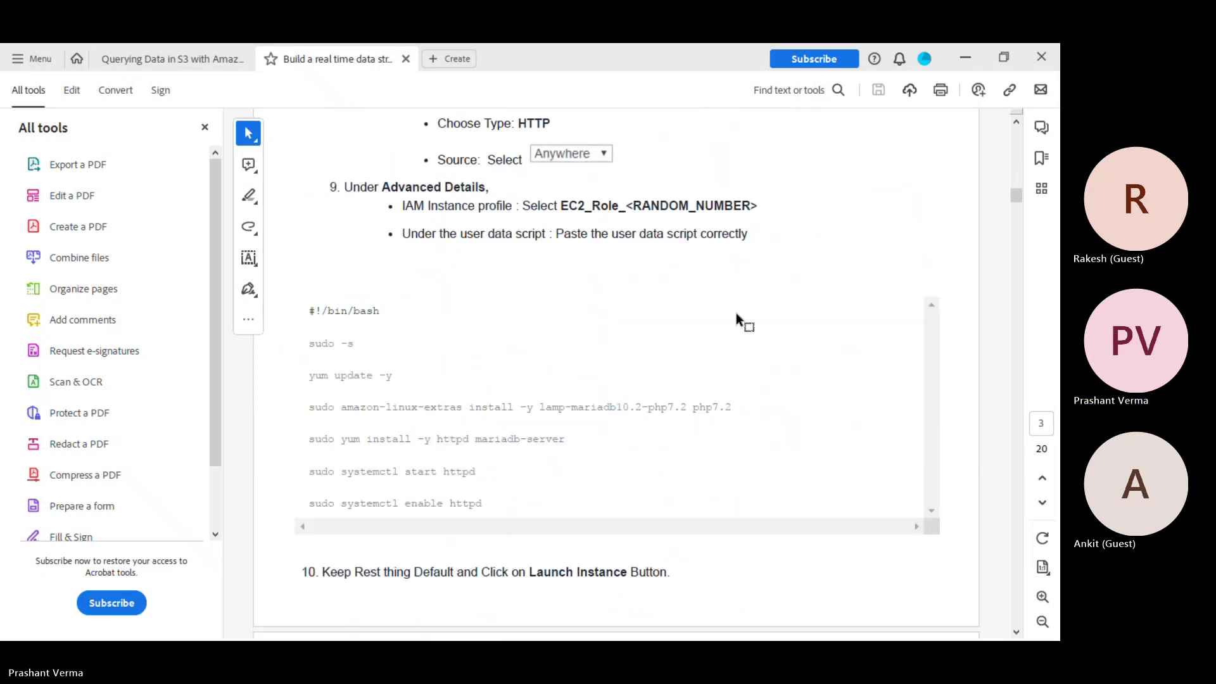
scroll(735, 313, "down", 3)
scroll(735, 313, "down", 2)
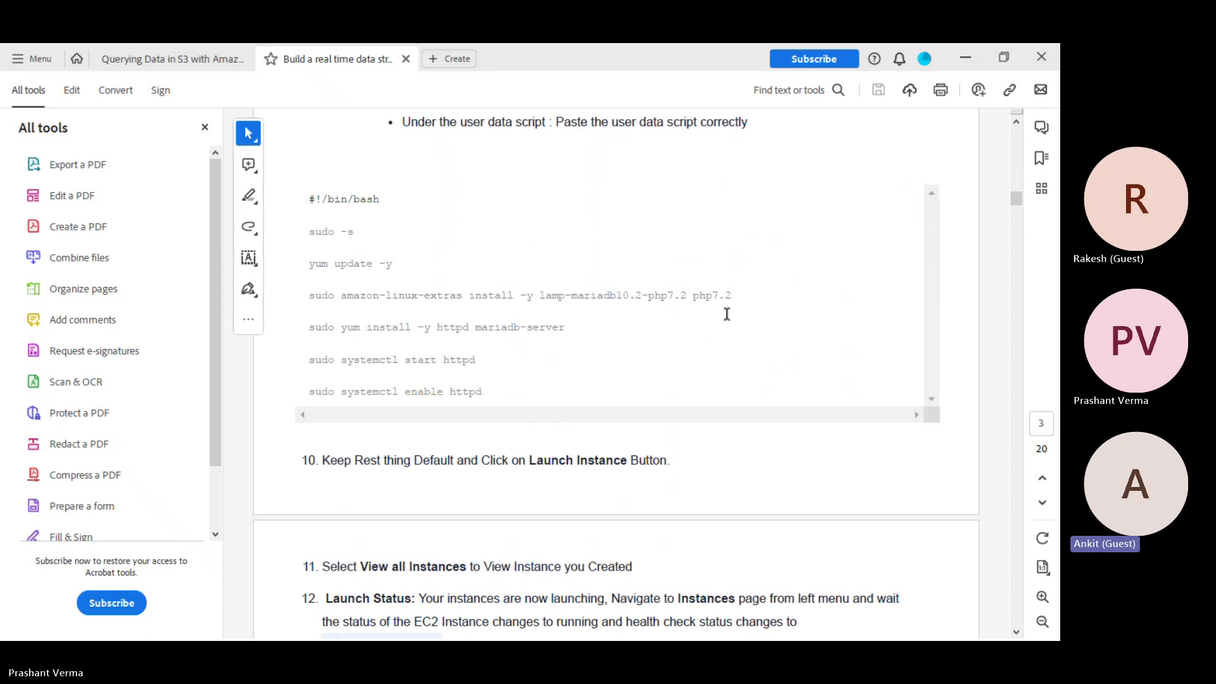
scroll(553, 382, "down", 3)
scroll(551, 378, "down", 10)
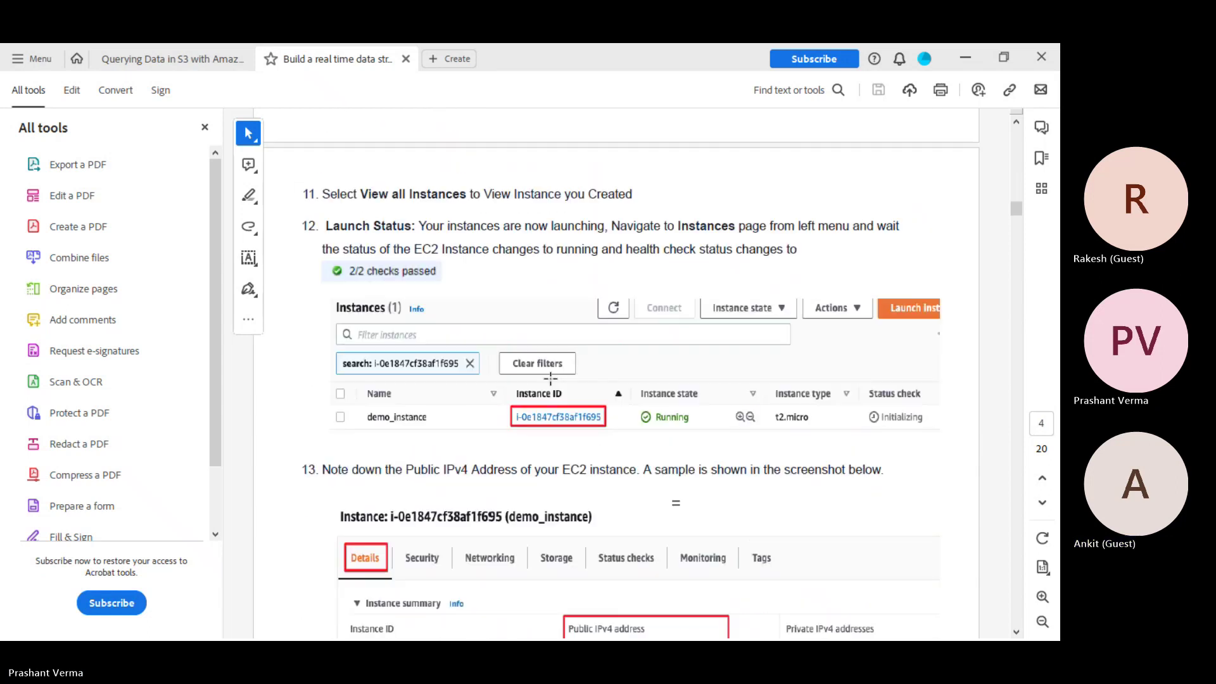
scroll(550, 378, "down", 4)
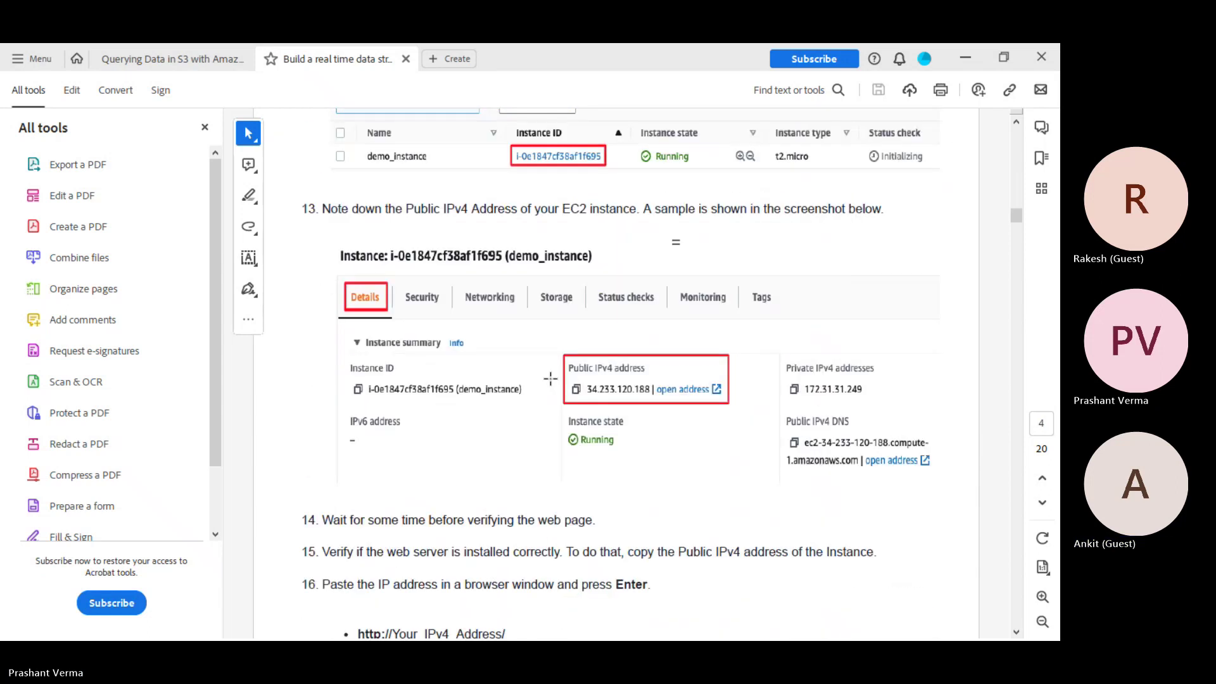
scroll(550, 379, "down", 3)
scroll(550, 378, "down", 4)
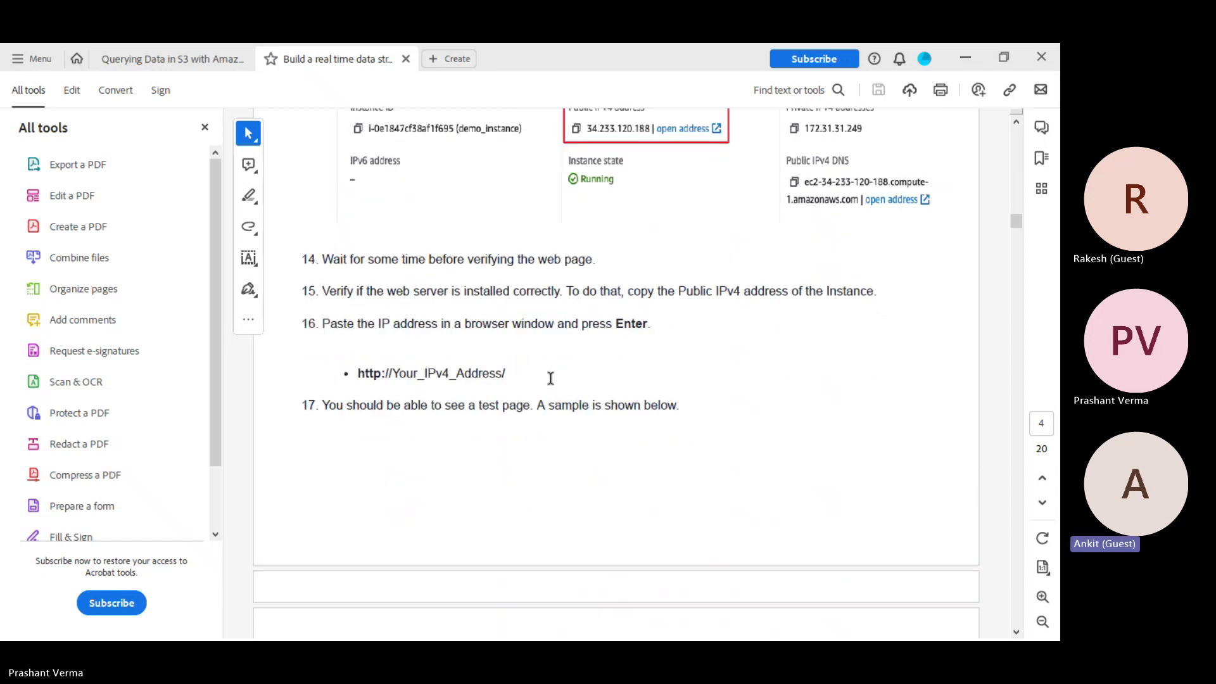
scroll(550, 378, "down", 1)
scroll(549, 378, "down", 13)
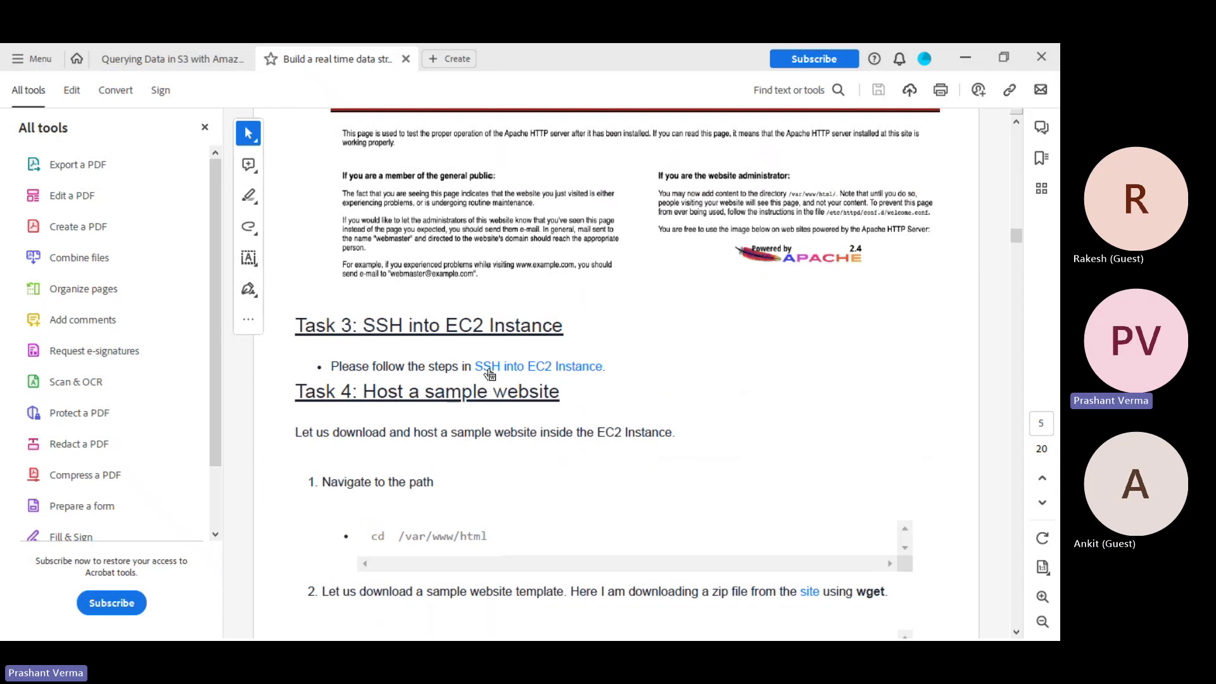
Read Tasks 4 and 5 down to Task 6, Creating Kinesis Data Stream, on page 8
scroll(488, 367, "down", 2)
scroll(488, 367, "down", 10)
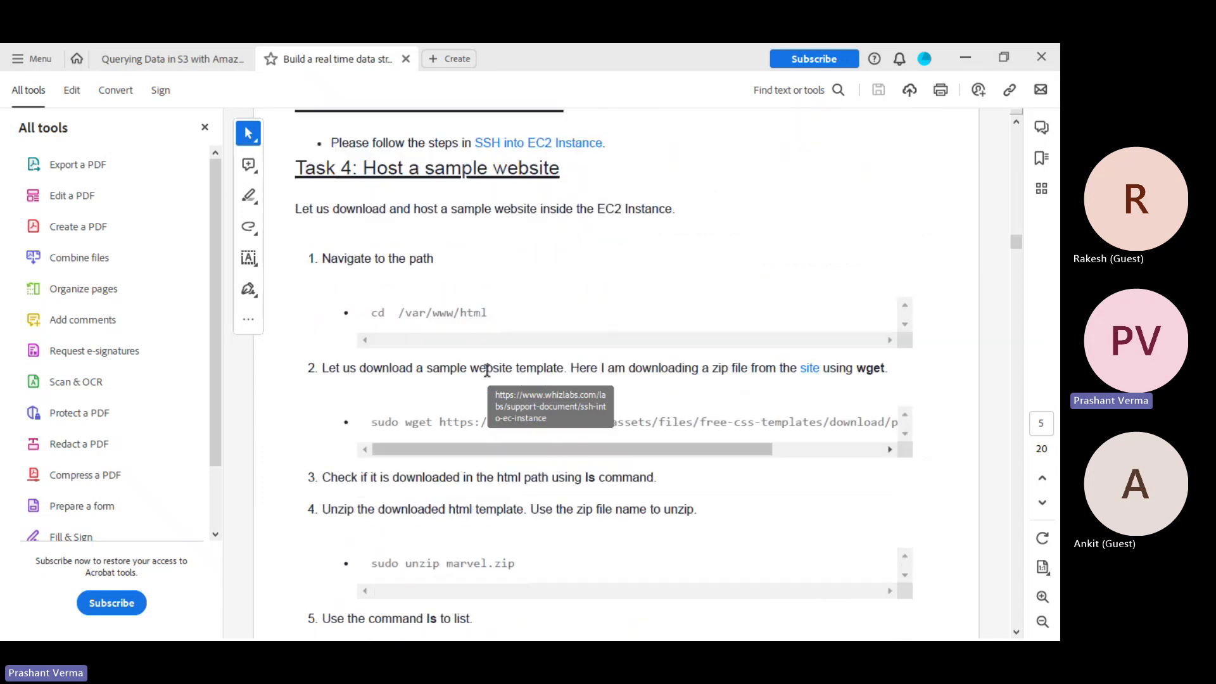
scroll(486, 376, "down", 7)
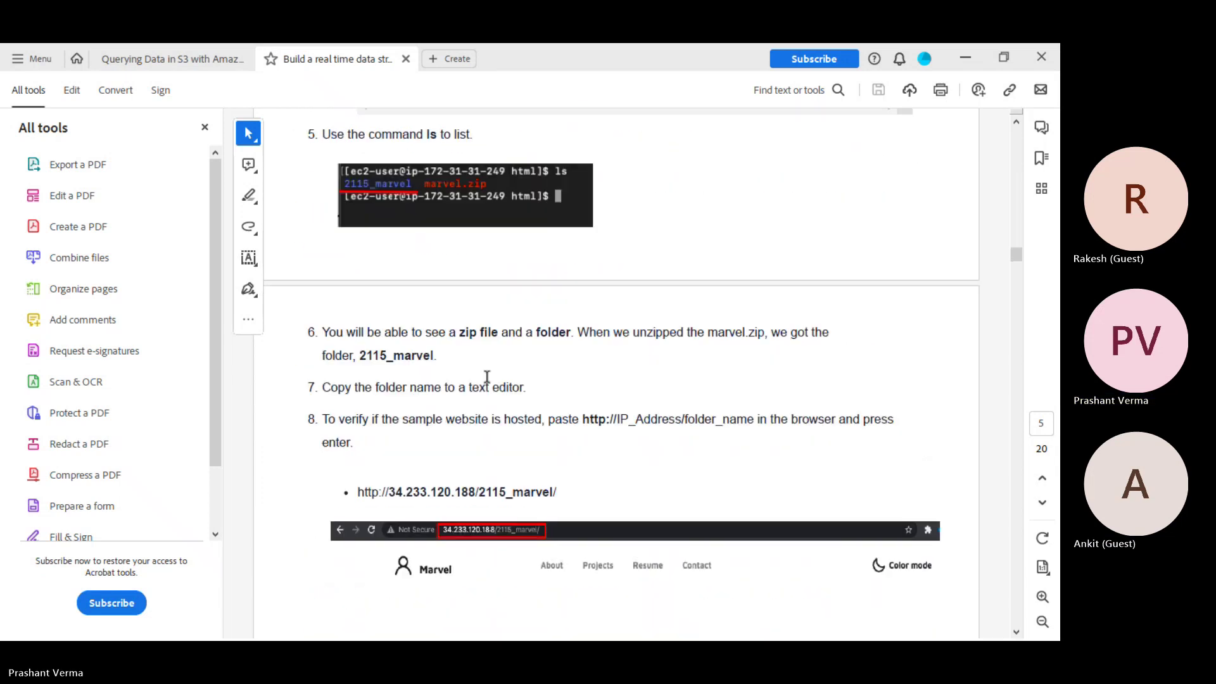
scroll(487, 378, "down", 9)
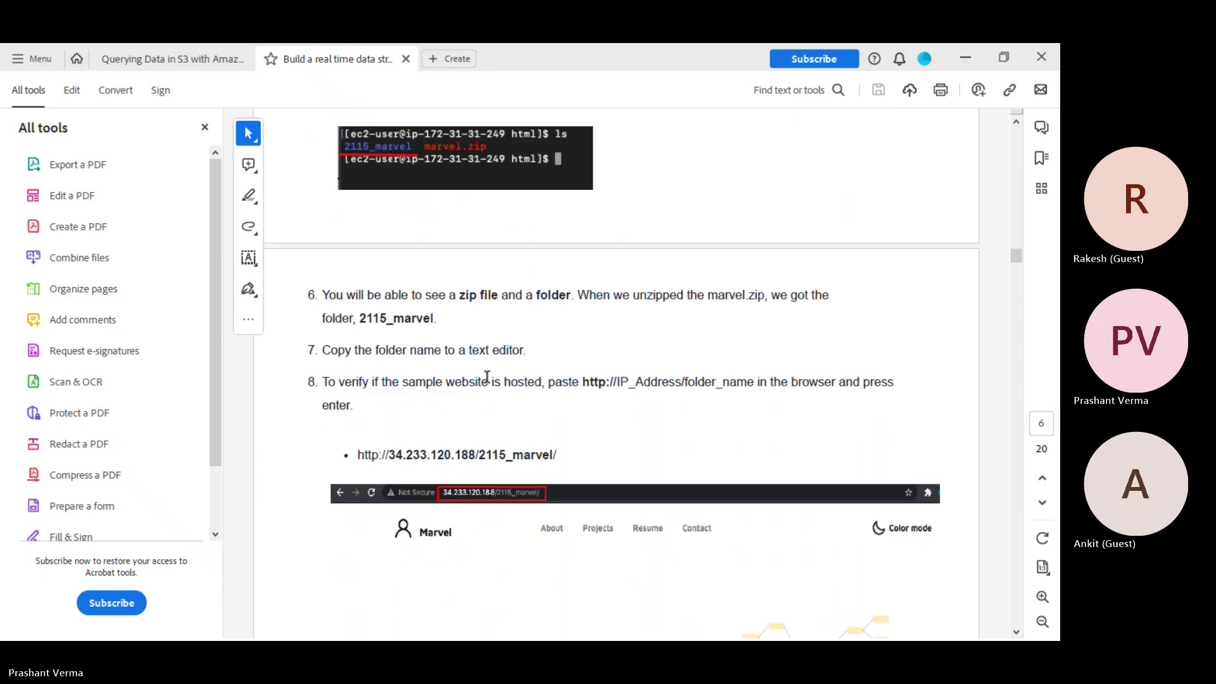
scroll(487, 380, "down", 9)
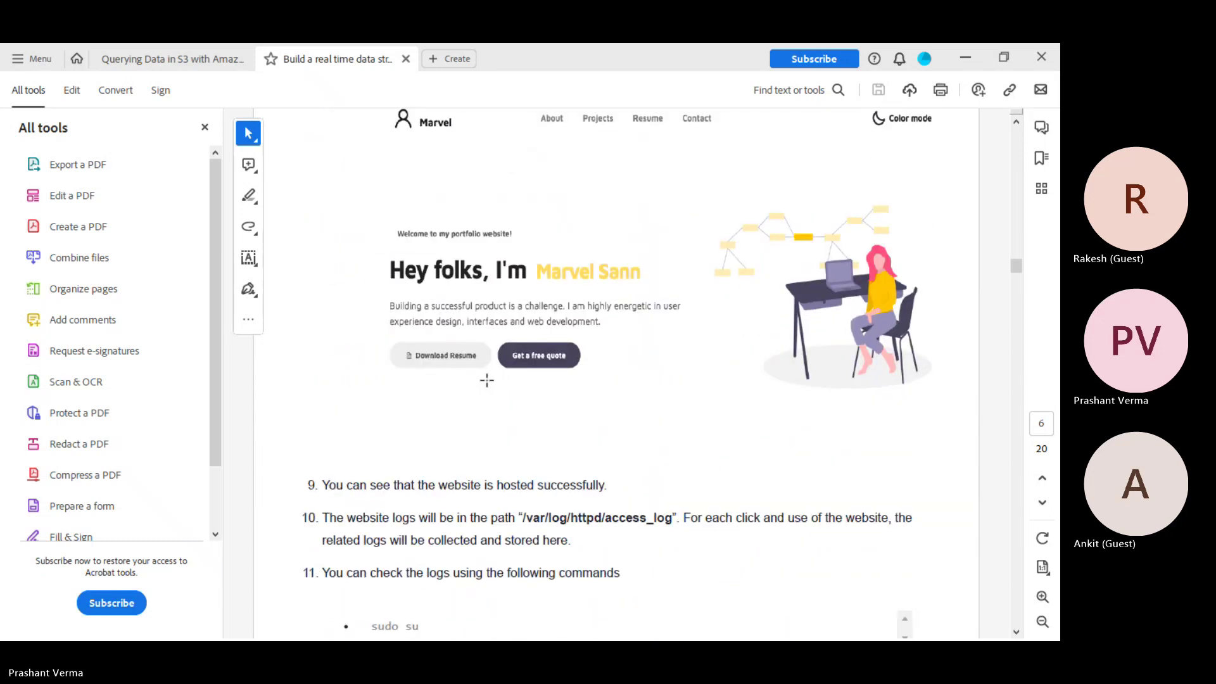
scroll(487, 380, "down", 5)
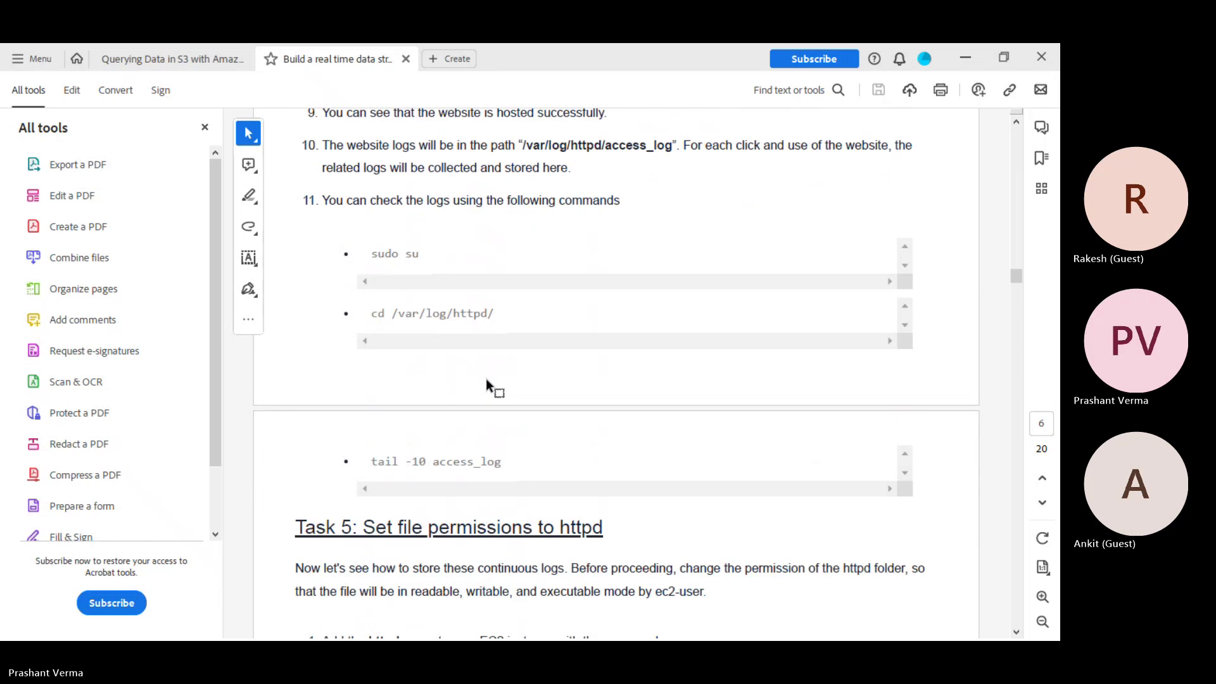
scroll(487, 380, "down", 1)
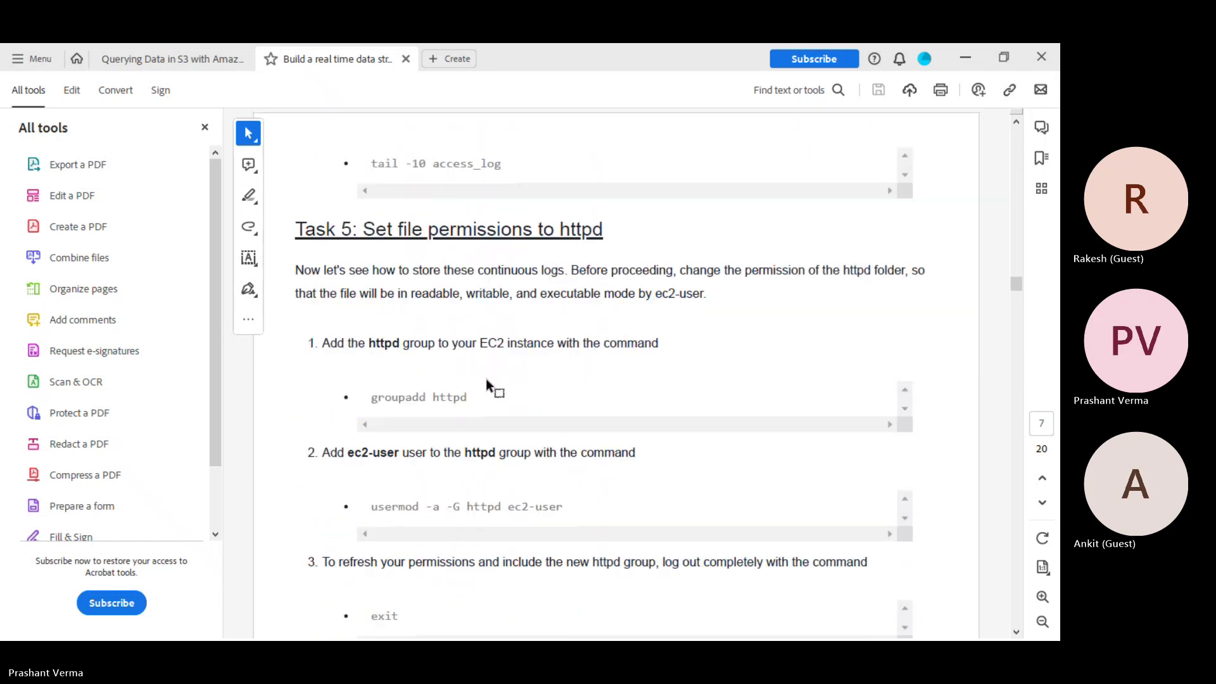
scroll(486, 380, "down", 4)
scroll(485, 378, "down", 12)
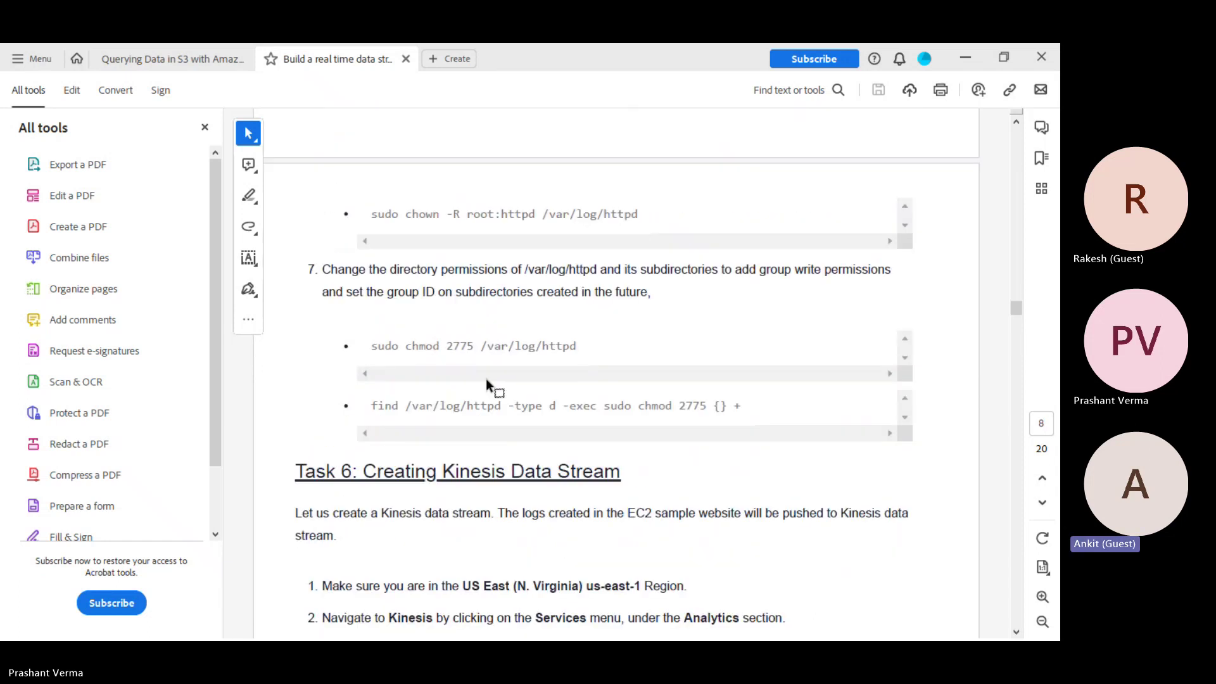
scroll(485, 378, "down", 6)
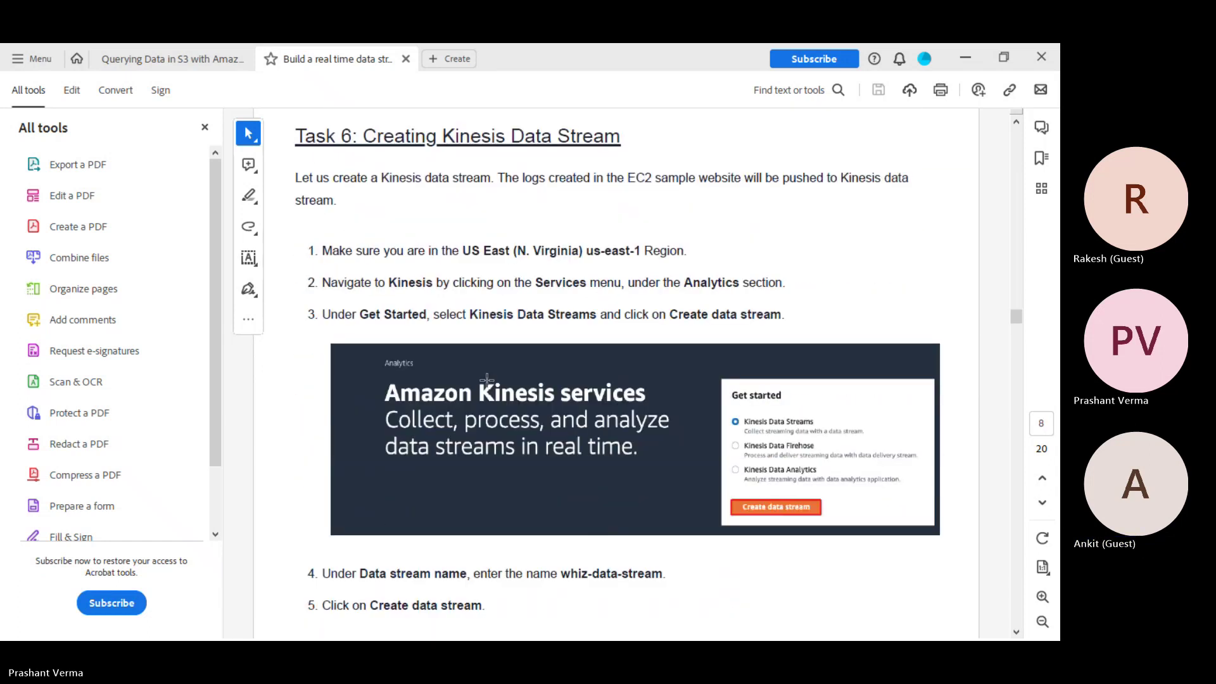
Read from the page 9 encryption steps through Task 7 to Task 8, Creating Kinesis Data Firehose, on page 11
scroll(486, 379, "down", 3)
scroll(486, 380, "down", 3)
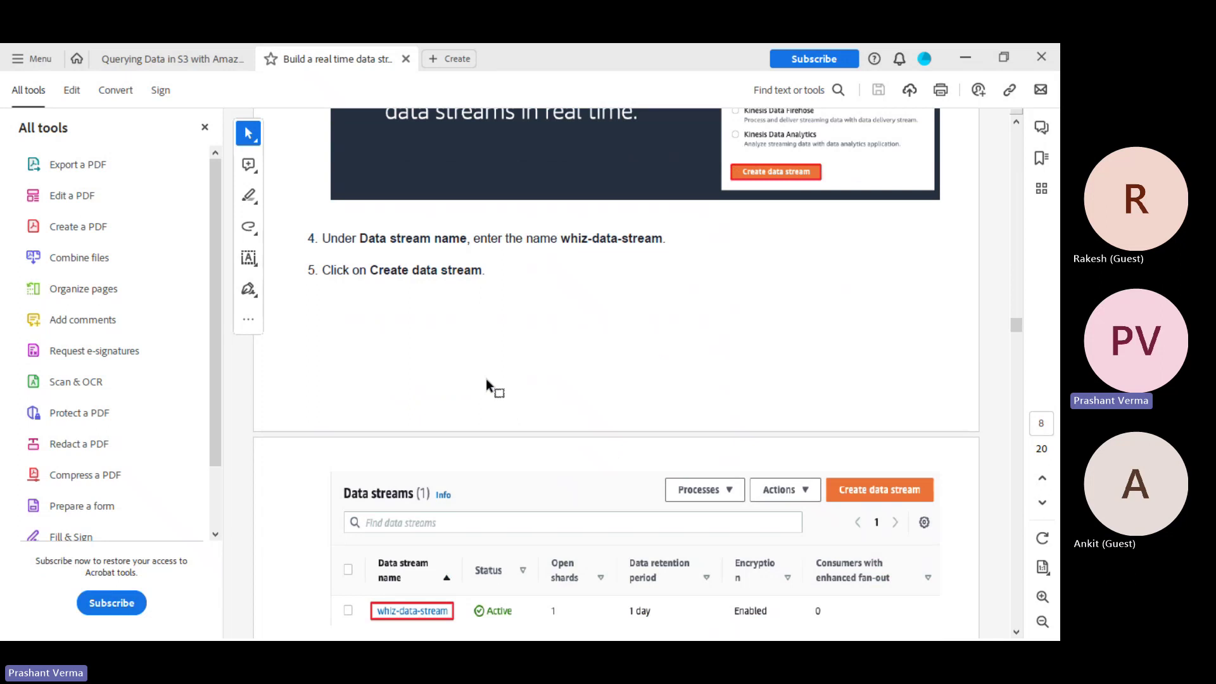
scroll(485, 378, "down", 3)
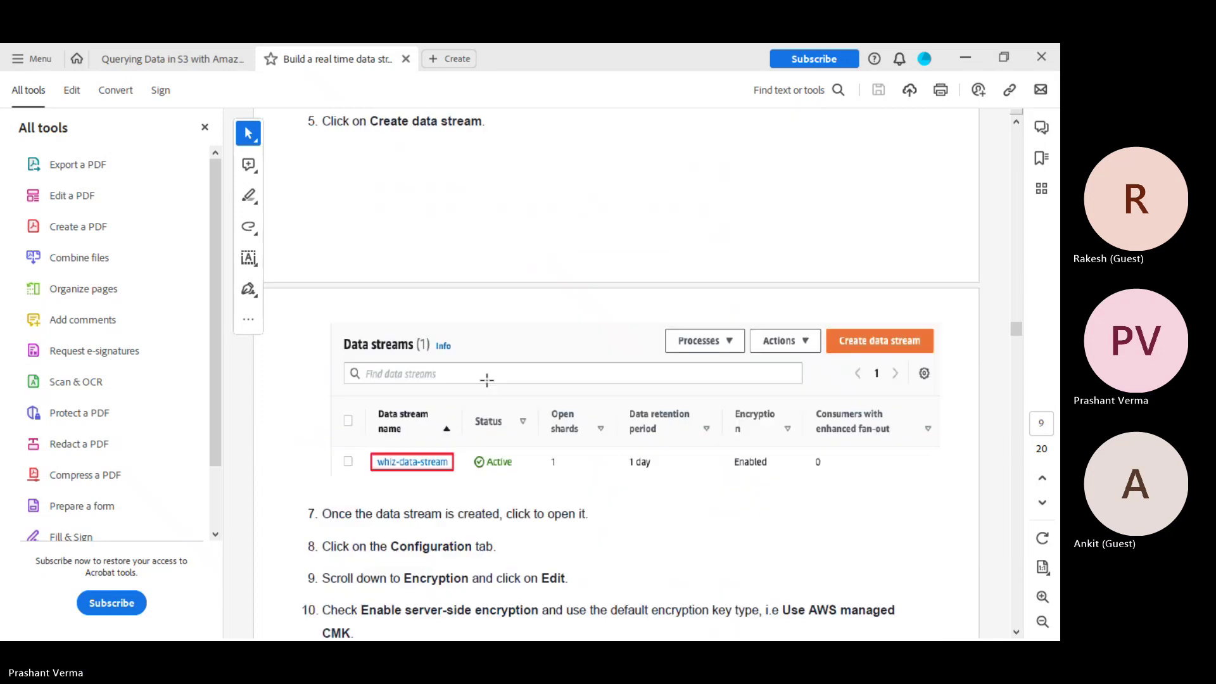
scroll(486, 380, "down", 2)
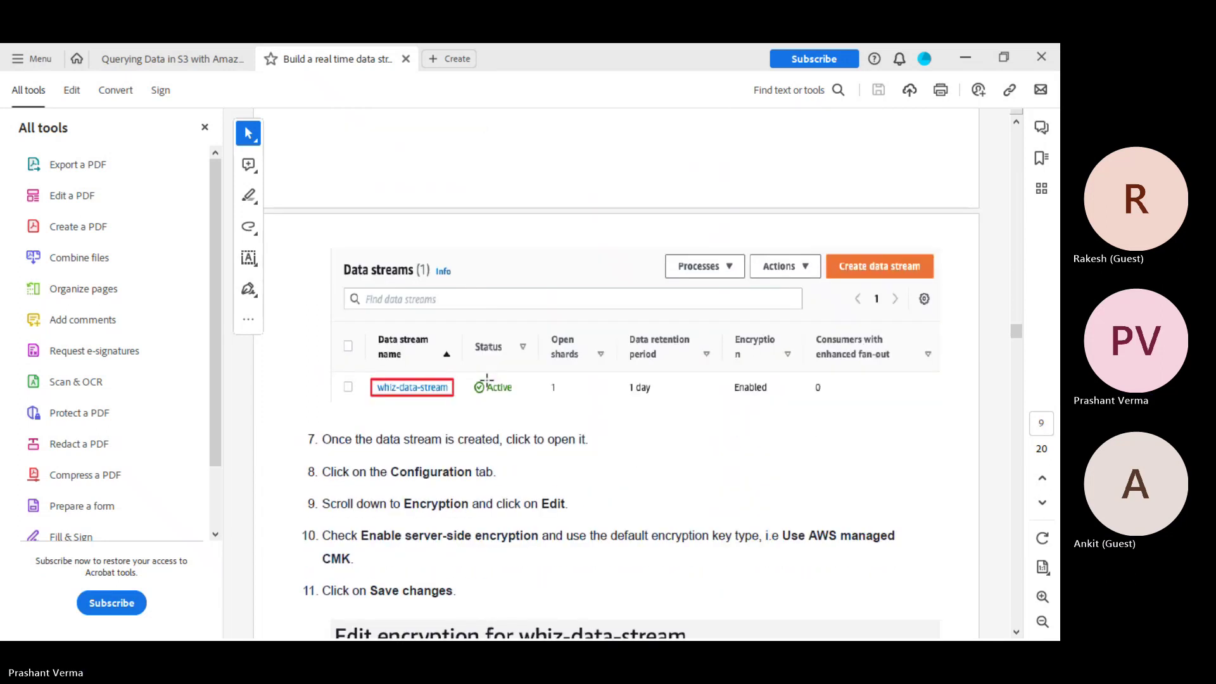
scroll(487, 380, "down", 3)
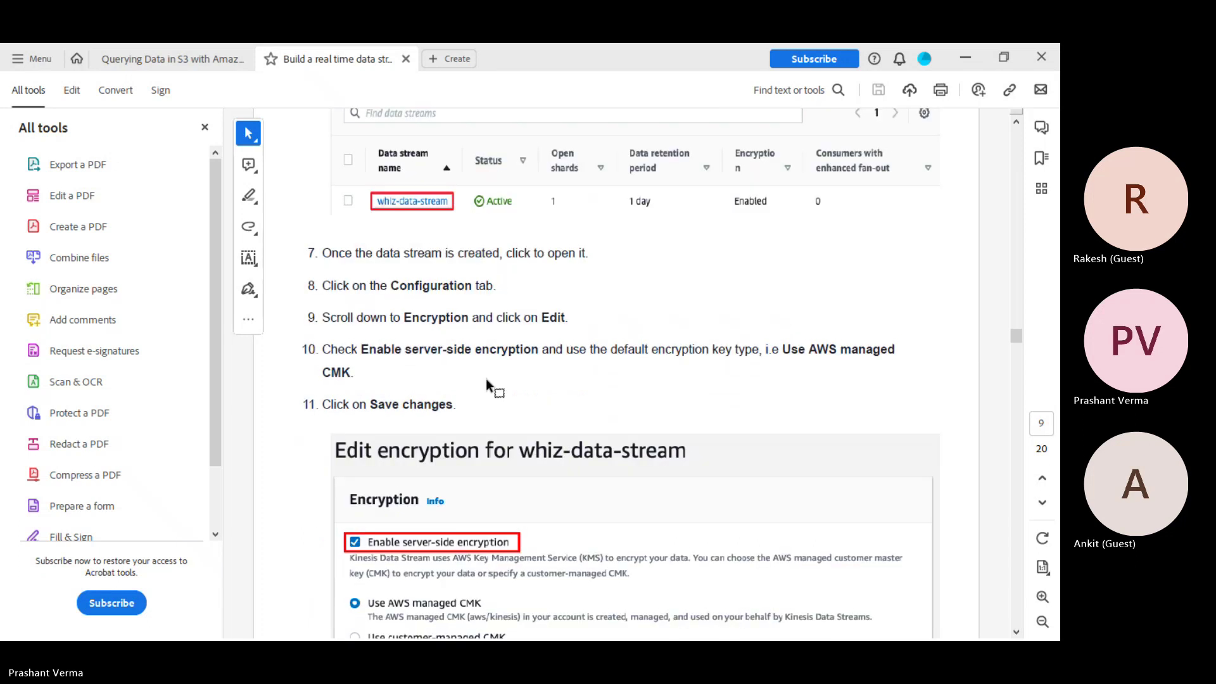
scroll(485, 378, "down", 4)
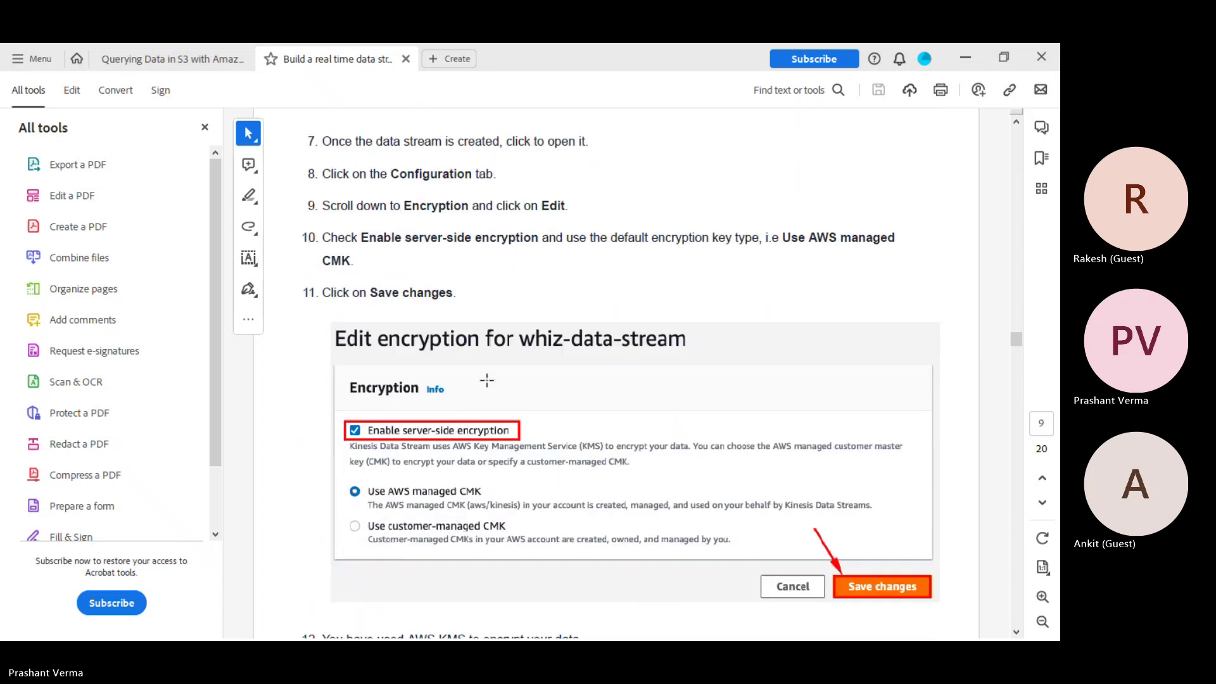
scroll(486, 380, "down", 2)
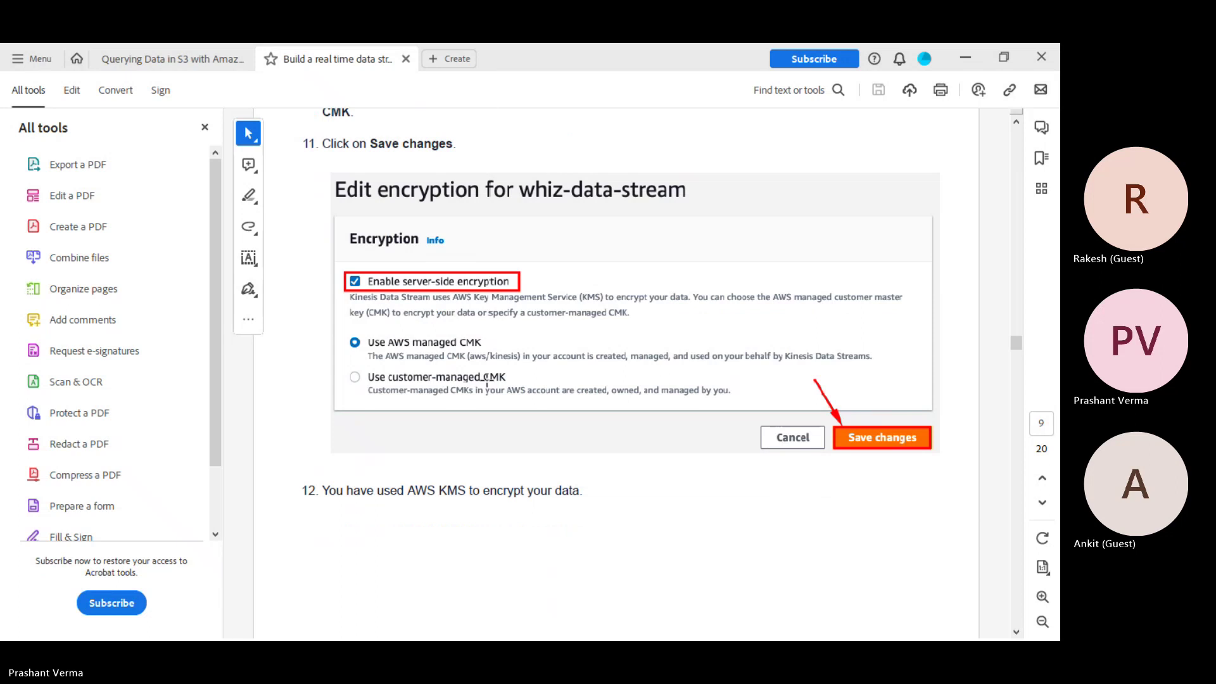
scroll(487, 381, "down", 4)
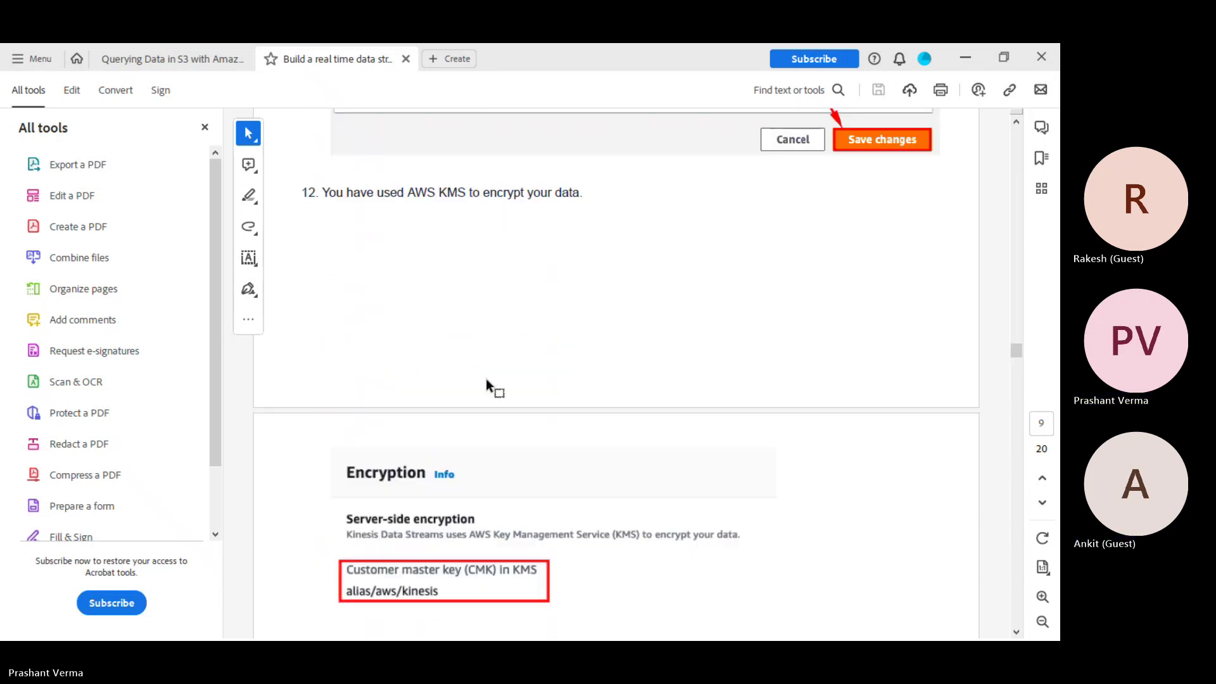
scroll(486, 380, "down", 4)
scroll(487, 379, "down", 5)
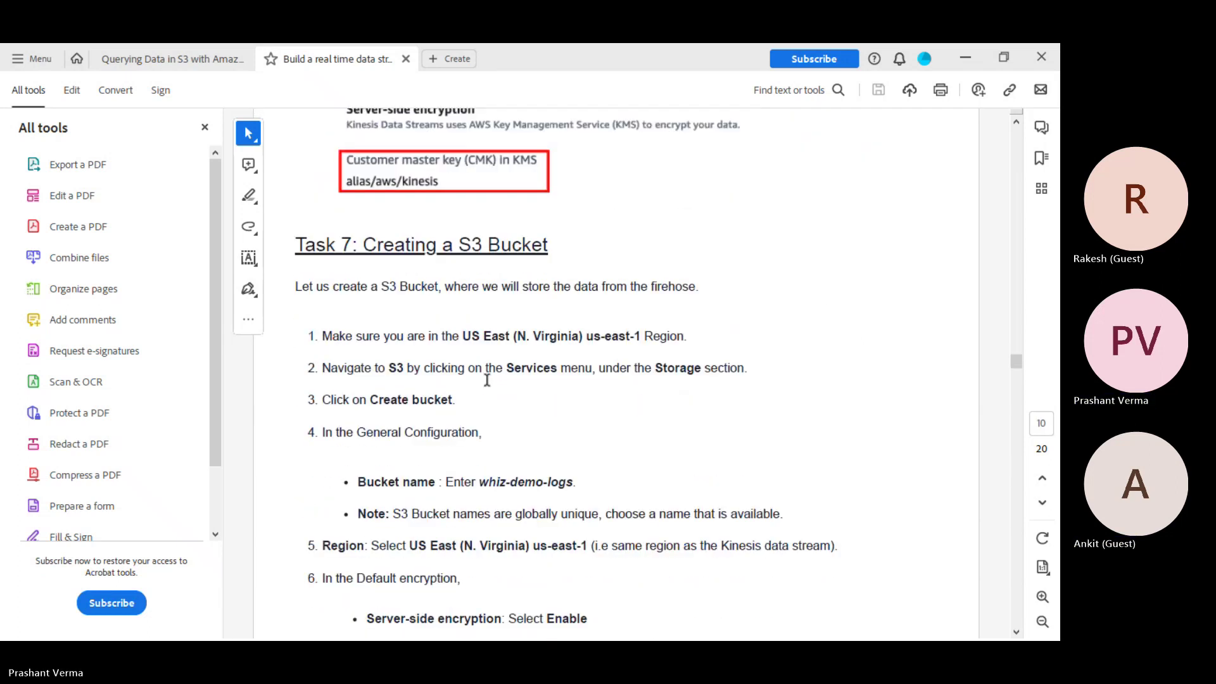
scroll(487, 380, "down", 6)
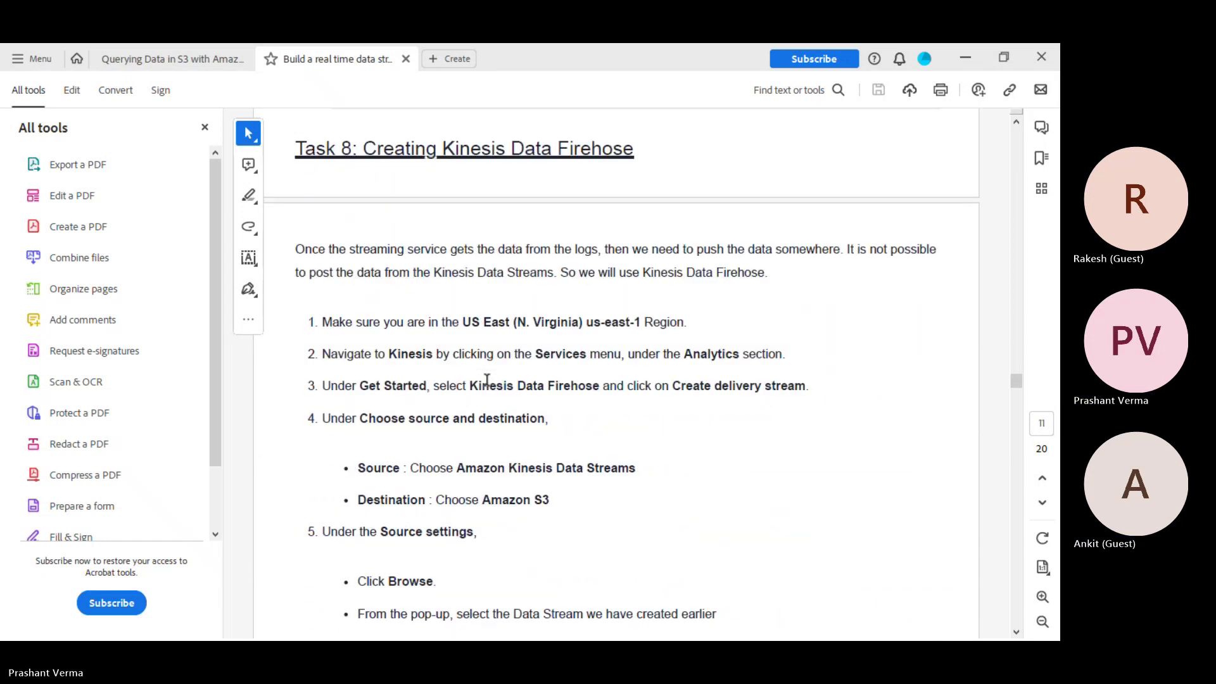
Read from Task 8 past the step 7 log-file screenshot to the Task 11 CloudWatch metrics heading
scroll(487, 380, "down", 2)
scroll(487, 380, "down", 1)
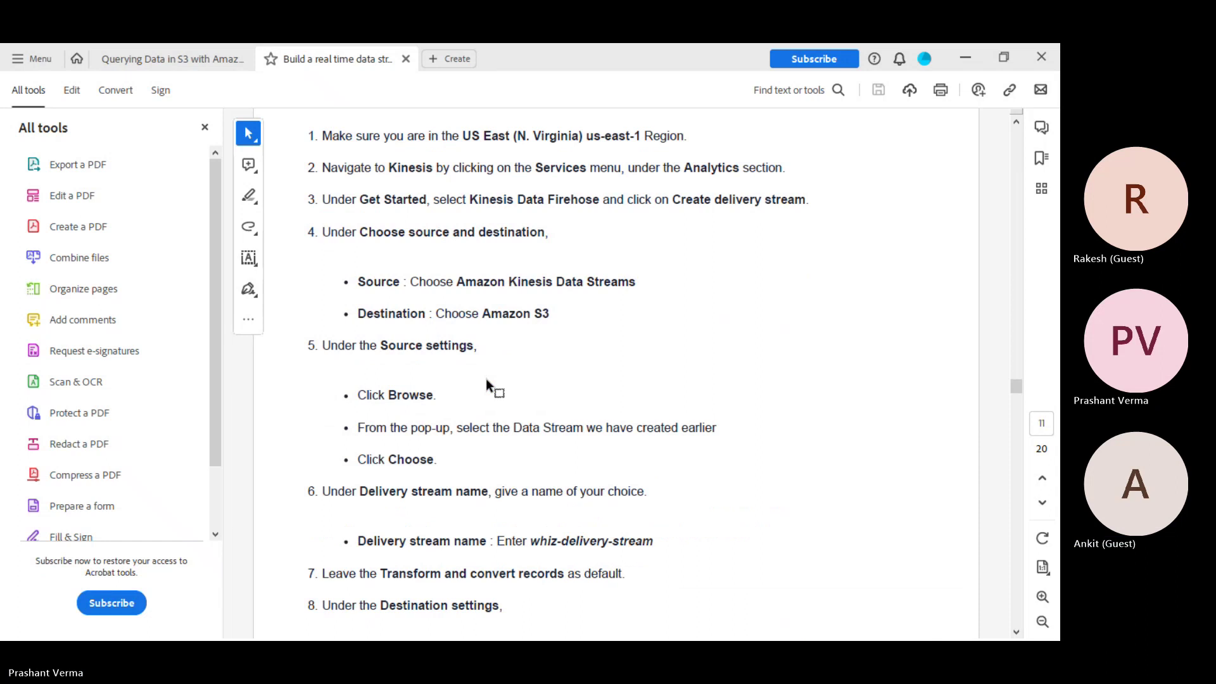
scroll(487, 383, "down", 2)
scroll(487, 380, "down", 2)
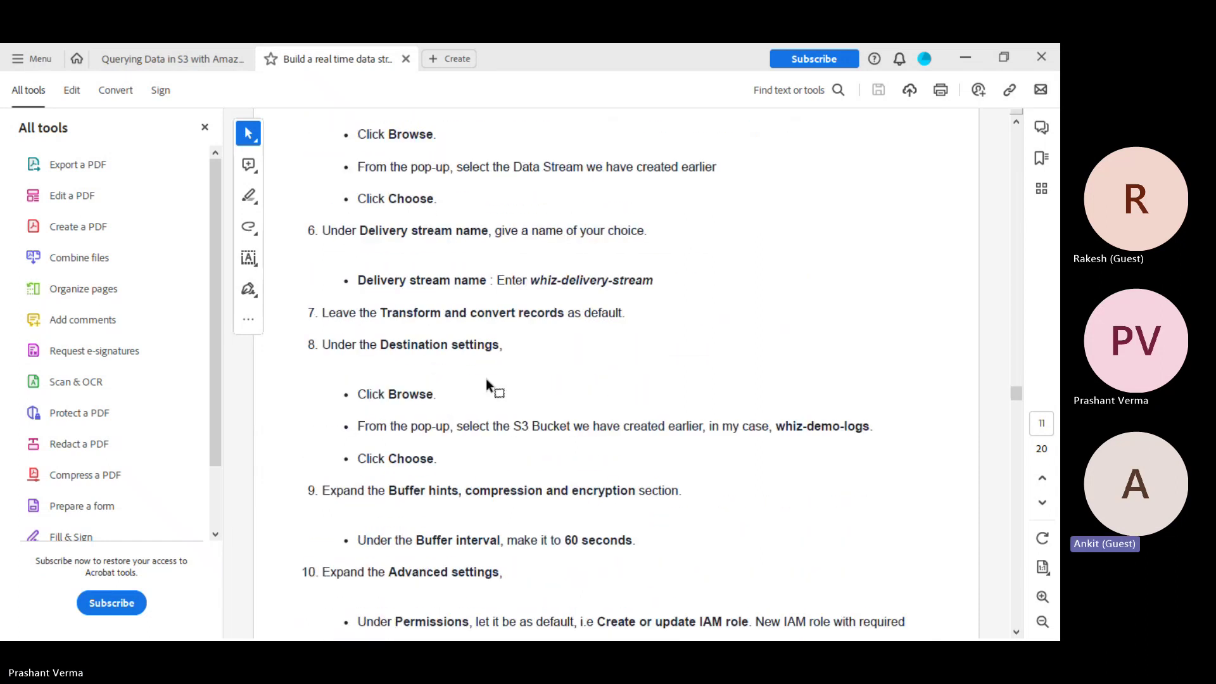
scroll(487, 381, "down", 1)
scroll(486, 383, "down", 1)
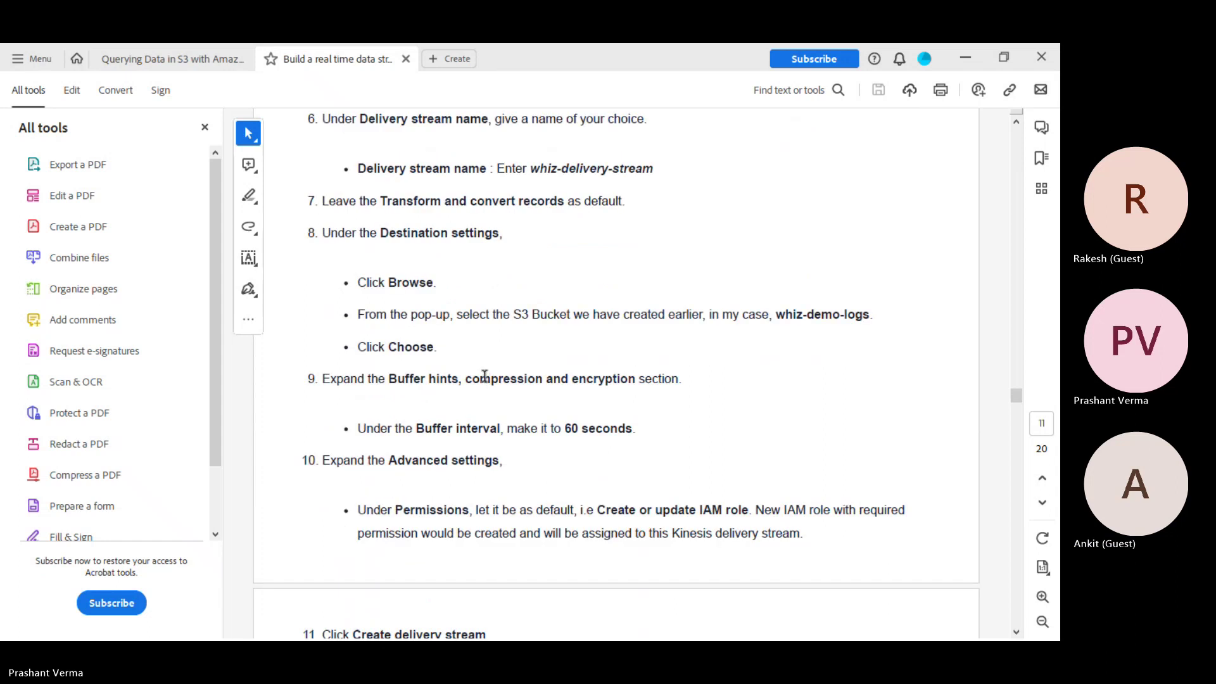
scroll(484, 376, "down", 2)
scroll(485, 376, "up", 3)
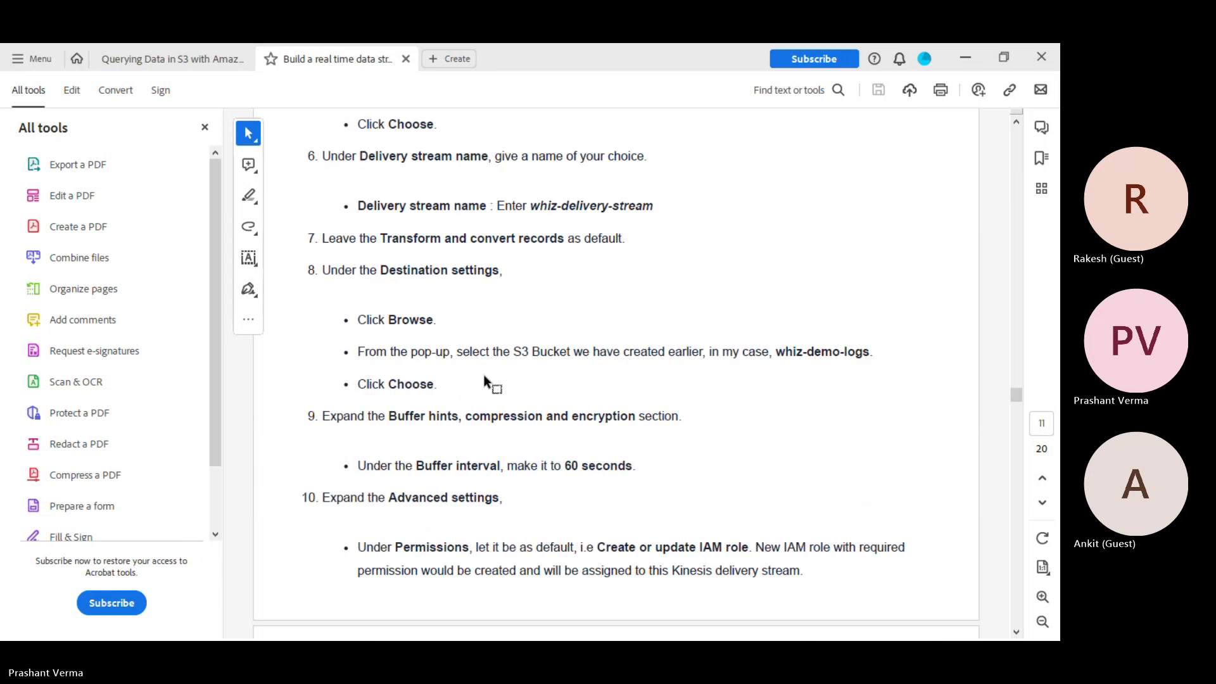
scroll(575, 262, "down", 2)
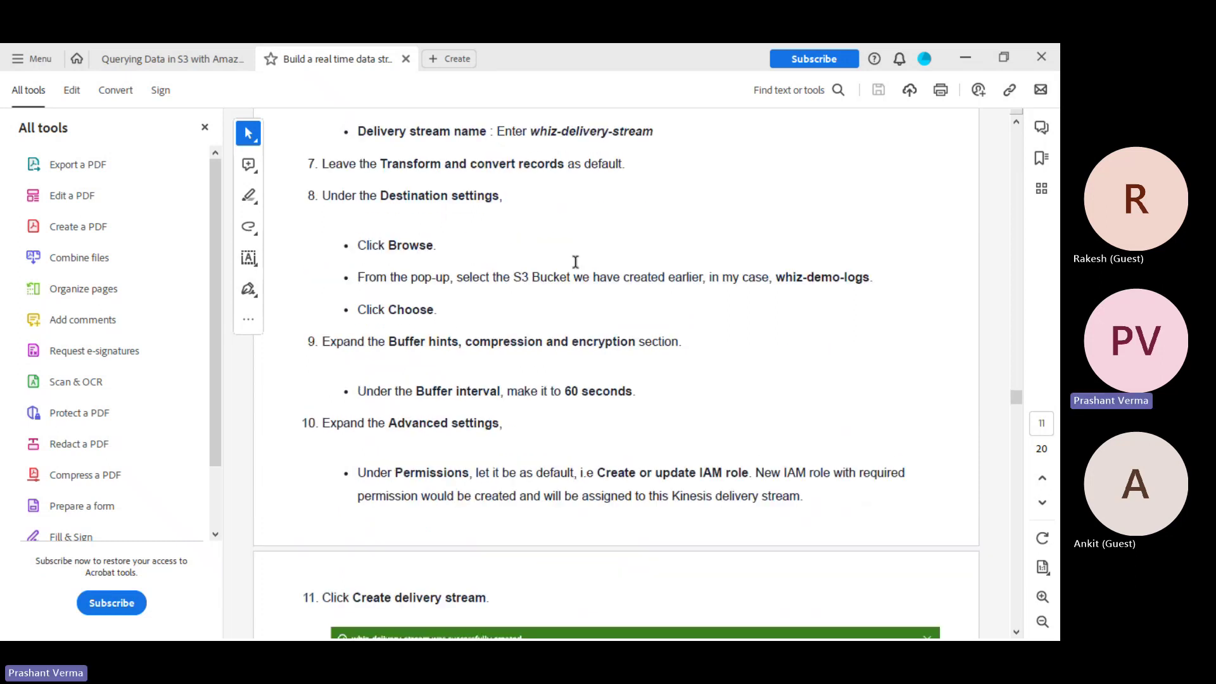
scroll(575, 262, "down", 6)
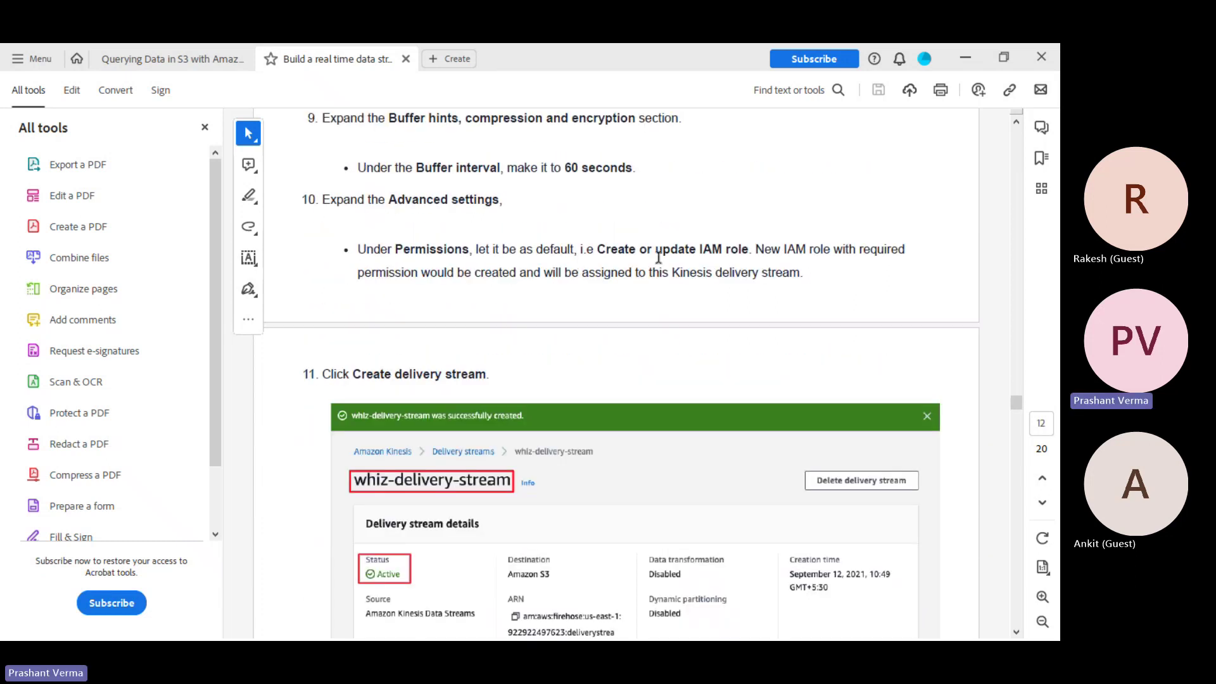
scroll(696, 277, "down", 9)
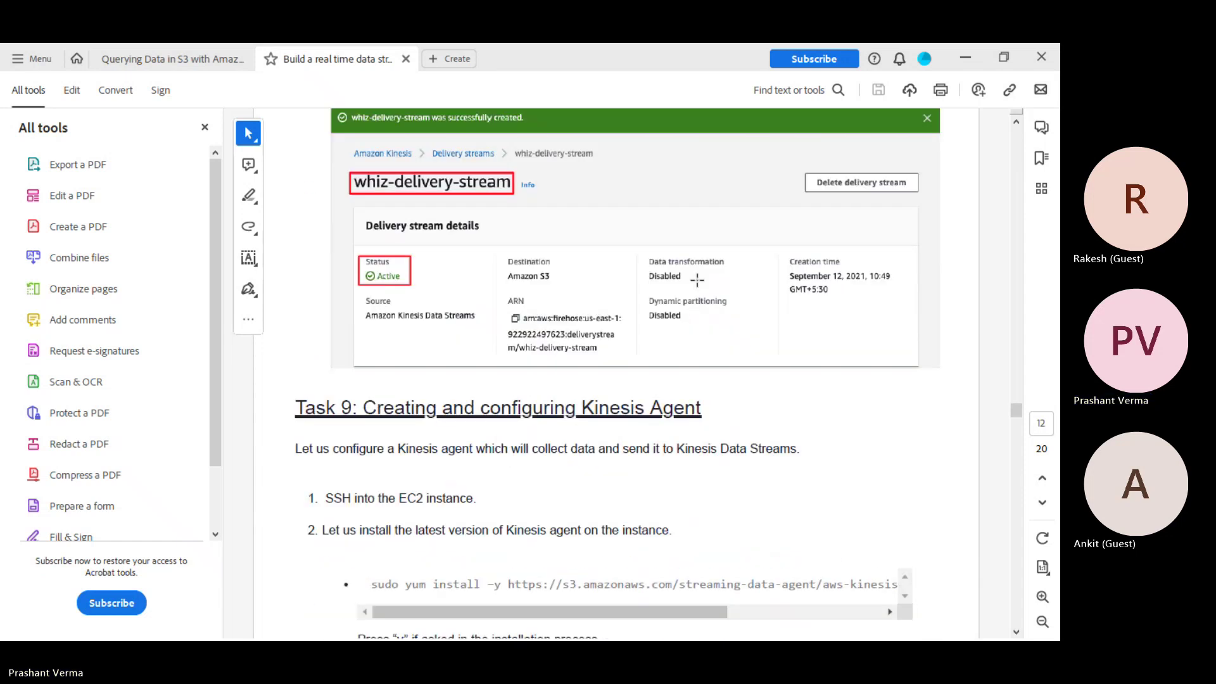
scroll(696, 280, "down", 3)
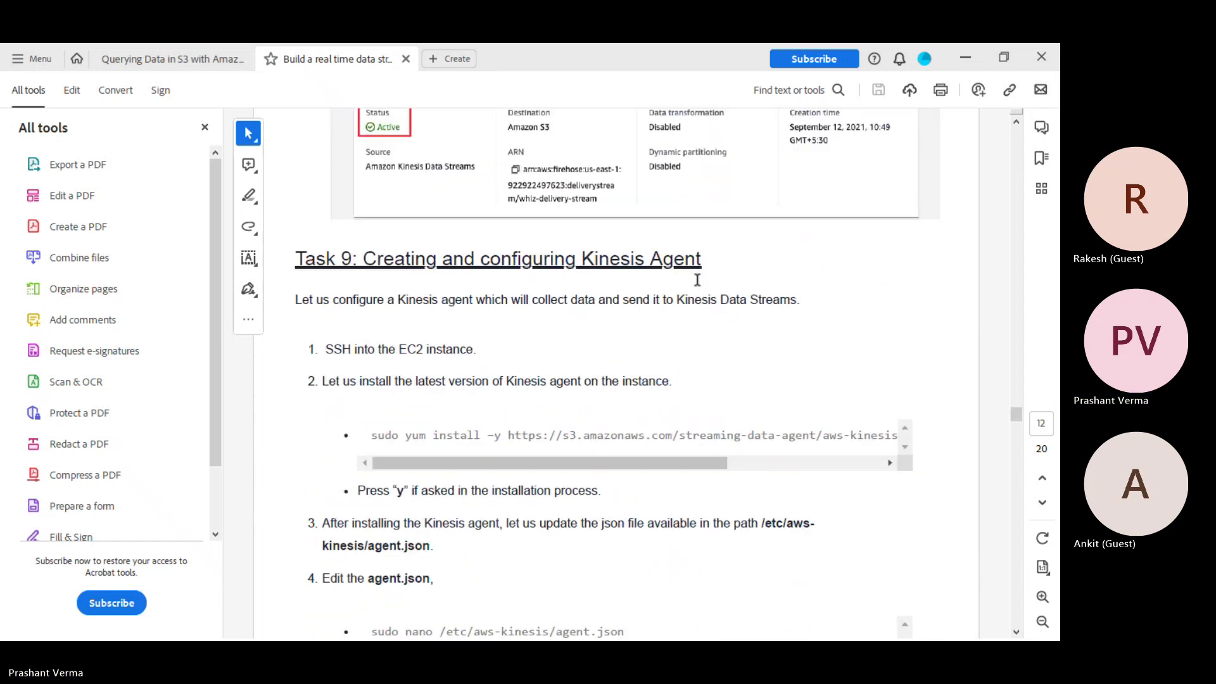
scroll(696, 279, "down", 3)
scroll(696, 279, "down", 4)
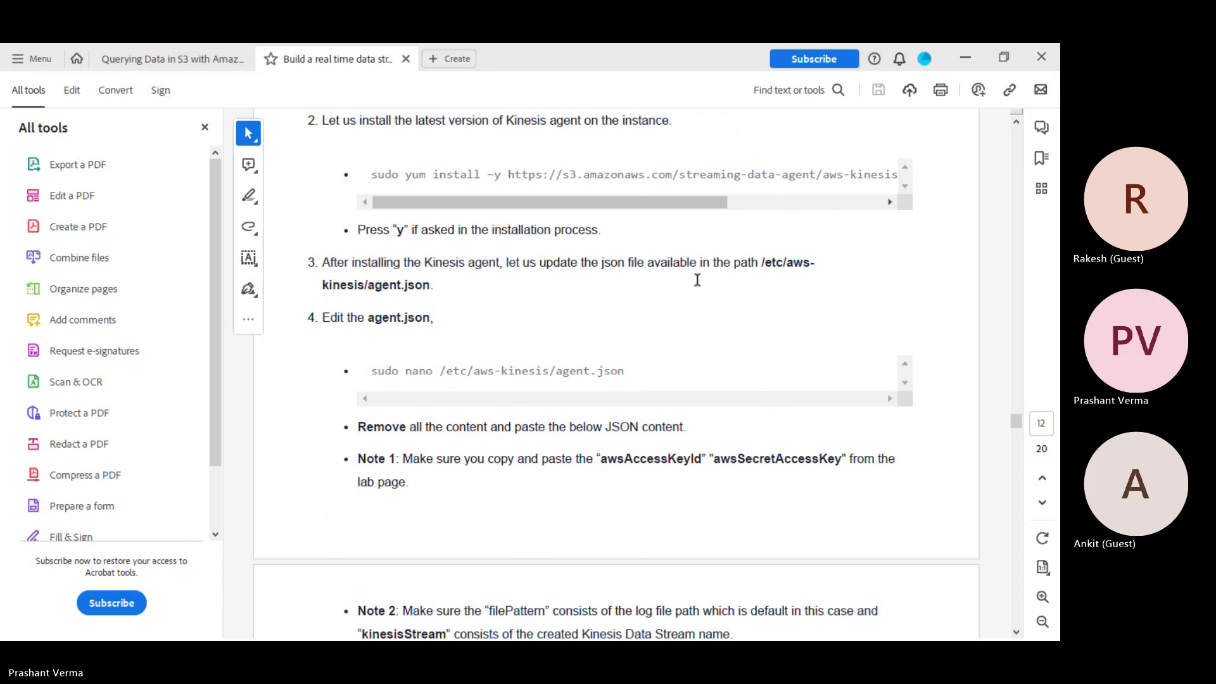
scroll(696, 279, "down", 6)
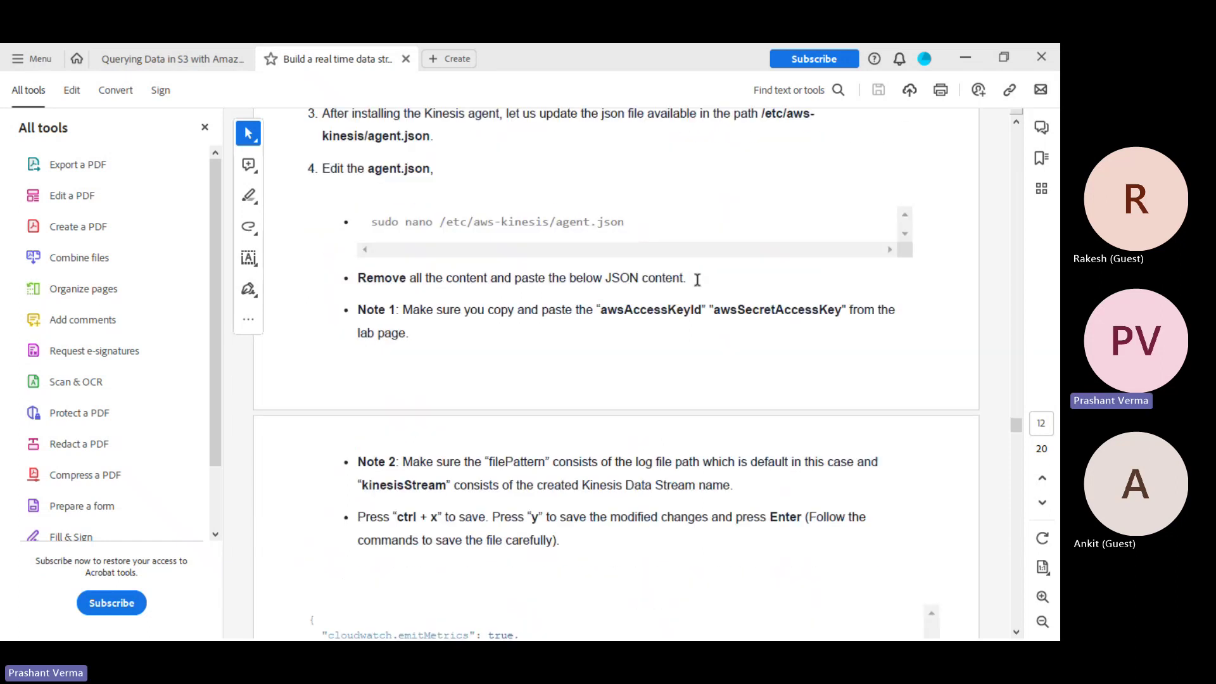
scroll(696, 279, "up", 7)
scroll(692, 268, "up", 5)
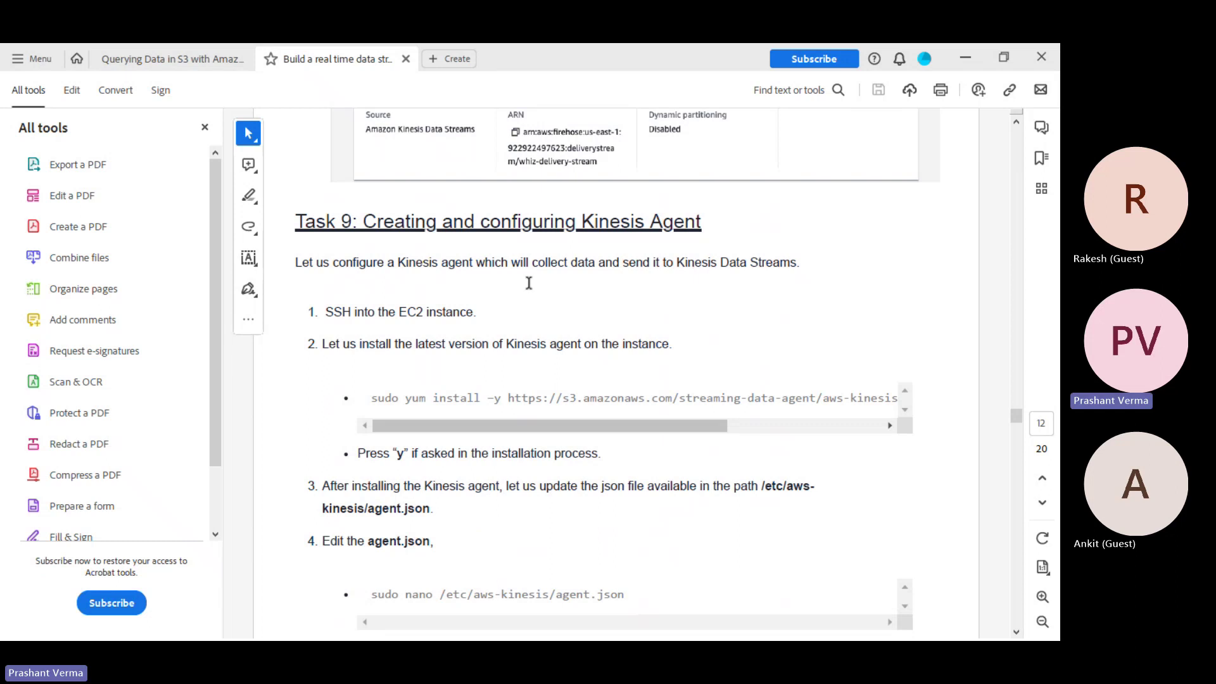
scroll(614, 304, "down", 10)
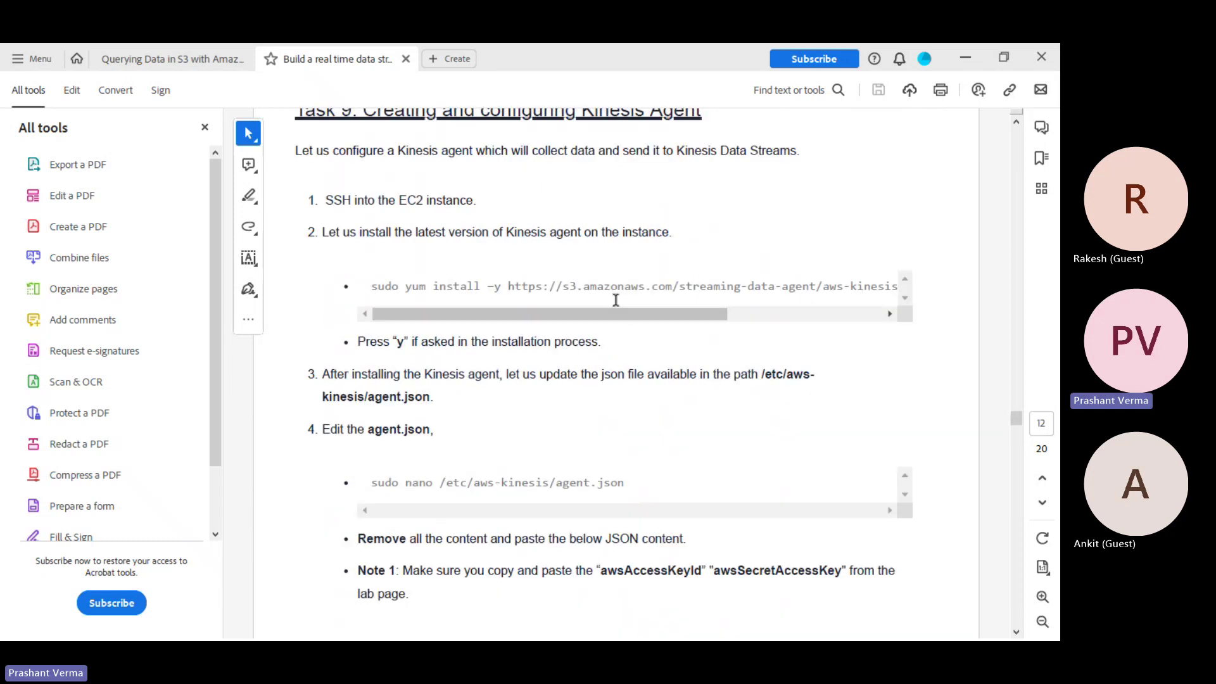
scroll(615, 298, "down", 15)
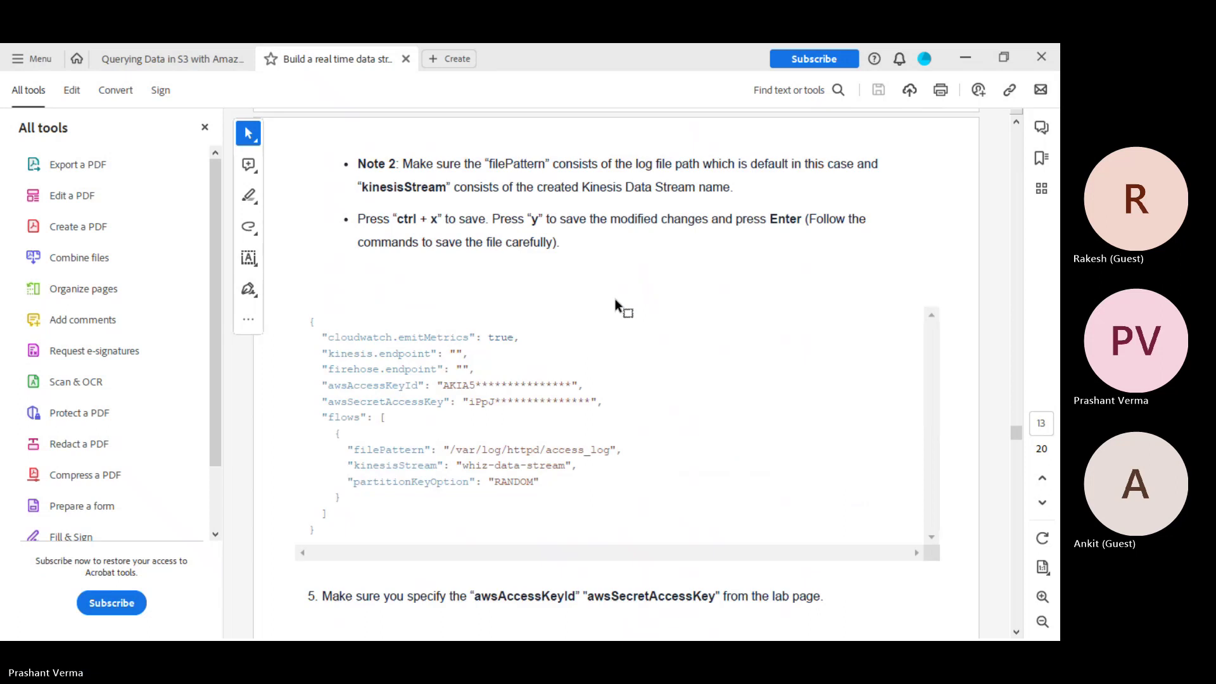
scroll(614, 304, "down", 8)
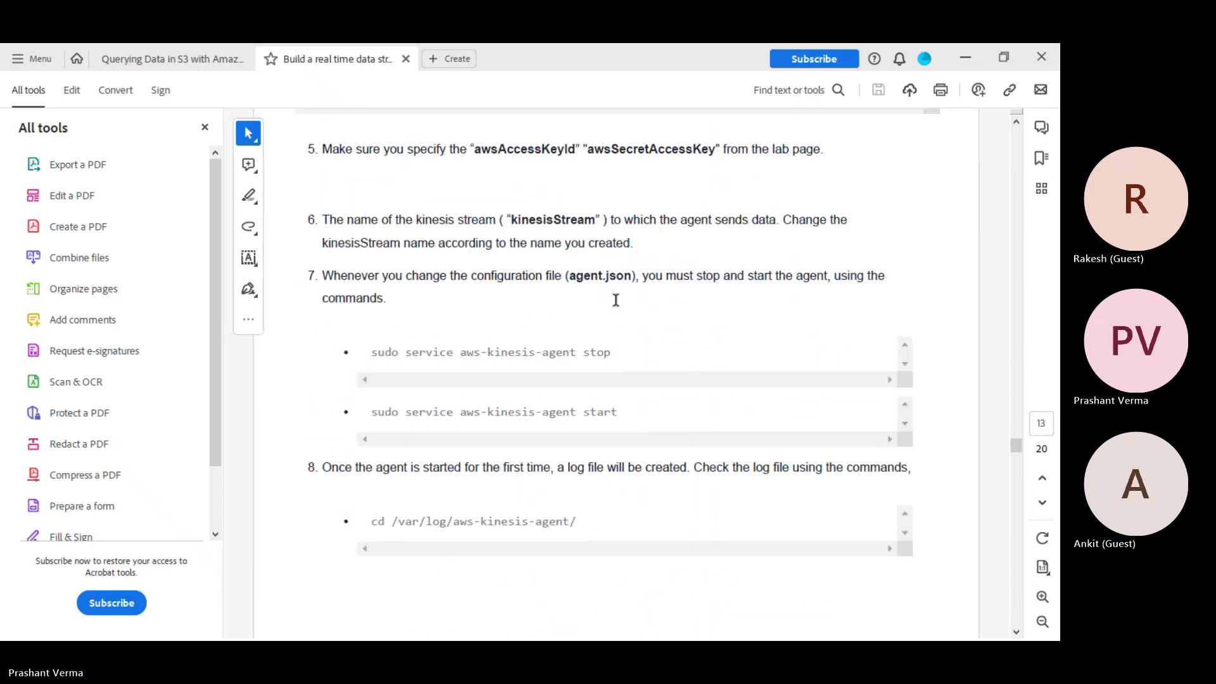
scroll(616, 299, "down", 11)
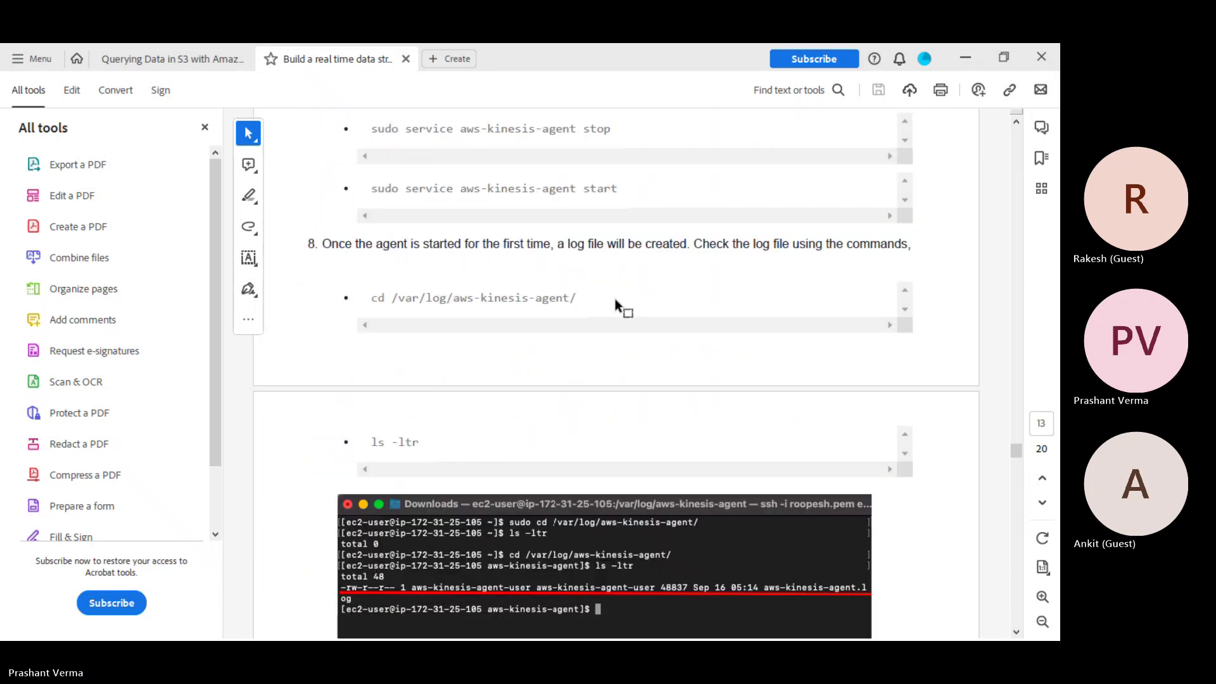
scroll(615, 300, "down", 1)
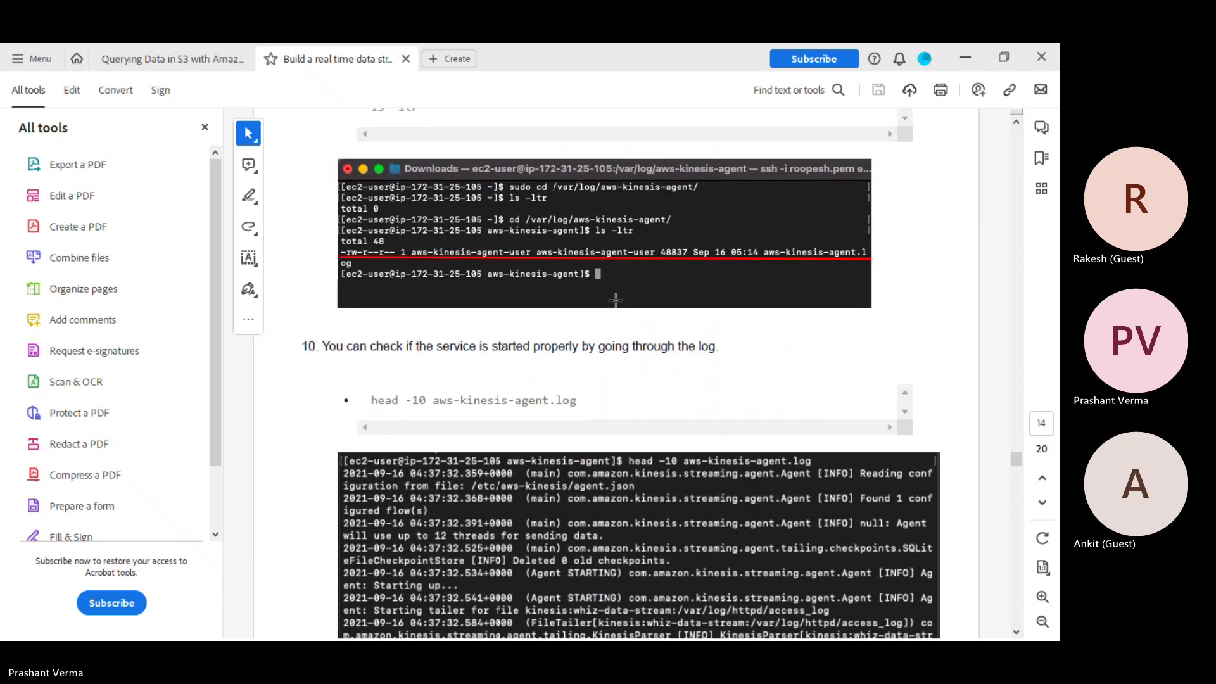
scroll(616, 299, "down", 8)
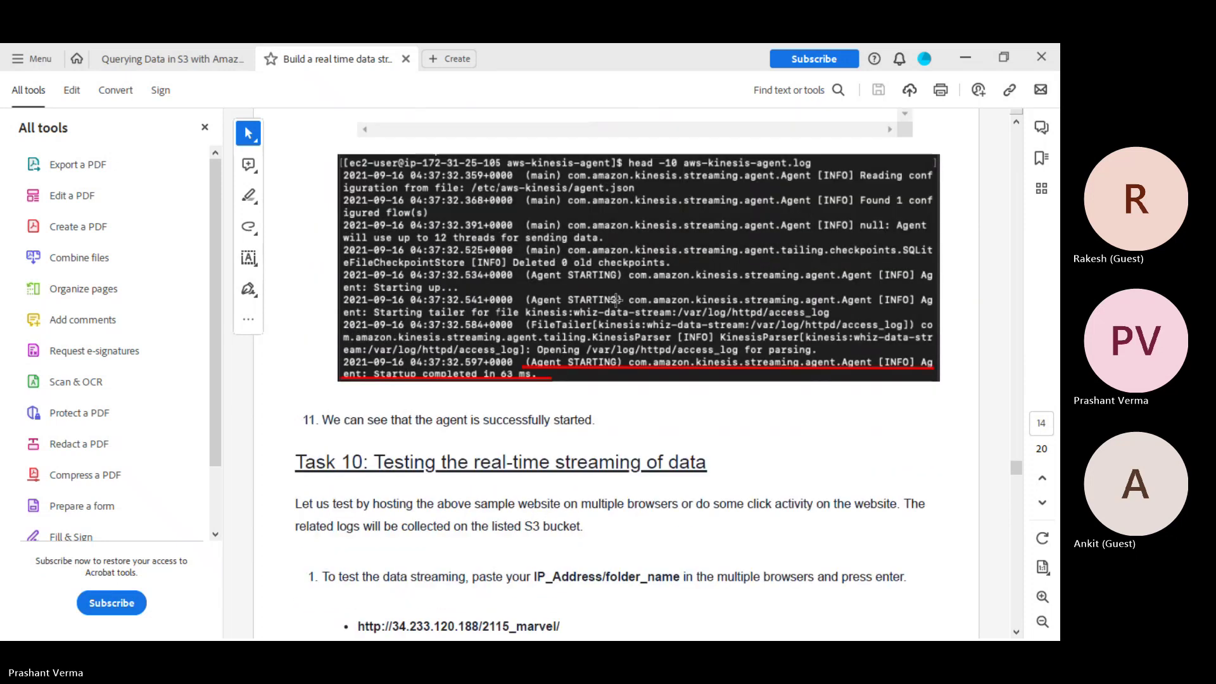
scroll(615, 299, "down", 5)
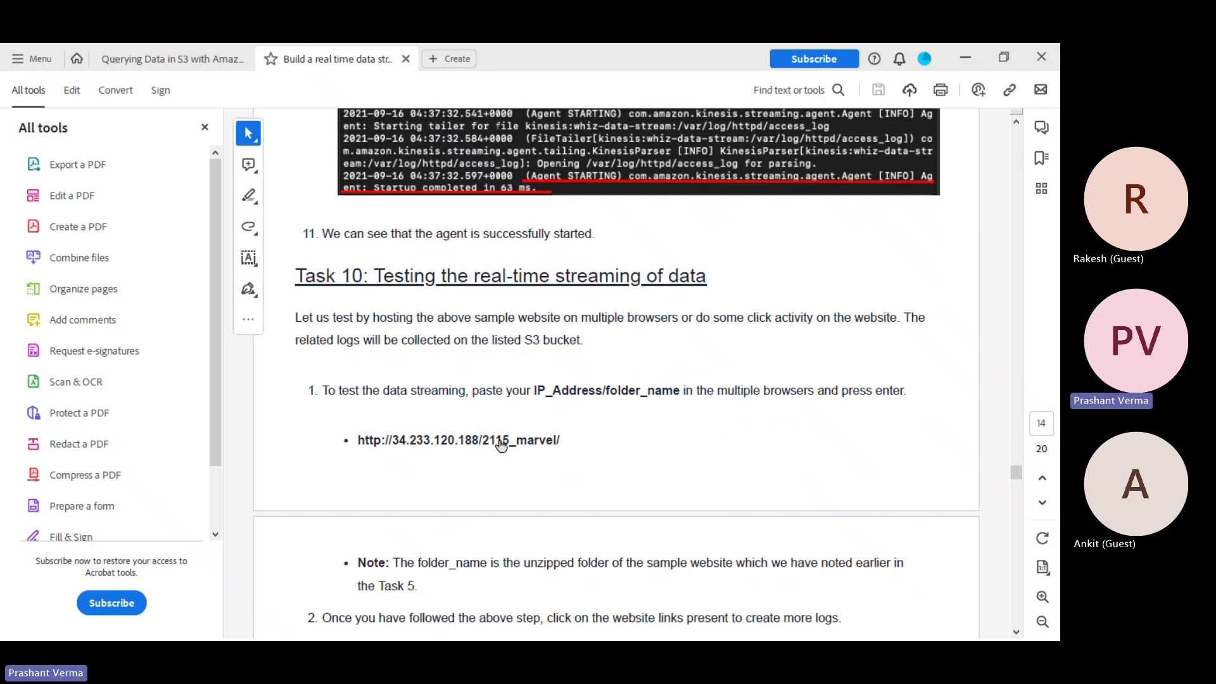
scroll(500, 440, "down", 3)
scroll(500, 439, "down", 3)
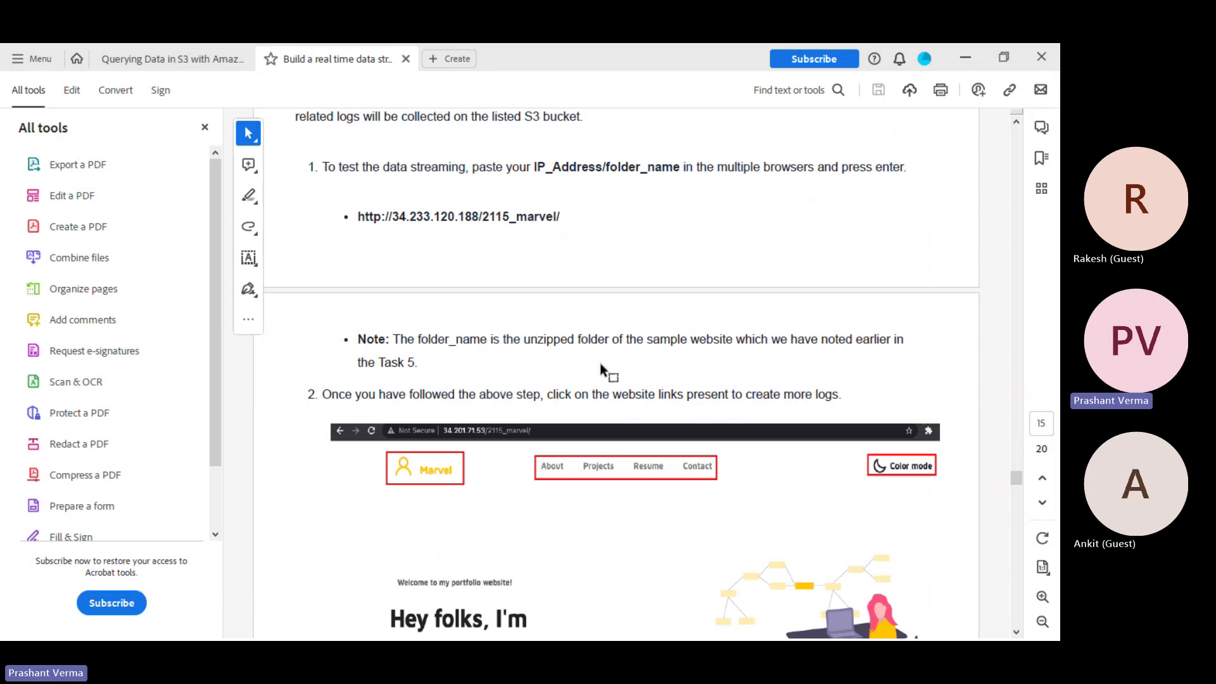
scroll(599, 363, "down", 3)
scroll(600, 365, "down", 10)
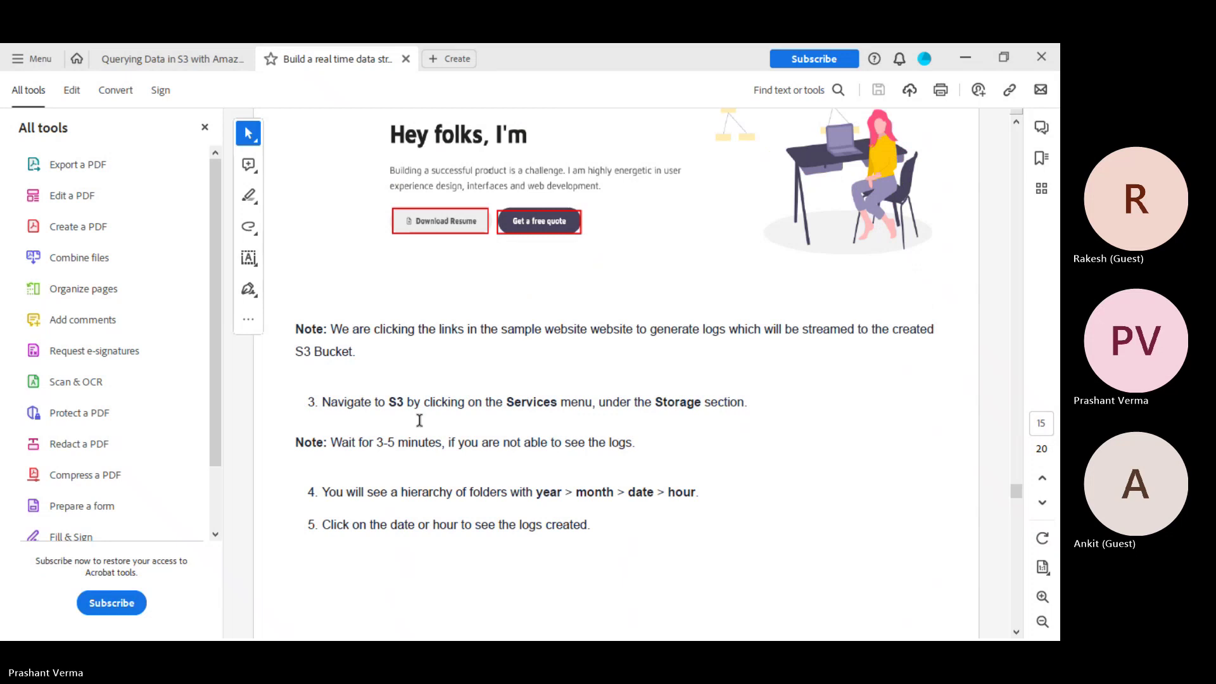
scroll(620, 507, "down", 8)
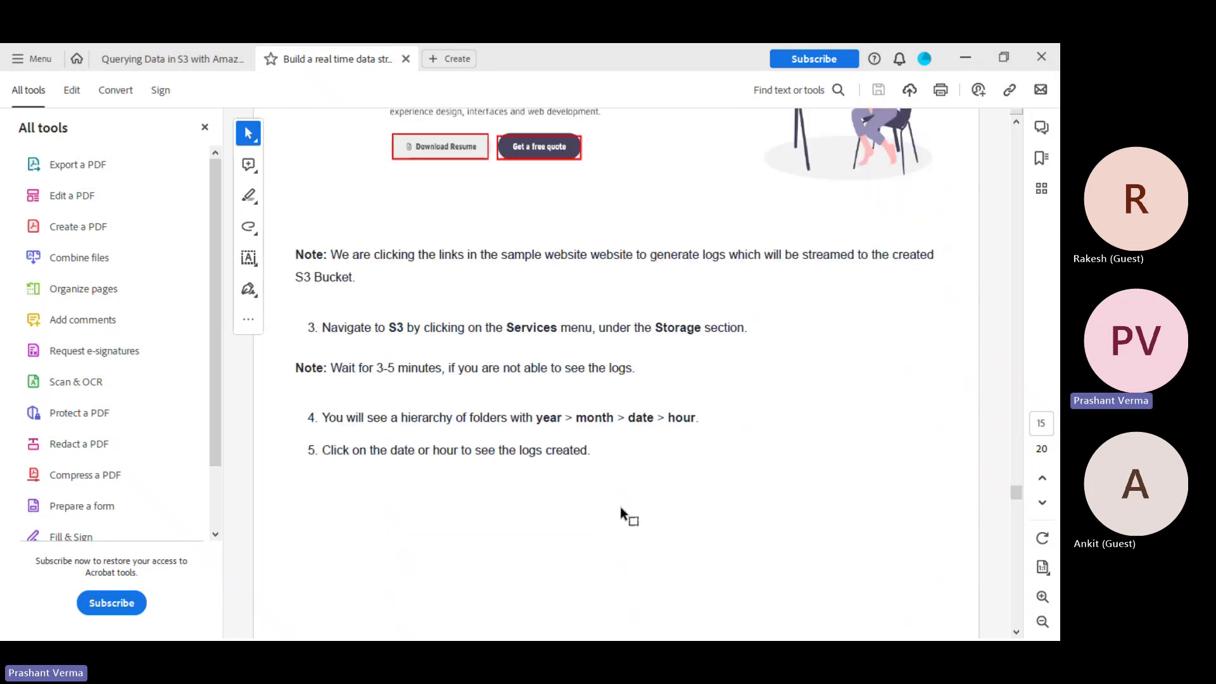
scroll(621, 507, "down", 2)
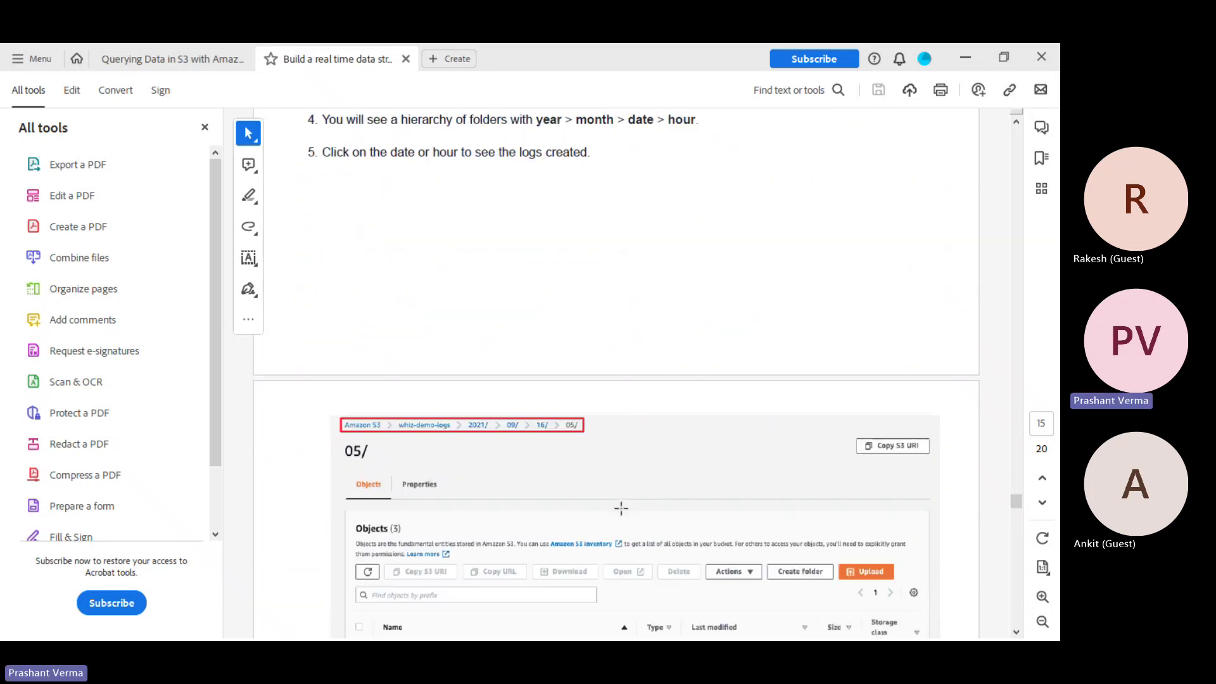
scroll(481, 494, "down", 4)
scroll(460, 510, "down", 1)
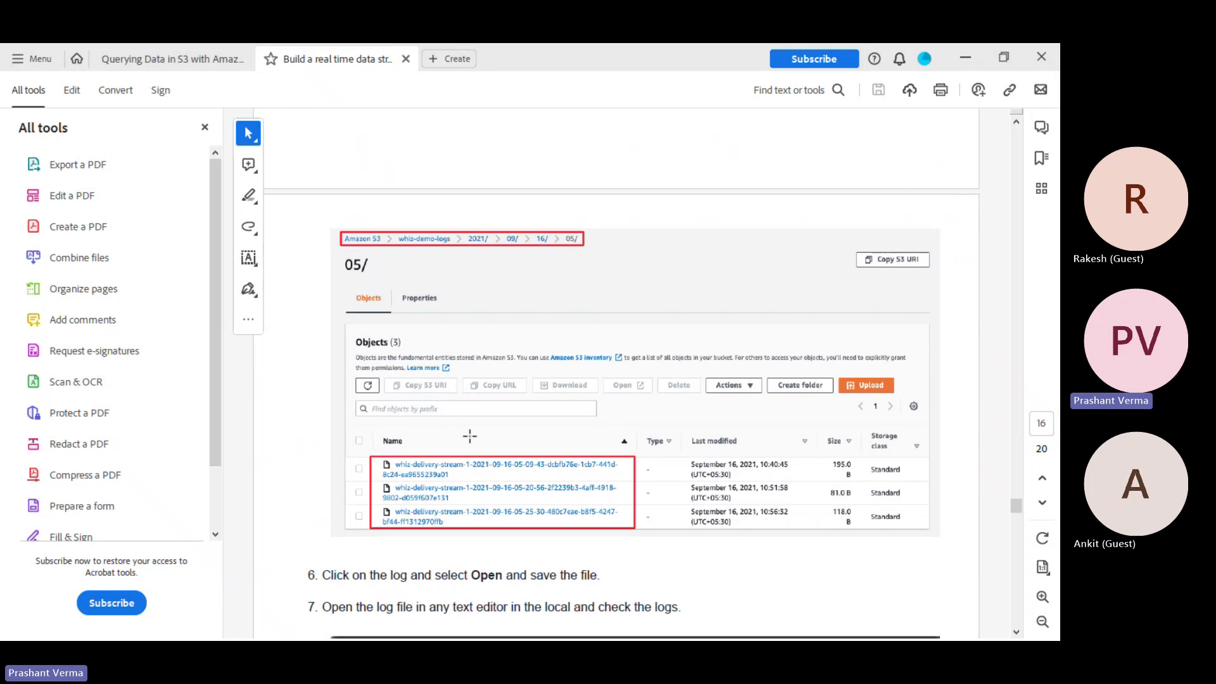
scroll(544, 441, "down", 8)
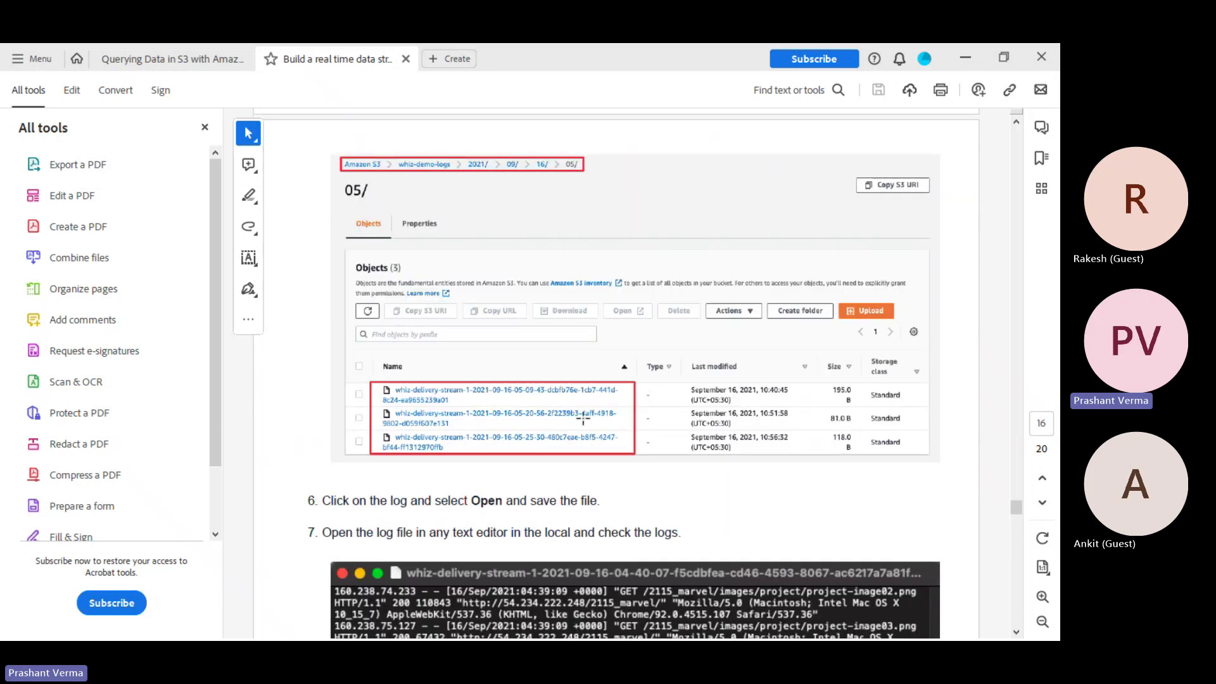
scroll(584, 417, "down", 15)
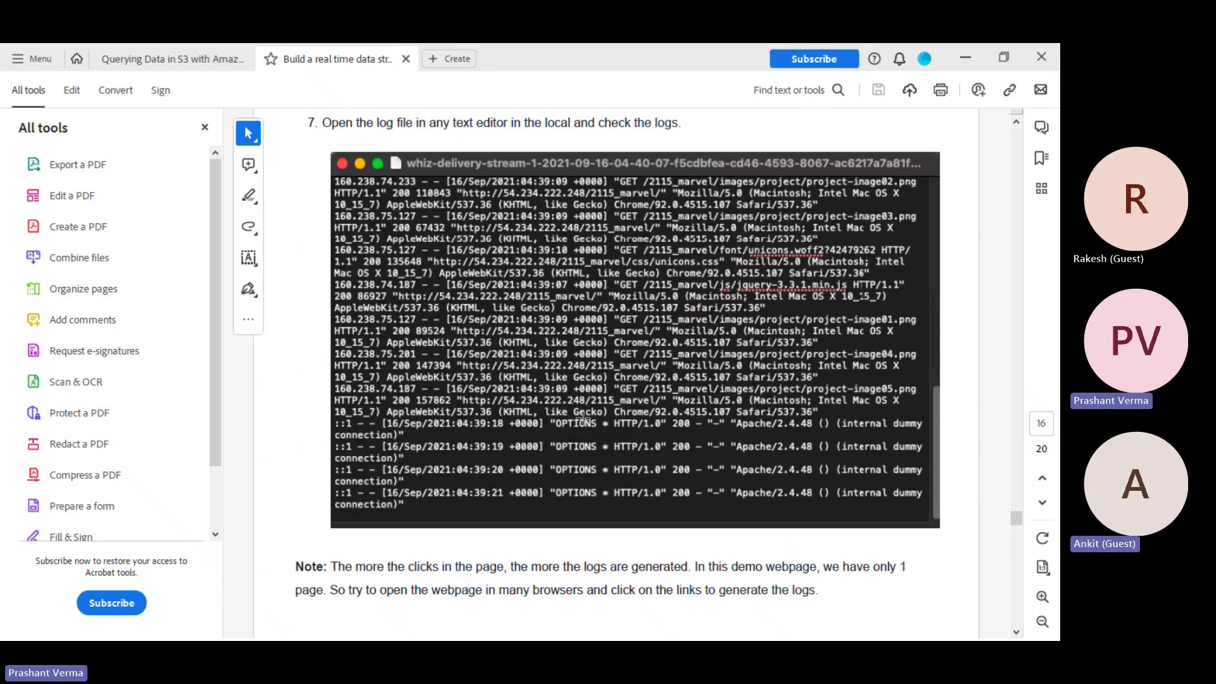
Read Task 11's steps to the Delivery stream metrics graphs and Task 12: Delete AWS Resources on page 18
scroll(583, 418, "down", 5)
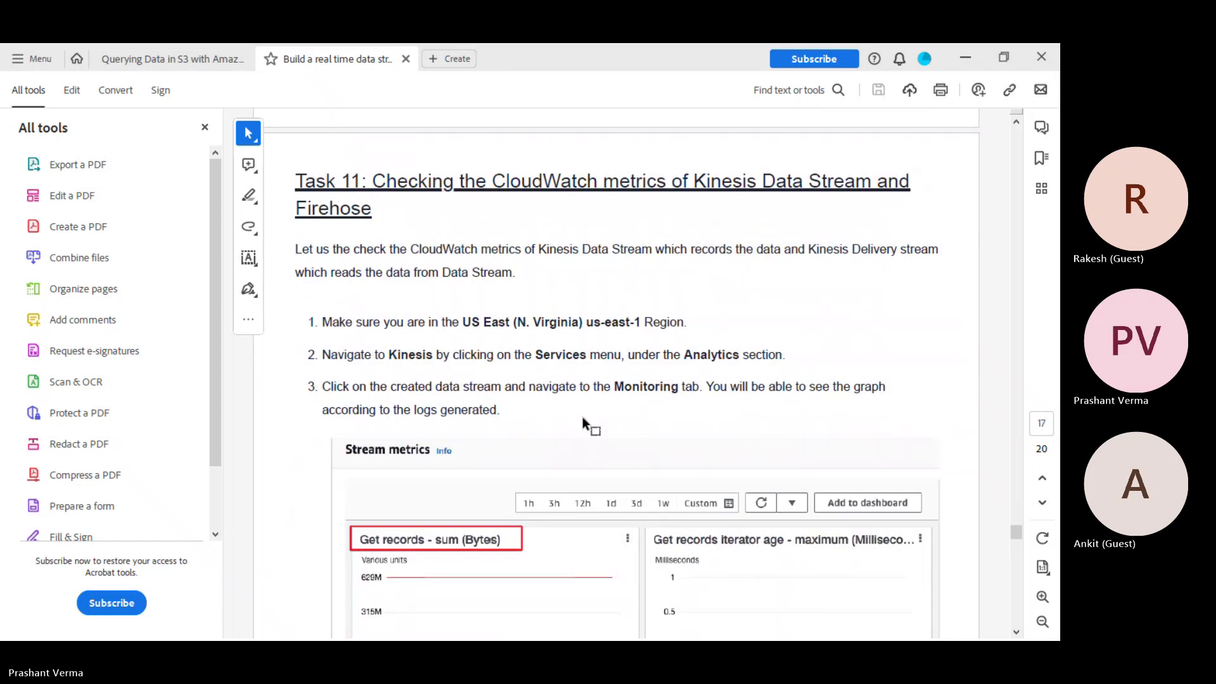
scroll(583, 418, "down", 13)
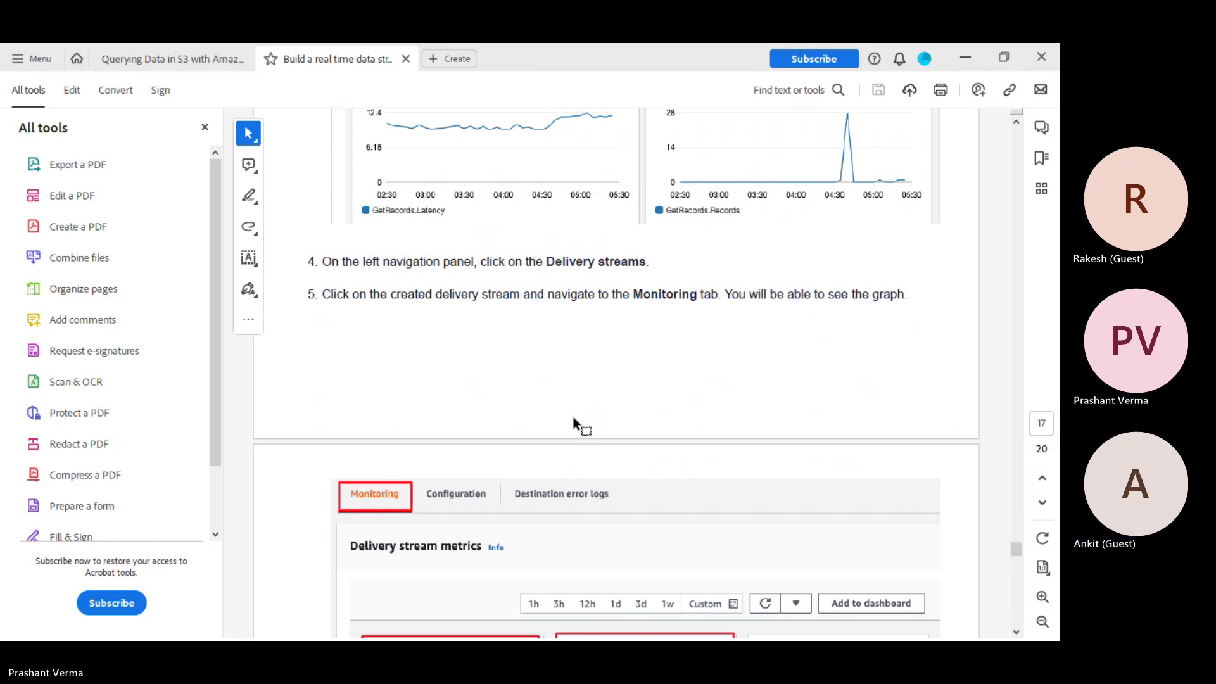
scroll(573, 416, "down", 5)
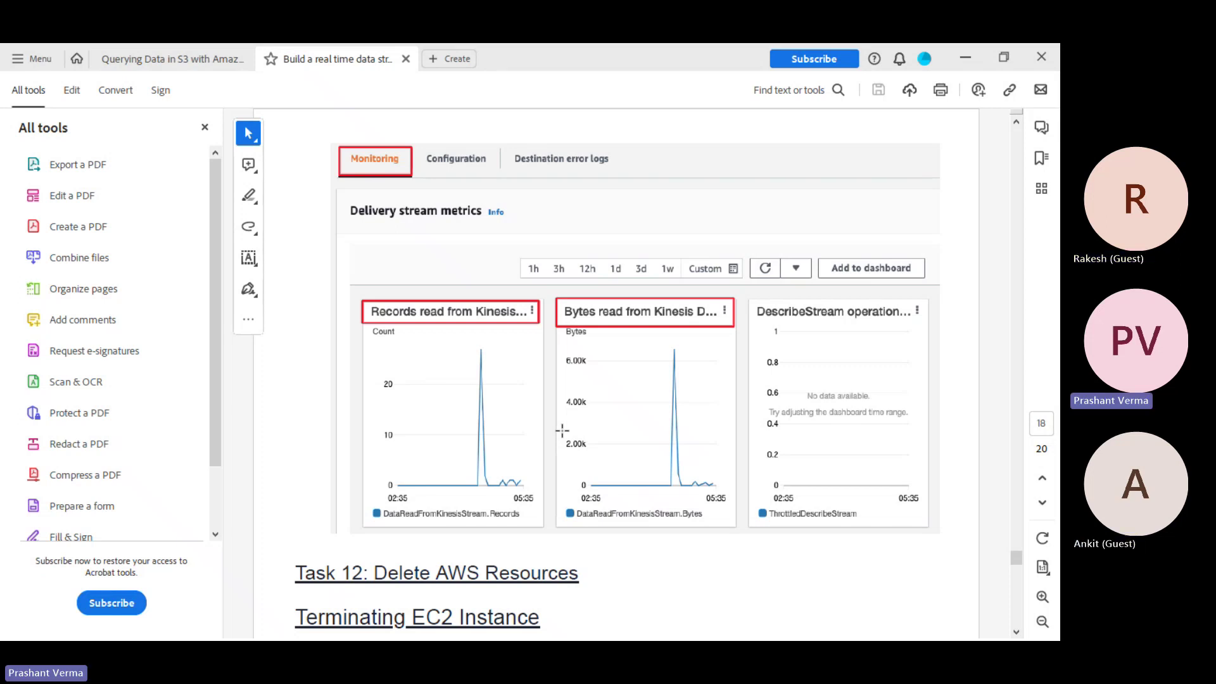
scroll(561, 431, "down", 5)
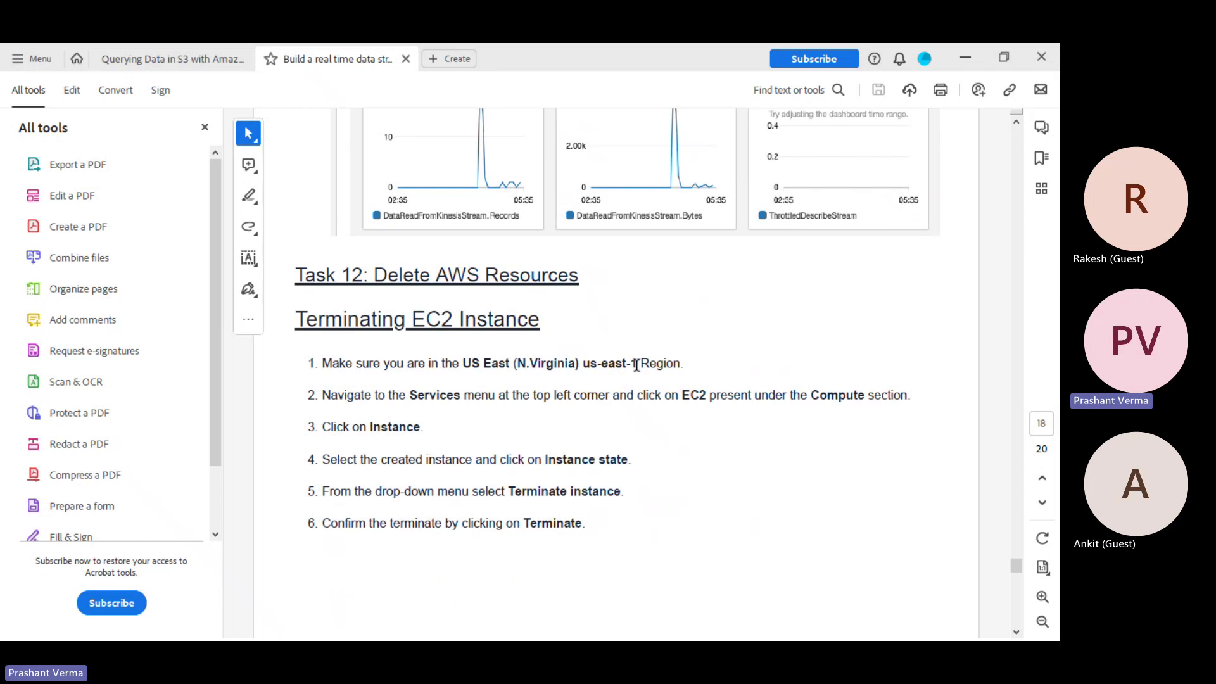
scroll(636, 365, "down", 3)
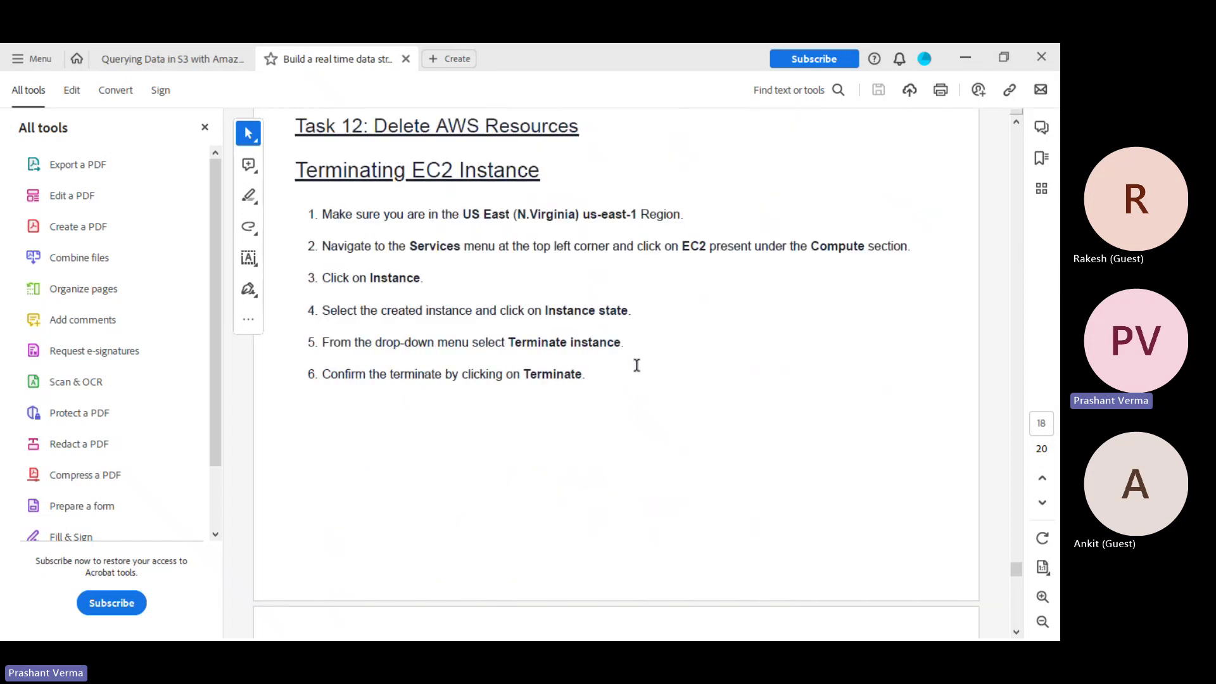
scroll(636, 365, "up", 10)
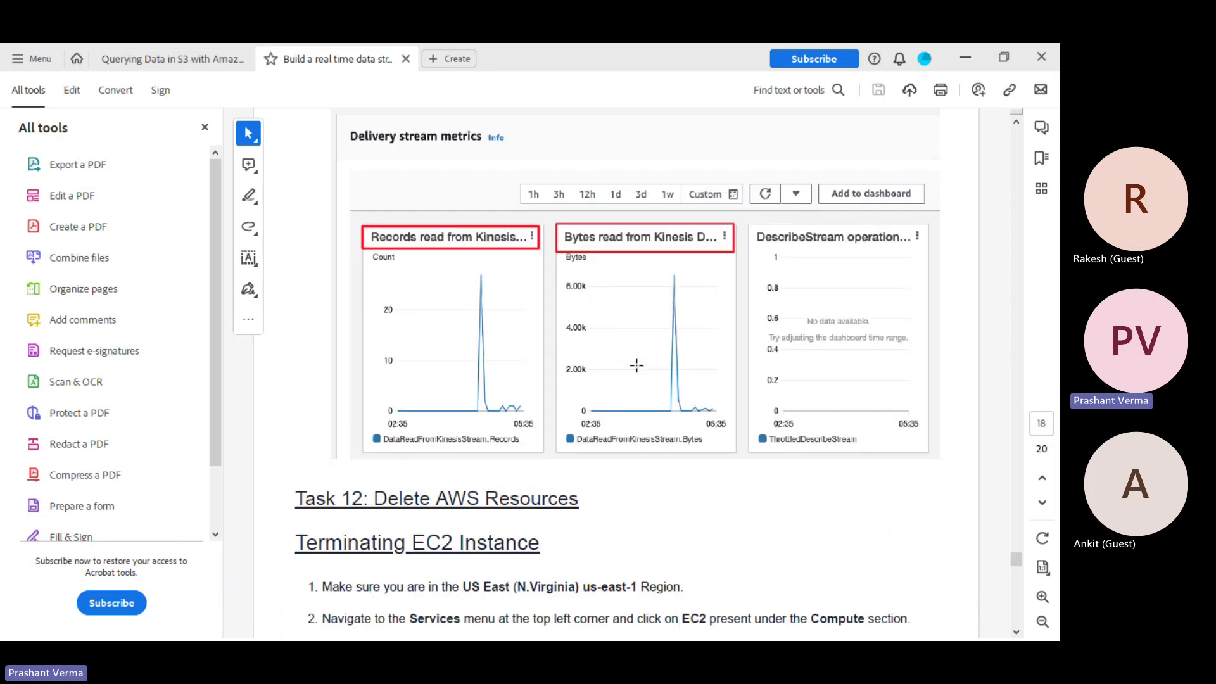
scroll(636, 366, "up", 12)
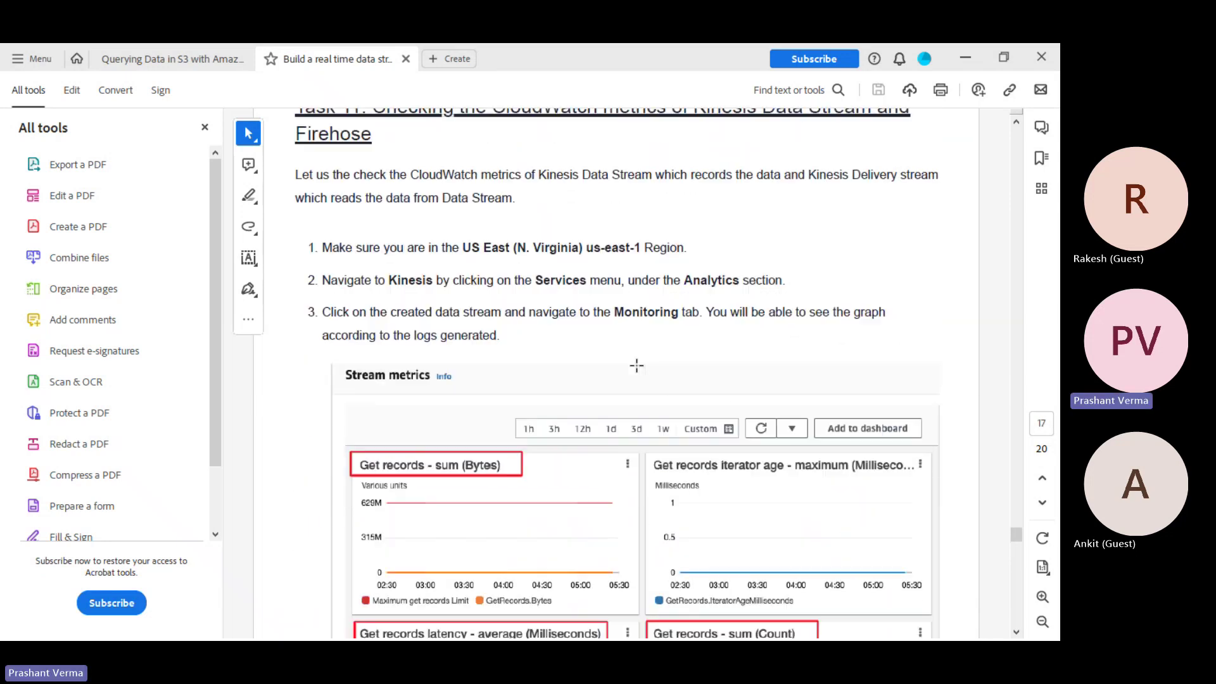
scroll(636, 365, "down", 3)
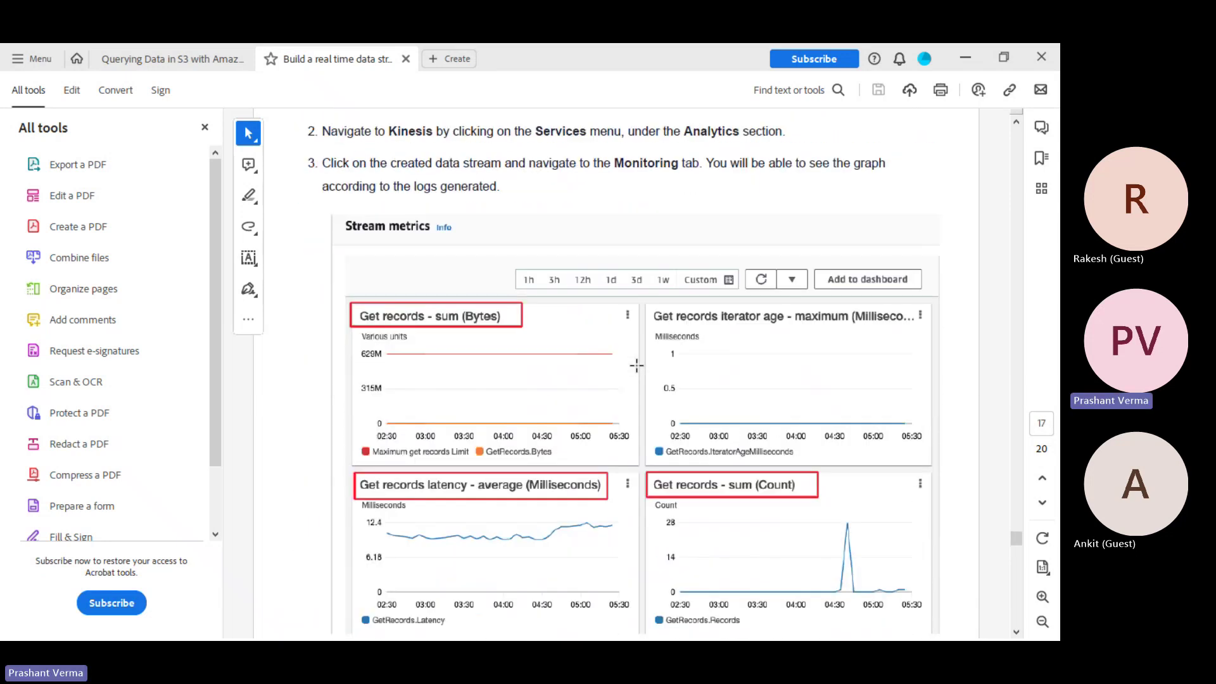
scroll(636, 365, "down", 14)
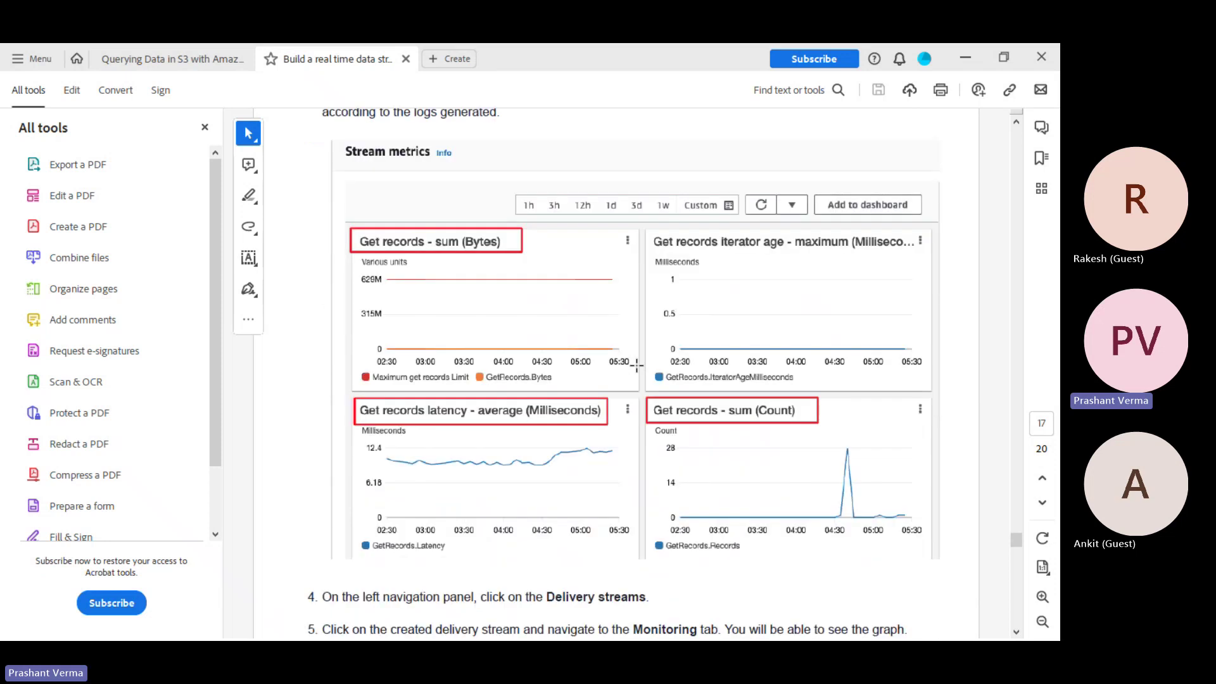
scroll(689, 374, "down", 3)
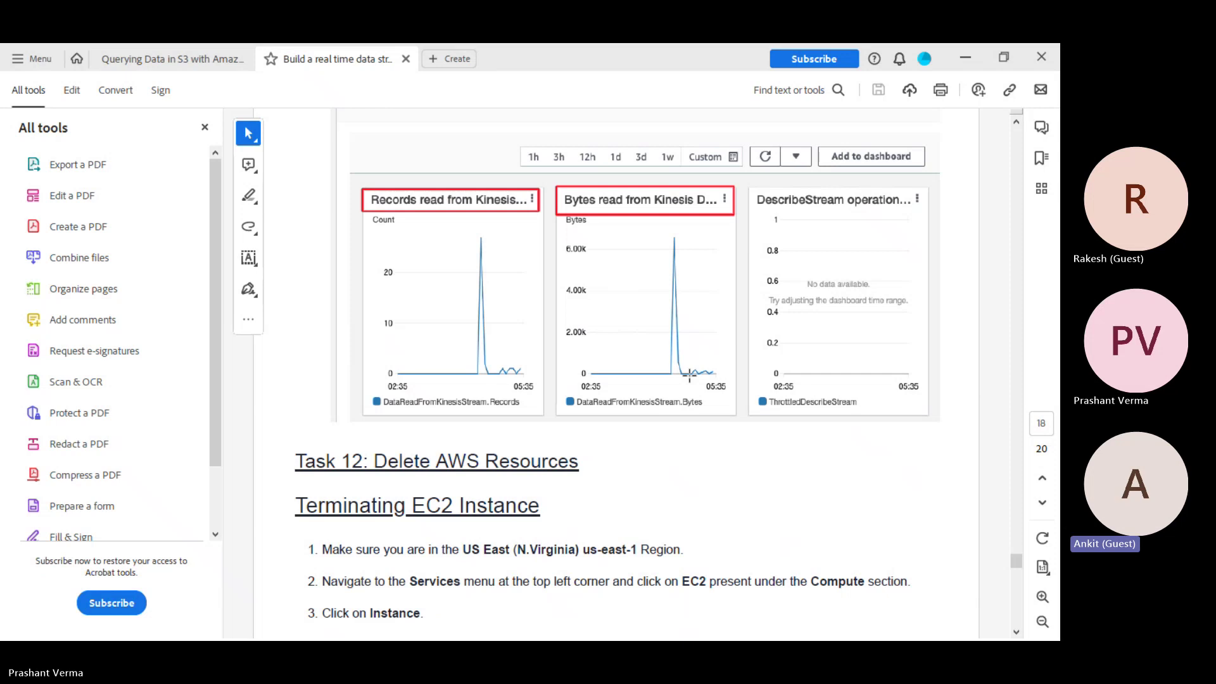
scroll(576, 338, "down", 5)
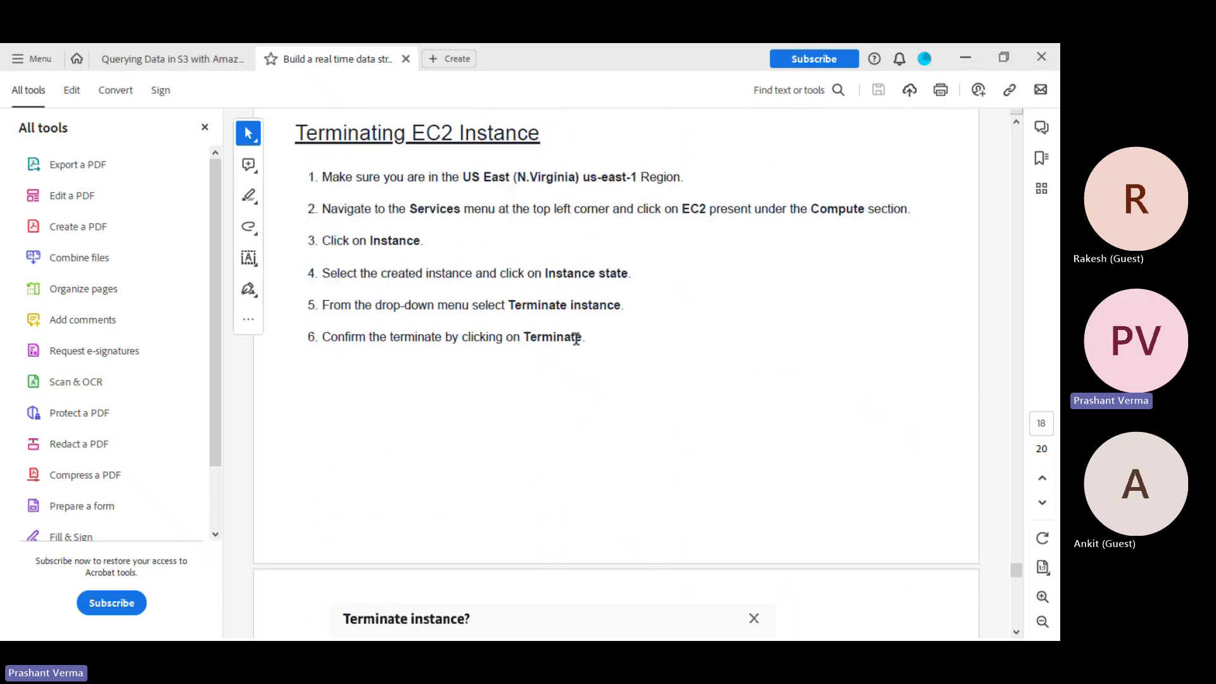
scroll(576, 339, "down", 10)
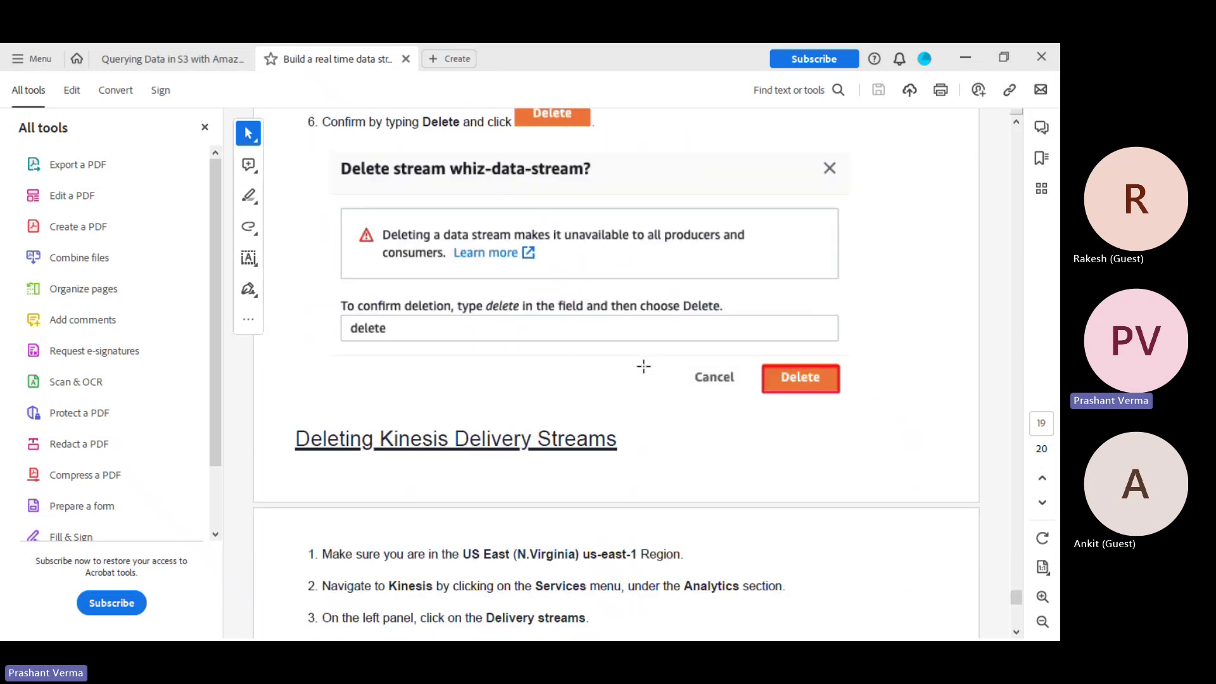
scroll(892, 452, "up", 10)
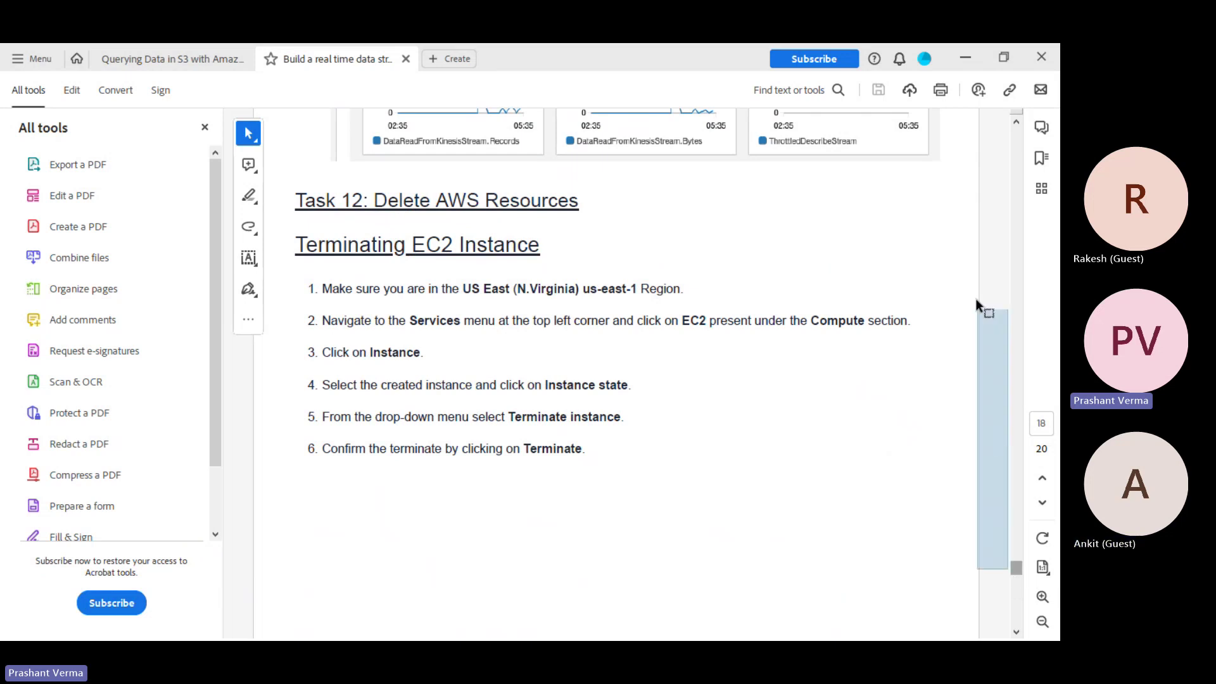
scroll(949, 576, "up", 5)
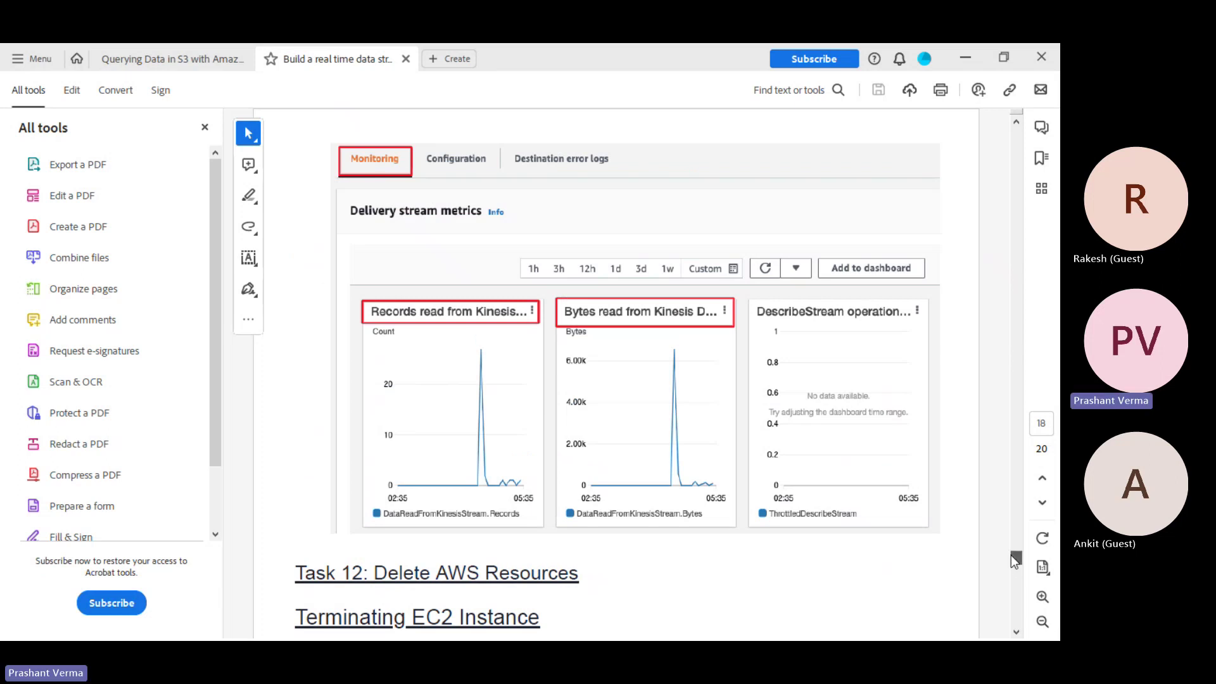
left_click_drag(1011, 554, 987, 464)
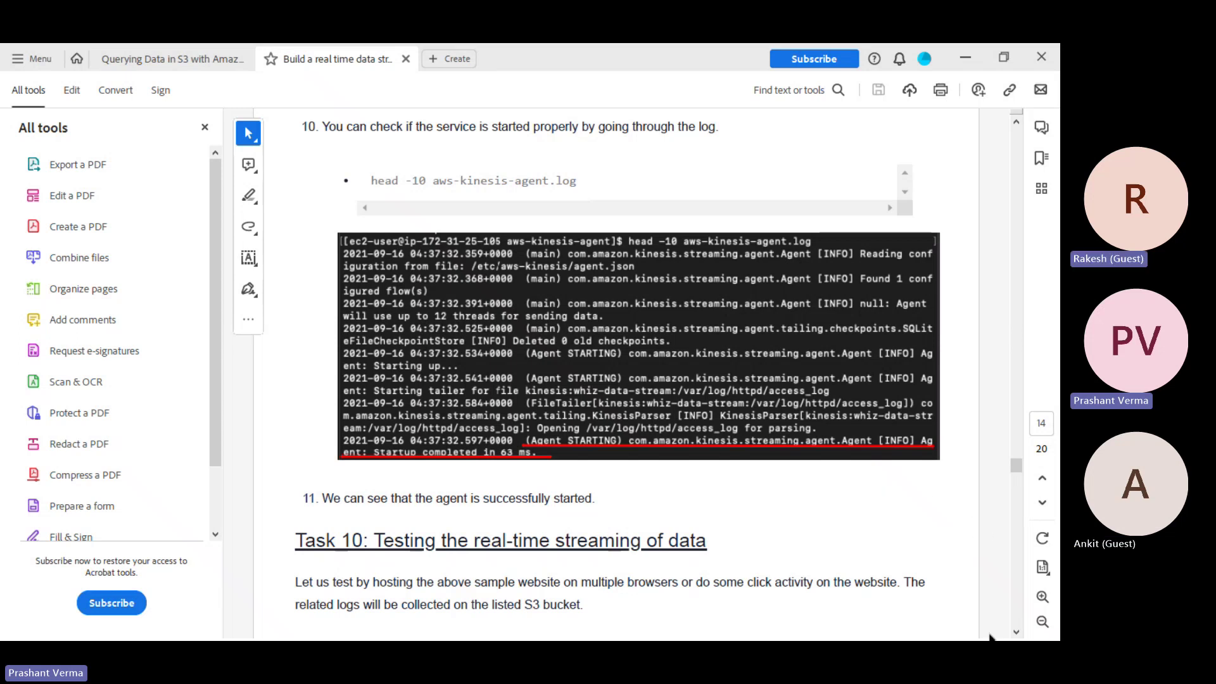
Dismiss the Start menu and review the agent commands, returning to page 5's Task 4, Host a sample website
key("super")
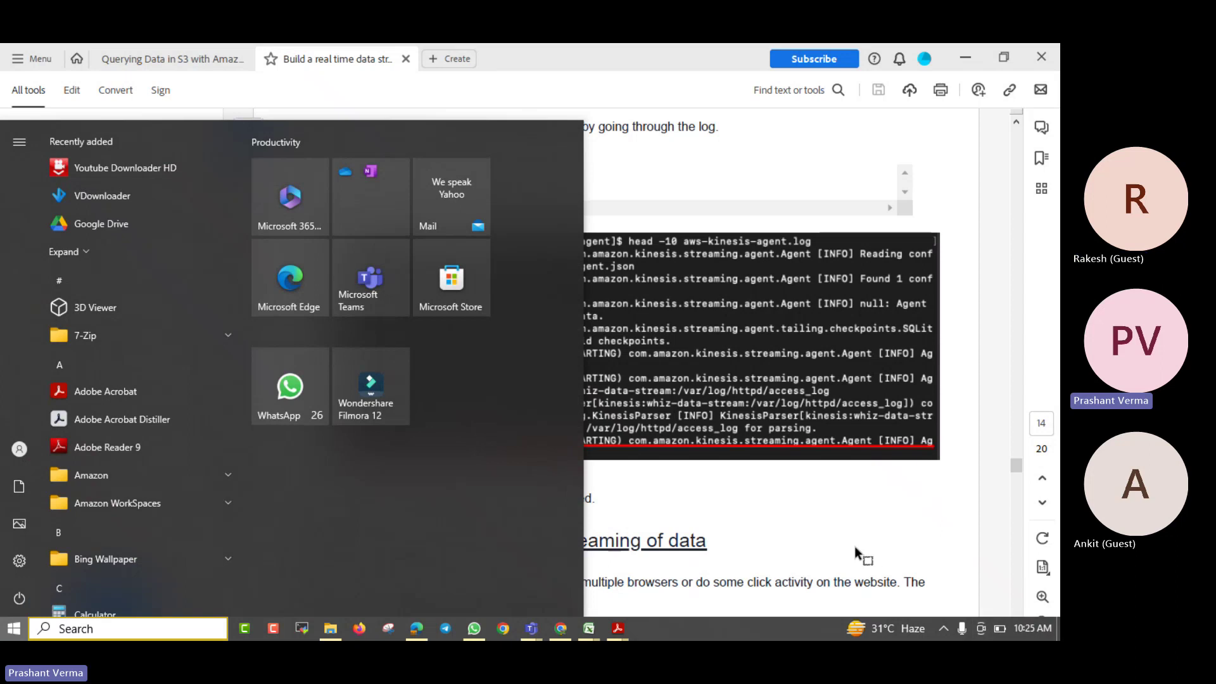
key("Escape")
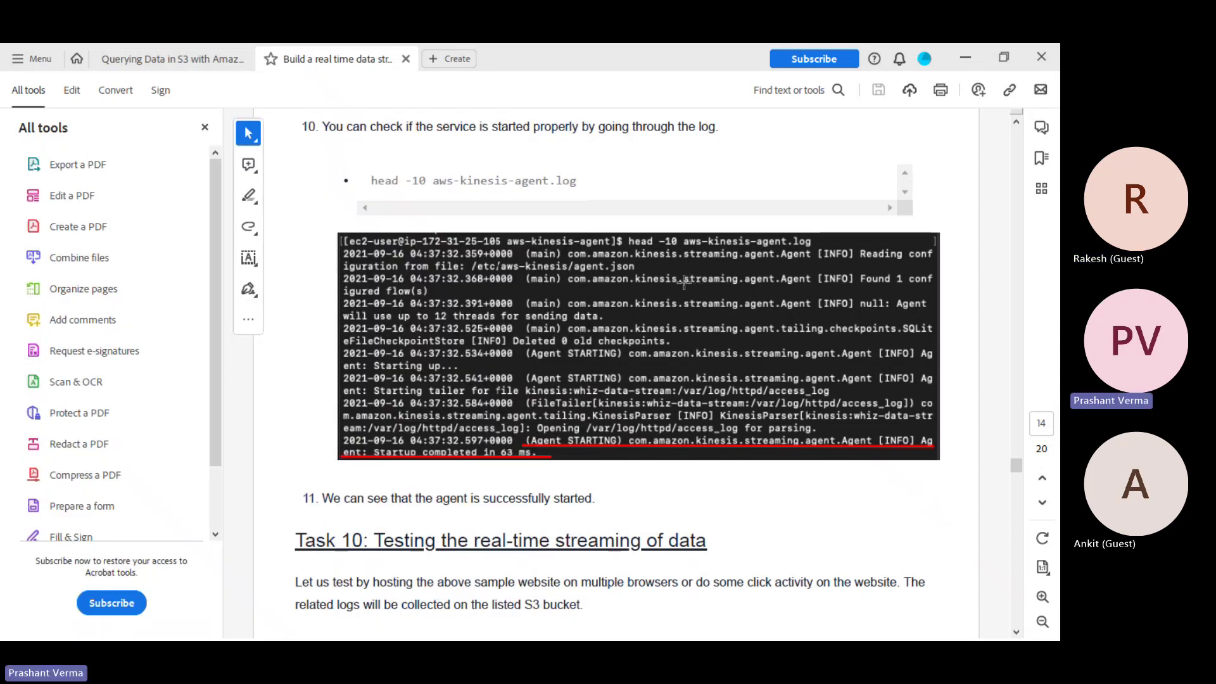
scroll(684, 281, "up", 10)
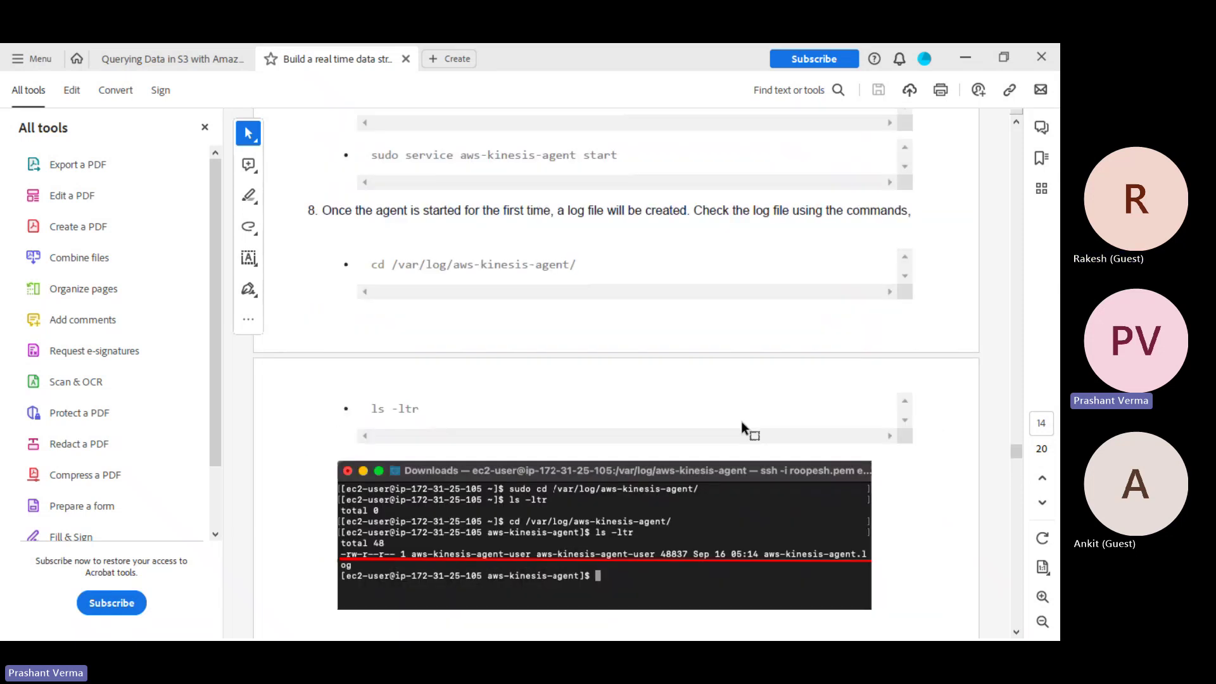
scroll(741, 421, "up", 10)
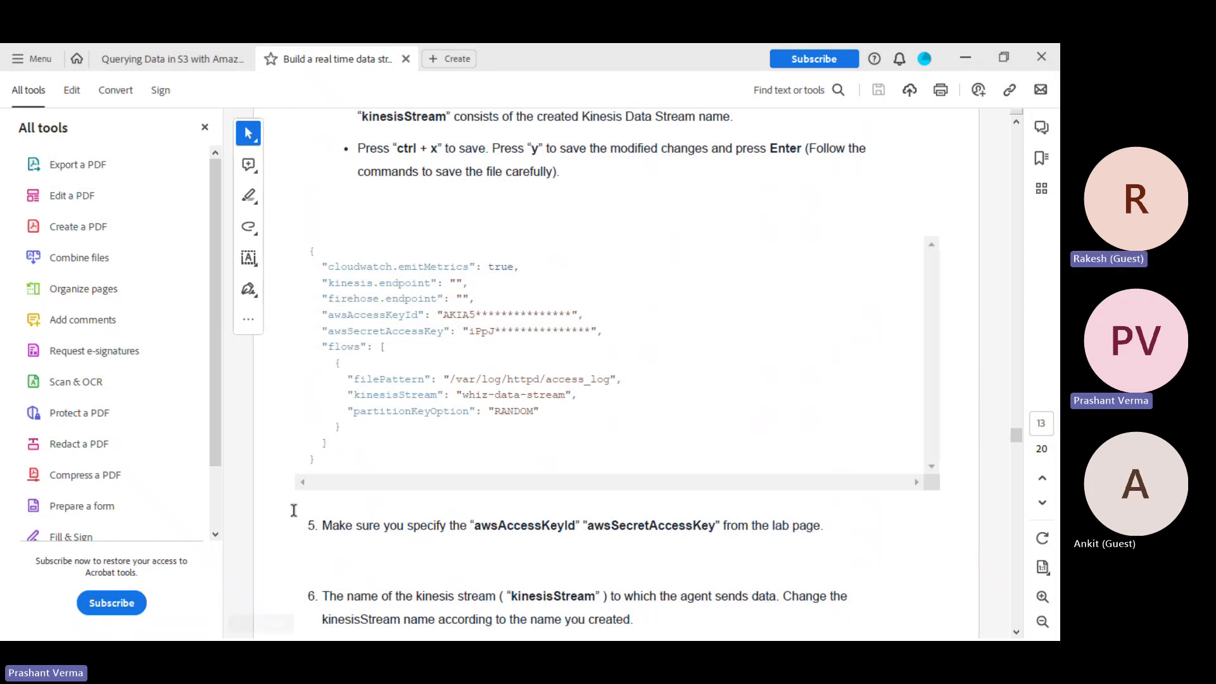
scroll(669, 507, "down", 3)
scroll(668, 519, "down", 2)
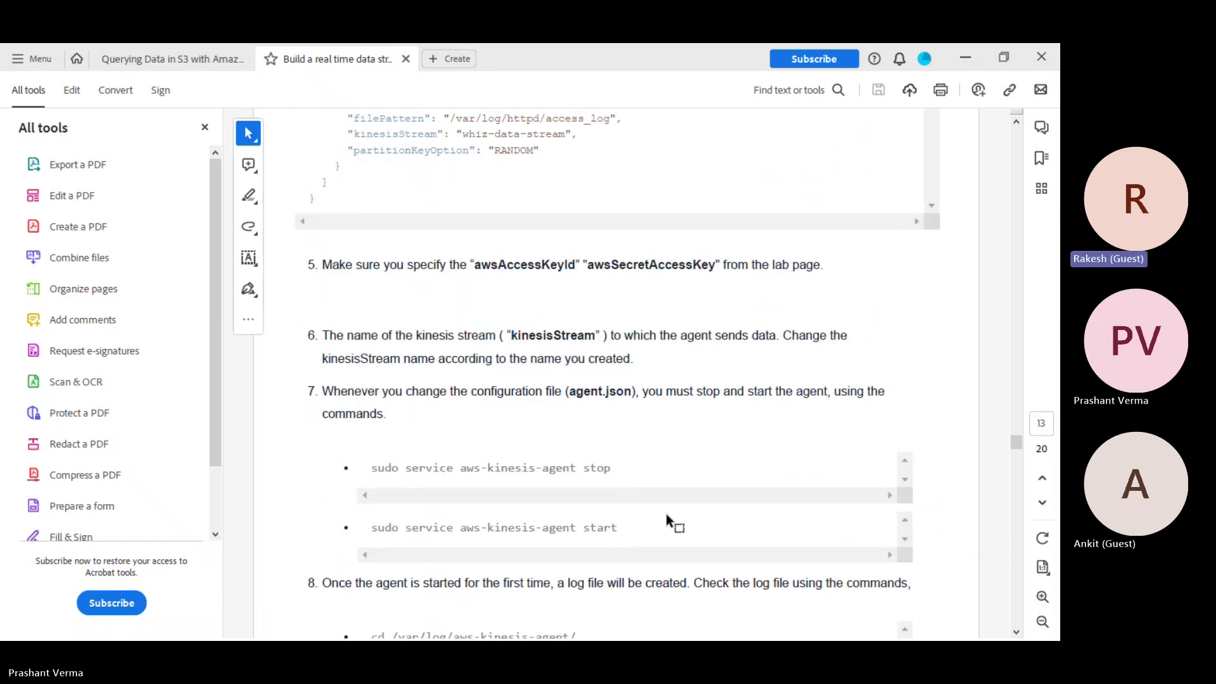
scroll(669, 521, "down", 1)
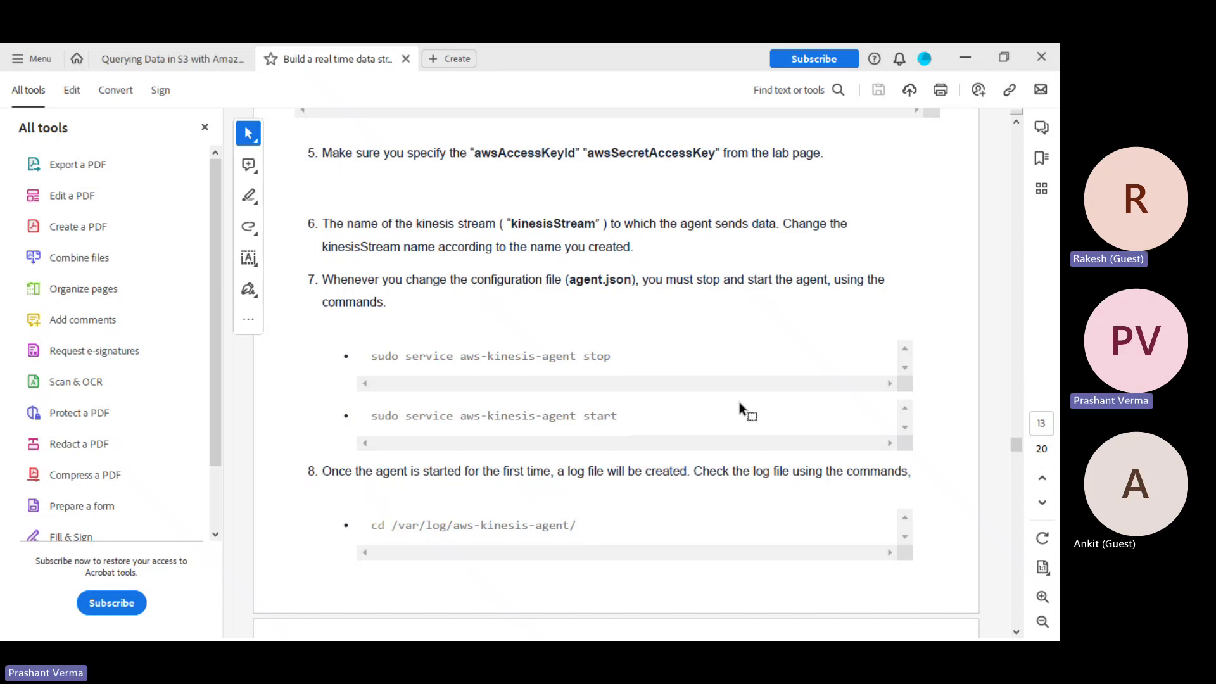
scroll(739, 401, "up", 20)
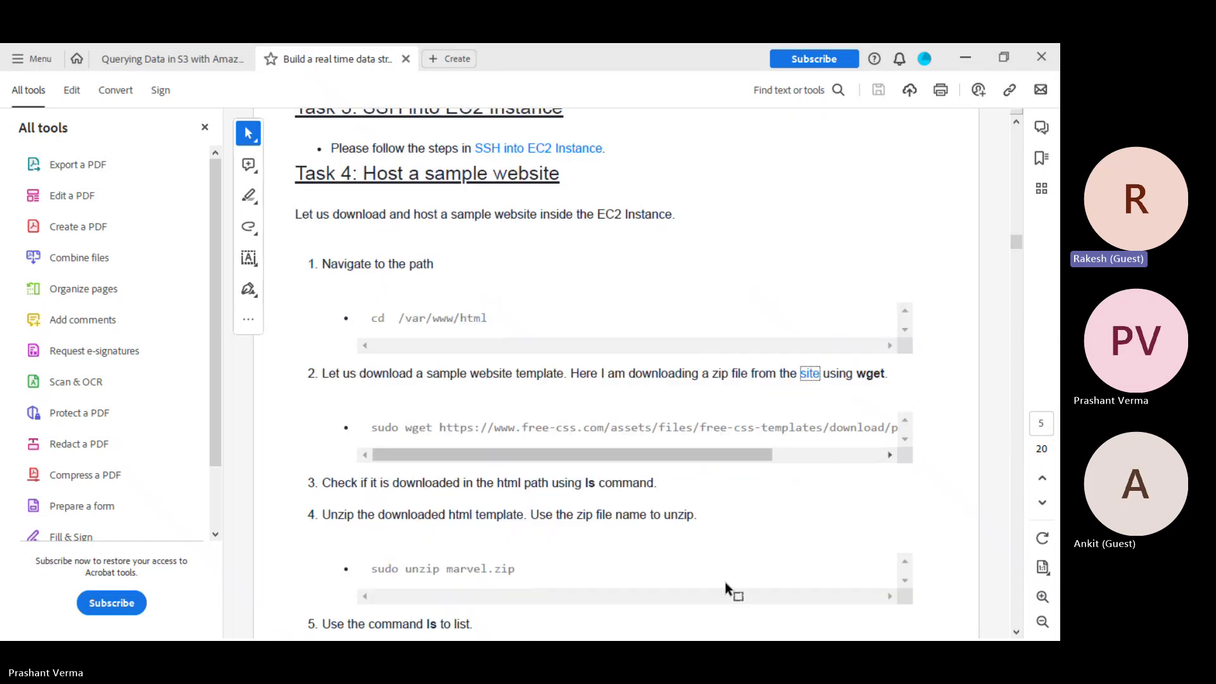
Switch to the Aws Solution Architect Professional Teams meeting and choose Stop recording from its recording options
key("super")
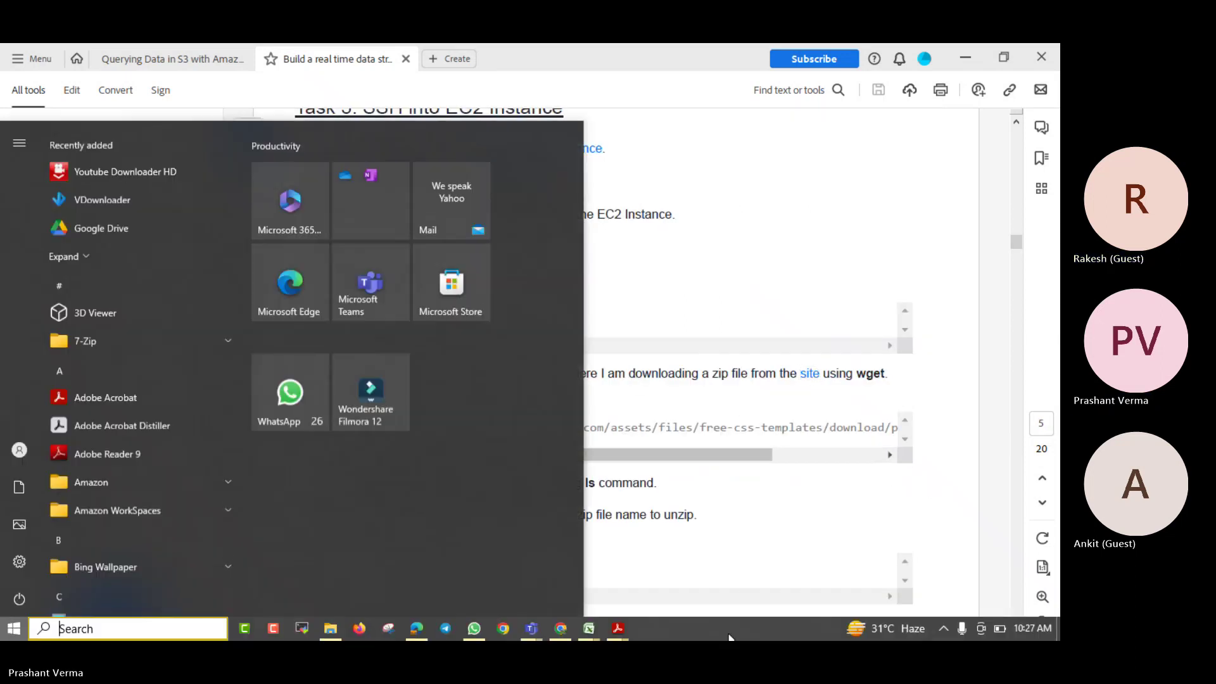
mouse_move(531, 628)
left_click(506, 557)
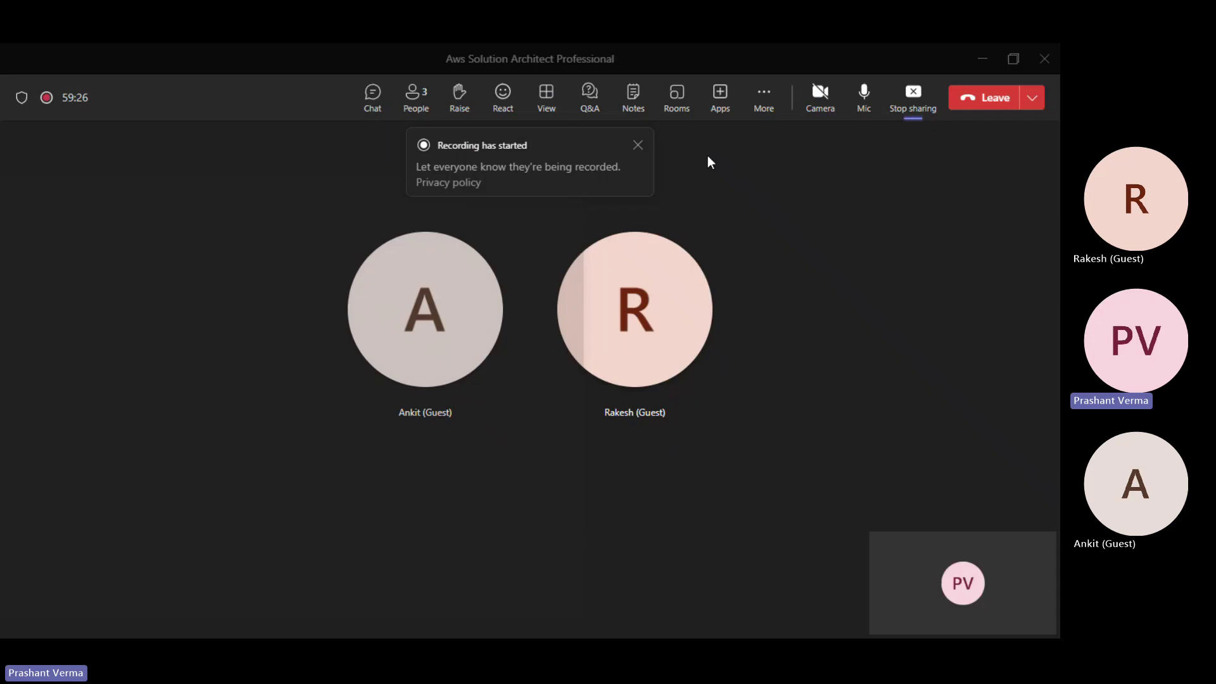
left_click(764, 98)
mouse_move(800, 155)
left_click(671, 158)
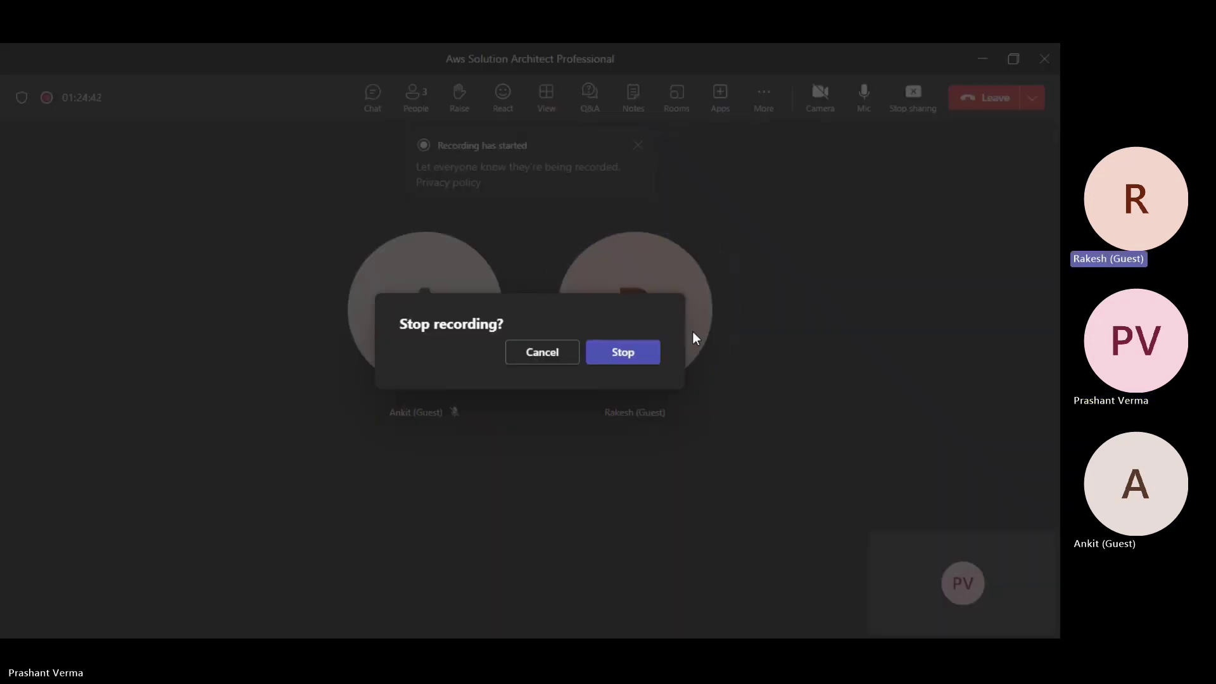